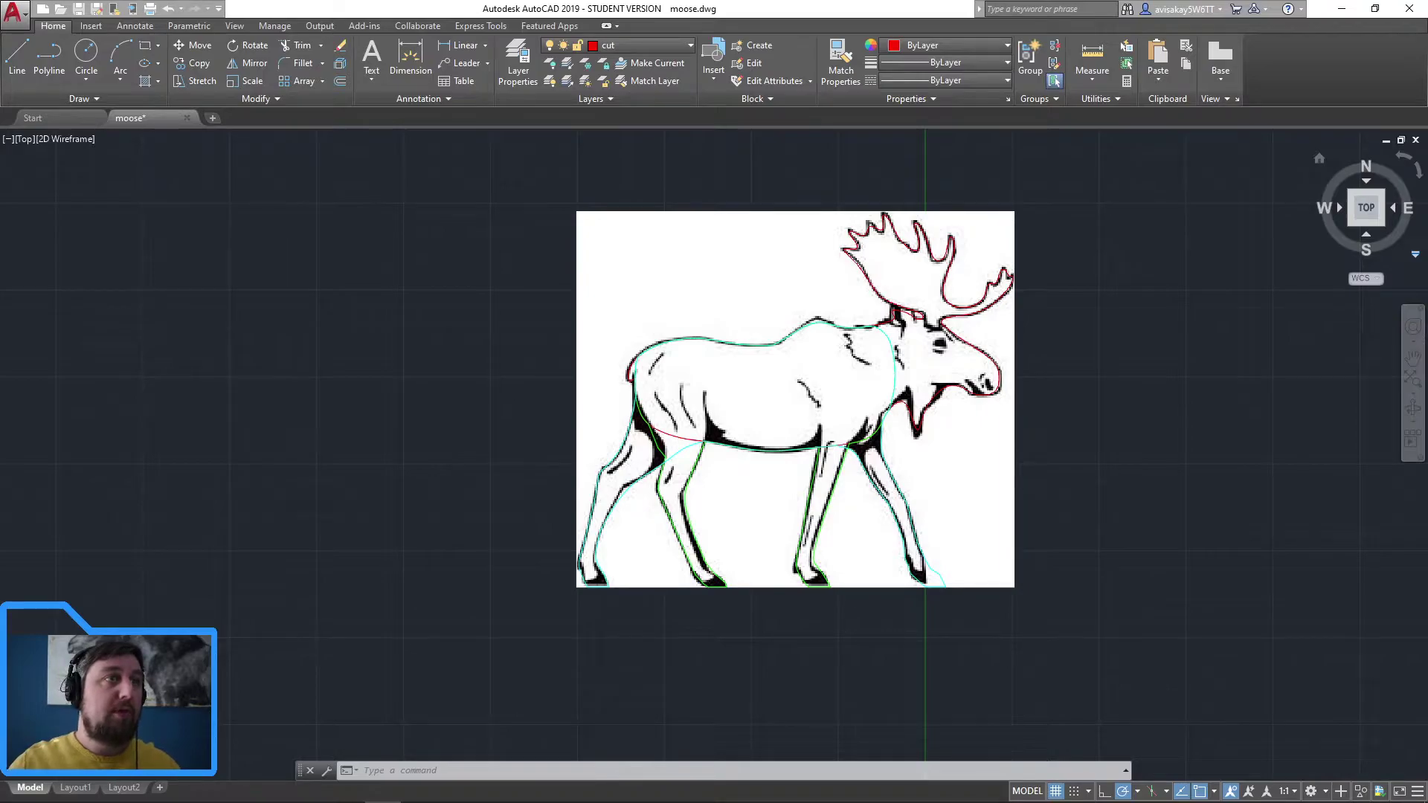
Step: Turn off layer 0 to hide the moose reference image and make cut 2 the current layer
{"action": "left_click", "coordinate": [627, 51]}
{"action": "left_click", "coordinate": [552, 63]}
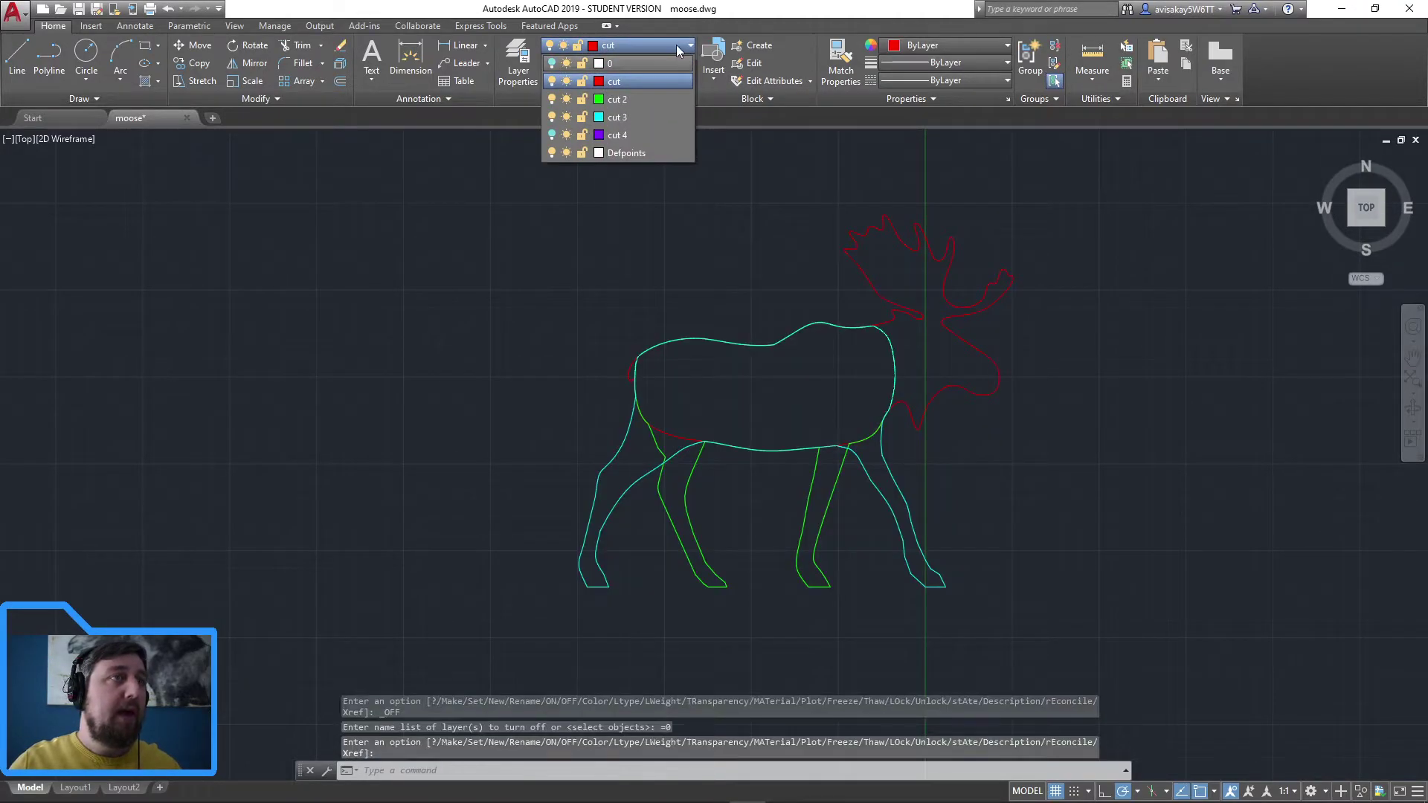
{"action": "left_click", "coordinate": [551, 99]}
{"action": "left_click", "coordinate": [552, 117]}
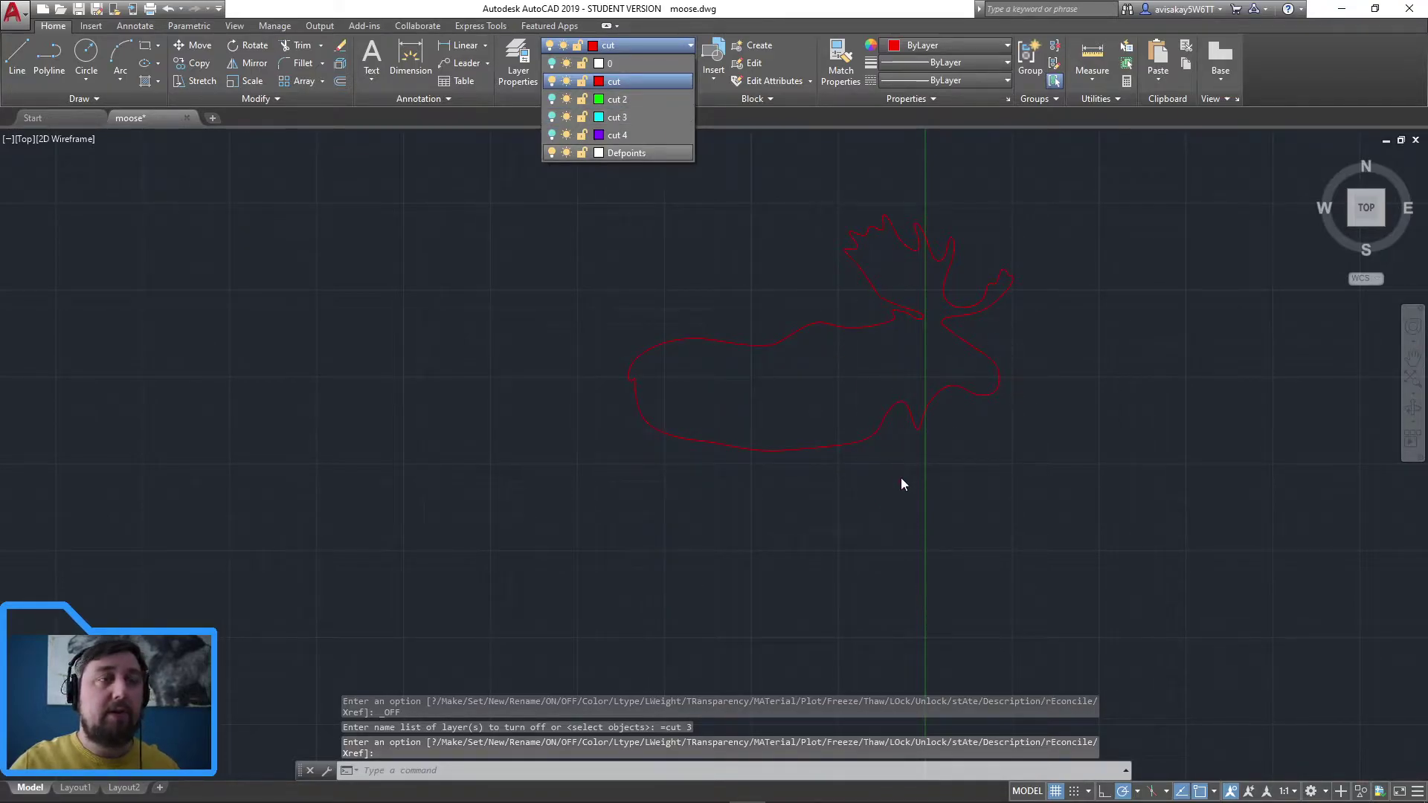
{"action": "left_click", "coordinate": [551, 99]}
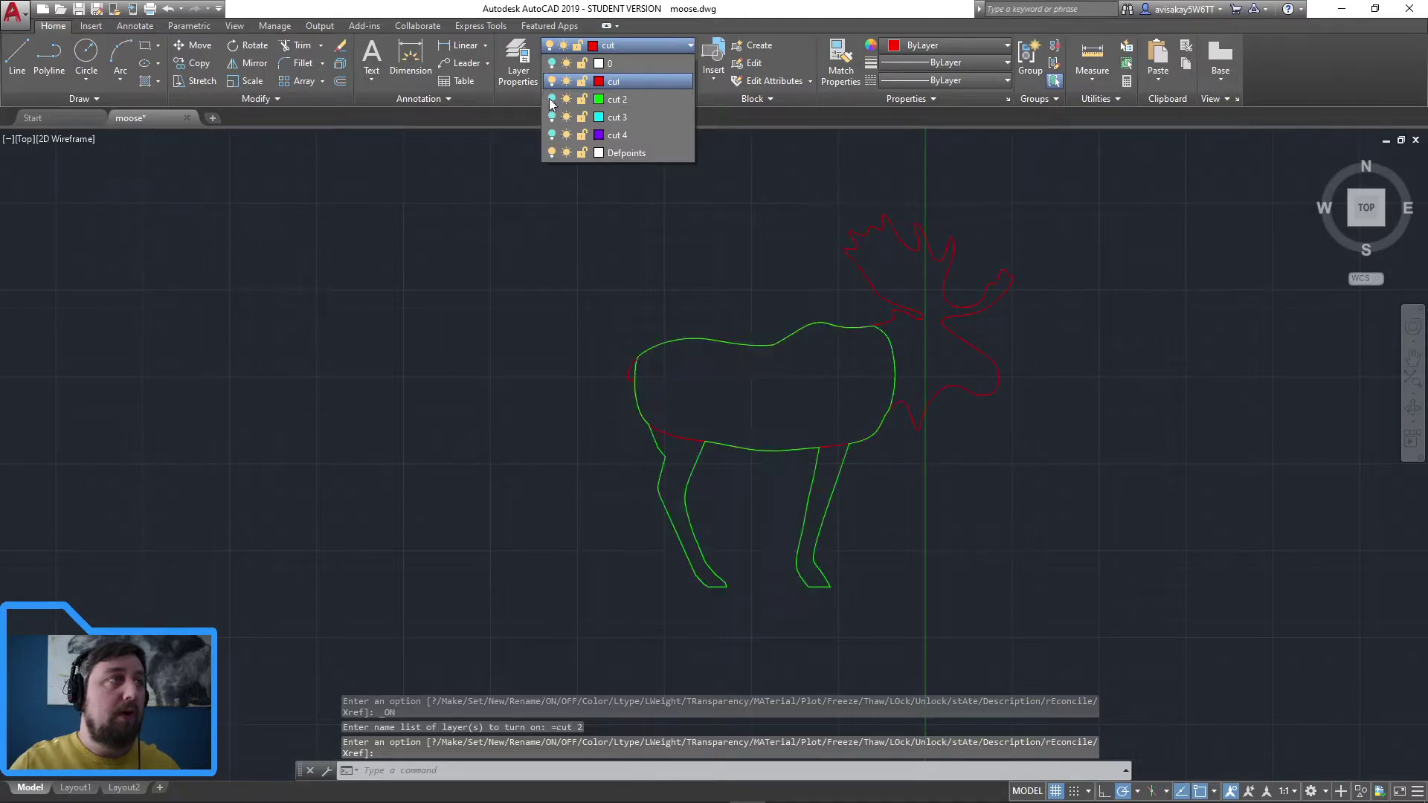
{"action": "left_click", "coordinate": [552, 117]}
{"action": "left_click", "coordinate": [627, 99]}
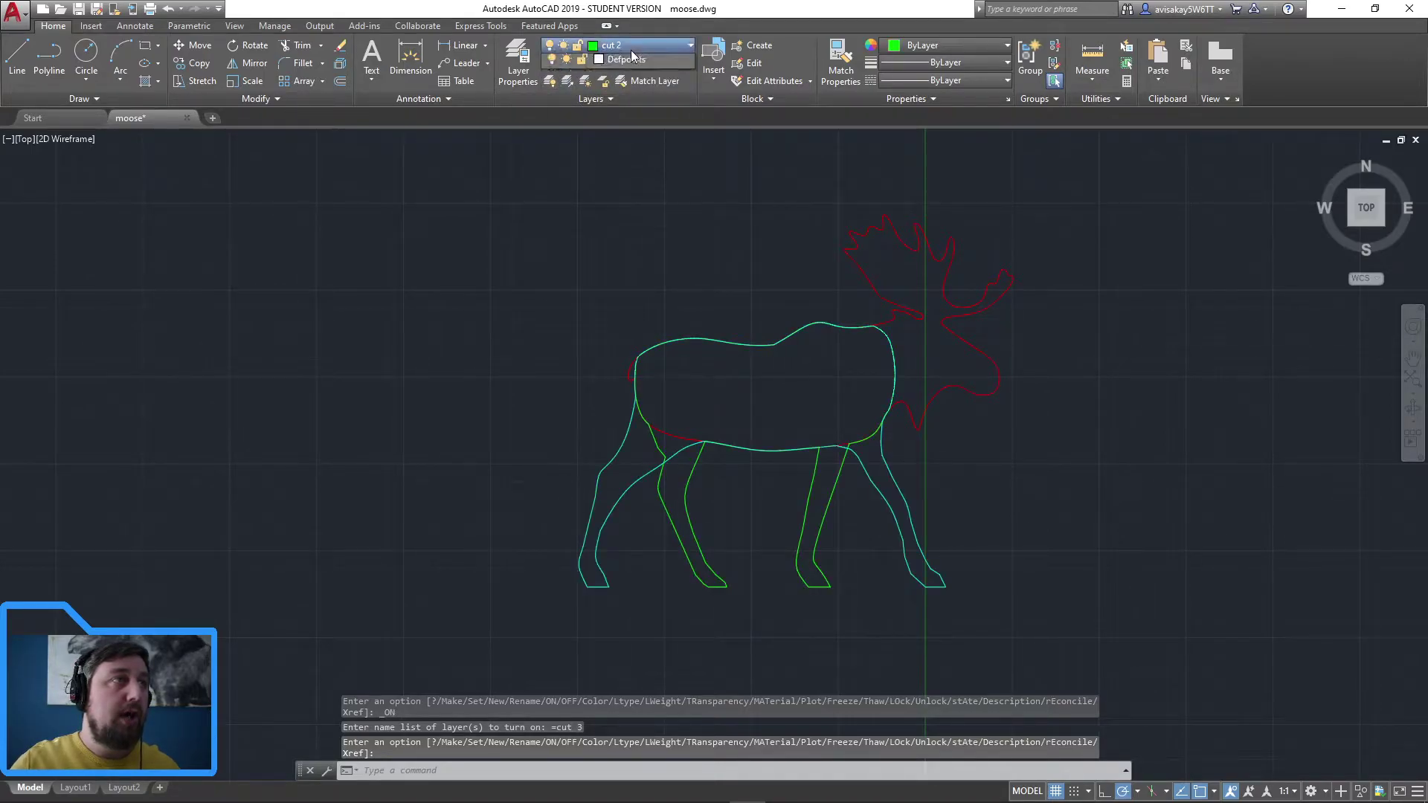
Step: Toggle the red cut layer off and back on, leaving the head-and-antler outline visible
{"action": "left_click", "coordinate": [631, 47]}
{"action": "left_click", "coordinate": [554, 81]}
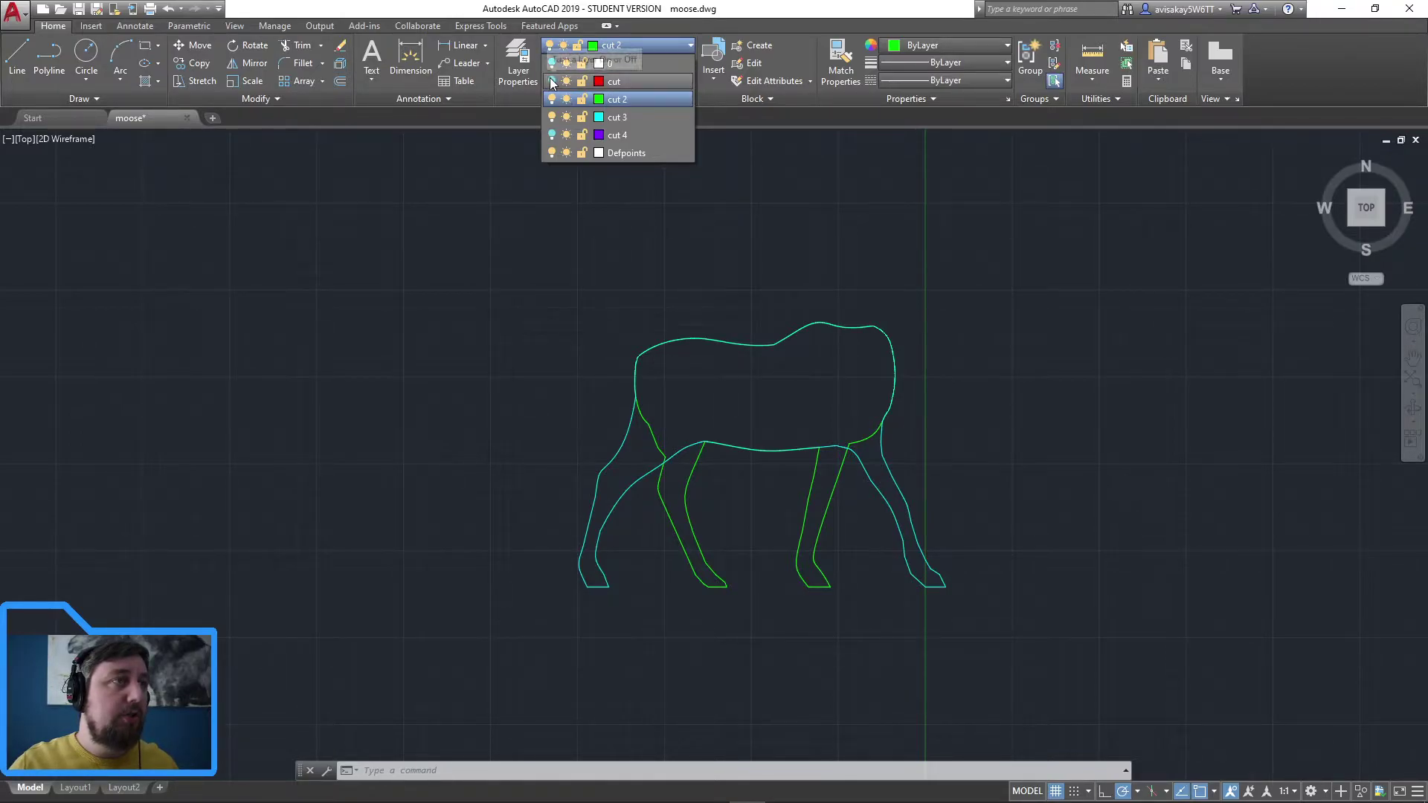
{"action": "left_click", "coordinate": [552, 82]}
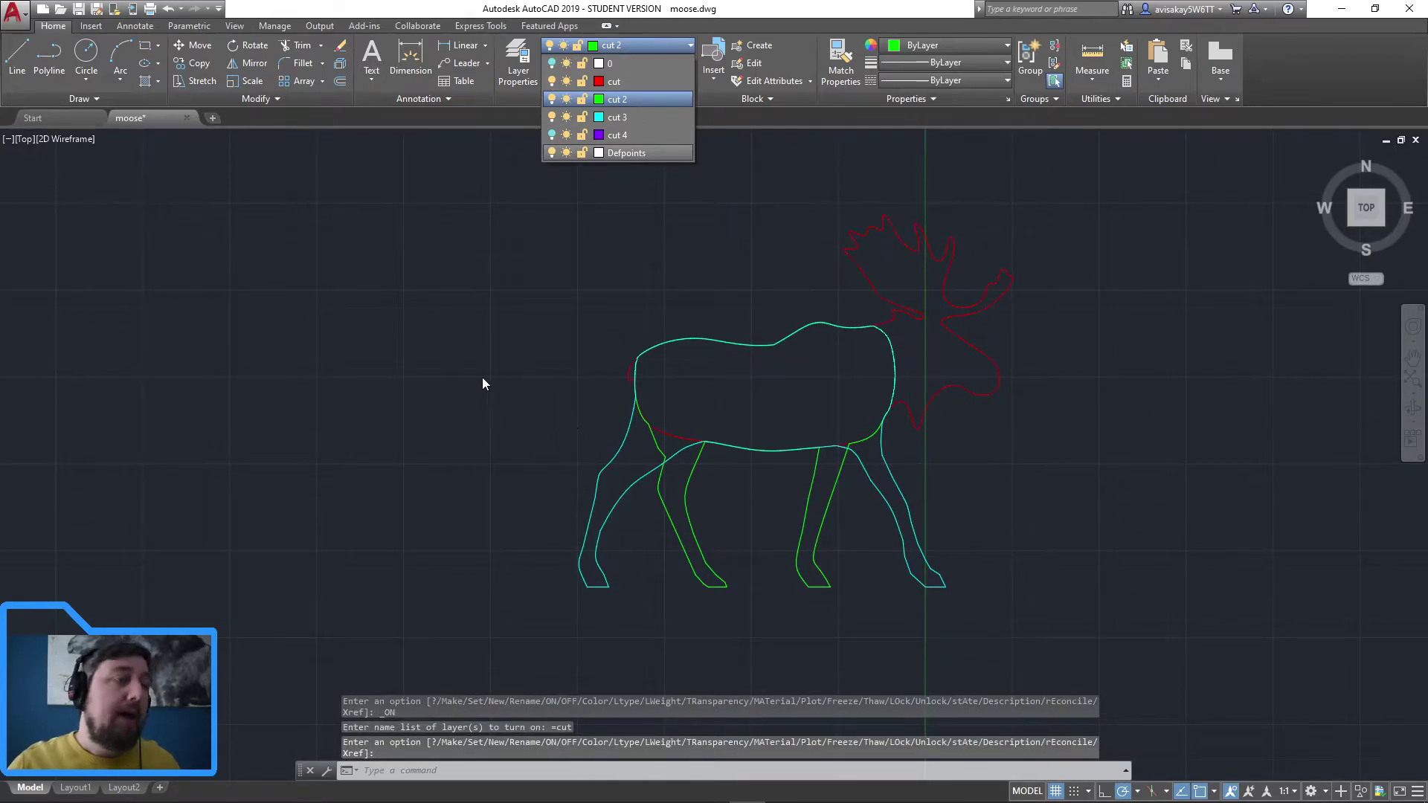
{"action": "left_click", "coordinate": [483, 377]}
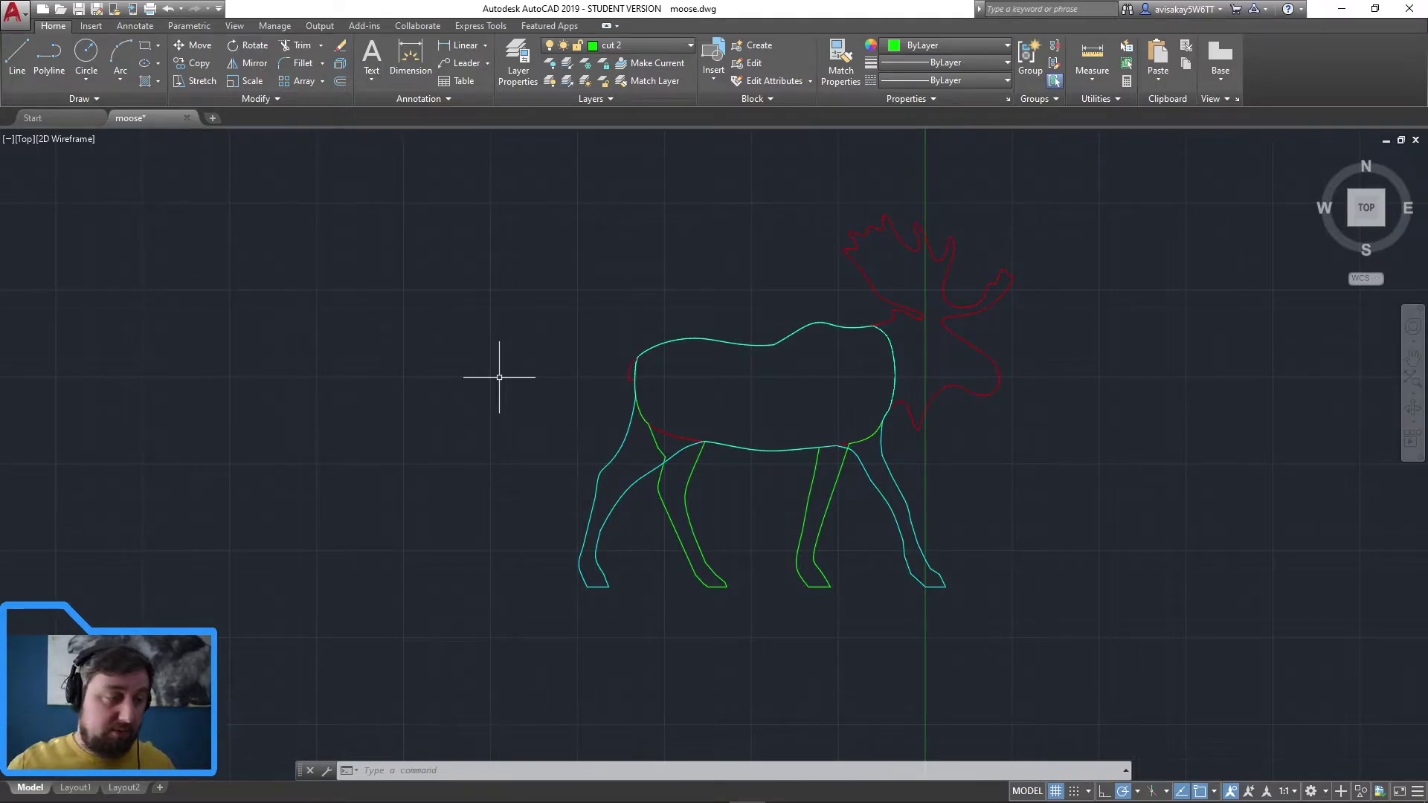
Step: Draw a square rectangle on cut 2 directly beneath the green front hoof
{"action": "left_click", "coordinate": [145, 46]}
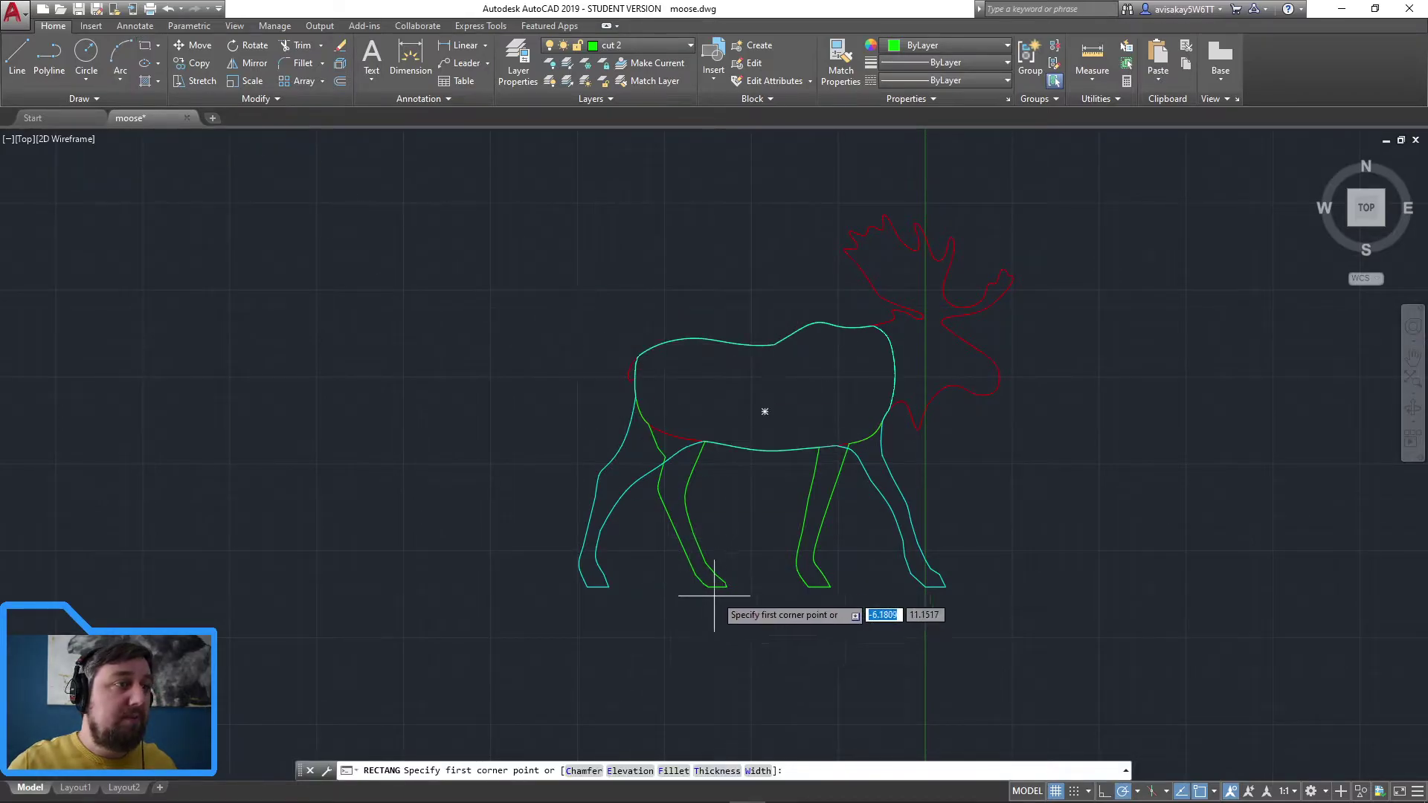
{"action": "scroll", "coordinate": [731, 604], "scroll_direction": "up", "scroll_amount": 2}
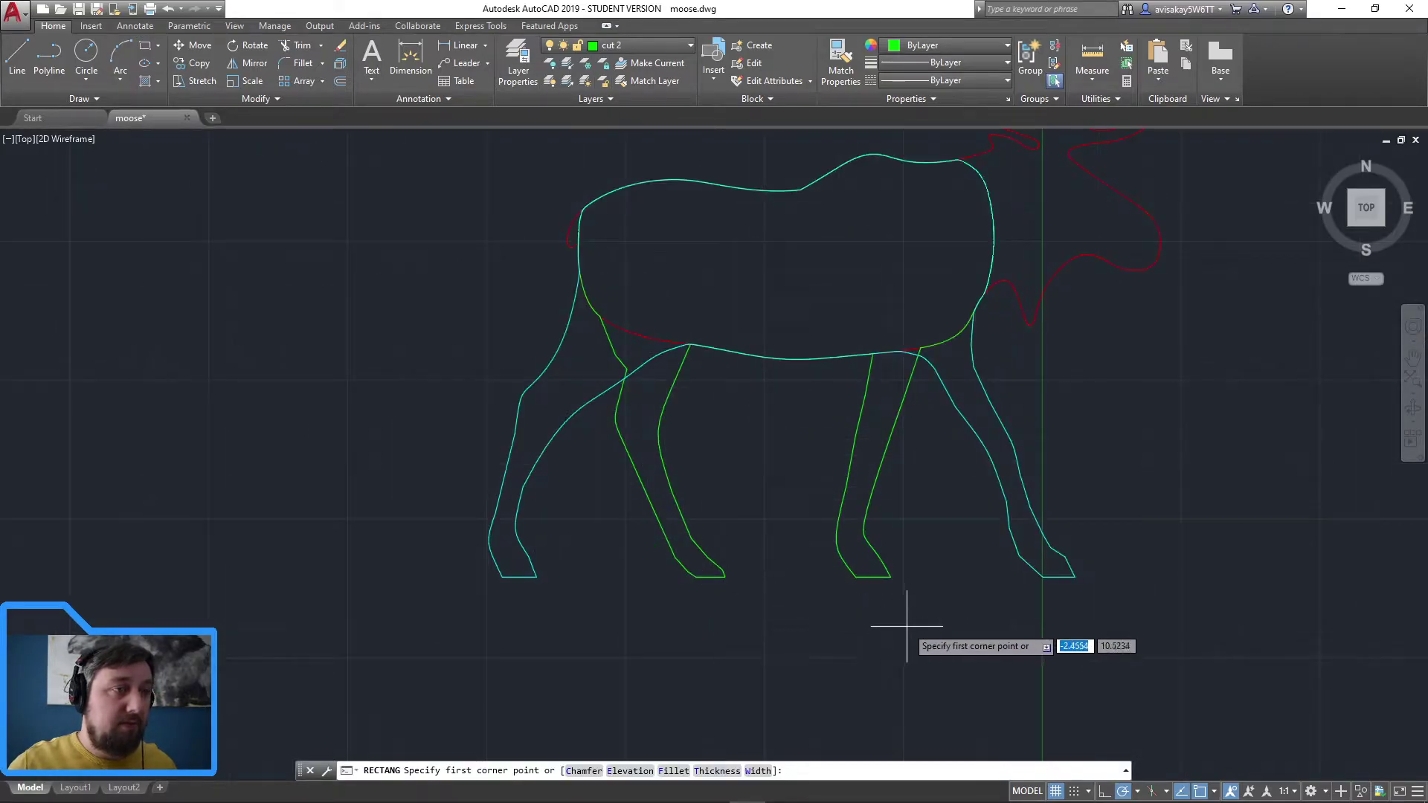
{"action": "scroll", "coordinate": [917, 599], "scroll_direction": "up", "scroll_amount": 4}
{"action": "left_click", "coordinate": [761, 541]}
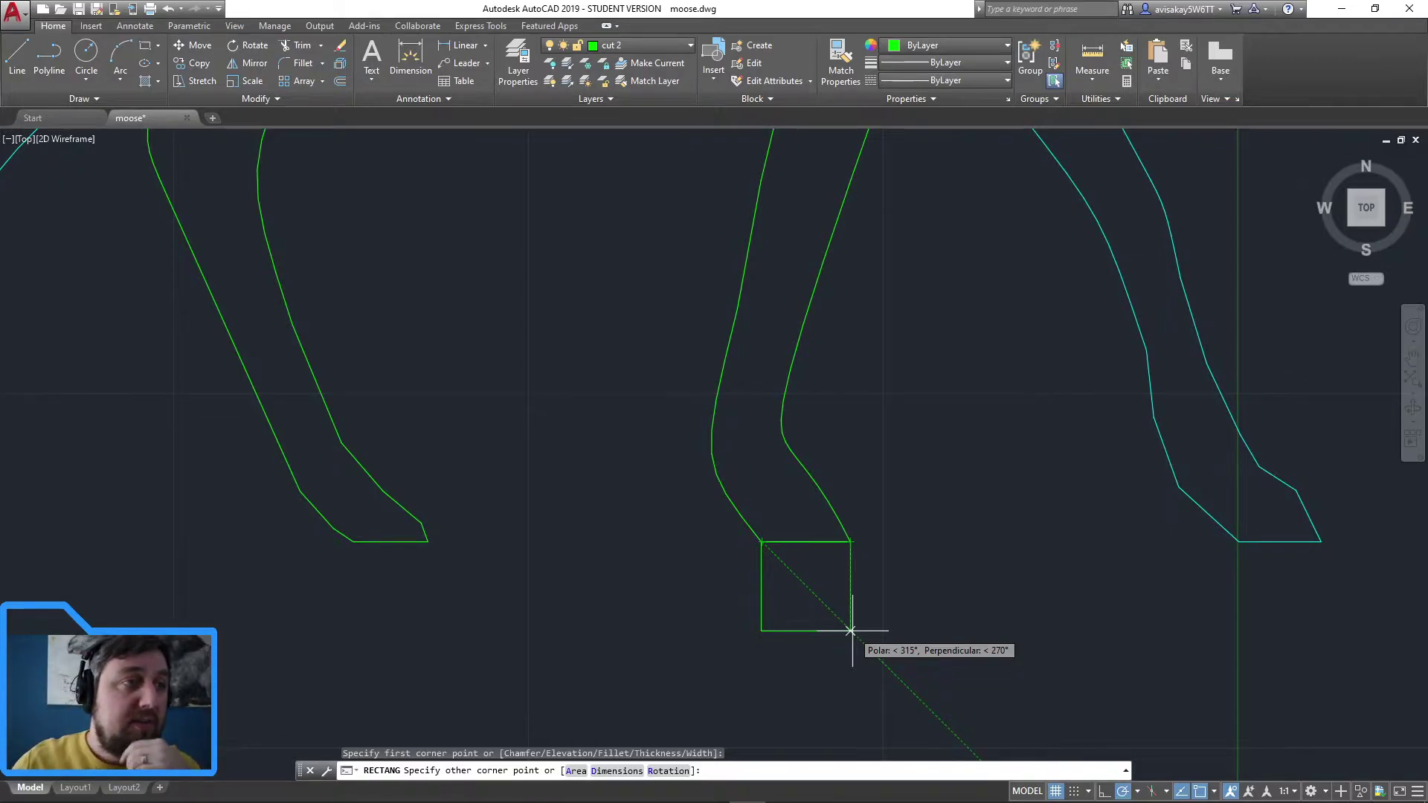
{"action": "left_click", "coordinate": [850, 631]}
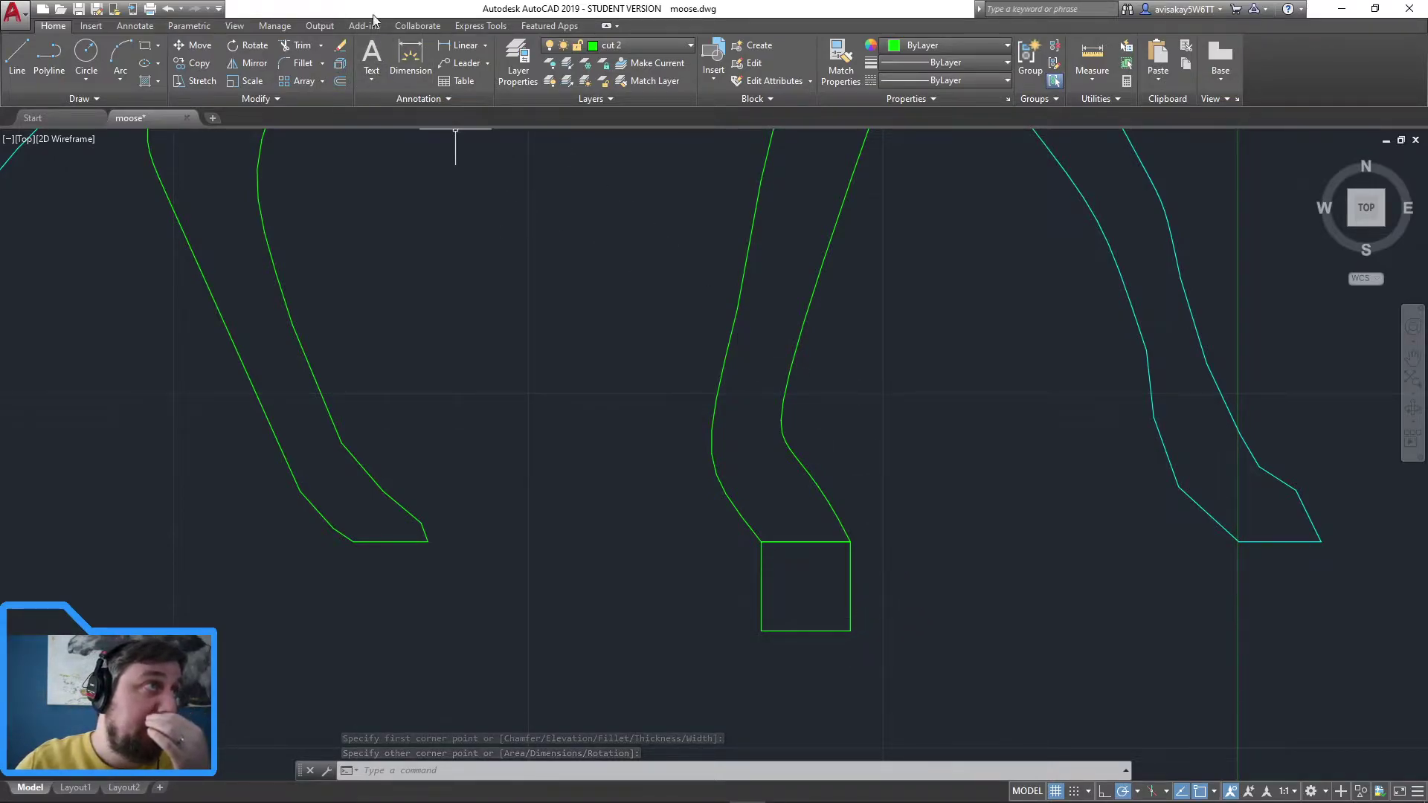
Step: Dimension the hoof square's bottom edge as 0.6283 below it, then select the square
{"action": "left_click", "coordinate": [411, 55]}
{"action": "key", "text": "Return"}
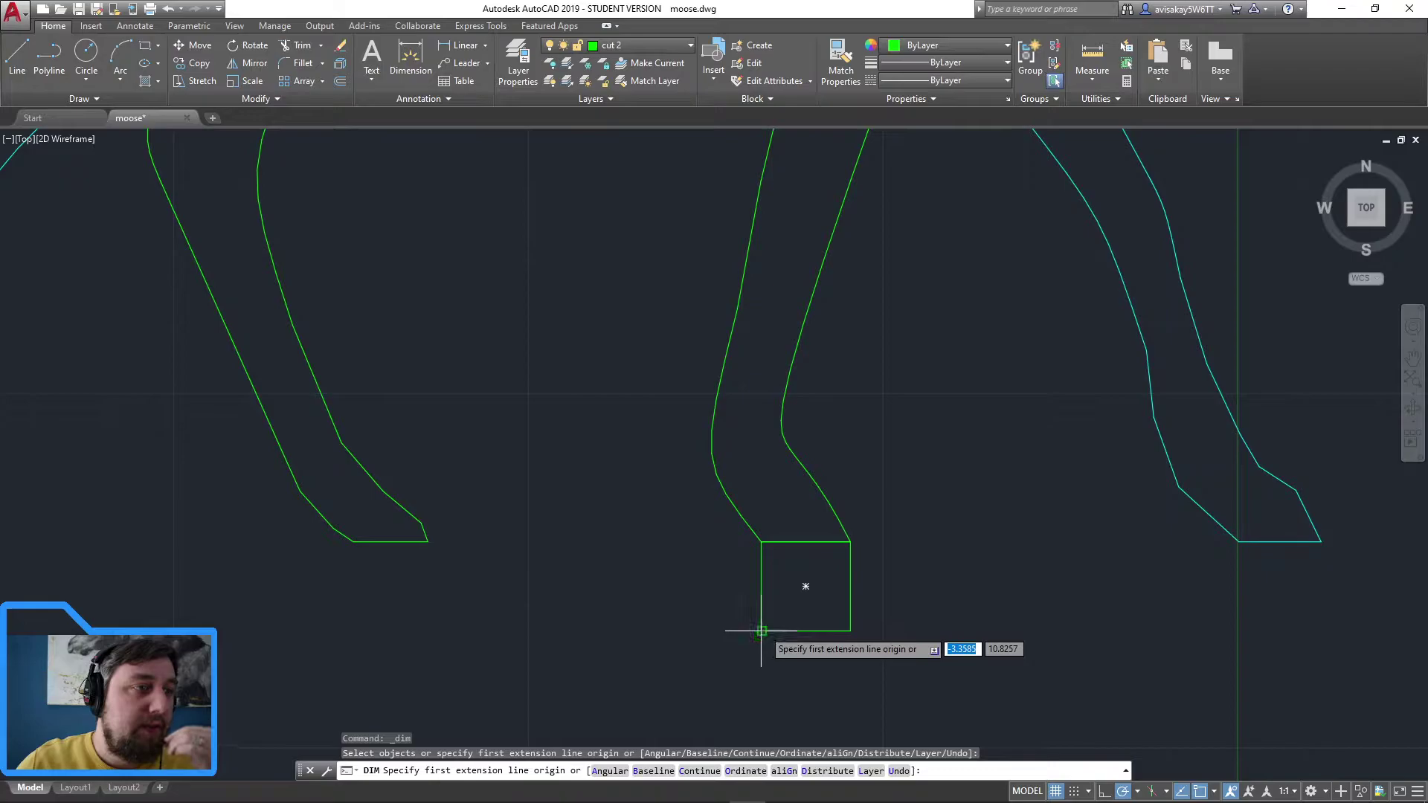
{"action": "left_click", "coordinate": [761, 630]}
{"action": "left_click", "coordinate": [850, 631]}
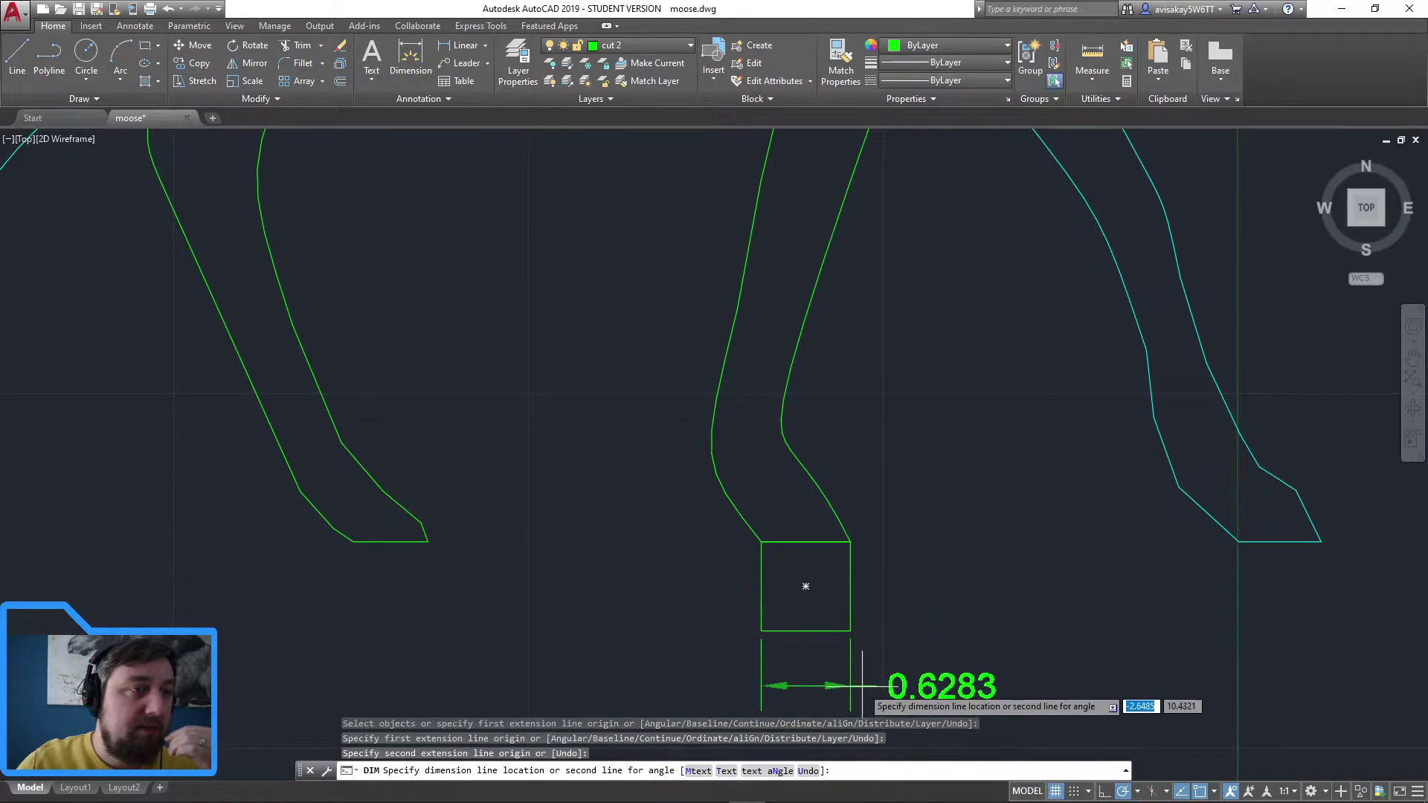
{"action": "left_click", "coordinate": [862, 691]}
{"action": "scroll", "coordinate": [1022, 570], "scroll_direction": "down", "scroll_amount": 2}
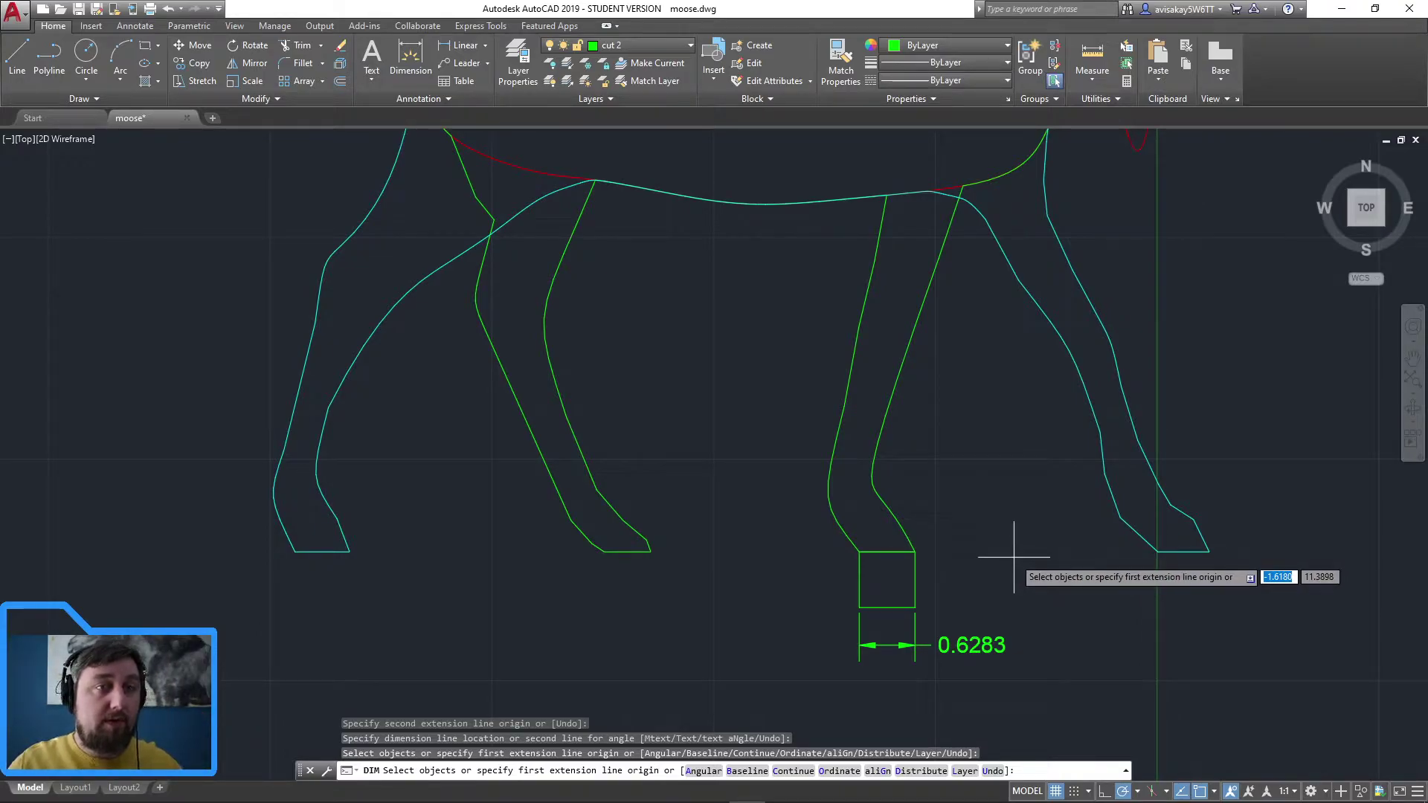
{"action": "key", "text": "Return"}
{"action": "left_click", "coordinate": [916, 576]}
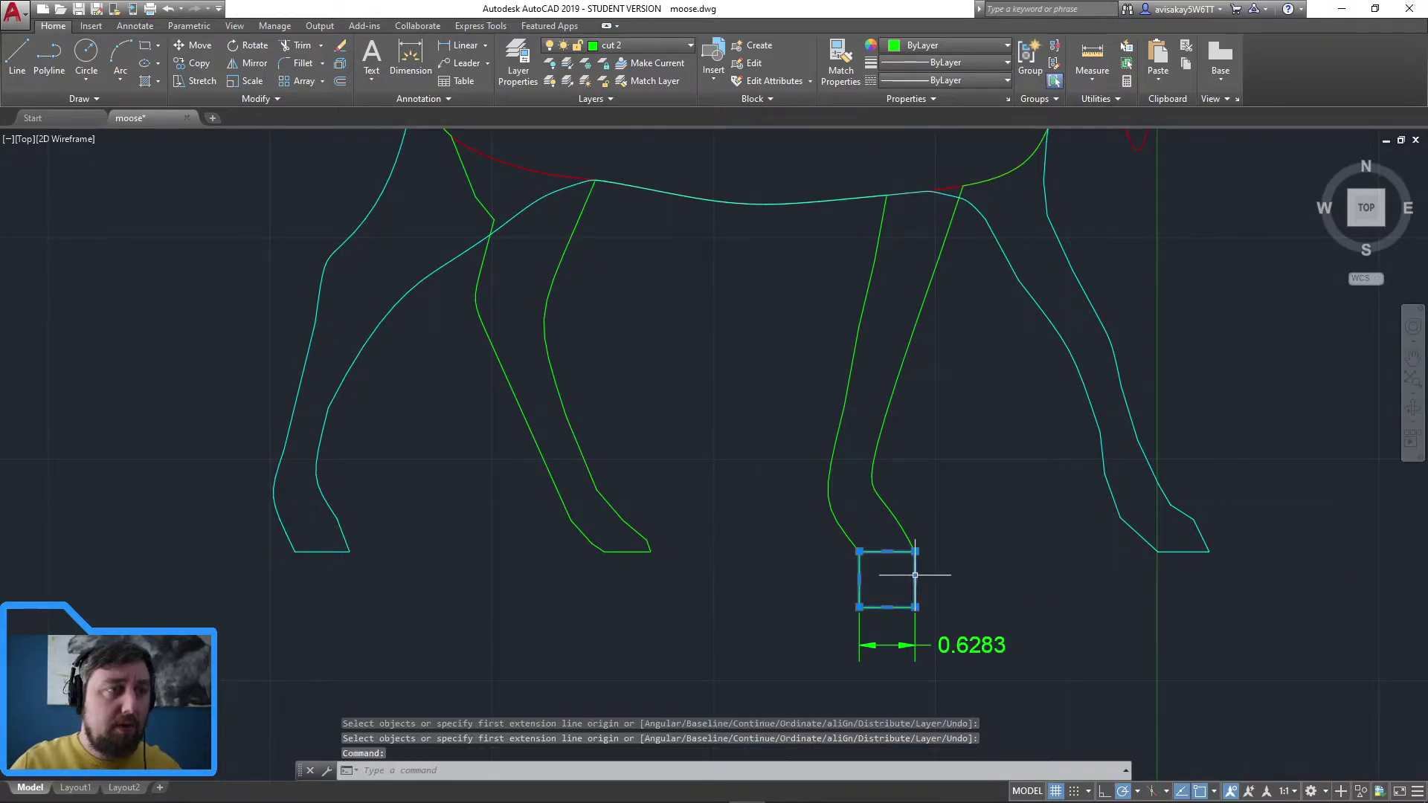
Step: Copy the hoof square and paste copies under the cyan back and front hooves
{"action": "mouse_move", "coordinate": [916, 580]}
{"action": "key", "text": "ctrl+c"}
{"action": "key", "text": "ctrl+v"}
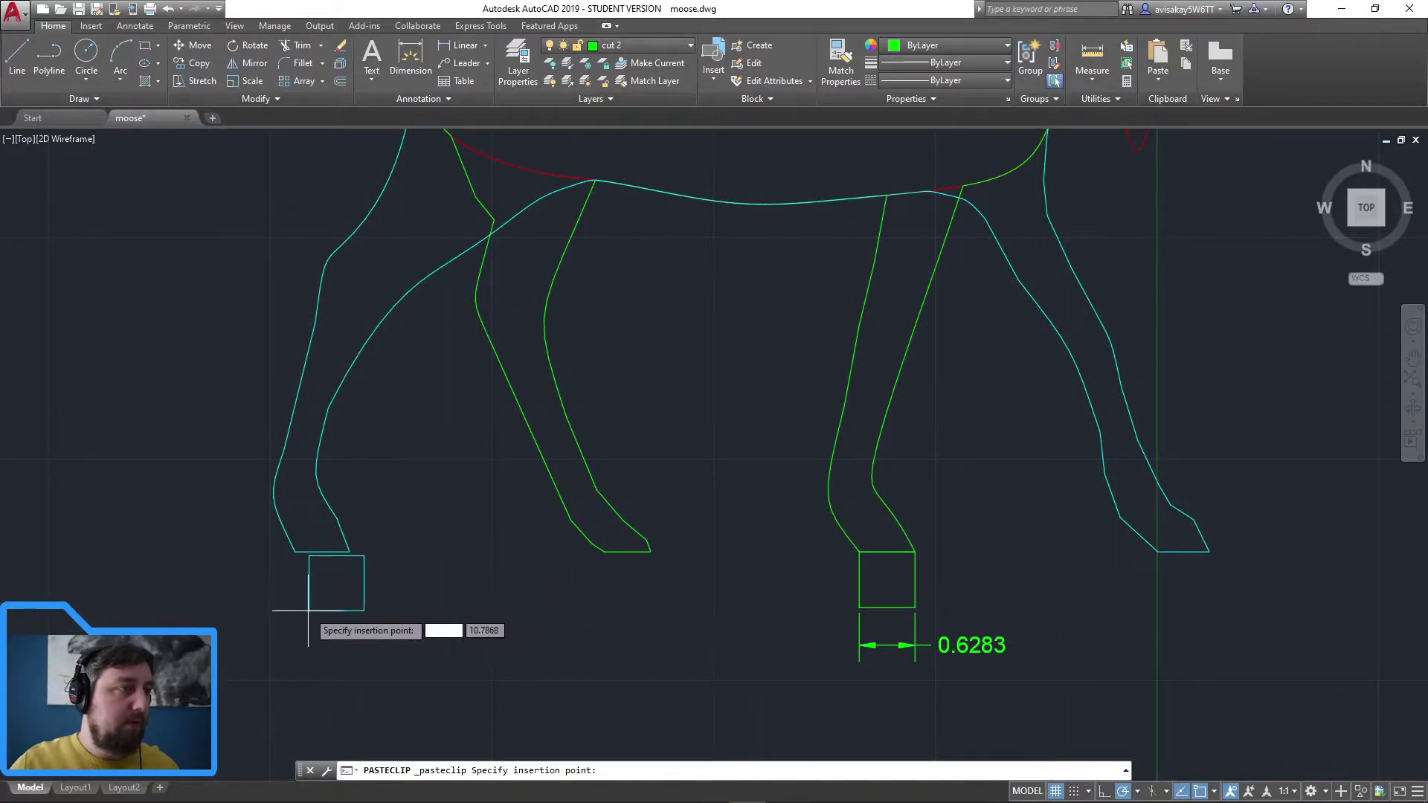
{"action": "left_click", "coordinate": [298, 644]}
{"action": "key", "text": "ctrl+v"}
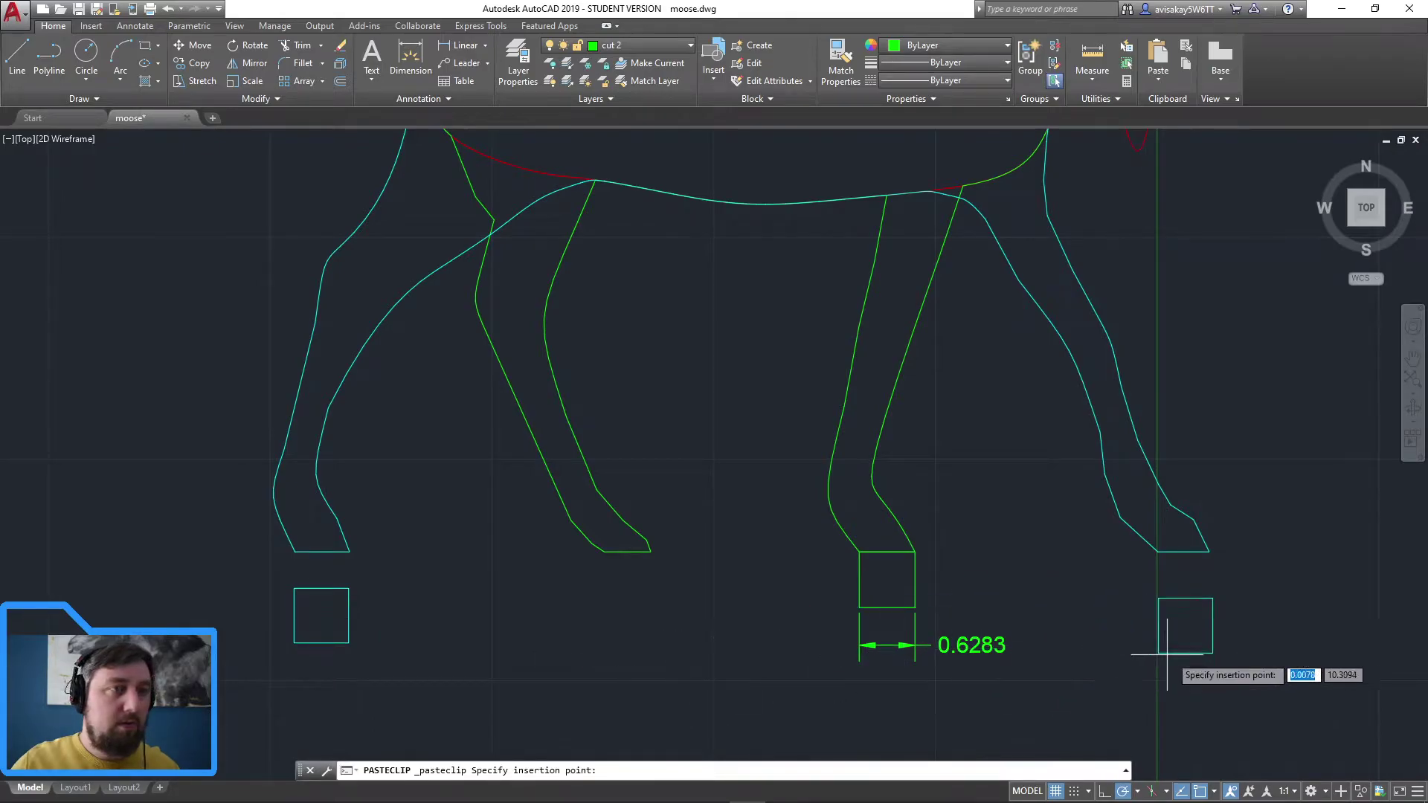
{"action": "left_click", "coordinate": [1145, 640]}
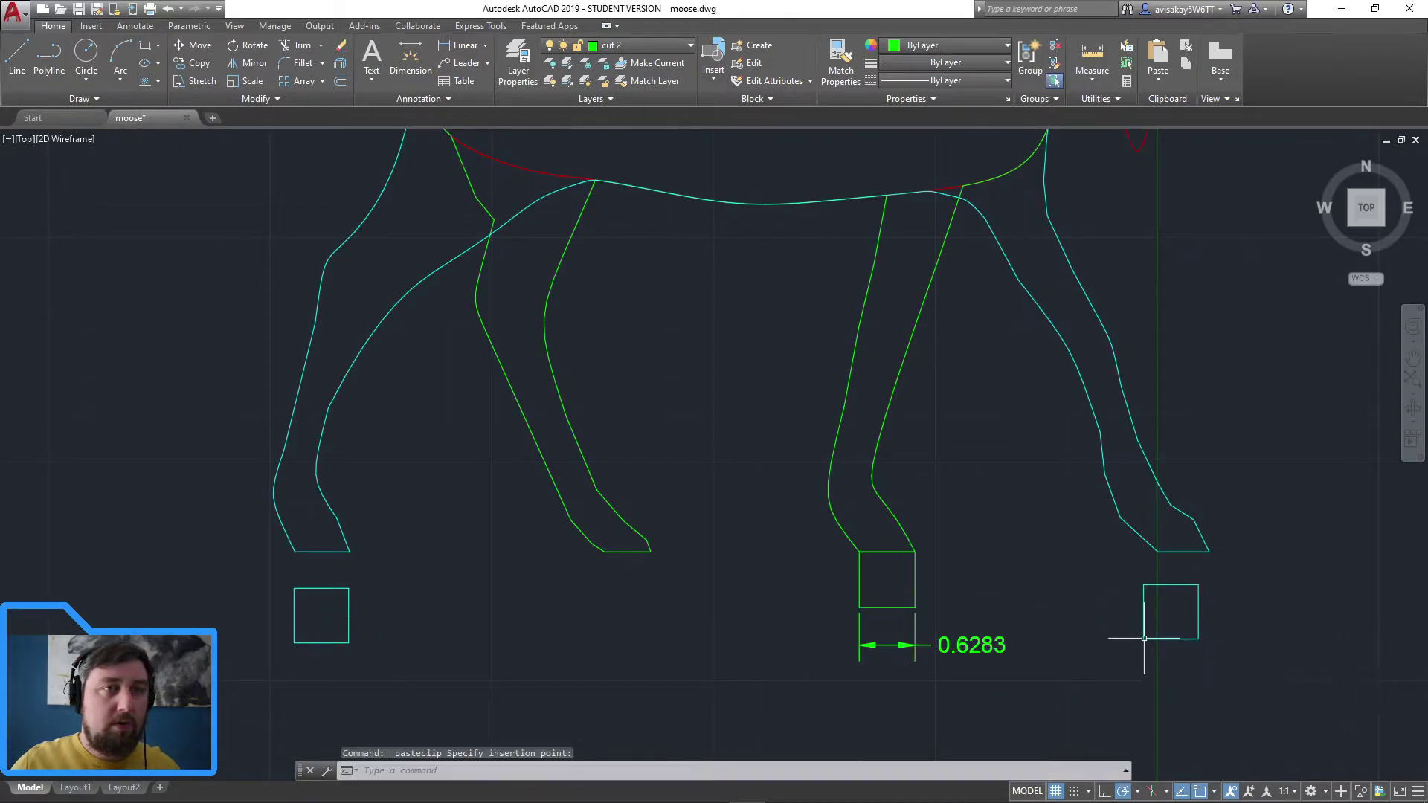
Step: Paste another square under the green back hoof and move it to layer cut 2
{"action": "left_click", "coordinate": [913, 580]}
{"action": "key", "text": "ctrl+c"}
{"action": "key", "text": "ctrl+v"}
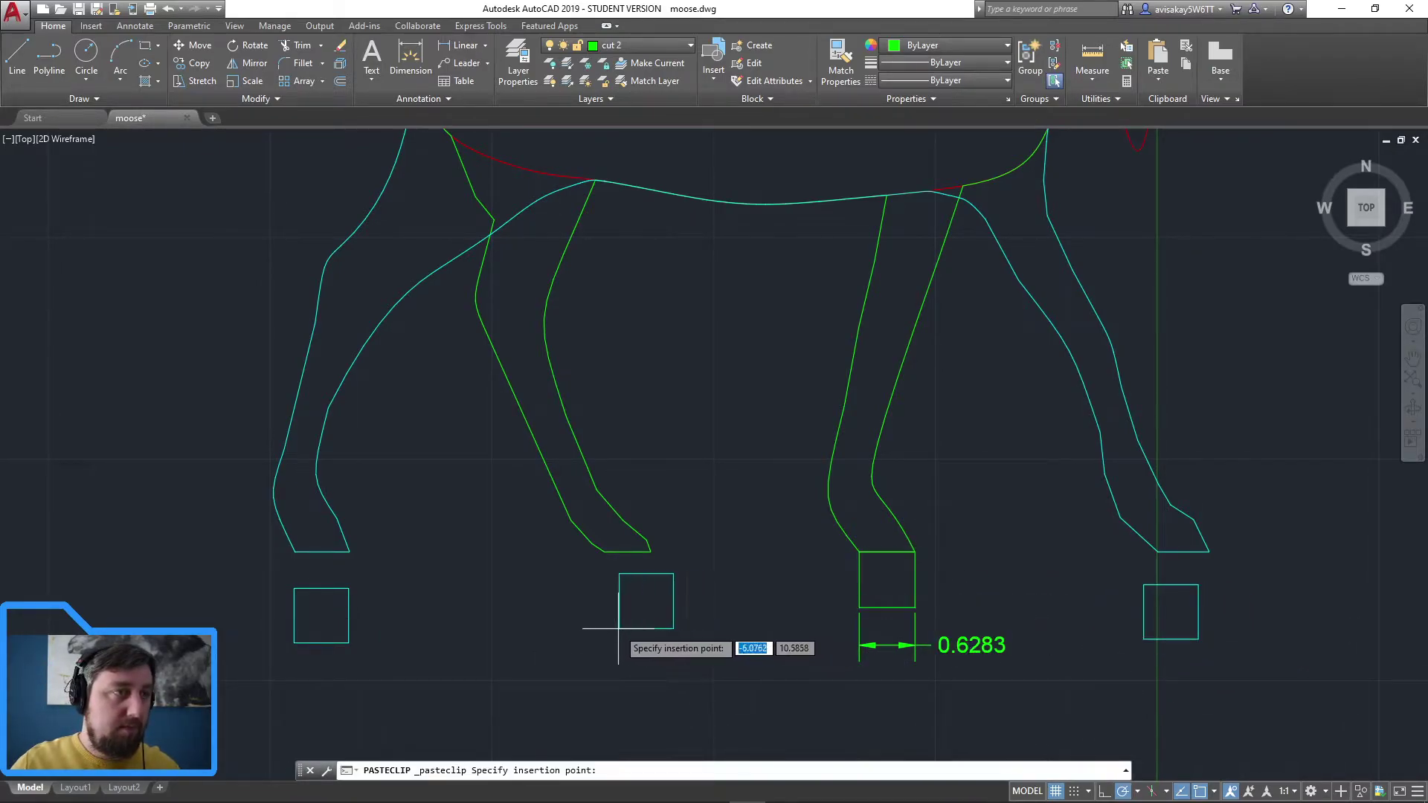
{"action": "left_click", "coordinate": [594, 638]}
{"action": "left_click", "coordinate": [649, 606]}
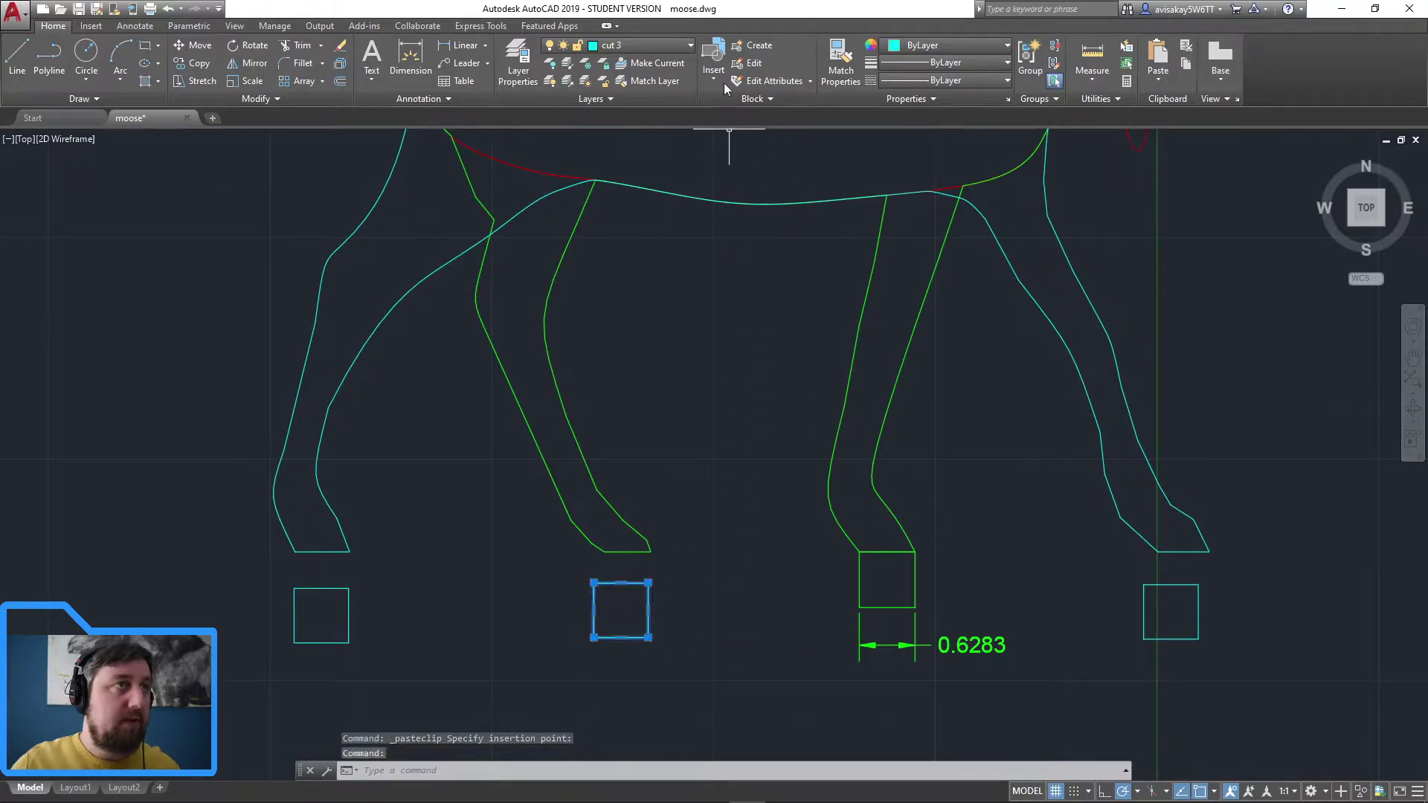
{"action": "left_click", "coordinate": [641, 44]}
{"action": "left_click", "coordinate": [627, 98]}
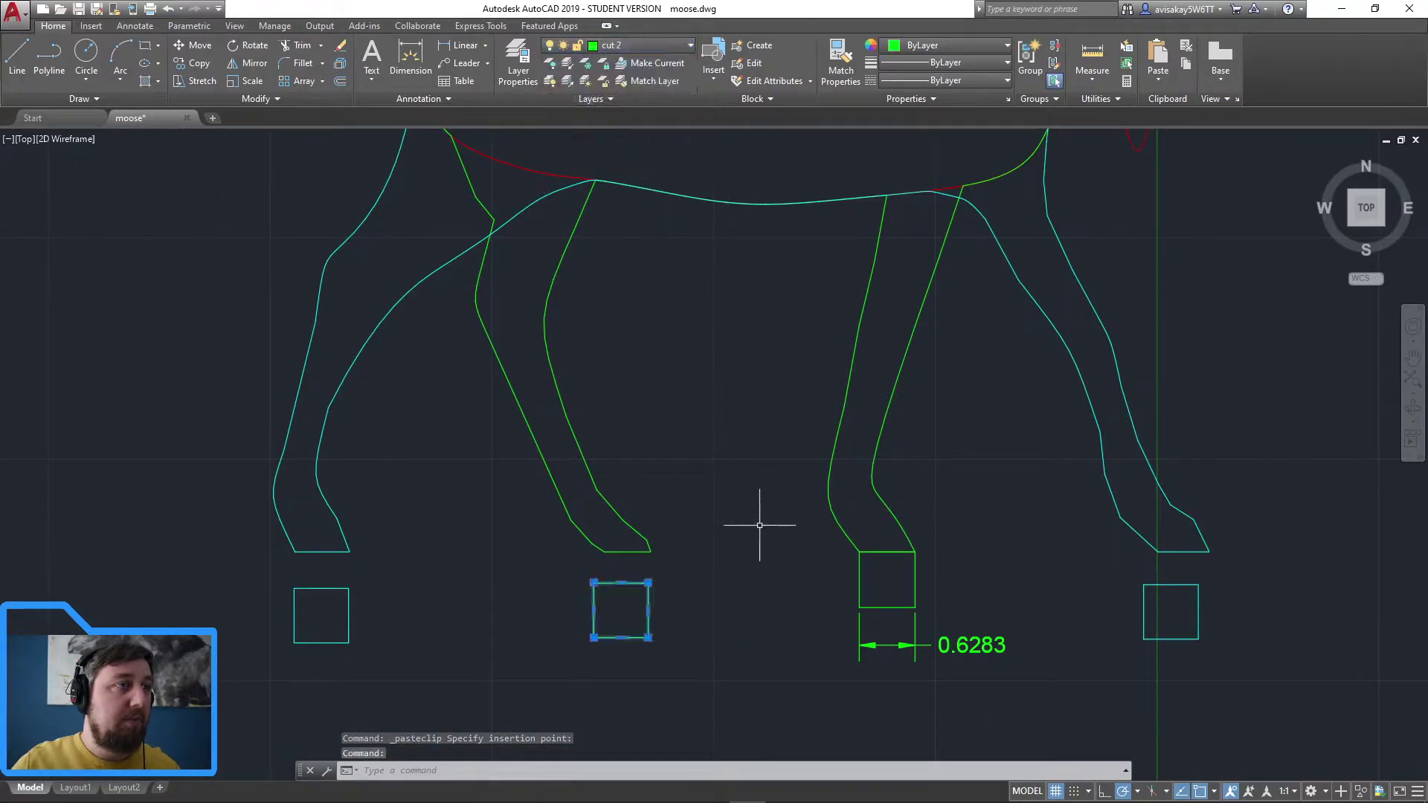
{"action": "key", "text": "Escape"}
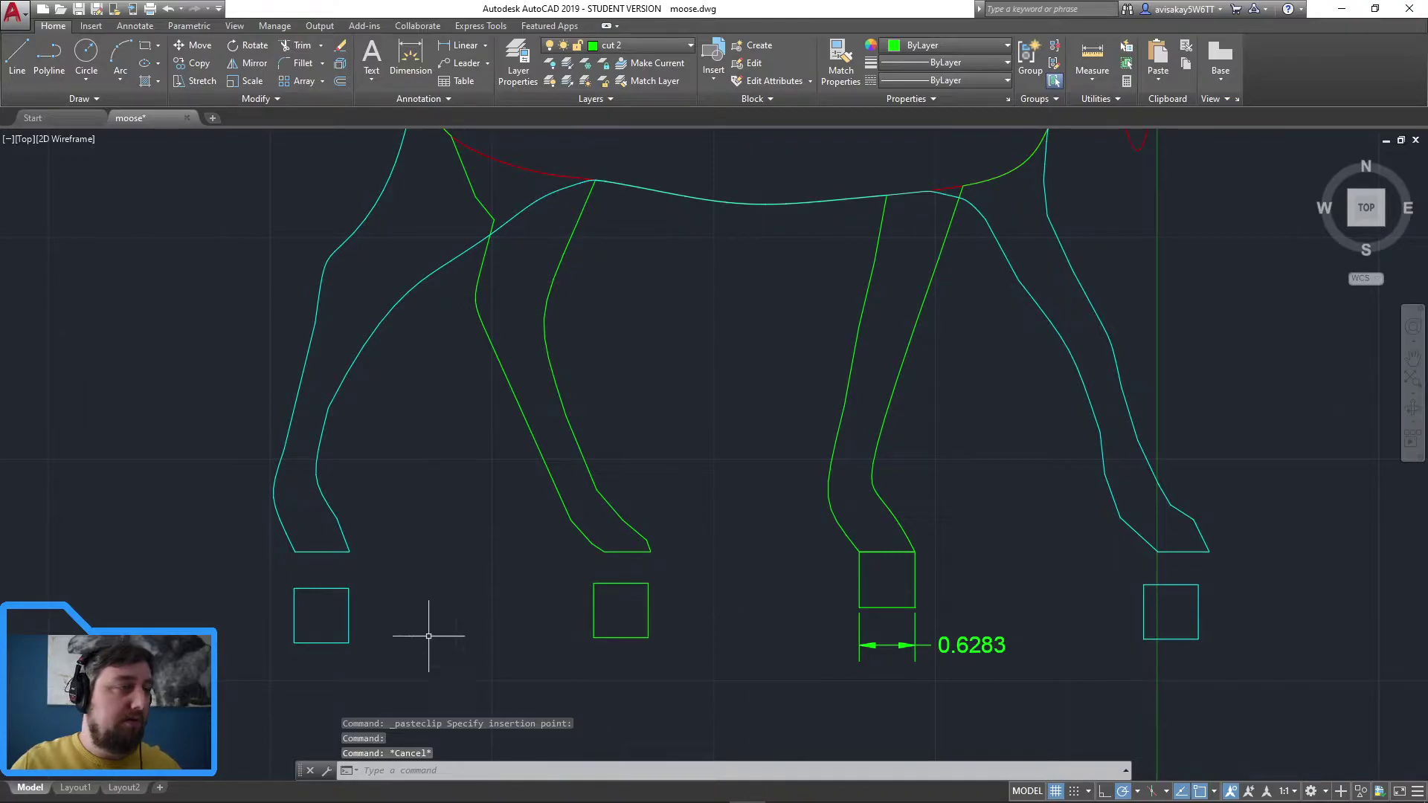
{"action": "left_click", "coordinate": [640, 43]}
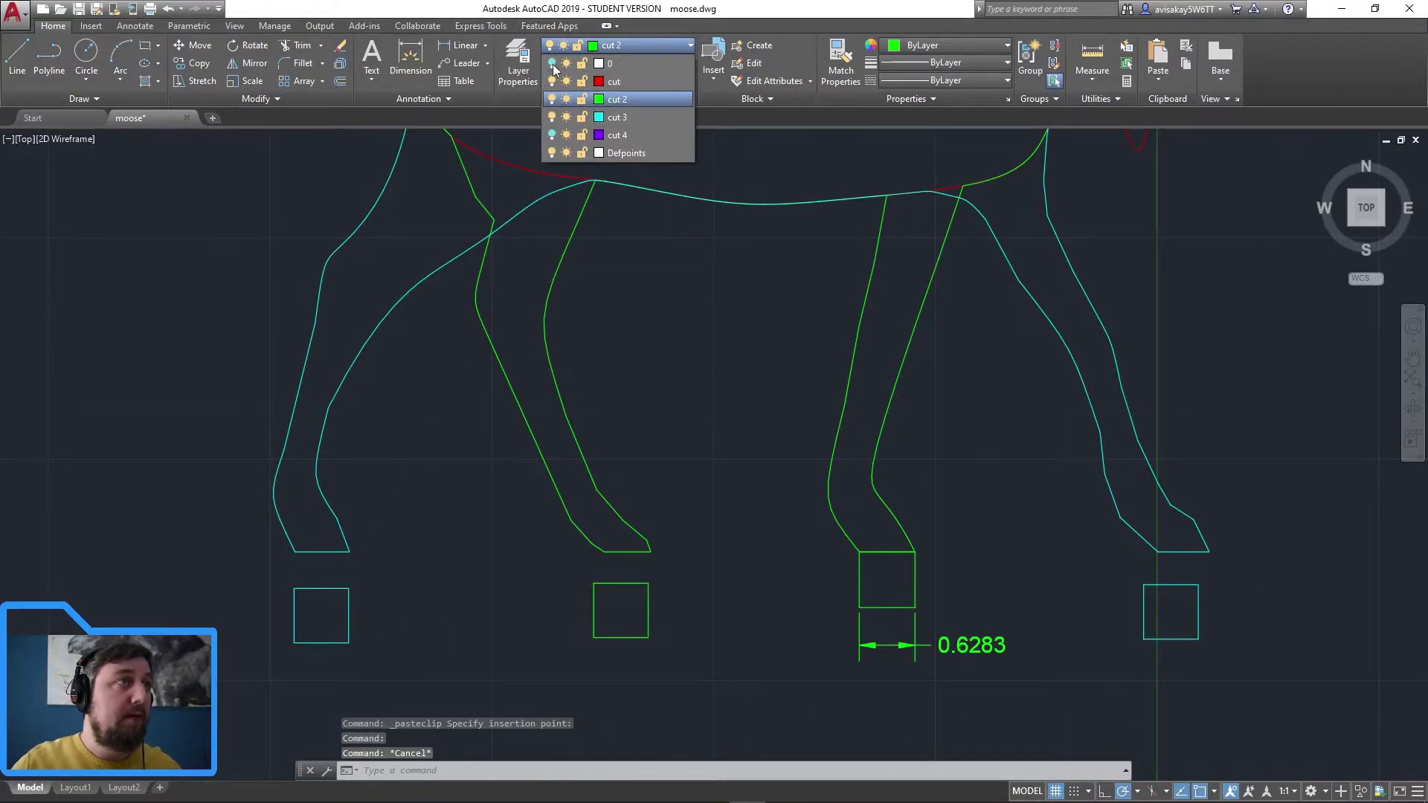
{"action": "left_click", "coordinate": [553, 65]}
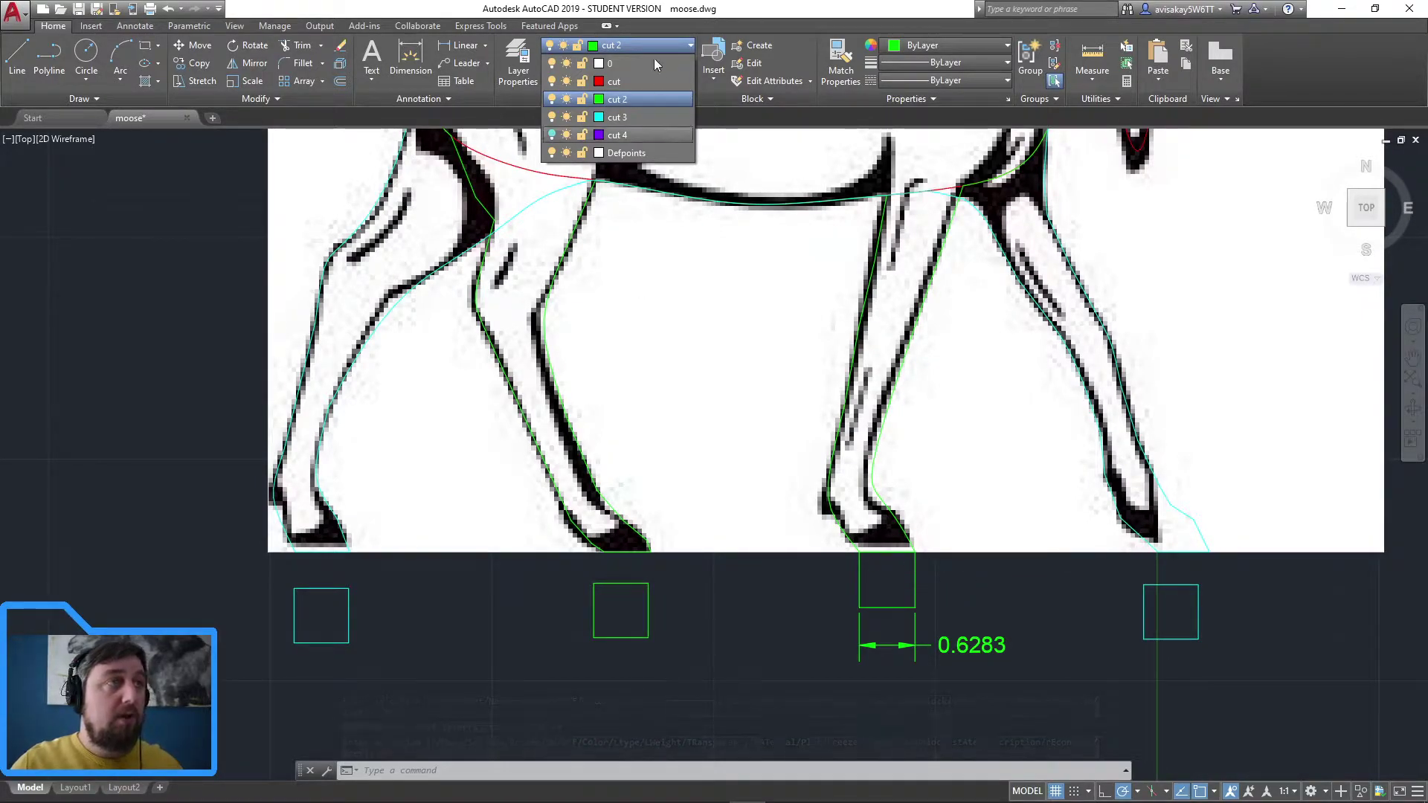
{"action": "left_click", "coordinate": [552, 63]}
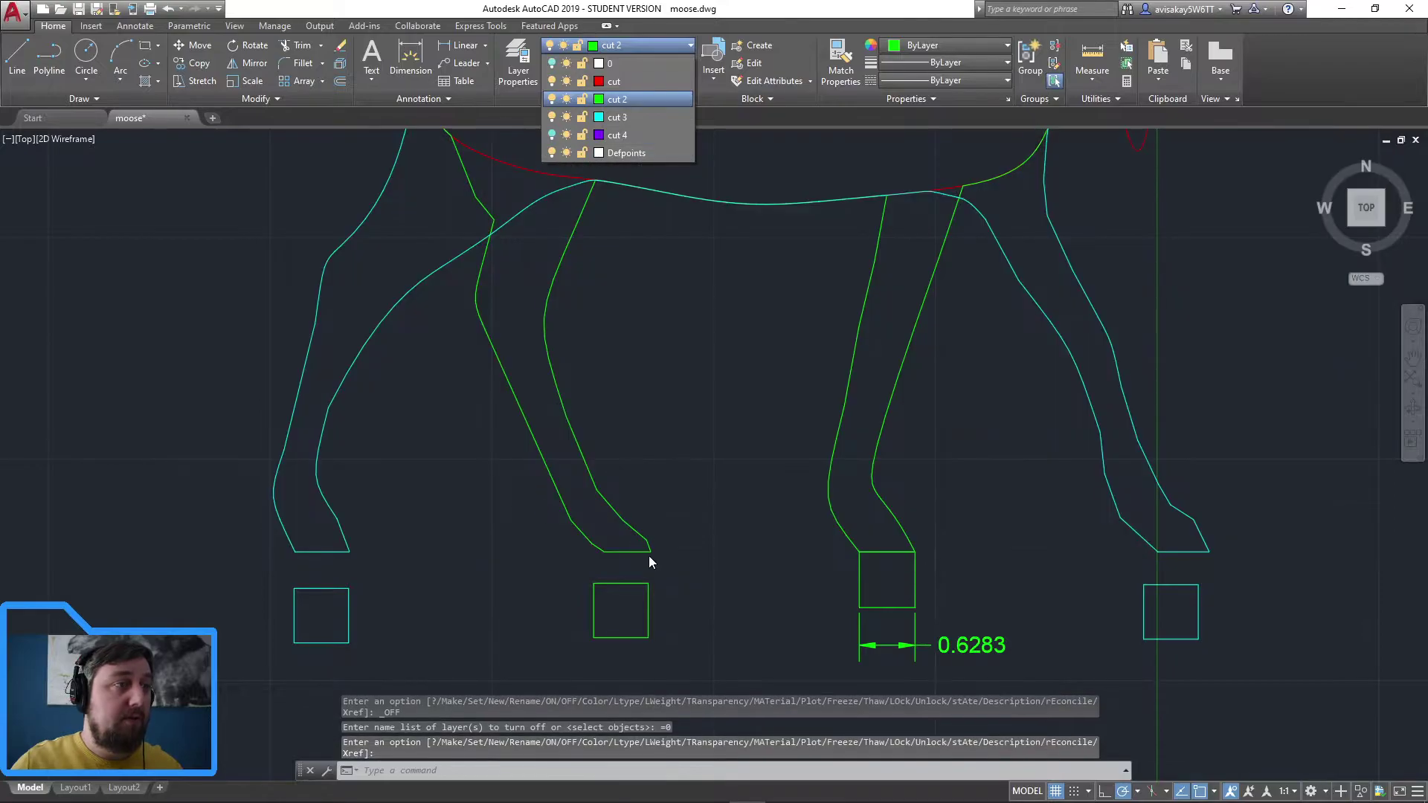
Step: Move the left foot square so its top midpoint sits at the cyan back leg's bottom
{"action": "left_click", "coordinate": [130, 313]}
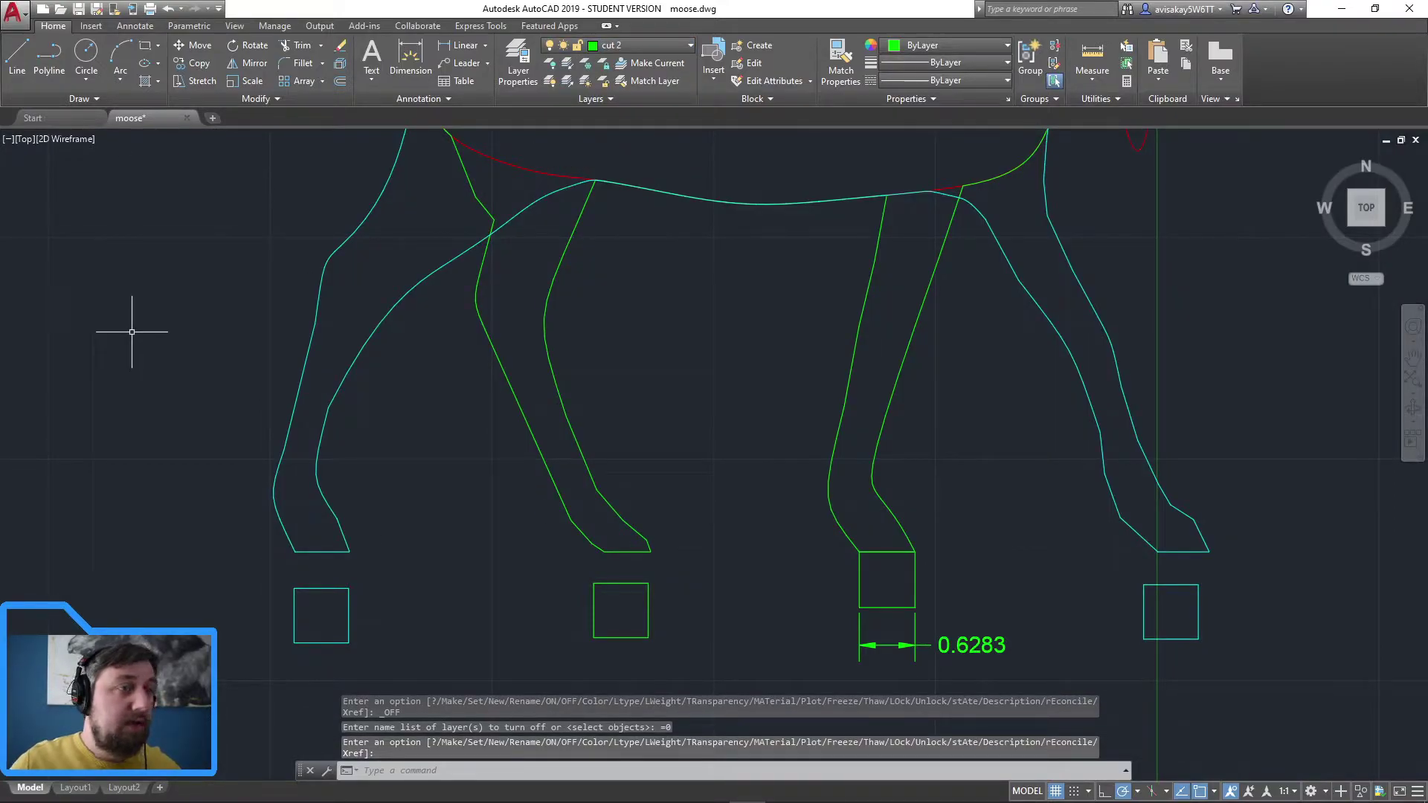
{"action": "type", "text": "m"}
{"action": "key", "text": "Return"}
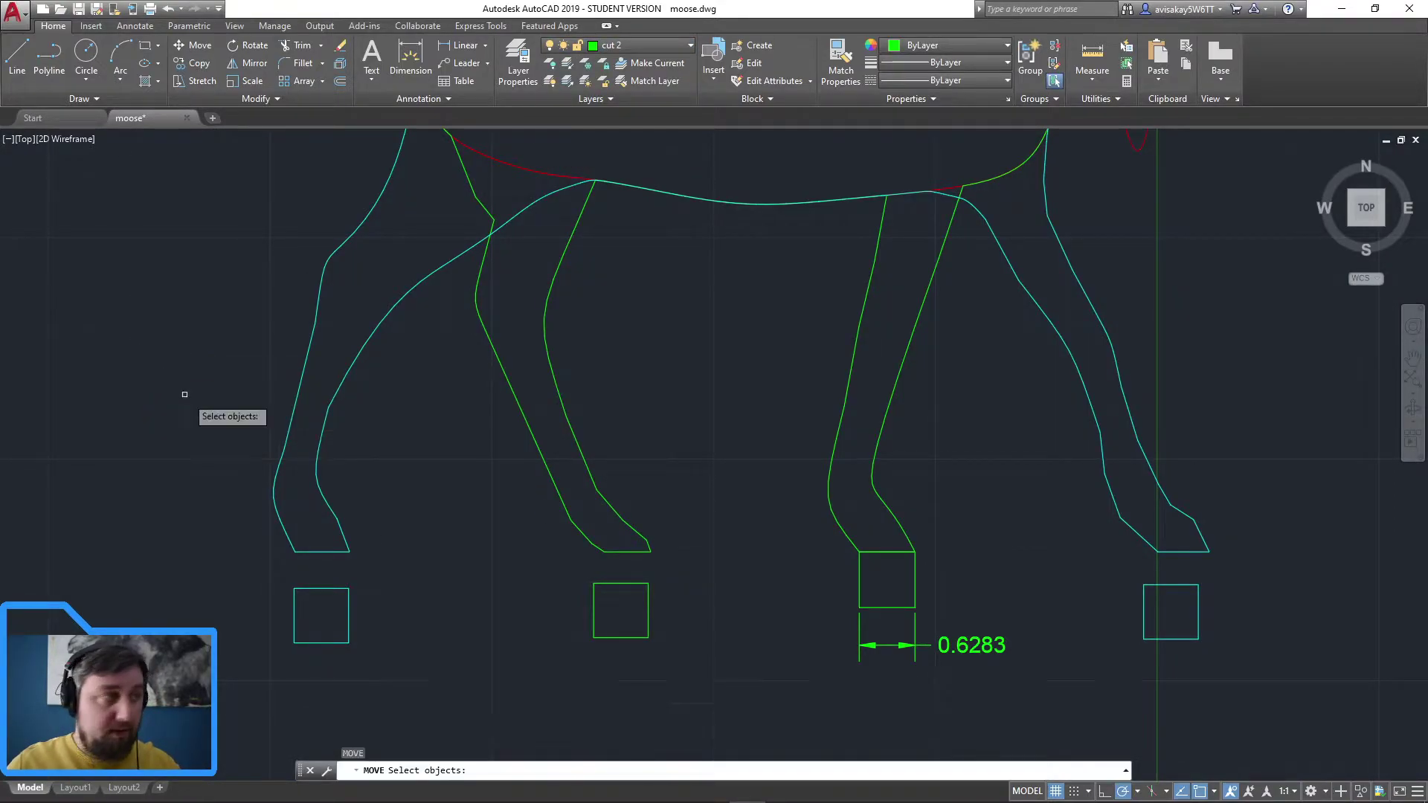
{"action": "left_click", "coordinate": [308, 589]}
{"action": "key", "text": "Return"}
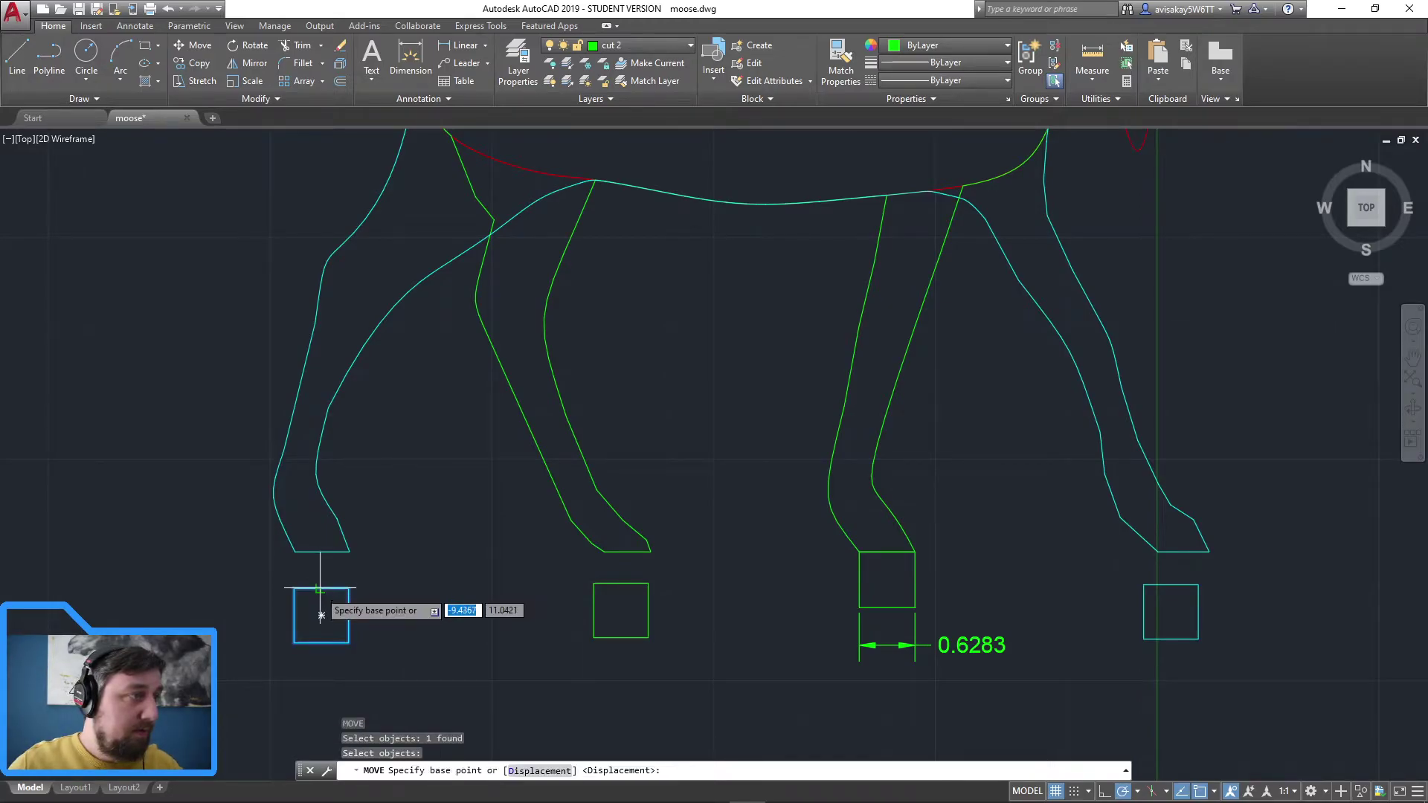
{"action": "left_click", "coordinate": [320, 589]}
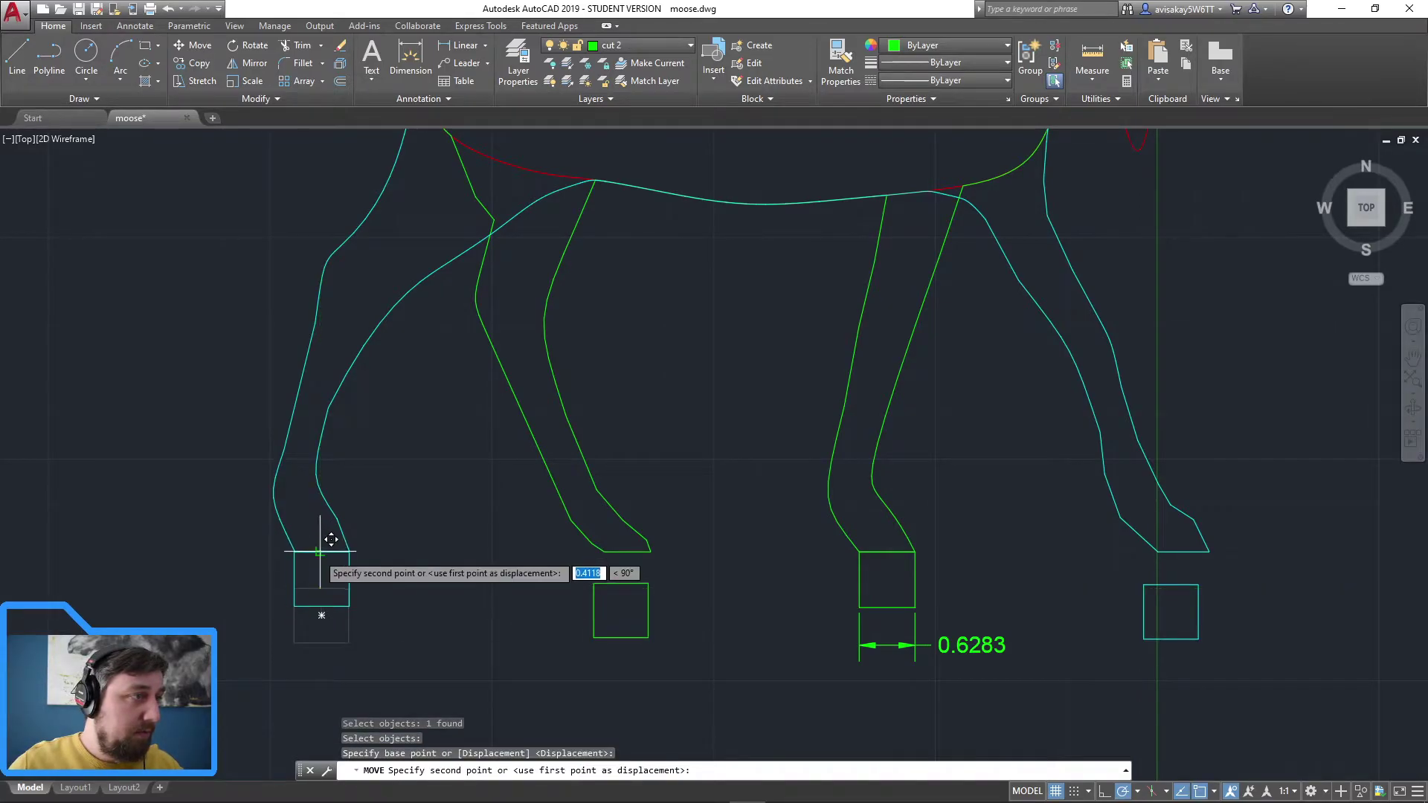
{"action": "left_click", "coordinate": [320, 552]}
Step: Move the green back-leg square and the right cyan square up, centred under their legs
{"action": "key", "text": "Return"}
{"action": "left_click", "coordinate": [624, 585]}
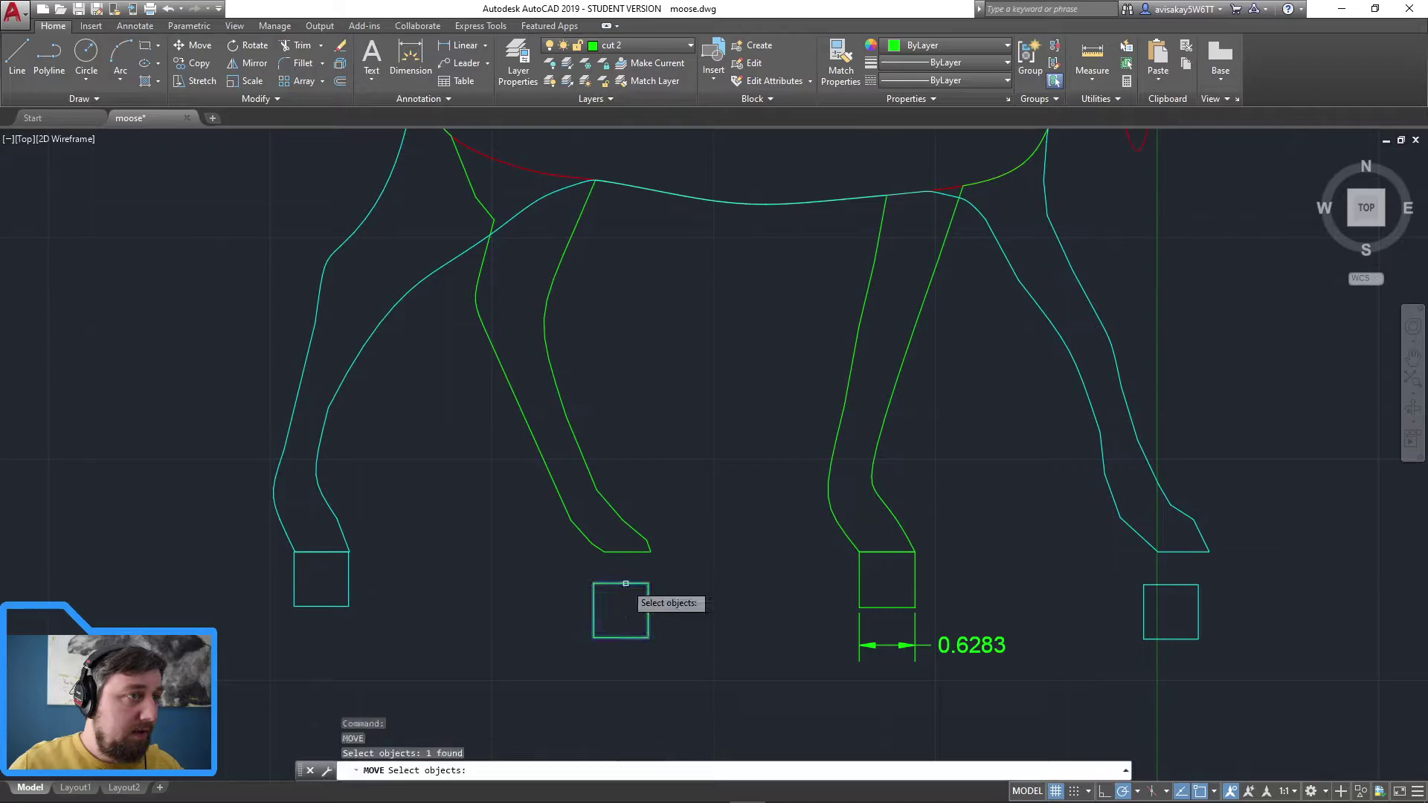
{"action": "key", "text": "Return"}
{"action": "left_click", "coordinate": [621, 585]}
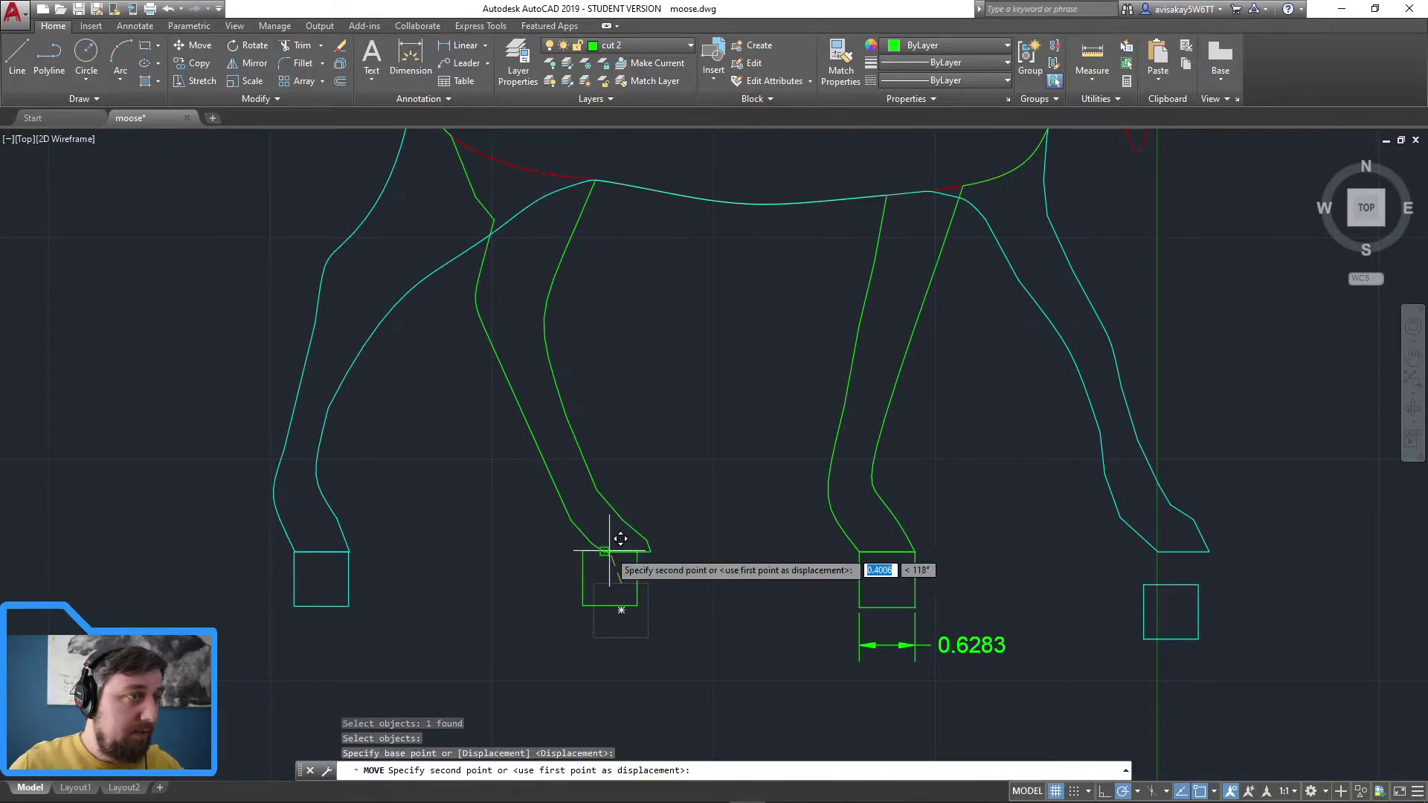
{"action": "left_click", "coordinate": [628, 552]}
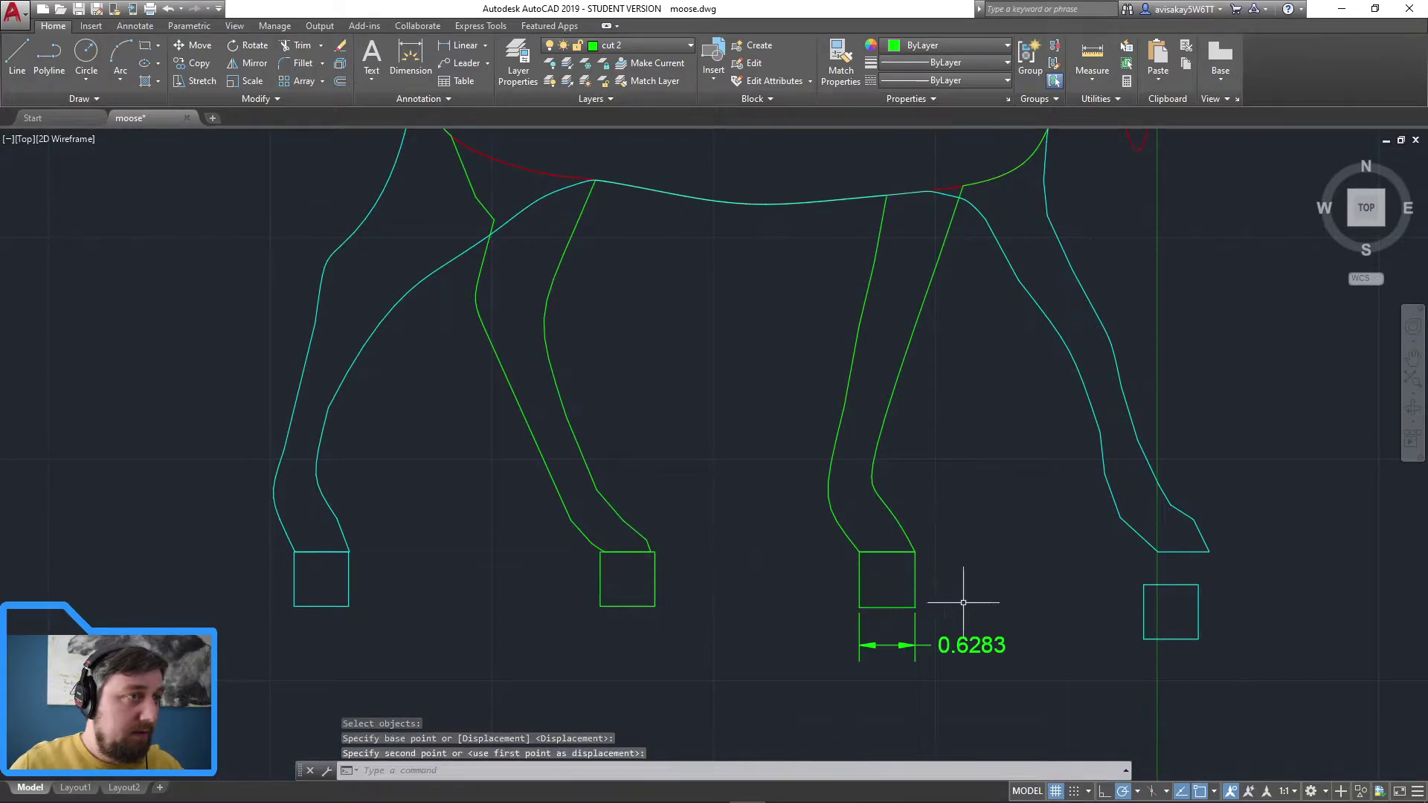
{"action": "key", "text": "Return"}
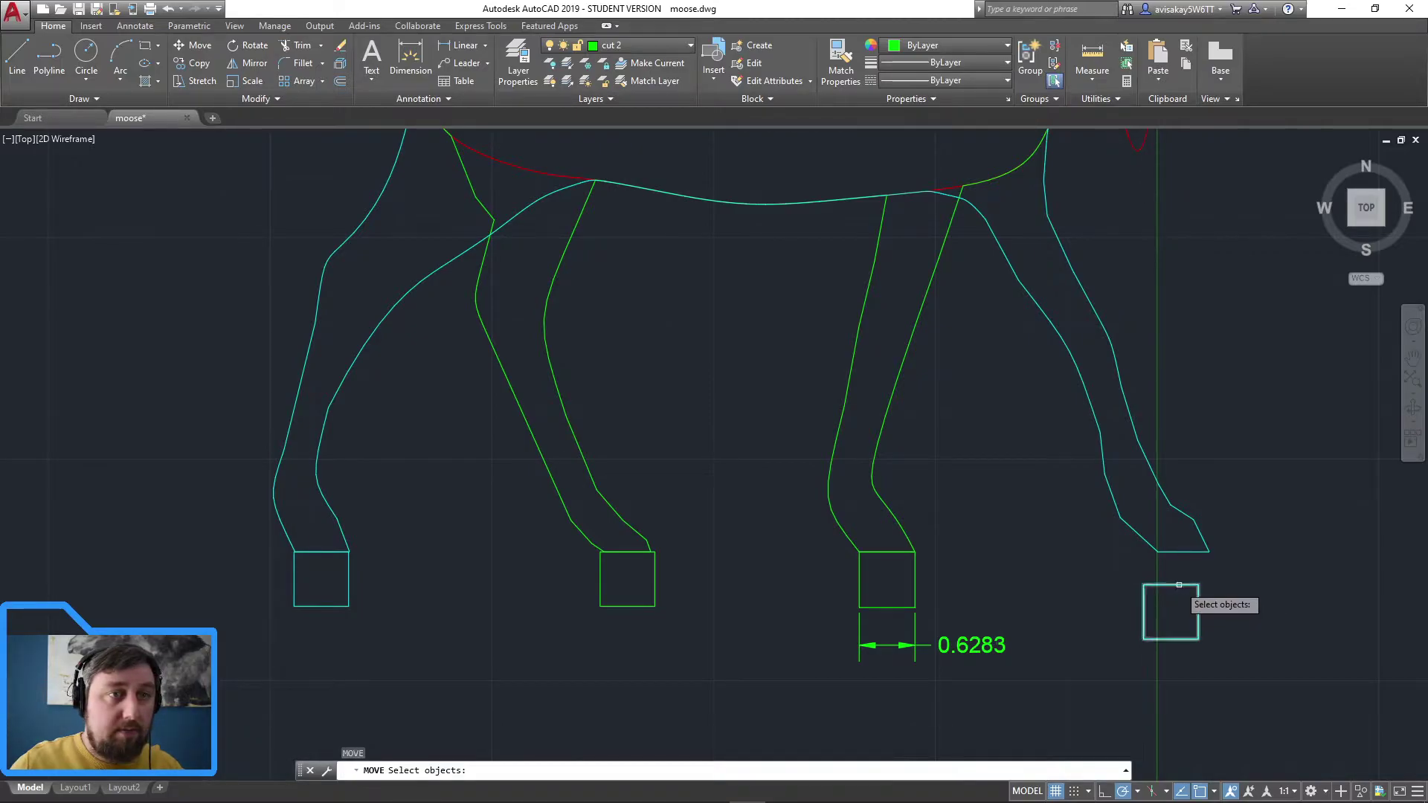
{"action": "left_click", "coordinate": [1179, 586]}
{"action": "key", "text": "Return"}
{"action": "left_click", "coordinate": [1172, 585]}
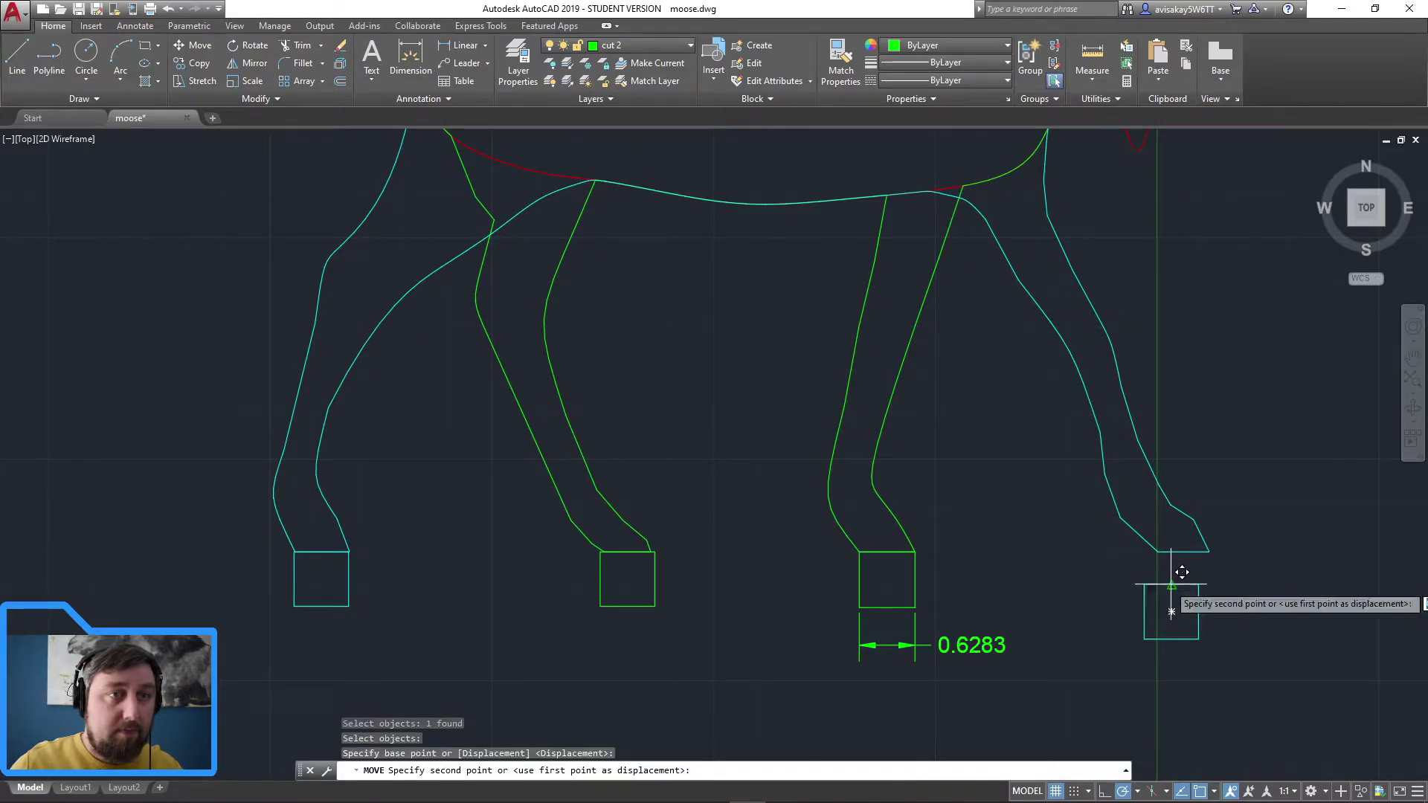
{"action": "left_click", "coordinate": [1194, 539]}
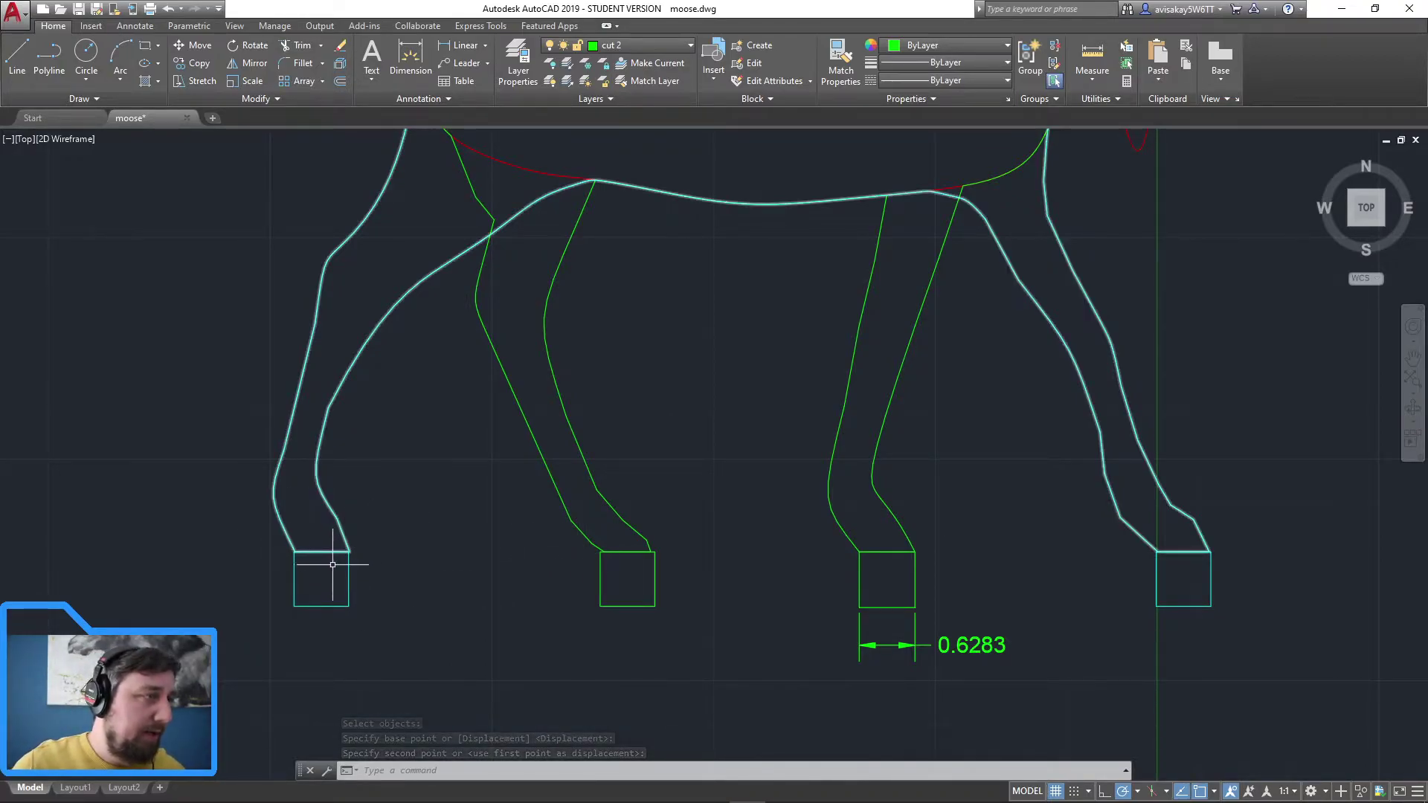
Step: Explode the cyan leg outlines and left foot square into separate segments with X
{"action": "key", "text": "Escape"}
{"action": "left_click", "coordinate": [422, 575]}
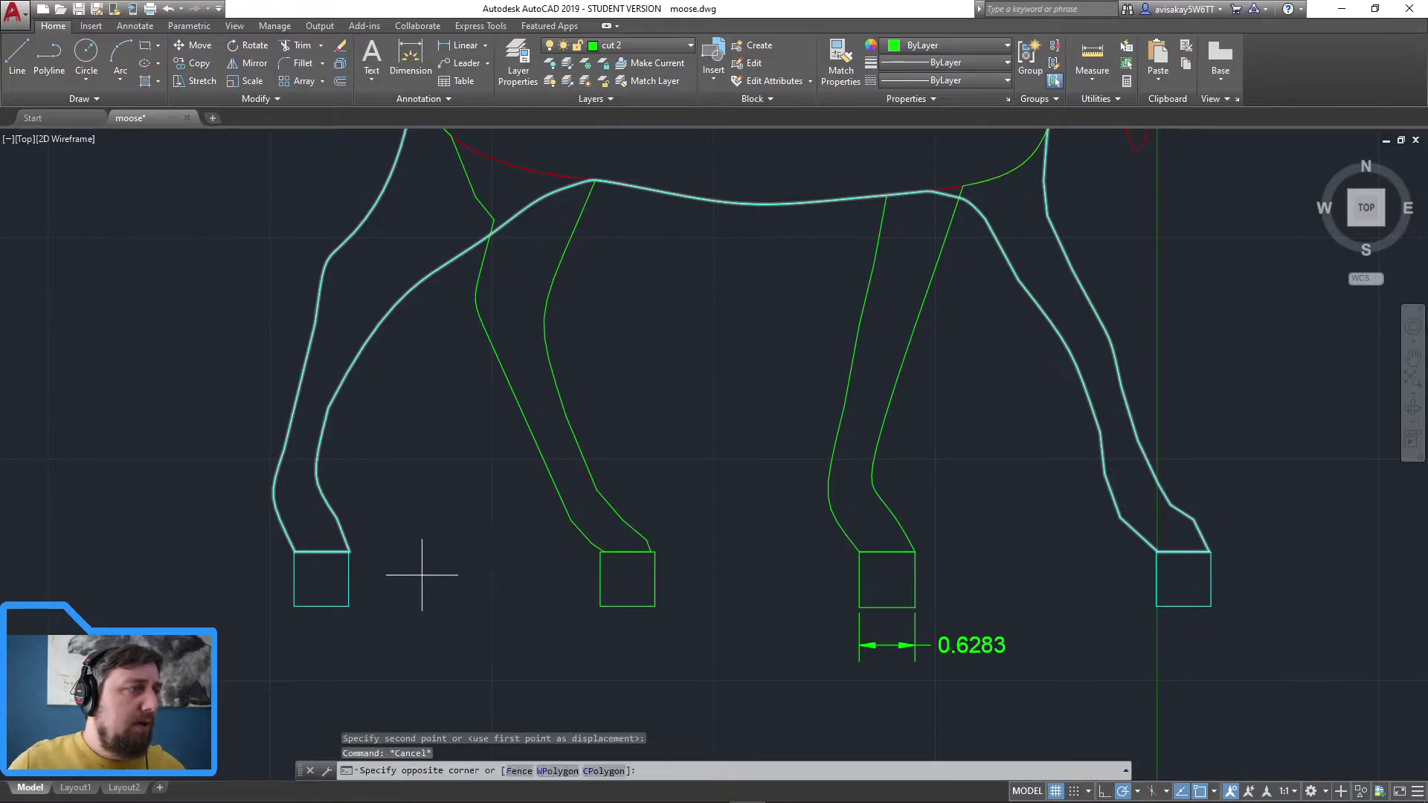
{"action": "left_click", "coordinate": [416, 569]}
{"action": "key", "text": "Escape"}
{"action": "left_click", "coordinate": [413, 581]}
{"action": "left_click", "coordinate": [427, 524]}
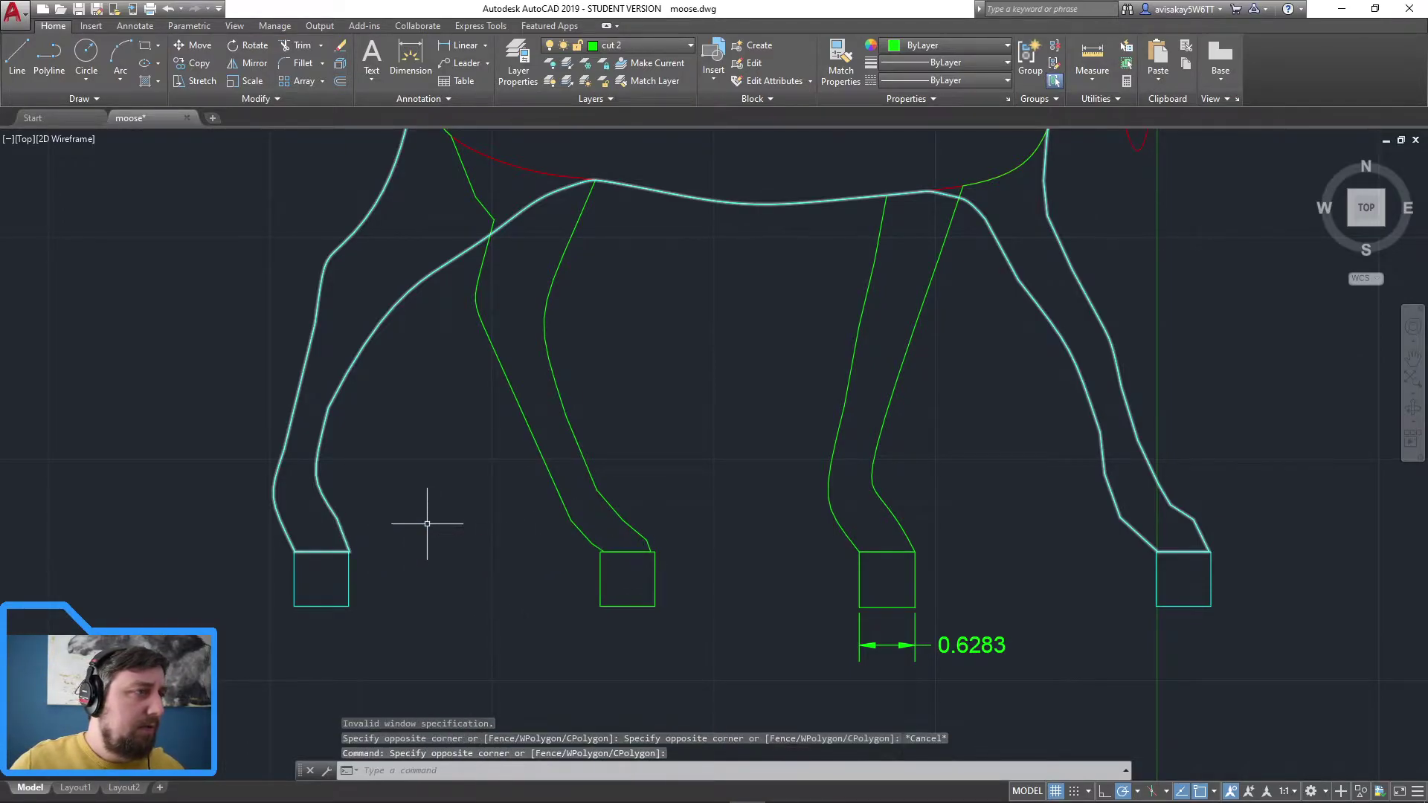
{"action": "type", "text": "x"}
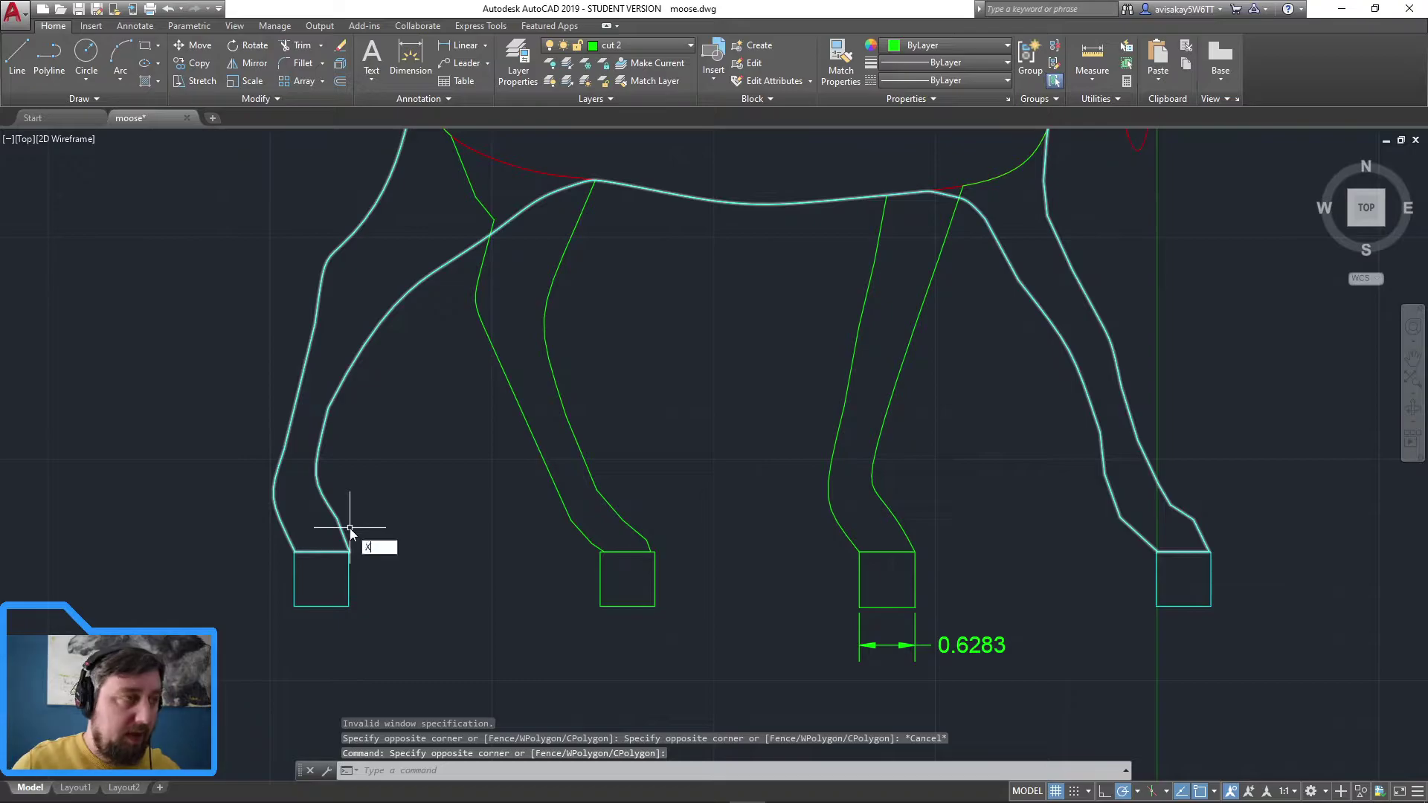
{"action": "key", "text": "Return"}
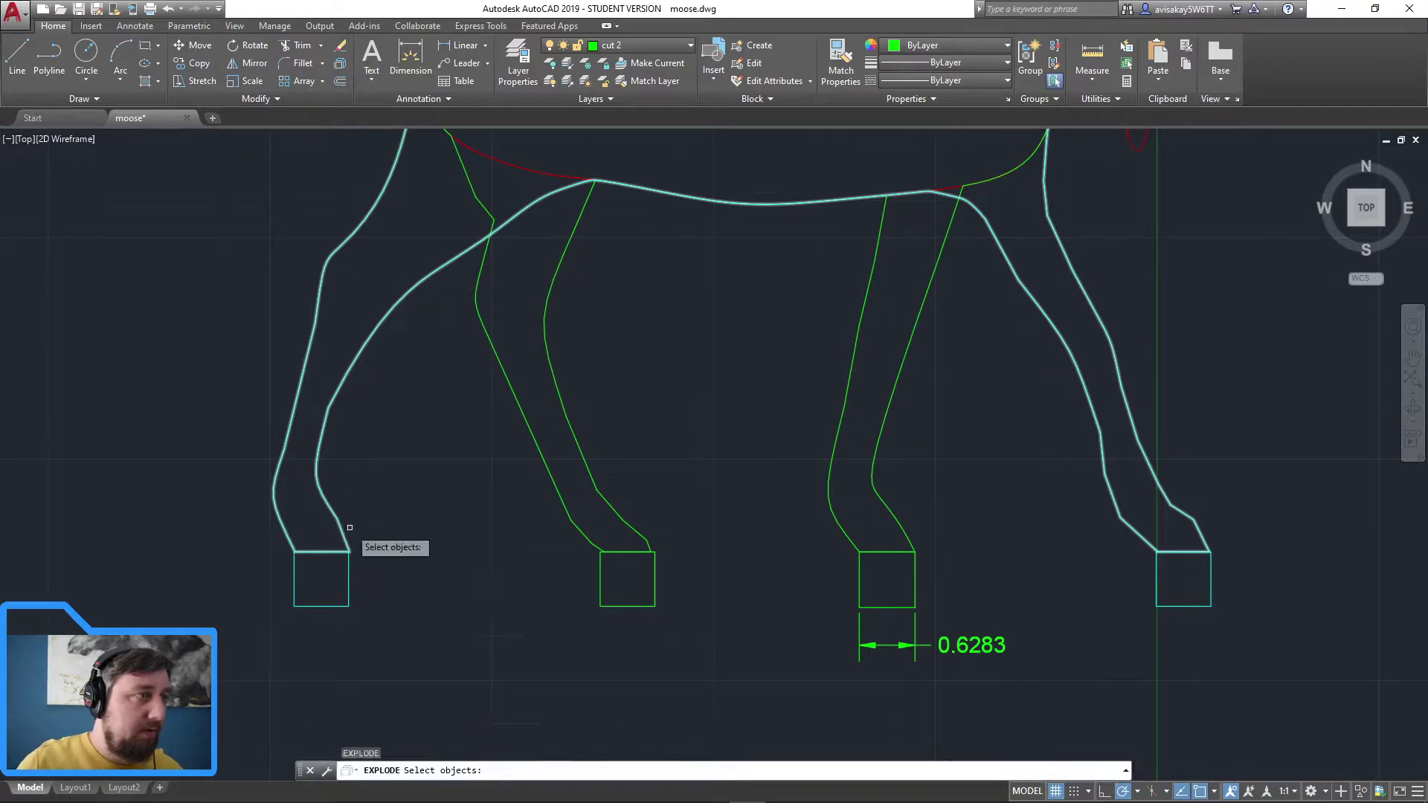
{"action": "left_click", "coordinate": [335, 581]}
{"action": "left_click", "coordinate": [348, 573]}
{"action": "left_click", "coordinate": [382, 566]}
{"action": "left_click", "coordinate": [312, 521]}
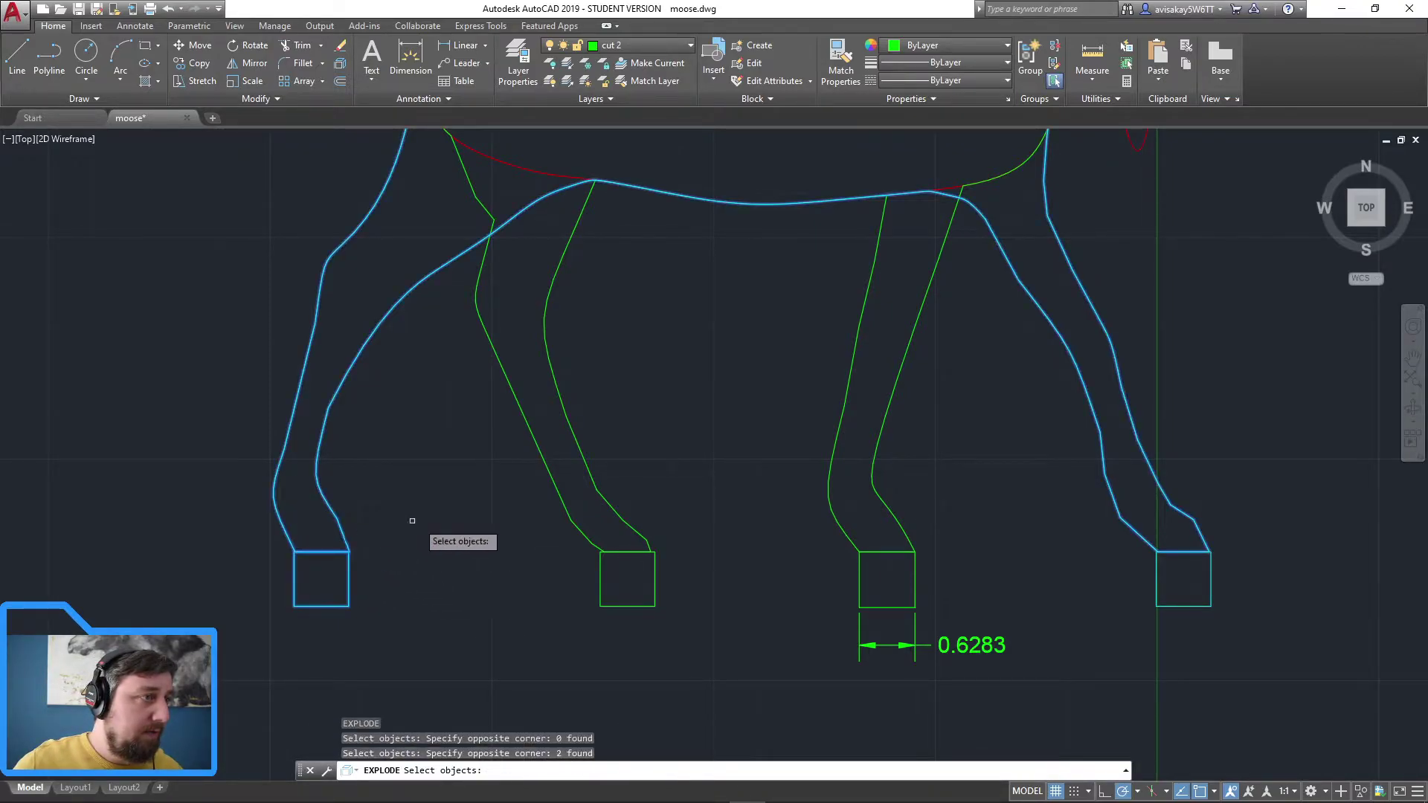
{"action": "key", "text": "Return"}
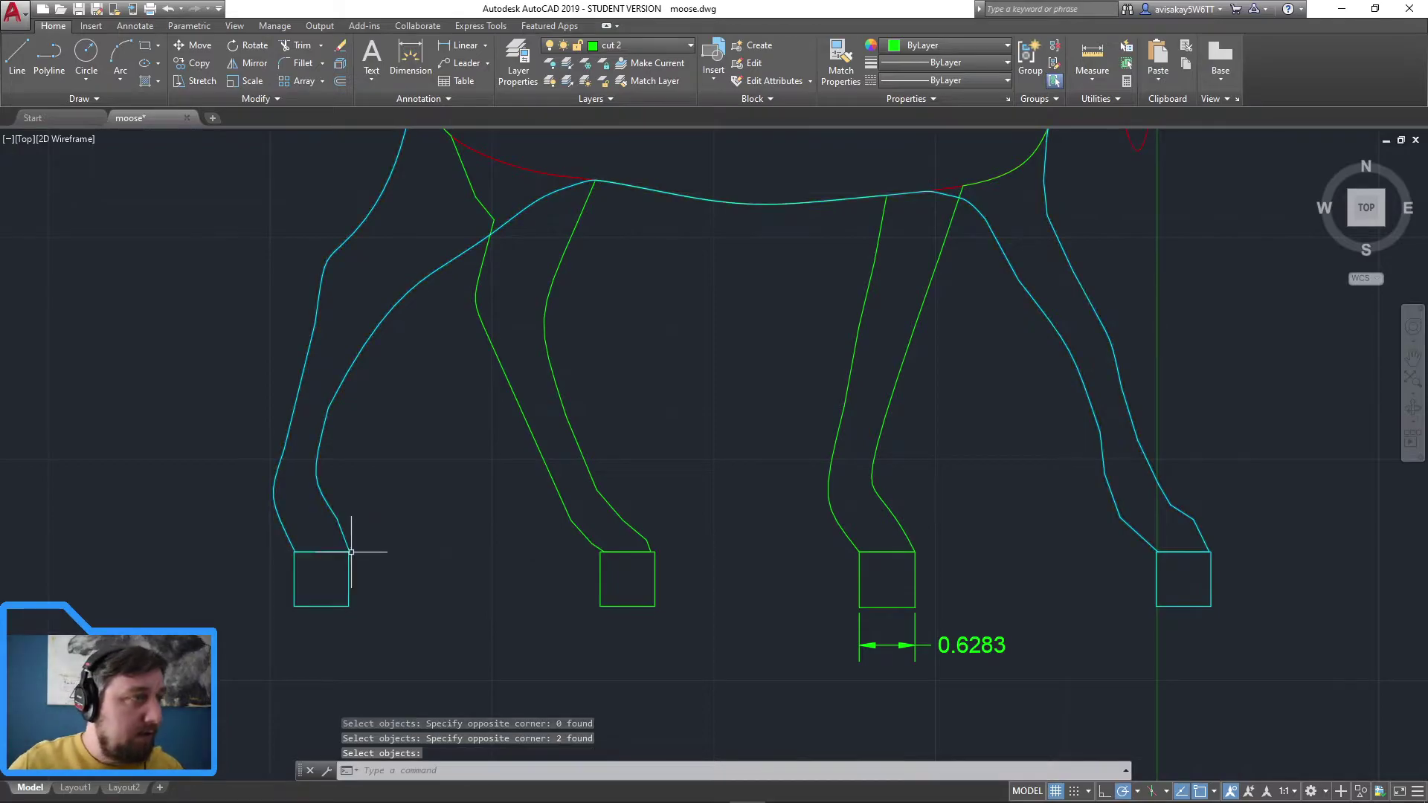
Step: Erase the top edge of the left cyan foot square
{"action": "left_click", "coordinate": [312, 556]}
{"action": "left_click", "coordinate": [314, 547]}
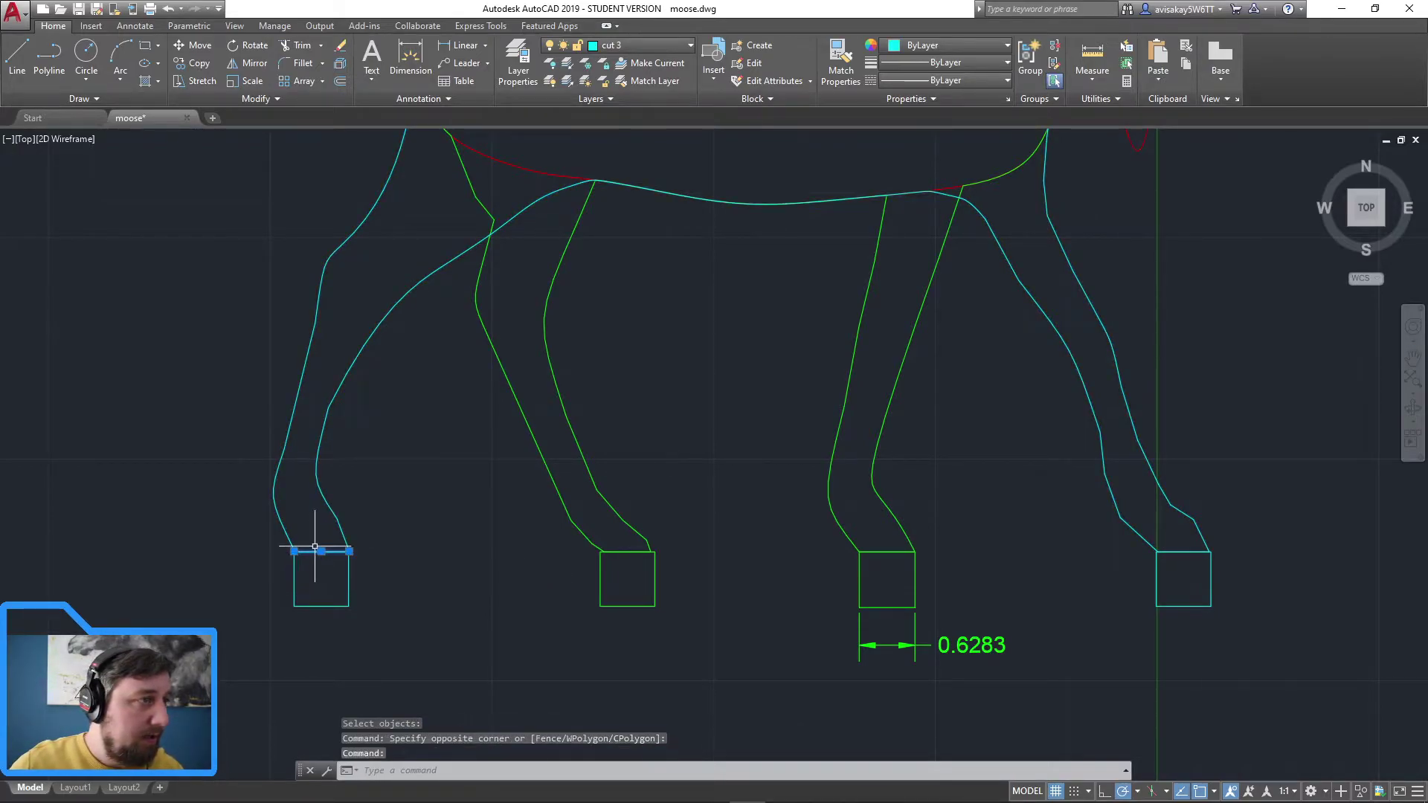
{"action": "left_click", "coordinate": [318, 539]}
{"action": "left_click", "coordinate": [319, 538]}
{"action": "key", "text": "Delete"}
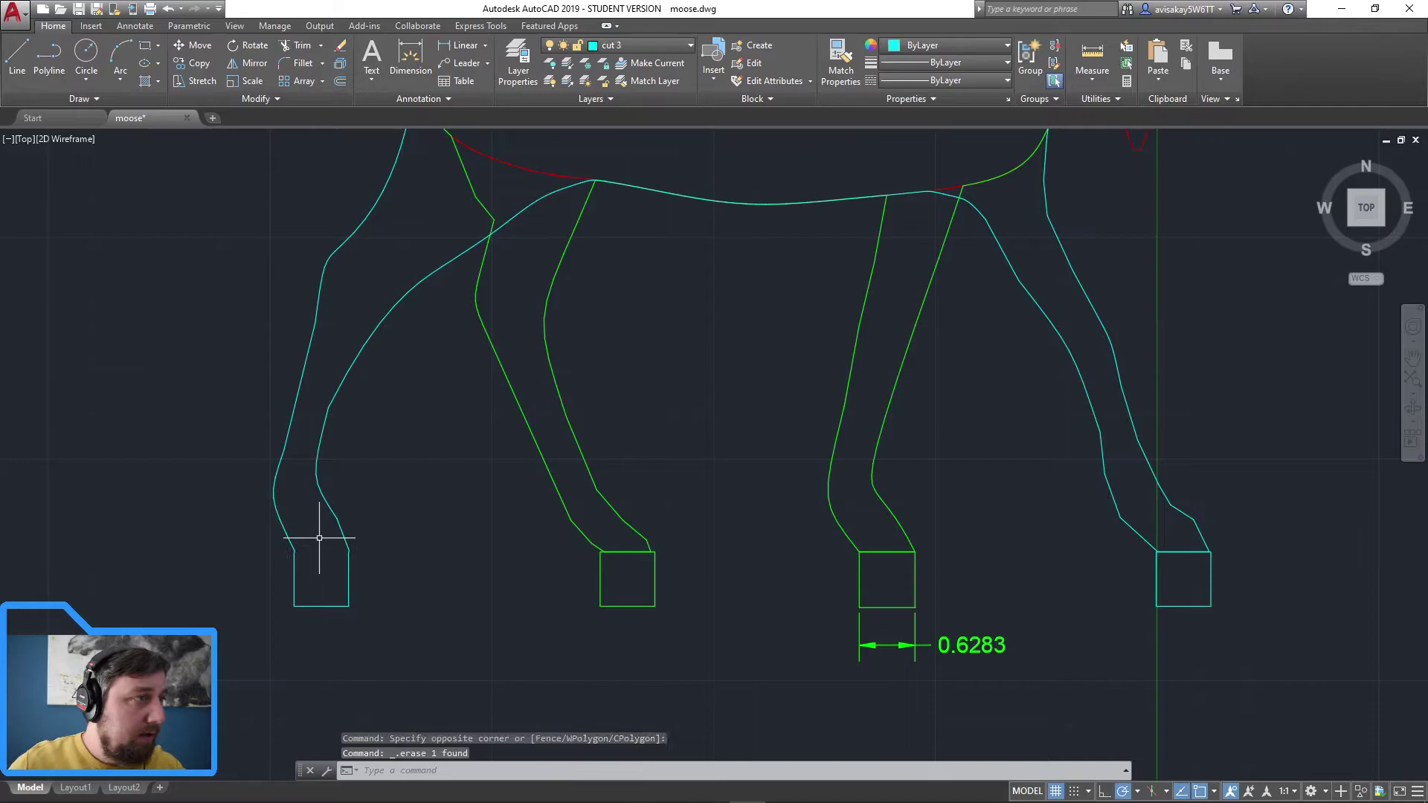
Step: On layer cut 3, draw lines joining the left cyan leg outline down to its foot square
{"action": "scroll", "coordinate": [340, 536], "scroll_direction": "up", "scroll_amount": 5}
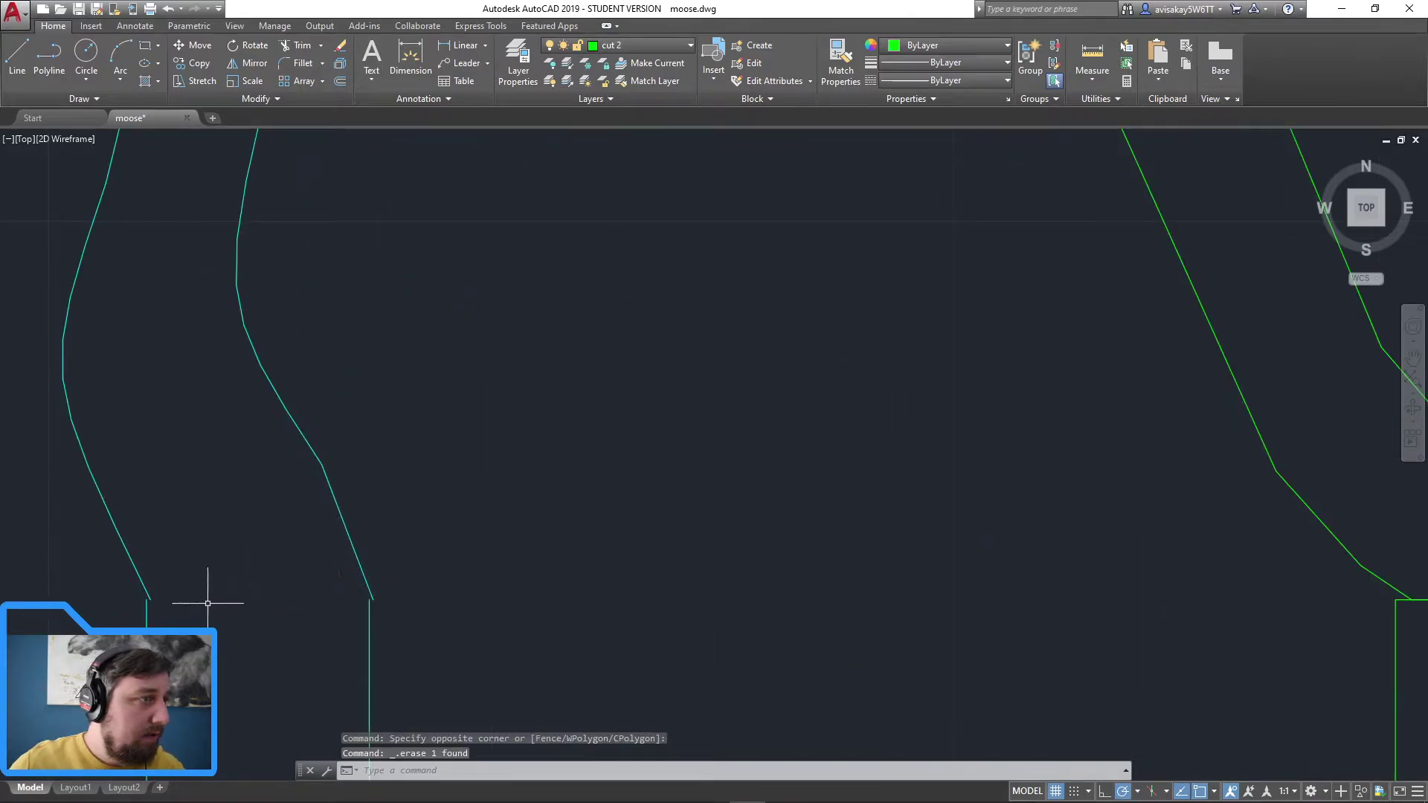
{"action": "left_click", "coordinate": [653, 47]}
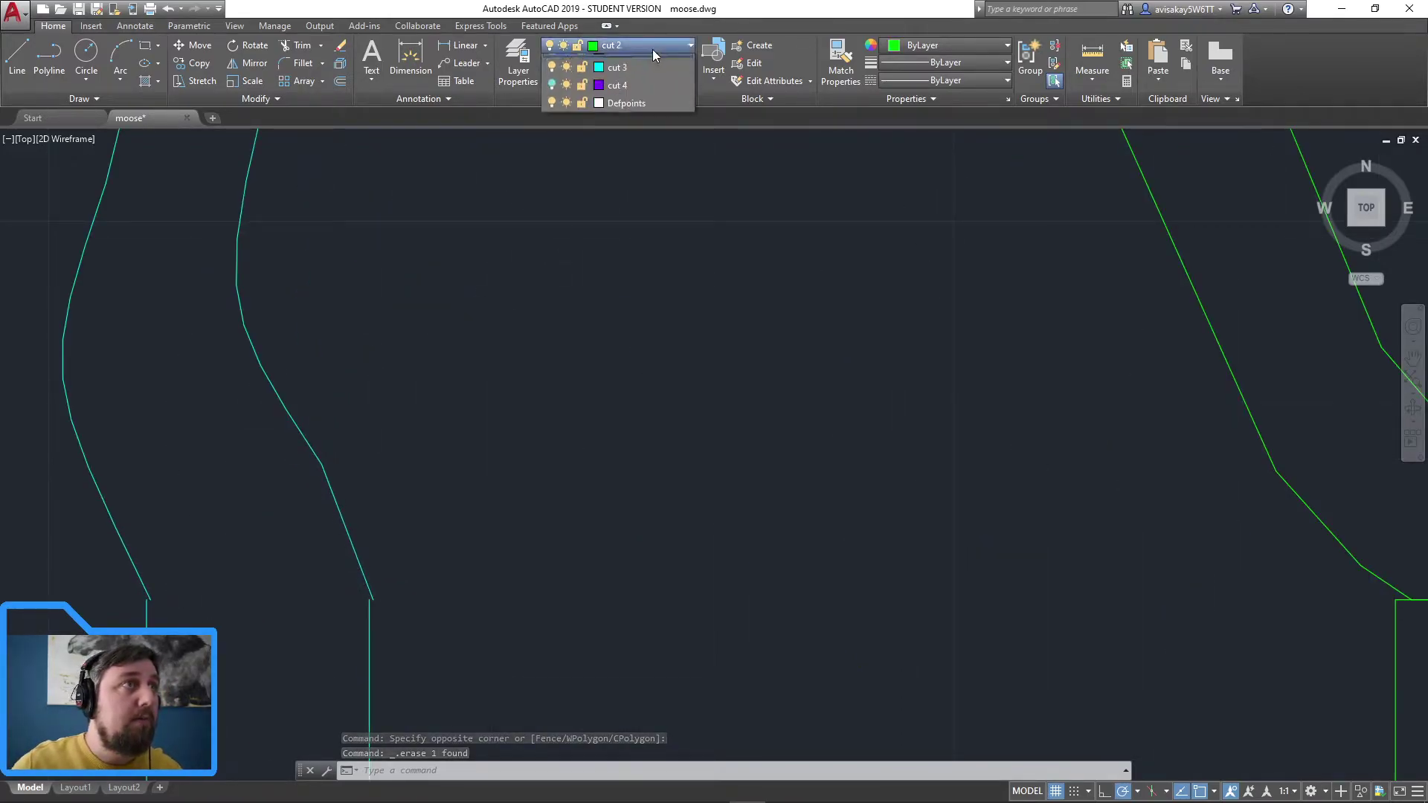
{"action": "left_click", "coordinate": [619, 120]}
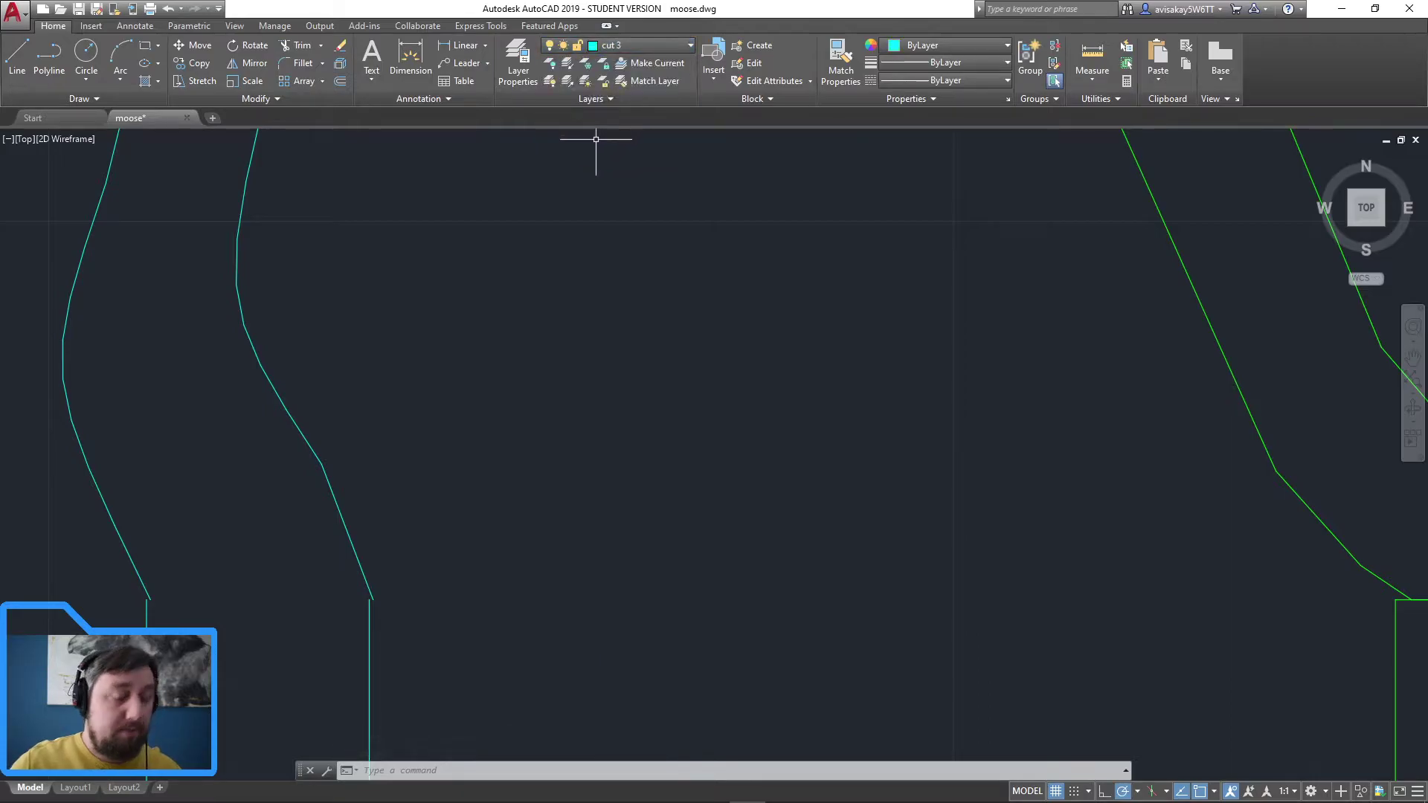
{"action": "type", "text": "L"}
{"action": "key", "text": "Return"}
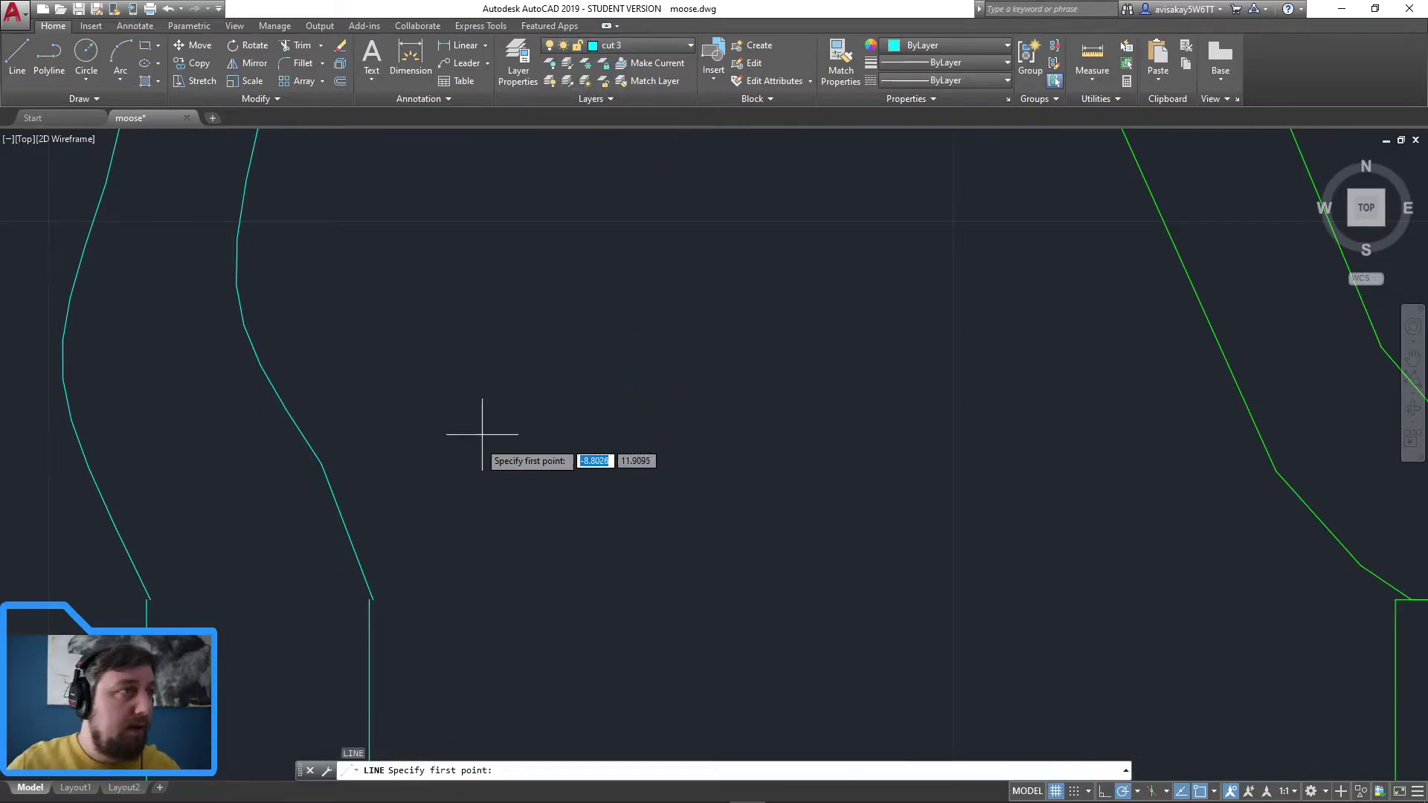
{"action": "left_click", "coordinate": [369, 598]}
{"action": "left_click", "coordinate": [372, 598]}
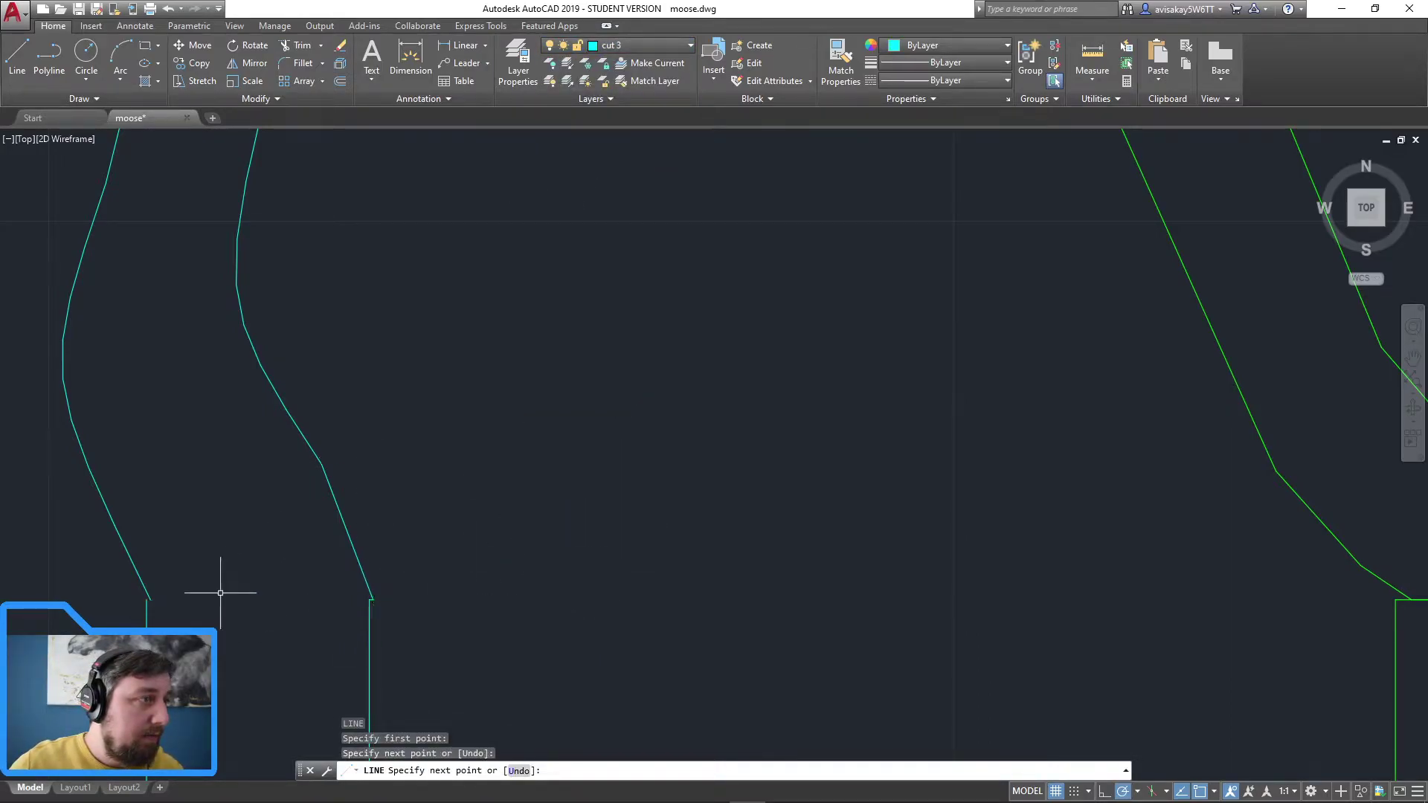
{"action": "key", "text": "Return"}
{"action": "key", "text": "Return"}
{"action": "left_click", "coordinate": [148, 599]}
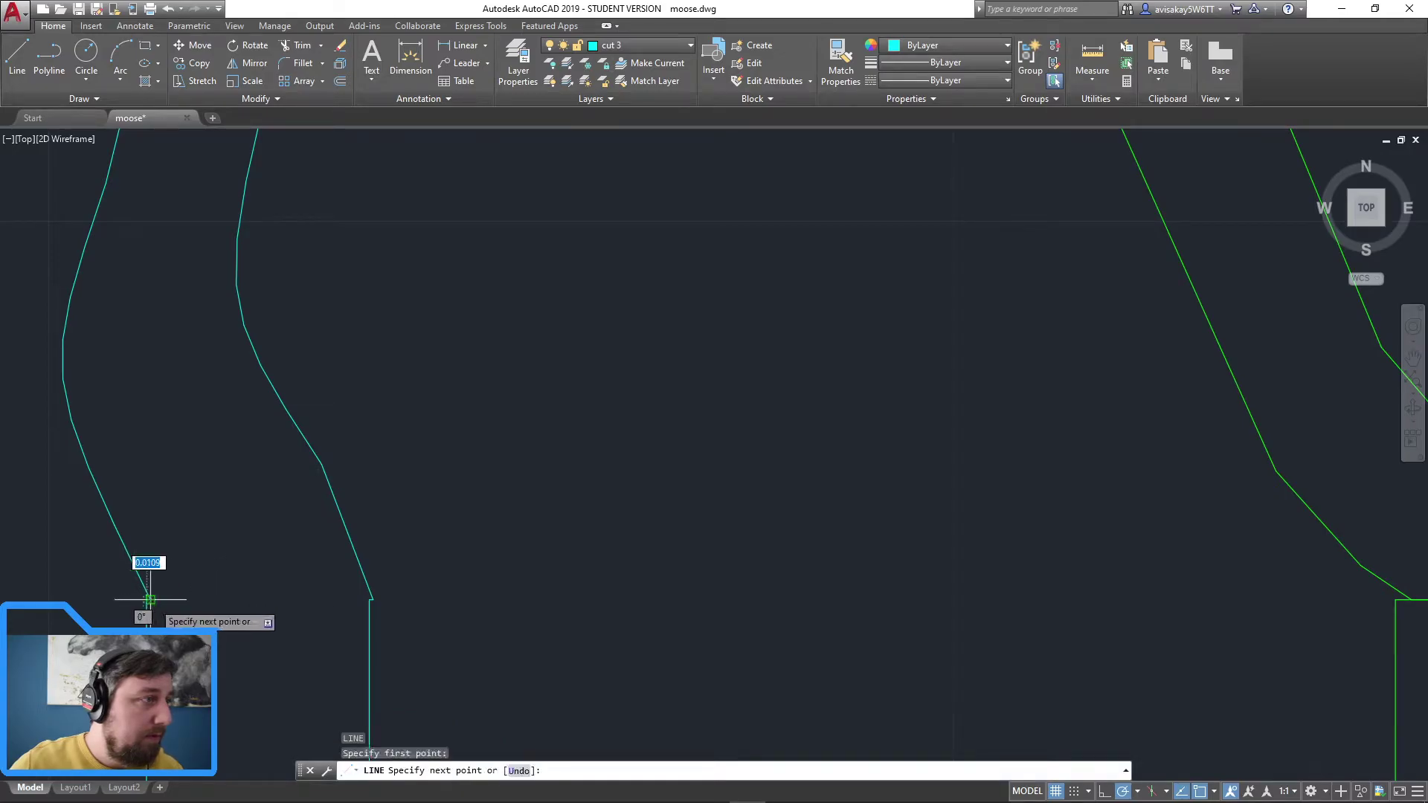
{"action": "left_click", "coordinate": [370, 599]}
{"action": "key", "text": "Return"}
Step: Explode the green leg outline and foot square, then erase the square's top edge
{"action": "scroll", "coordinate": [837, 552], "scroll_direction": "down", "scroll_amount": 2}
{"action": "scroll", "coordinate": [1167, 595], "scroll_direction": "up", "scroll_amount": 2}
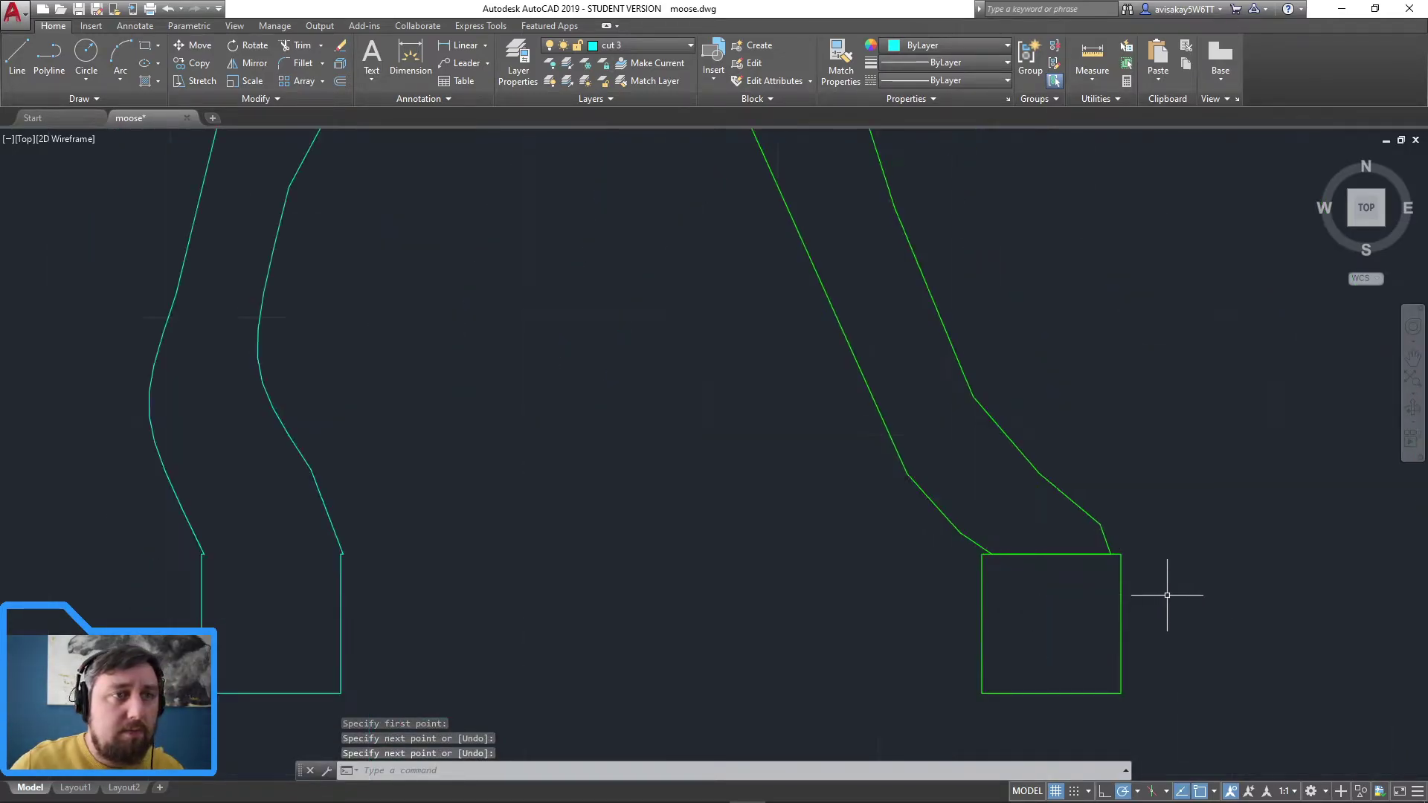
{"action": "left_click", "coordinate": [1076, 608]}
{"action": "left_click", "coordinate": [899, 497]}
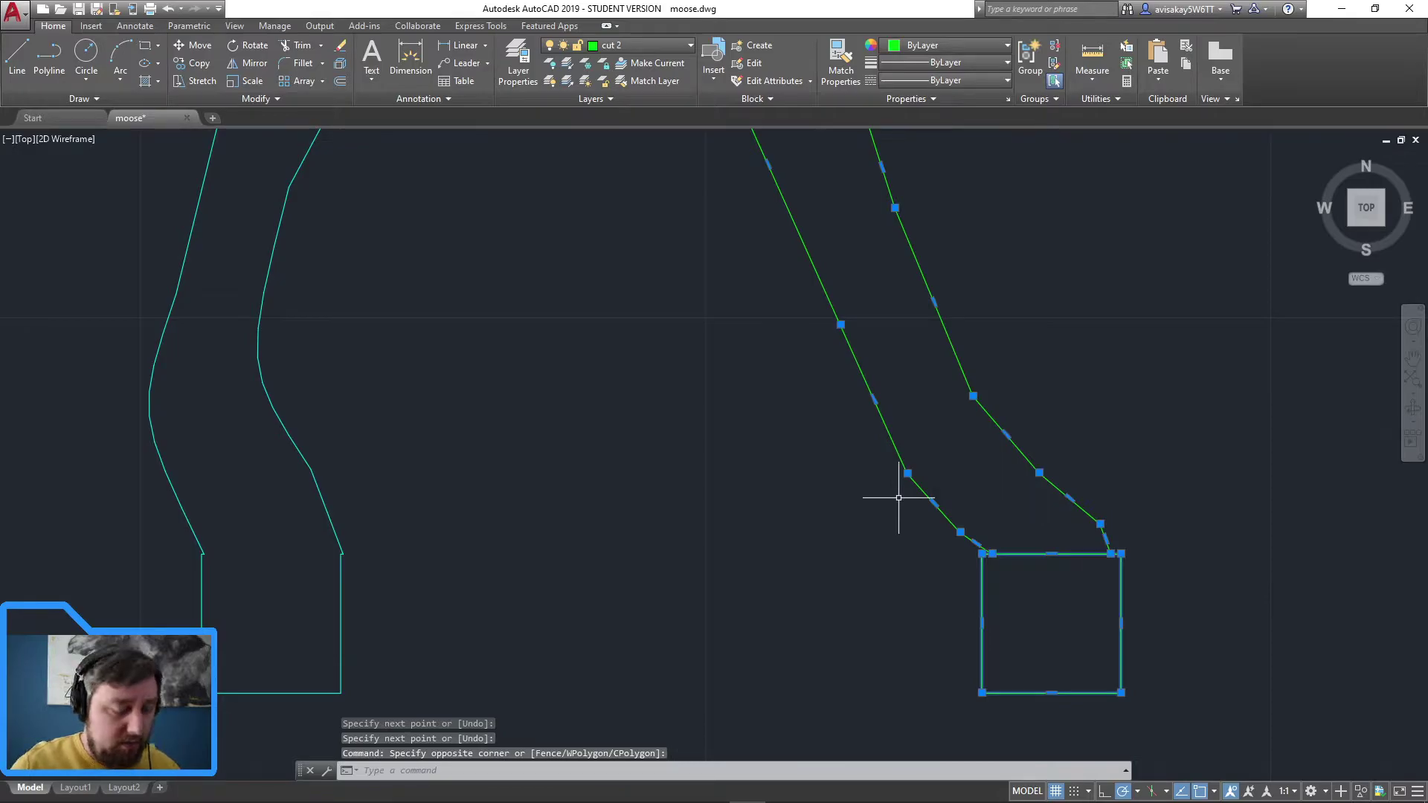
{"action": "type", "text": "x"}
{"action": "key", "text": "Return"}
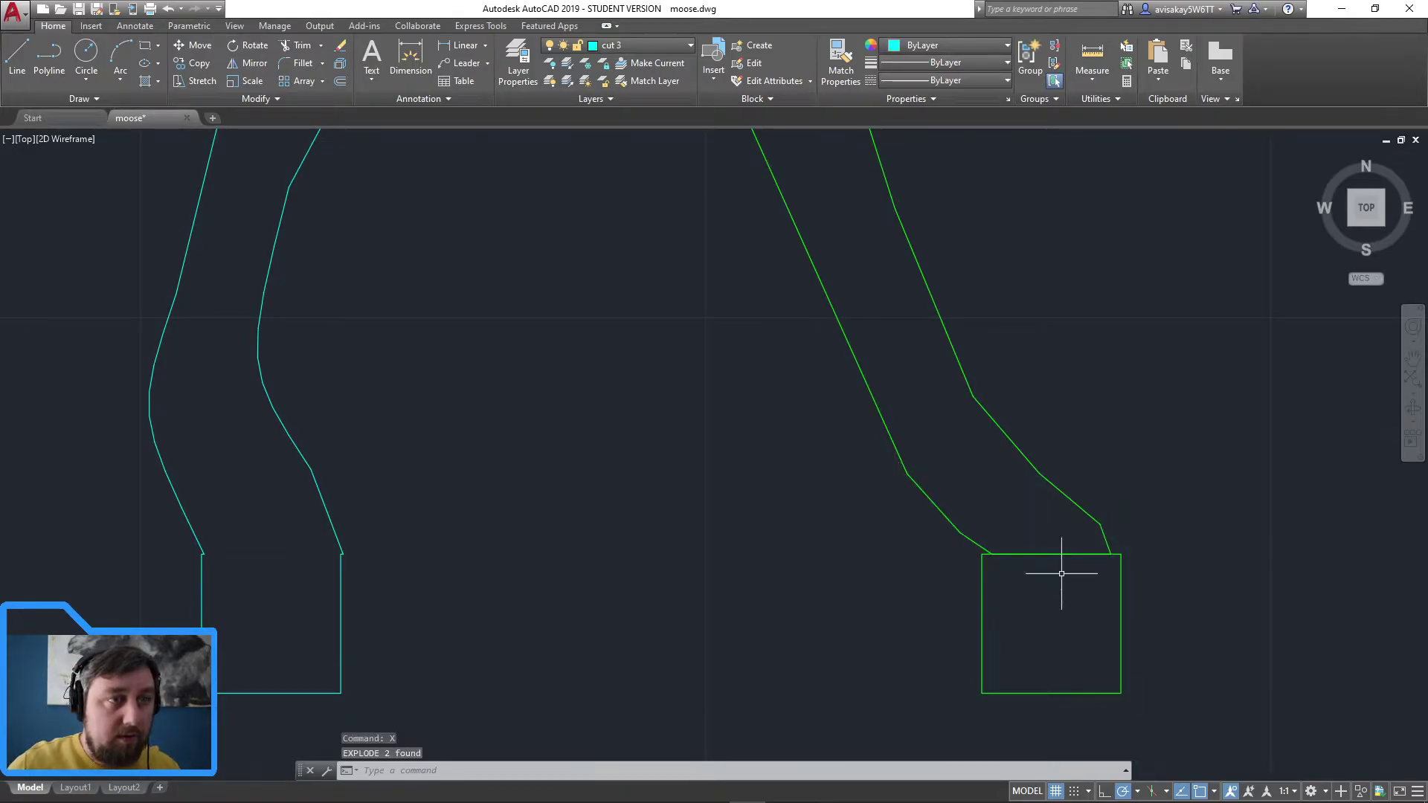
{"action": "left_click", "coordinate": [1061, 573]}
{"action": "left_click", "coordinate": [1046, 542]}
{"action": "key", "text": "Delete"}
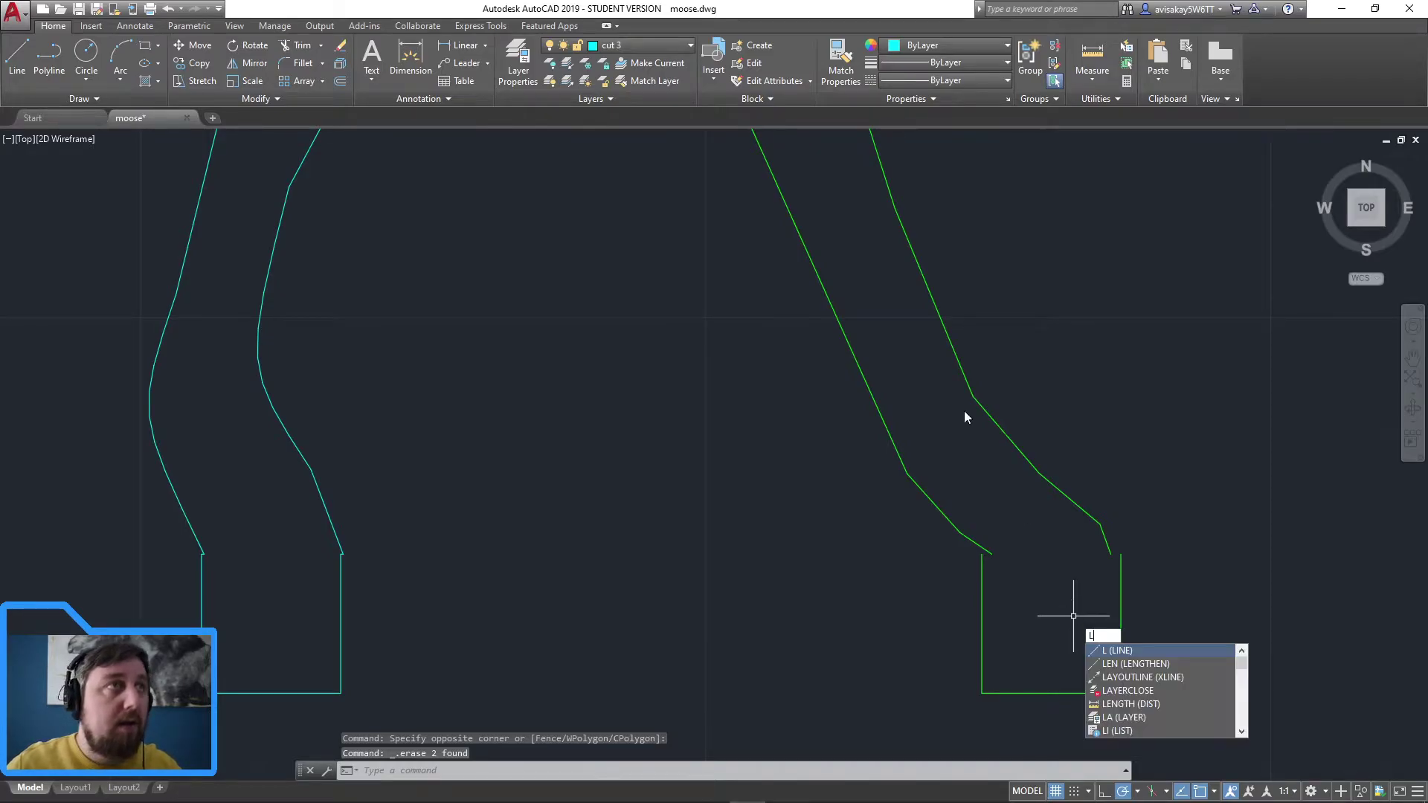
Step: On layer cut 2, draw a line from the green square's top corner up to the leg outline
{"action": "left_click", "coordinate": [639, 46]}
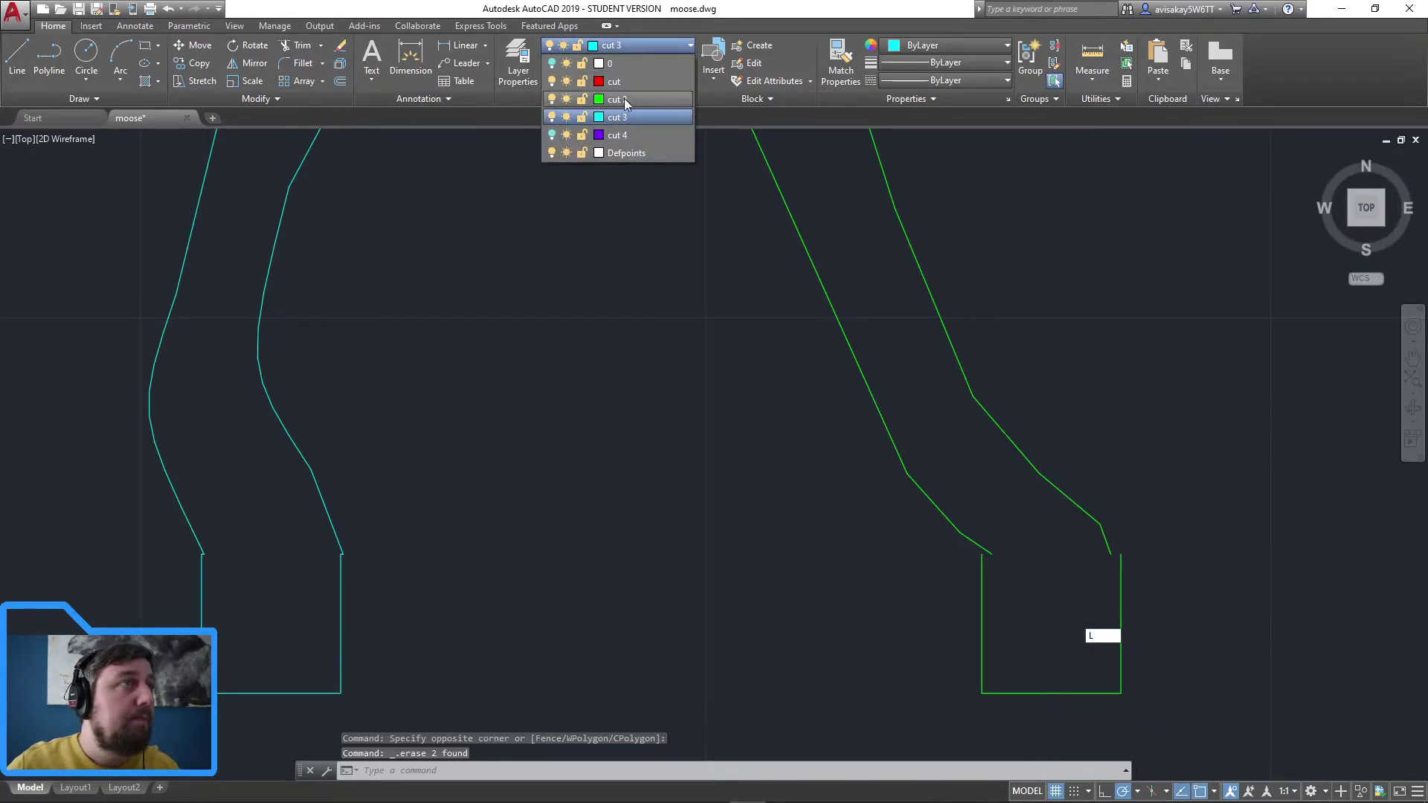
{"action": "left_click", "coordinate": [624, 105]}
{"action": "key", "text": "Delete"}
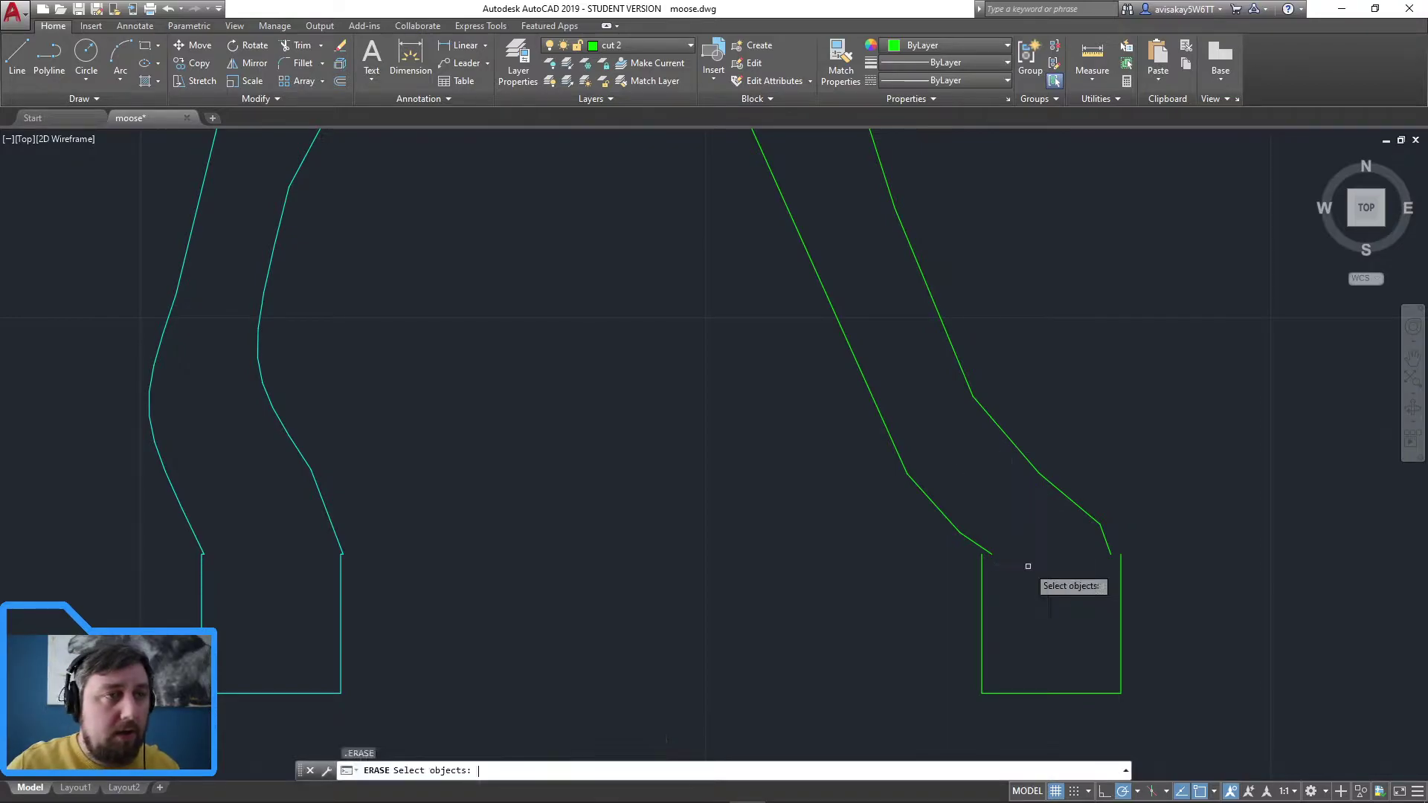
{"action": "key", "text": "Escape"}
{"action": "type", "text": "l"}
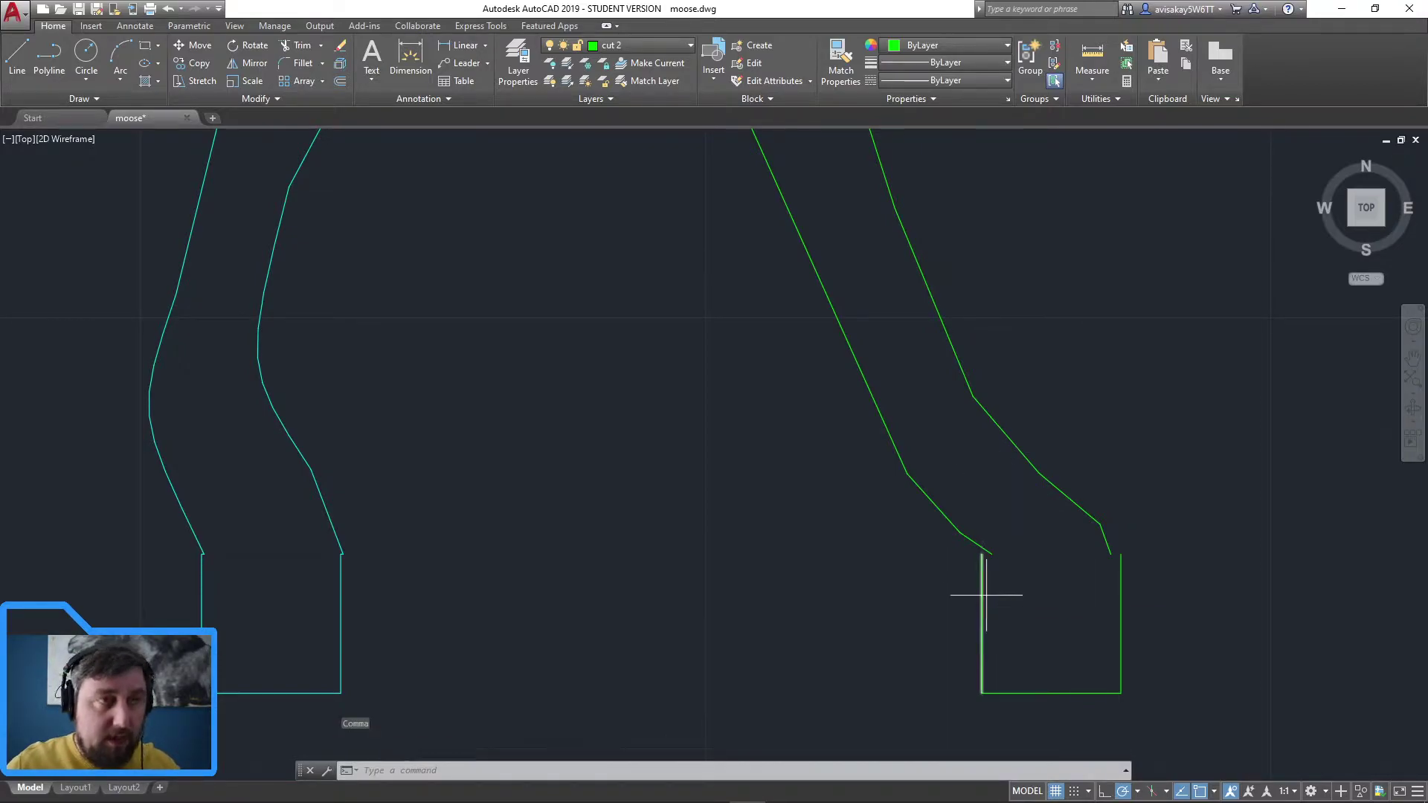
{"action": "key", "text": "Return"}
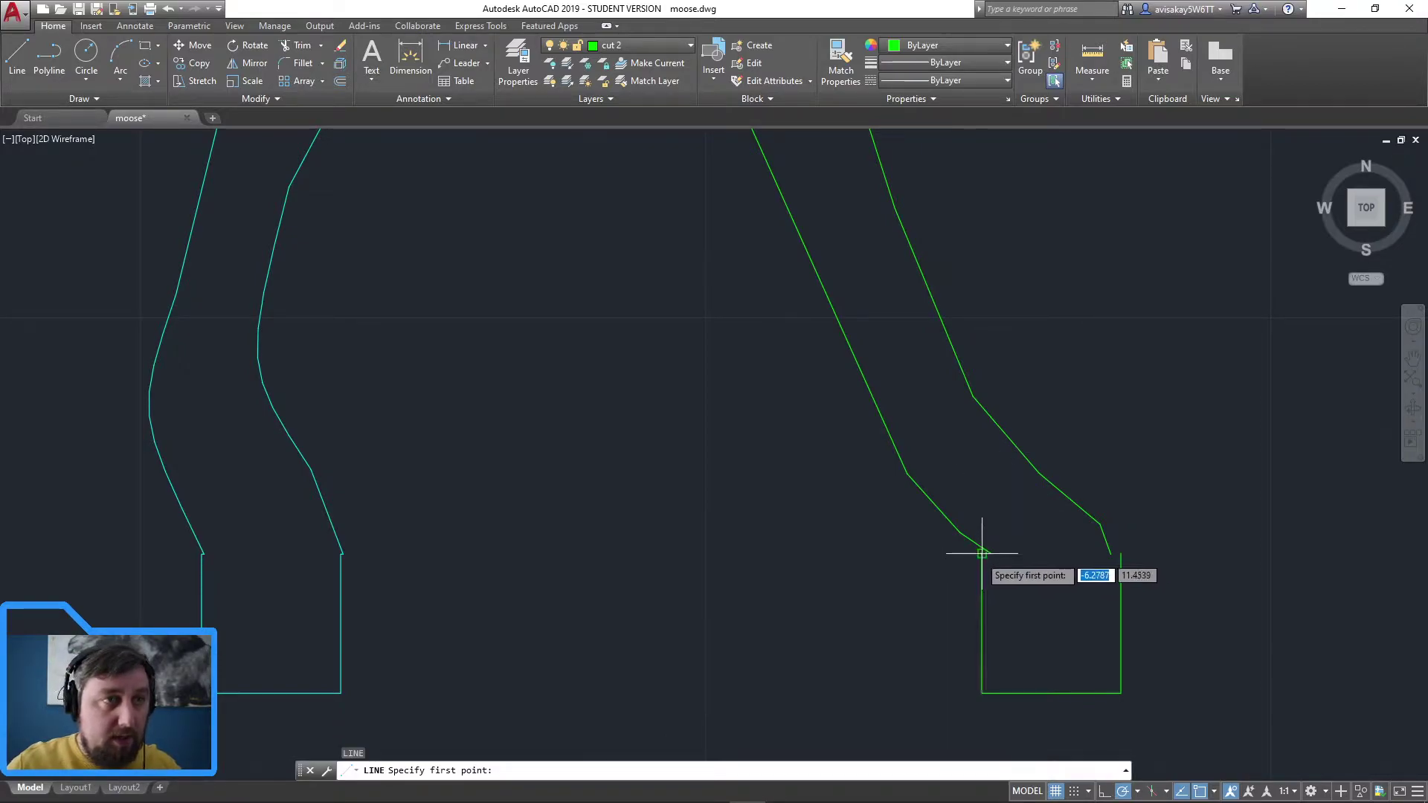
{"action": "left_click", "coordinate": [1111, 554]}
{"action": "left_click", "coordinate": [1101, 525]}
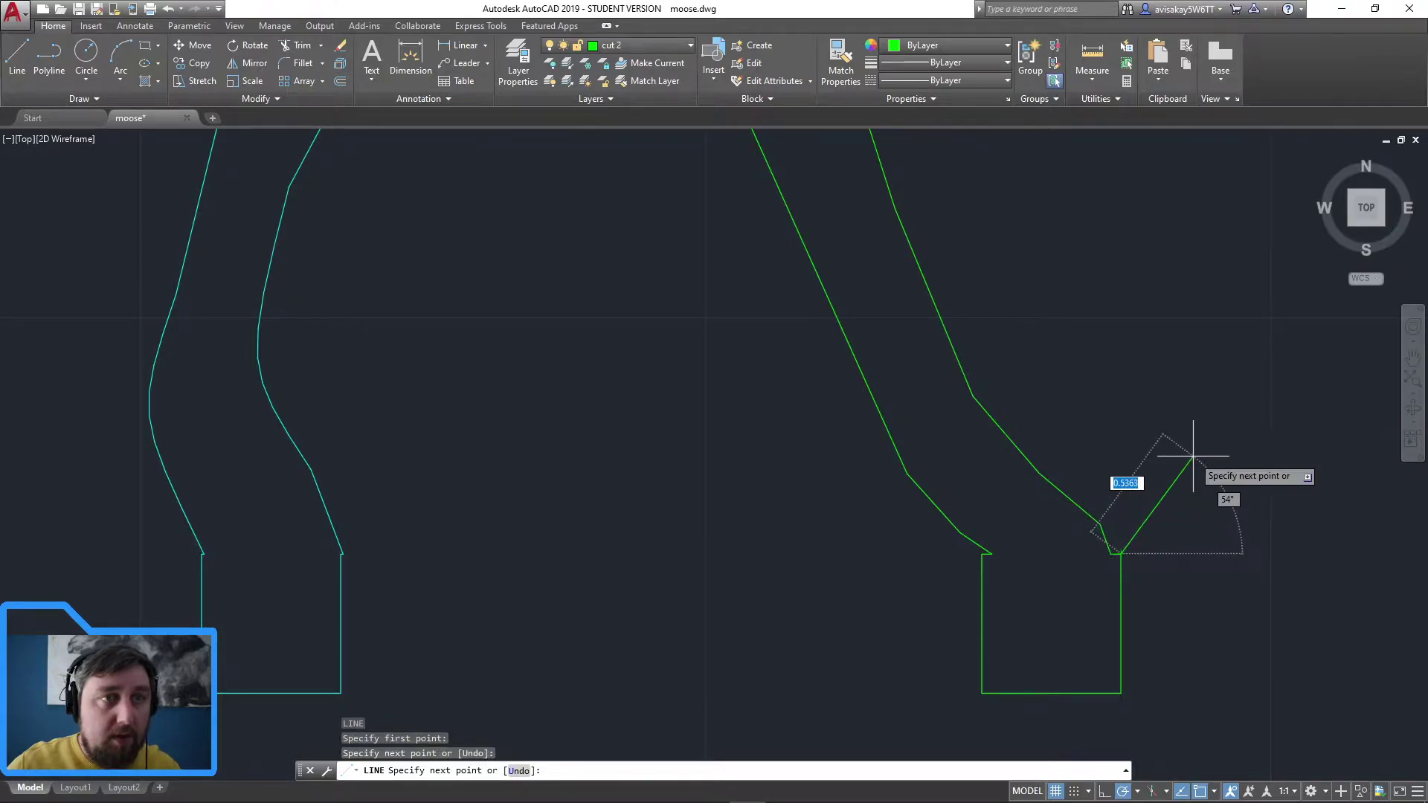
{"action": "key", "text": "Return"}
{"action": "scroll", "coordinate": [1169, 511], "scroll_direction": "down", "scroll_amount": 4}
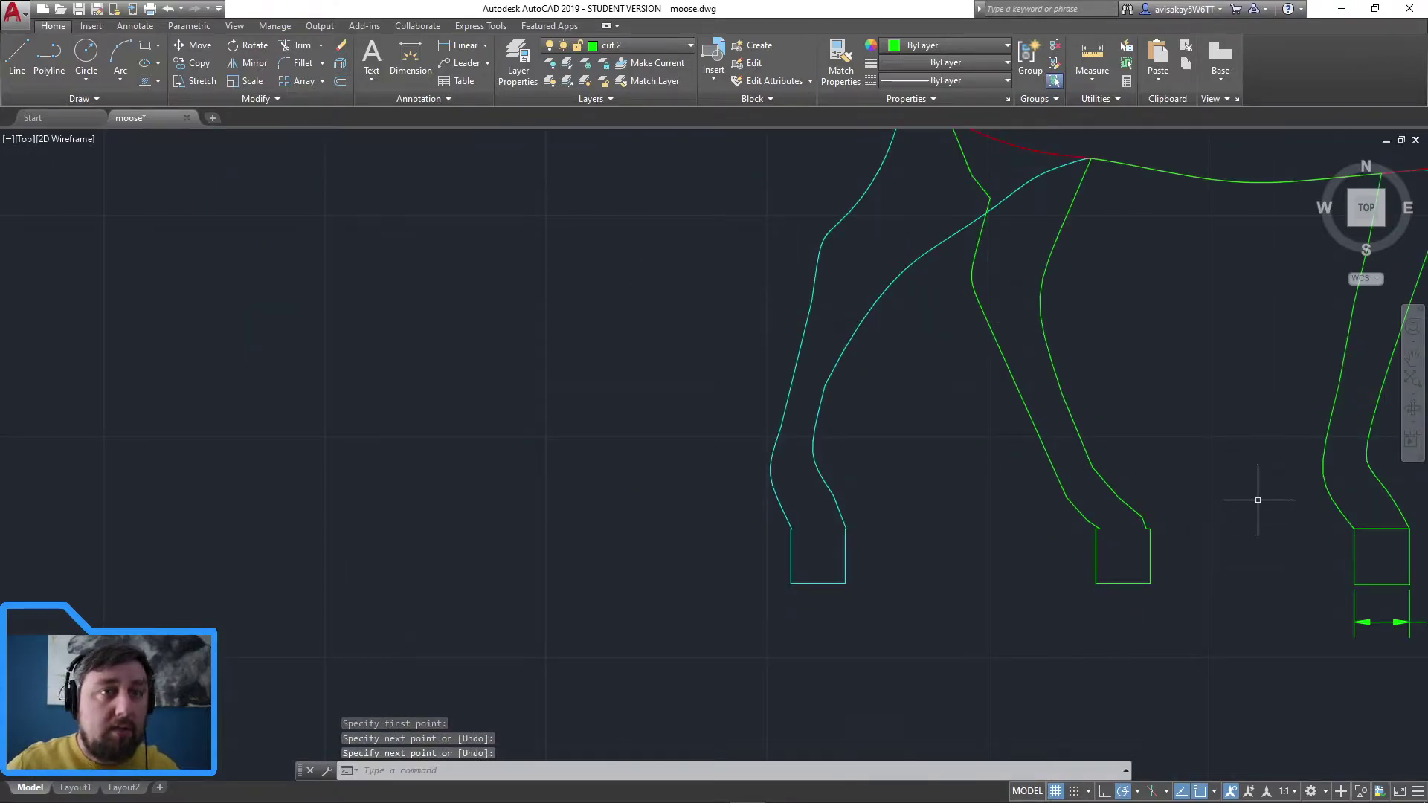
Step: Explode the next green foot square with its ankle curves and erase its top edge
{"action": "middle_click_drag", "start_coordinate": [1254, 501], "coordinate": [839, 507]}
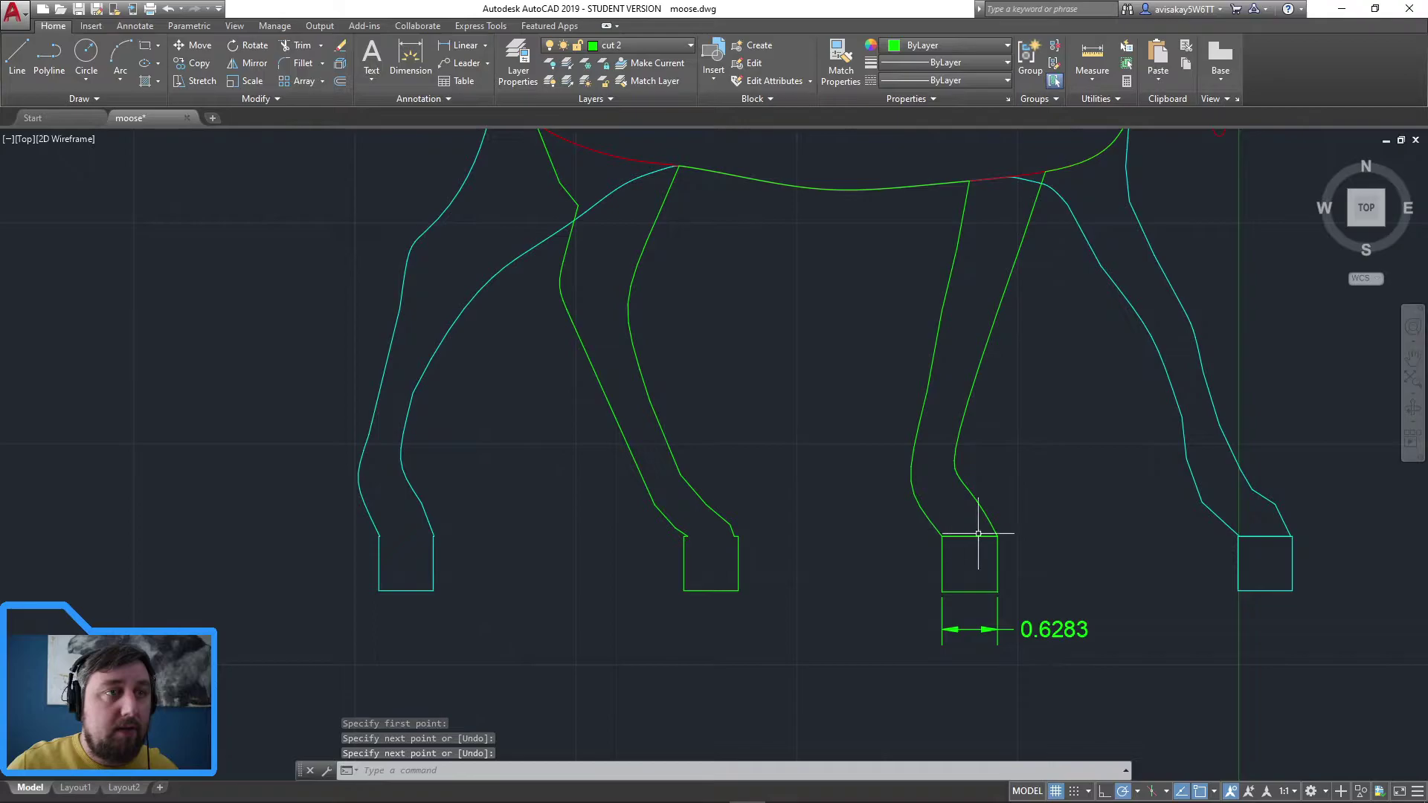
{"action": "left_click", "coordinate": [992, 569]}
{"action": "left_click", "coordinate": [879, 490]}
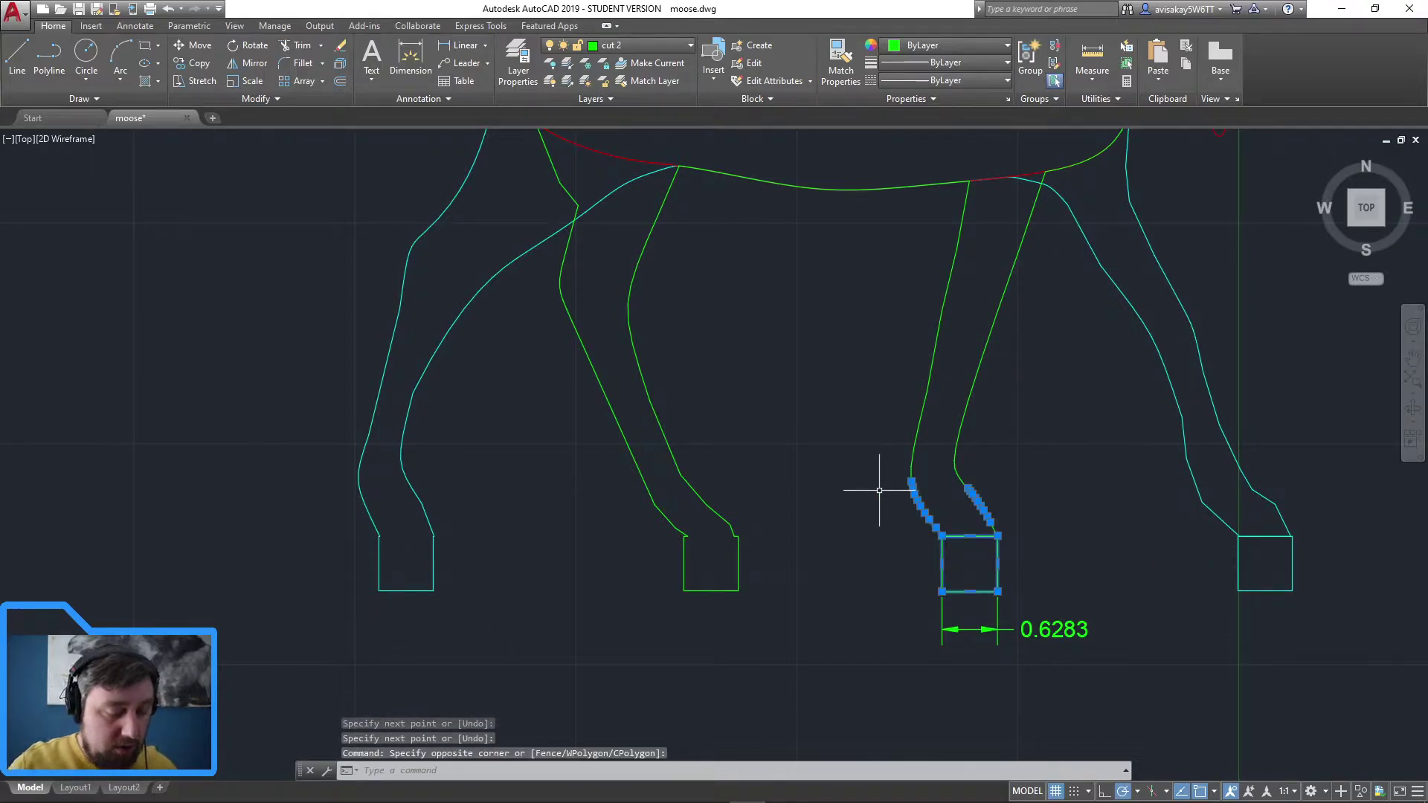
{"action": "type", "text": "x"}
{"action": "key", "text": "Return"}
{"action": "left_click", "coordinate": [989, 547]}
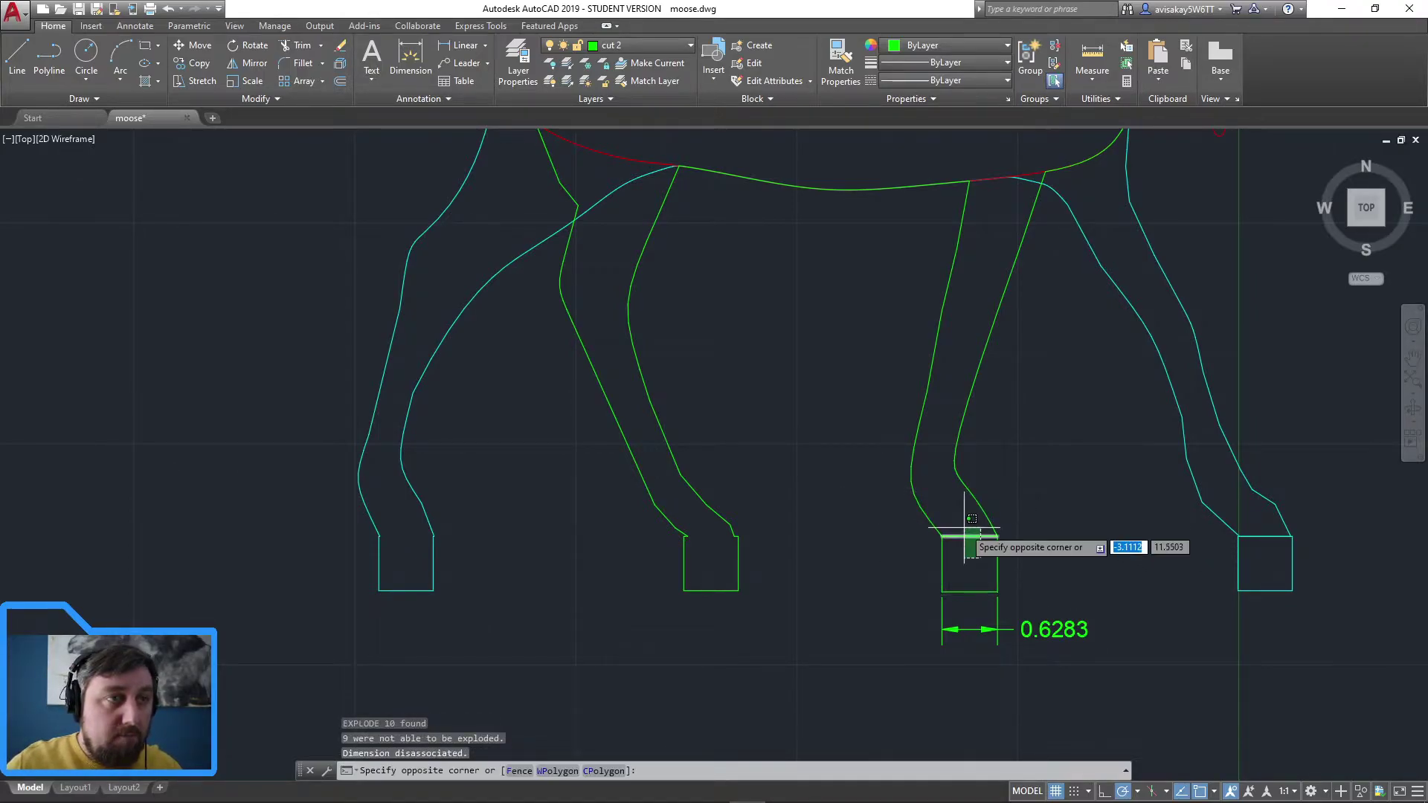
{"action": "left_click", "coordinate": [955, 526]}
{"action": "key", "text": "Delete"}
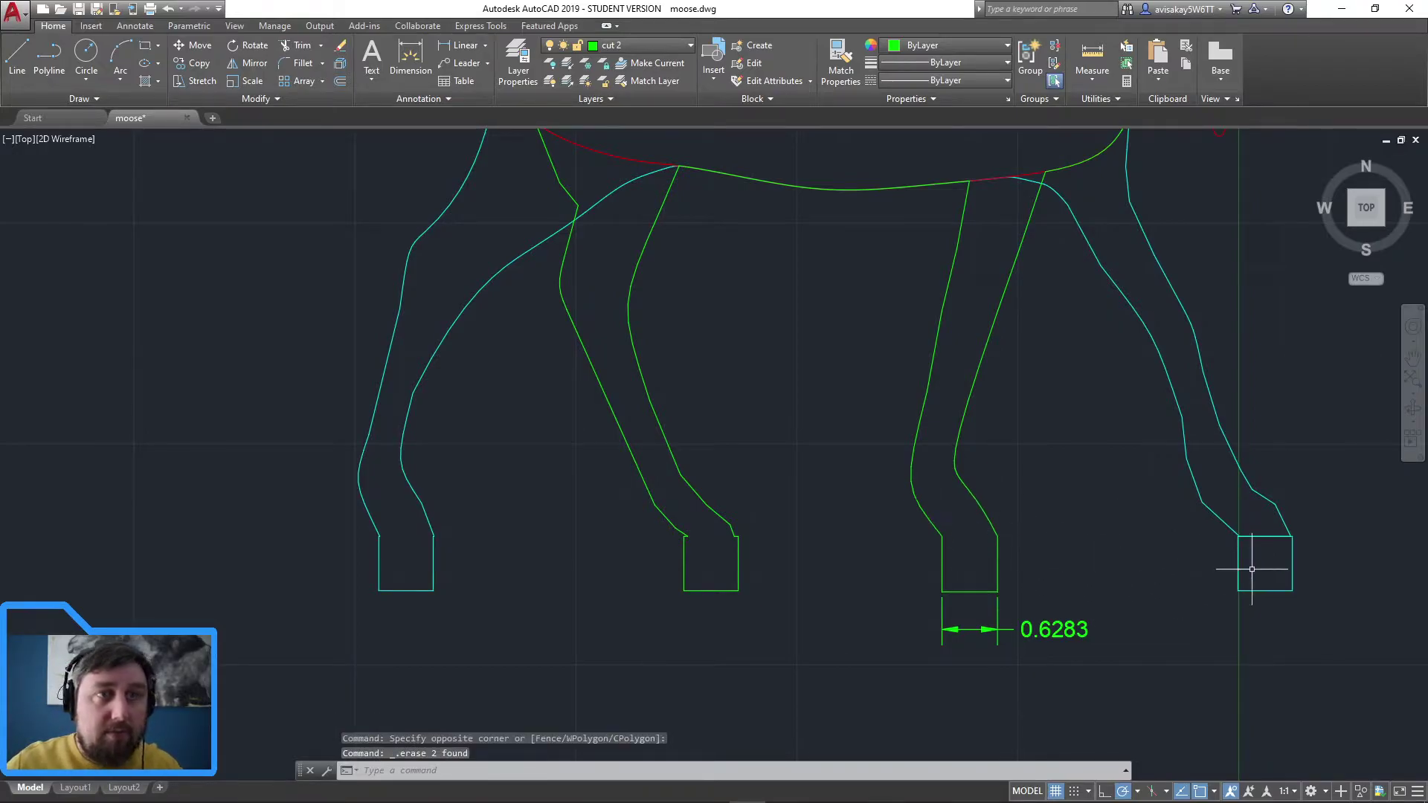
Step: Explode the right cyan foot square and erase its top edge
{"action": "left_click", "coordinate": [1260, 548]}
{"action": "left_click", "coordinate": [1251, 524]}
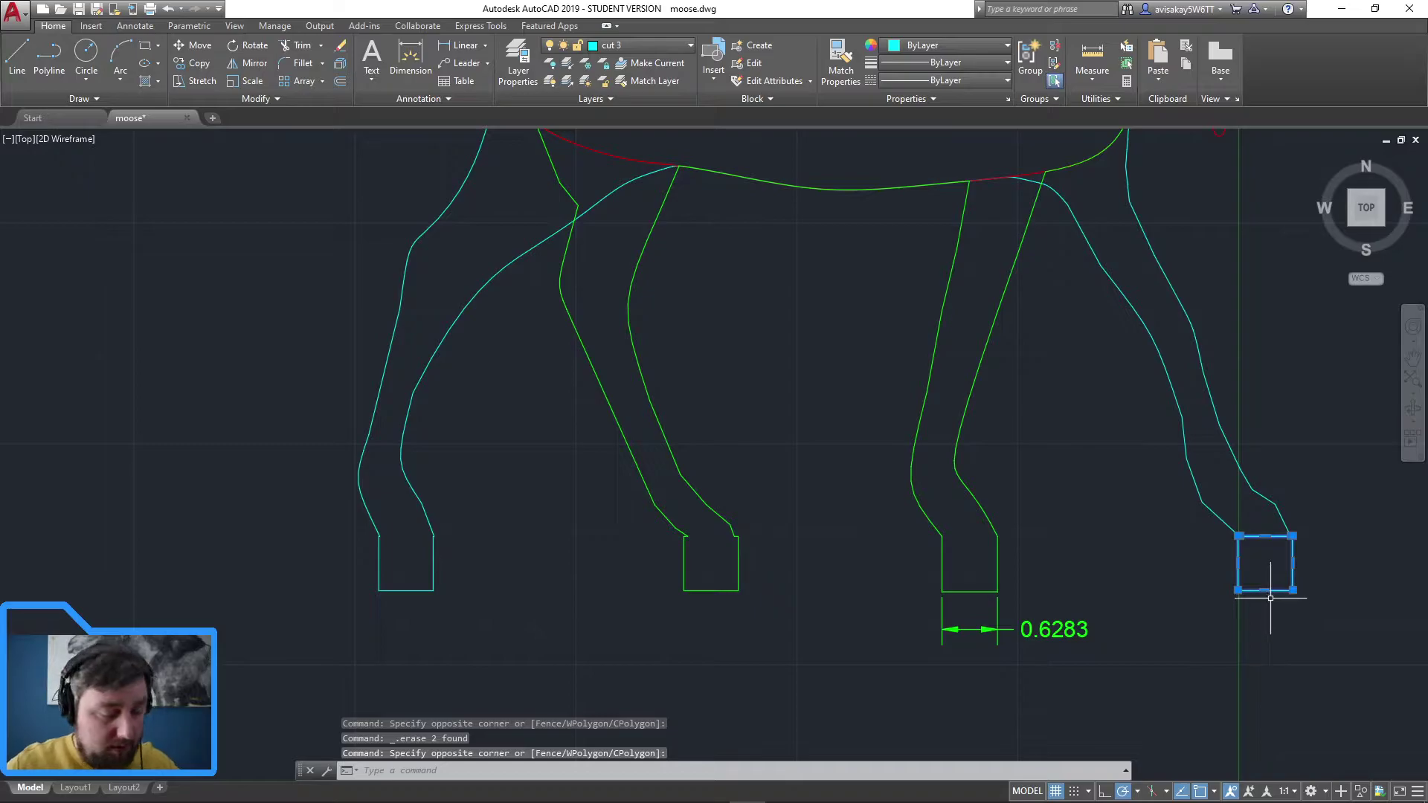
{"action": "type", "text": "x"}
{"action": "key", "text": "Return"}
{"action": "left_click", "coordinate": [1277, 530]}
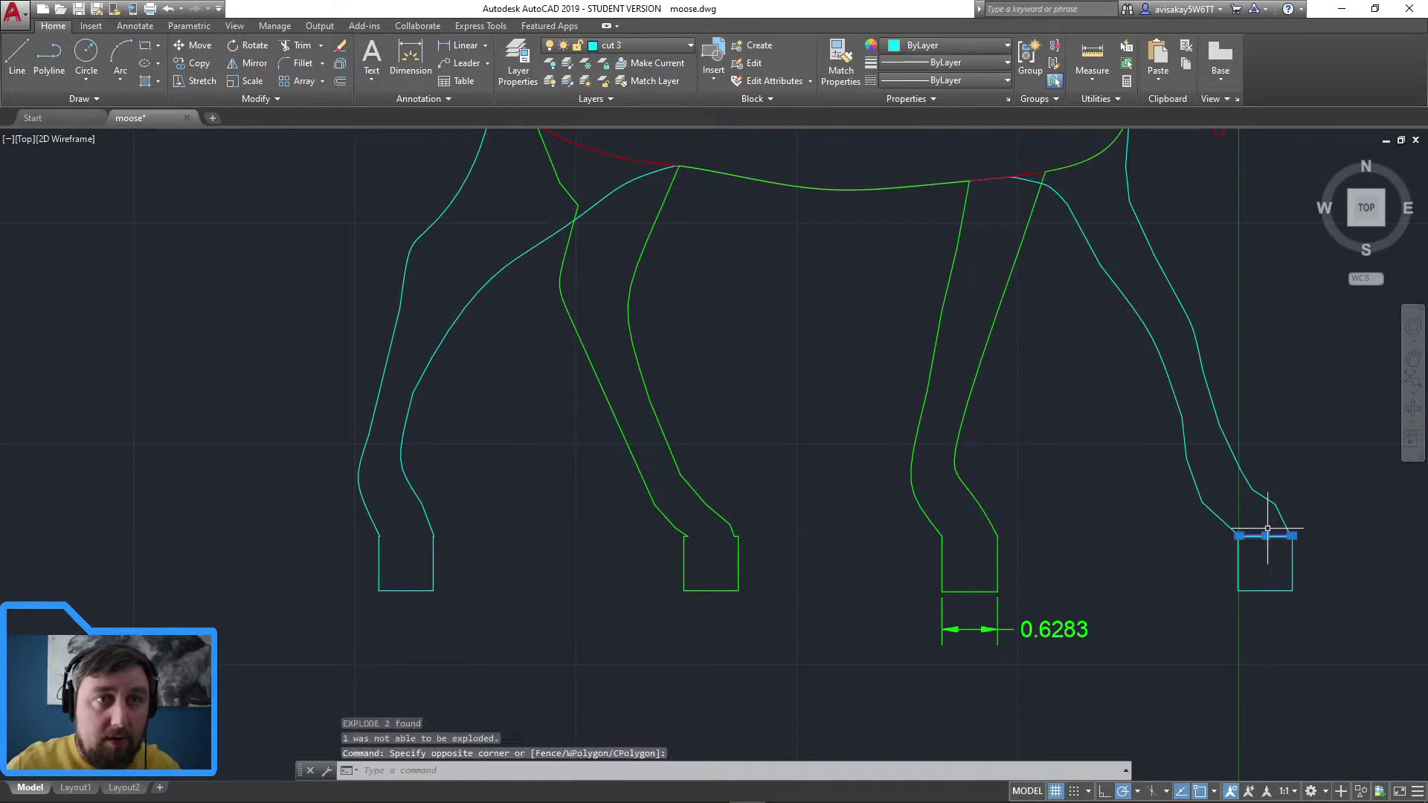
{"action": "key", "text": "Delete"}
{"action": "scroll", "coordinate": [1273, 549], "scroll_direction": "up", "scroll_amount": 6}
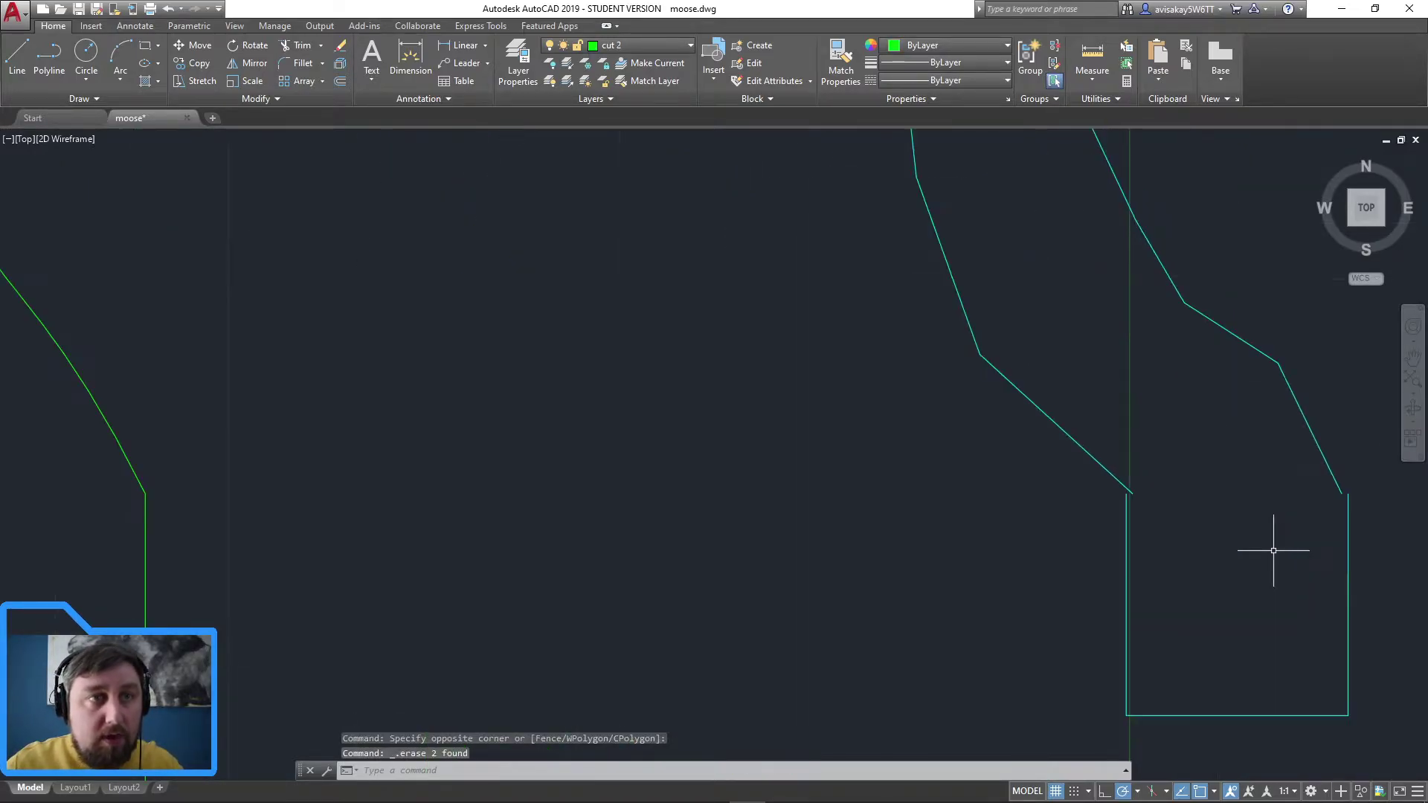
Step: On layer cut 3, draw a line closing the gap between the right cyan leg and its foot
{"action": "left_click", "coordinate": [690, 46]}
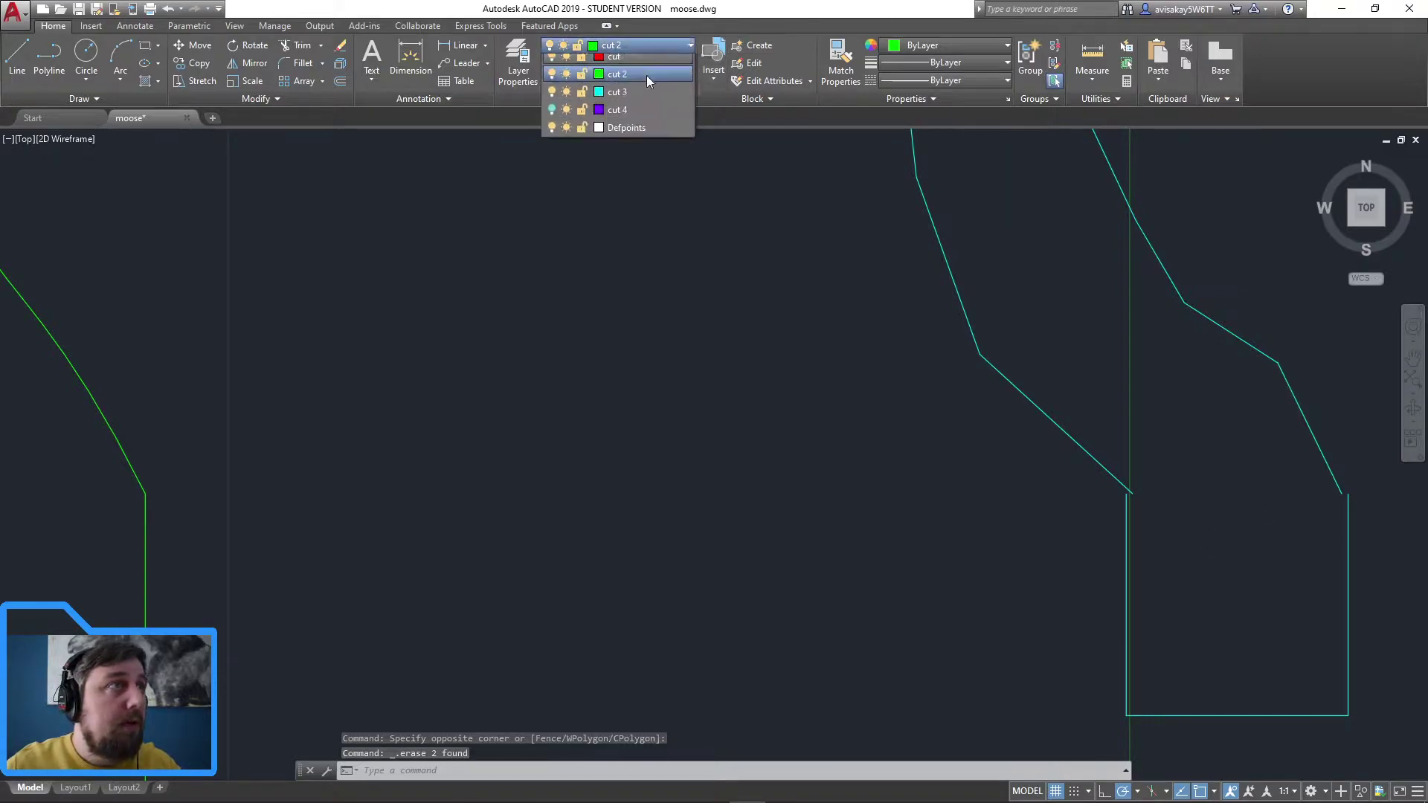
{"action": "left_click", "coordinate": [639, 118]}
{"action": "type", "text": "l"}
{"action": "key", "text": "Return"}
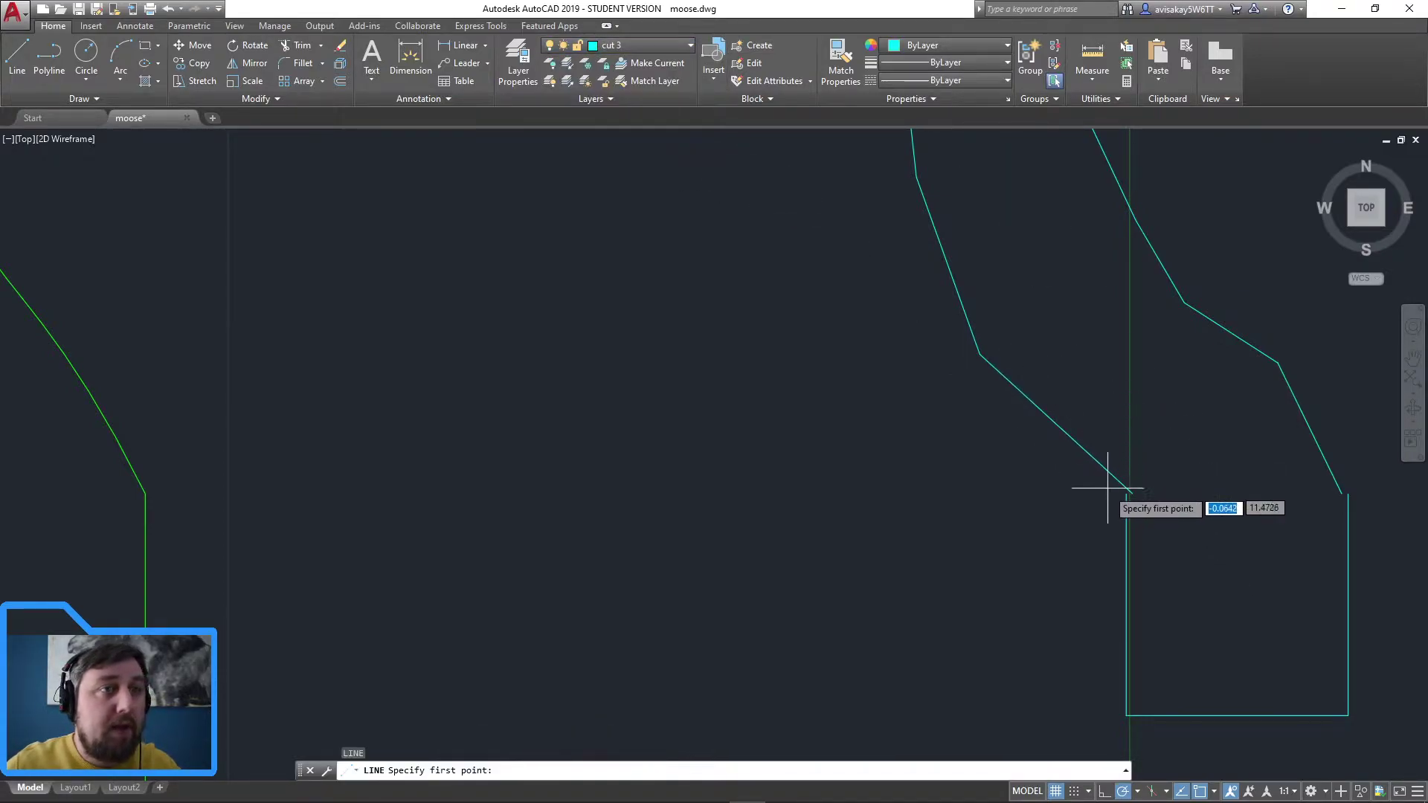
{"action": "left_click", "coordinate": [1130, 493]}
{"action": "key", "text": "Escape"}
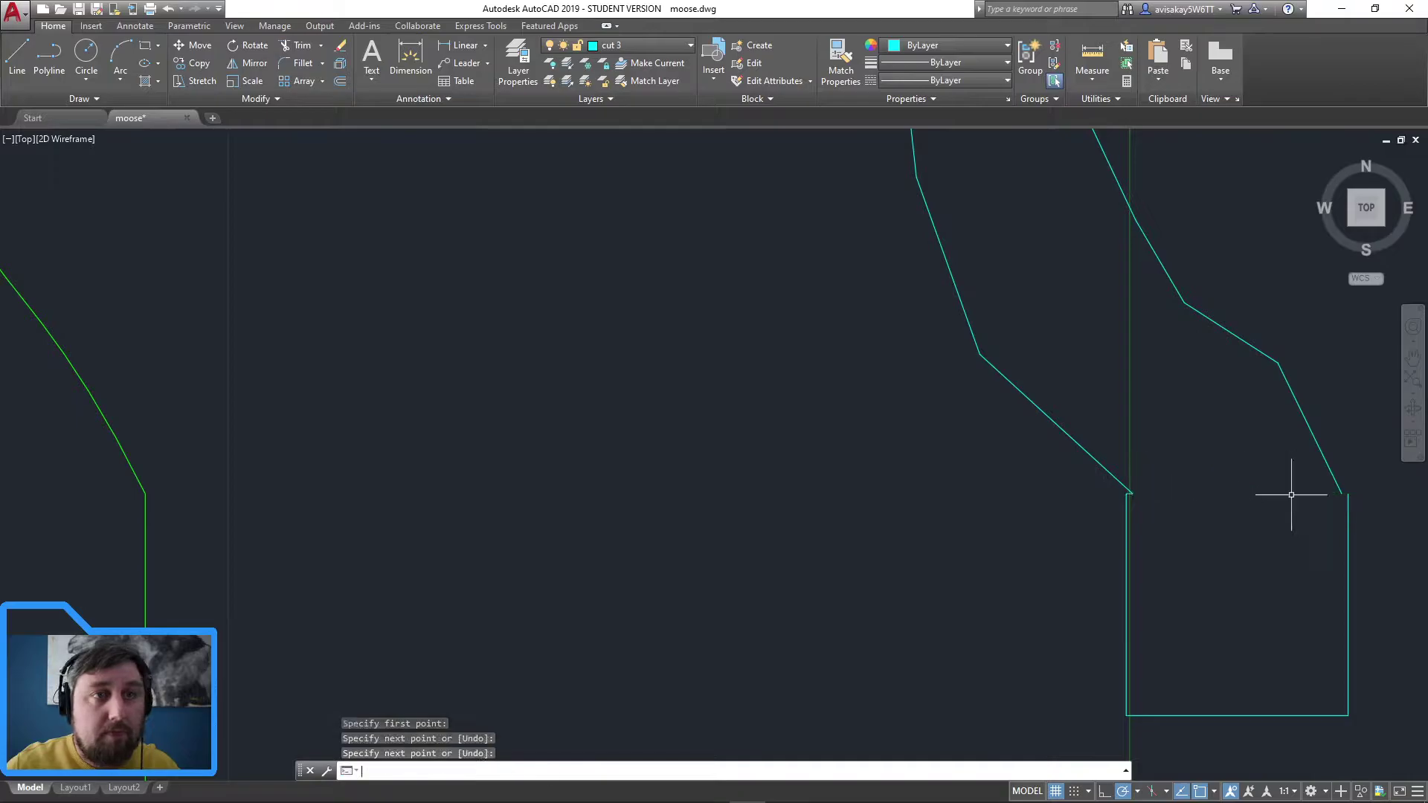
{"action": "key", "text": "Return"}
{"action": "left_click", "coordinate": [1342, 493]}
{"action": "left_click", "coordinate": [1348, 493]}
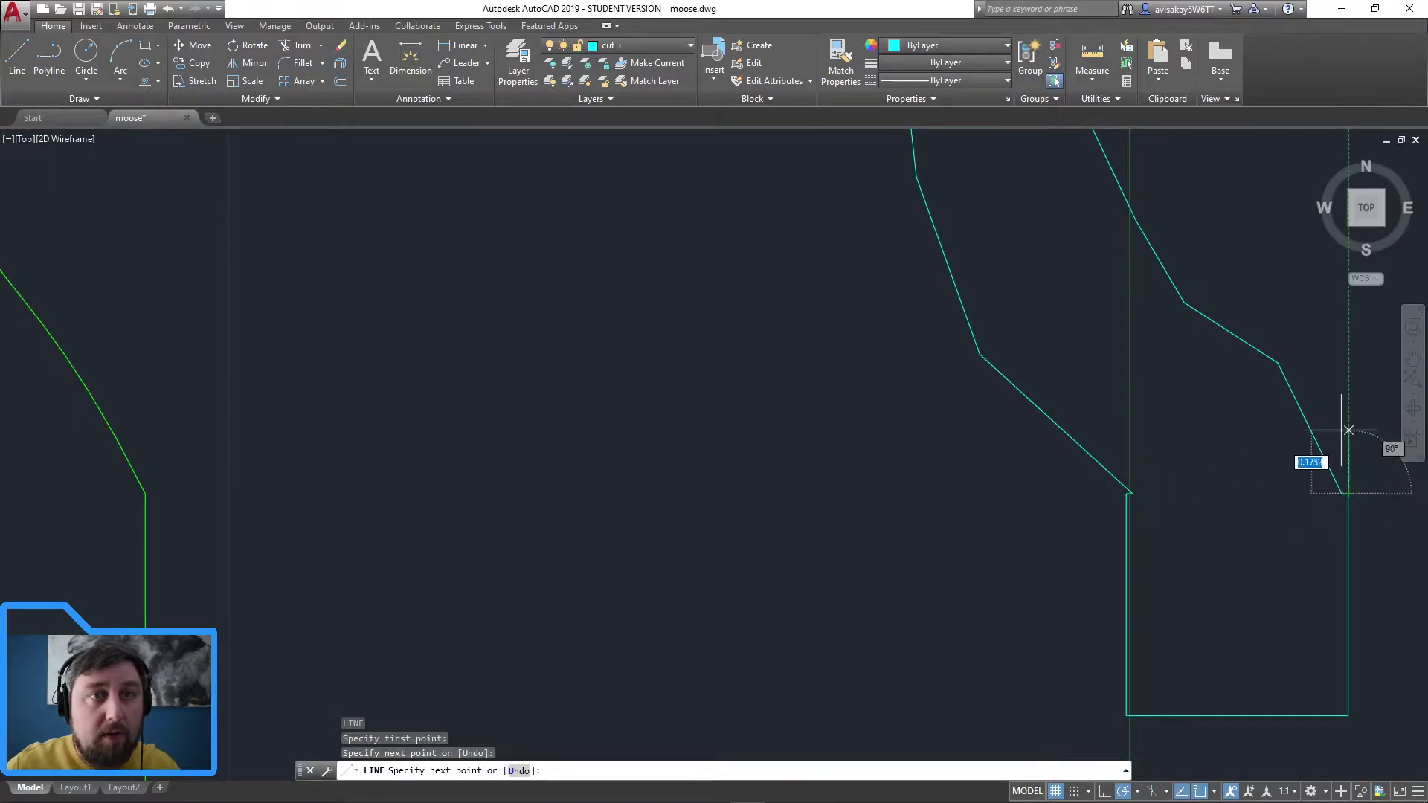
{"action": "key", "text": "Return"}
{"action": "scroll", "coordinate": [1304, 472], "scroll_direction": "down", "scroll_amount": 8}
{"action": "scroll", "coordinate": [1182, 401], "scroll_direction": "down", "scroll_amount": 2}
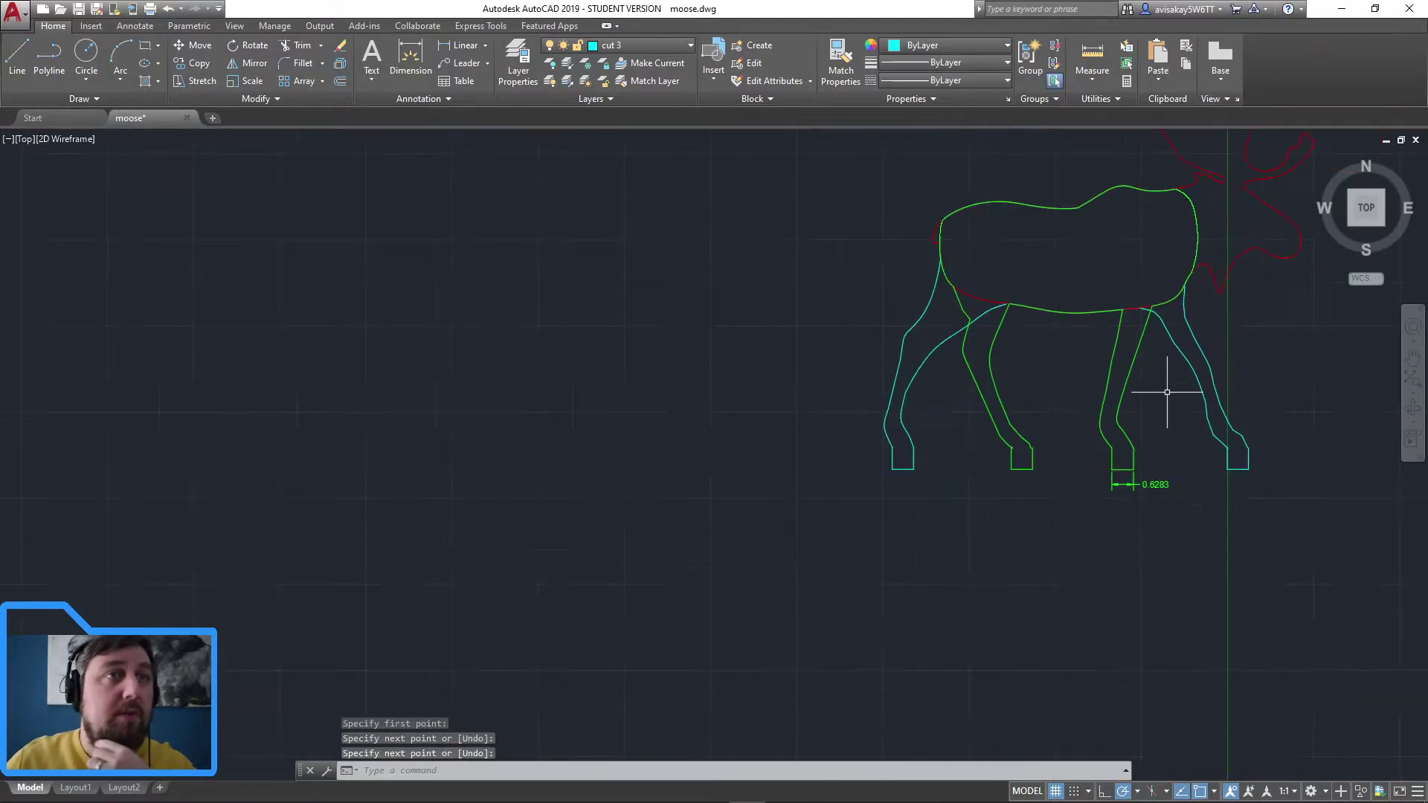
Step: Turn layer 0 back on and window-select the reference image together with all moose outlines
{"action": "middle_click_drag", "start_coordinate": [1186, 408], "coordinate": [986, 498]}
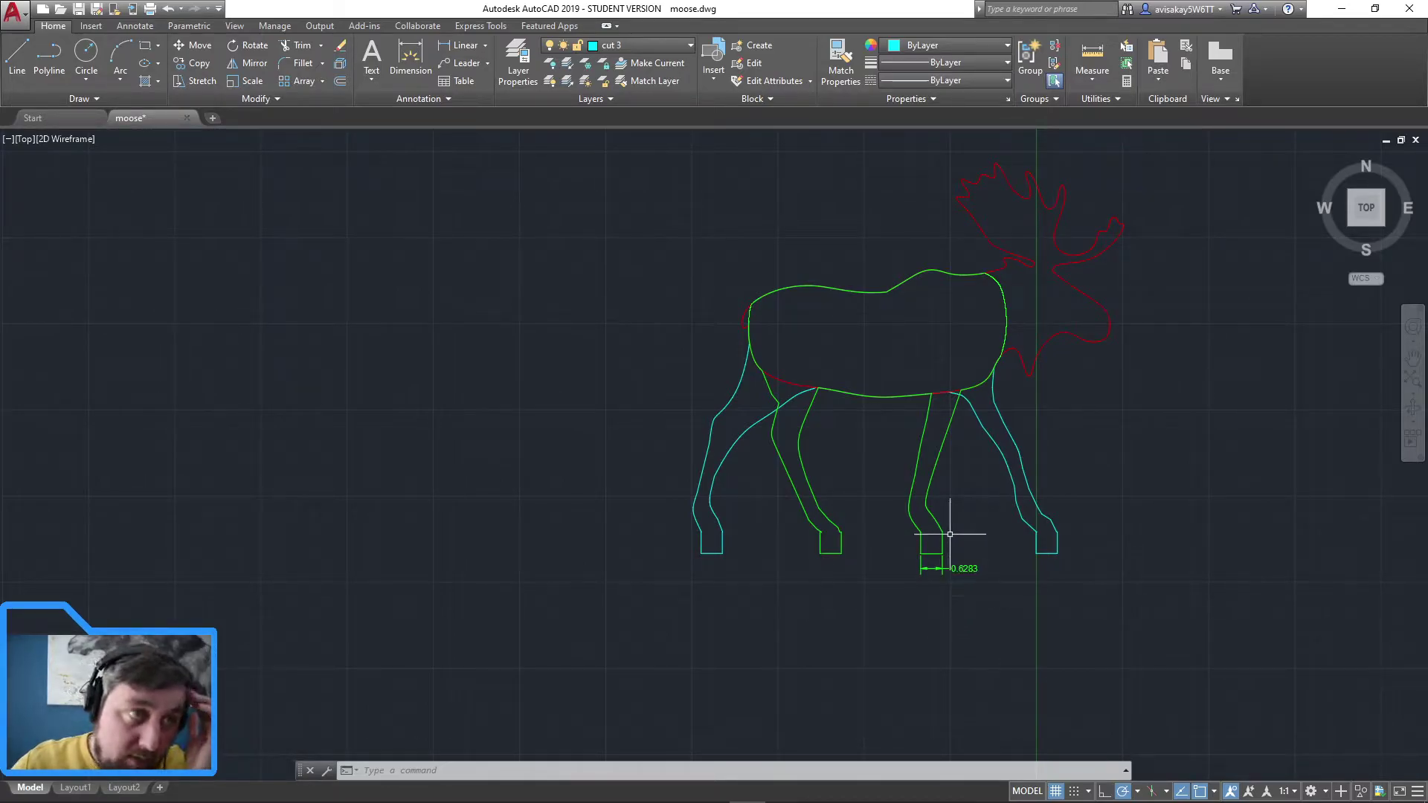
{"action": "left_click", "coordinate": [1163, 623]}
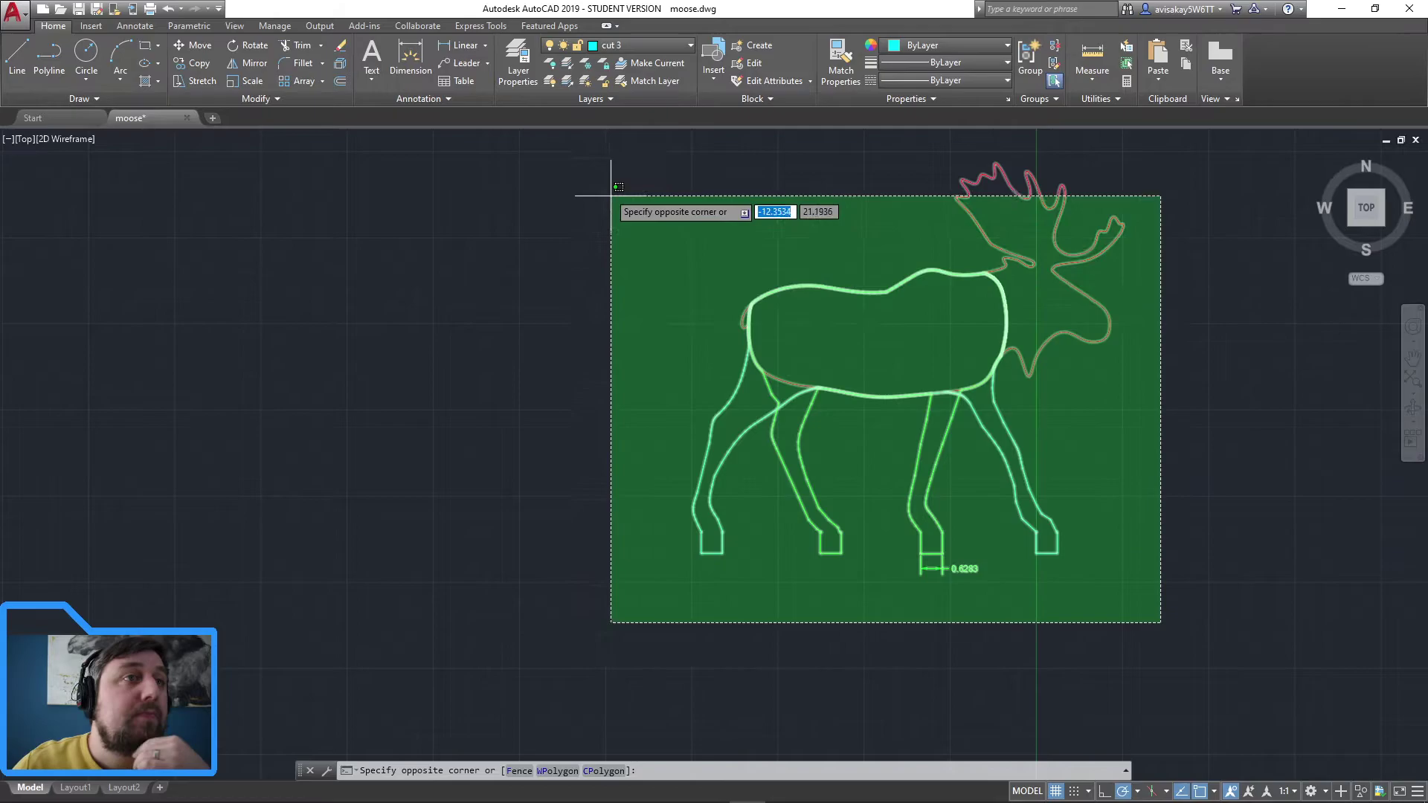
{"action": "left_click", "coordinate": [576, 134]}
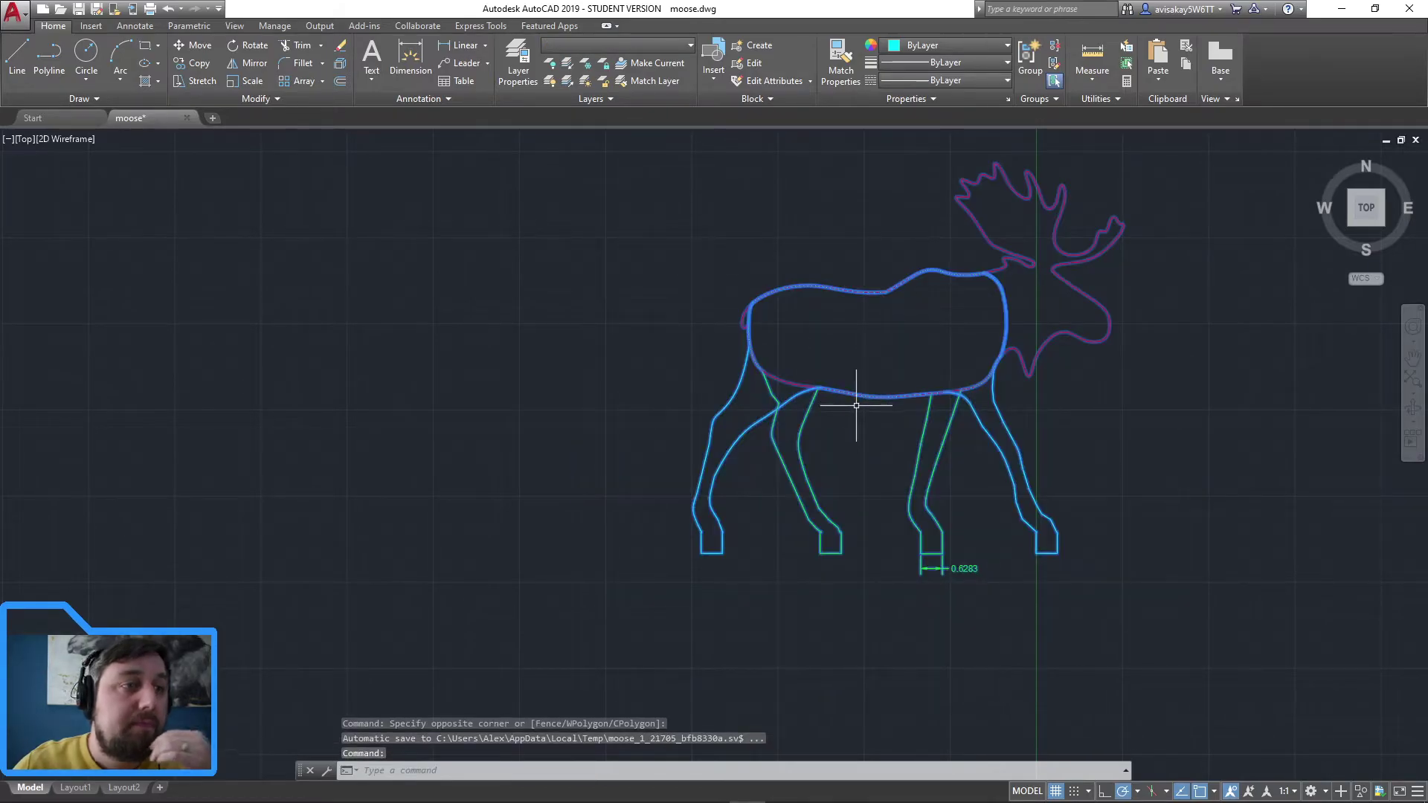
{"action": "left_click", "coordinate": [640, 46]}
{"action": "left_click", "coordinate": [551, 63]}
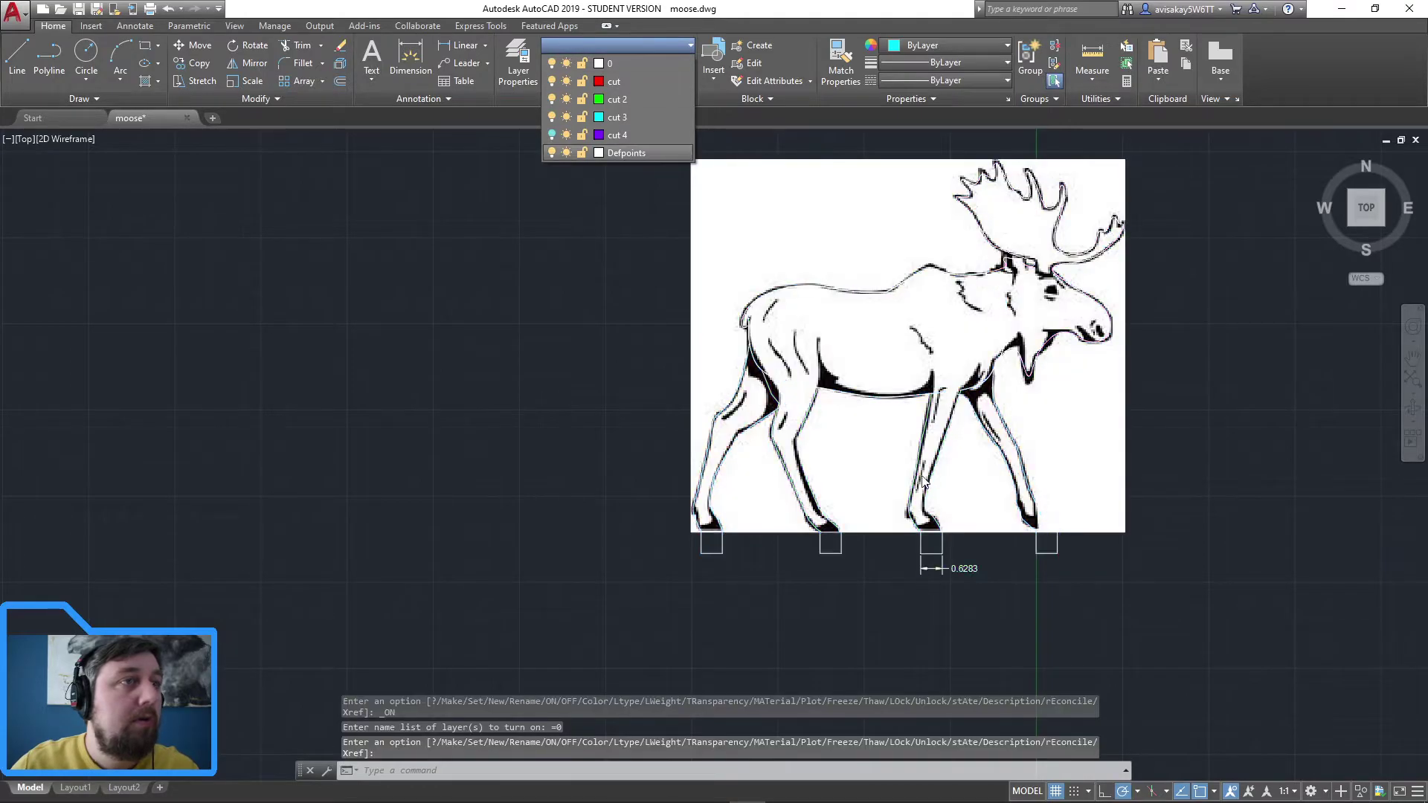
{"action": "left_click", "coordinate": [1203, 638]}
{"action": "left_click", "coordinate": [566, 144]}
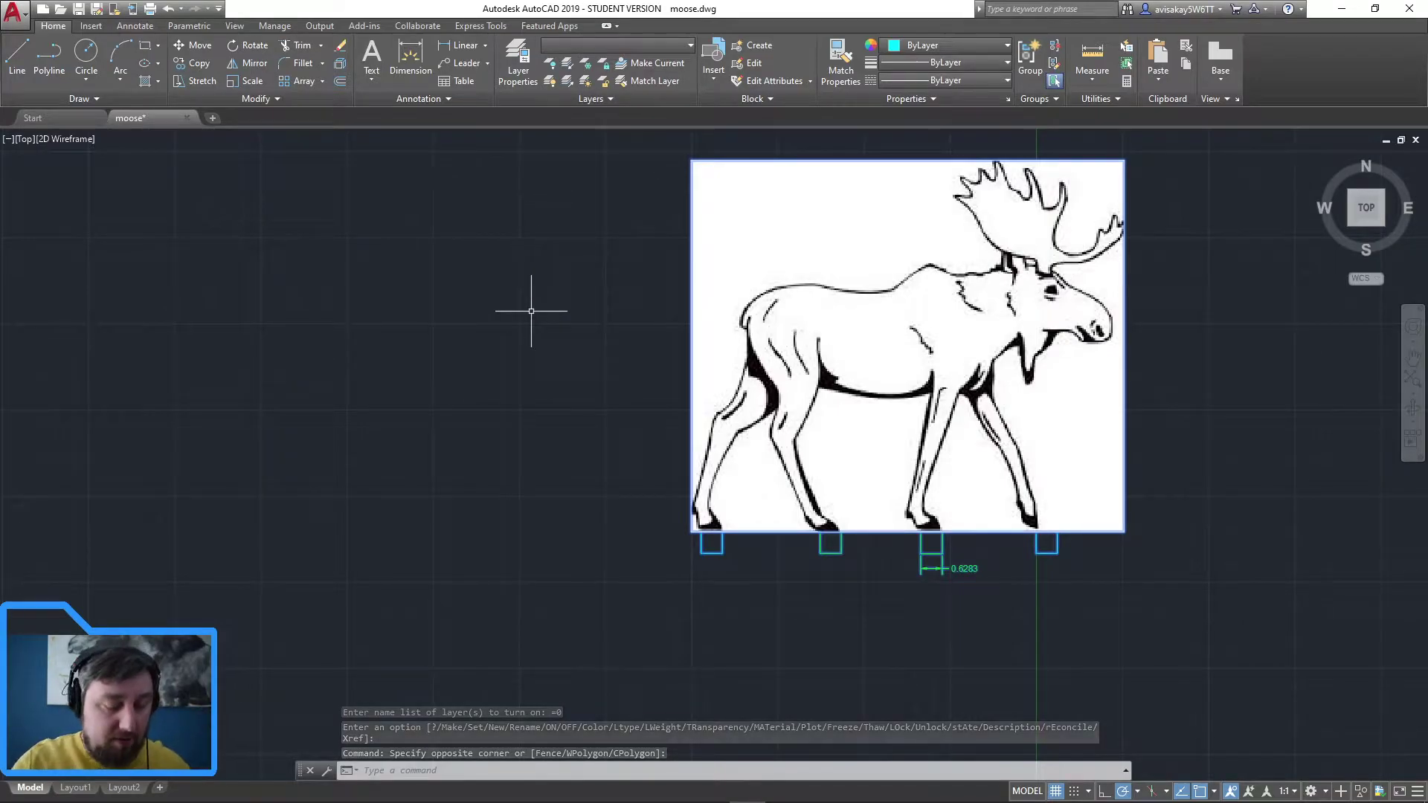
{"action": "type", "text": "SCALE"}
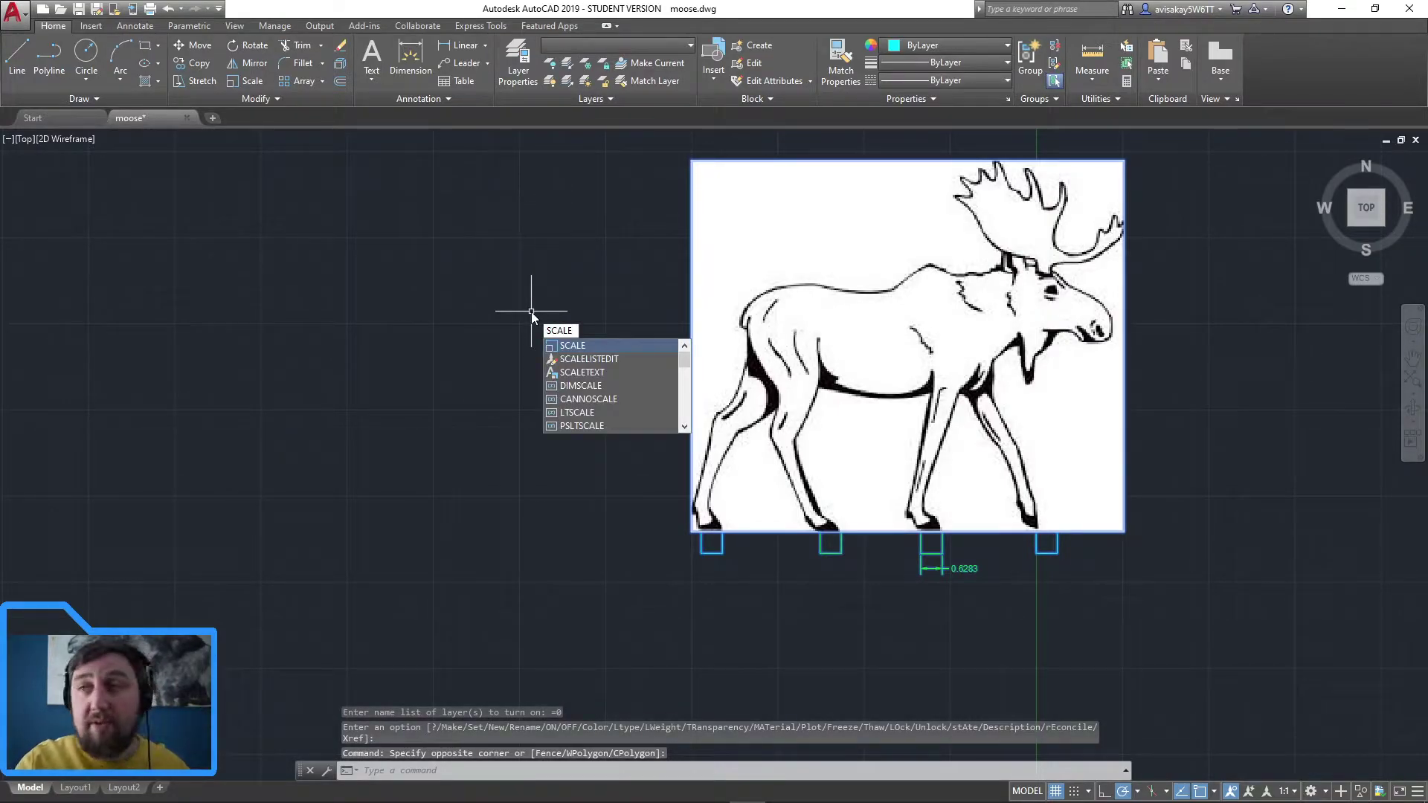
Step: Scale the moose and image by reference from 0.6283 to 0.125, based at the image's bottom-left corner
{"action": "key", "text": "Return"}
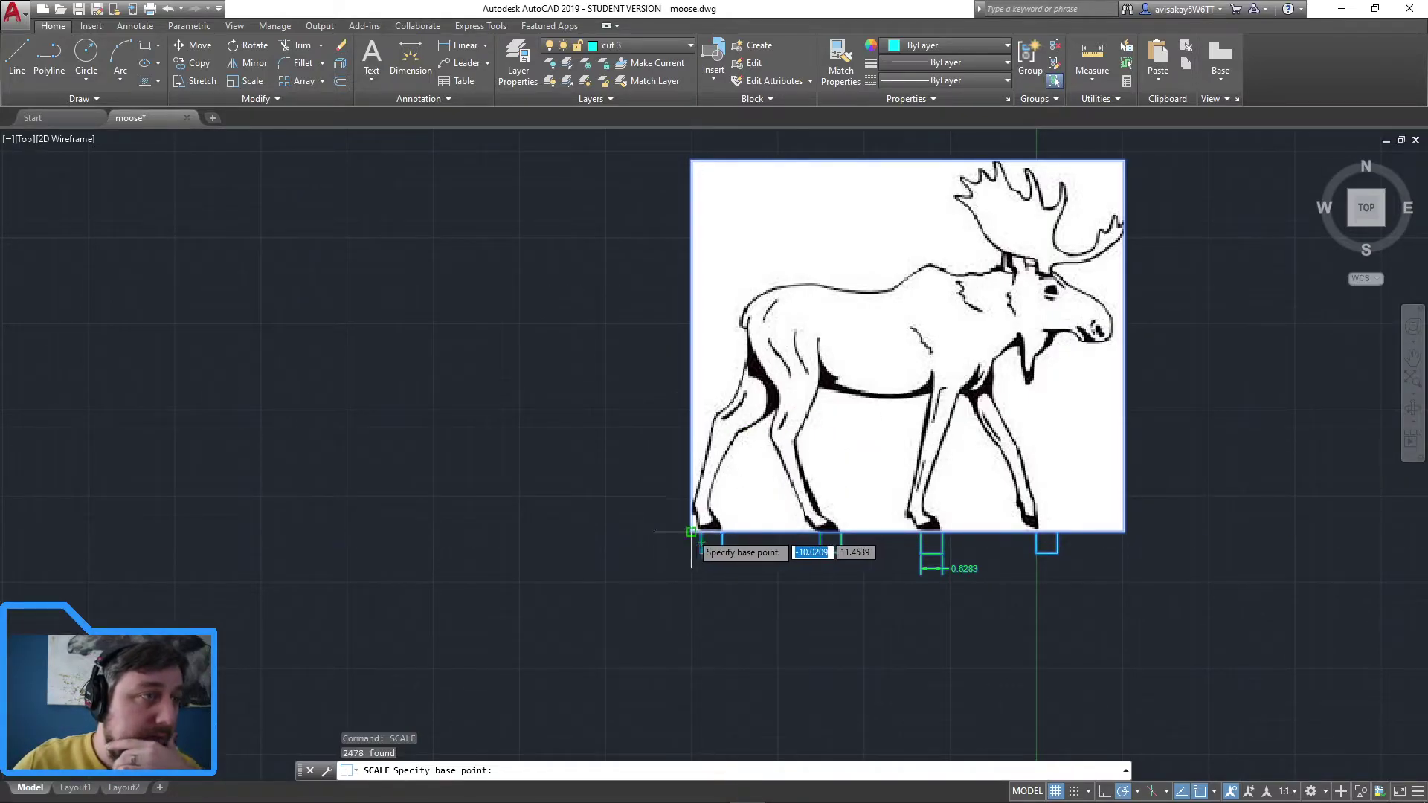
{"action": "left_click", "coordinate": [691, 531]}
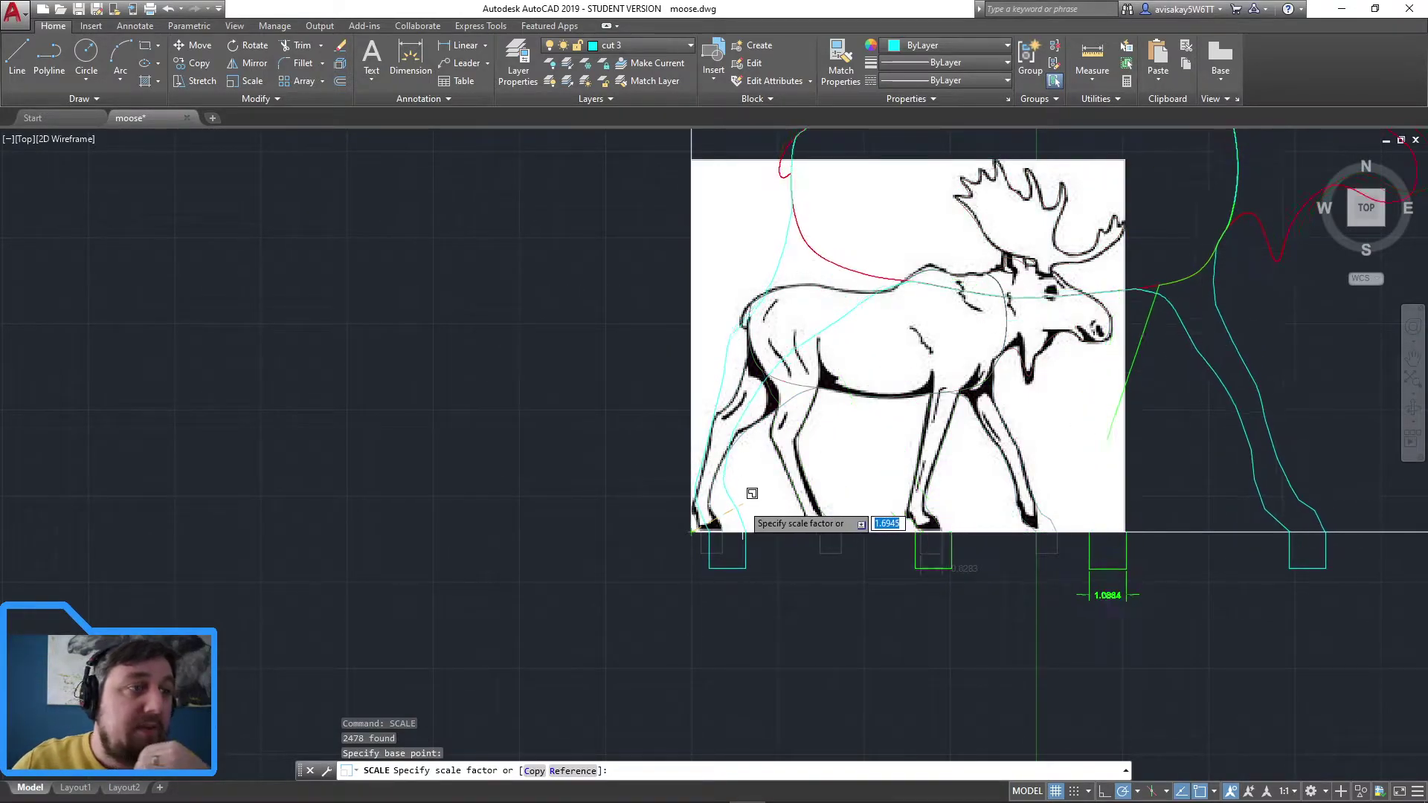
{"action": "left_click", "coordinate": [573, 771]}
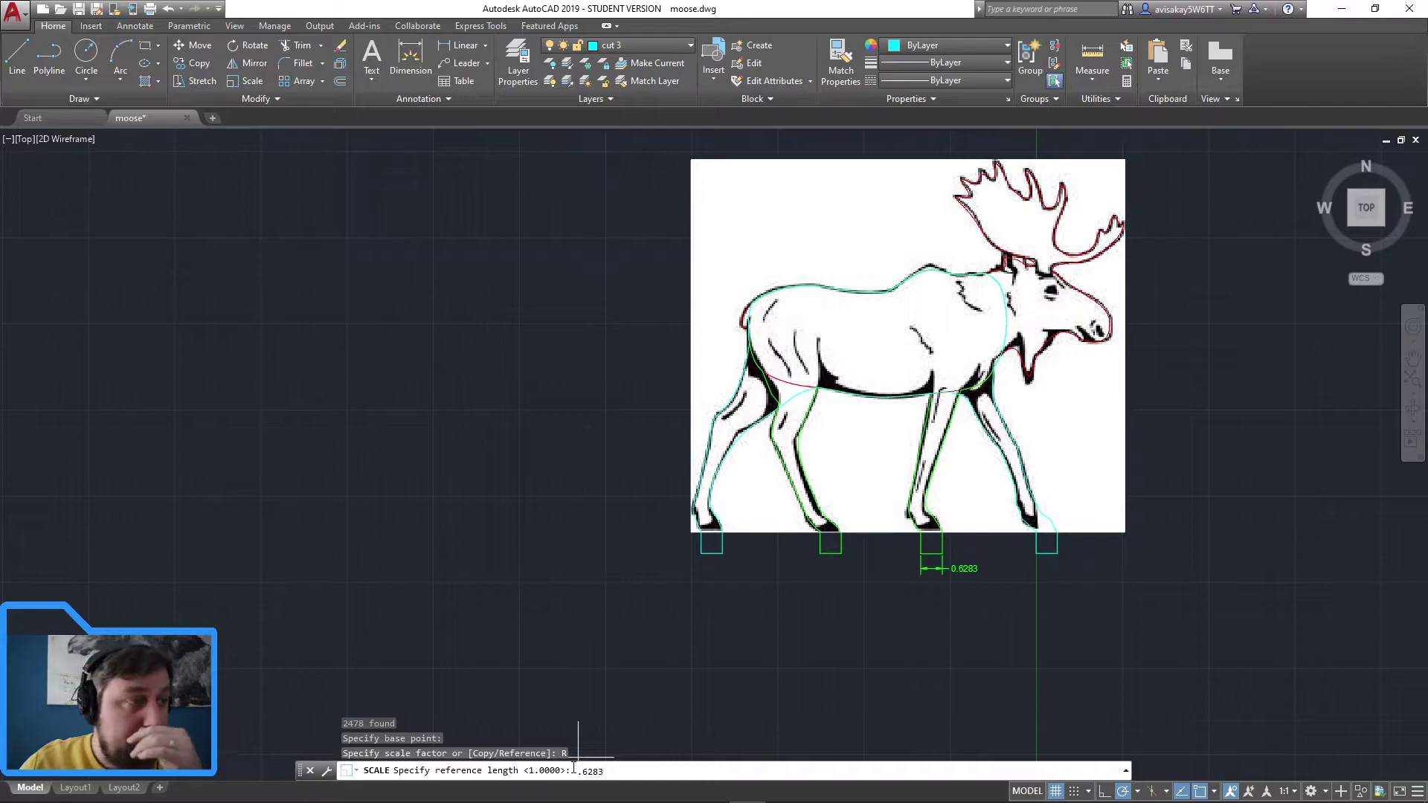
{"action": "key", "text": "Return"}
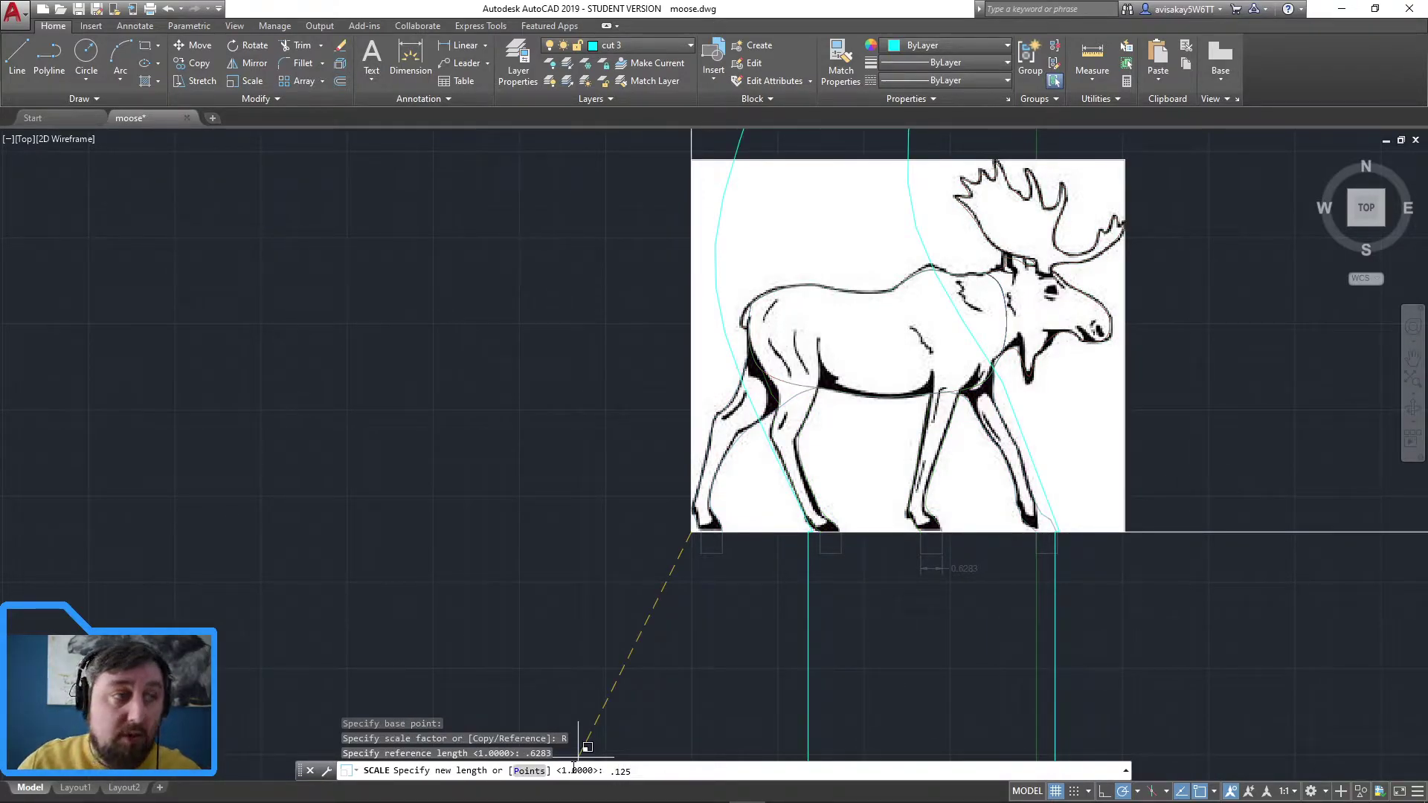
{"action": "key", "text": "Return"}
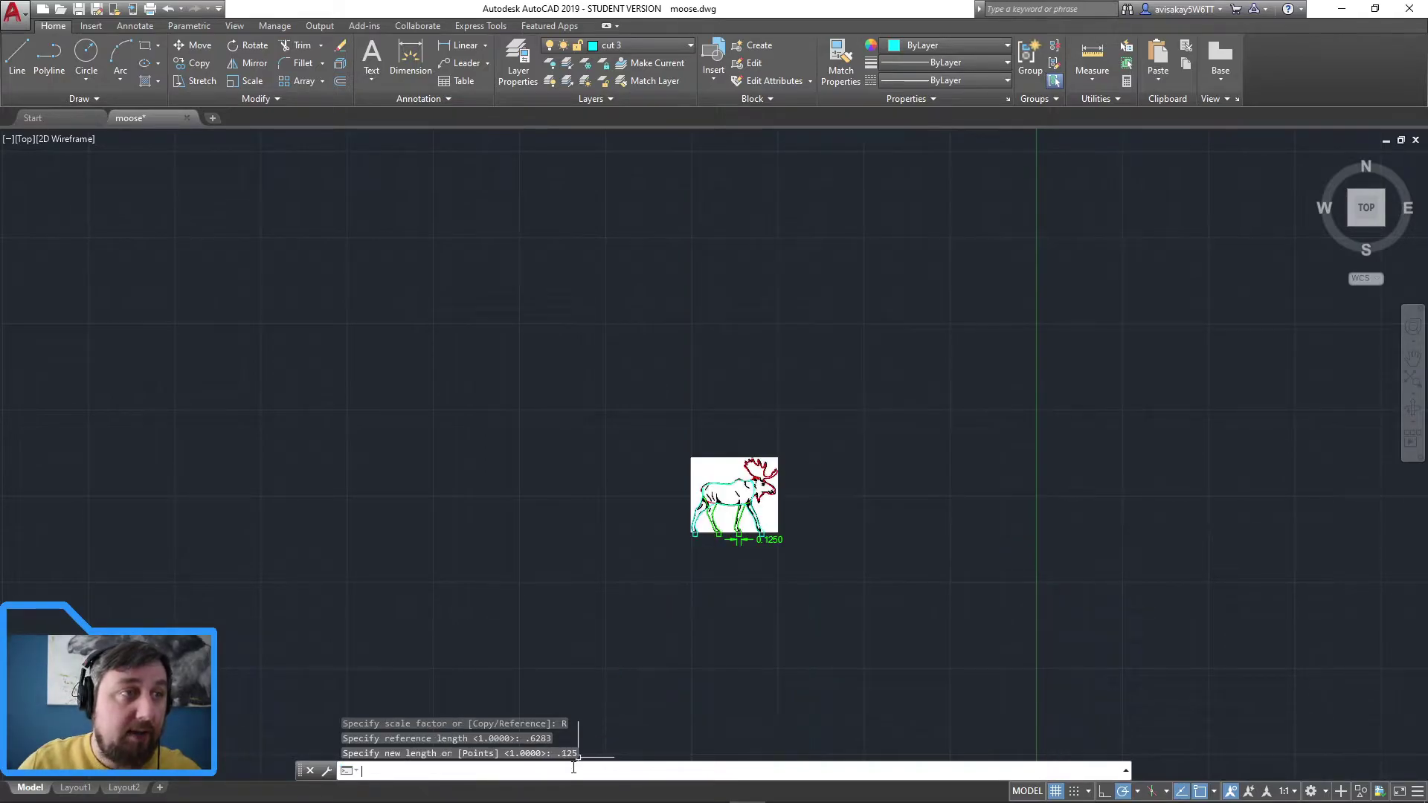
{"action": "scroll", "coordinate": [727, 564], "scroll_direction": "up", "scroll_amount": 6}
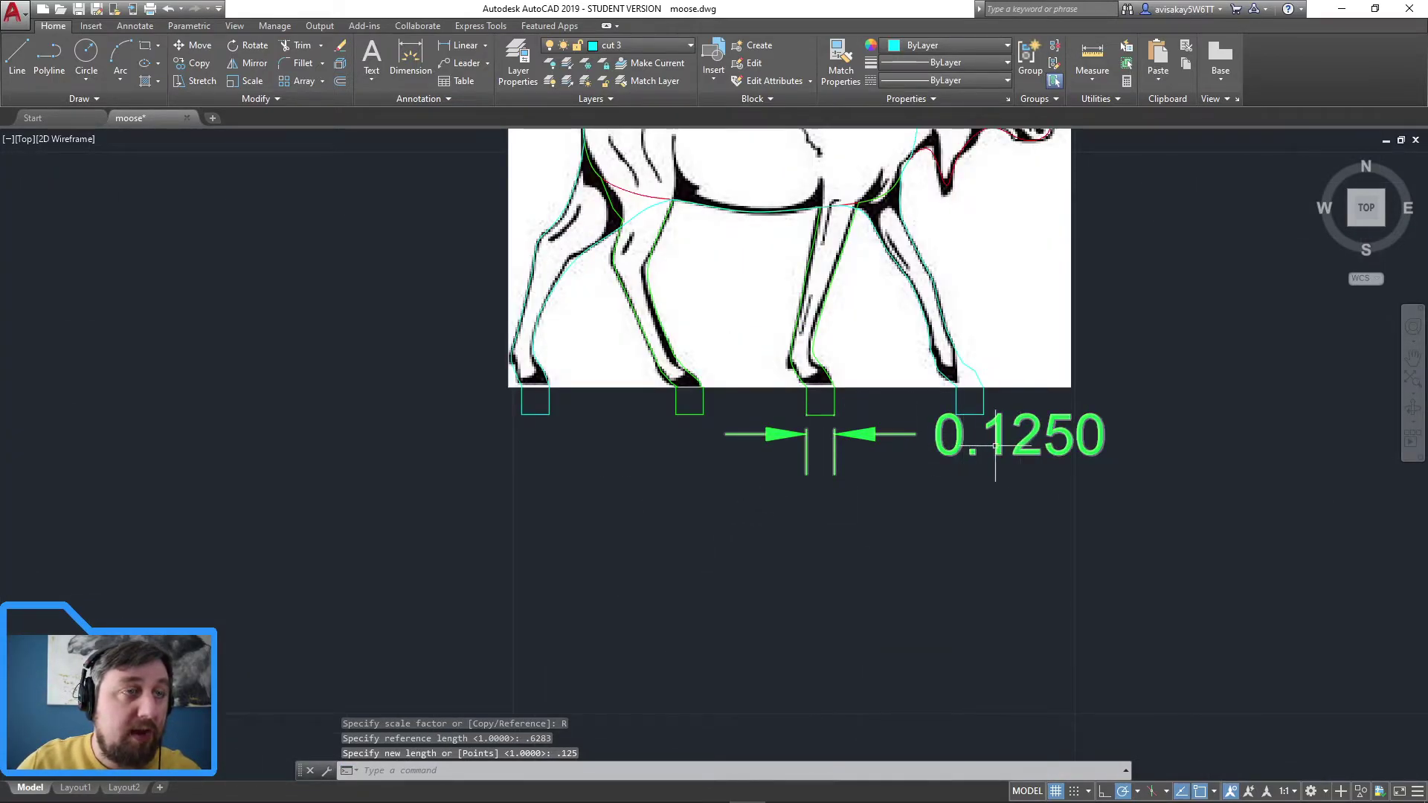
{"action": "scroll", "coordinate": [1035, 450], "scroll_direction": "down", "scroll_amount": 4}
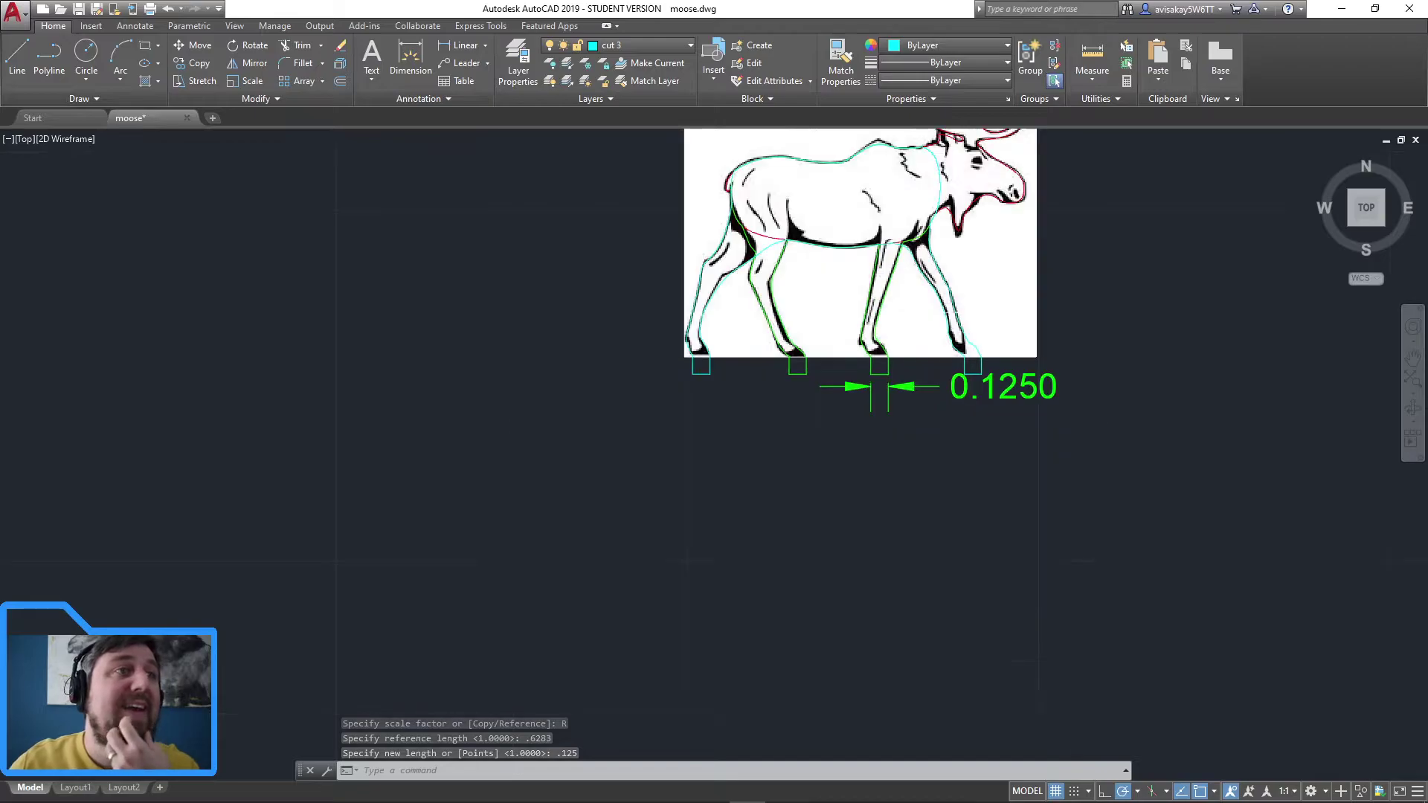
{"action": "left_click", "coordinate": [1006, 356]}
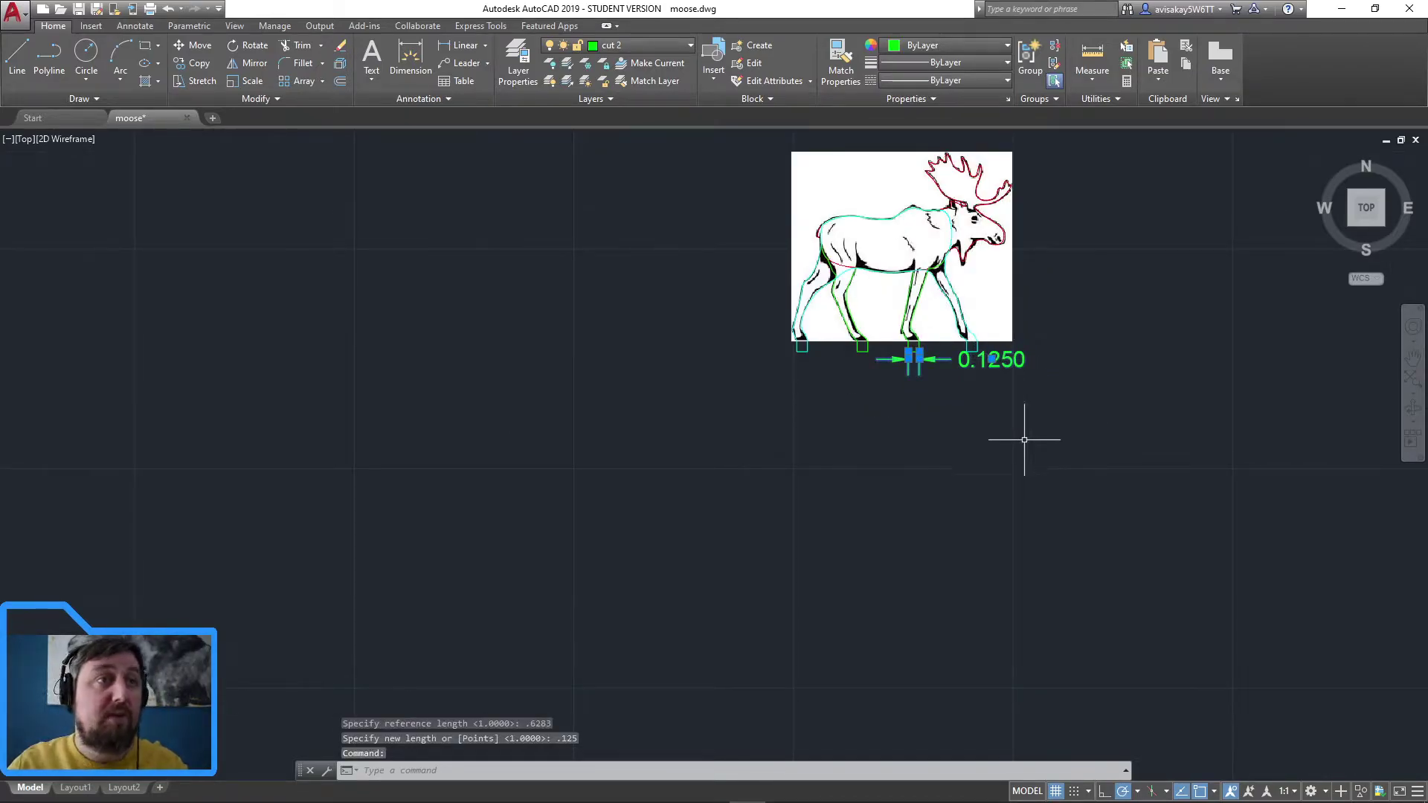
Step: Erase the 0.1250 dimension and turn off layers 0, cut and cut 2
{"action": "key", "text": "Delete"}
{"action": "middle_click_drag", "start_coordinate": [984, 310], "coordinate": [840, 516]}
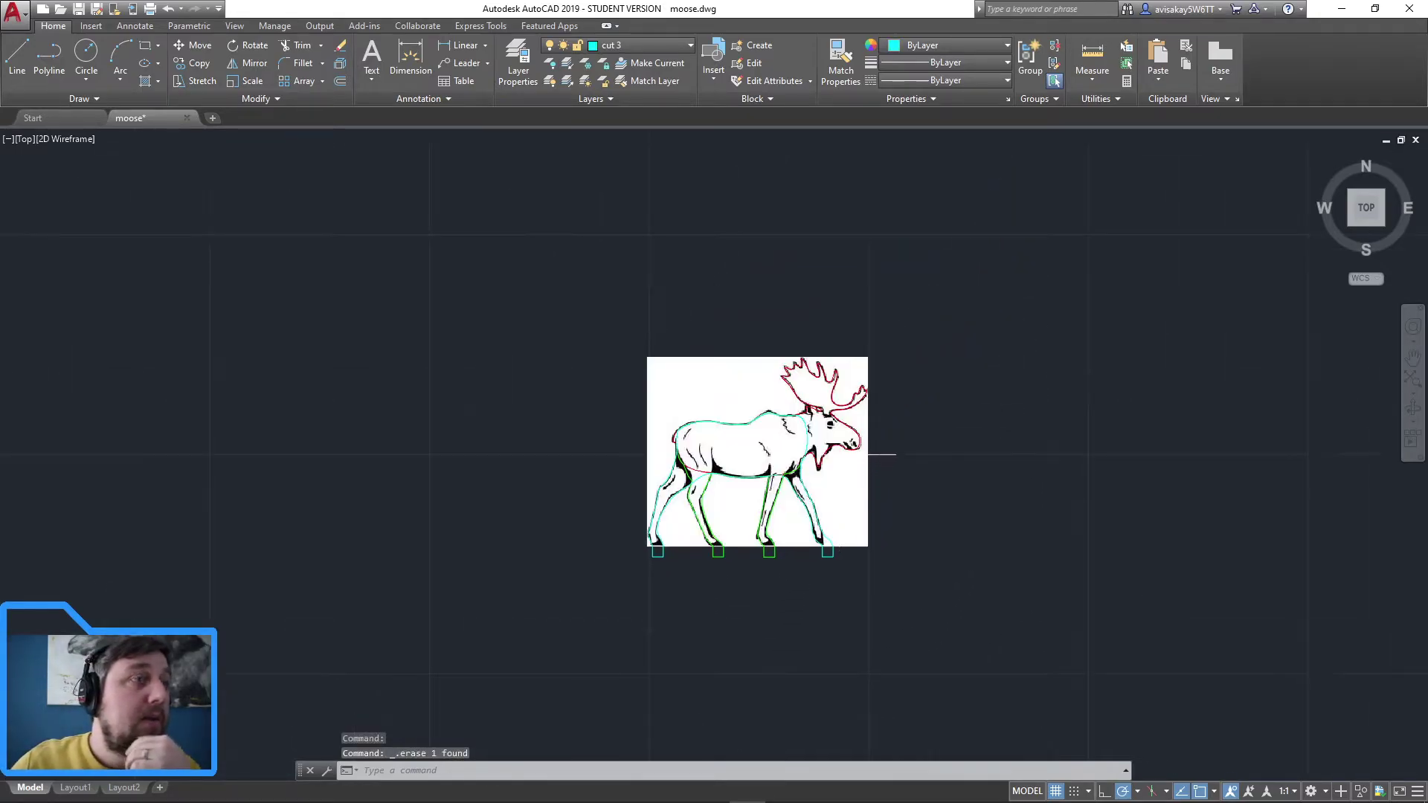
{"action": "left_click", "coordinate": [644, 42]}
{"action": "left_click", "coordinate": [551, 63]}
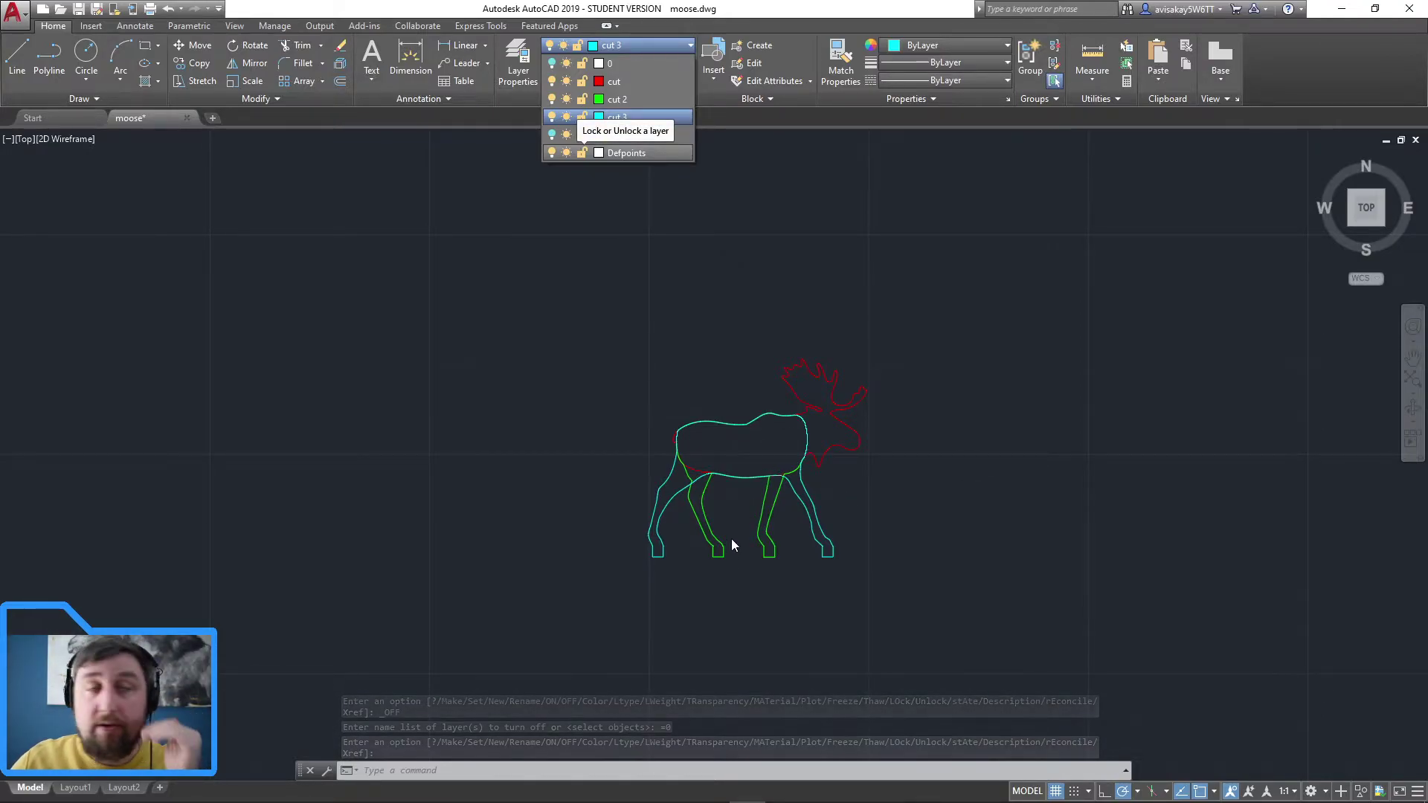
{"action": "left_click", "coordinate": [551, 81]}
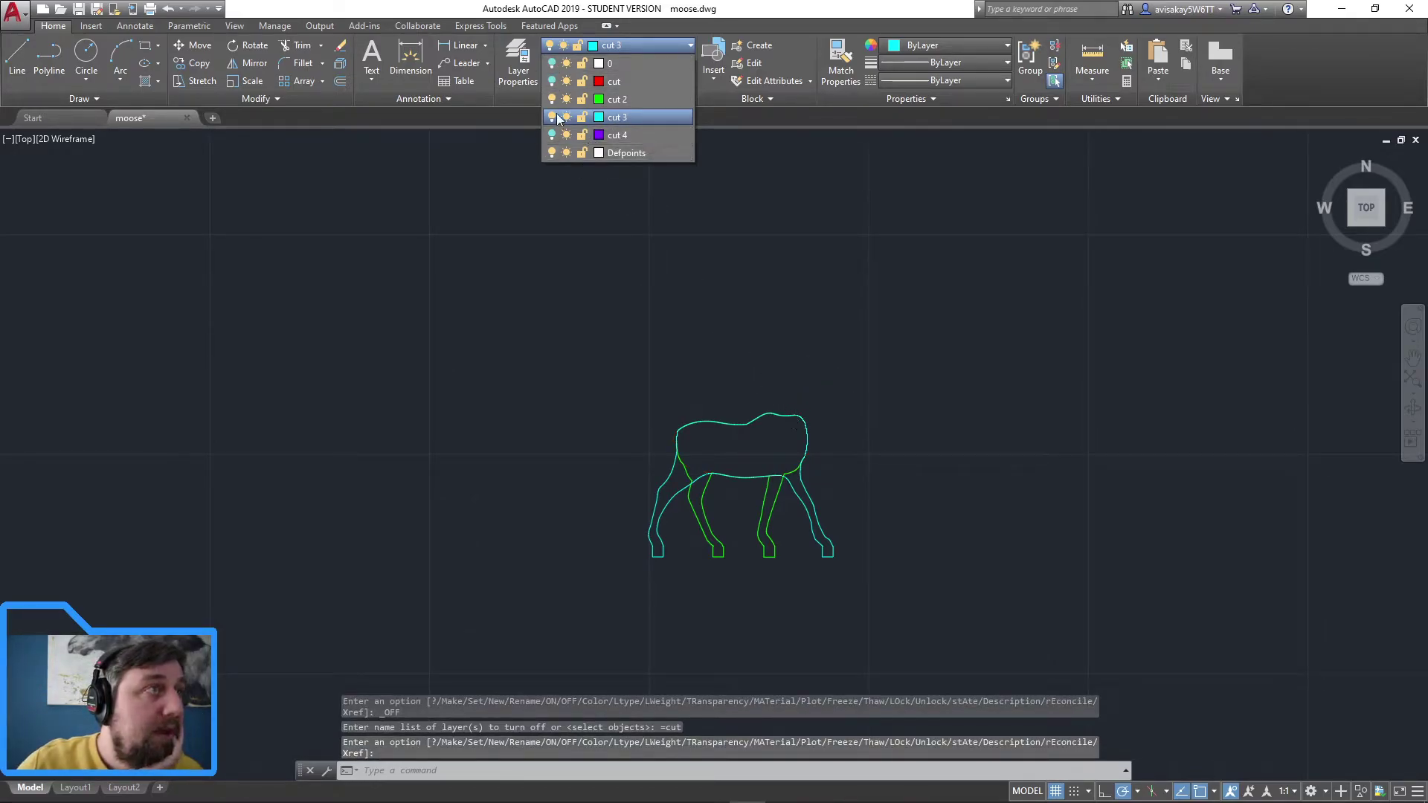
{"action": "left_click", "coordinate": [551, 99]}
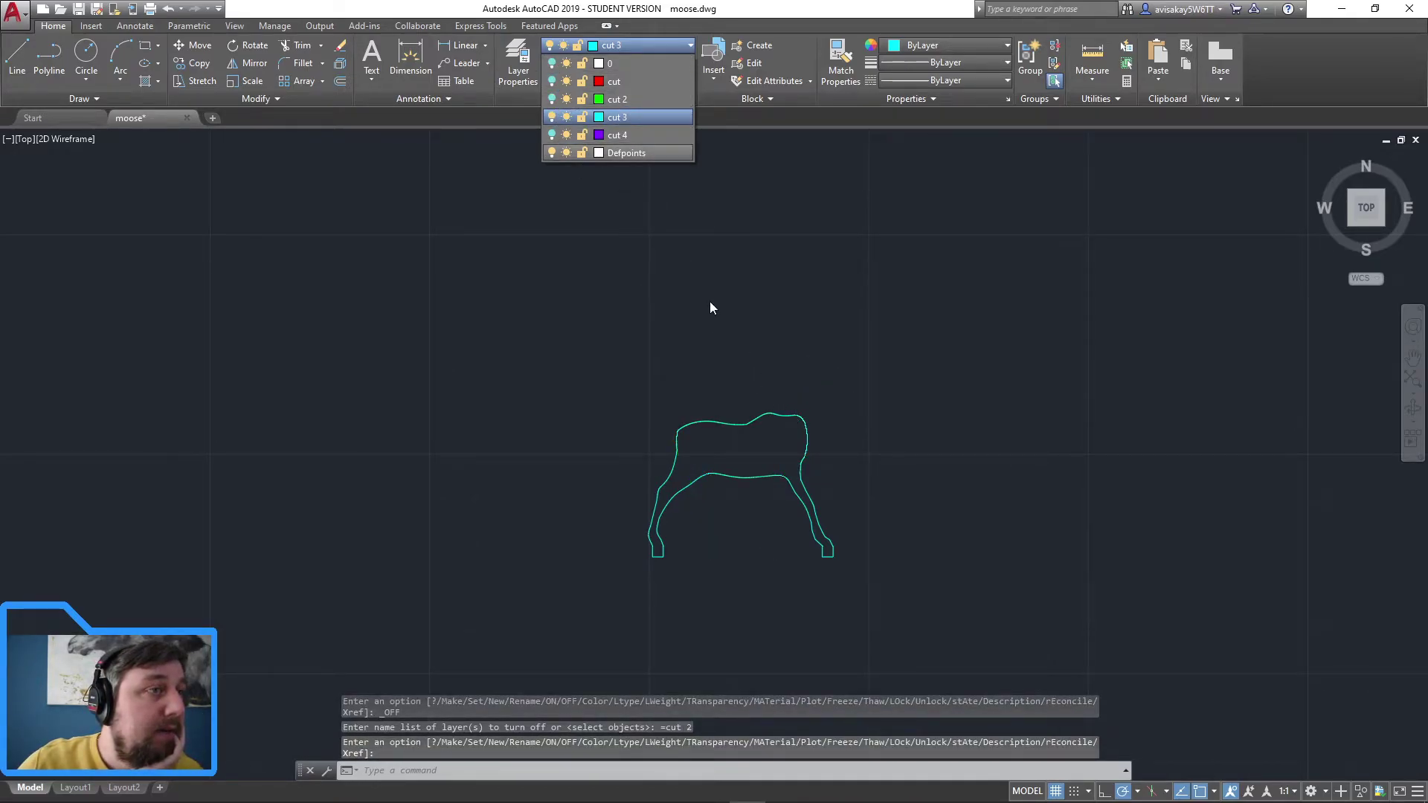
{"action": "left_click", "coordinate": [737, 424]}
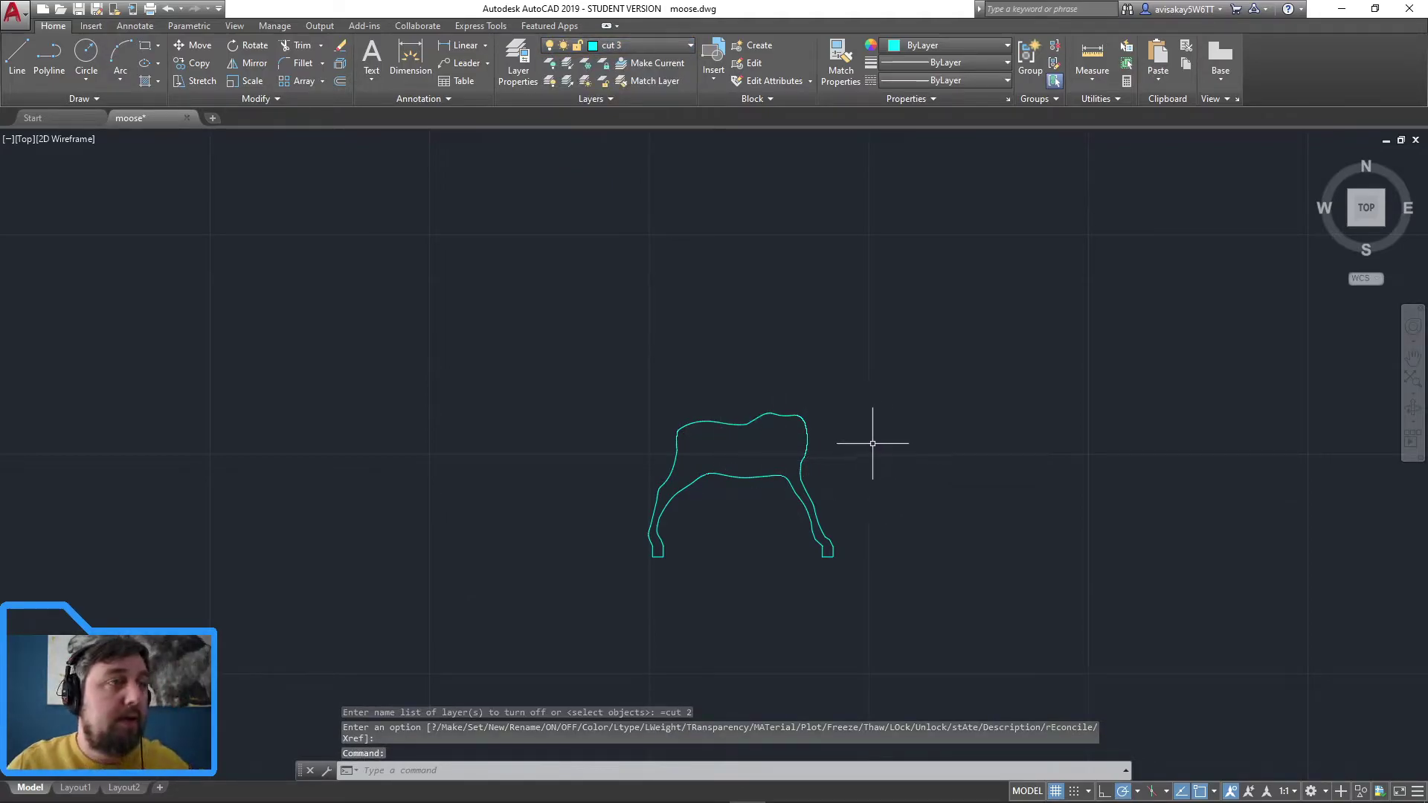
Step: Window-select the cyan cut 3 outline and JOIN its pieces into polylines
{"action": "key", "text": "Escape"}
{"action": "left_click", "coordinate": [912, 654]}
{"action": "left_click", "coordinate": [554, 313]}
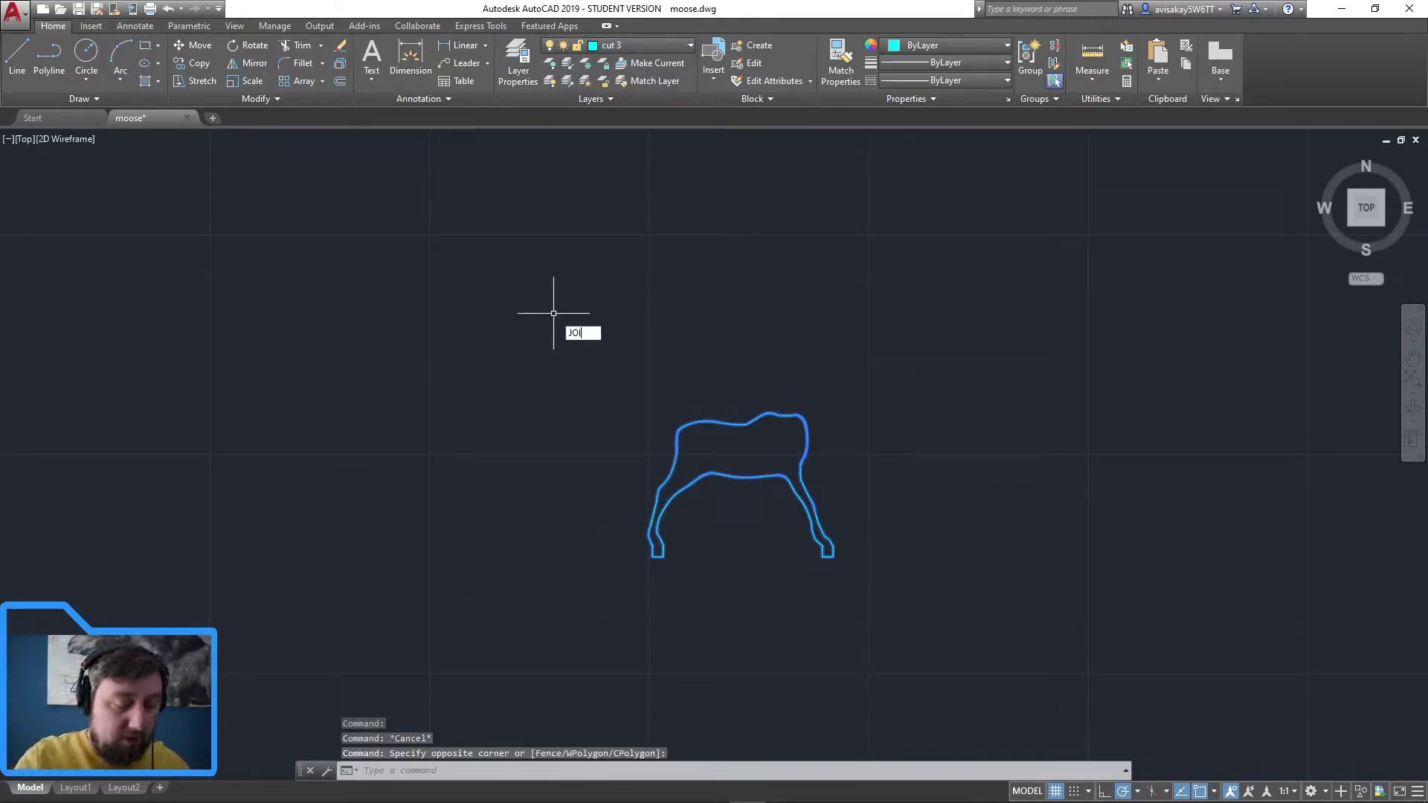
{"action": "type", "text": "JOIN"}
{"action": "key", "text": "Return"}
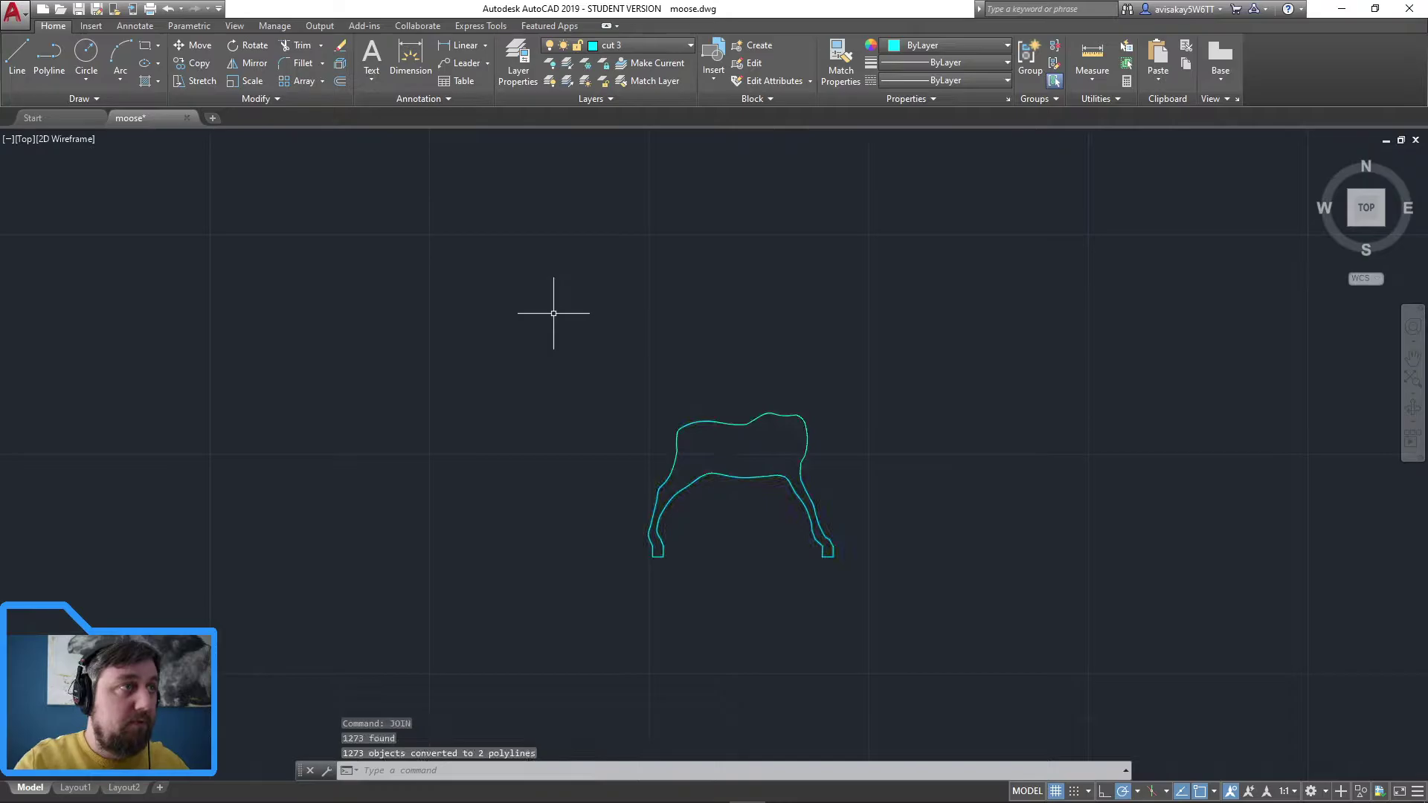
Step: Turn layer cut 2 back on and make it the current layer
{"action": "left_click", "coordinate": [651, 48]}
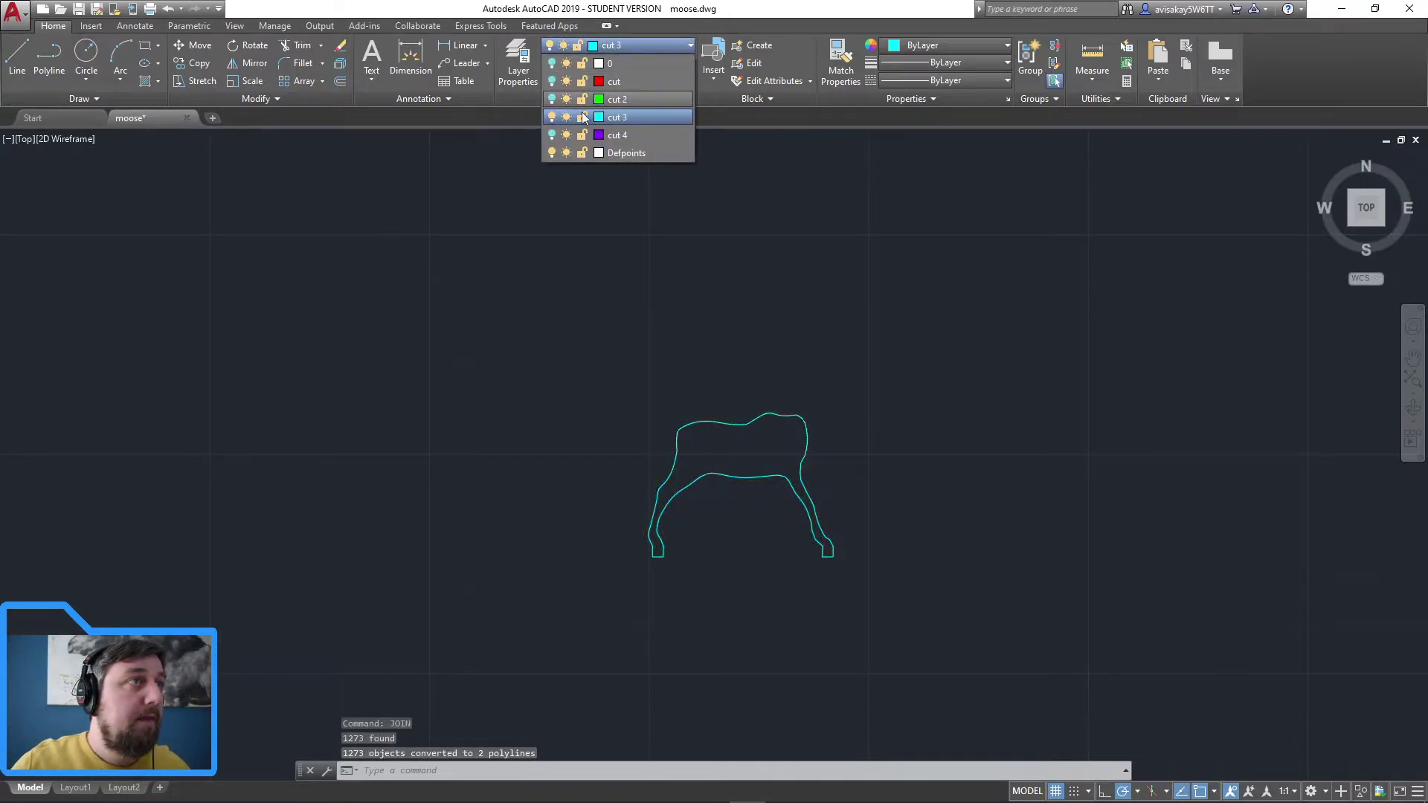
{"action": "left_click", "coordinate": [551, 99]}
{"action": "left_click", "coordinate": [653, 42]}
{"action": "left_click", "coordinate": [651, 47]}
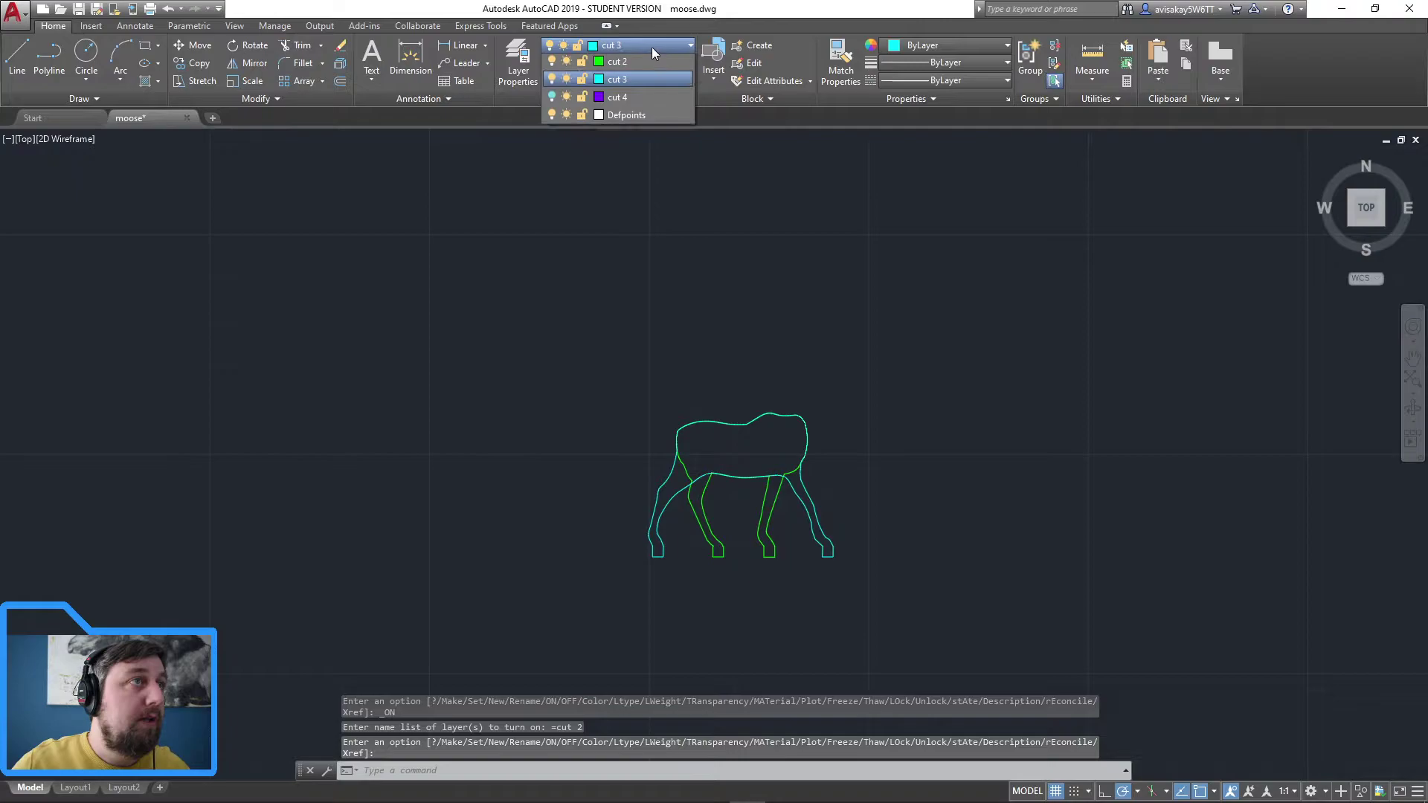
{"action": "left_click", "coordinate": [626, 99]}
Step: Hide layer cut 3 and JOIN the green outline pieces into one polyline
{"action": "left_click", "coordinate": [635, 47]}
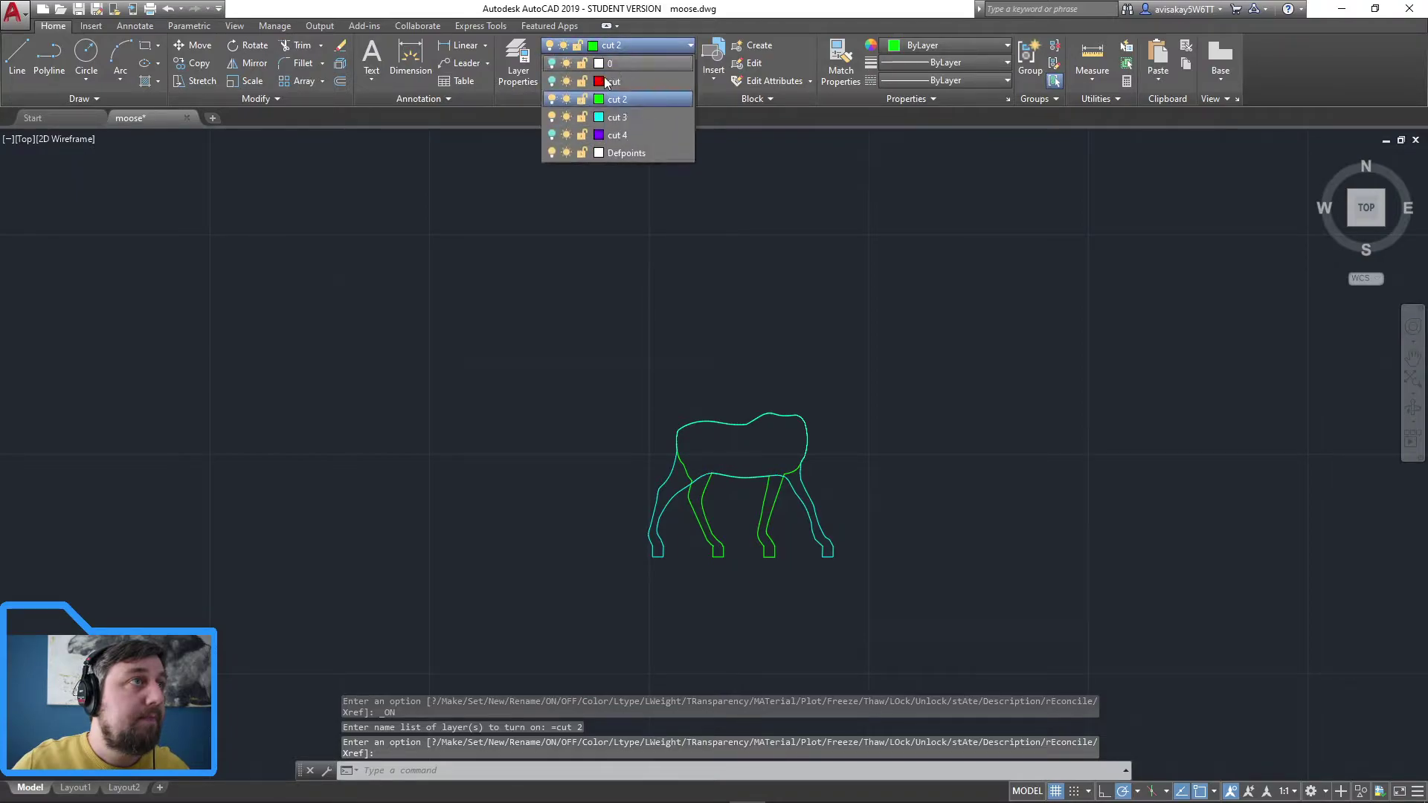
{"action": "left_click", "coordinate": [551, 117]}
{"action": "left_click", "coordinate": [895, 628]}
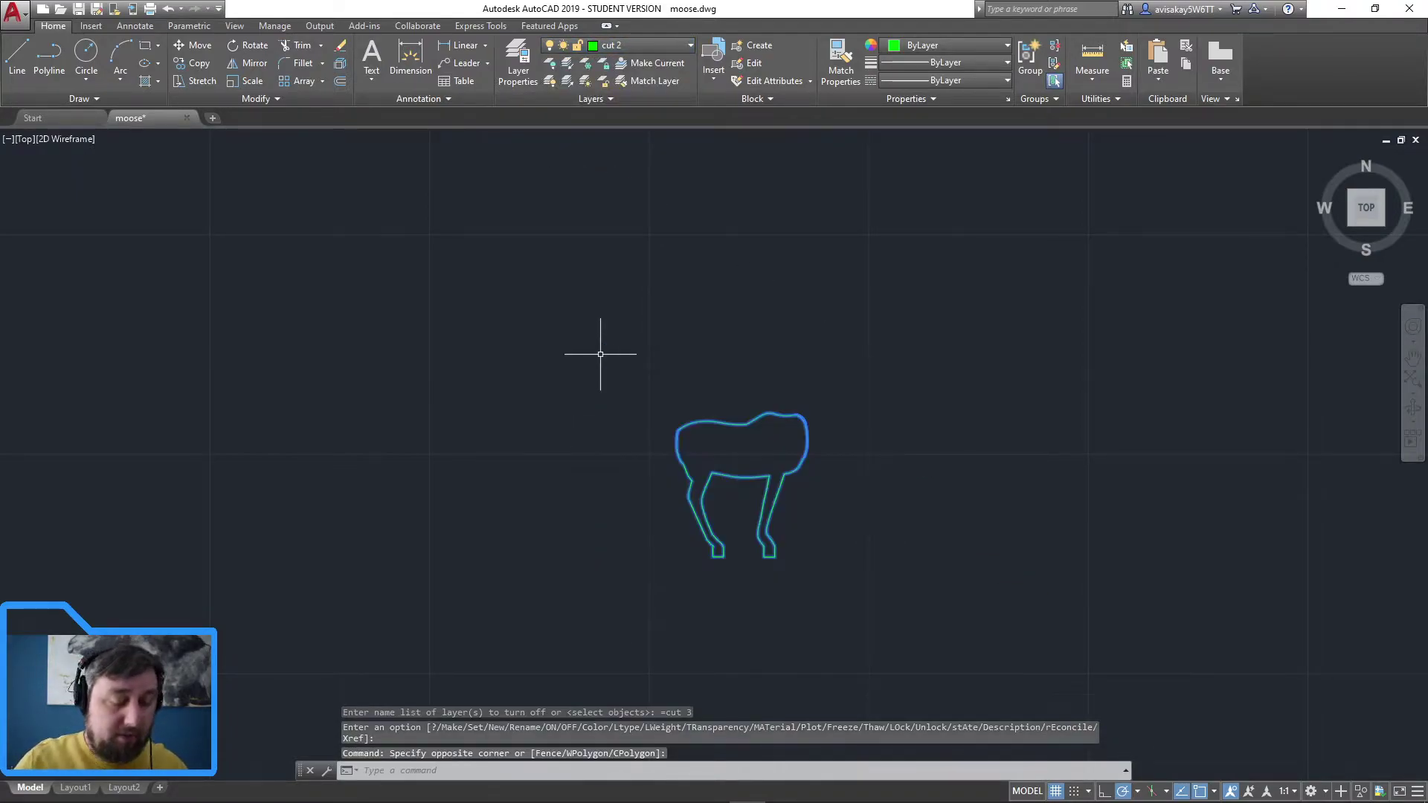
{"action": "type", "text": "JOIN"}
{"action": "key", "text": "Return"}
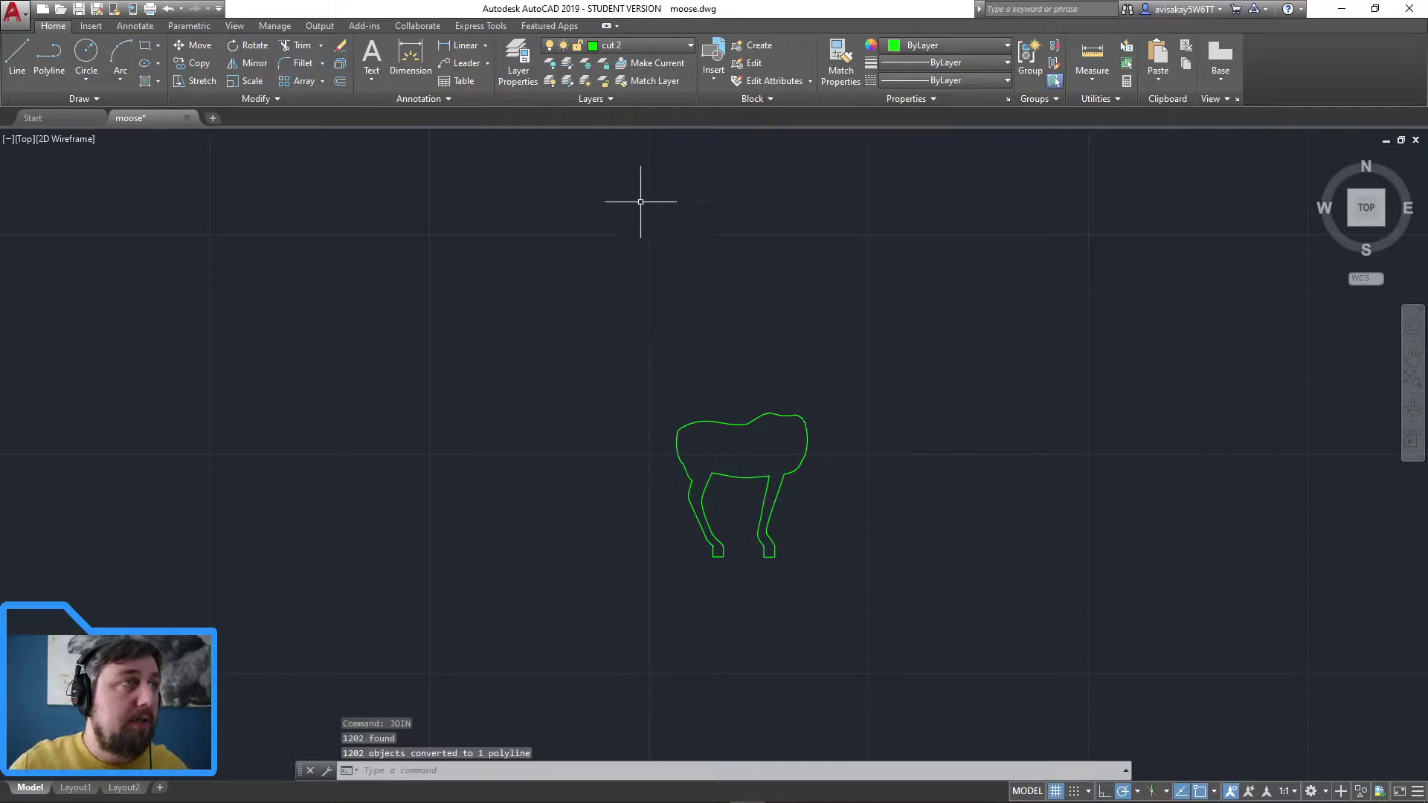
Step: Turn layer cut 3 back on and select the moose outlines
{"action": "left_click", "coordinate": [648, 49]}
{"action": "left_click", "coordinate": [551, 116]}
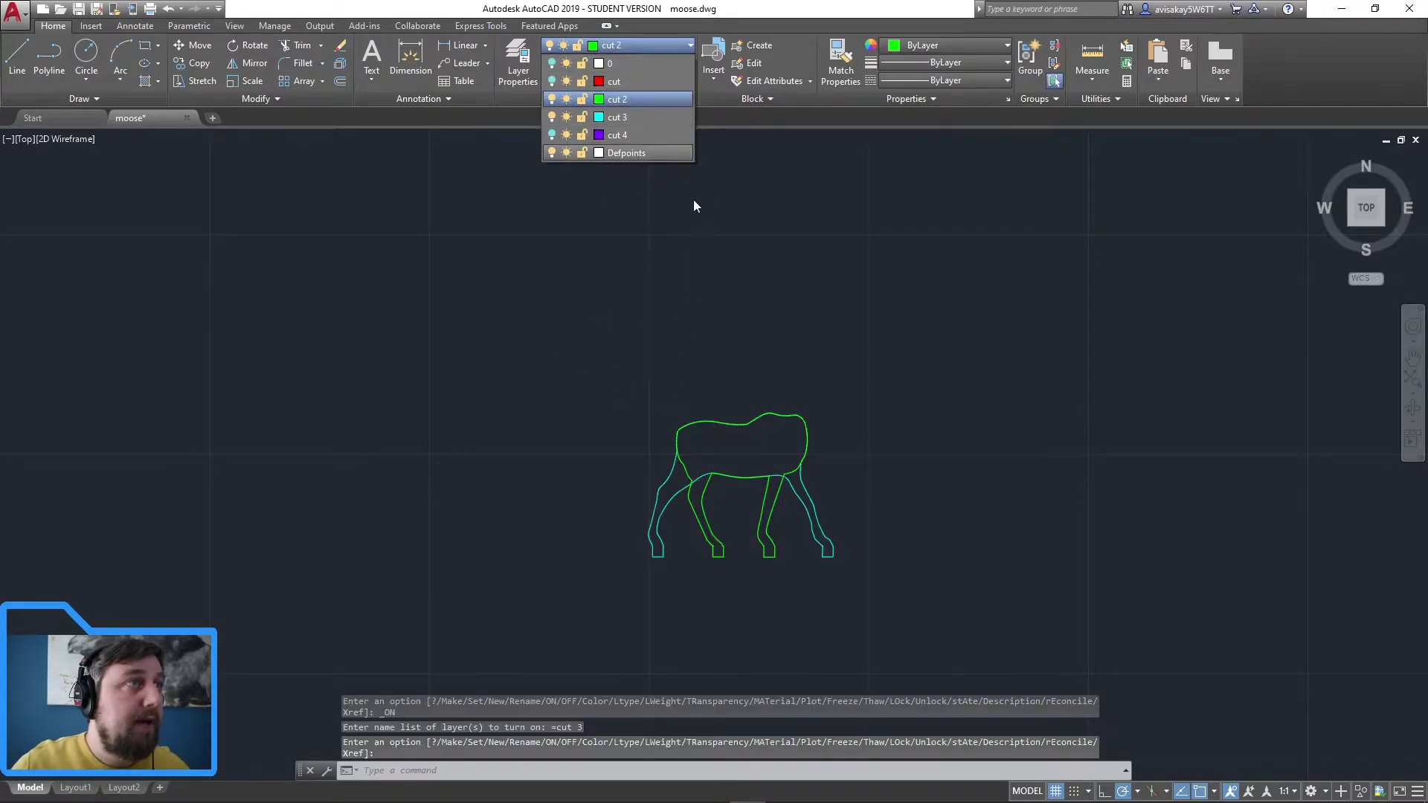
{"action": "left_click", "coordinate": [848, 566]}
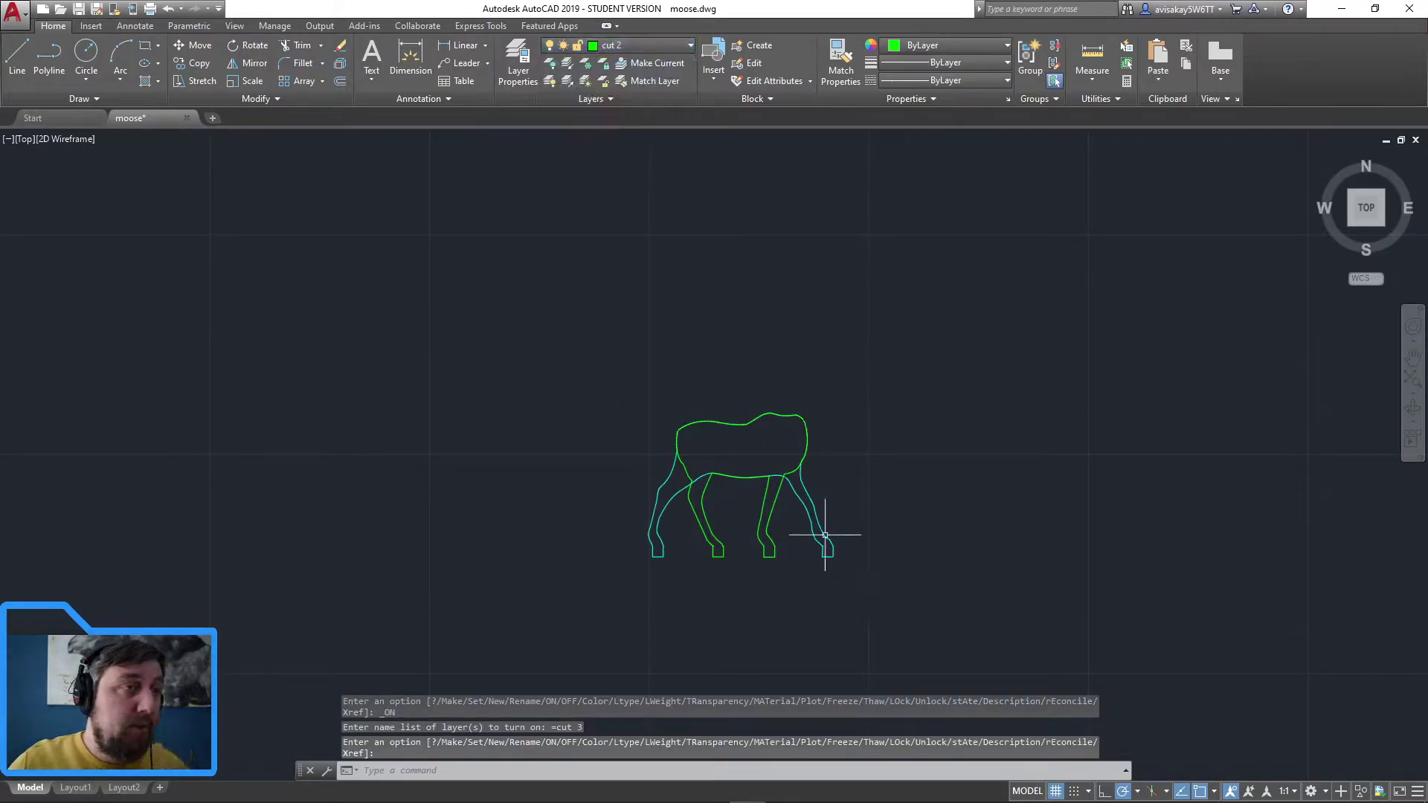
{"action": "left_click", "coordinate": [908, 612]}
{"action": "left_click", "coordinate": [578, 343]}
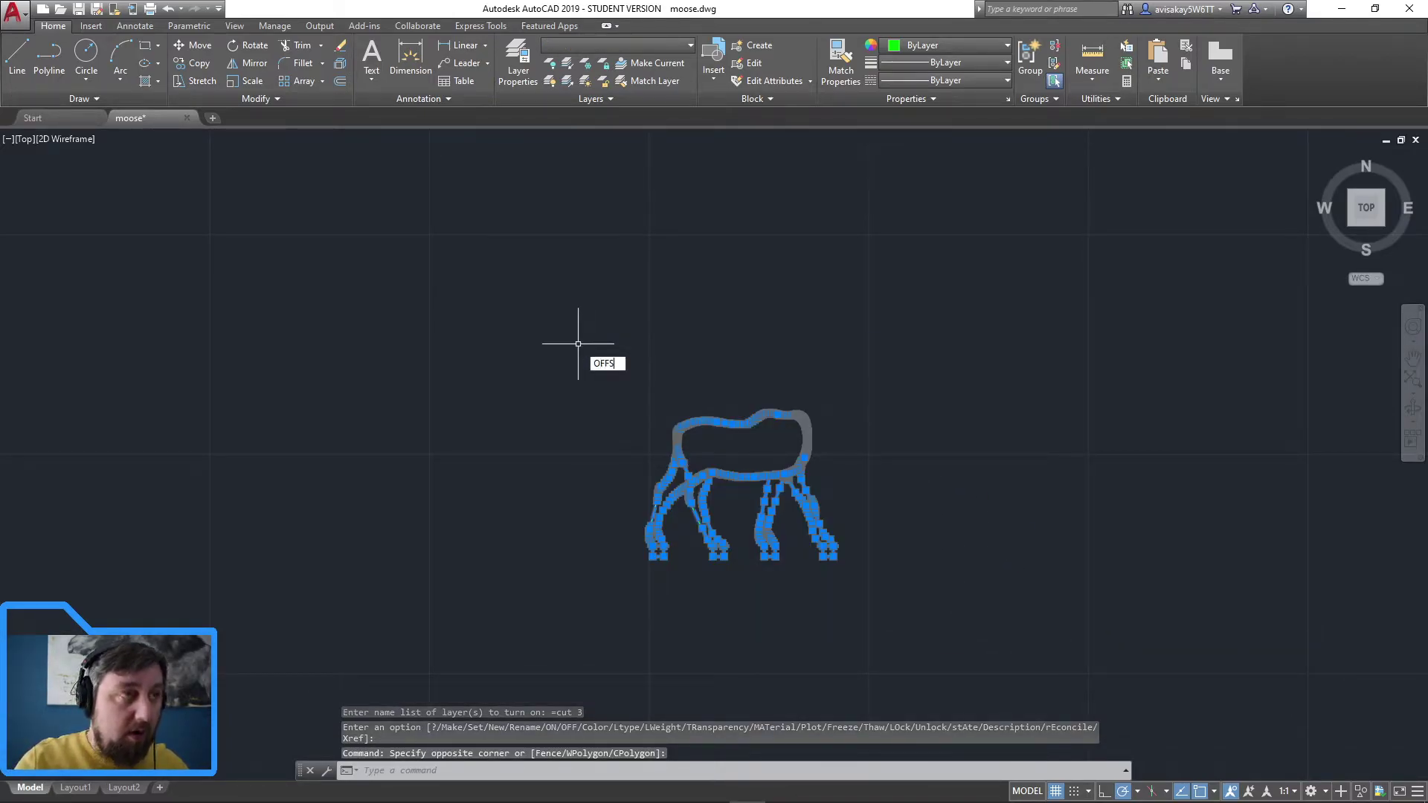
Step: Offset the green body outline 0.125 to its inner side
{"action": "key", "text": "Return"}
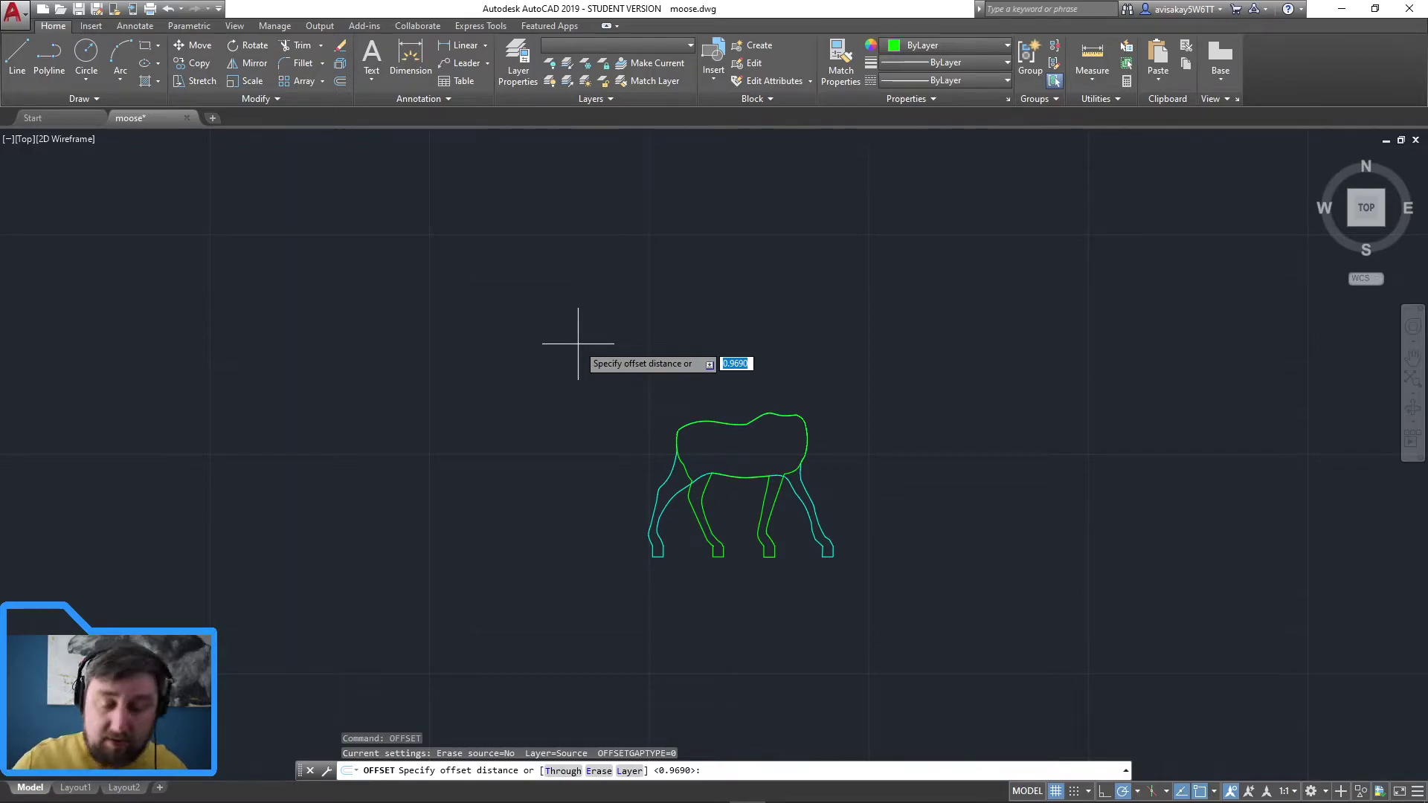
{"action": "type", "text": ".125"}
{"action": "key", "text": "Return"}
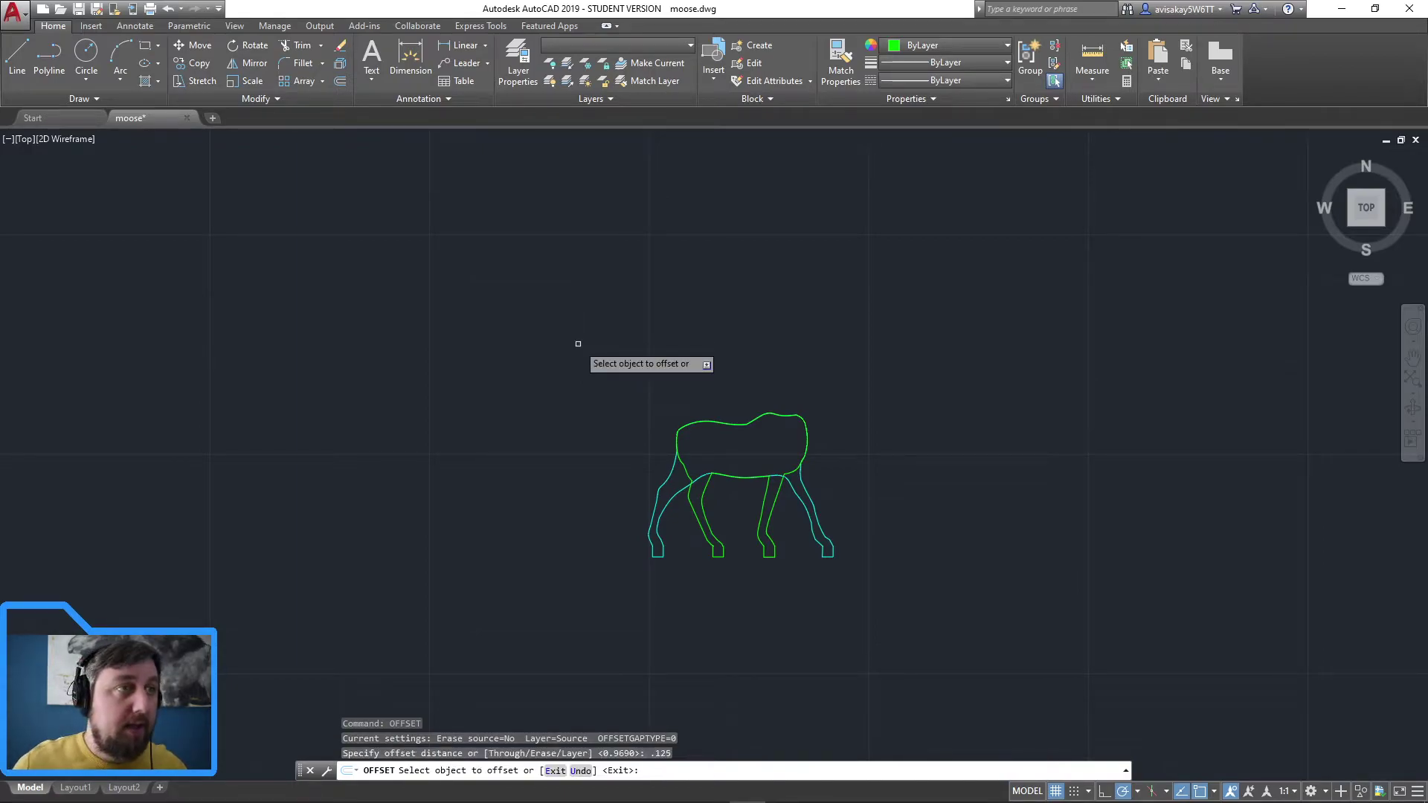
{"action": "left_click", "coordinate": [728, 422]}
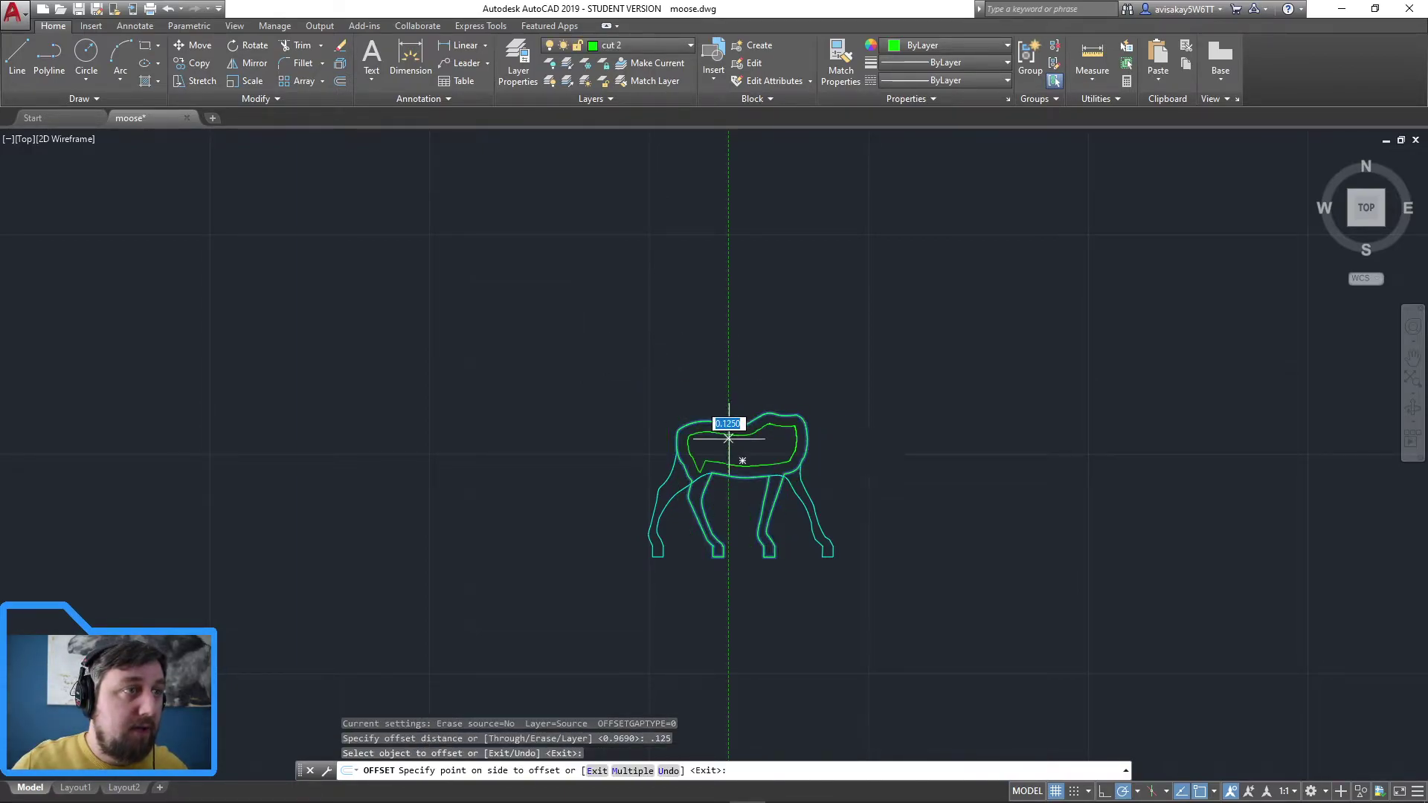
{"action": "left_click", "coordinate": [734, 439]}
{"action": "left_click", "coordinate": [674, 481]}
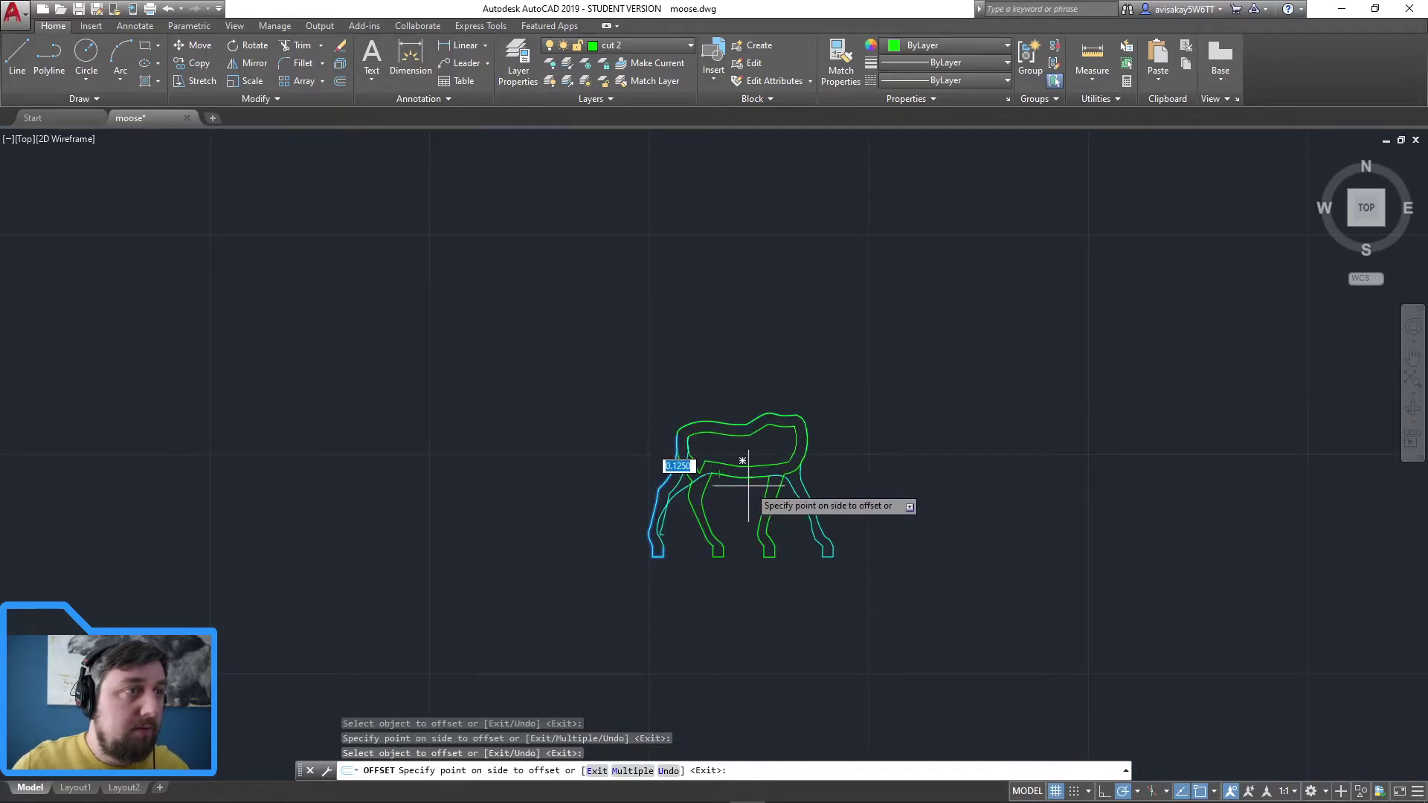
{"action": "key", "text": "Escape"}
{"action": "left_click", "coordinate": [702, 474]}
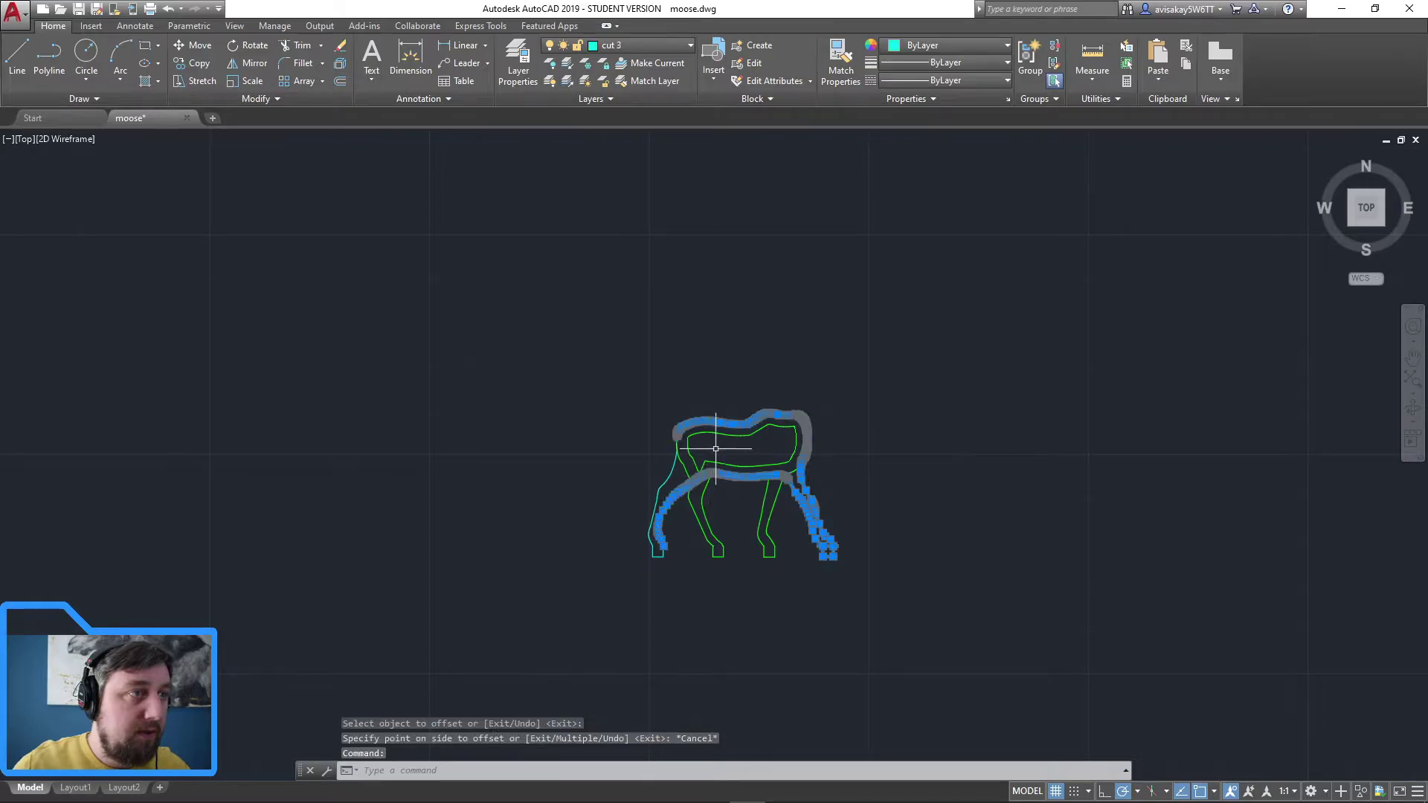
{"action": "scroll", "coordinate": [727, 452], "scroll_direction": "up", "scroll_amount": 5}
Step: Offset the cyan outer moose outline 0.1250 inward and recentre the enlarged moose
{"action": "key", "text": "Escape"}
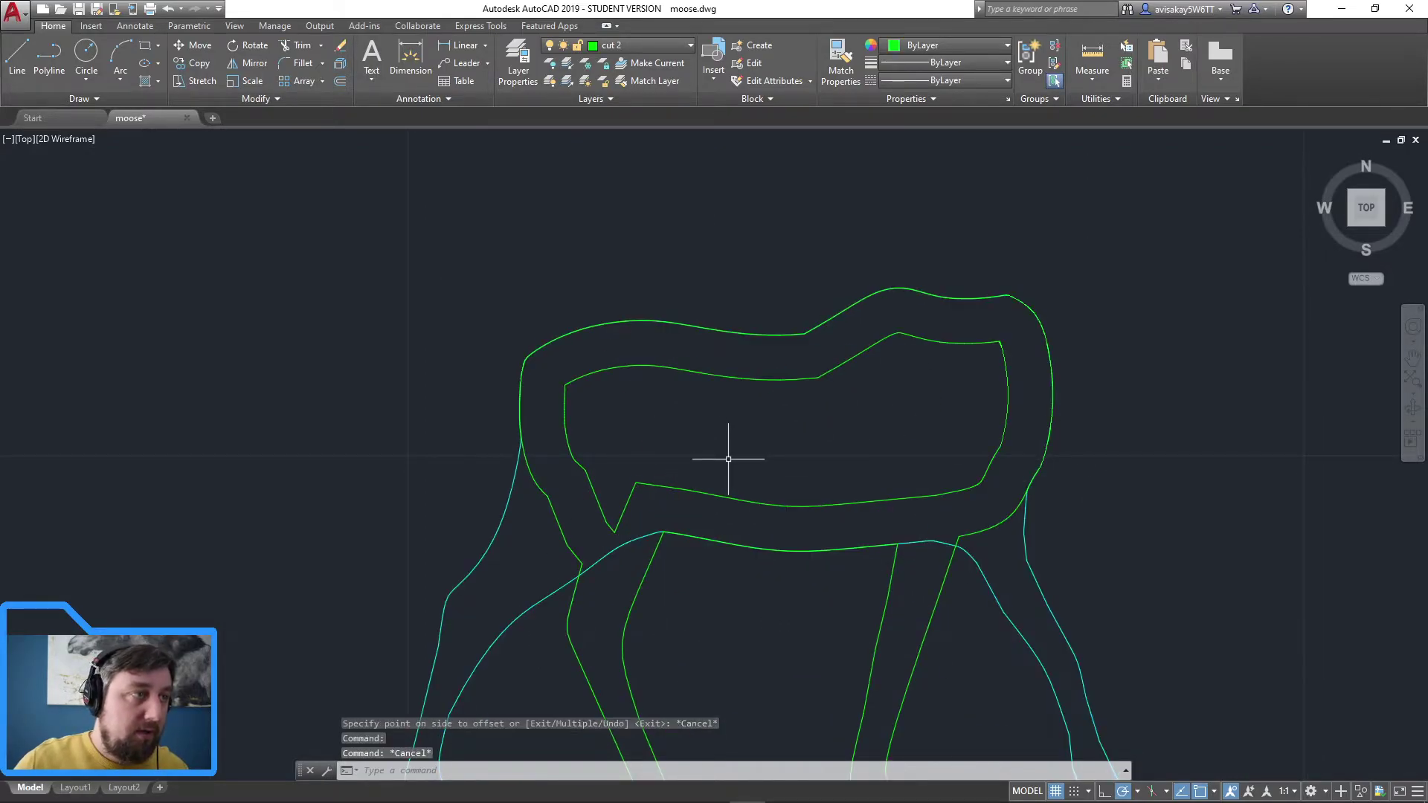
{"action": "type", "text": "OFFSE"}
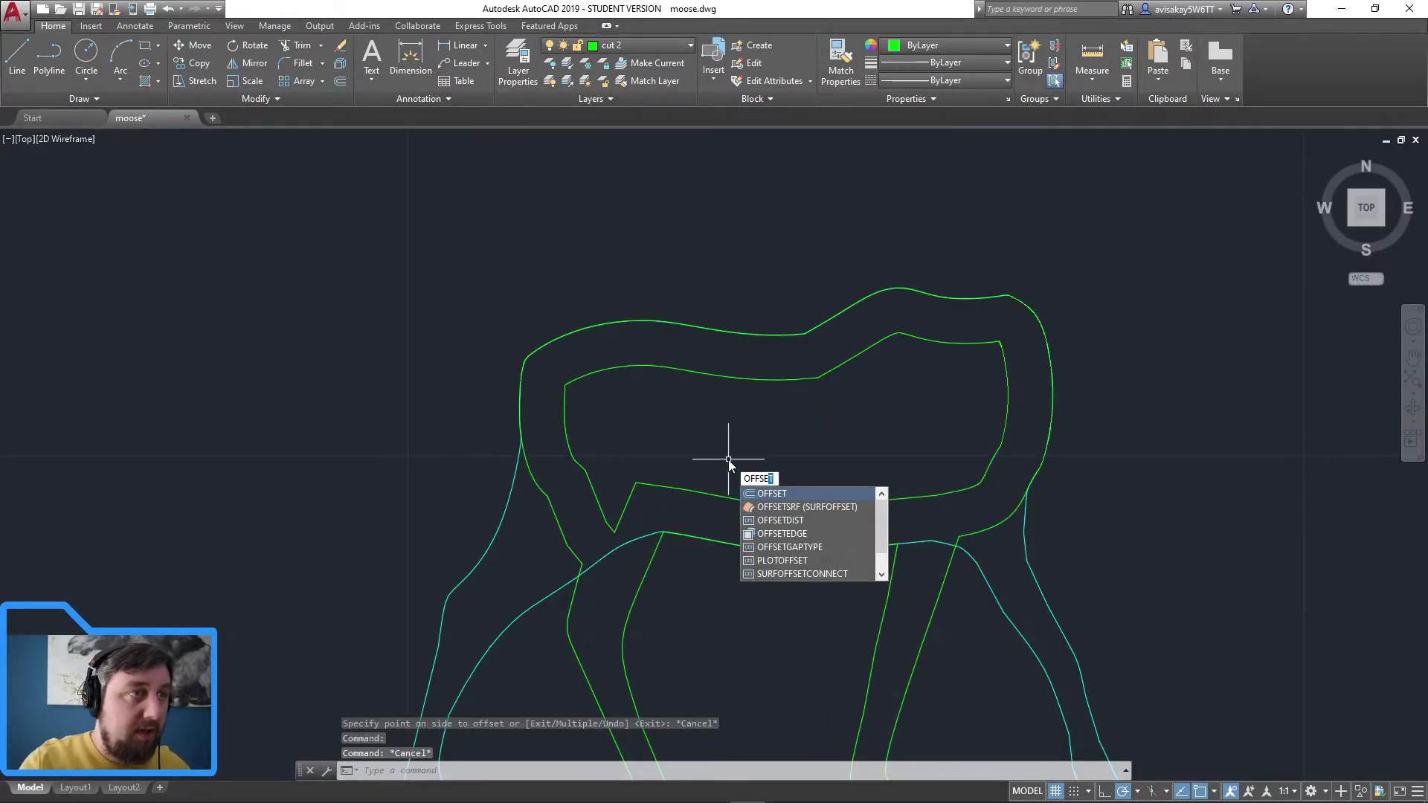
{"action": "key", "text": "Return"}
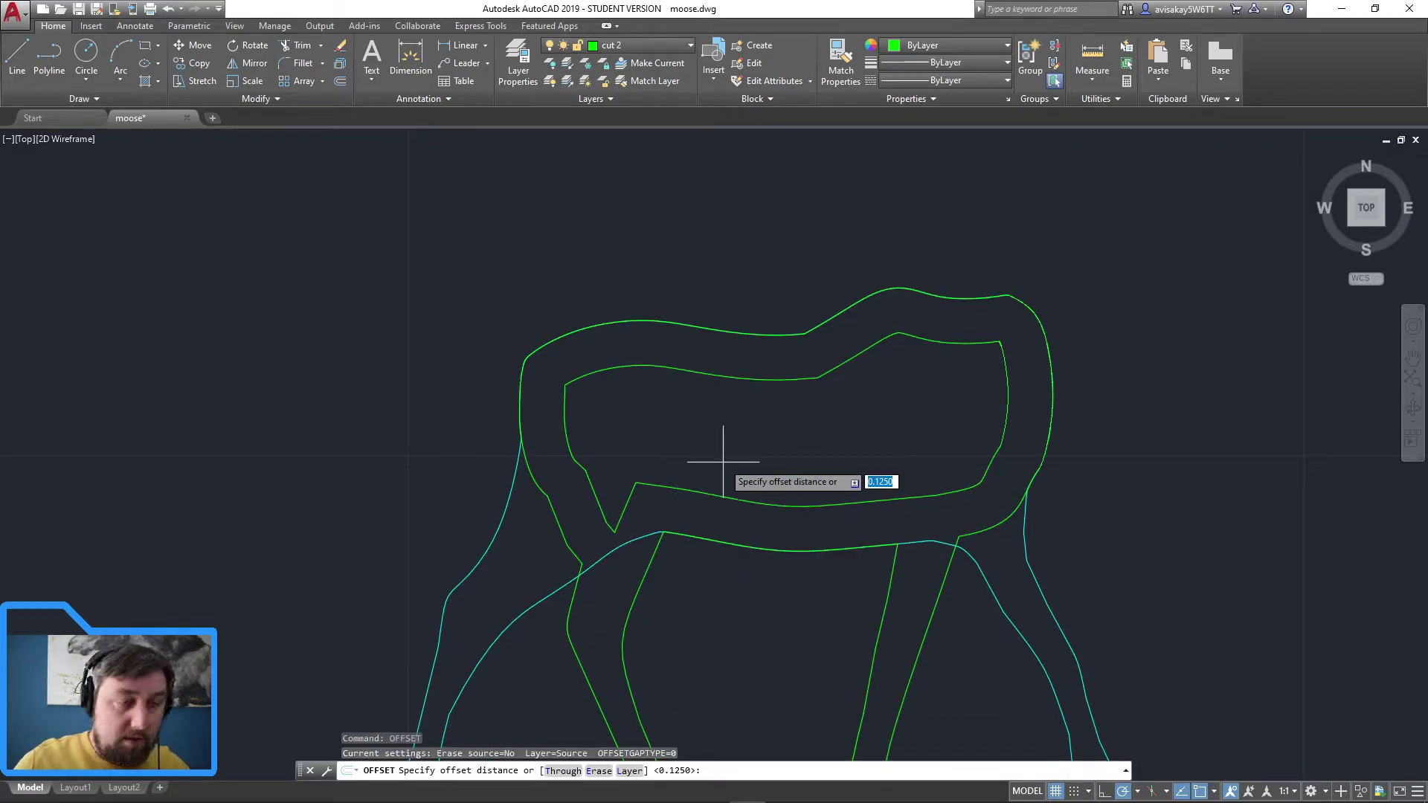
{"action": "key", "text": "Return"}
{"action": "left_click", "coordinate": [639, 535]}
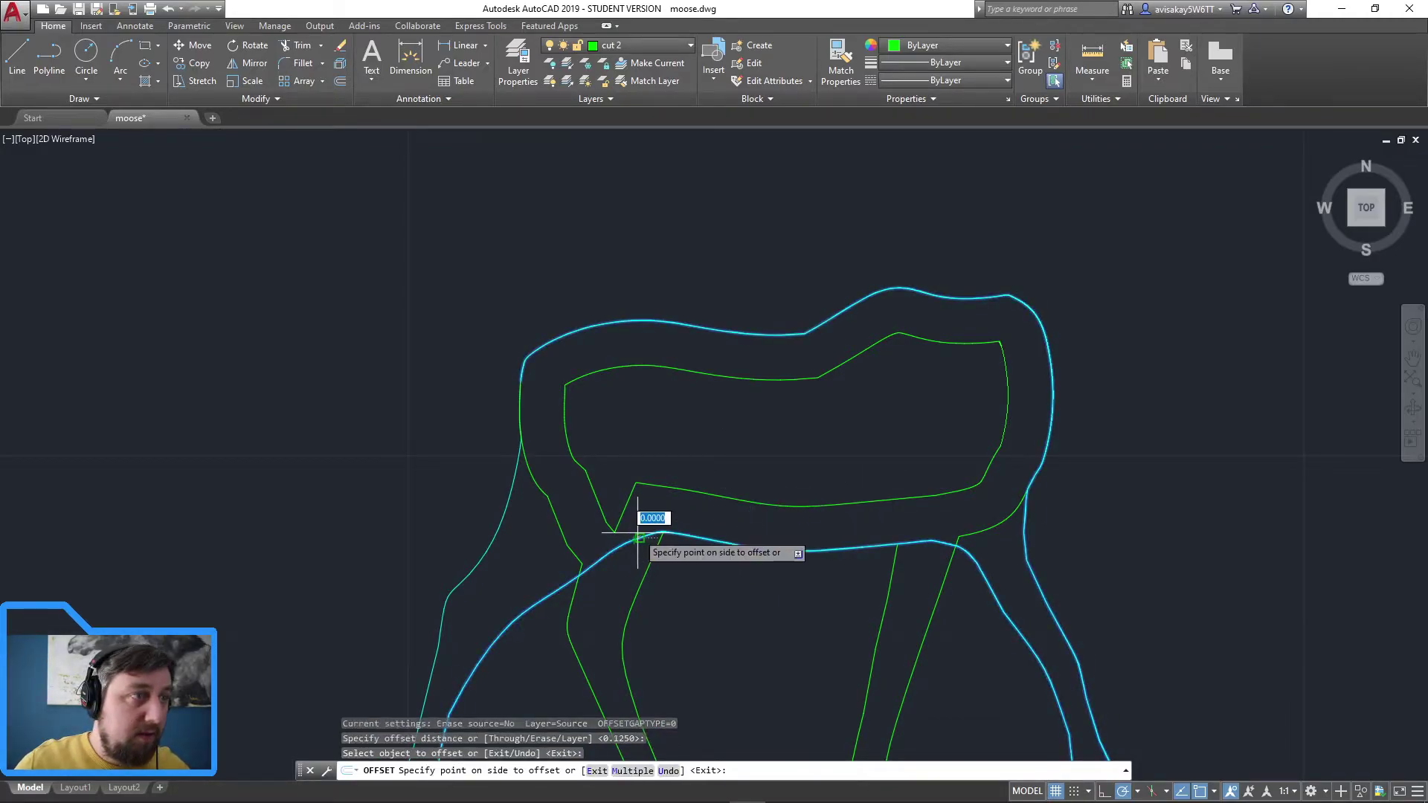
{"action": "left_click", "coordinate": [634, 471]}
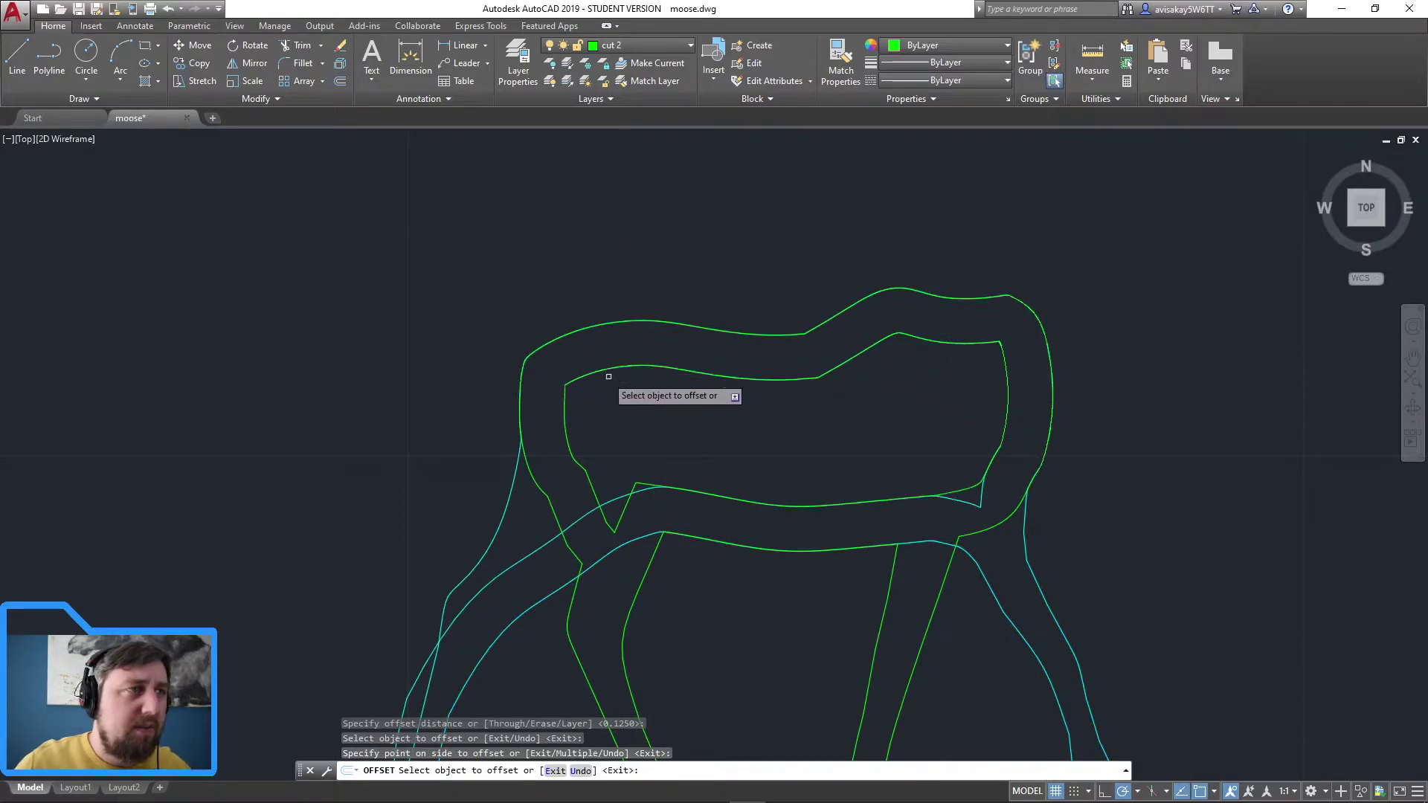
{"action": "key", "text": "Escape"}
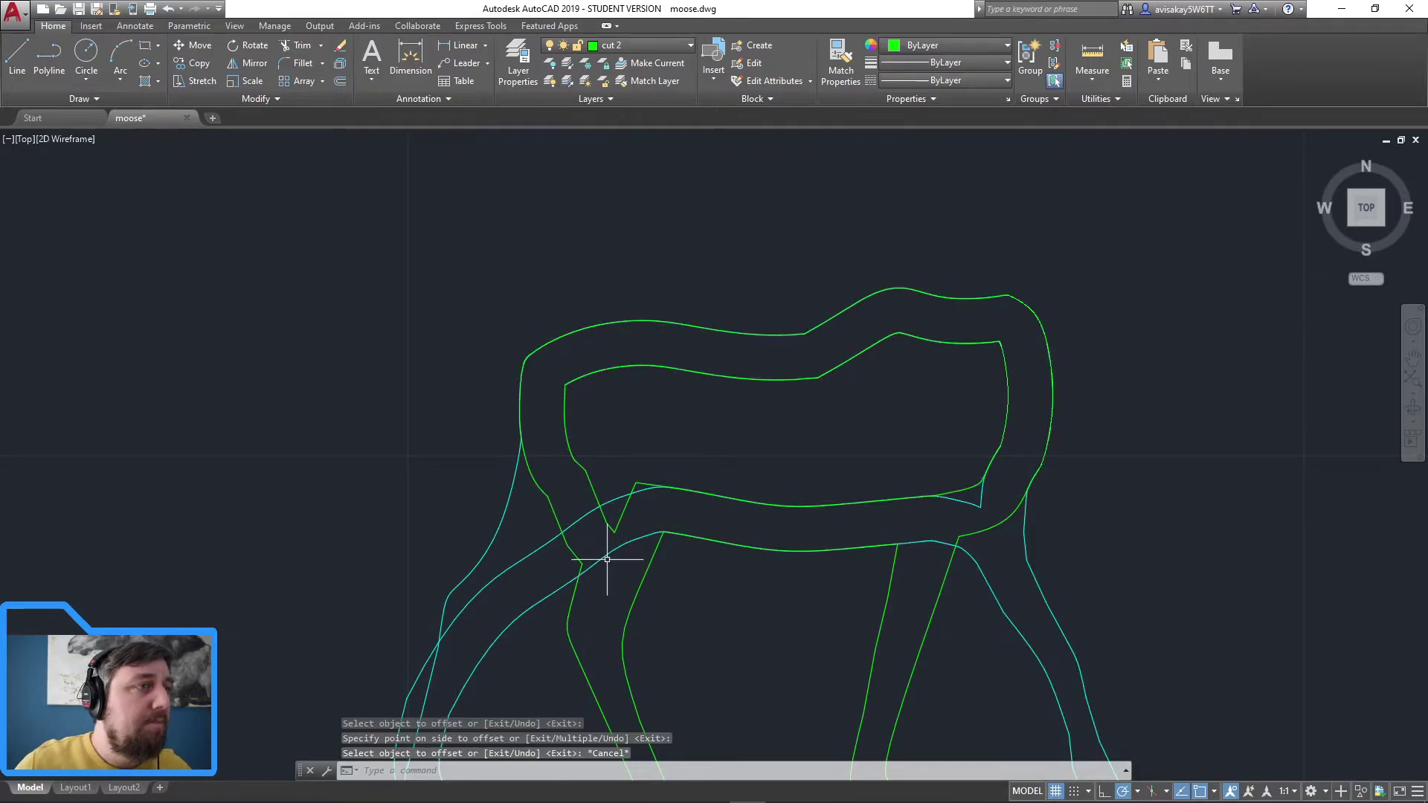
{"action": "scroll", "coordinate": [751, 698], "scroll_direction": "down", "scroll_amount": 2}
{"action": "scroll", "coordinate": [751, 698], "scroll_direction": "down", "scroll_amount": 3}
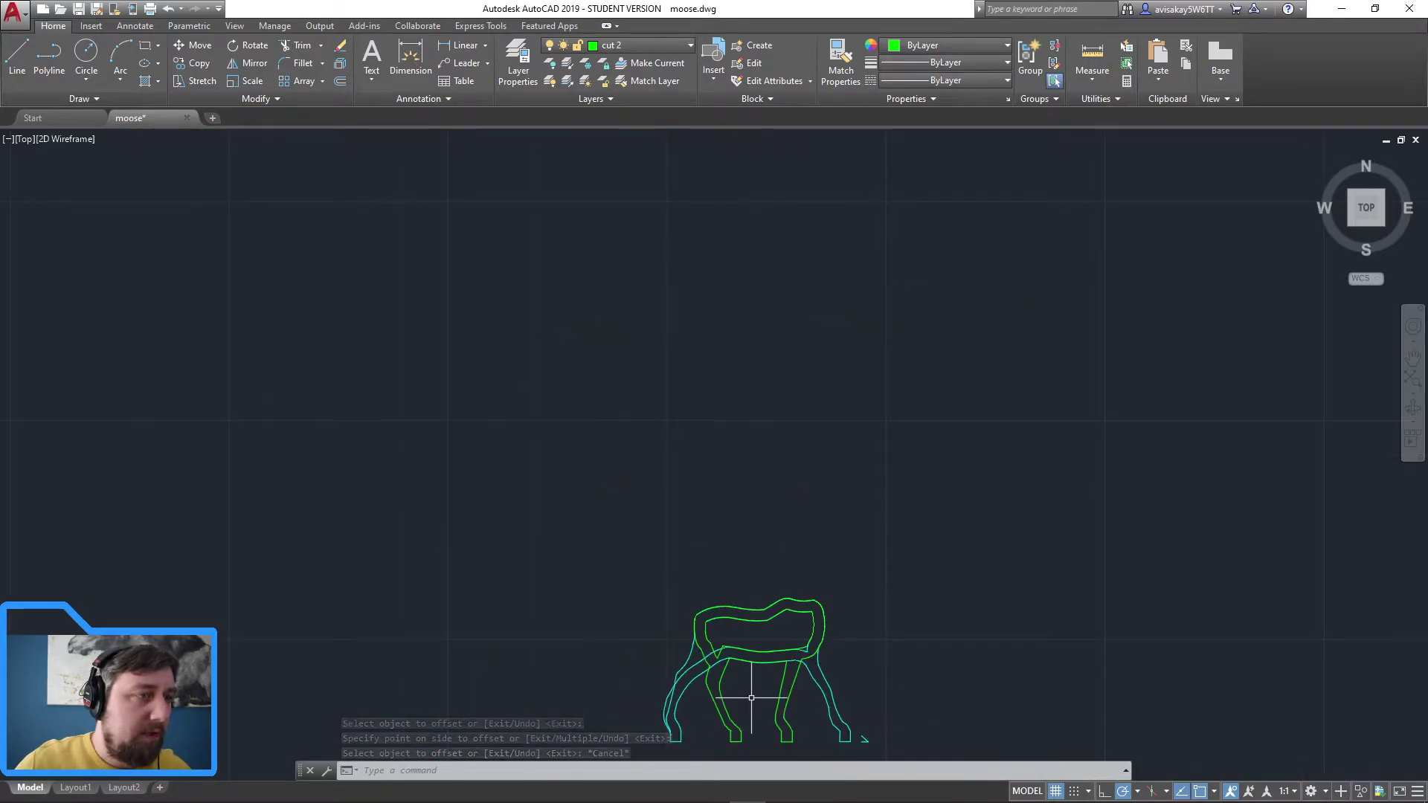
{"action": "scroll", "coordinate": [751, 697], "scroll_direction": "up", "scroll_amount": 4}
{"action": "middle_click_drag", "start_coordinate": [752, 692], "coordinate": [666, 498]}
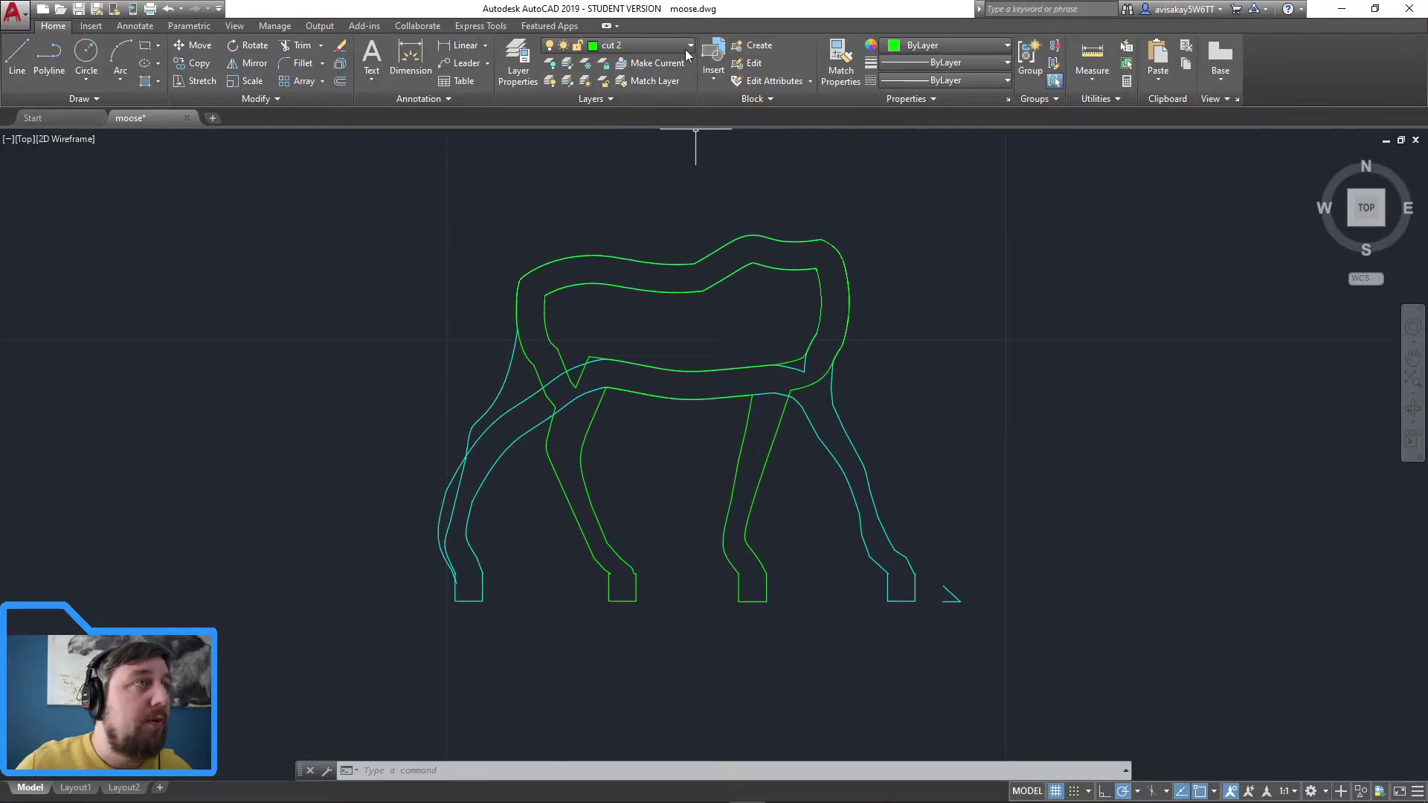
Step: Turn off layer cut 3 and select the inner green offset outline
{"action": "left_click", "coordinate": [638, 45]}
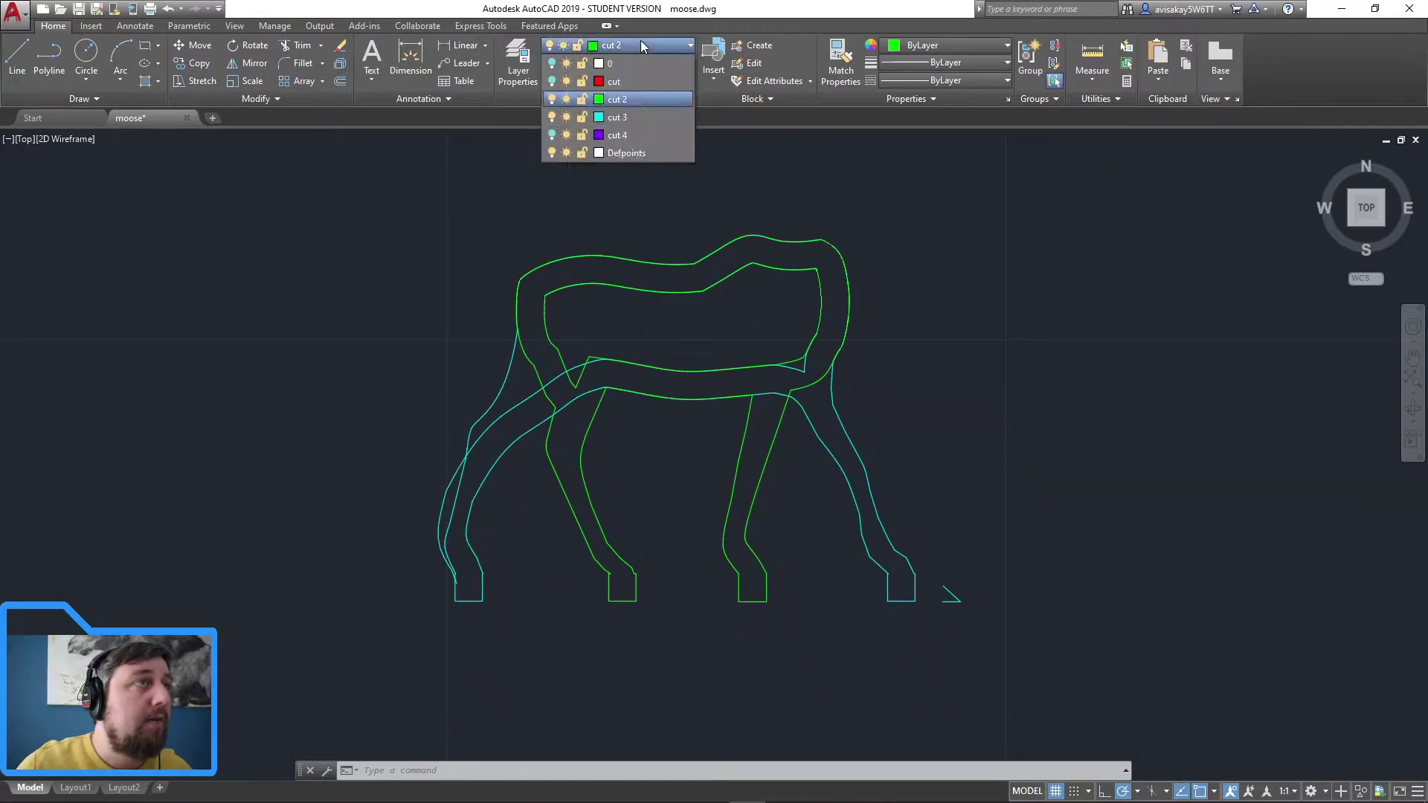
{"action": "left_click", "coordinate": [552, 117]}
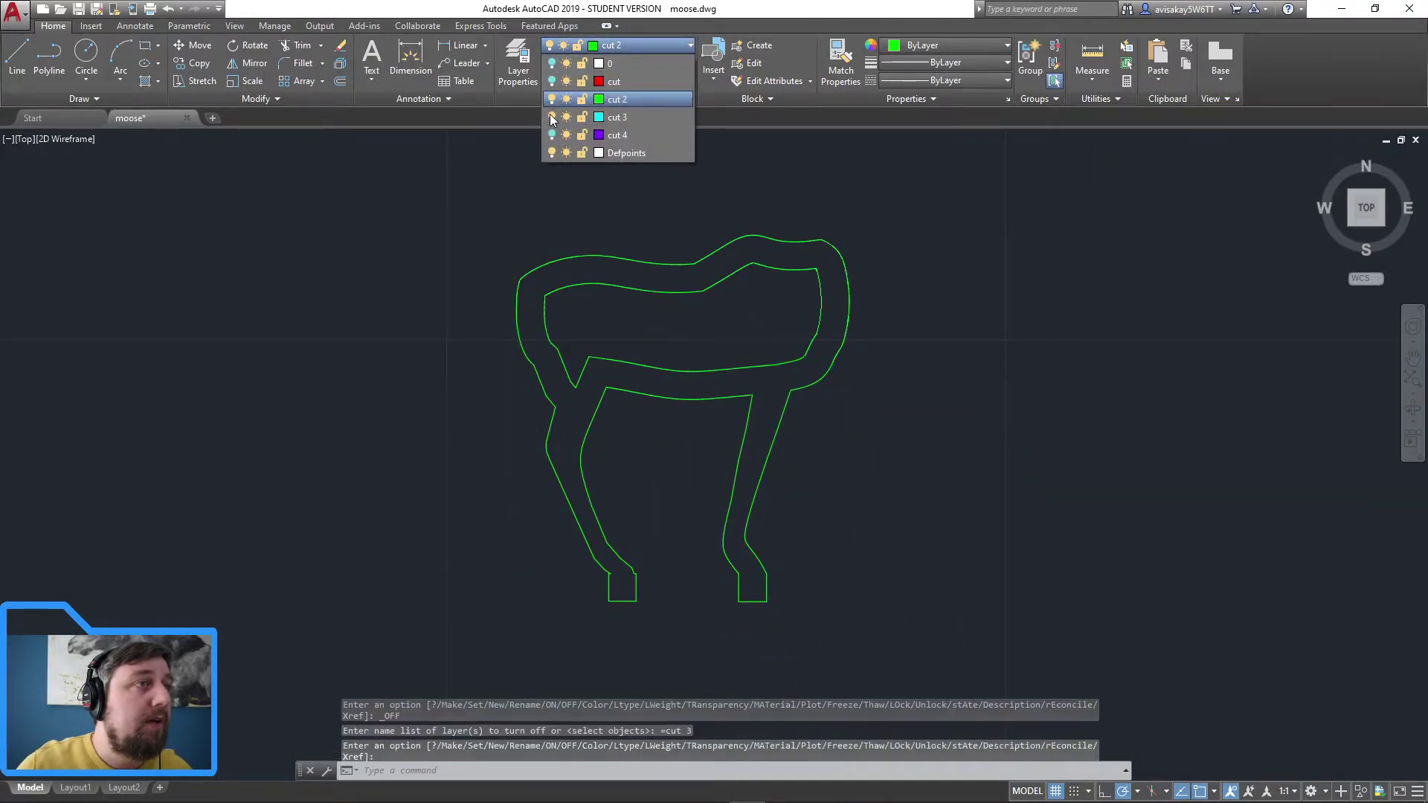
{"action": "left_click", "coordinate": [793, 366]}
{"action": "left_click", "coordinate": [795, 362]}
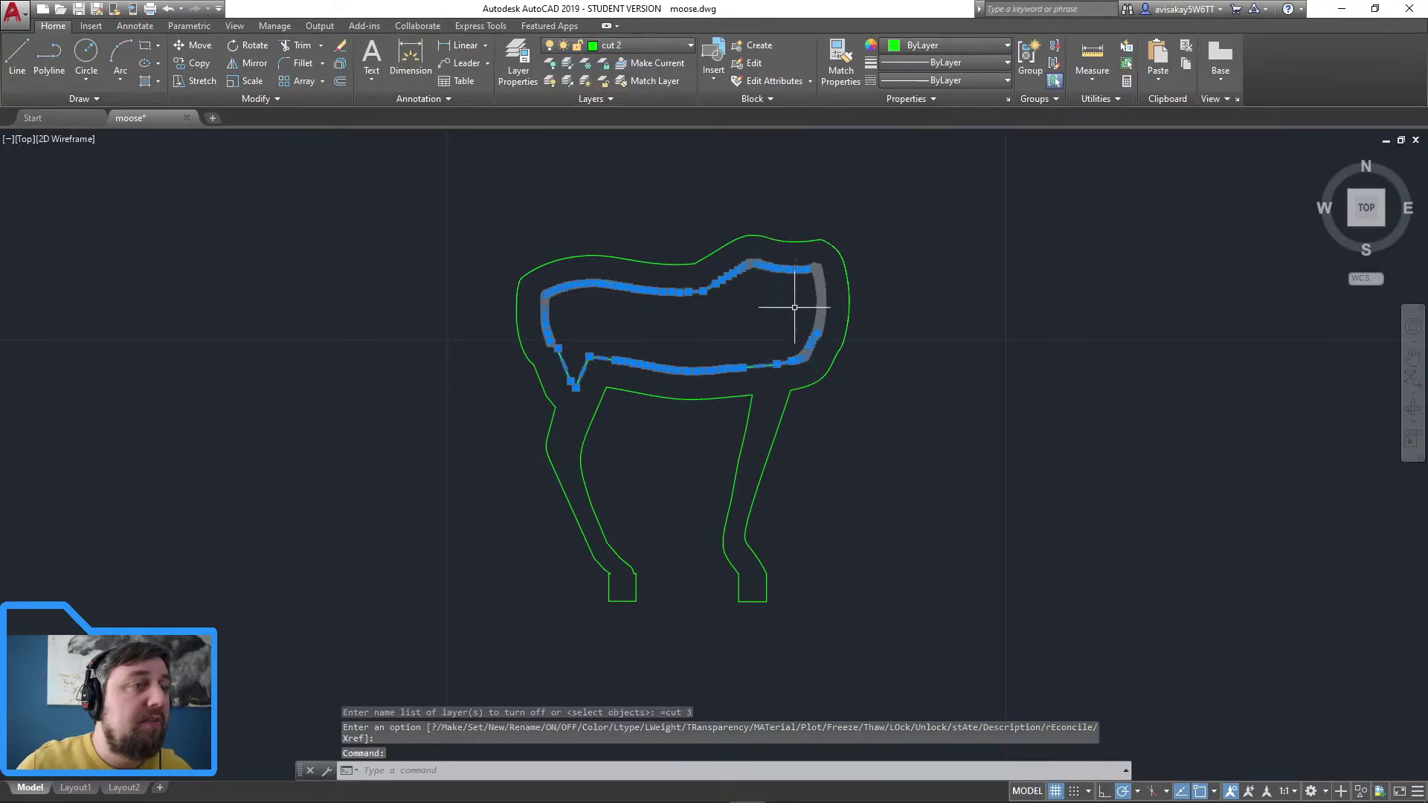
{"action": "key", "text": "Escape"}
{"action": "left_click", "coordinate": [845, 319]}
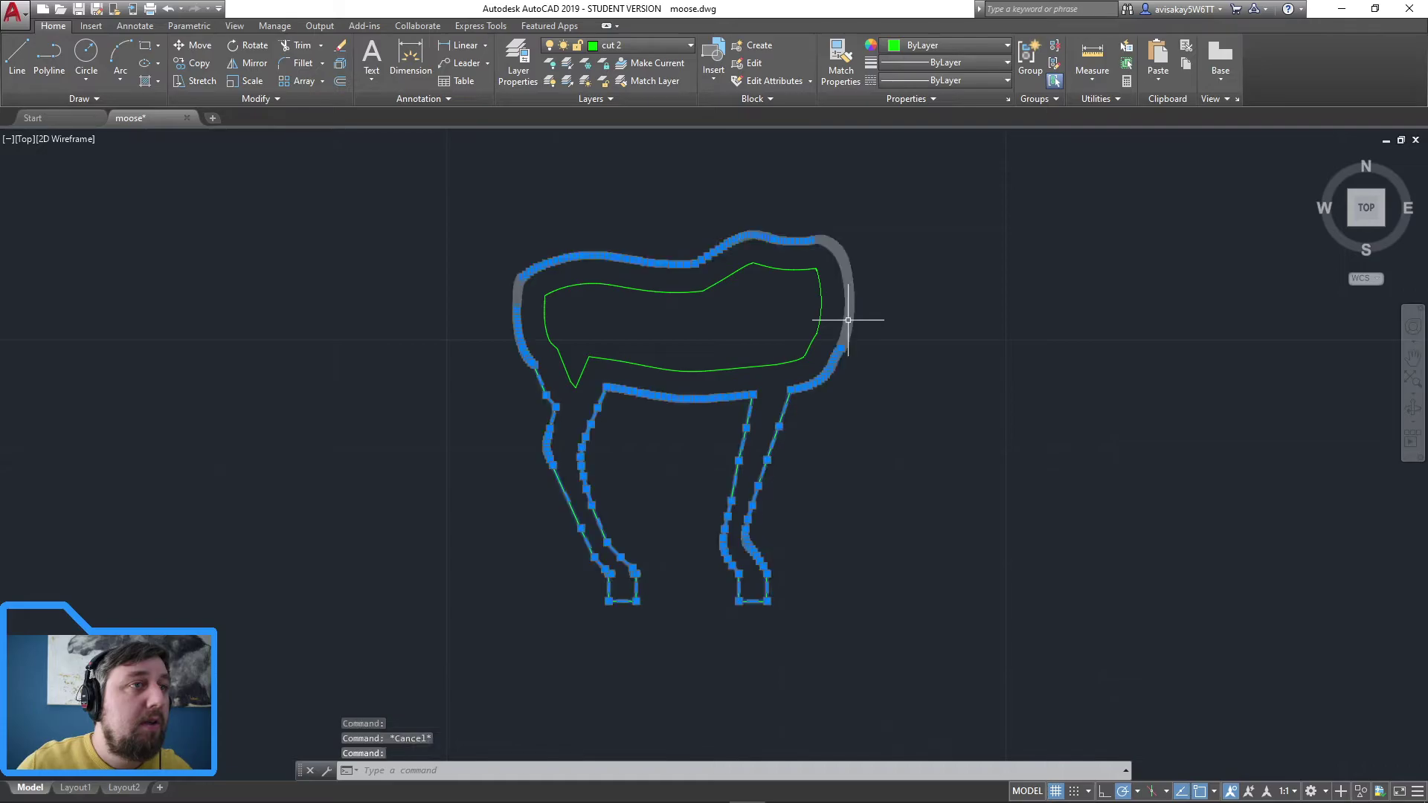
{"action": "key", "text": "Escape"}
{"action": "scroll", "coordinate": [807, 291], "scroll_direction": "up", "scroll_amount": 2}
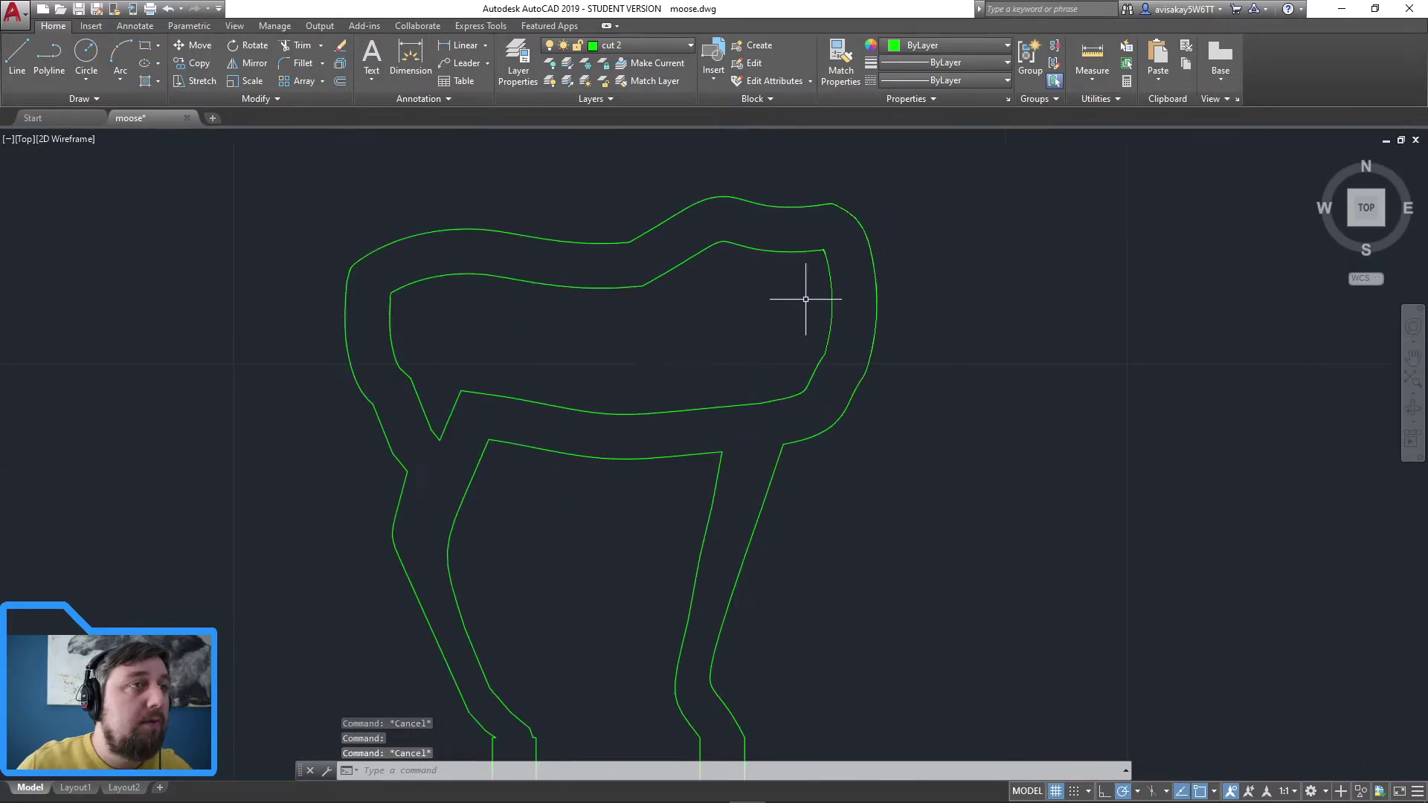
{"action": "left_click", "coordinate": [833, 296]}
{"action": "mouse_move", "coordinate": [833, 297]}
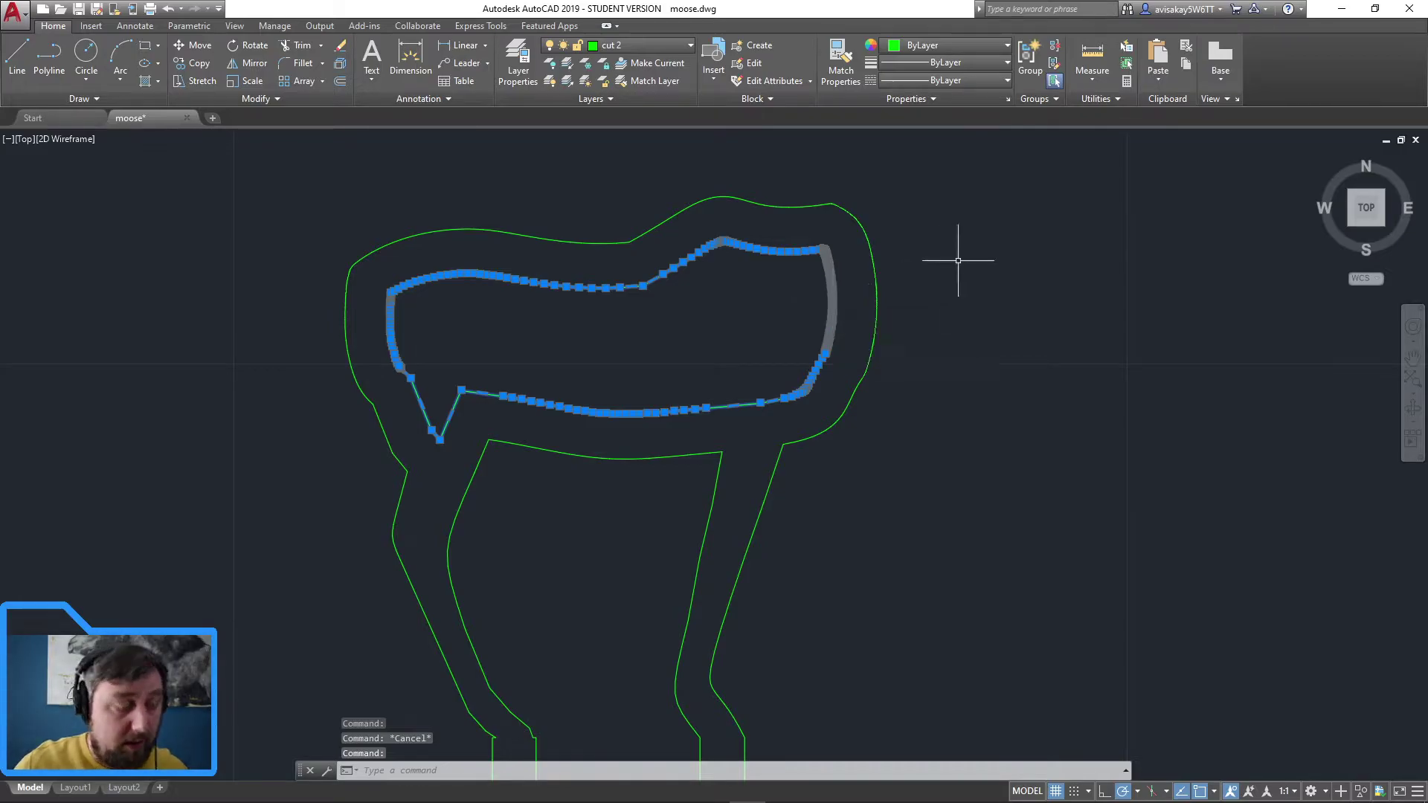
Step: Explode the inner outline with X and erase its right and bottom segments
{"action": "type", "text": "x"}
{"action": "key", "text": "Return"}
{"action": "mouse_move", "coordinate": [852, 327]}
{"action": "left_mouse_down"}
{"action": "mouse_move", "coordinate": [838, 337]}
{"action": "mouse_move", "coordinate": [788, 290]}
{"action": "mouse_move", "coordinate": [768, 292]}
{"action": "mouse_move", "coordinate": [774, 360]}
{"action": "left_mouse_up"}
{"action": "key", "text": "Delete"}
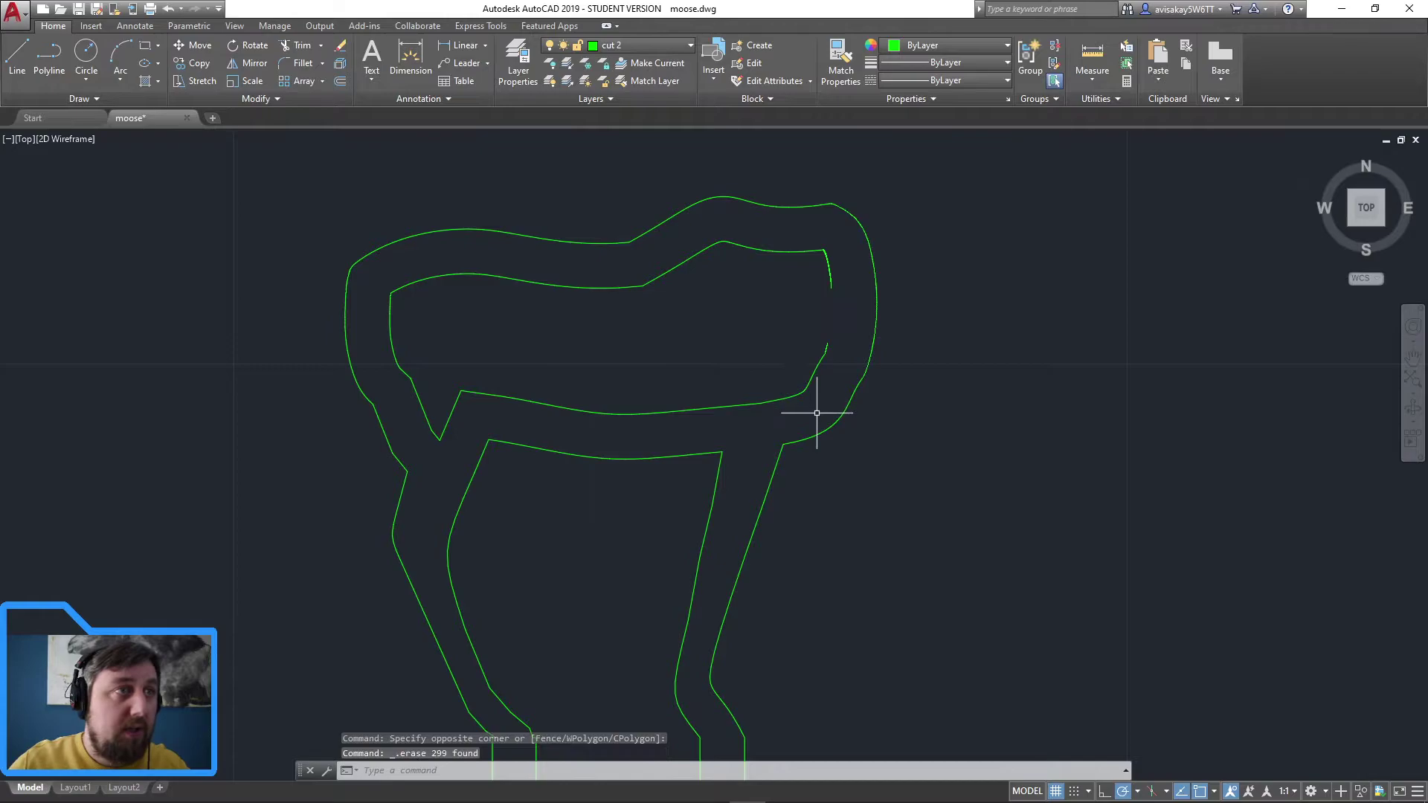
{"action": "left_click", "coordinate": [819, 413]}
{"action": "left_click", "coordinate": [430, 367]}
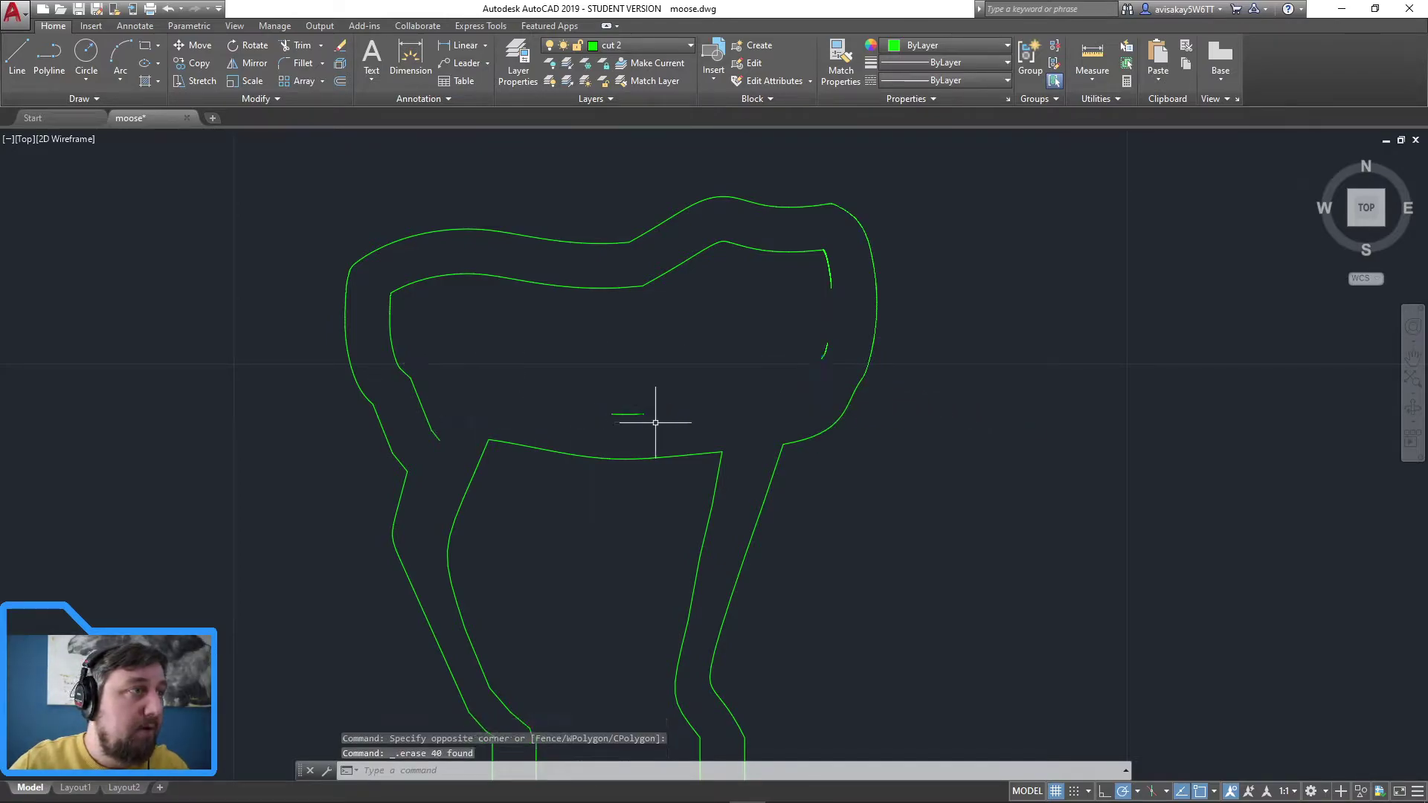
{"action": "key", "text": "Delete"}
Step: Erase the left-side segments of the inner outline, including its small left end
{"action": "left_click", "coordinate": [449, 446]}
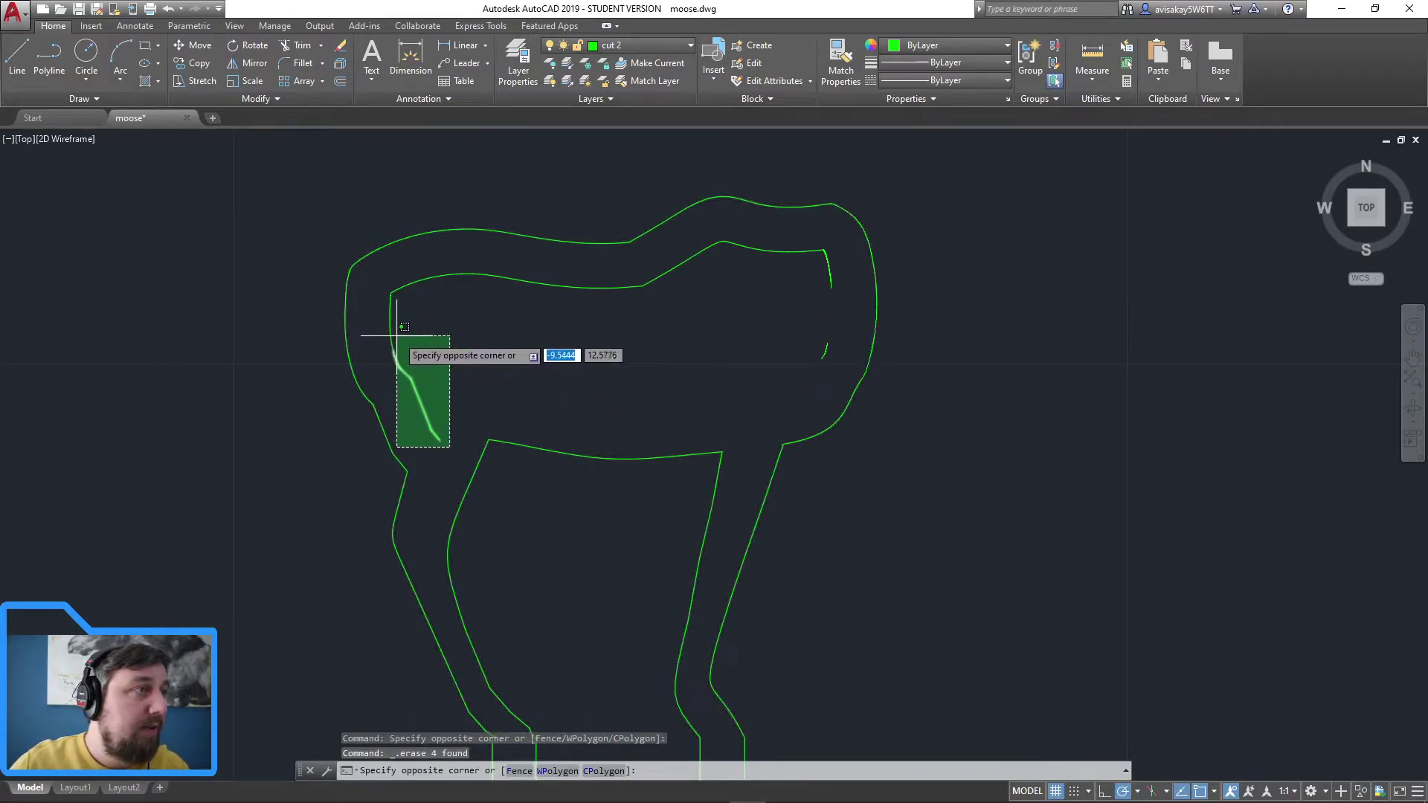
{"action": "left_click", "coordinate": [389, 332]}
{"action": "key", "text": "Delete"}
{"action": "left_click", "coordinate": [406, 367]}
{"action": "left_click", "coordinate": [382, 317]}
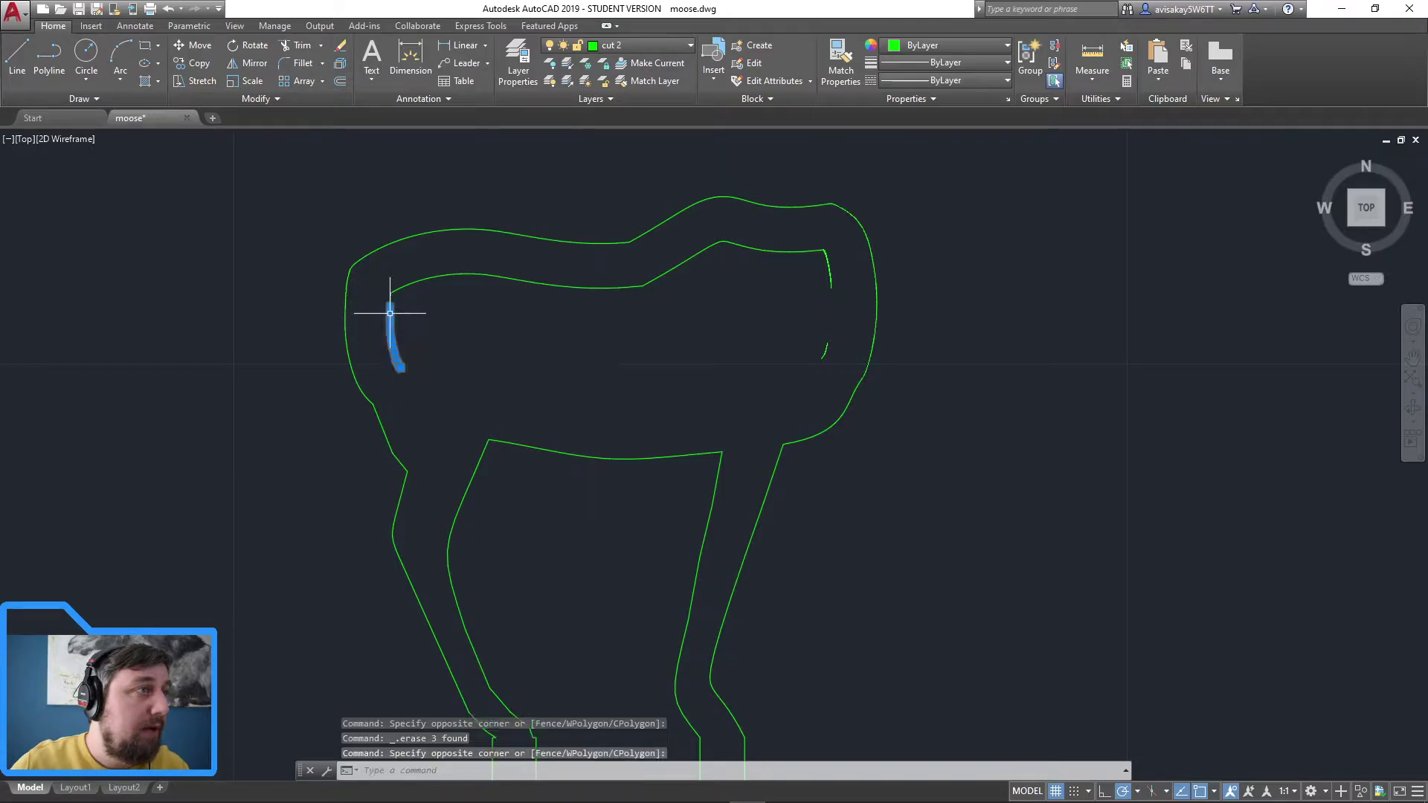
{"action": "key", "text": "Delete"}
{"action": "left_click", "coordinate": [393, 296]}
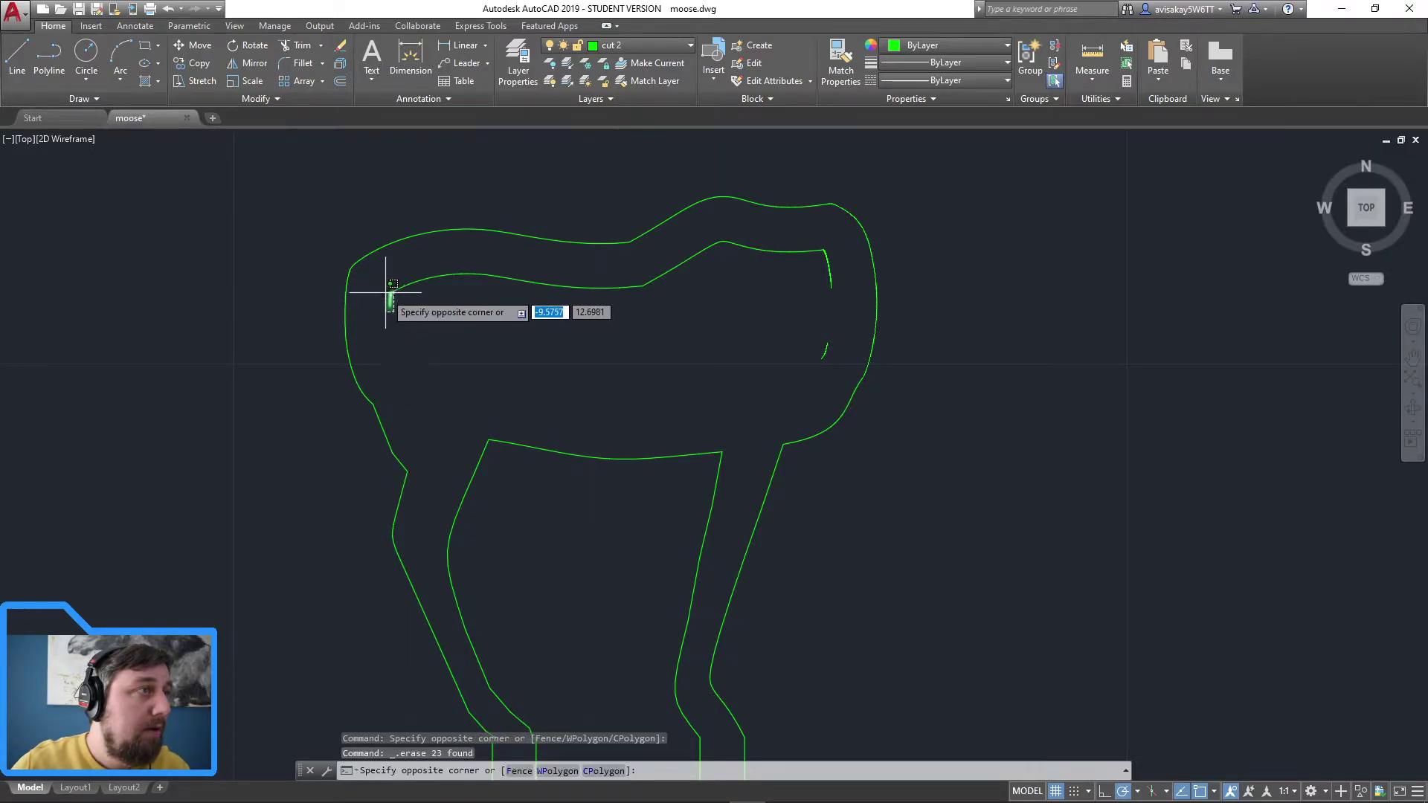
{"action": "left_click", "coordinate": [387, 302]}
{"action": "key", "text": "Delete"}
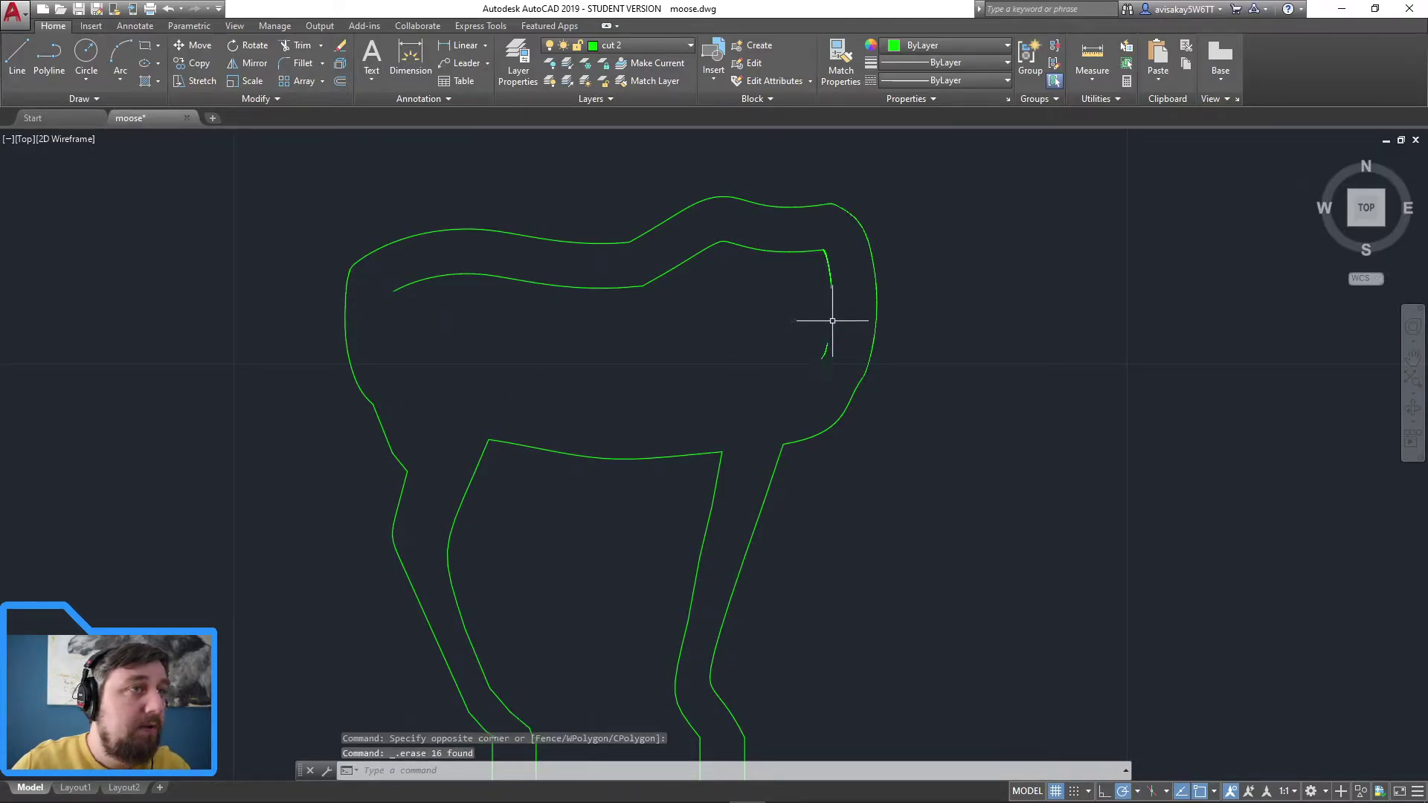
Step: Erase the small right segment and the curve end near the head
{"action": "left_click", "coordinate": [836, 372]}
{"action": "left_click", "coordinate": [823, 319]}
{"action": "key", "text": "Delete"}
{"action": "left_click", "coordinate": [838, 306]}
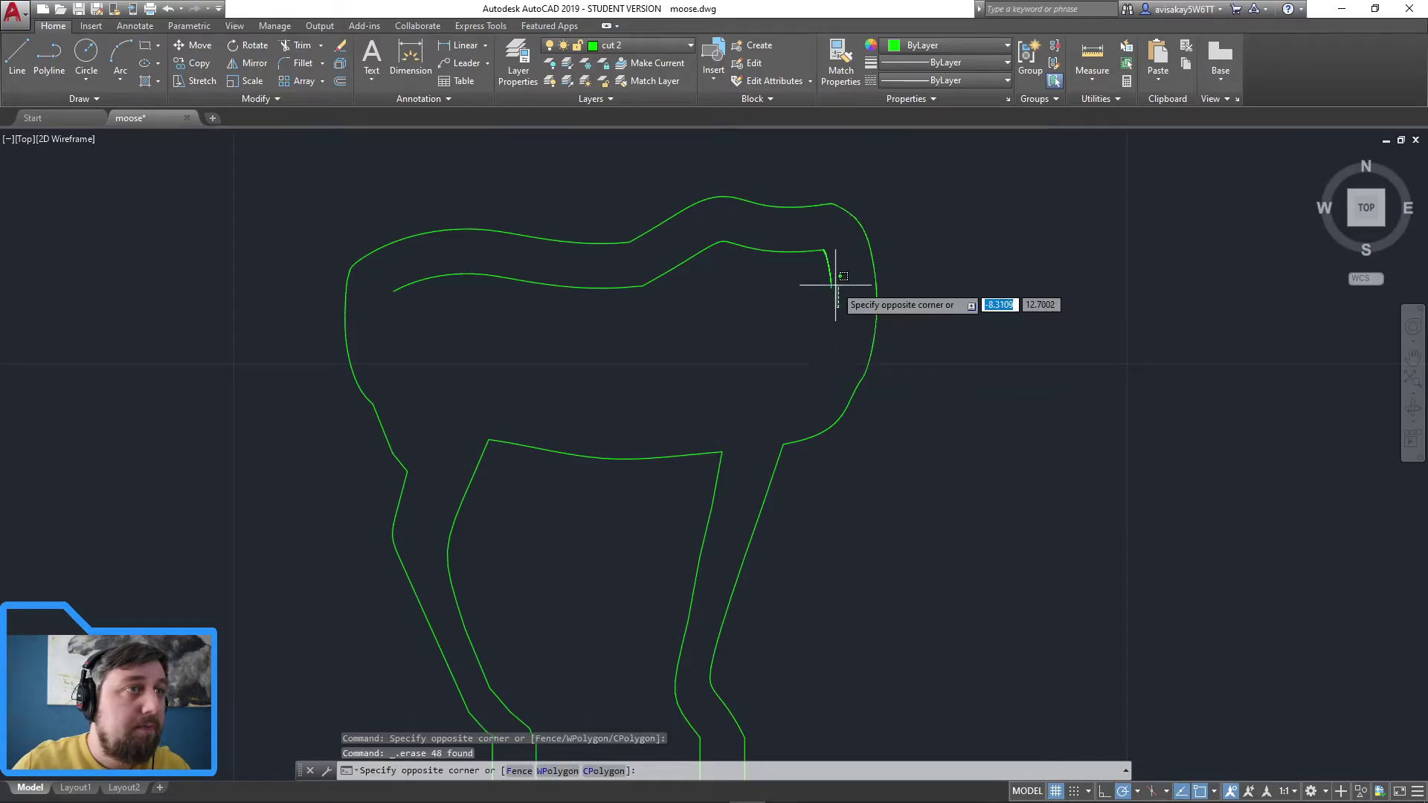
{"action": "left_click", "coordinate": [824, 249]}
{"action": "key", "text": "Delete"}
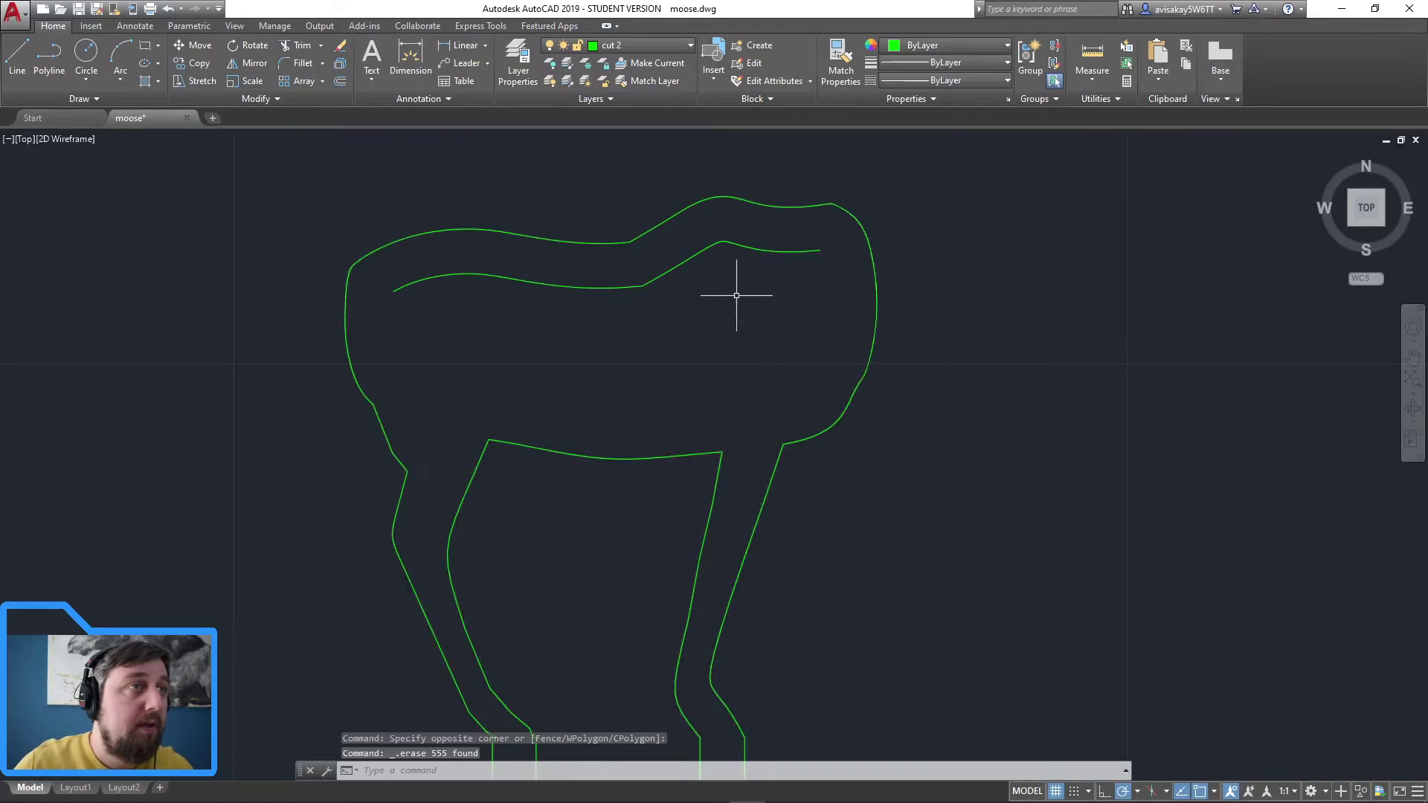
Step: Draw a polyline from the inner curve's left end down to the outer outline
{"action": "scroll", "coordinate": [721, 292], "scroll_direction": "up", "scroll_amount": 2}
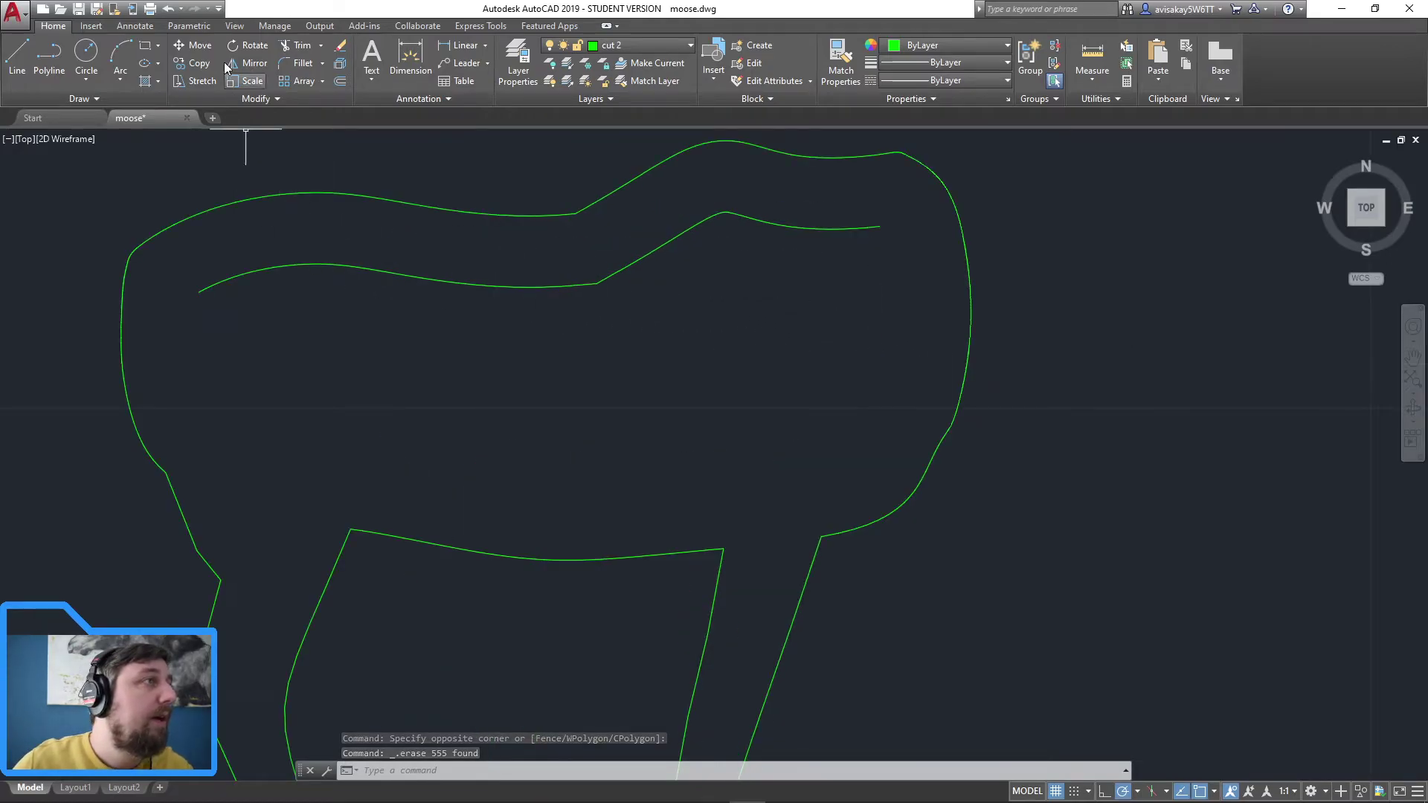
{"action": "left_click", "coordinate": [49, 54]}
{"action": "left_click", "coordinate": [199, 292]}
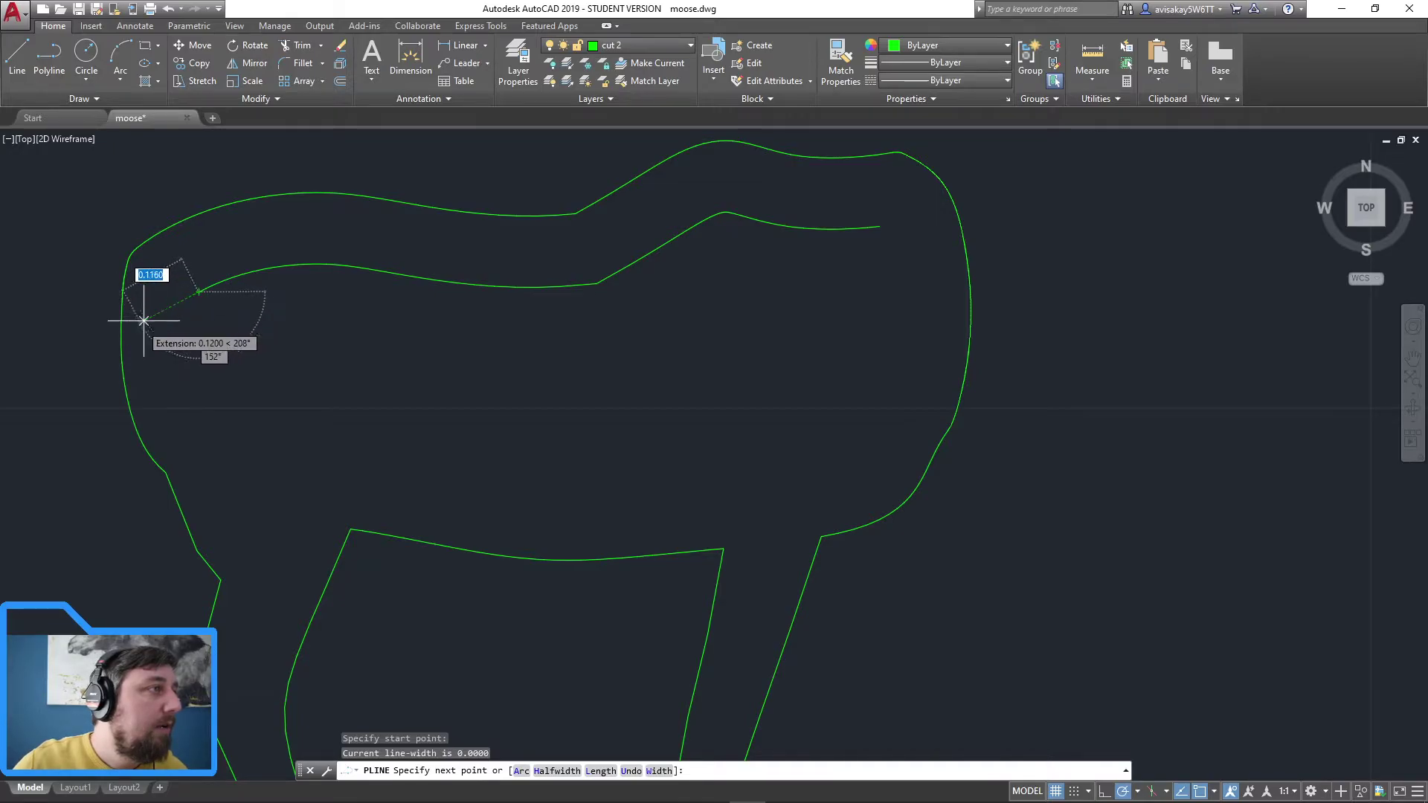
{"action": "left_click", "coordinate": [159, 312]}
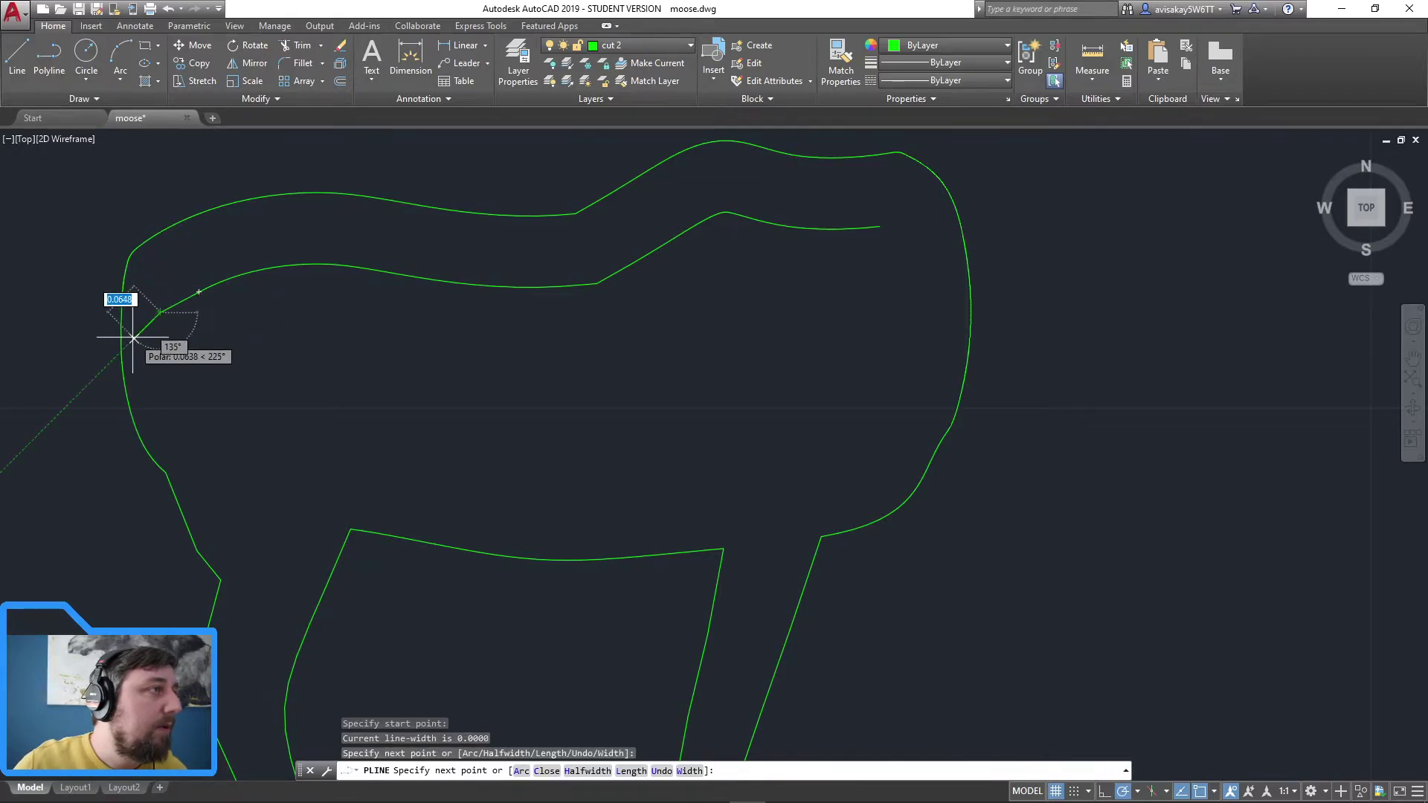
{"action": "left_click", "coordinate": [132, 340]}
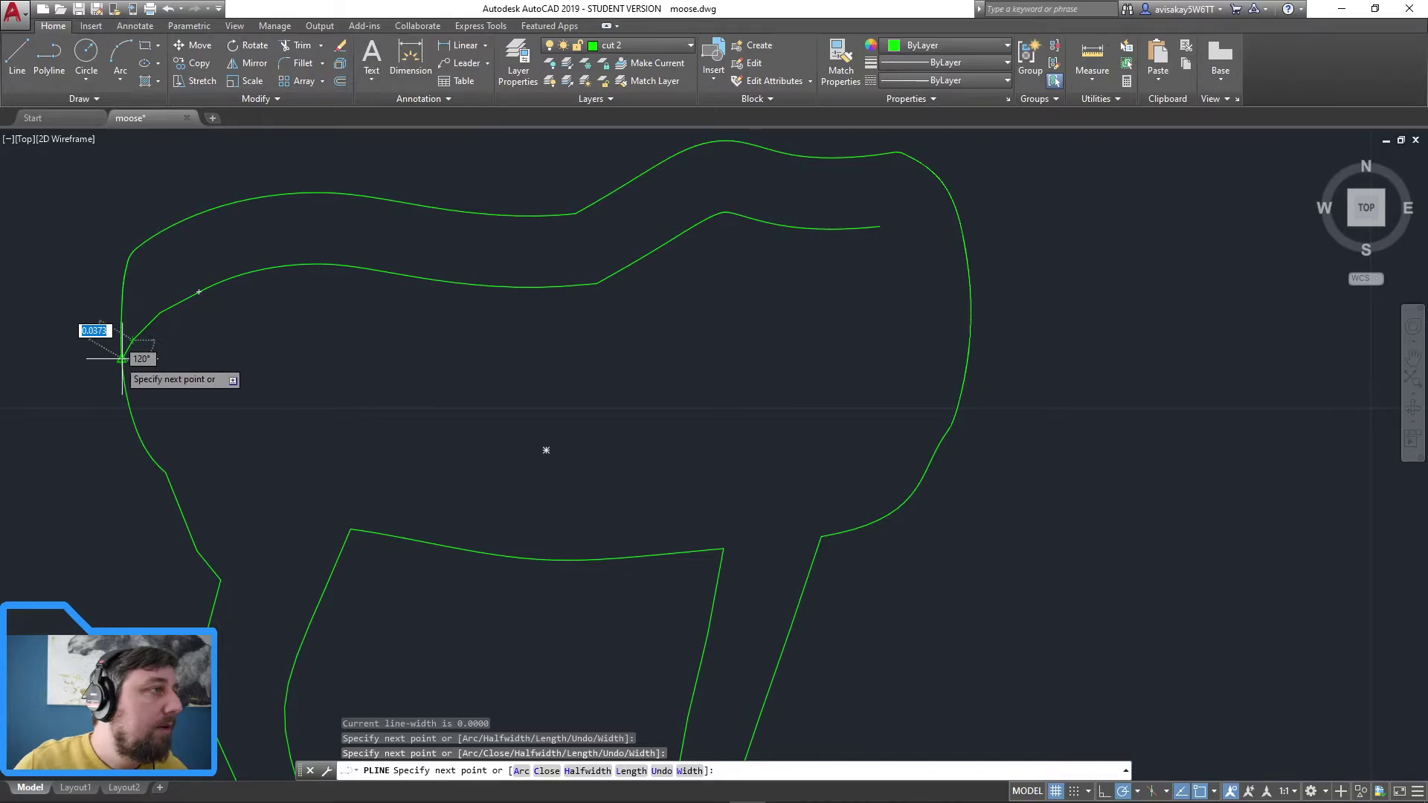
{"action": "left_click", "coordinate": [121, 359]}
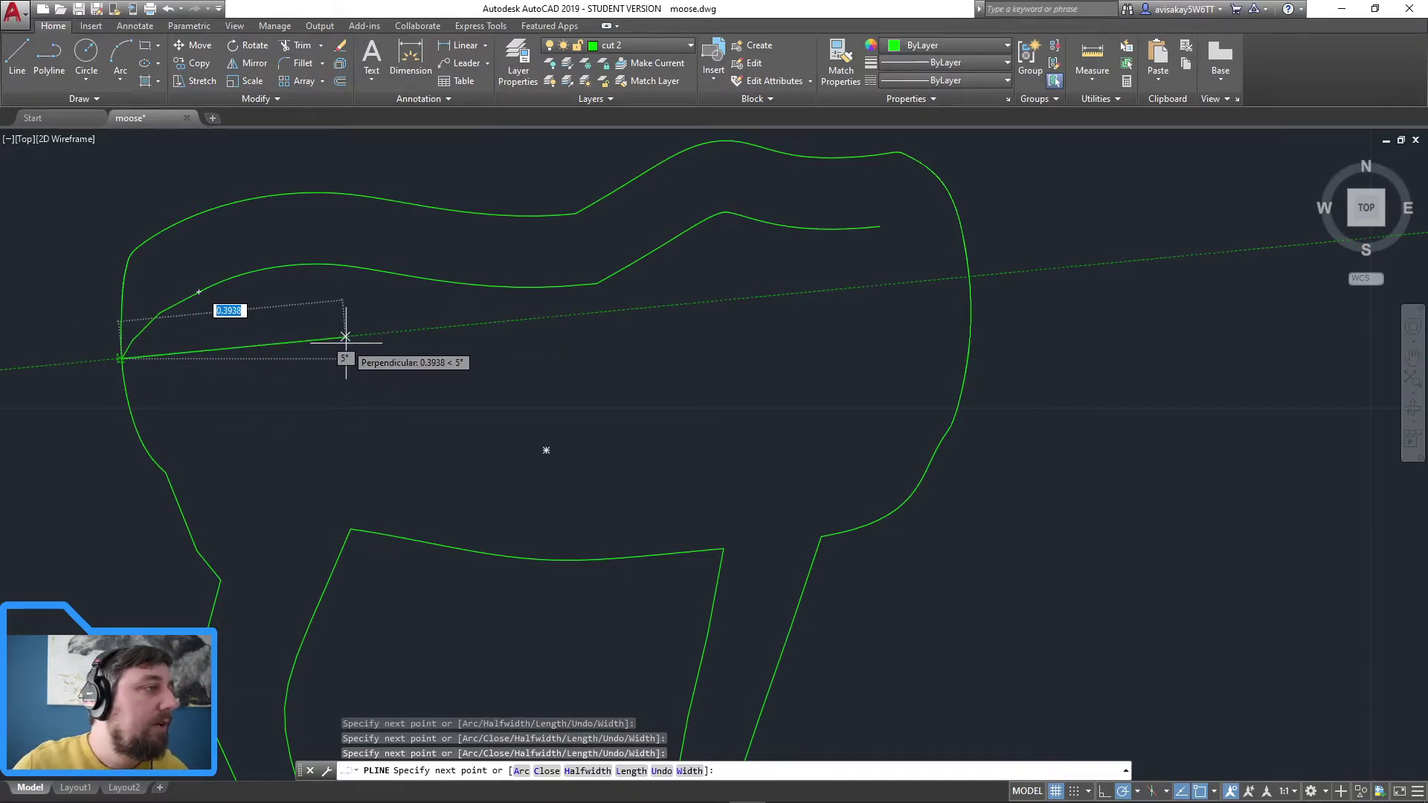
{"action": "key", "text": "Escape"}
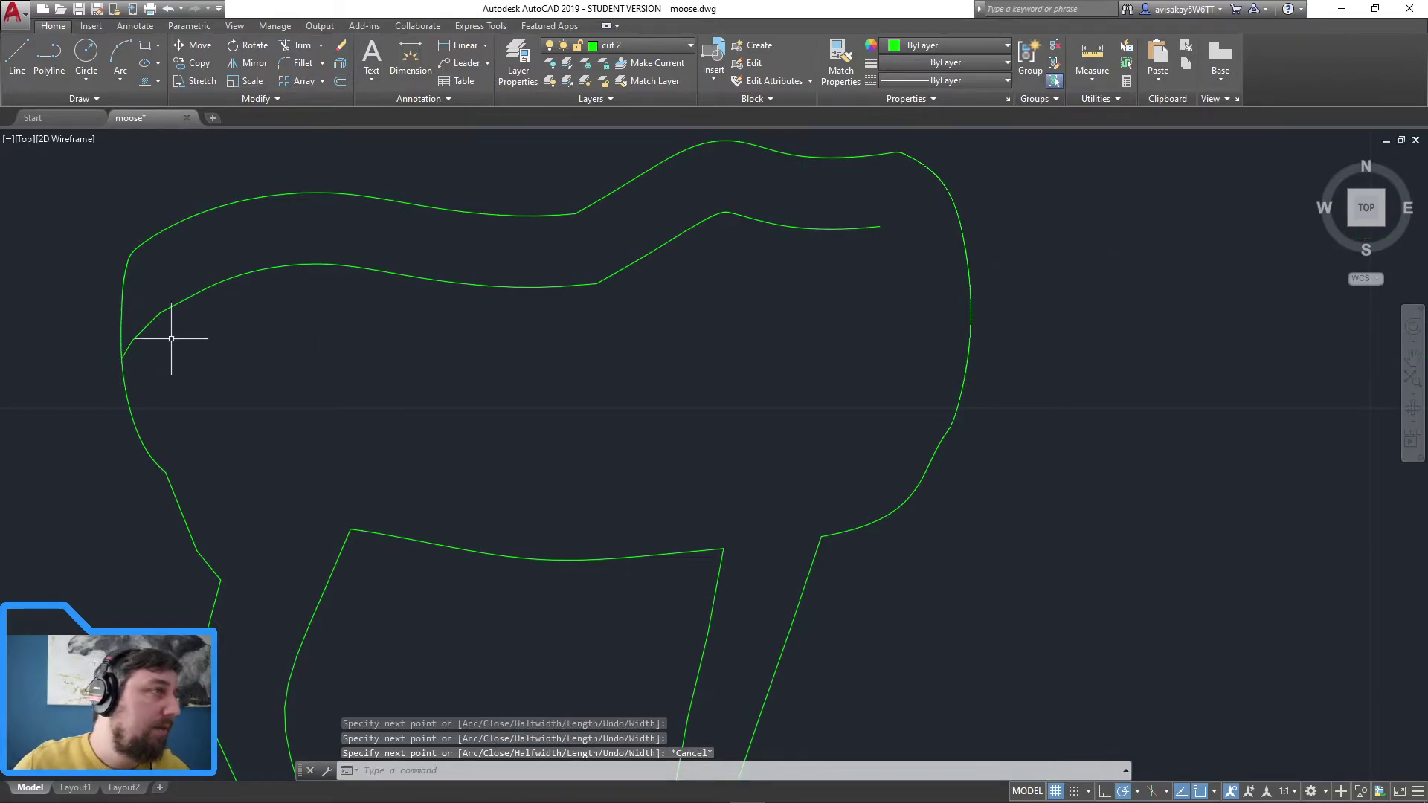
Step: Spline-fit the left connecting polyline into a smooth curve
{"action": "left_click", "coordinate": [153, 320]}
{"action": "right_click", "coordinate": [276, 360]}
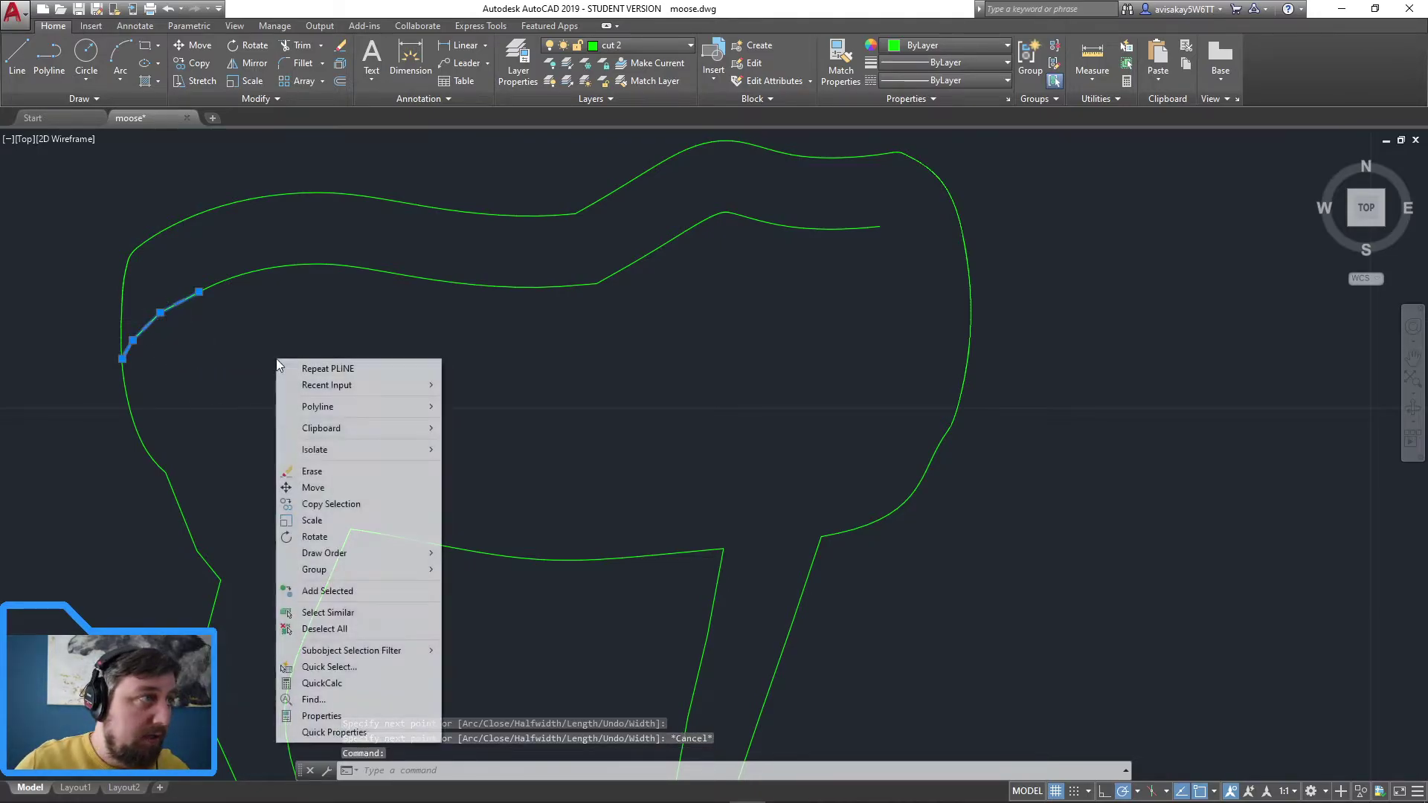
{"action": "mouse_move", "coordinate": [387, 406]}
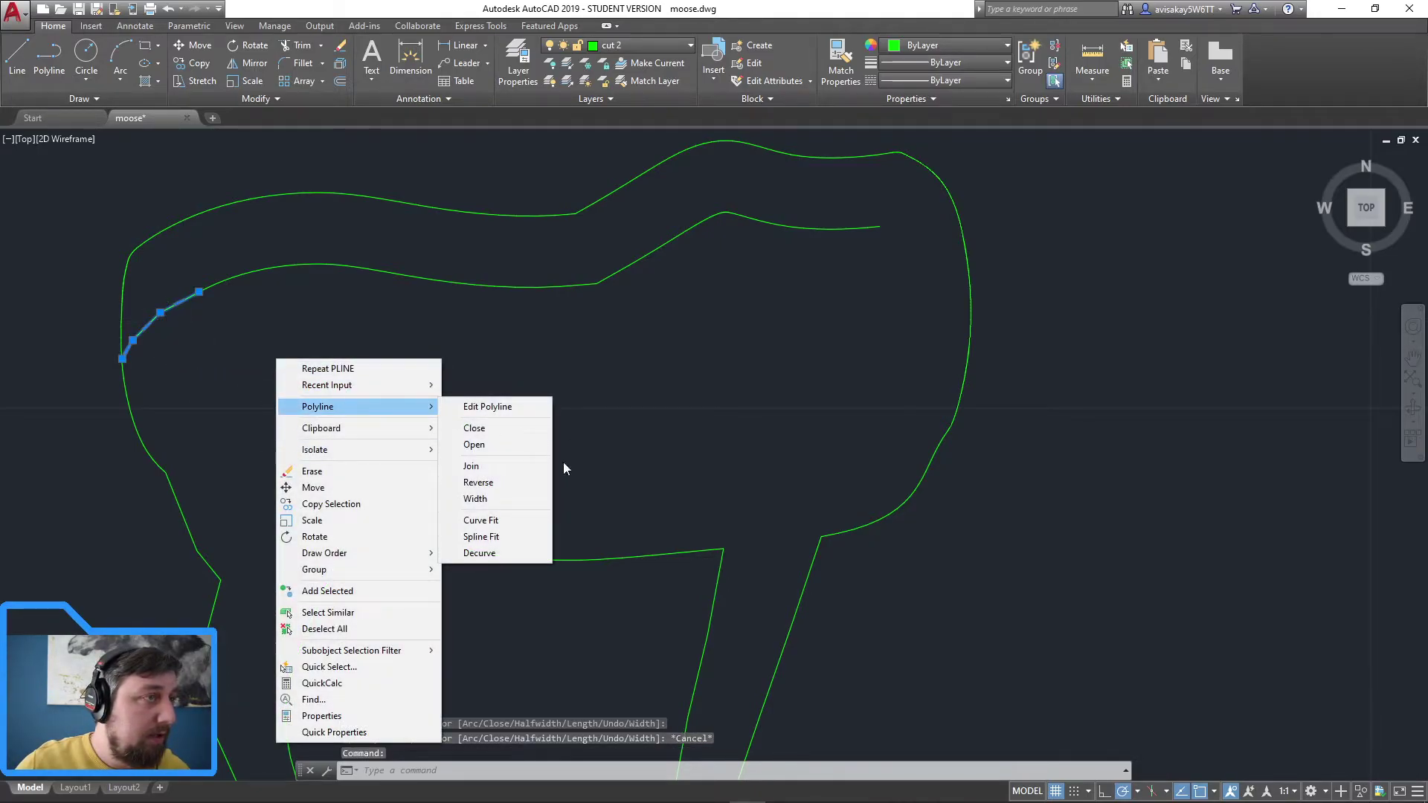
{"action": "left_click", "coordinate": [509, 536]}
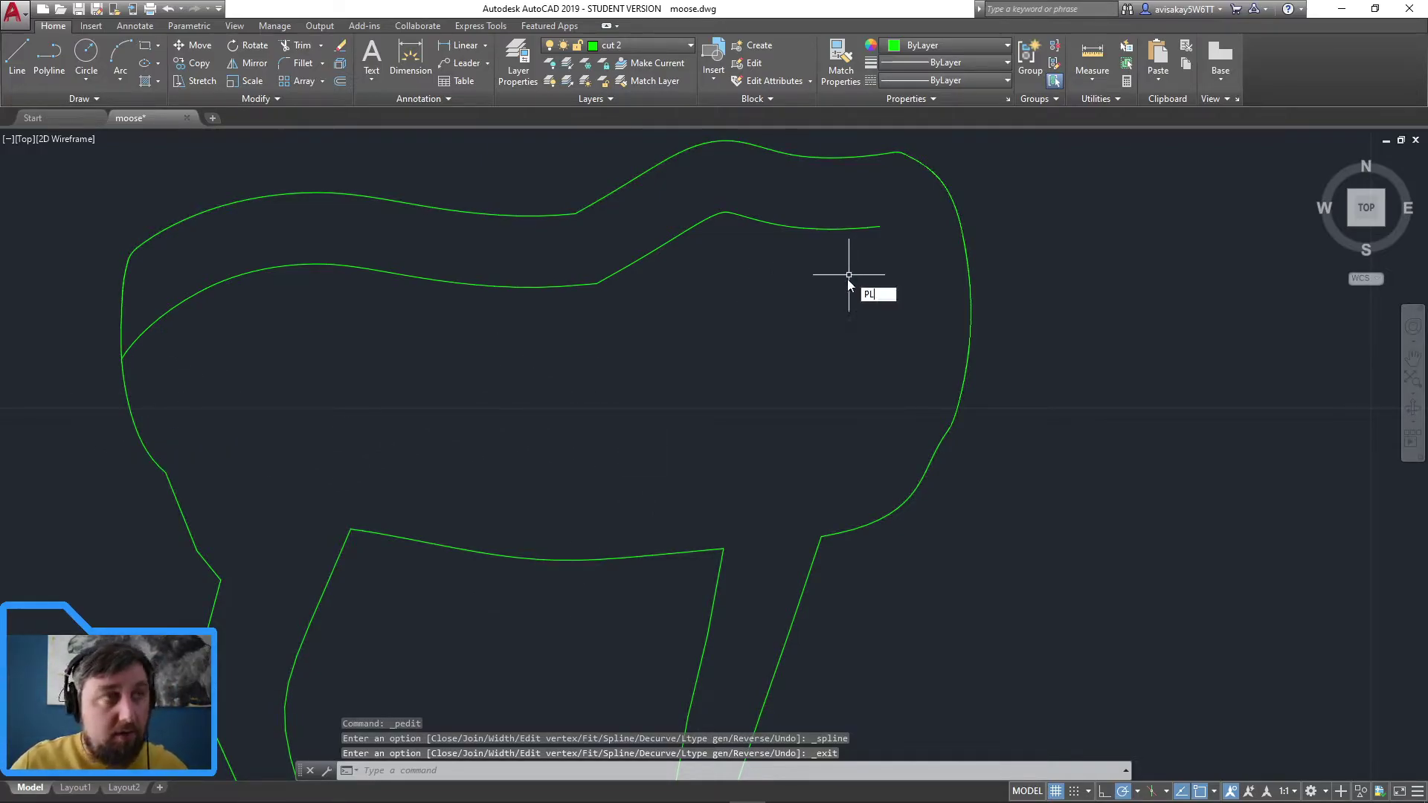
Step: Draw a polyline from the inner curve's right end to the outer outline
{"action": "key", "text": "Return"}
{"action": "left_click", "coordinate": [879, 227]}
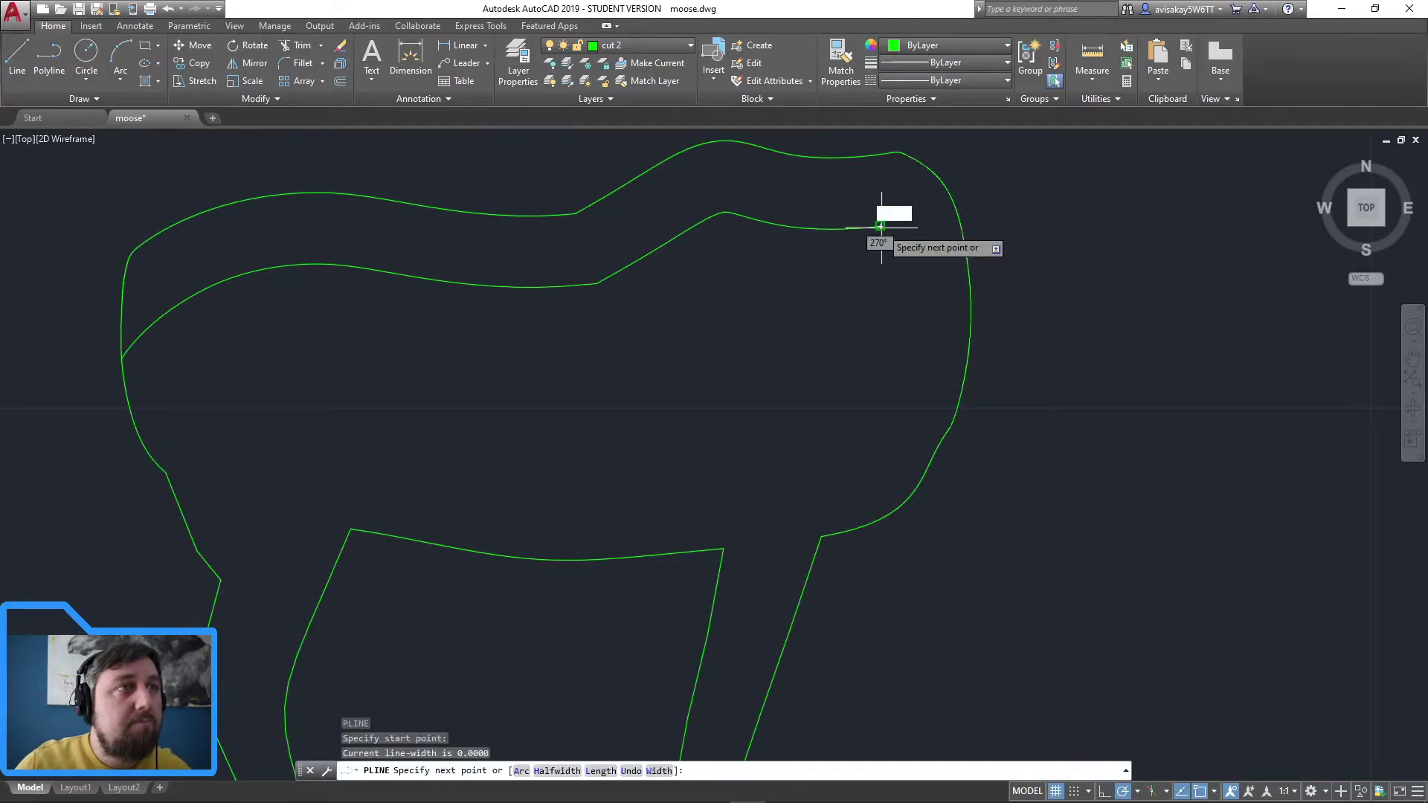
{"action": "left_click", "coordinate": [929, 239]}
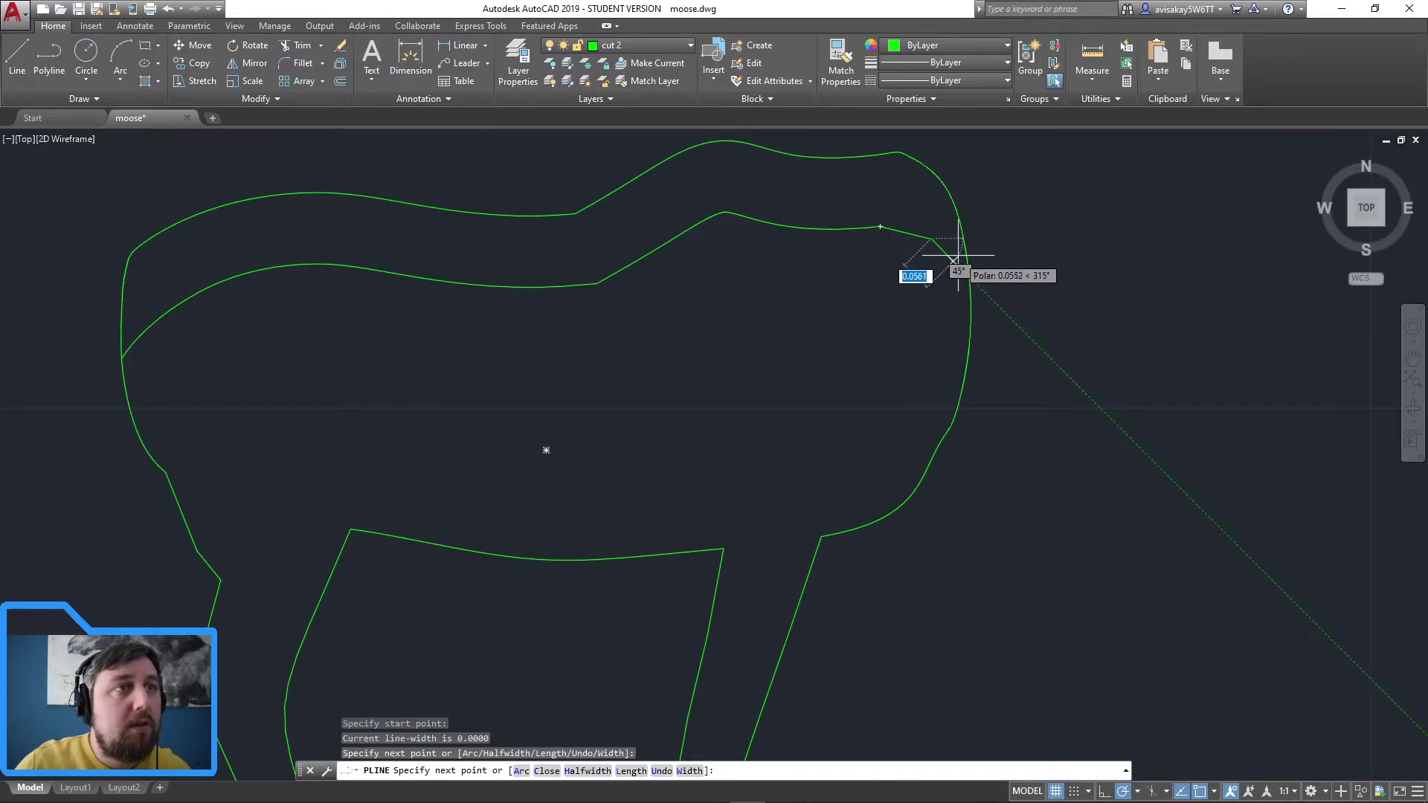
{"action": "scroll", "coordinate": [953, 249], "scroll_direction": "up", "scroll_amount": 6}
{"action": "left_click", "coordinate": [955, 253]}
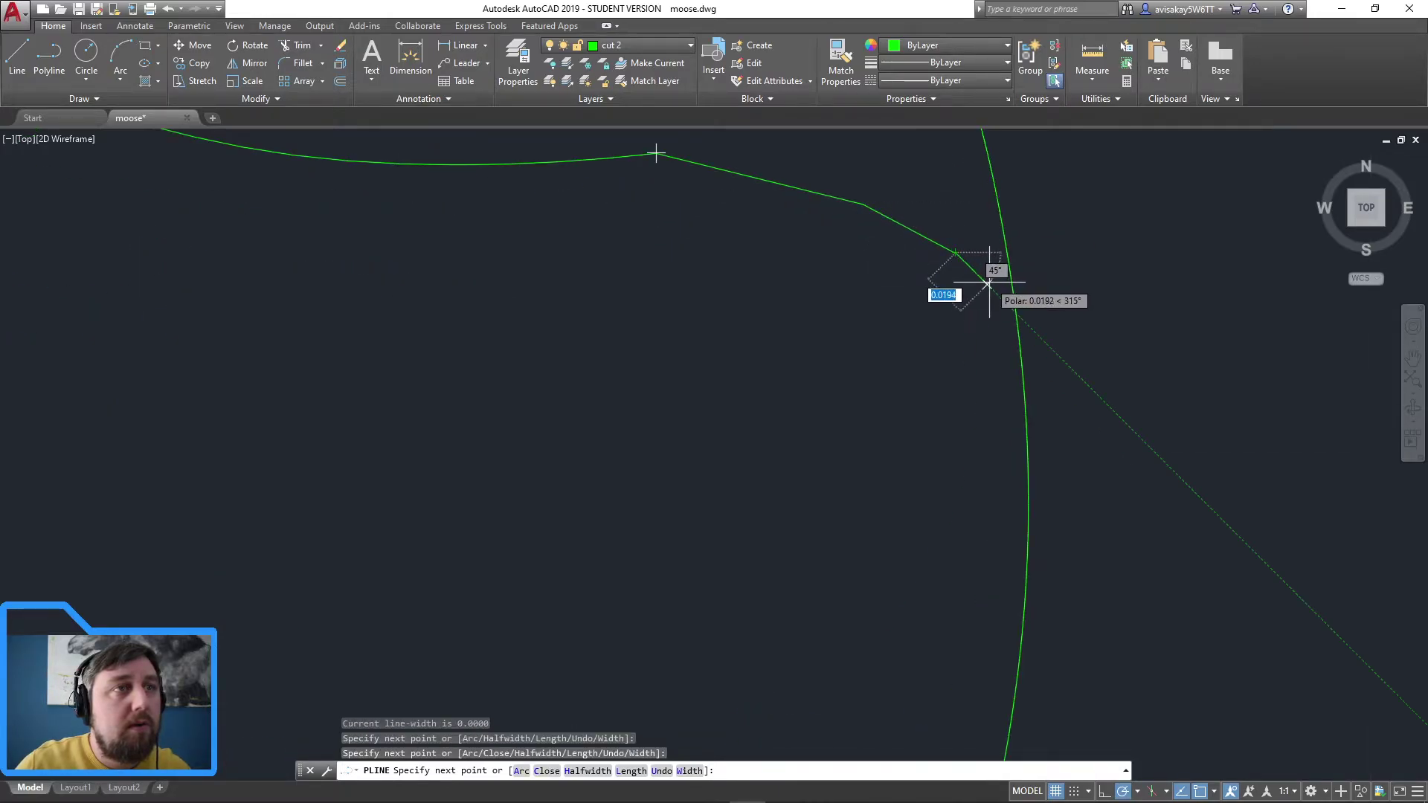
{"action": "left_click", "coordinate": [993, 291]}
{"action": "left_click", "coordinate": [1015, 320]}
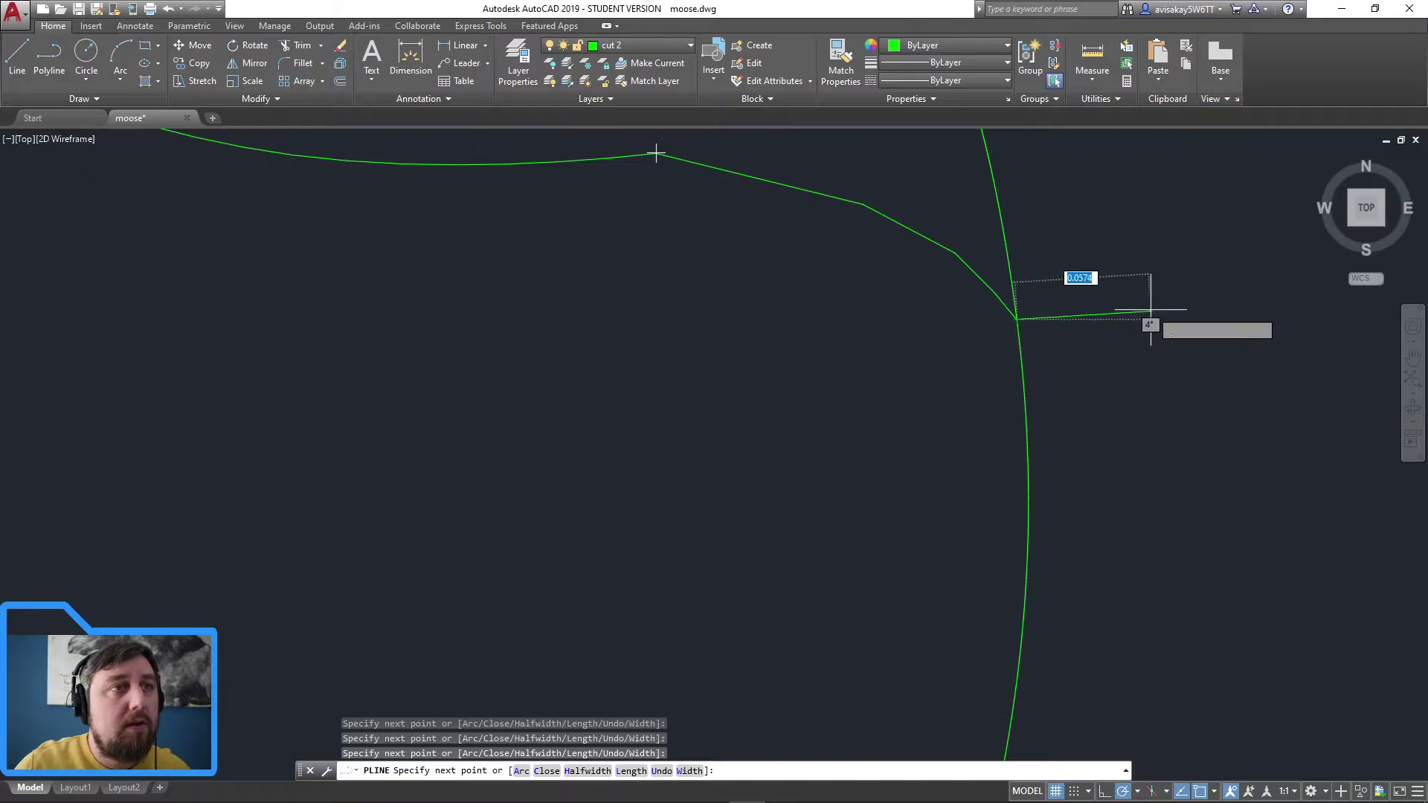
{"action": "key", "text": "Escape"}
Step: Spline-fit the right connecting polyline into a smooth curve
{"action": "left_click", "coordinate": [955, 253]}
{"action": "right_click", "coordinate": [893, 300]}
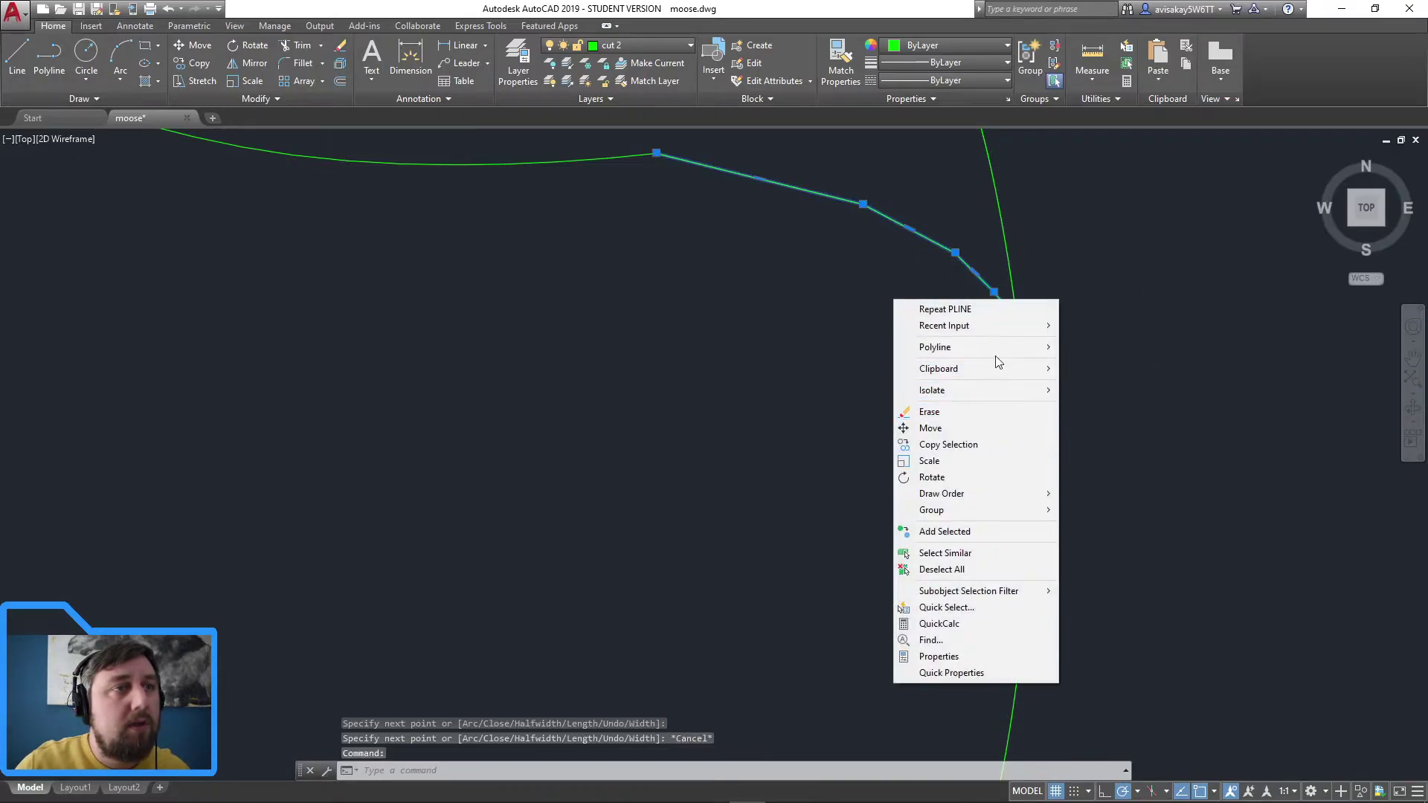
{"action": "mouse_move", "coordinate": [982, 347]}
{"action": "left_click", "coordinate": [1120, 478]}
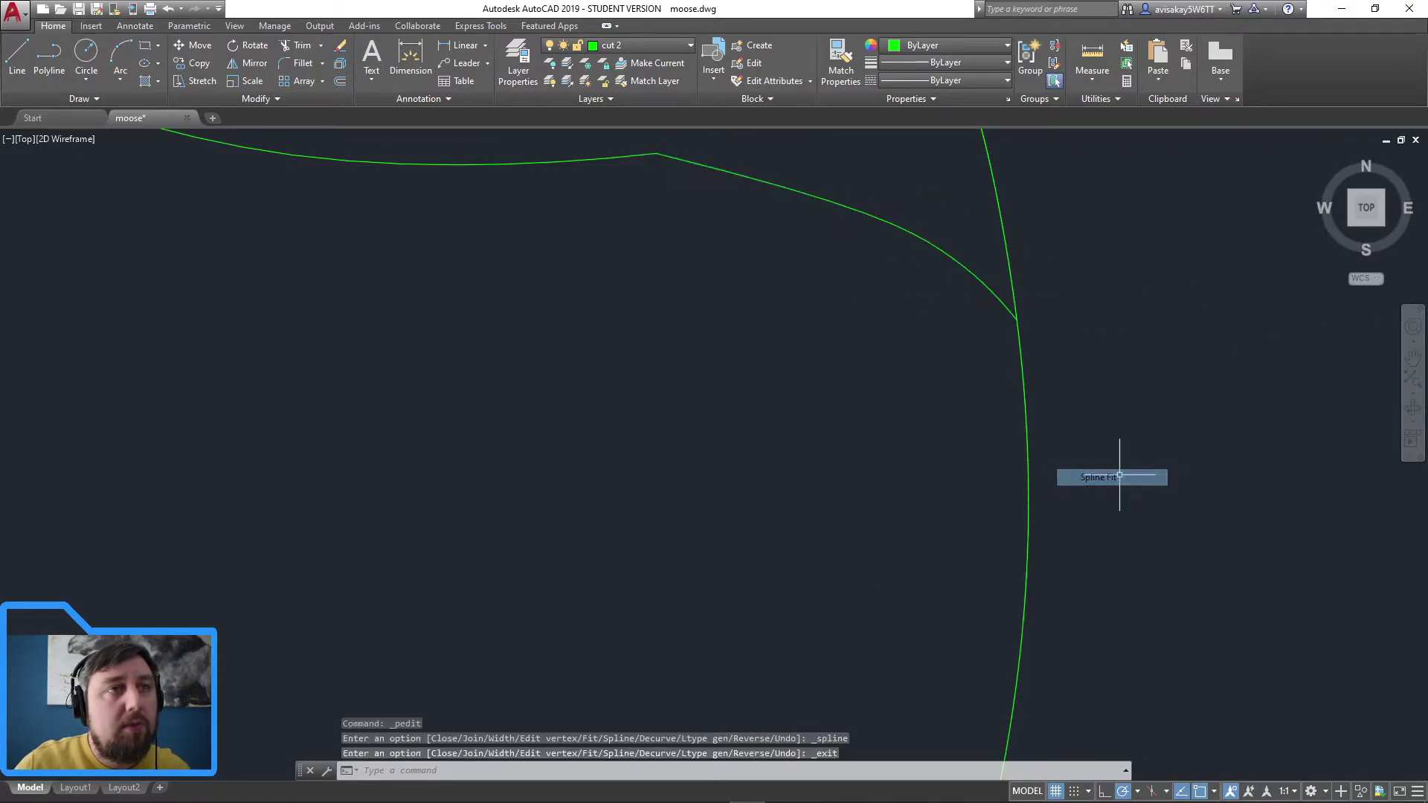
{"action": "scroll", "coordinate": [743, 386], "scroll_direction": "down", "scroll_amount": 5}
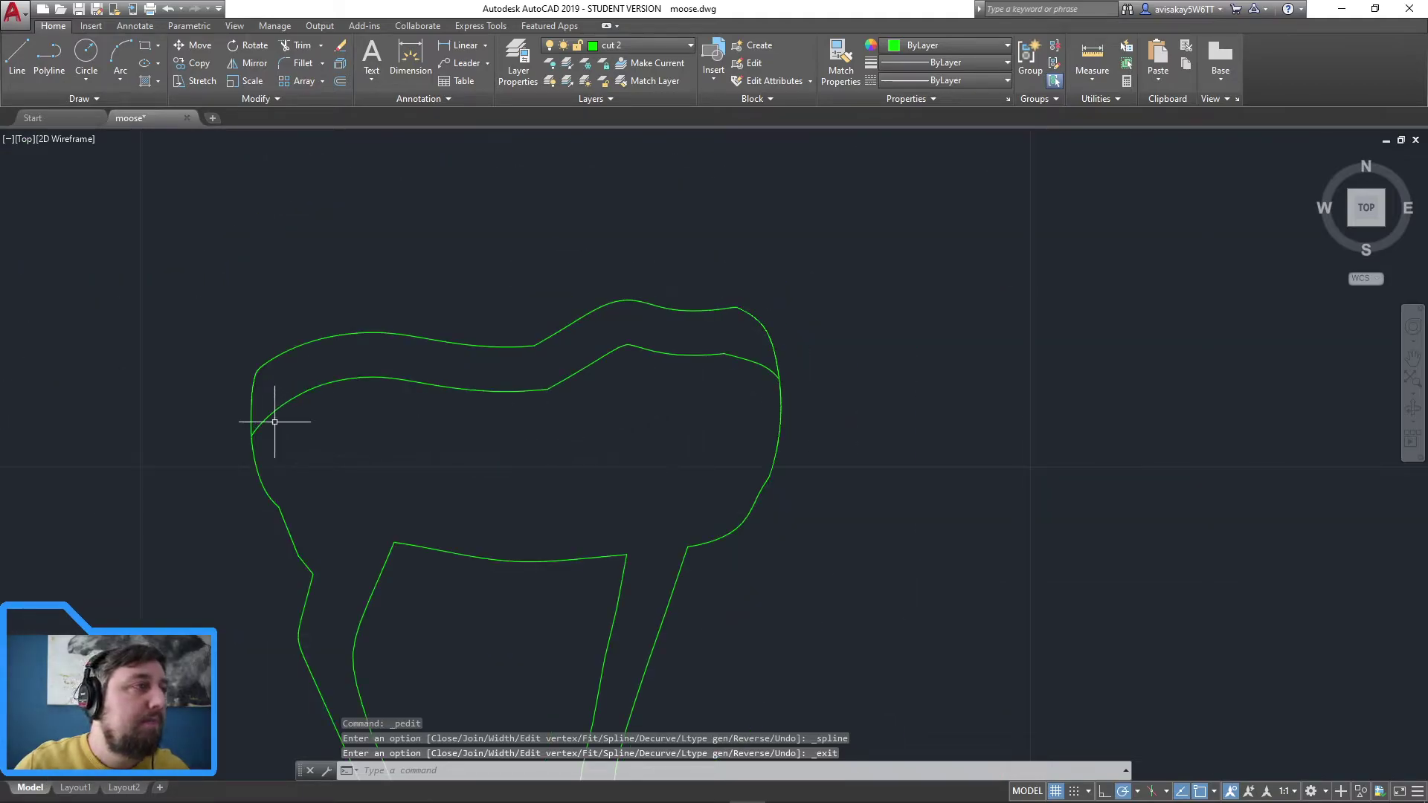
{"action": "left_click", "coordinate": [264, 422]}
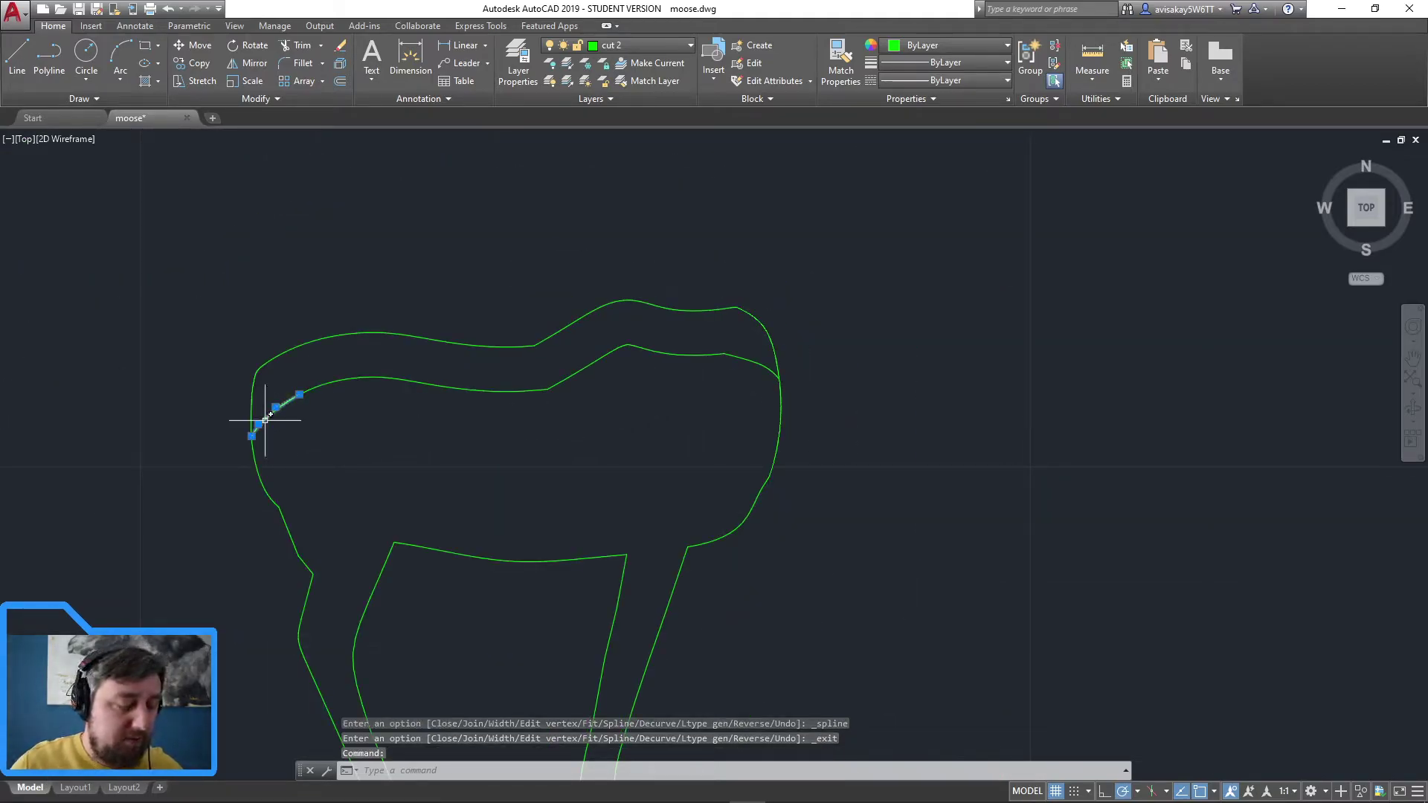
Step: Copy and paste both connector curves off to the side of the moose
{"action": "key", "text": "ctrl+c"}
{"action": "key", "text": "ctrl+v"}
{"action": "left_click", "coordinate": [48, 294]}
{"action": "left_click", "coordinate": [762, 363]}
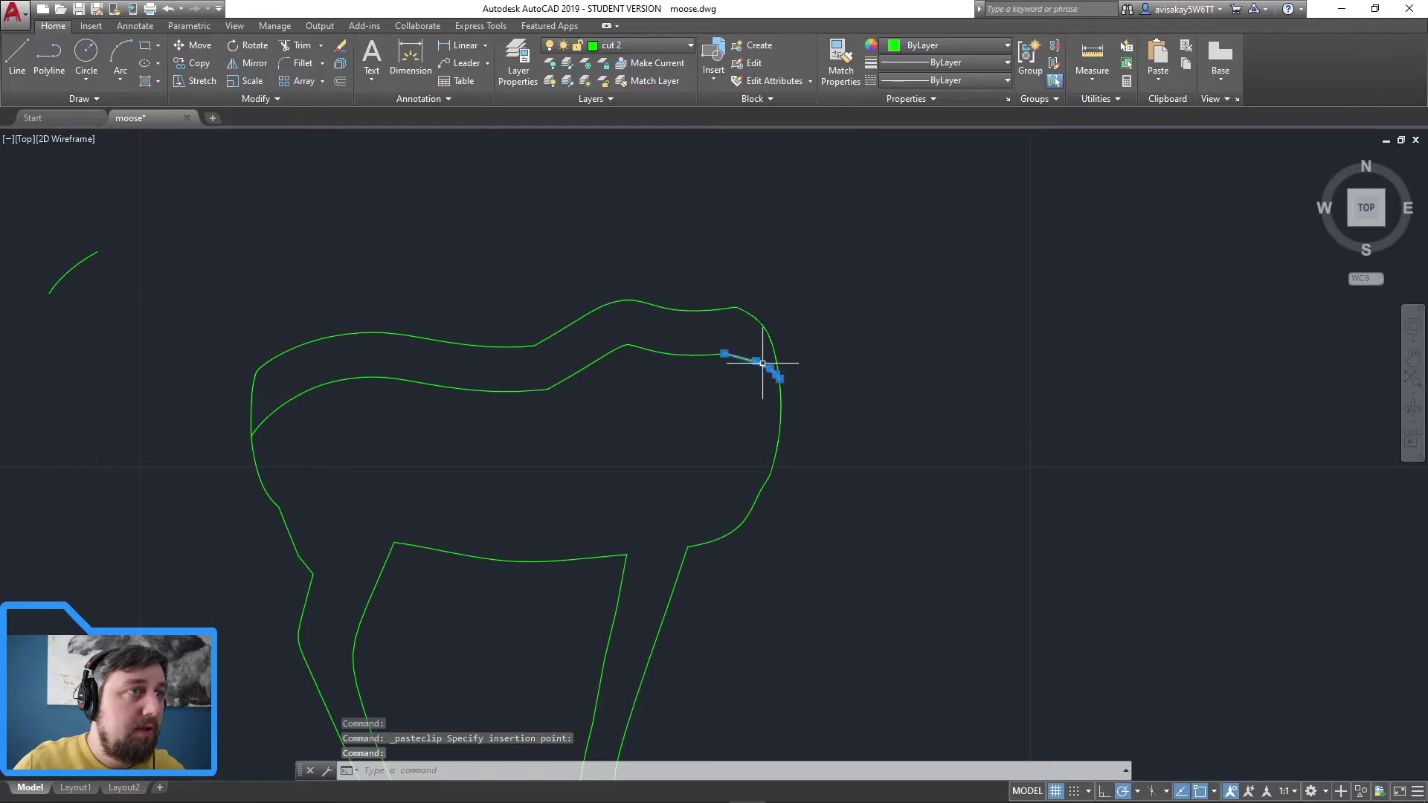
{"action": "key", "text": "ctrl+c"}
{"action": "key", "text": "ctrl+v"}
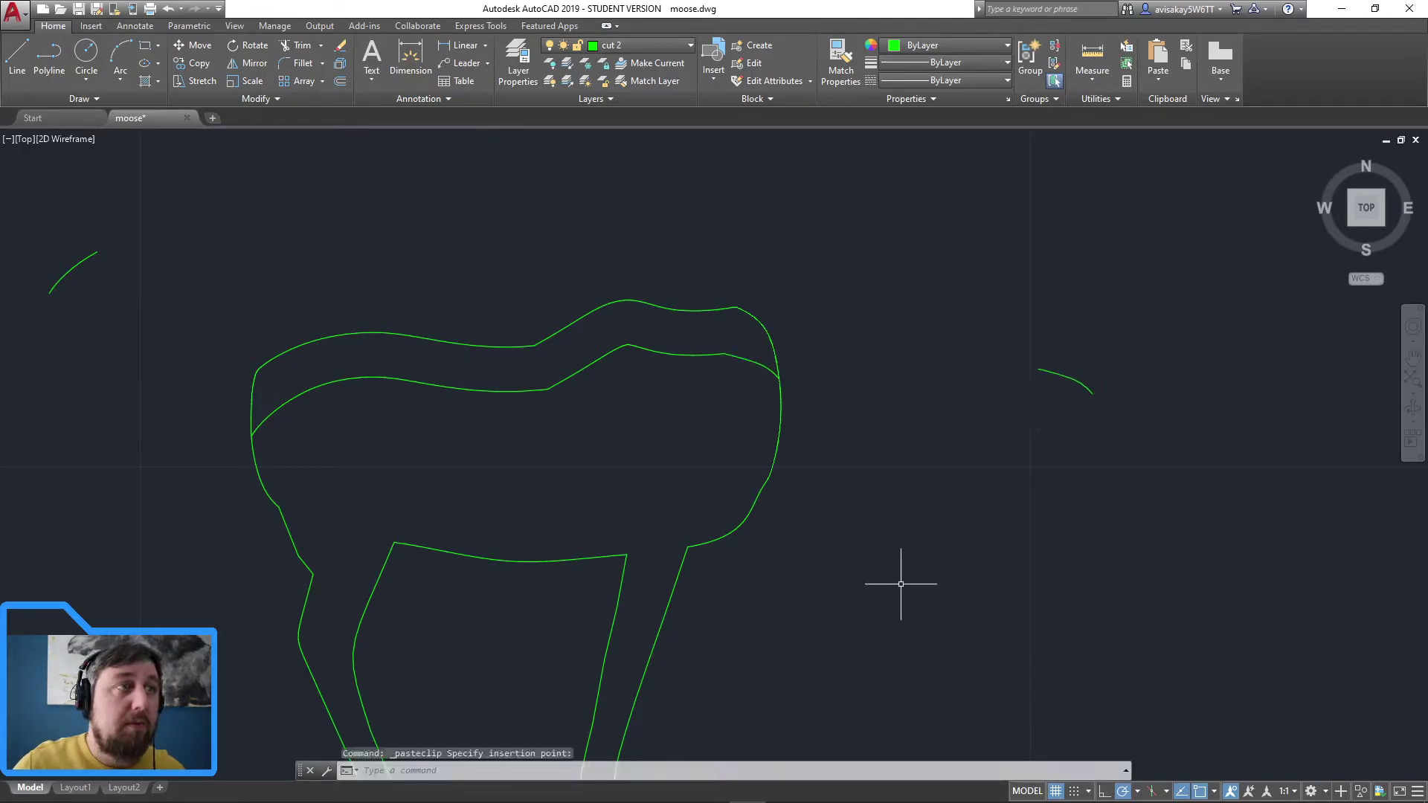
{"action": "left_click", "coordinate": [765, 321]}
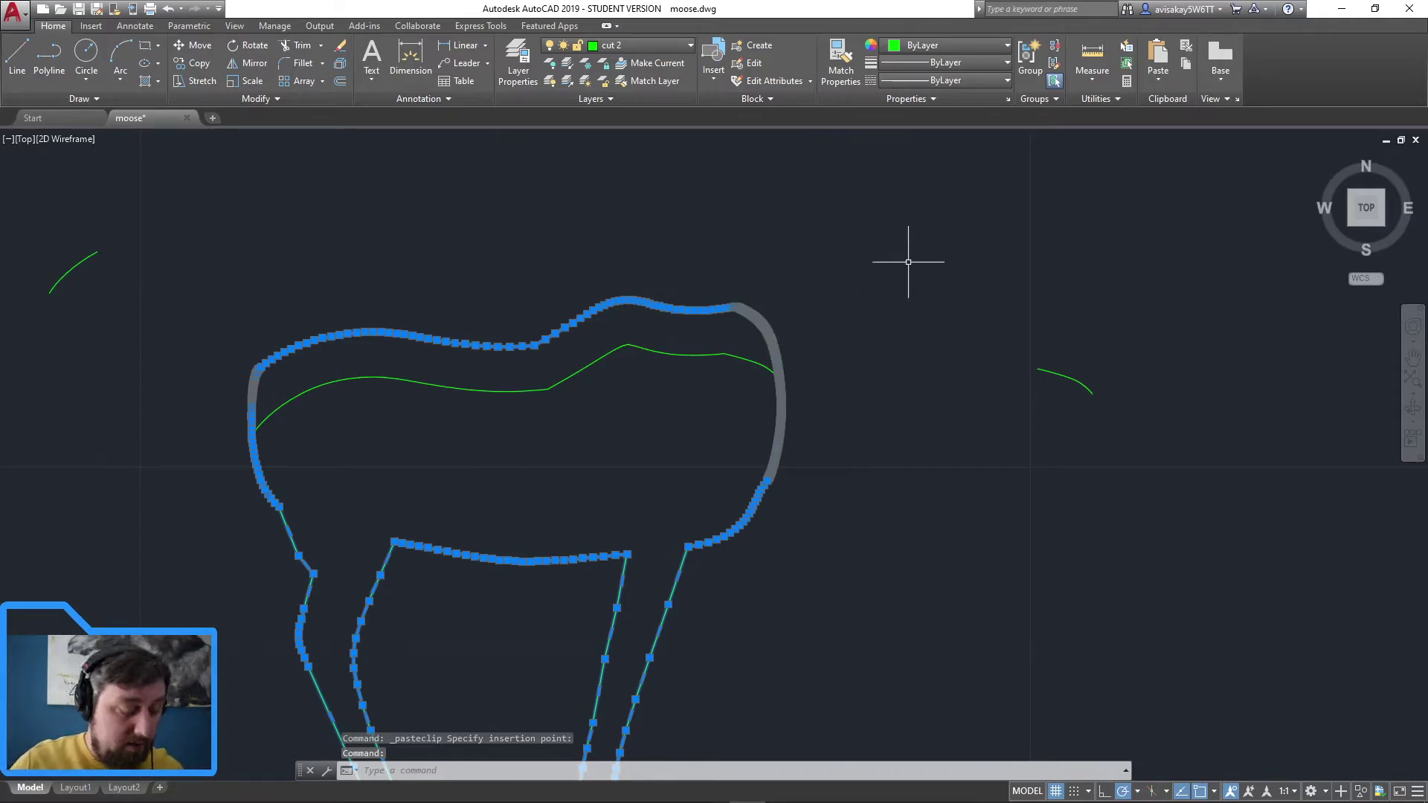
Step: Explode the outer outline and erase its old top edge pieces
{"action": "type", "text": "x"}
{"action": "key", "text": "Return"}
{"action": "left_click", "coordinate": [836, 351]}
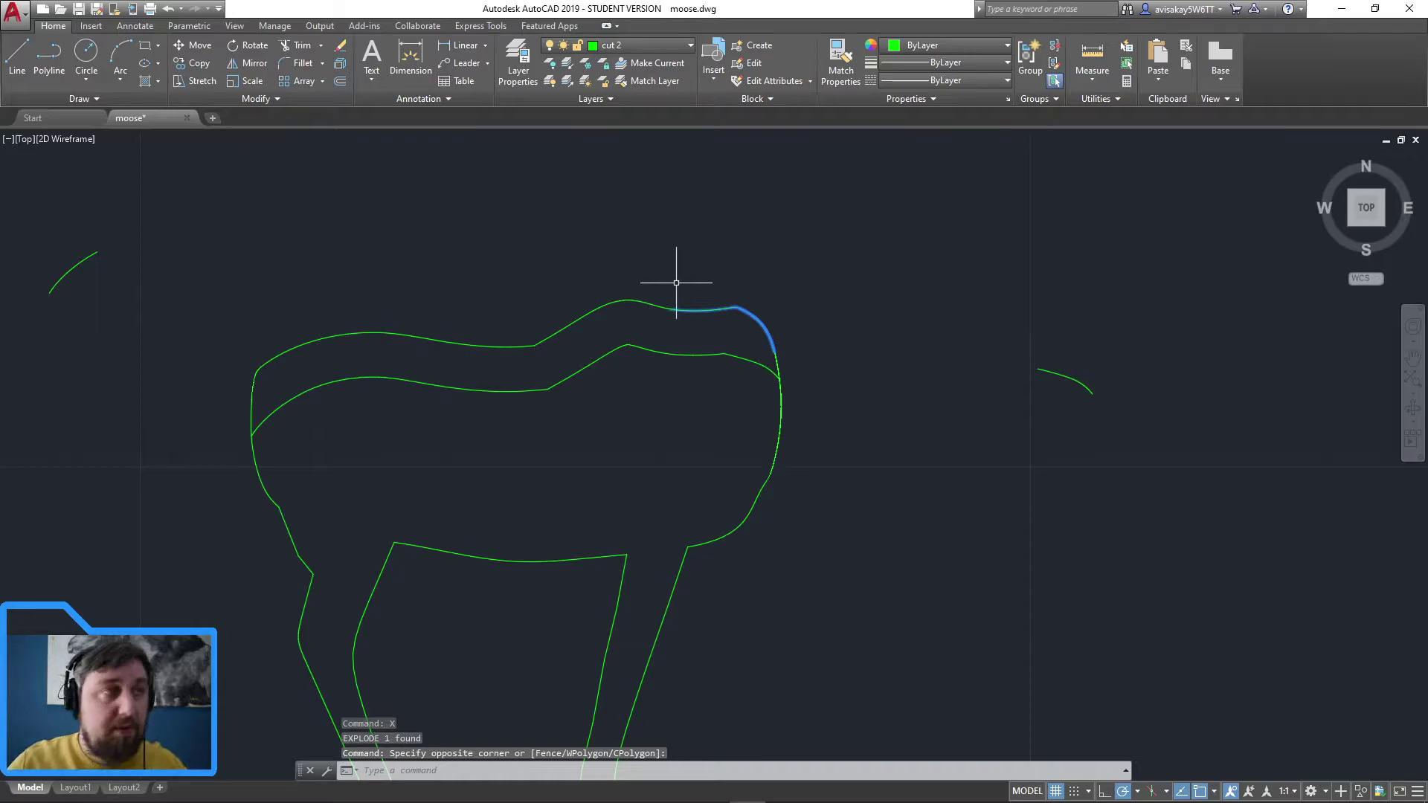
{"action": "left_click", "coordinate": [676, 283]}
{"action": "left_click", "coordinate": [558, 298]}
{"action": "left_click", "coordinate": [515, 369]}
{"action": "key", "text": "Delete"}
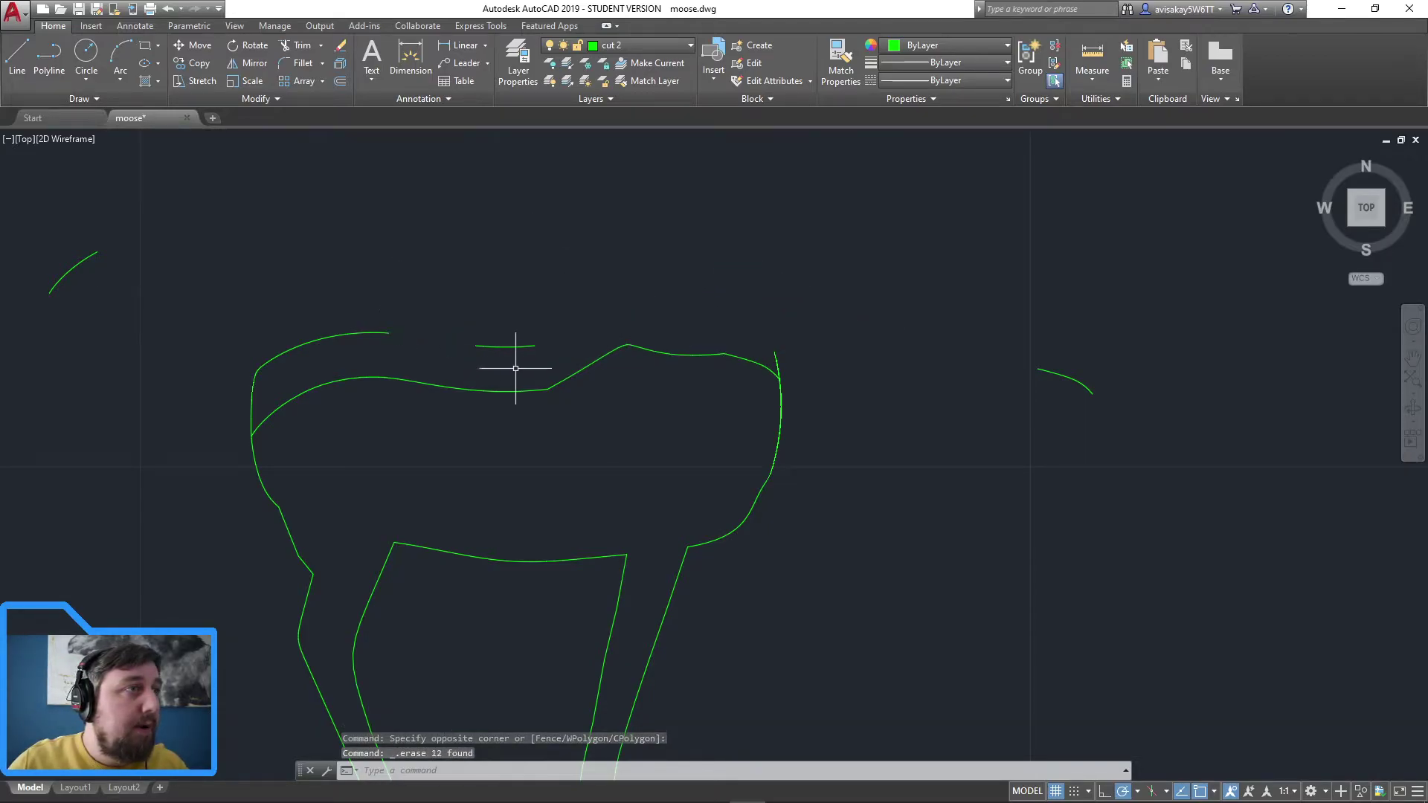
Step: Erase the leftover short top line and bits near the neck
{"action": "left_click", "coordinate": [535, 360]}
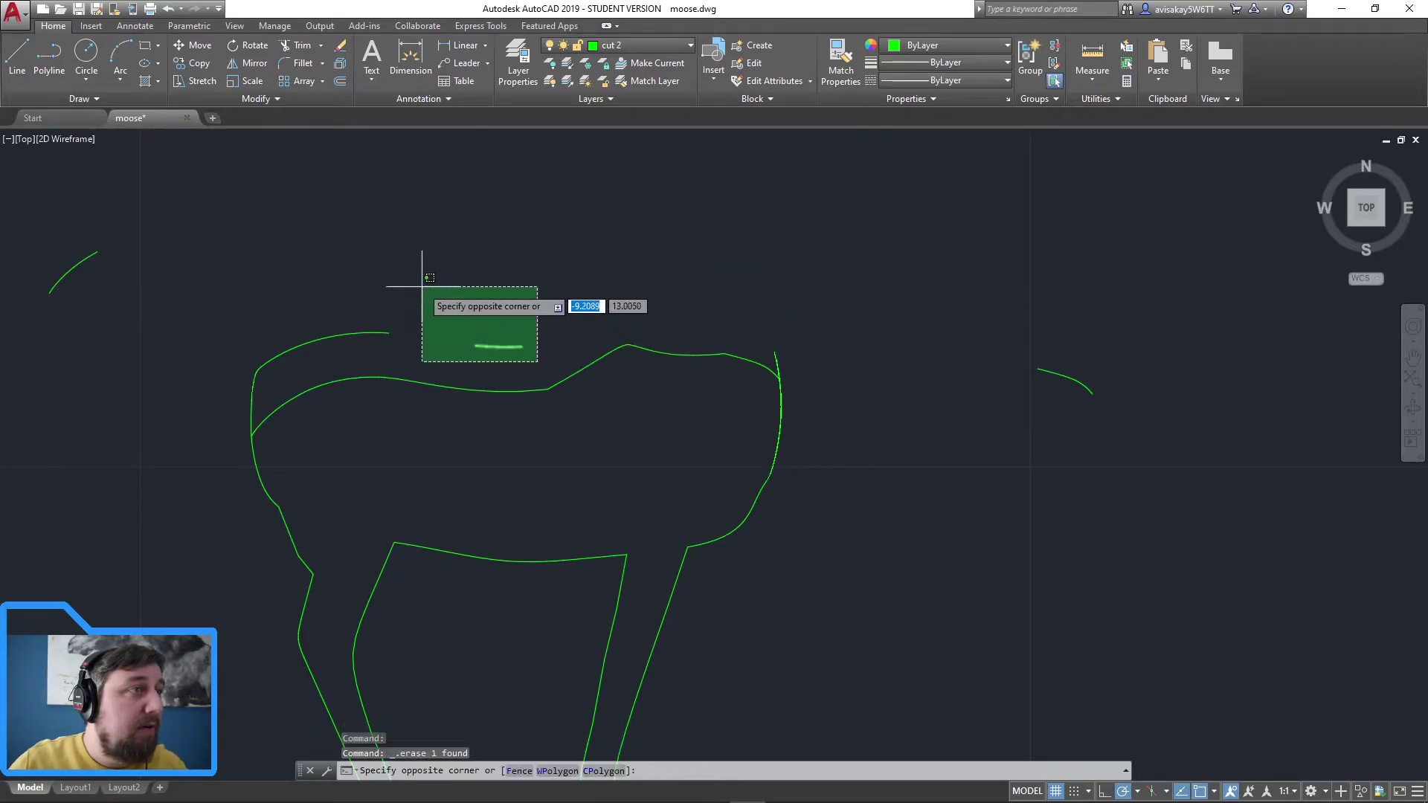
{"action": "left_click", "coordinate": [417, 287]}
{"action": "key", "text": "Delete"}
{"action": "left_click", "coordinate": [254, 301]}
{"action": "left_click", "coordinate": [248, 371]}
{"action": "key", "text": "Delete"}
{"action": "left_click", "coordinate": [262, 402]}
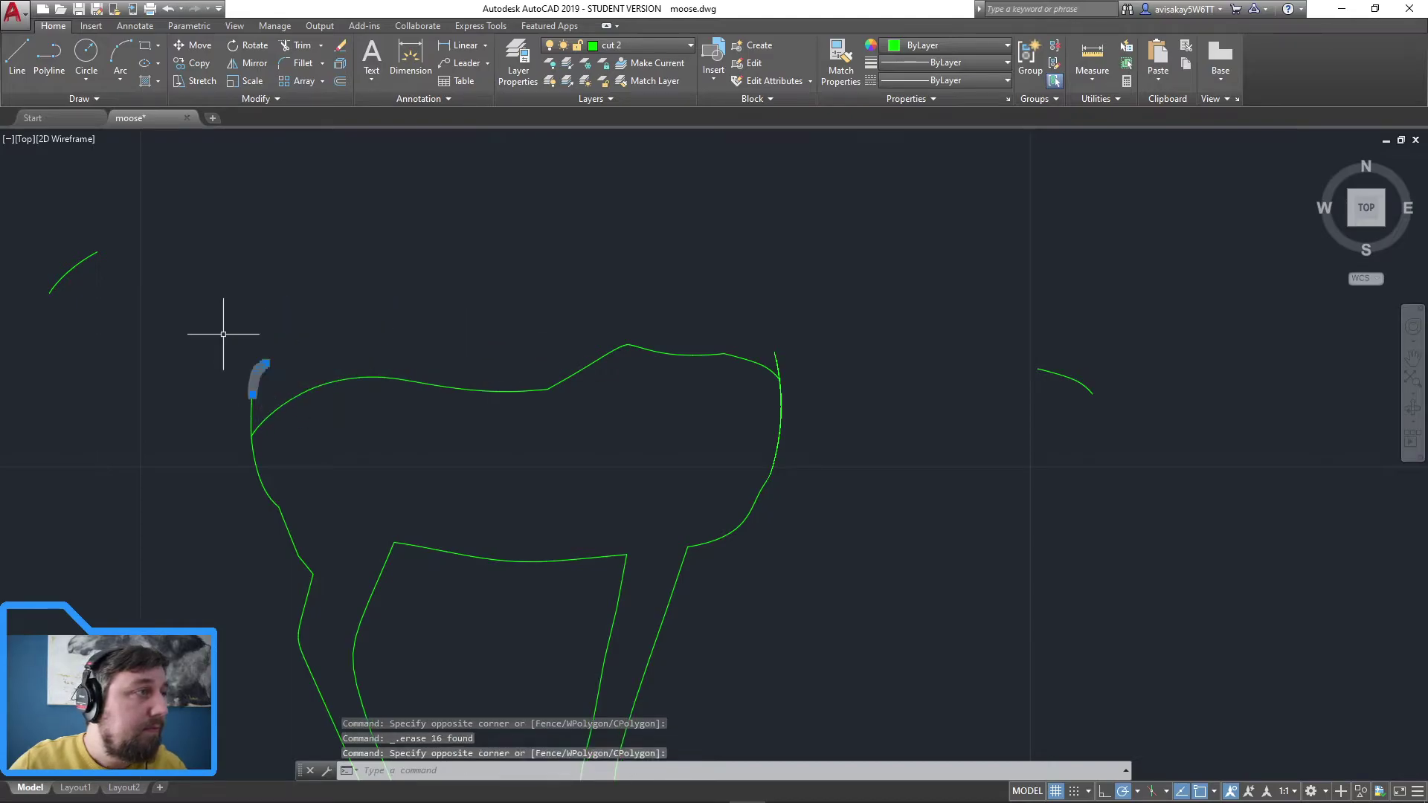
Step: Erase the leftover pieces, stray tip and short segments at the green outline's left junction
{"action": "left_click", "coordinate": [223, 328]}
{"action": "key", "text": "Delete"}
{"action": "scroll", "coordinate": [256, 418], "scroll_direction": "up", "scroll_amount": 2}
{"action": "scroll", "coordinate": [257, 418], "scroll_direction": "up", "scroll_amount": 2}
{"action": "left_click", "coordinate": [242, 439]}
{"action": "left_click", "coordinate": [221, 408]}
{"action": "key", "text": "Delete"}
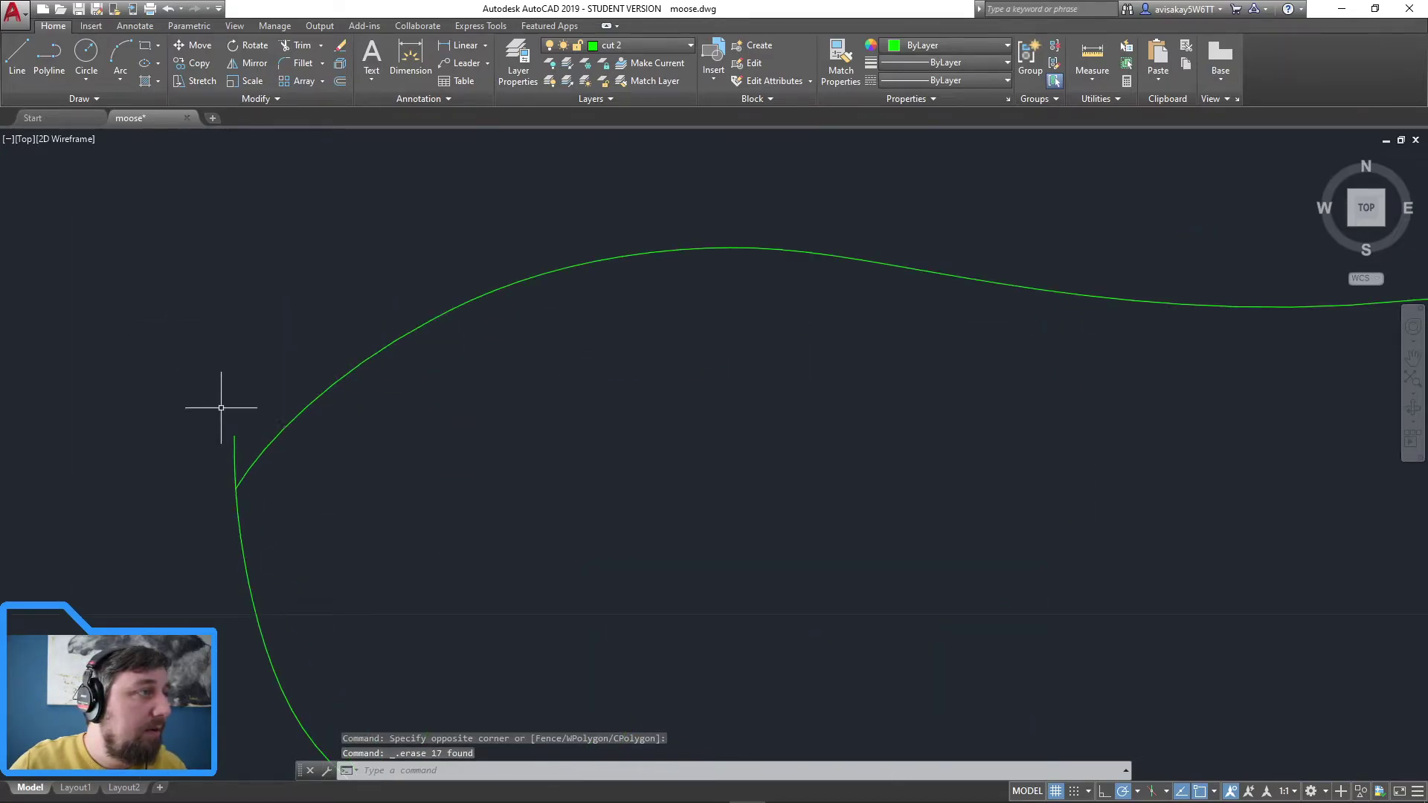
{"action": "left_click", "coordinate": [338, 480]}
{"action": "left_click", "coordinate": [191, 389]}
{"action": "key", "text": "Delete"}
{"action": "scroll", "coordinate": [233, 497], "scroll_direction": "up", "scroll_amount": 1}
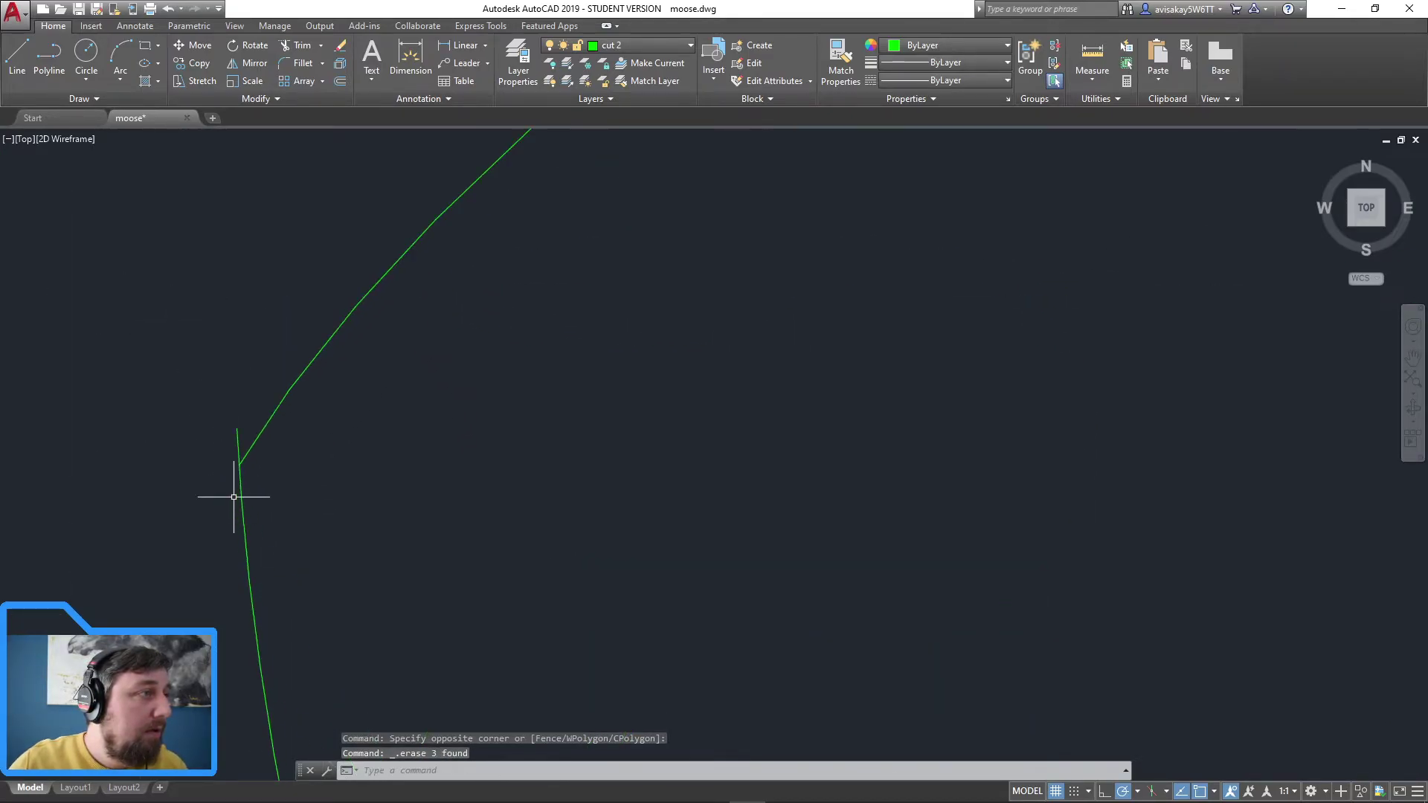
{"action": "left_click", "coordinate": [238, 448]}
{"action": "key", "text": "Delete"}
Step: Cancel the accidental stretch of the short segment below the junction
{"action": "left_click", "coordinate": [241, 505]}
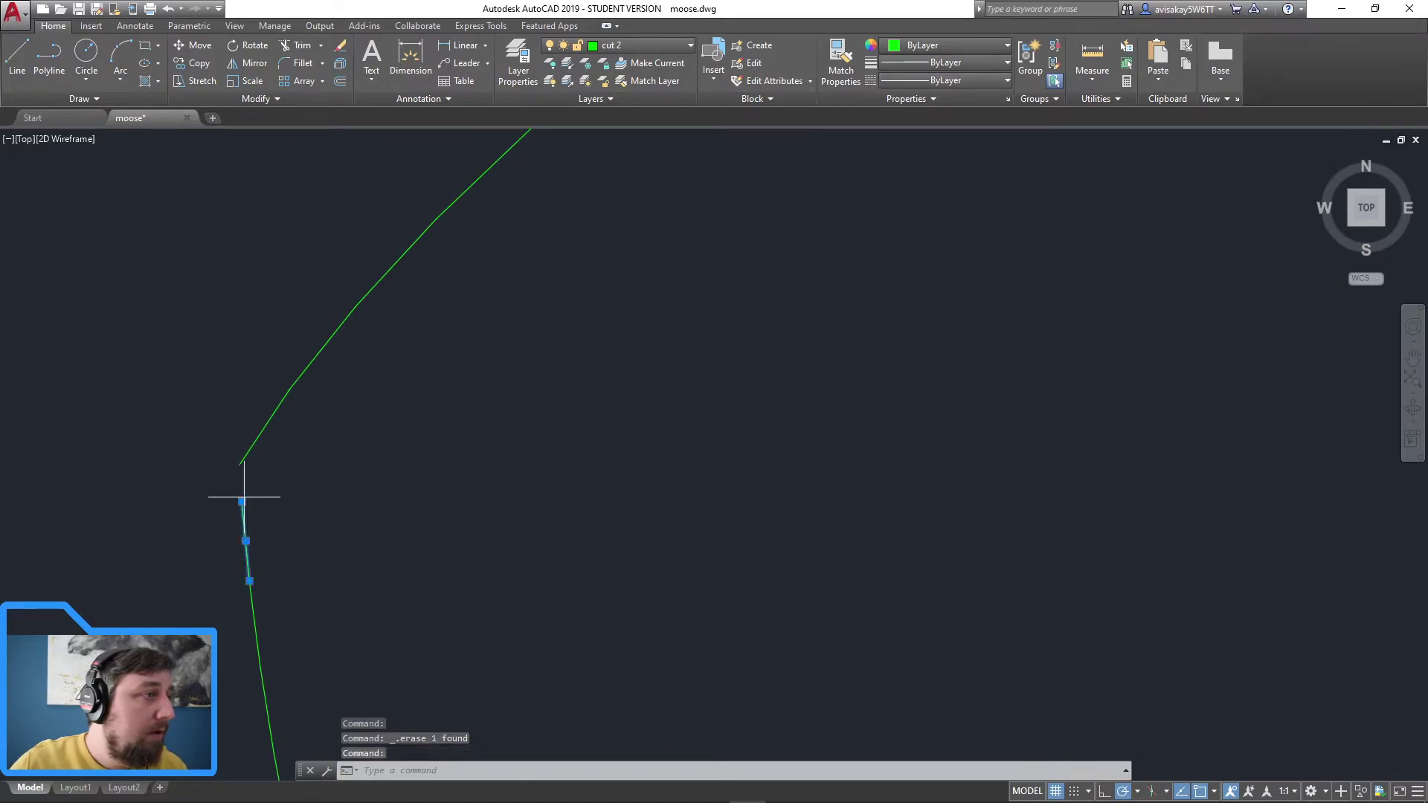
{"action": "left_click", "coordinate": [241, 501]}
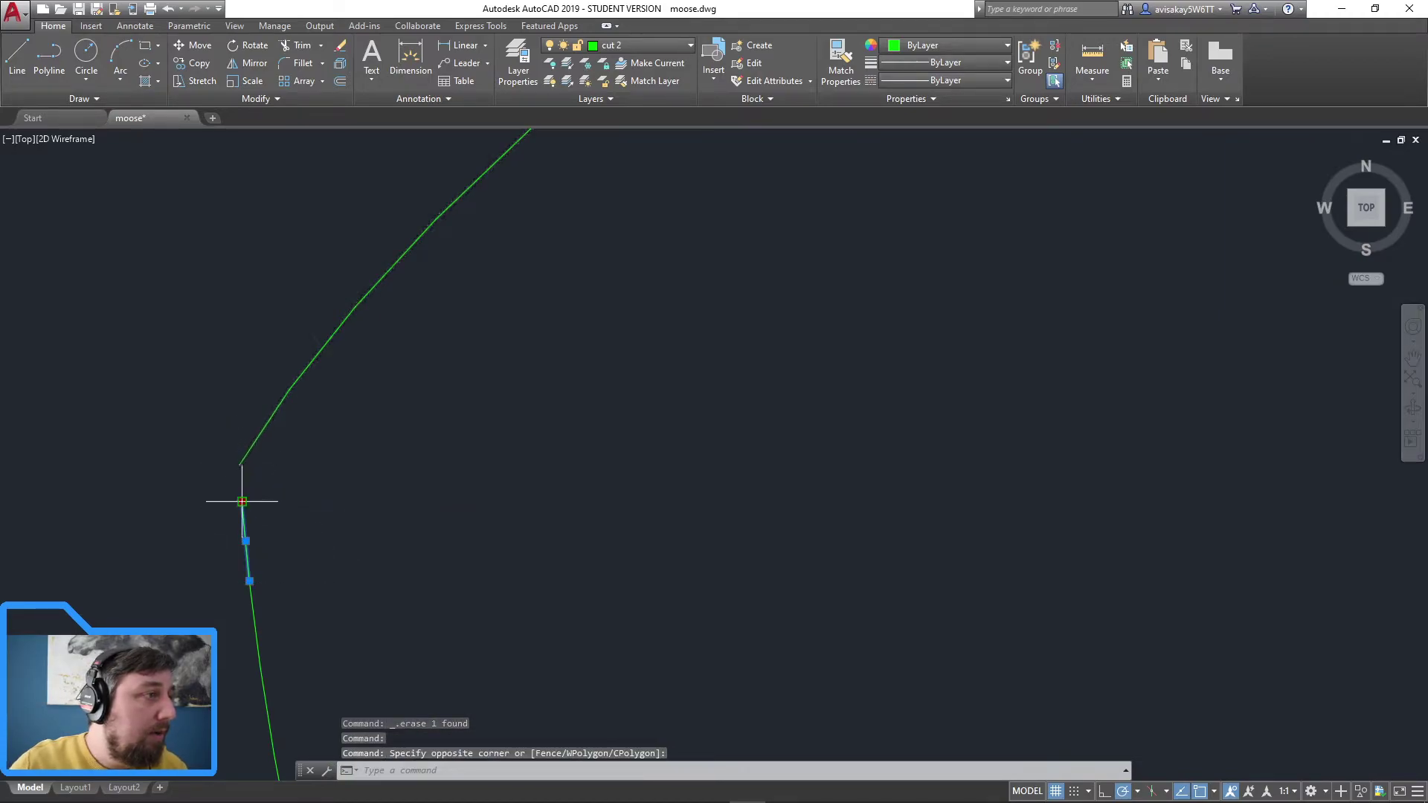
{"action": "left_click", "coordinate": [241, 502]}
{"action": "key", "text": "Escape"}
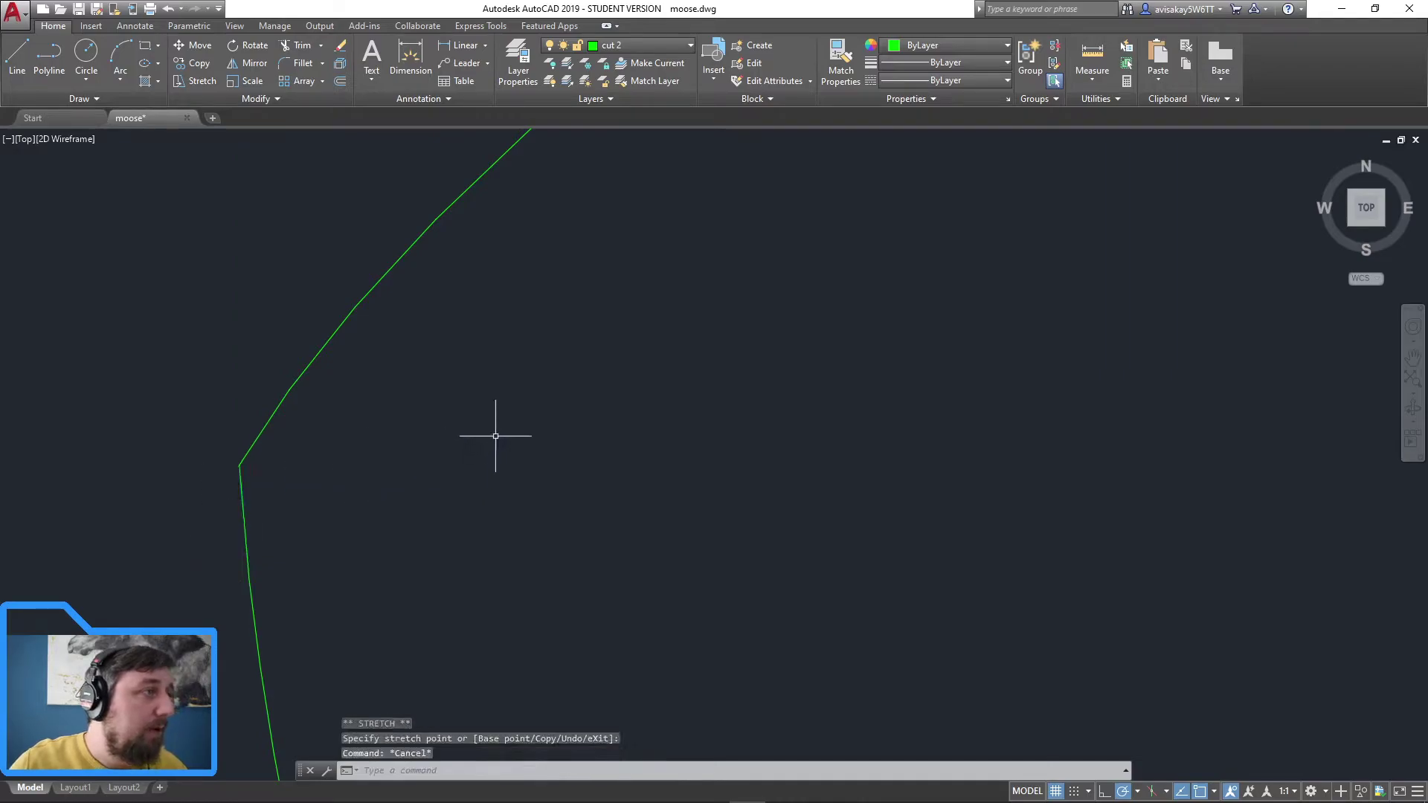
{"action": "scroll", "coordinate": [520, 438], "scroll_direction": "down", "scroll_amount": 5}
{"action": "scroll", "coordinate": [699, 459], "scroll_direction": "down", "scroll_amount": 3}
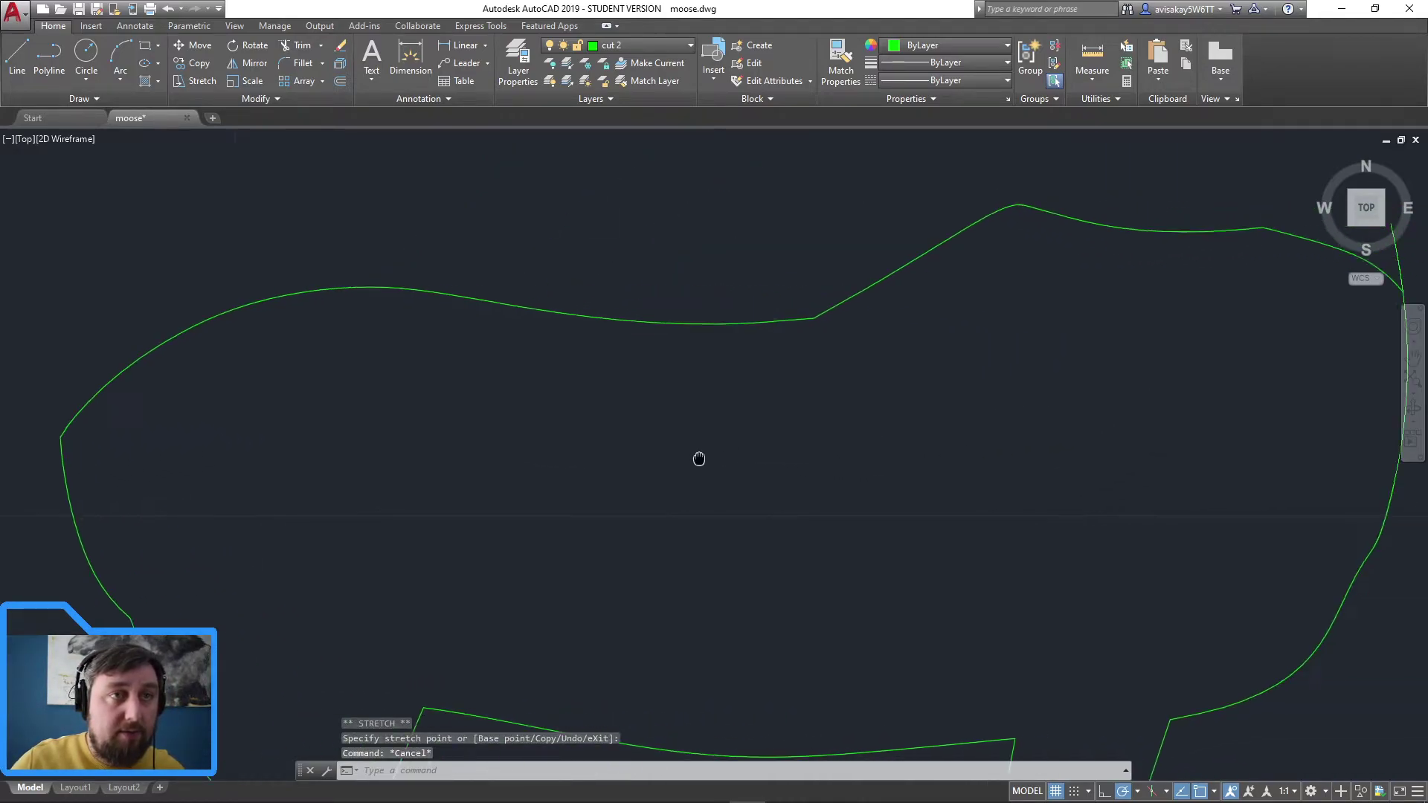
{"action": "scroll", "coordinate": [824, 441], "scroll_direction": "up", "scroll_amount": 4}
Step: Erase the stray stroke tips and upper stroke piece at the upper-right corner
{"action": "left_click", "coordinate": [1117, 275]}
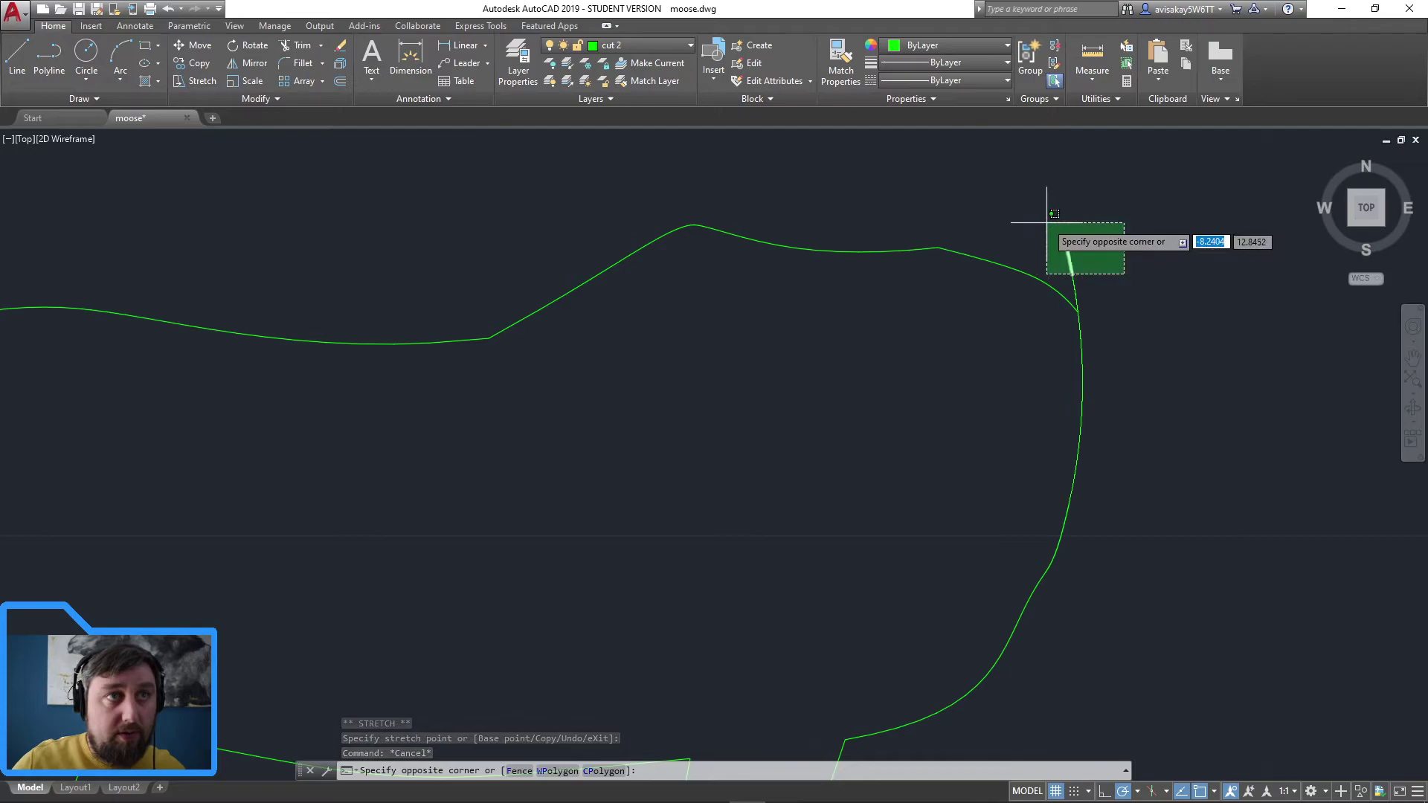
{"action": "left_click", "coordinate": [1051, 231]}
{"action": "key", "text": "Delete"}
{"action": "scroll", "coordinate": [1090, 306], "scroll_direction": "up", "scroll_amount": 3}
{"action": "left_click", "coordinate": [1019, 303]}
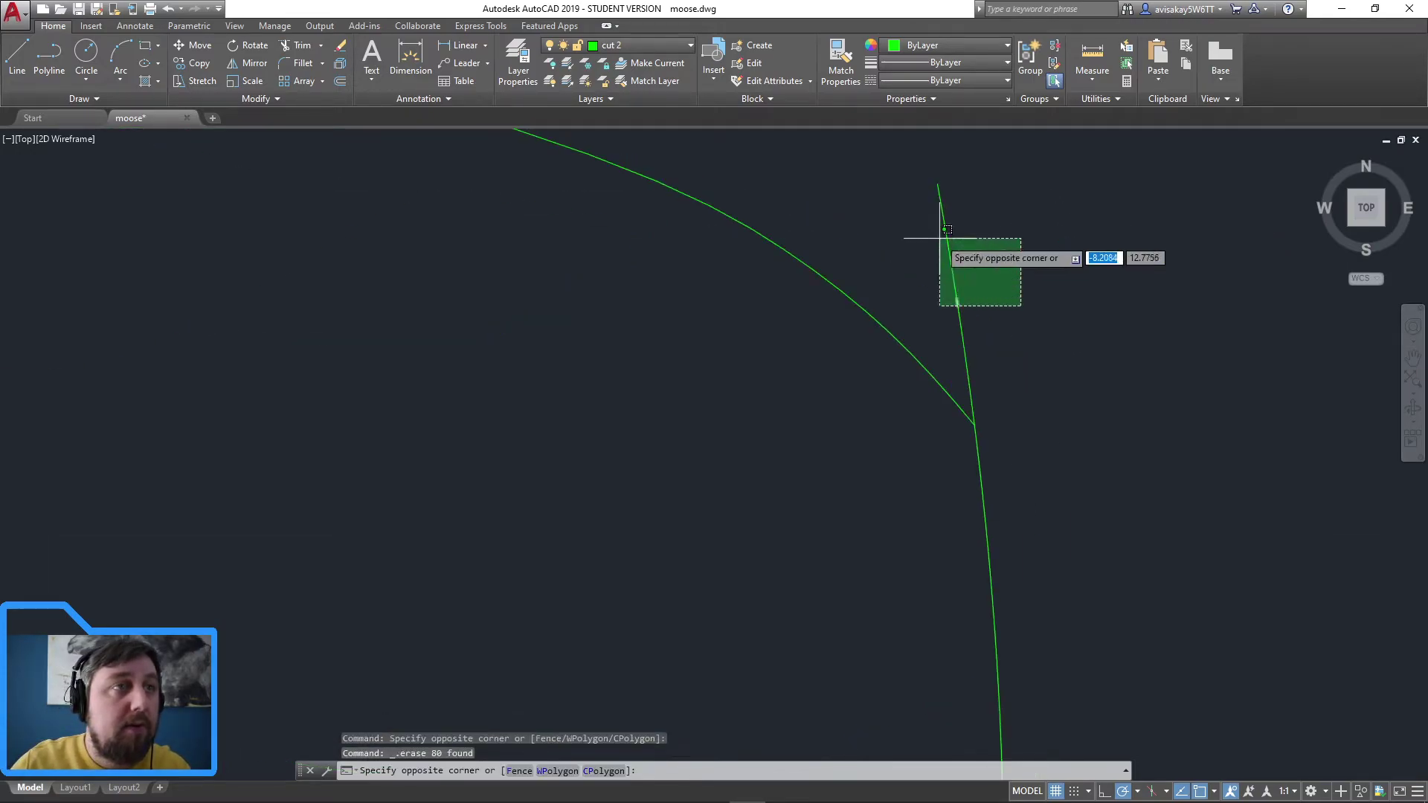
{"action": "left_click", "coordinate": [933, 210]}
{"action": "key", "text": "Delete"}
{"action": "left_click", "coordinate": [967, 216]}
{"action": "left_click", "coordinate": [933, 157]}
{"action": "key", "text": "Delete"}
{"action": "left_click", "coordinate": [972, 319]}
{"action": "left_click", "coordinate": [934, 265]}
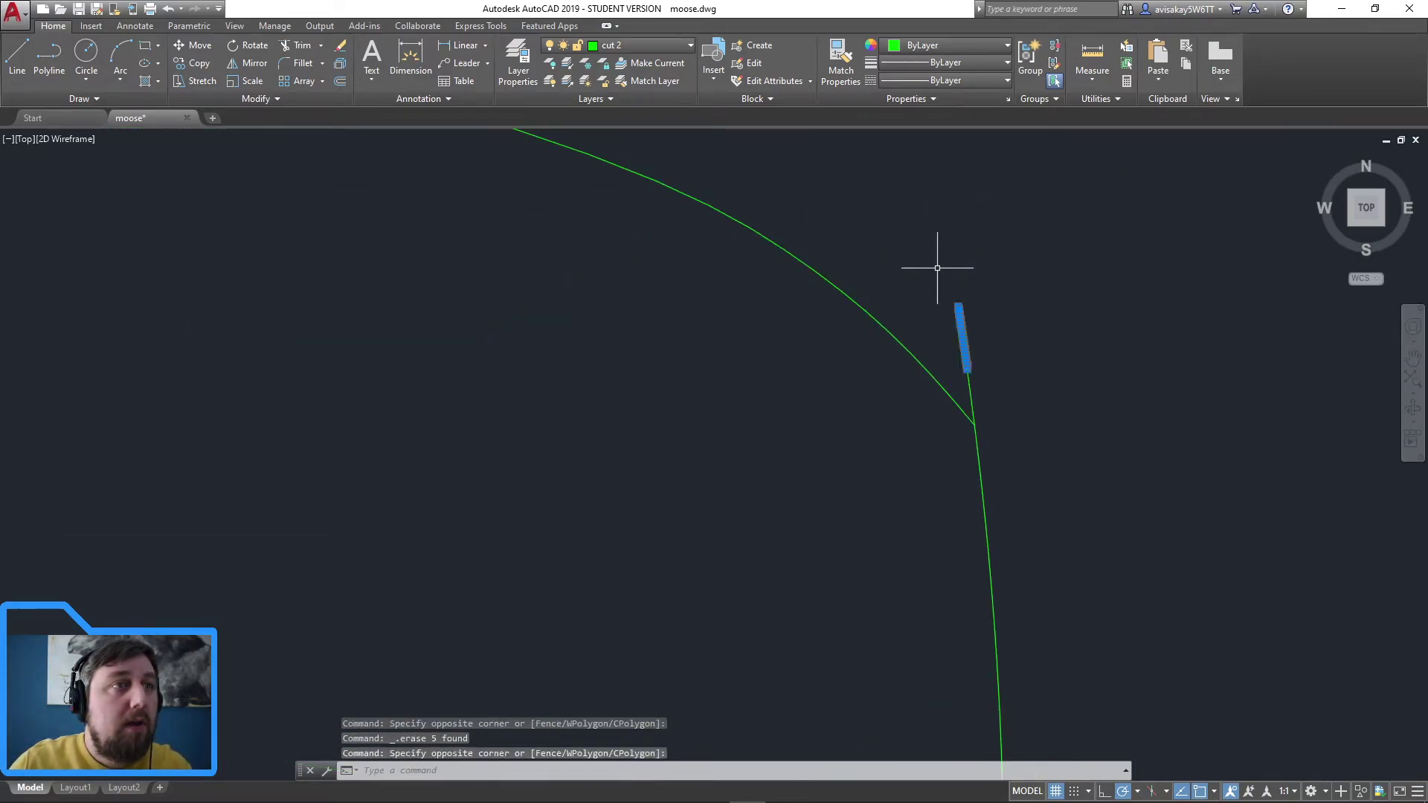
{"action": "key", "text": "Delete"}
Step: Erase the remaining short stroke tails at the corner so it meets cleanly
{"action": "left_click", "coordinate": [971, 399]}
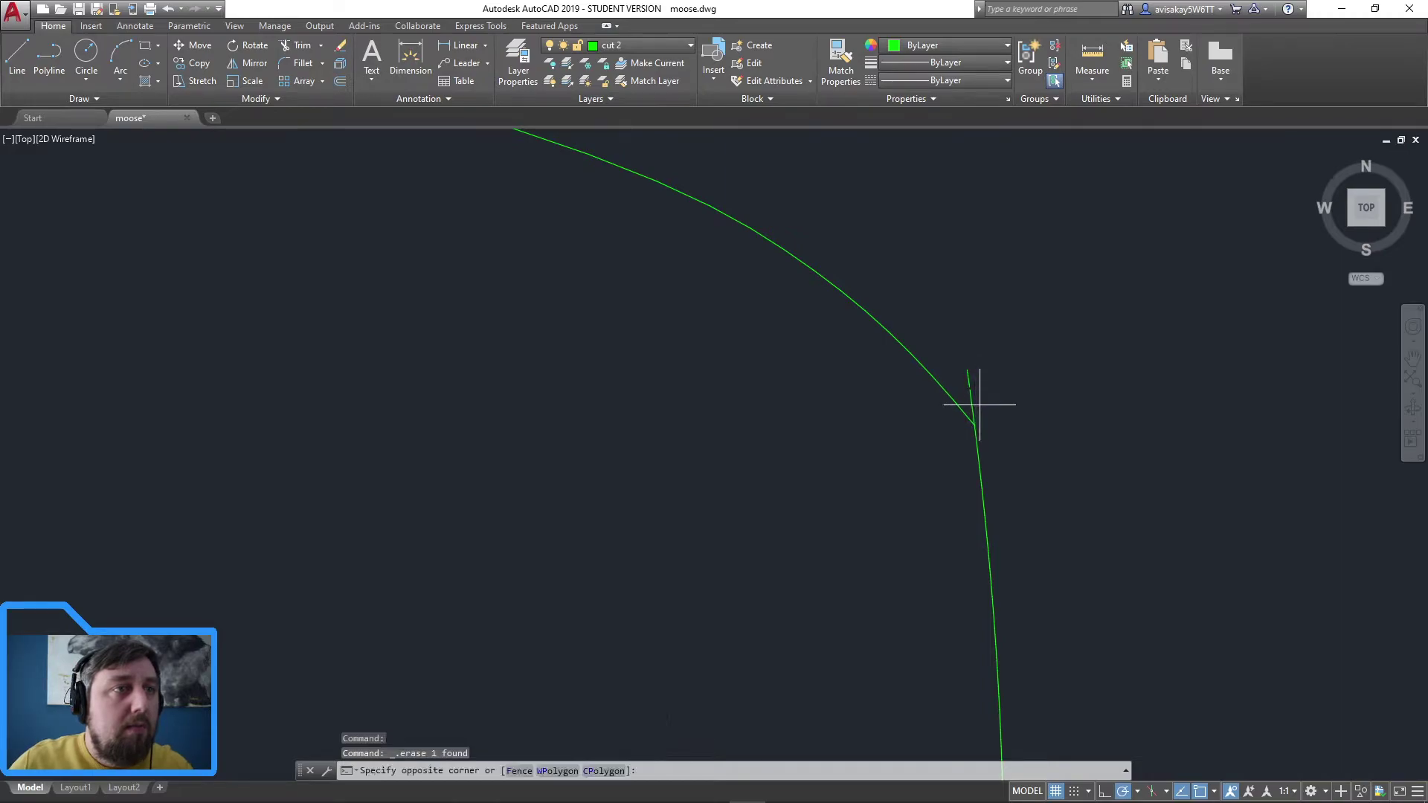
{"action": "left_click", "coordinate": [958, 358]}
{"action": "key", "text": "Delete"}
{"action": "left_click", "coordinate": [965, 430]}
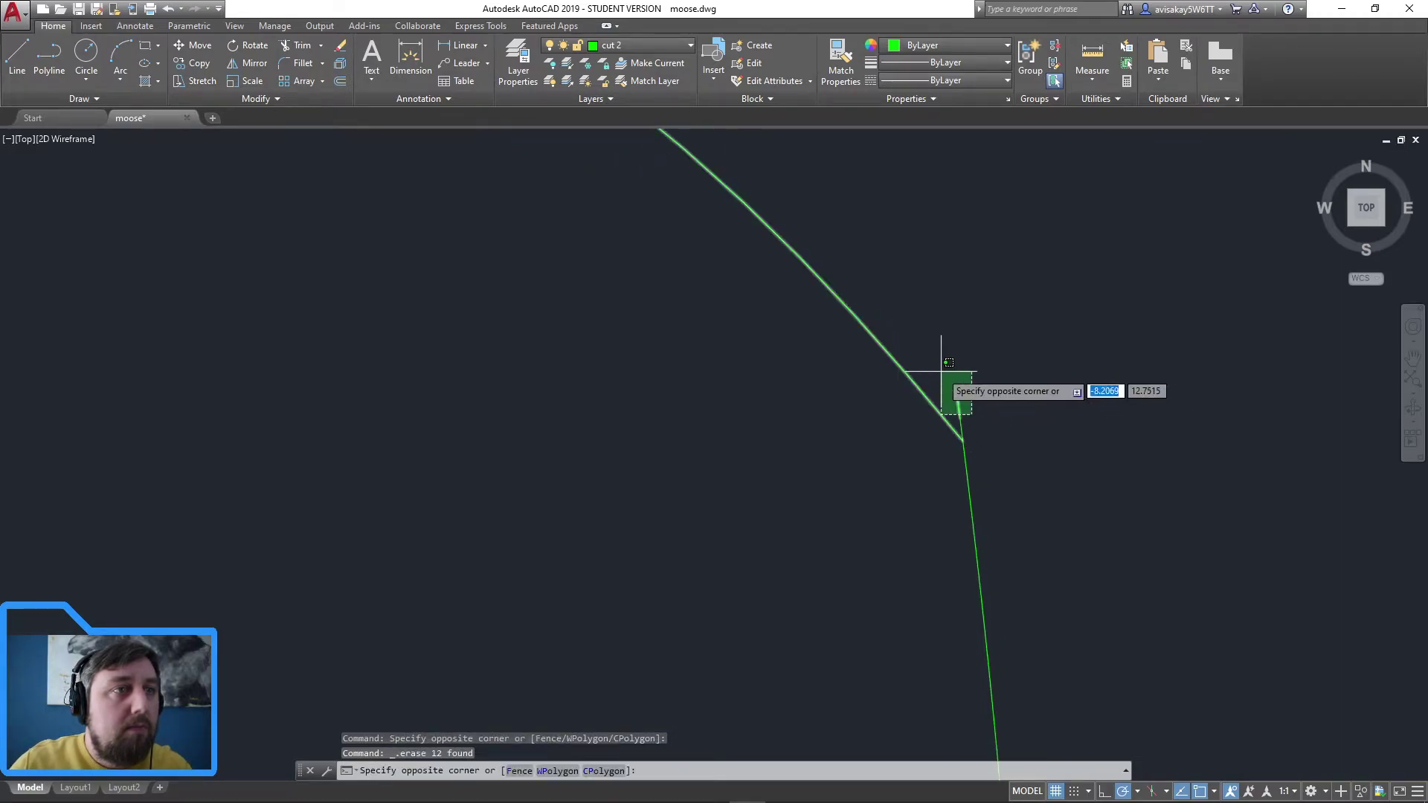
{"action": "left_click", "coordinate": [943, 377]}
{"action": "key", "text": "Escape"}
{"action": "left_click", "coordinate": [966, 414]}
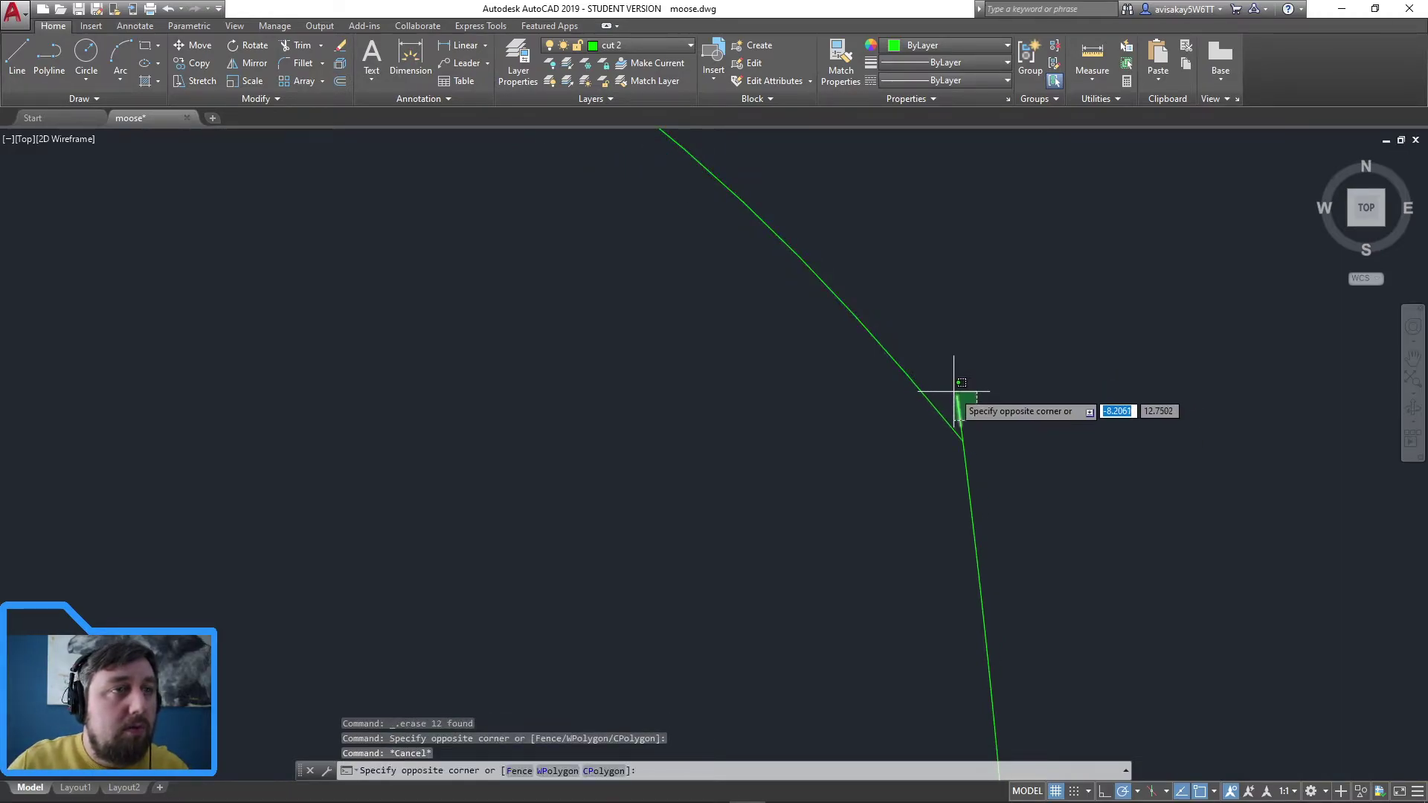
{"action": "left_click", "coordinate": [974, 408]}
{"action": "key", "text": "Delete"}
{"action": "left_click", "coordinate": [959, 425]}
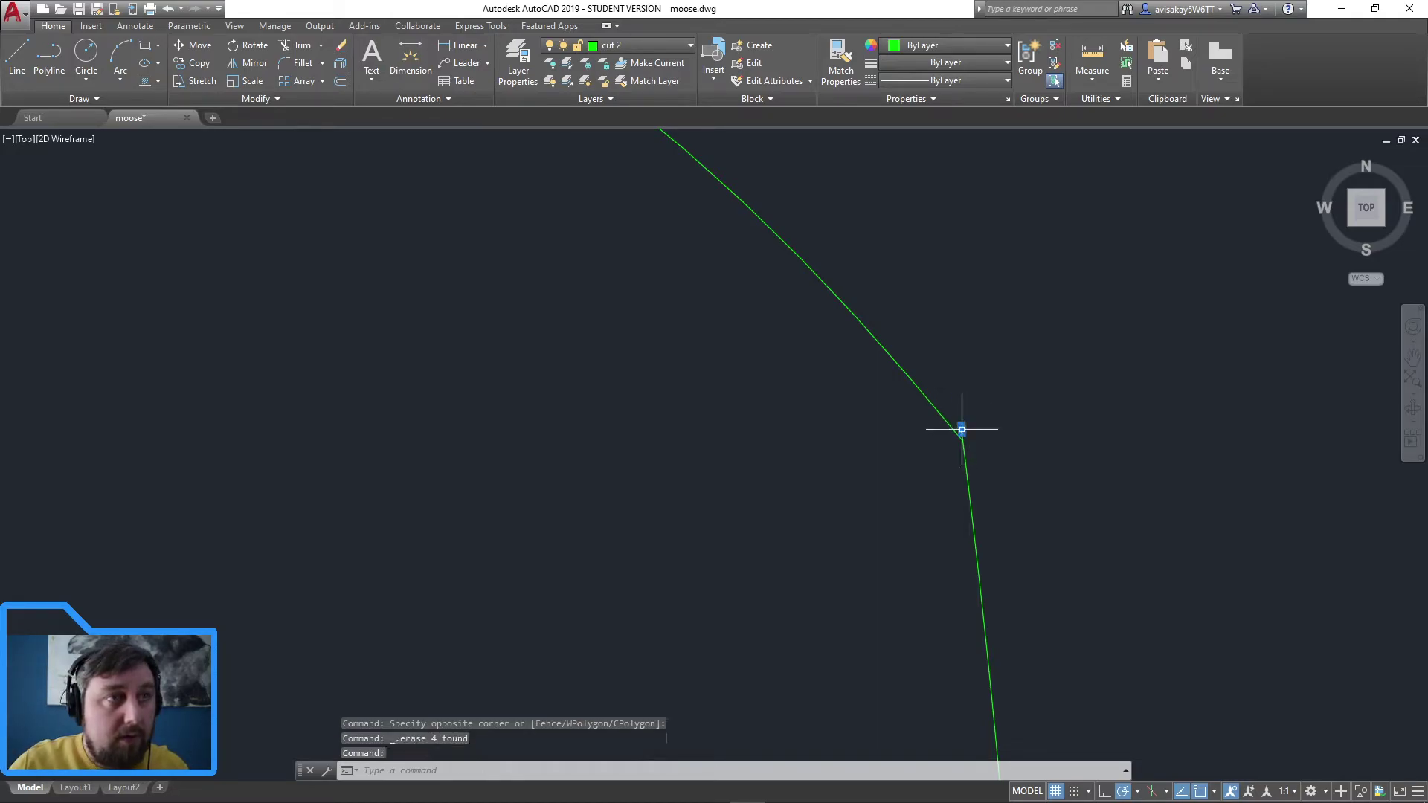
{"action": "key", "text": "Delete"}
{"action": "left_click", "coordinate": [930, 440]}
{"action": "key", "text": "Delete"}
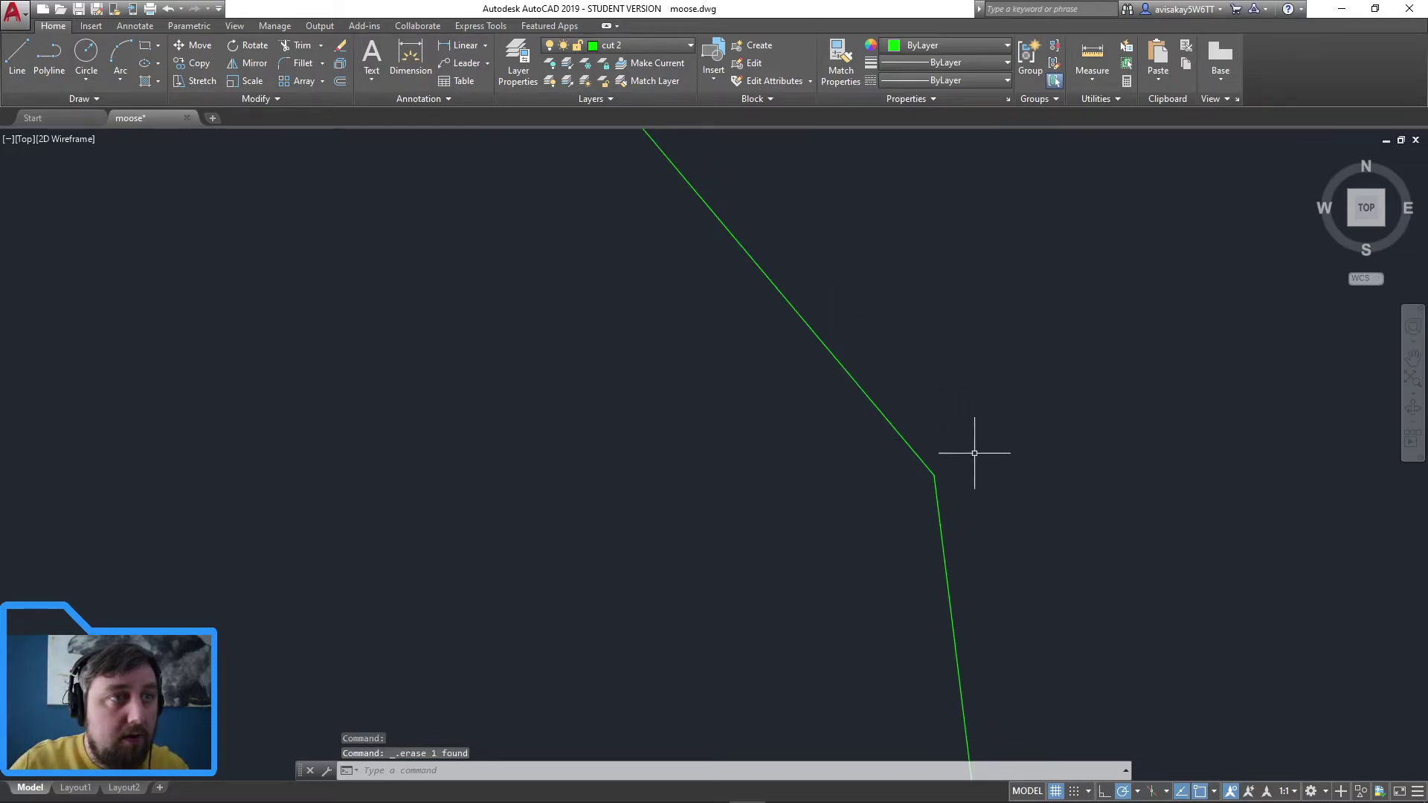
{"action": "scroll", "coordinate": [1013, 476], "scroll_direction": "down", "scroll_amount": 4}
{"action": "scroll", "coordinate": [781, 528], "scroll_direction": "down", "scroll_amount": 3}
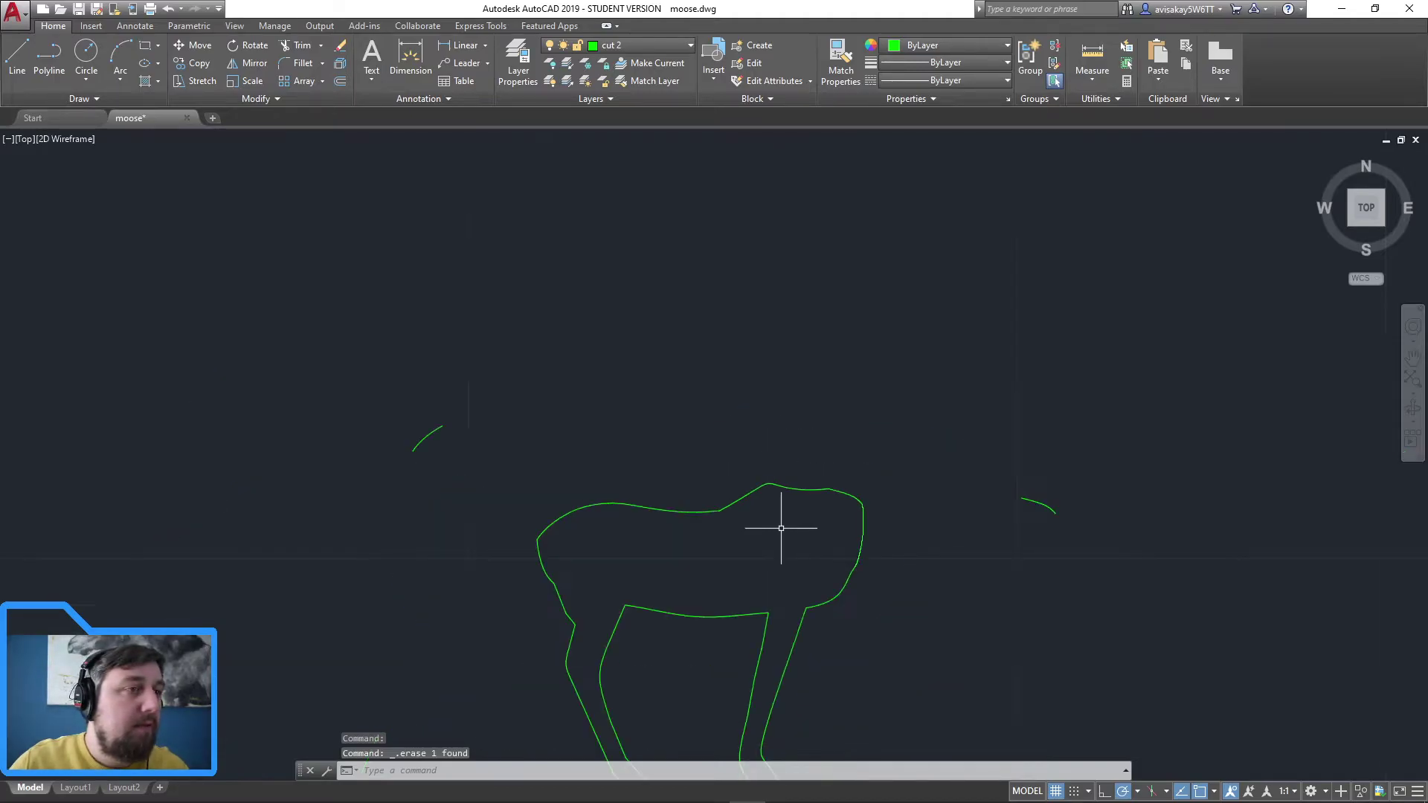
Step: Turn on layer cut 3 and make it current, keeping cut 2 visible
{"action": "left_click", "coordinate": [674, 45]}
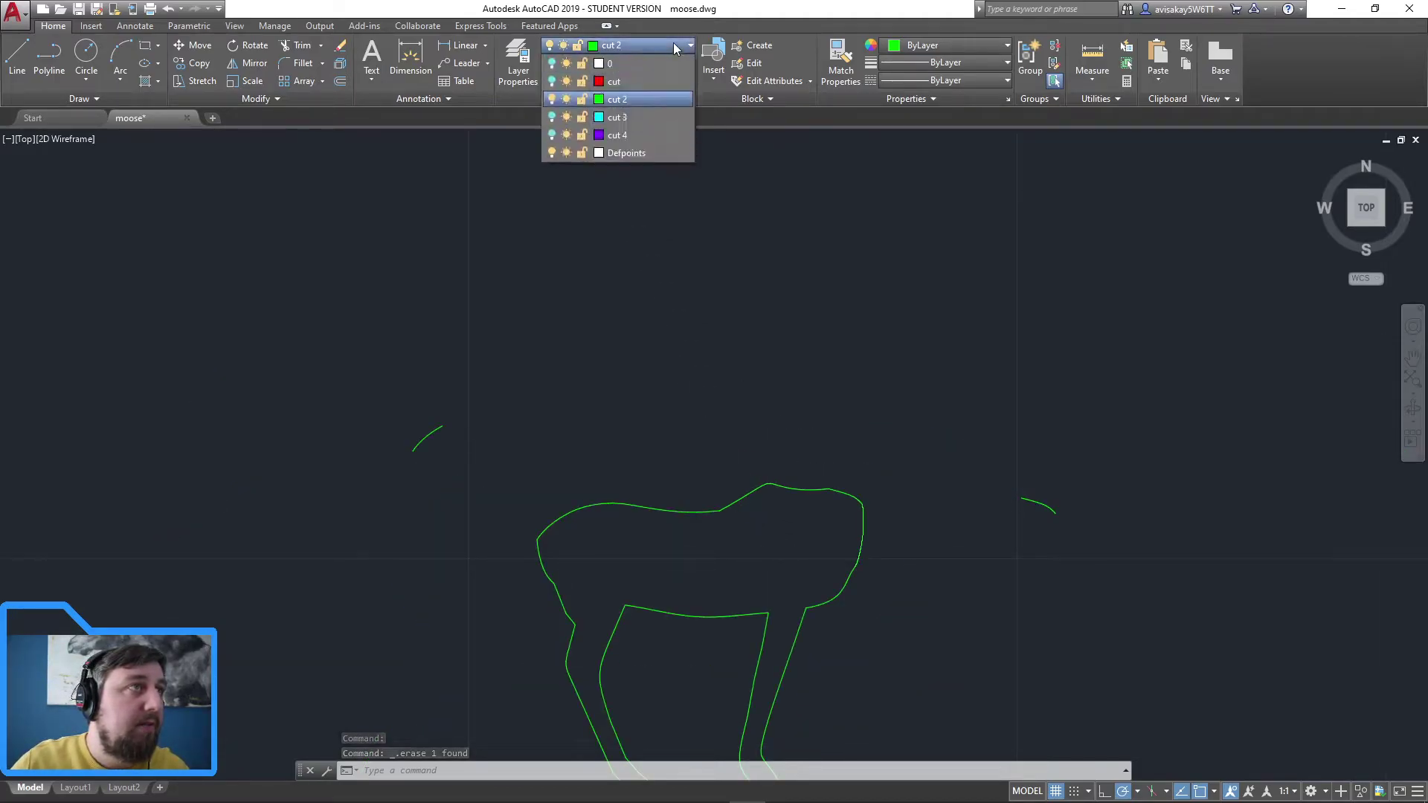
{"action": "left_click", "coordinate": [551, 117]}
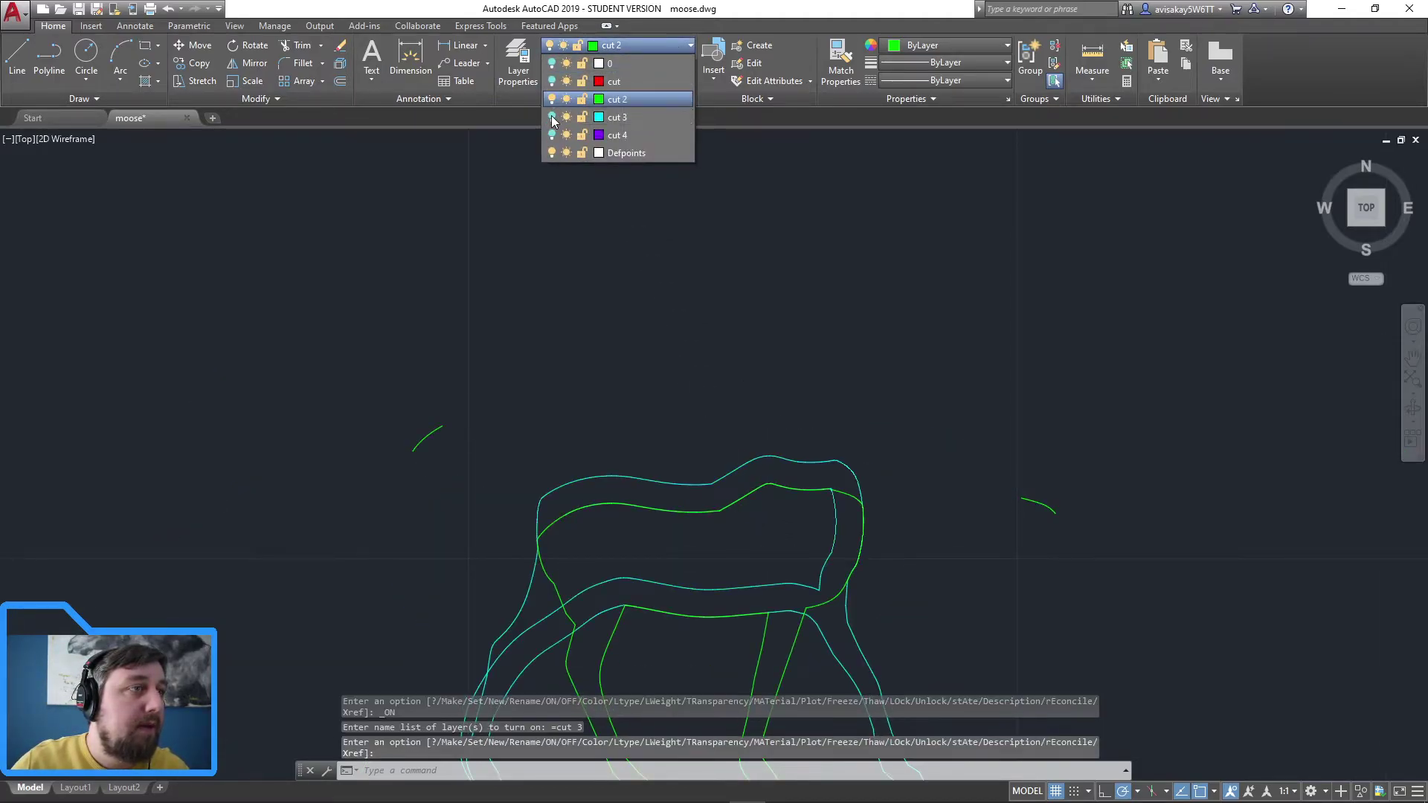
{"action": "left_click", "coordinate": [552, 100]}
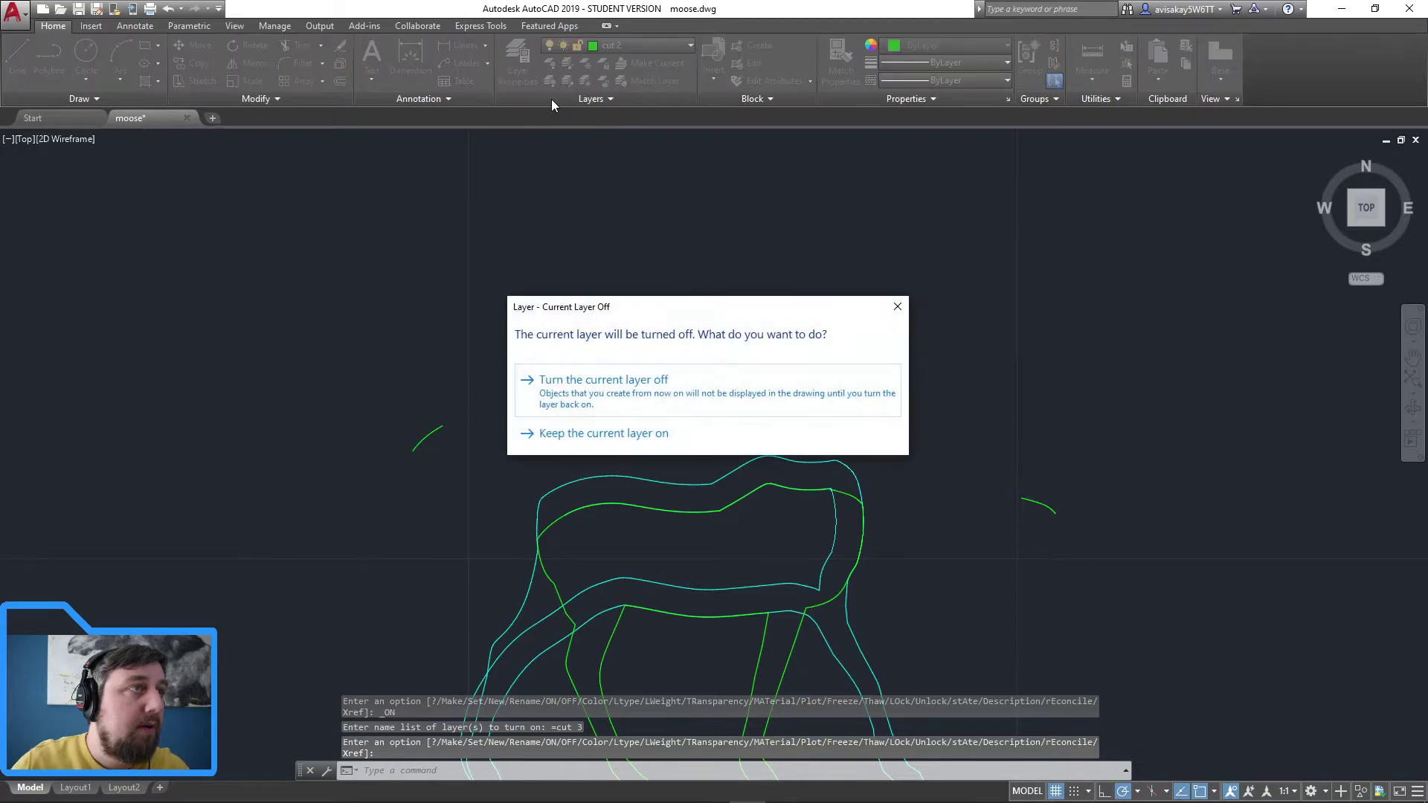
{"action": "left_click", "coordinate": [635, 400]}
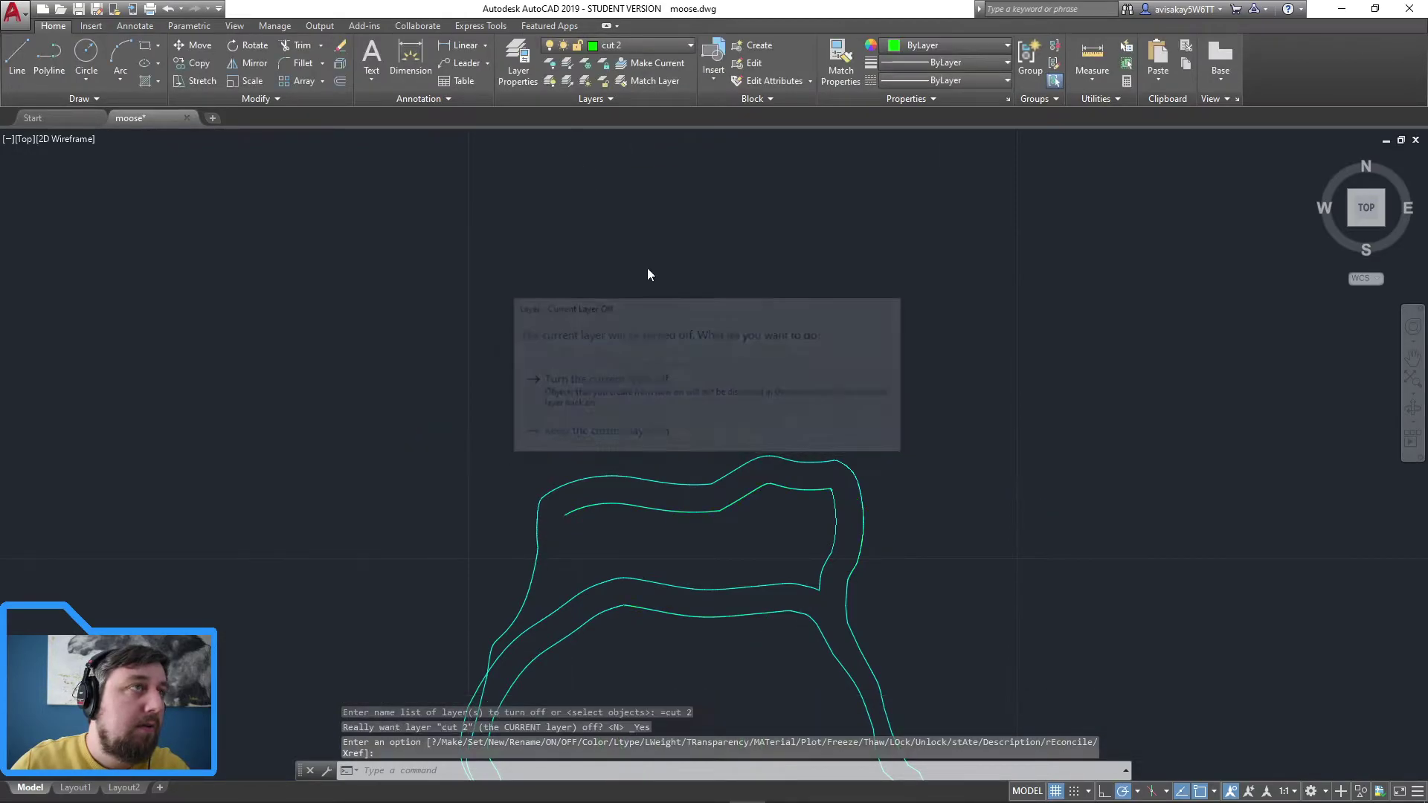
{"action": "left_click", "coordinate": [650, 43]}
{"action": "left_click", "coordinate": [636, 118]}
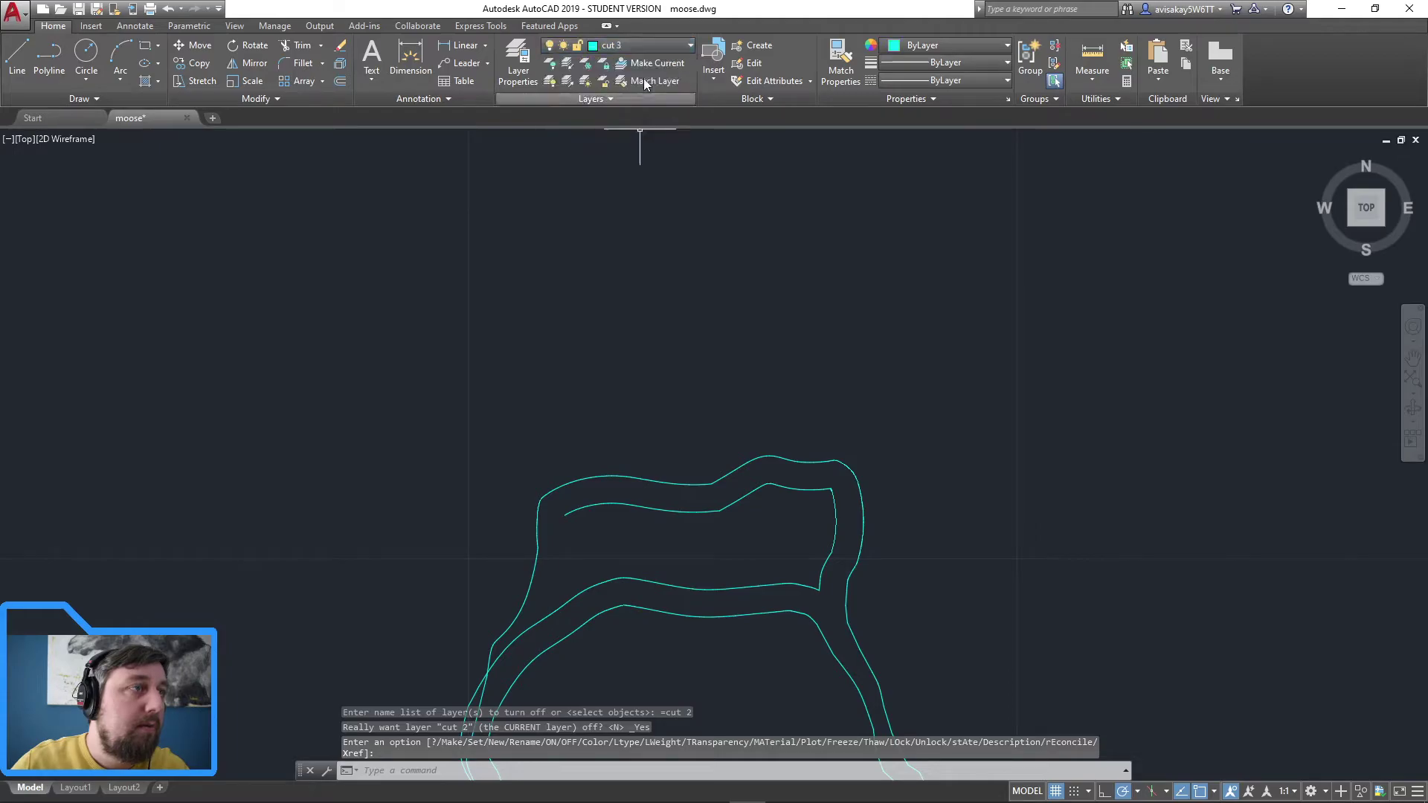
{"action": "left_click", "coordinate": [592, 45]}
{"action": "left_click", "coordinate": [551, 99]}
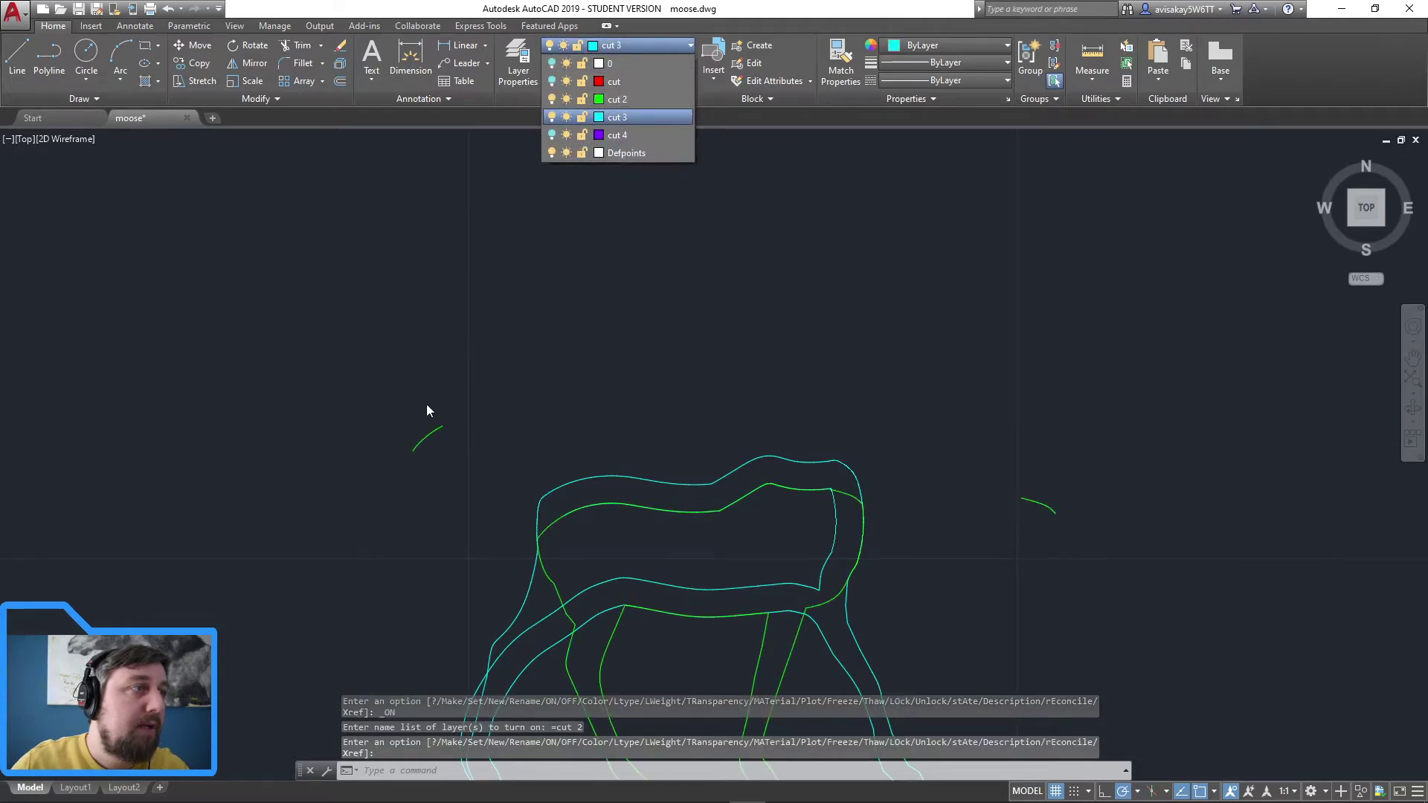
Step: Move both small antler arcs onto layer cut 3 and turn off cut 2
{"action": "left_click", "coordinate": [405, 373]}
{"action": "left_click", "coordinate": [427, 435]}
{"action": "left_click", "coordinate": [454, 484]}
{"action": "left_click", "coordinate": [1109, 577]}
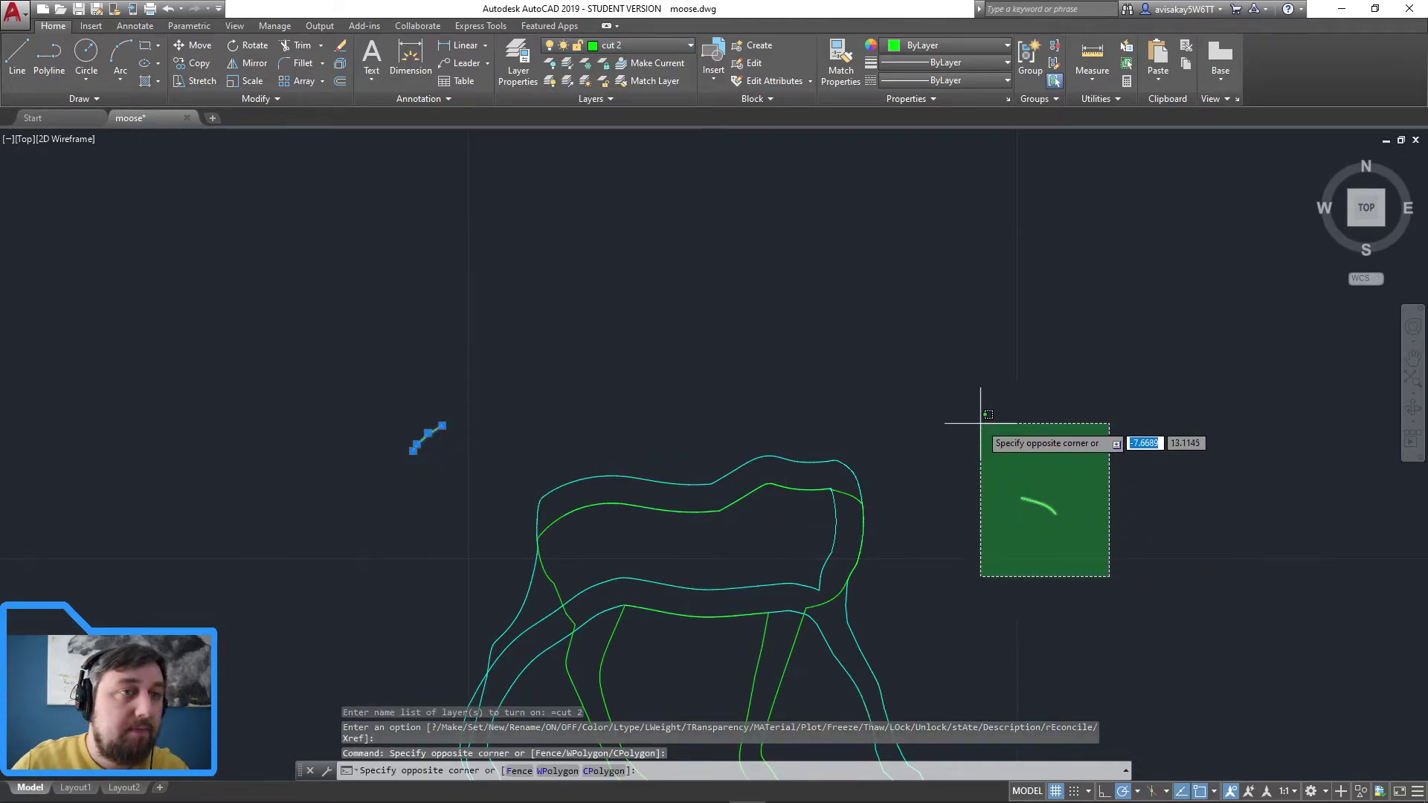
{"action": "left_click", "coordinate": [978, 414]}
{"action": "left_click", "coordinate": [628, 43]}
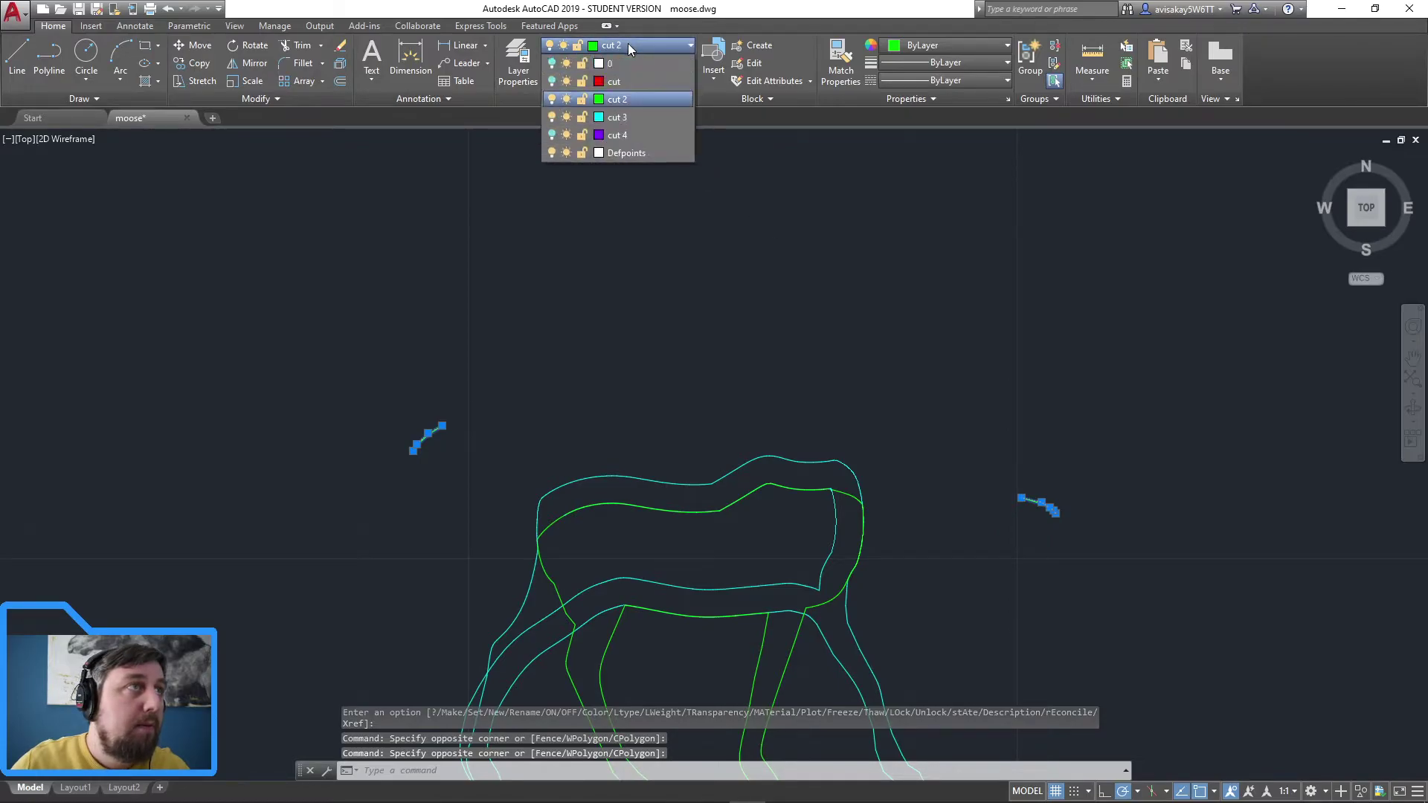
{"action": "left_click", "coordinate": [606, 116]}
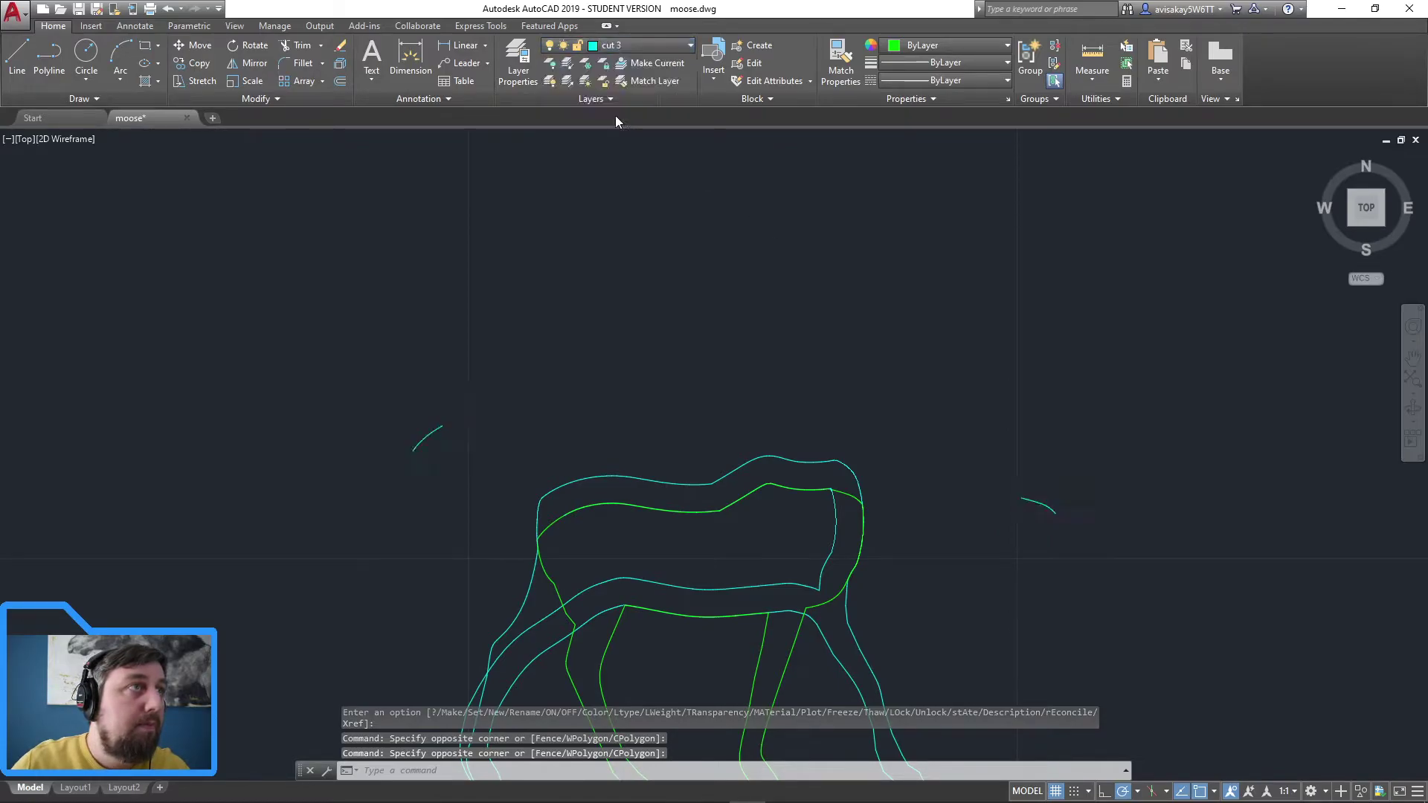
{"action": "left_click", "coordinate": [655, 46]}
{"action": "left_click", "coordinate": [551, 99]}
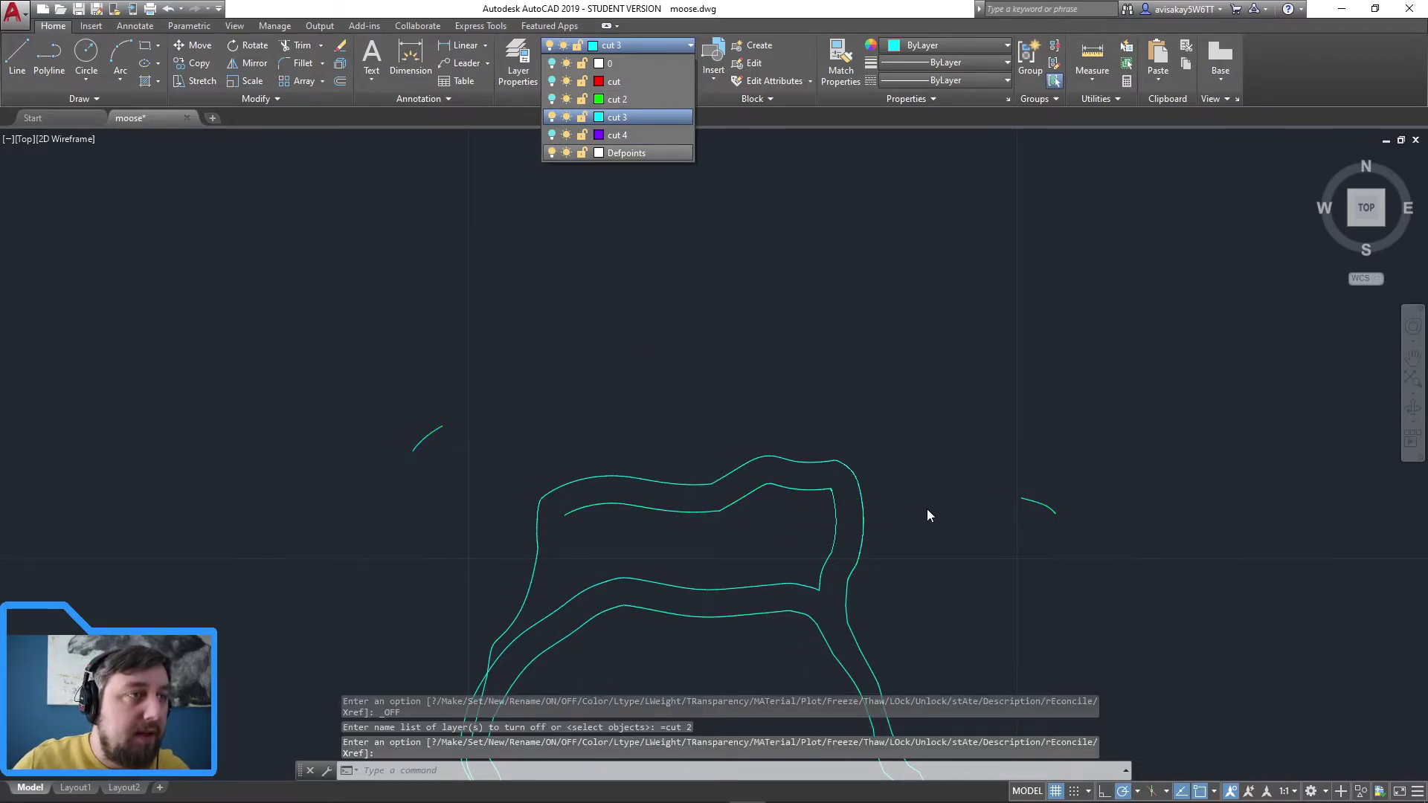
Step: Explode the cyan outline with X and erase its top outline piece
{"action": "left_click", "coordinate": [861, 540]}
{"action": "mouse_move", "coordinate": [862, 541]}
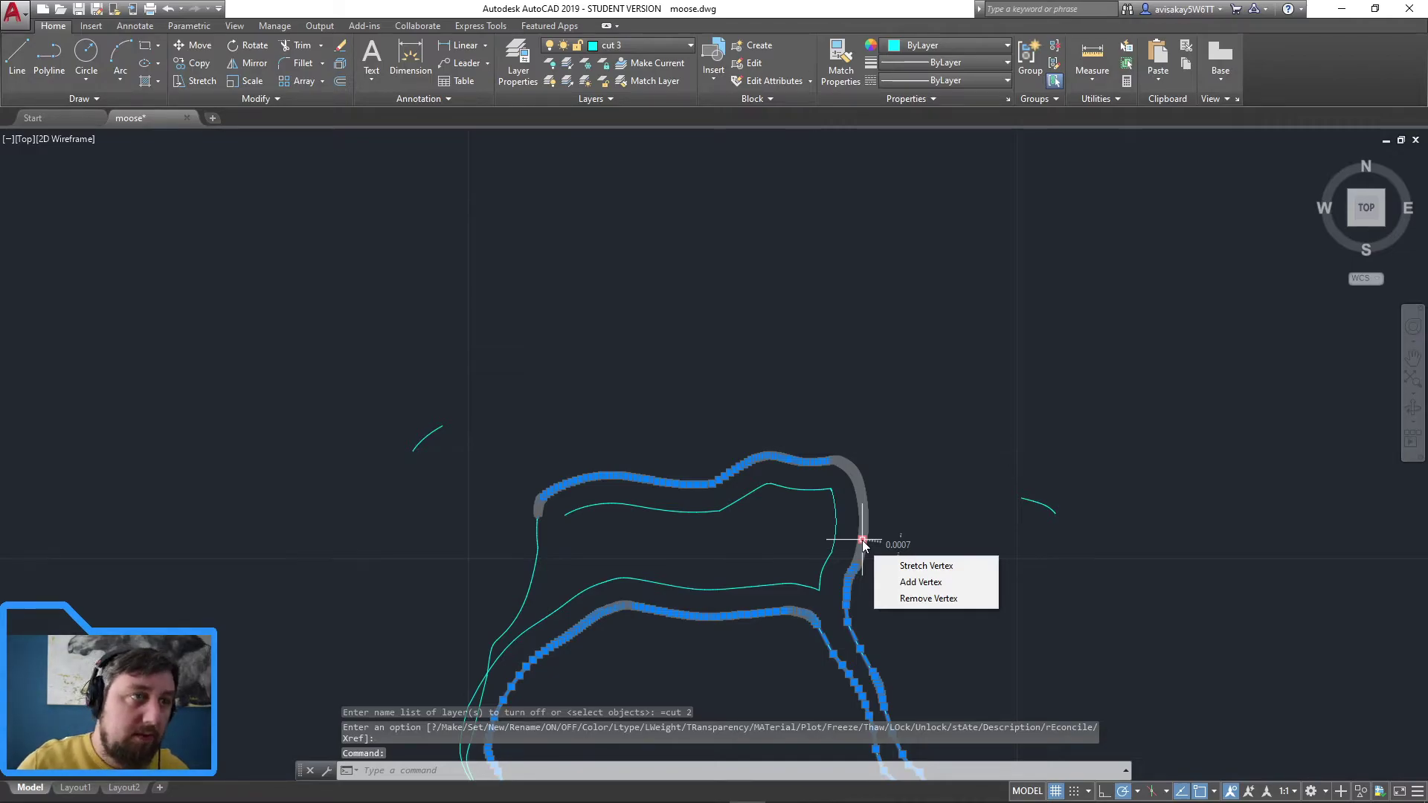
{"action": "type", "text": "X"}
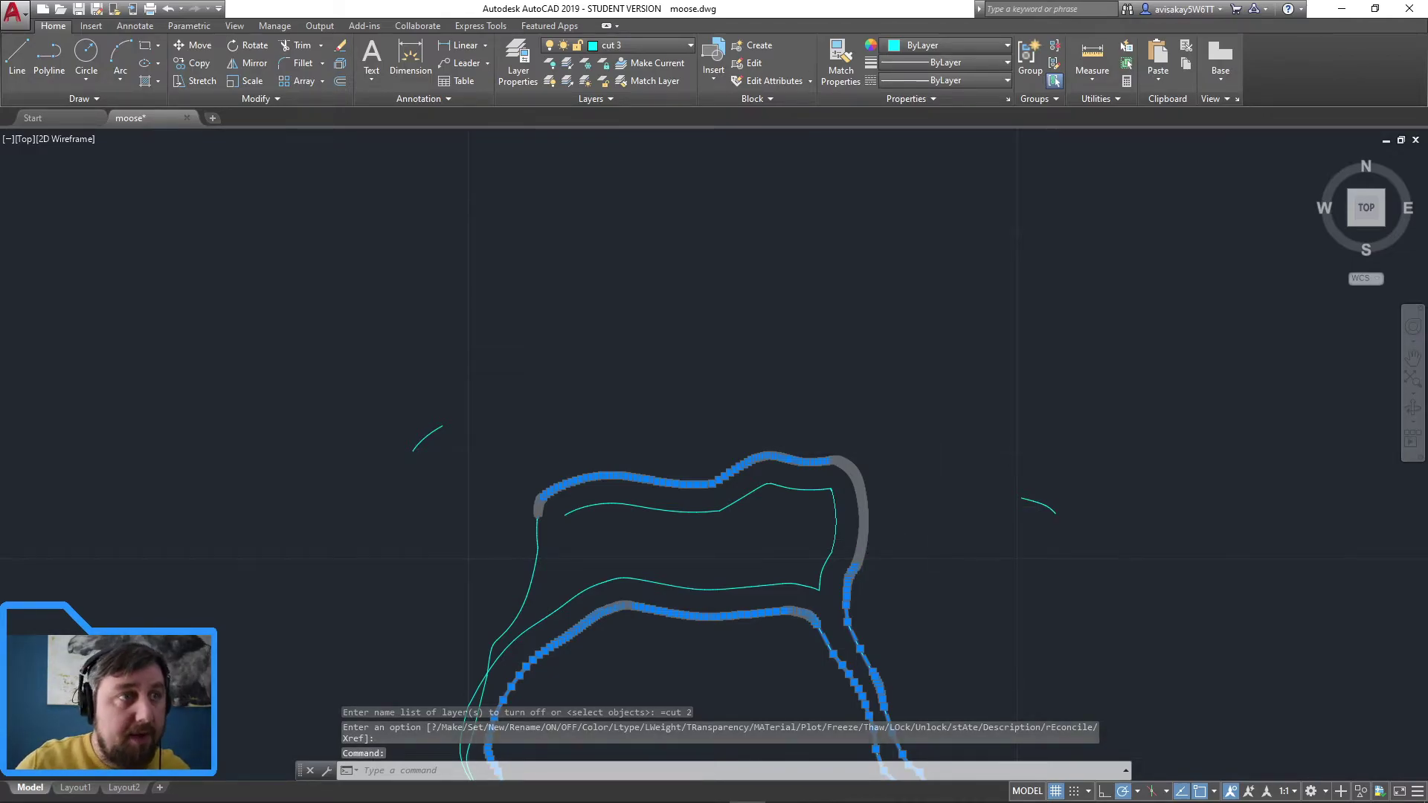
{"action": "key", "text": "Return"}
{"action": "left_click", "coordinate": [860, 462]}
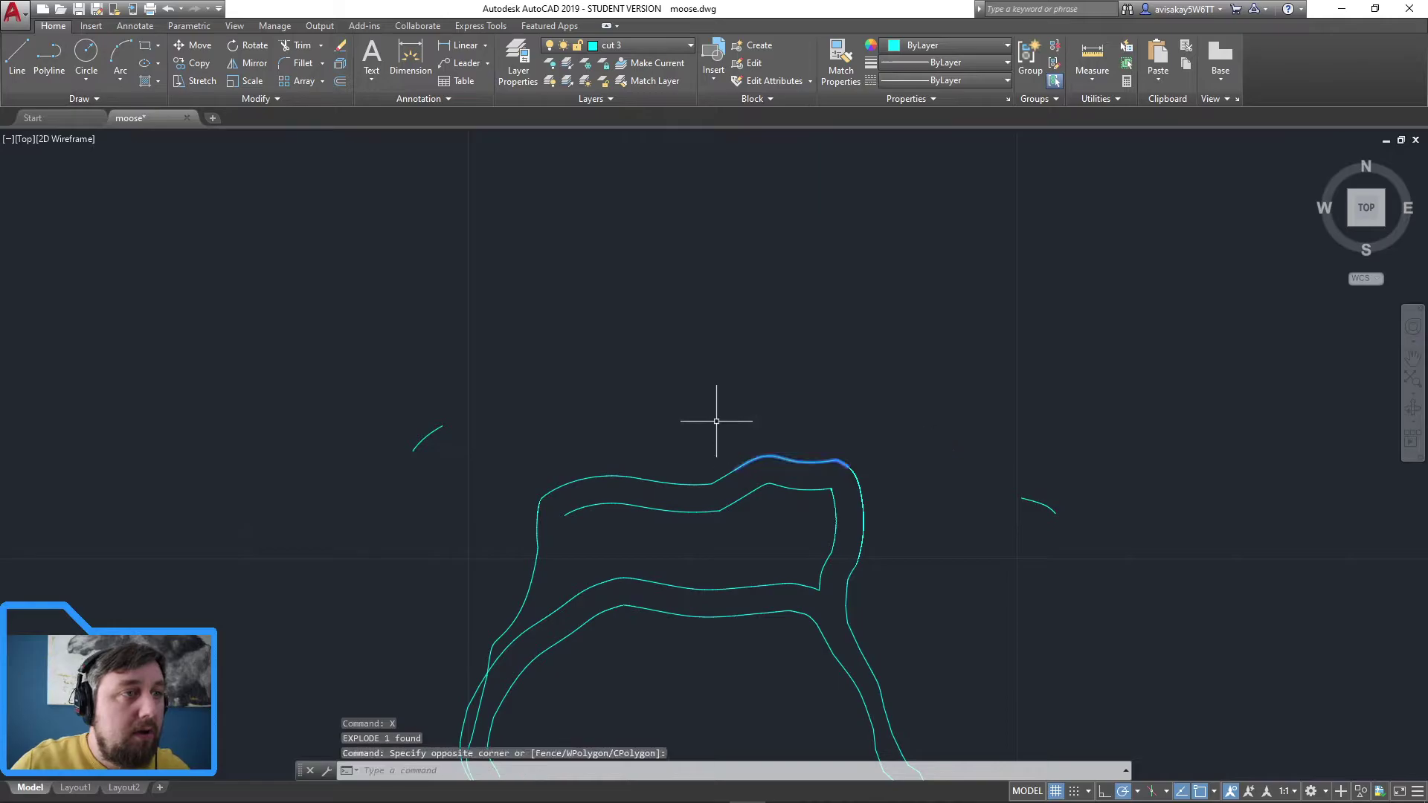
{"action": "left_click", "coordinate": [800, 424]}
{"action": "key", "text": "Delete"}
Step: Move the small right arc from its end onto the outline junction
{"action": "left_click", "coordinate": [1108, 564]}
{"action": "left_click", "coordinate": [980, 428]}
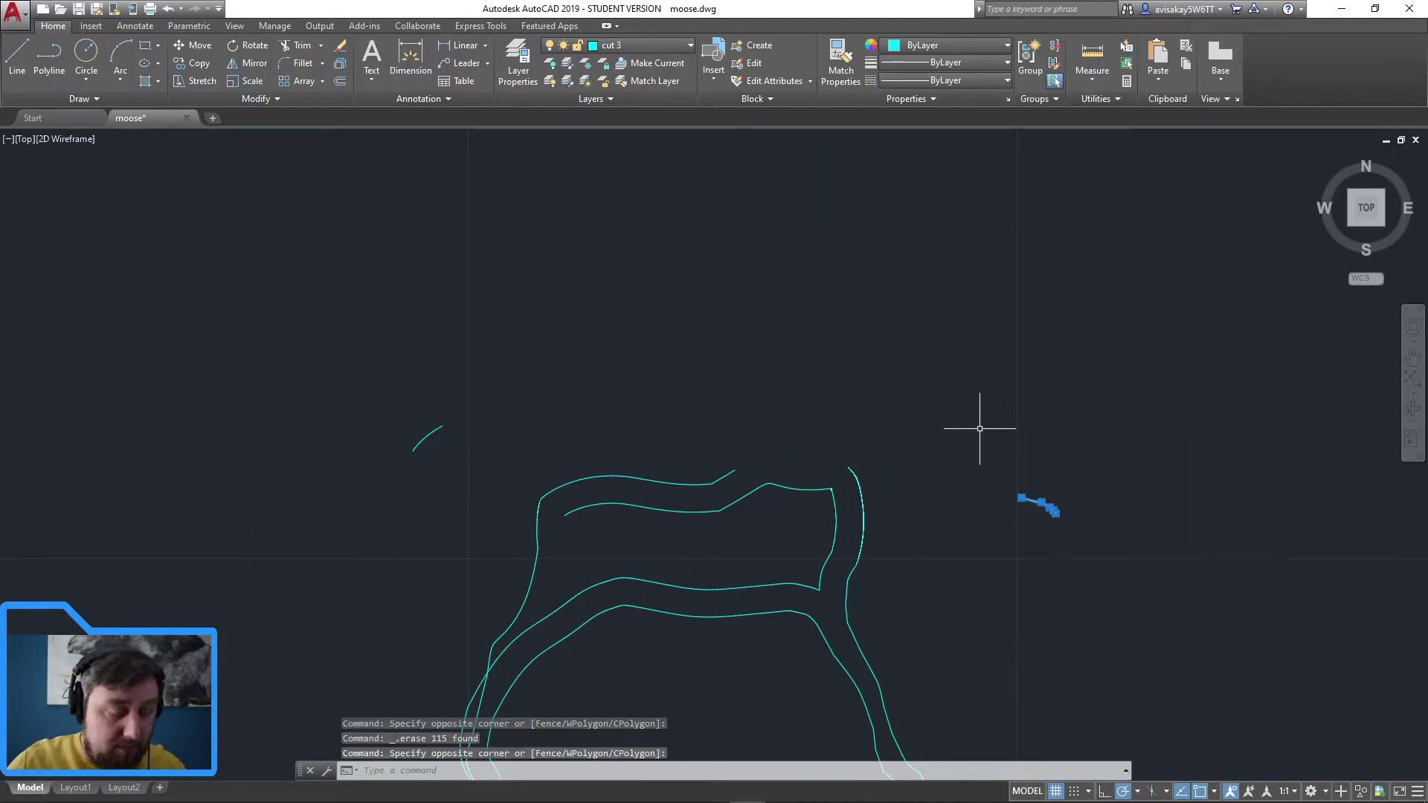
{"action": "type", "text": "M"}
{"action": "key", "text": "Return"}
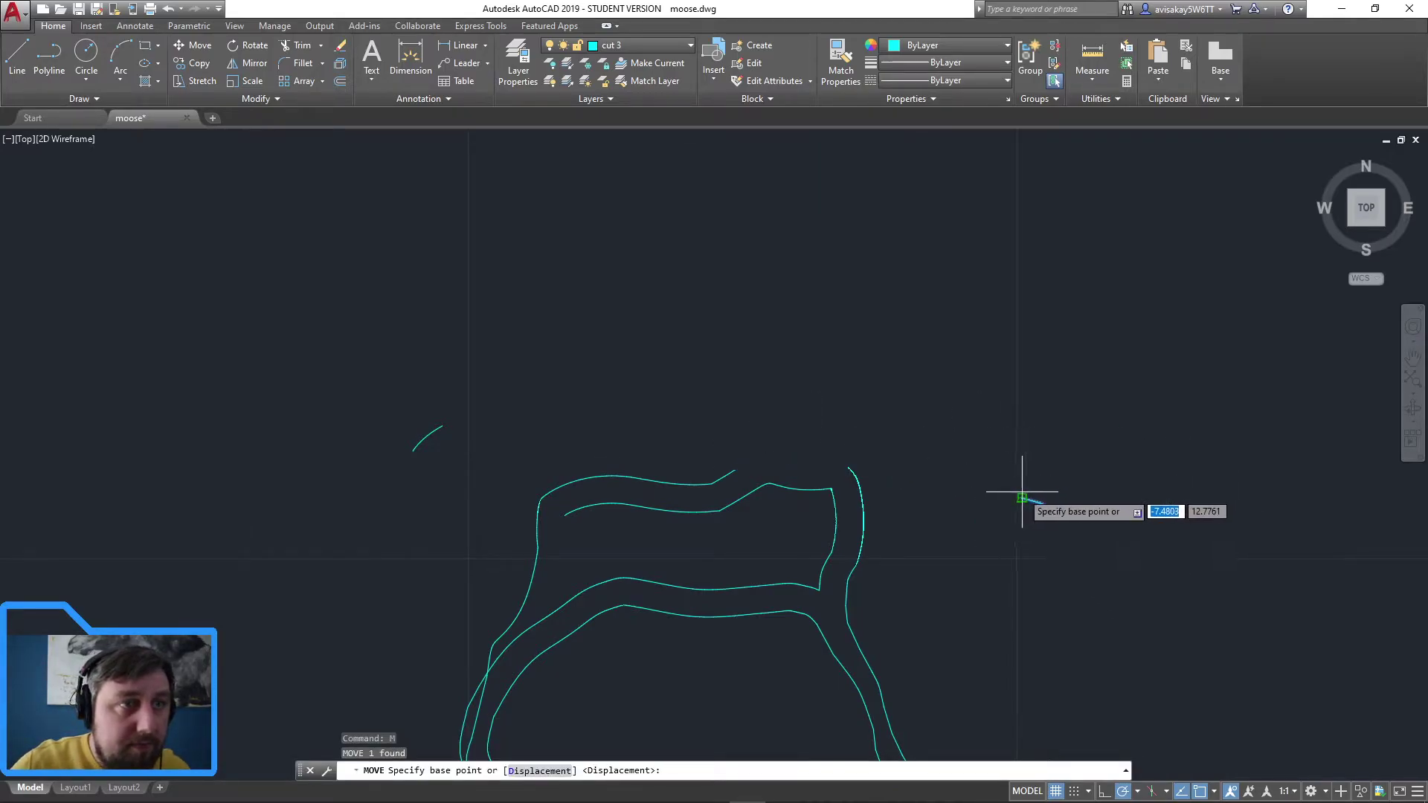
{"action": "scroll", "coordinate": [1025, 499], "scroll_direction": "up", "scroll_amount": 5}
{"action": "left_click", "coordinate": [1012, 529]}
{"action": "scroll", "coordinate": [463, 408], "scroll_direction": "down", "scroll_amount": 5}
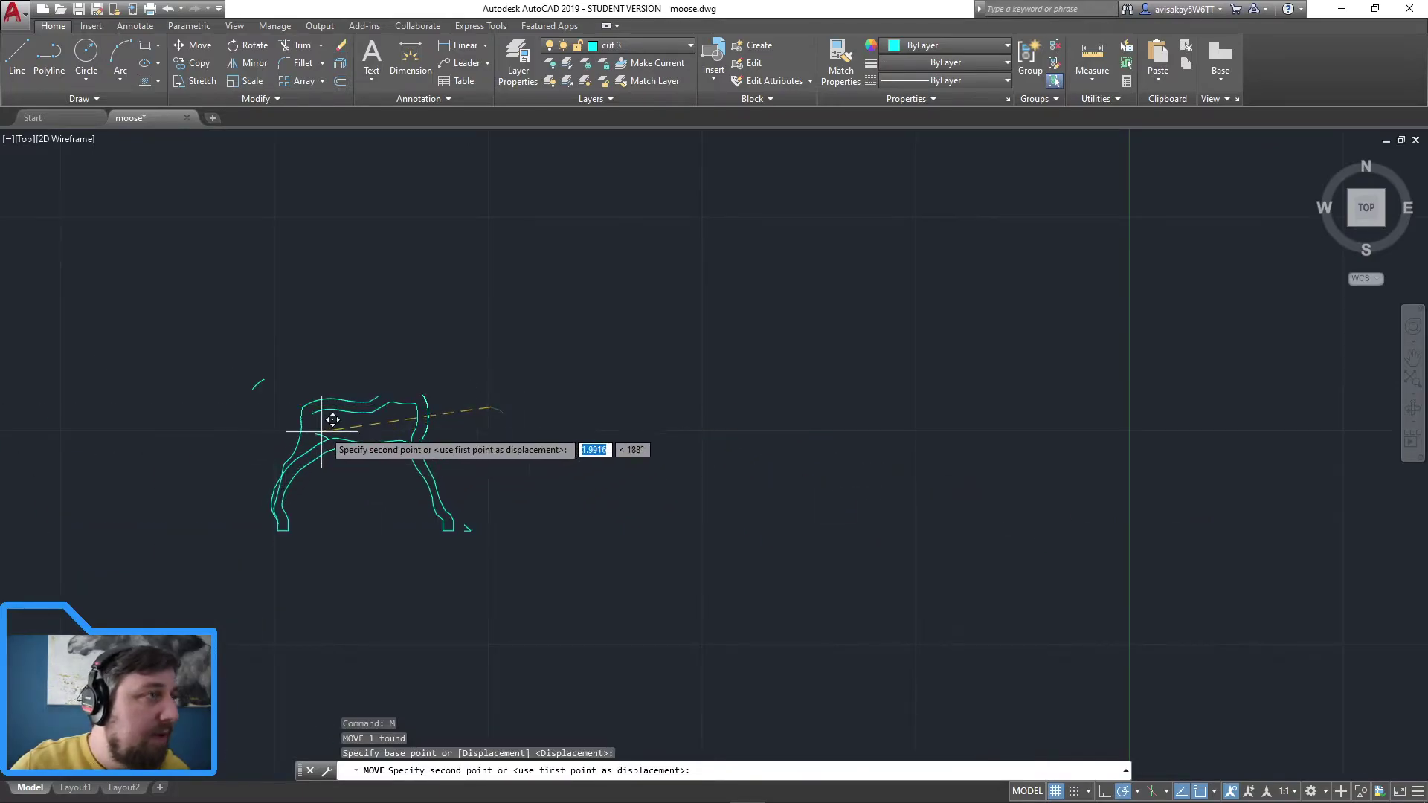
{"action": "scroll", "coordinate": [446, 416], "scroll_direction": "up", "scroll_amount": 4}
{"action": "scroll", "coordinate": [402, 435], "scroll_direction": "up", "scroll_amount": 5}
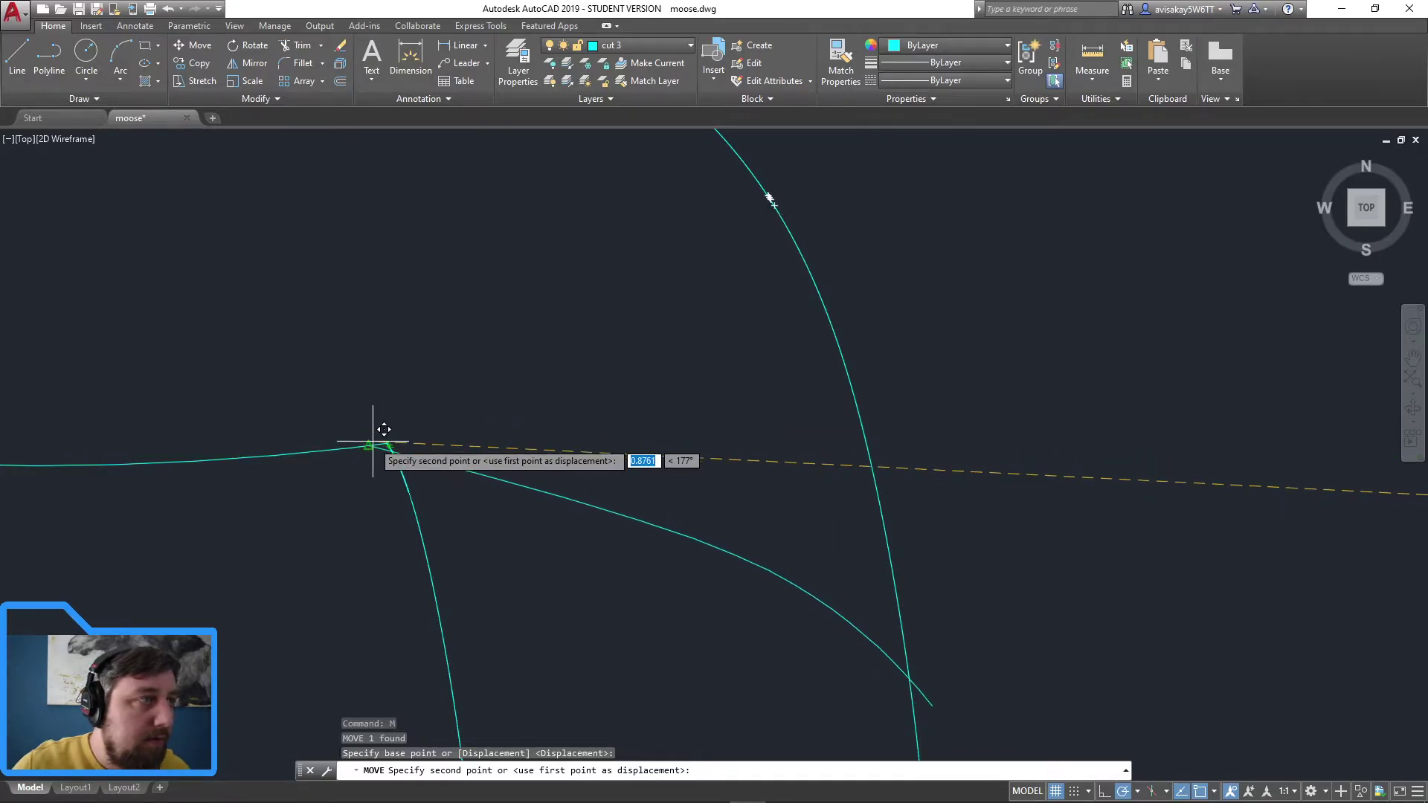
{"action": "scroll", "coordinate": [393, 425], "scroll_direction": "up", "scroll_amount": 5}
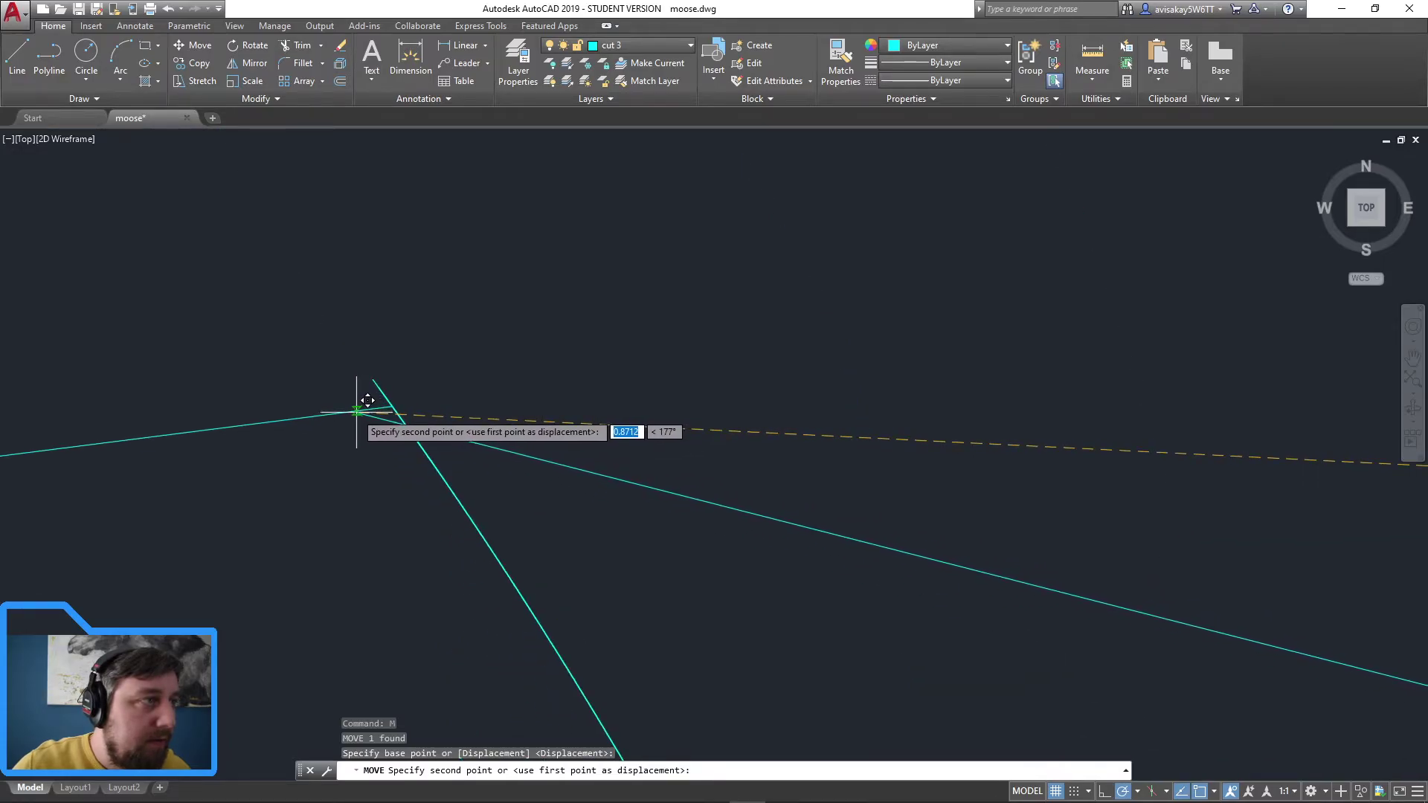
{"action": "left_click", "coordinate": [356, 411]}
{"action": "scroll", "coordinate": [1077, 659], "scroll_direction": "down", "scroll_amount": 5}
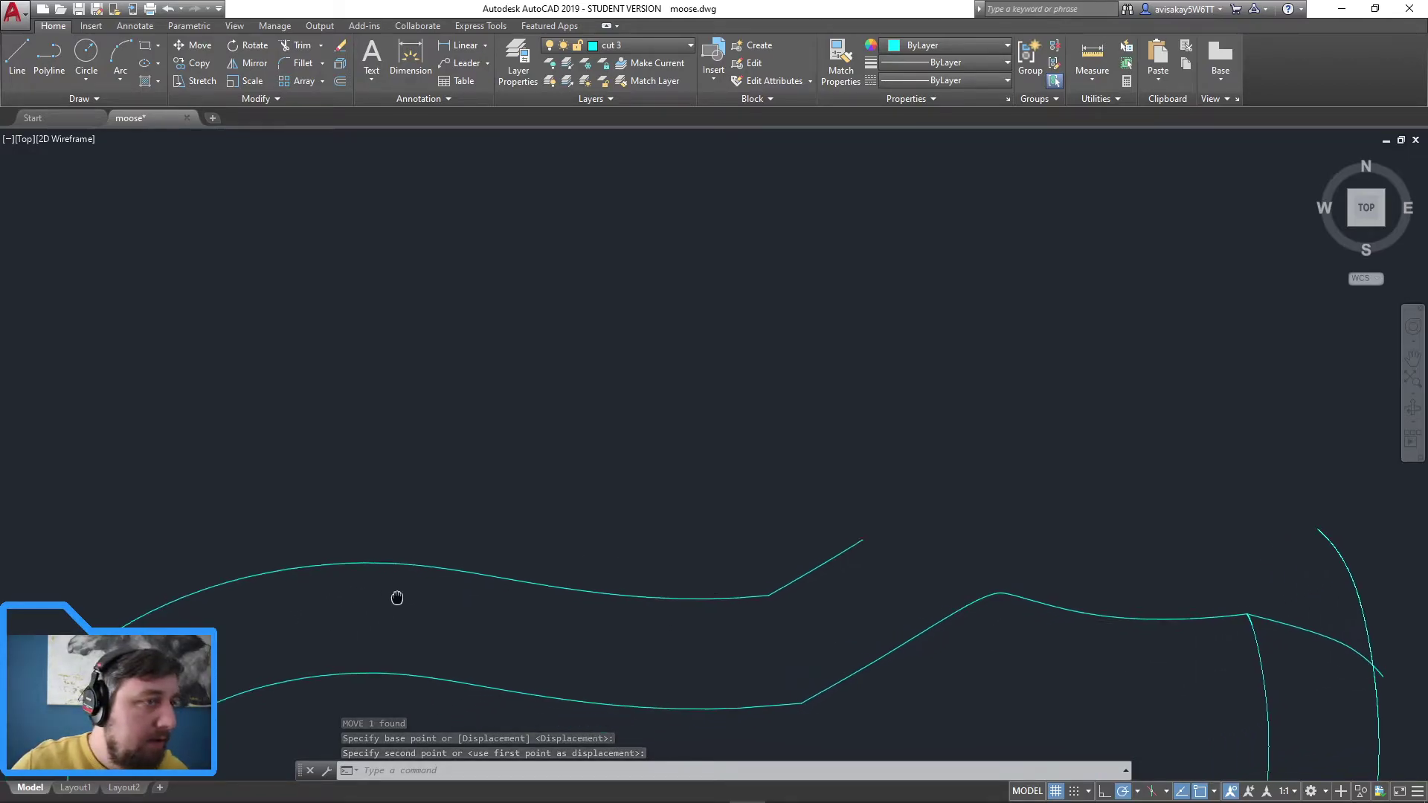
{"action": "scroll", "coordinate": [829, 370], "scroll_direction": "down", "scroll_amount": 6}
Step: Move the small left arc by its lower end onto the curve endpoint
{"action": "left_click", "coordinate": [392, 340]}
{"action": "left_click", "coordinate": [388, 311]}
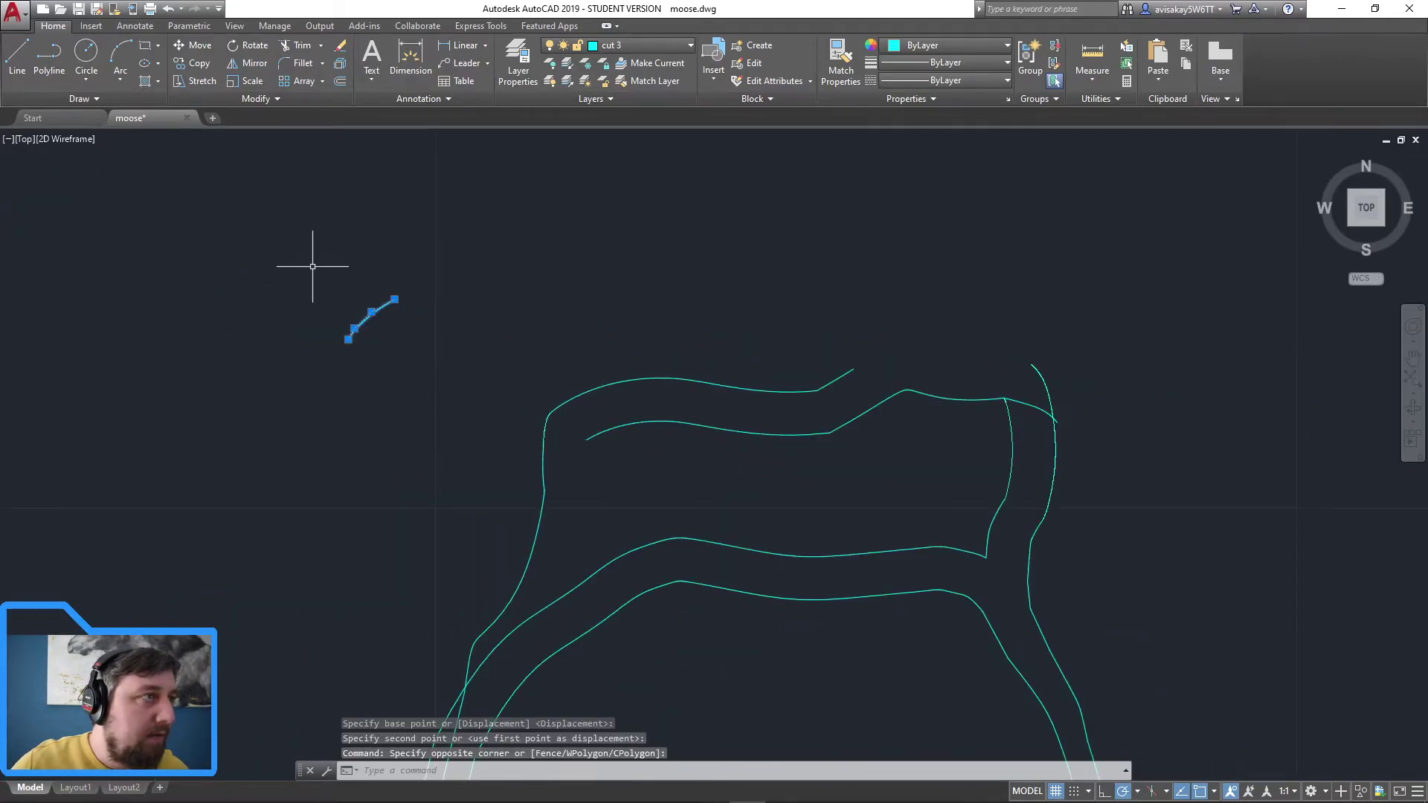
{"action": "type", "text": "m"}
{"action": "key", "text": "Return"}
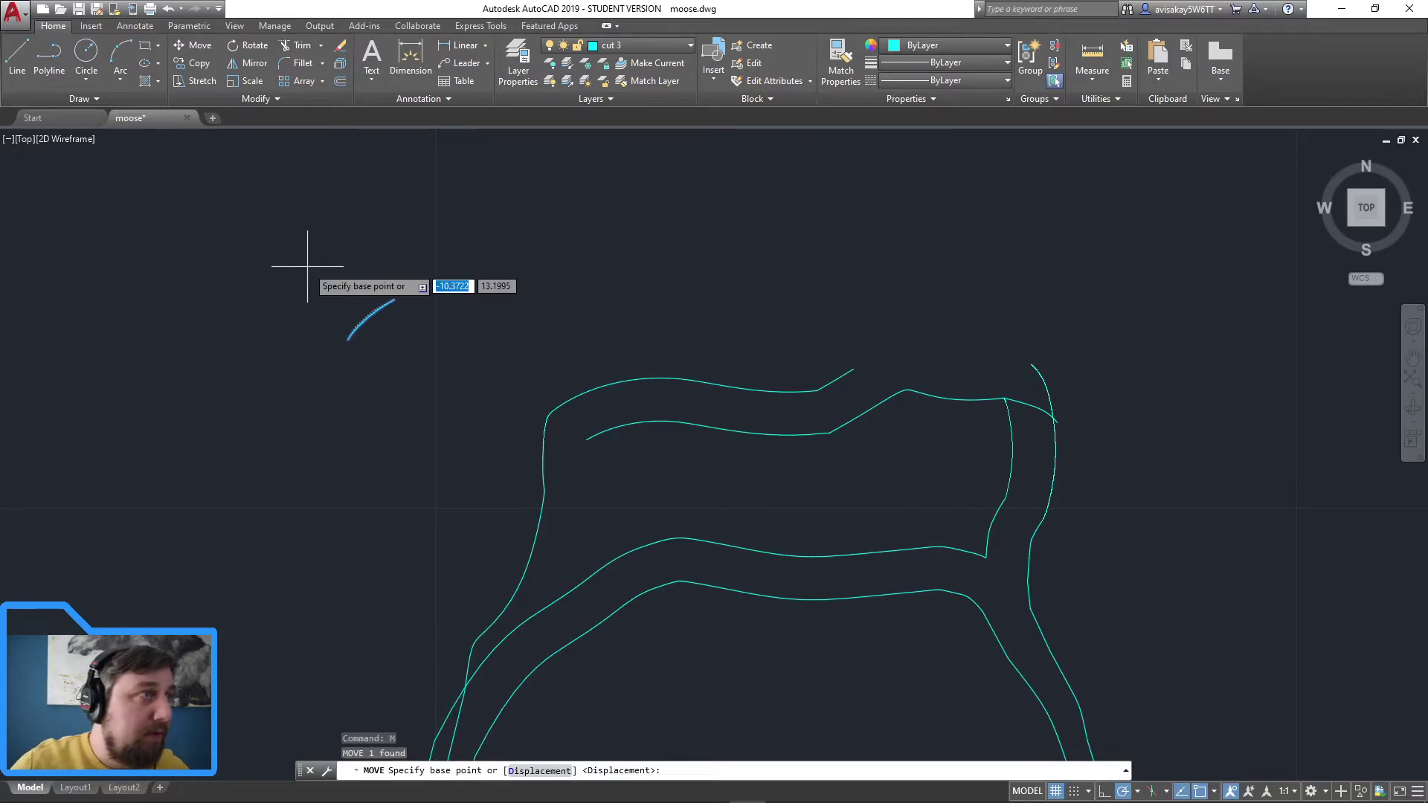
{"action": "left_click", "coordinate": [393, 300]}
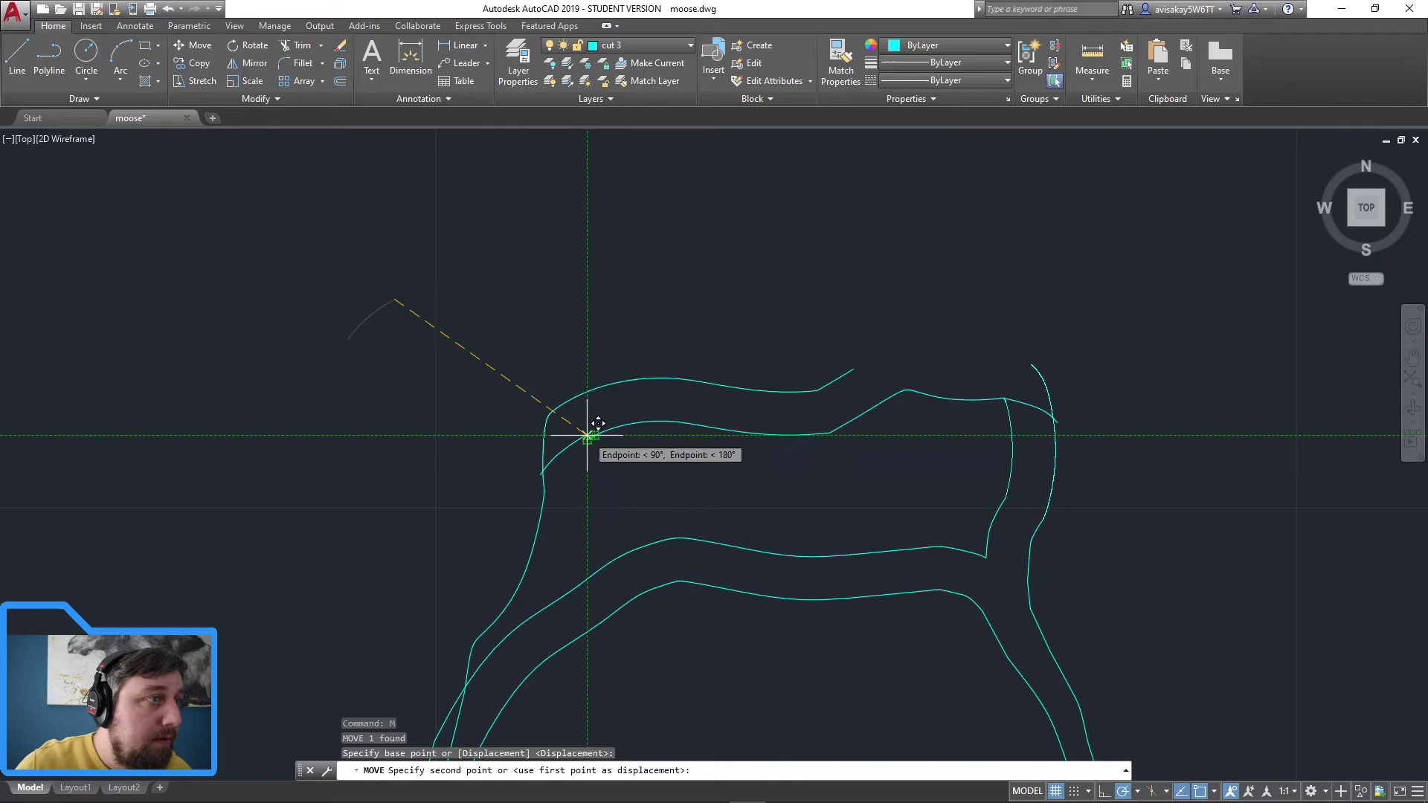
{"action": "key", "text": "Escape"}
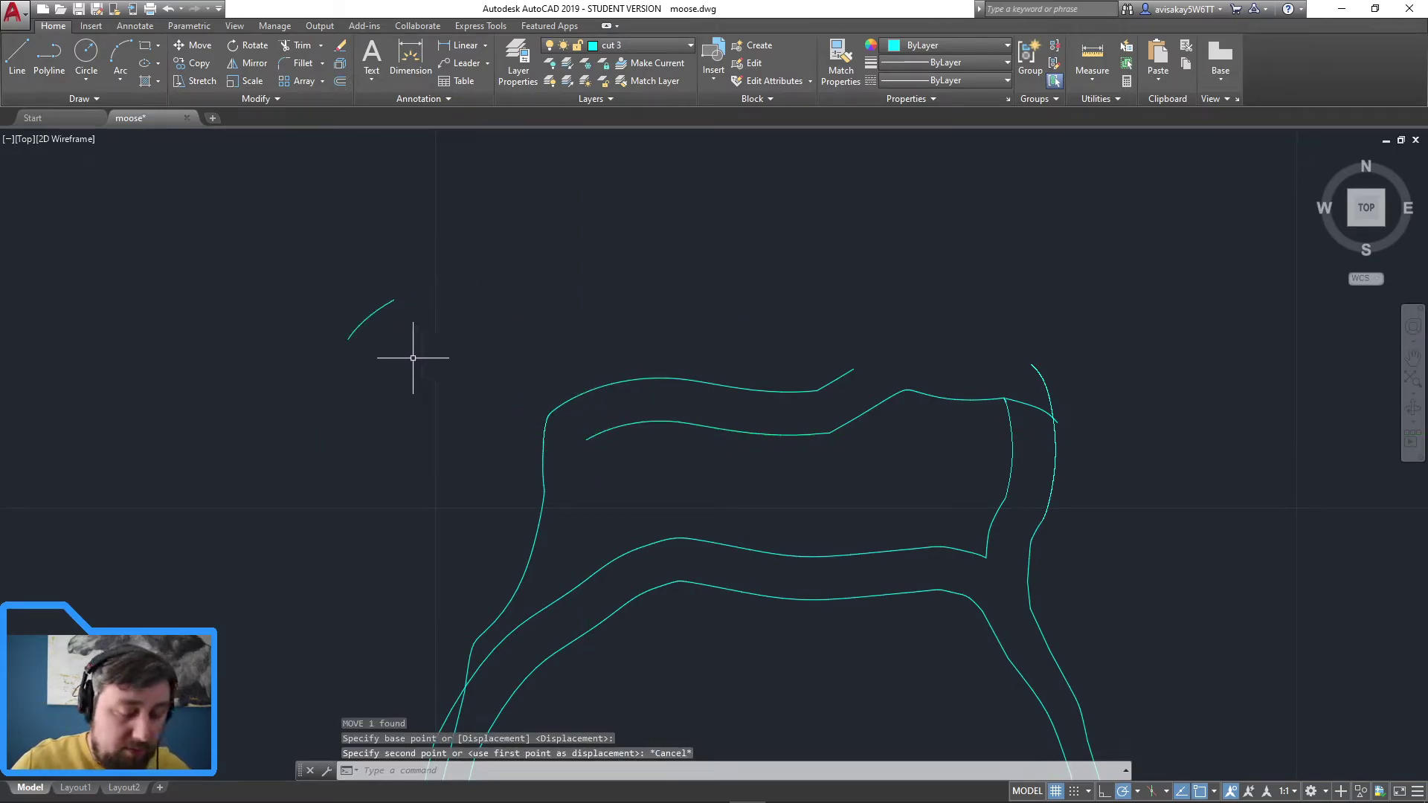
{"action": "key", "text": "space"}
{"action": "key", "text": "space"}
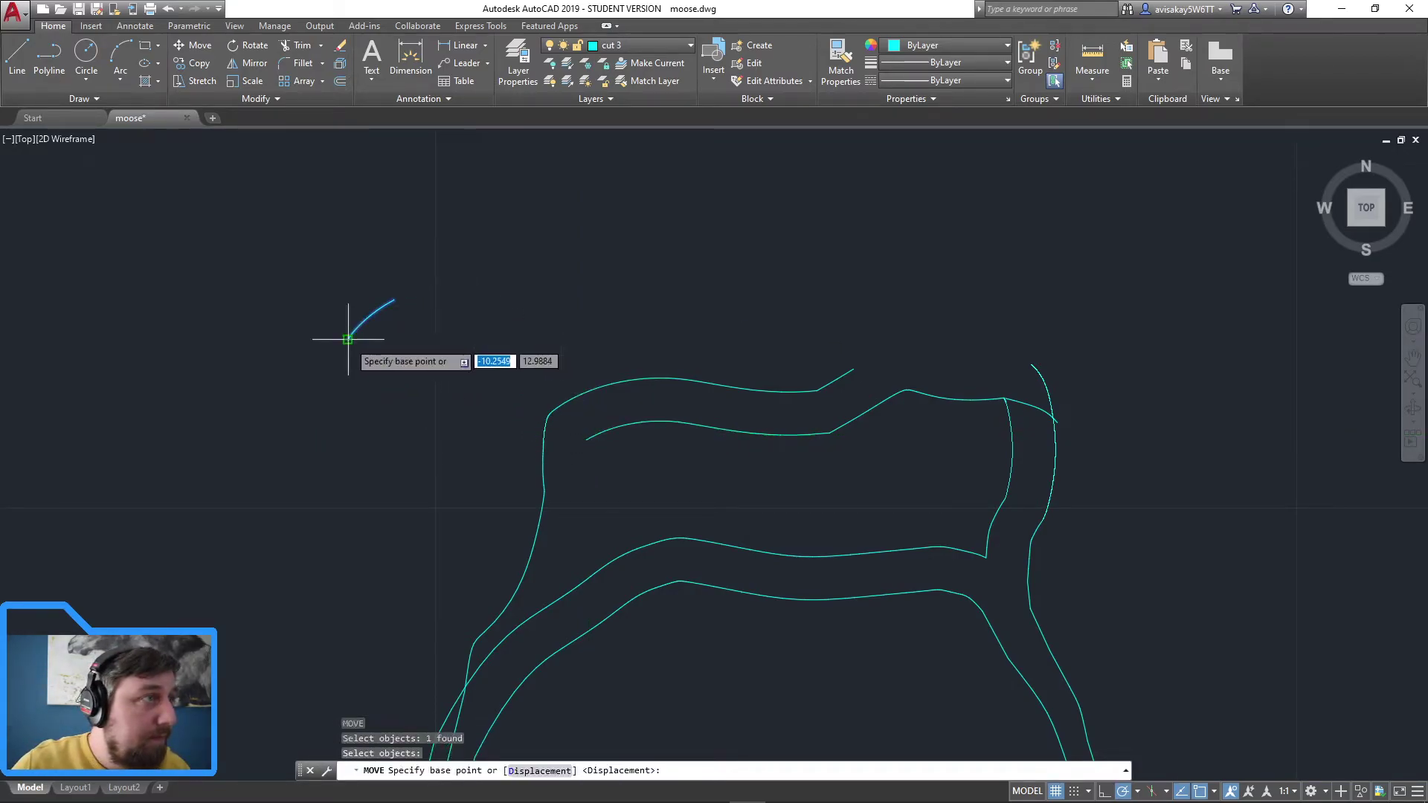
{"action": "left_click", "coordinate": [350, 338]}
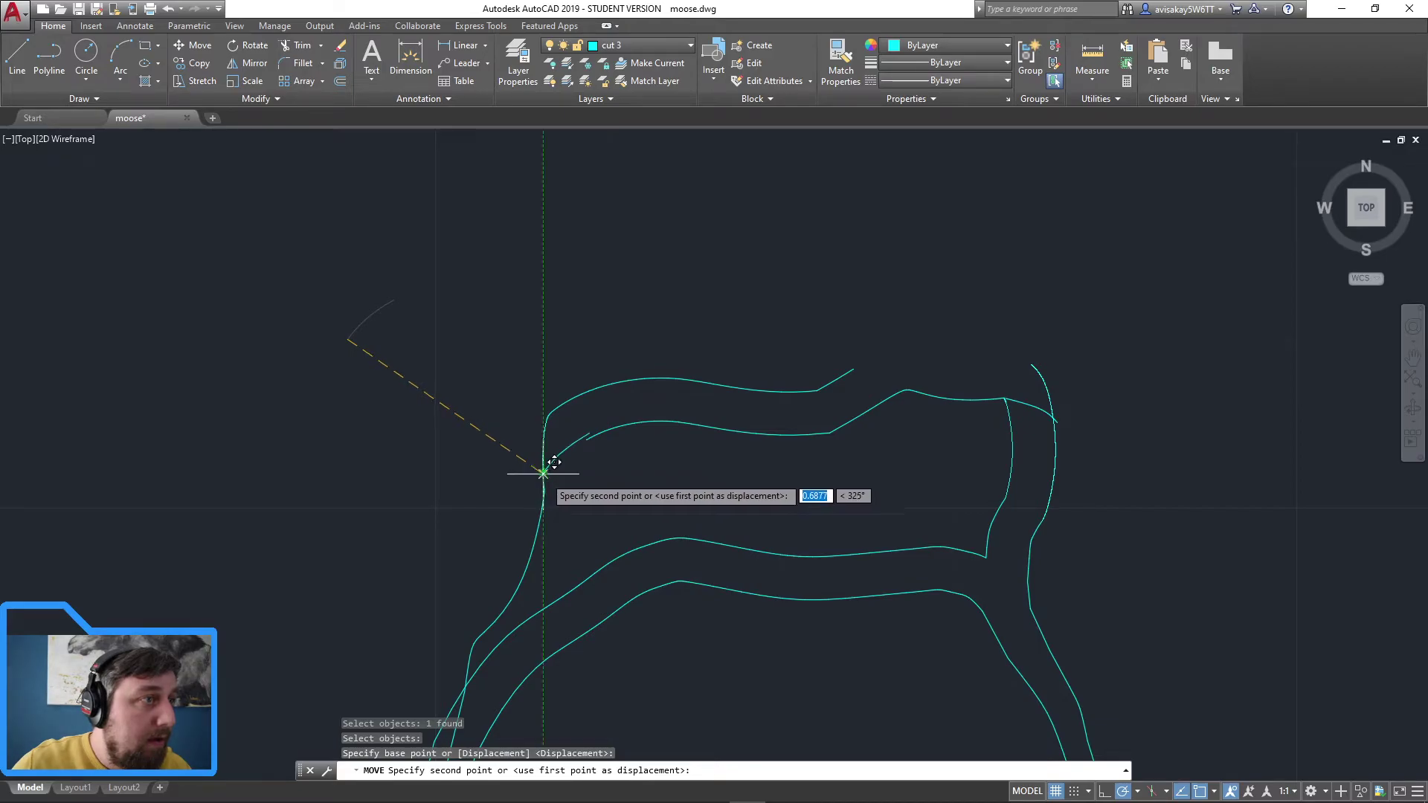
{"action": "scroll", "coordinate": [554, 467], "scroll_direction": "up", "scroll_amount": 6}
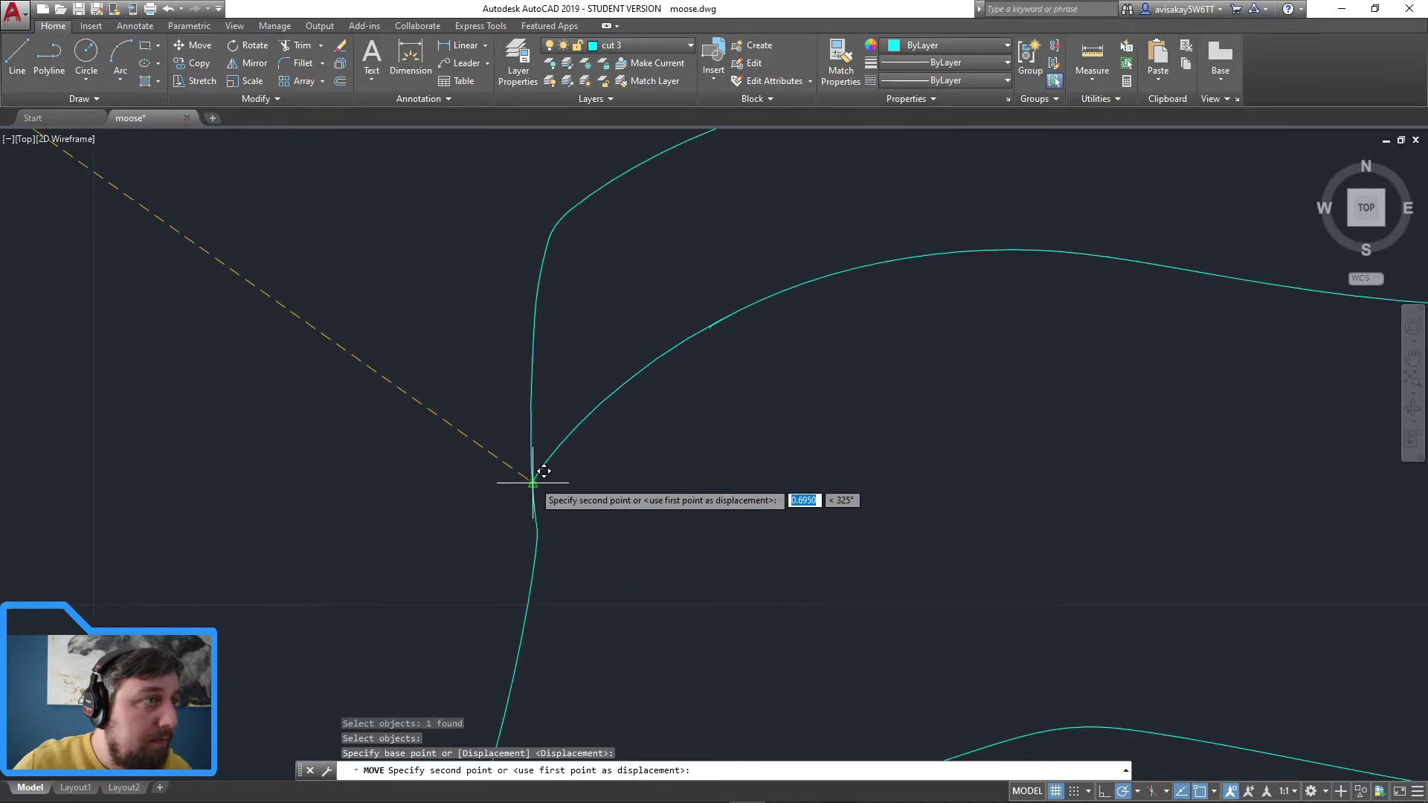
{"action": "left_click", "coordinate": [533, 482]}
Step: Explode the left outline curve and erase the short piece at the junction
{"action": "scroll", "coordinate": [734, 356], "scroll_direction": "up", "scroll_amount": 4}
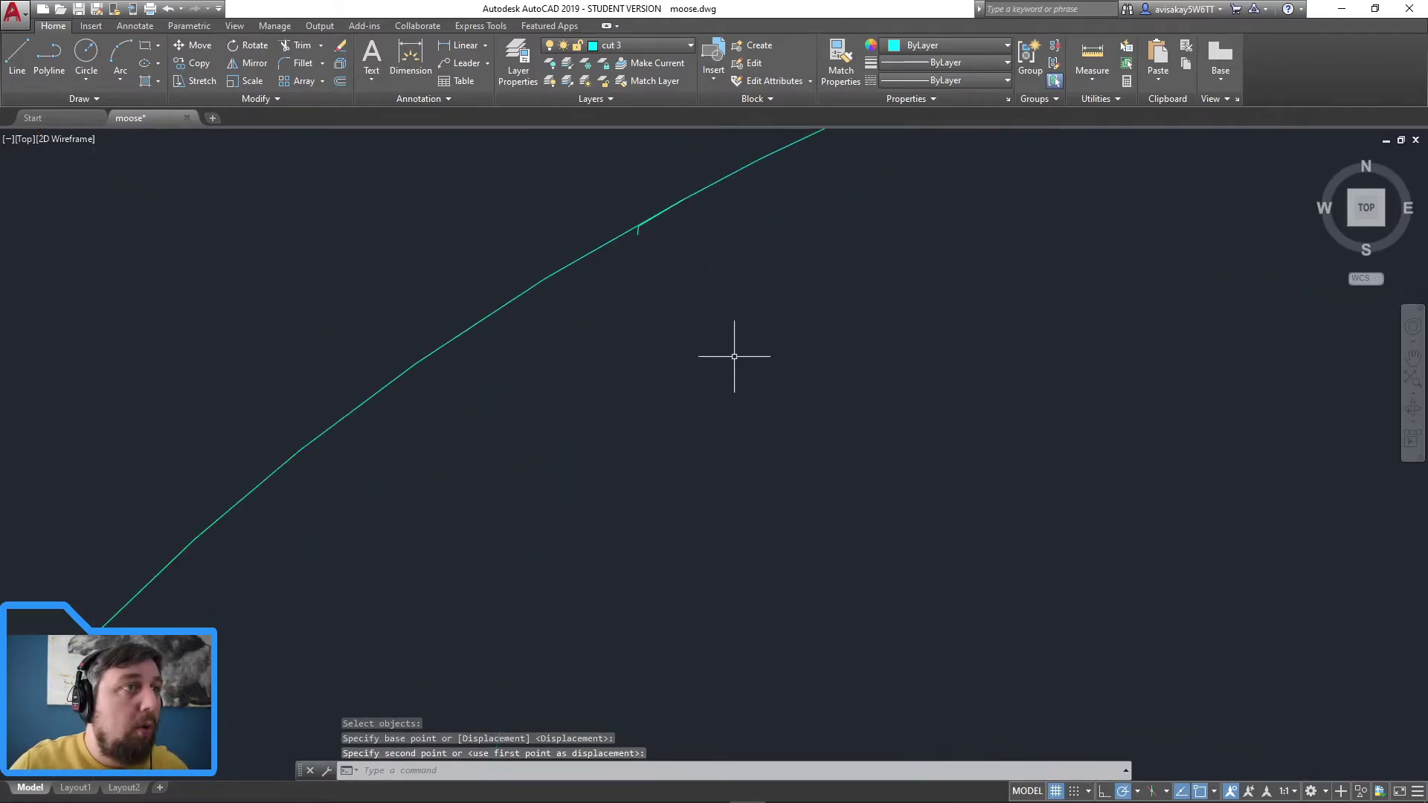
{"action": "scroll", "coordinate": [721, 352], "scroll_direction": "down", "scroll_amount": 3}
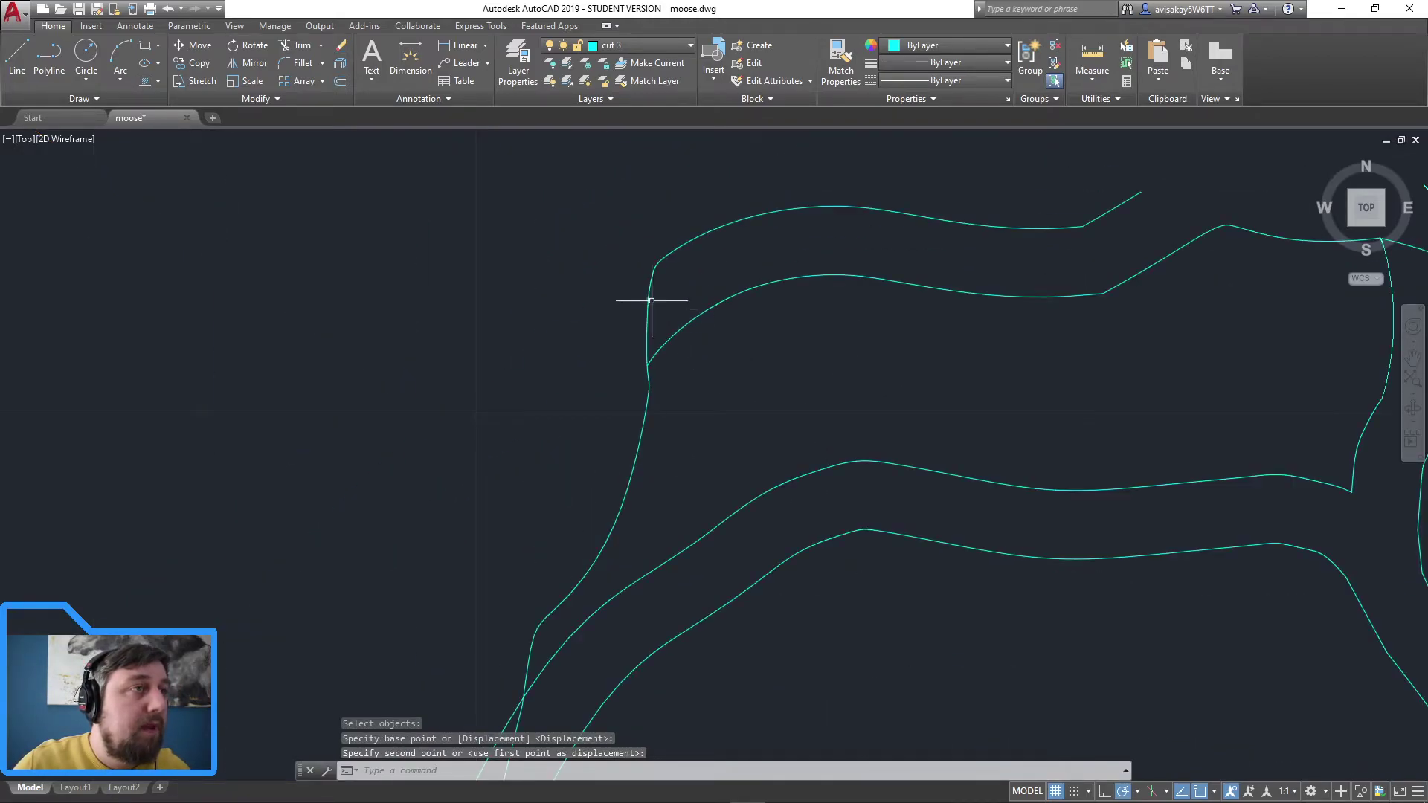
{"action": "left_click_drag", "start_coordinate": [651, 301], "coordinate": [597, 218]}
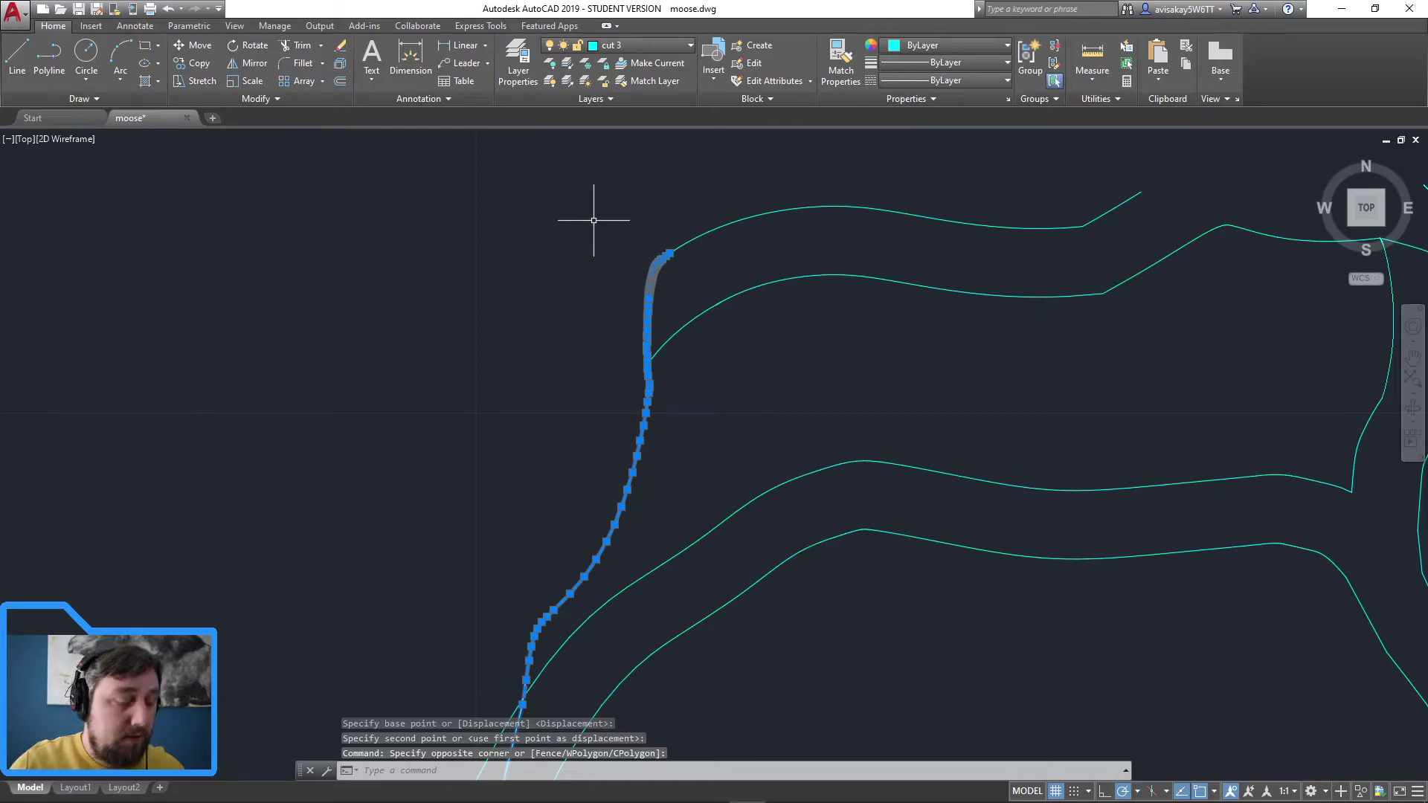
{"action": "type", "text": "X"}
{"action": "key", "text": "Return"}
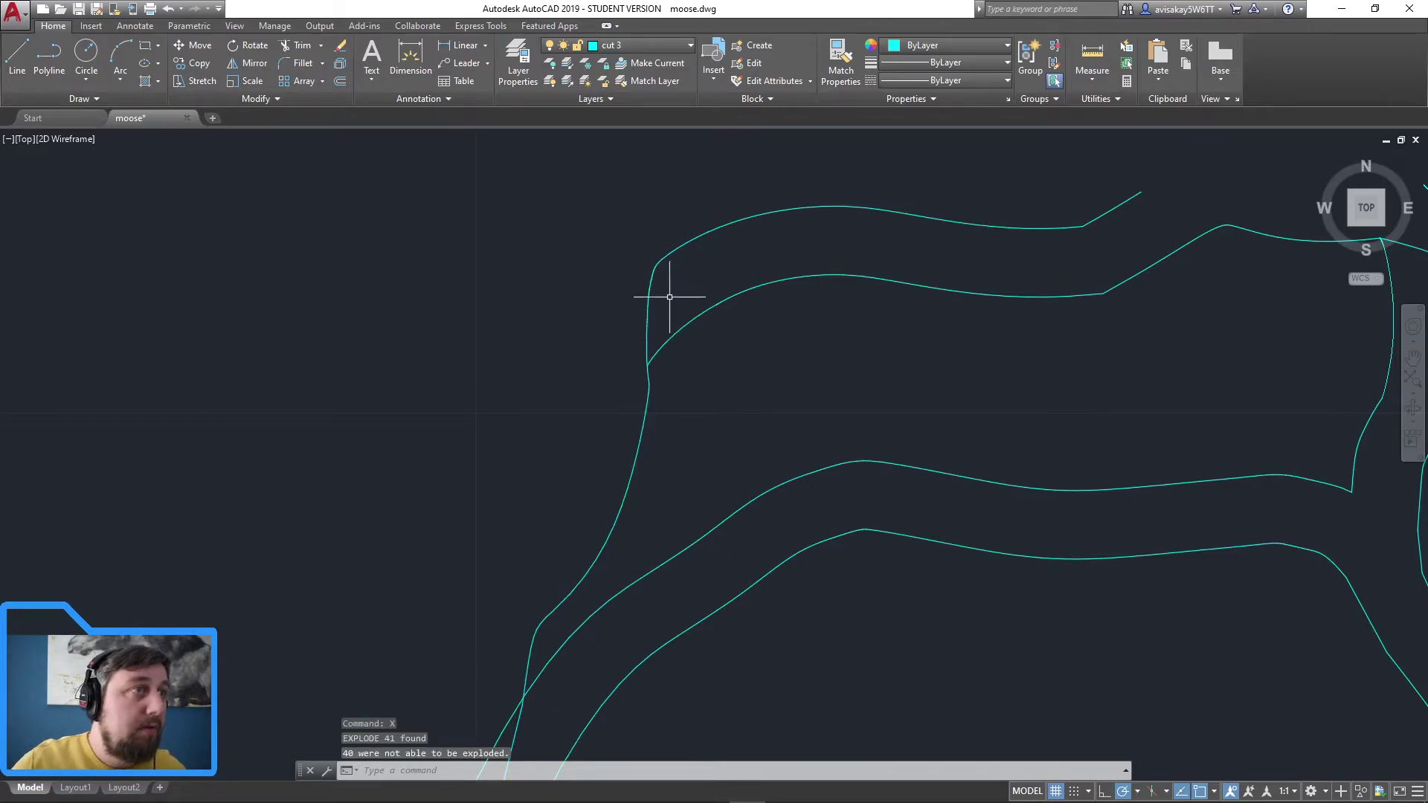
{"action": "left_click_drag", "start_coordinate": [670, 297], "coordinate": [601, 225]}
{"action": "key", "text": "Delete"}
Step: Erase the short vertical and leftover curve pieces, then grab the remaining segment's end
{"action": "left_click", "coordinate": [653, 328]}
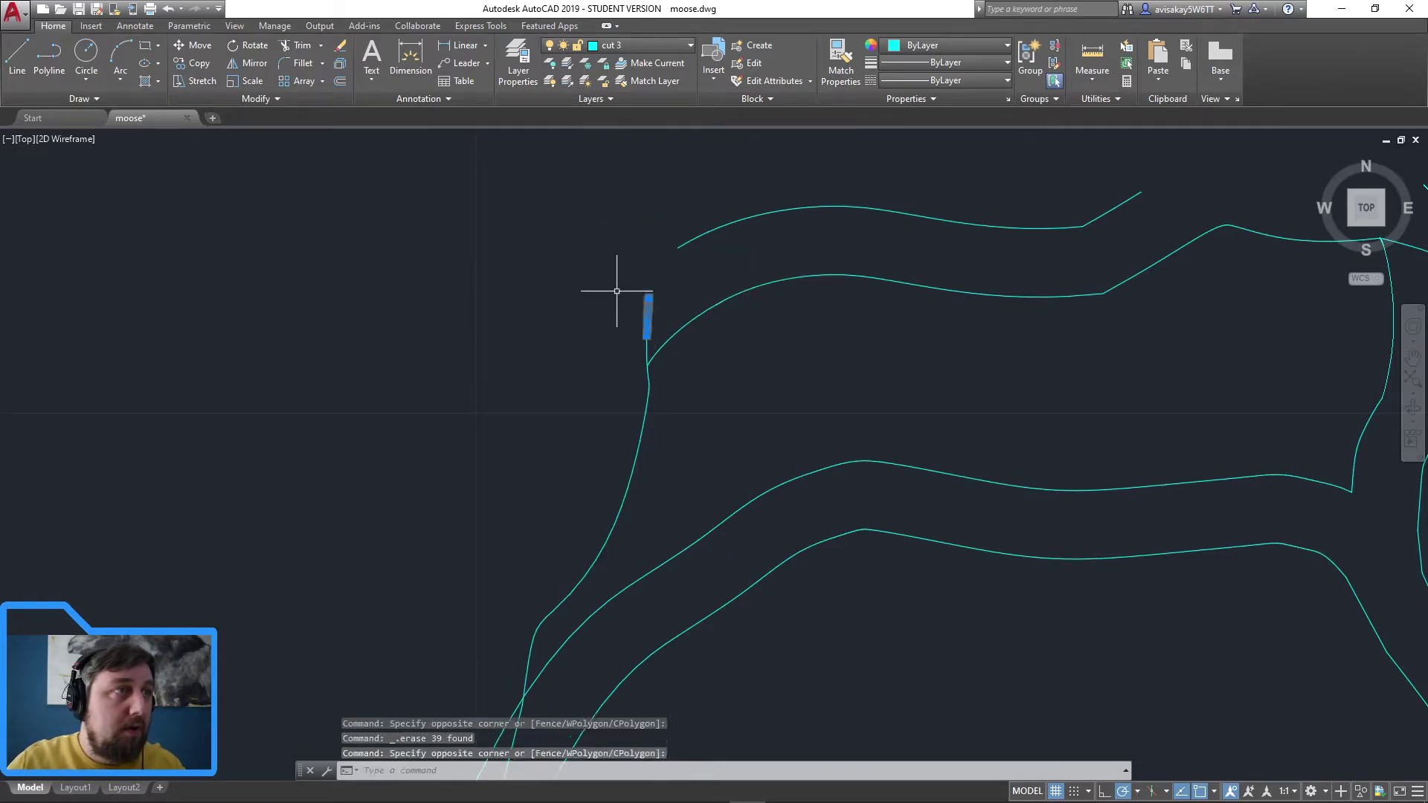
{"action": "scroll", "coordinate": [647, 328], "scroll_direction": "up", "scroll_amount": 3}
{"action": "left_click", "coordinate": [642, 392]}
{"action": "key", "text": "Delete"}
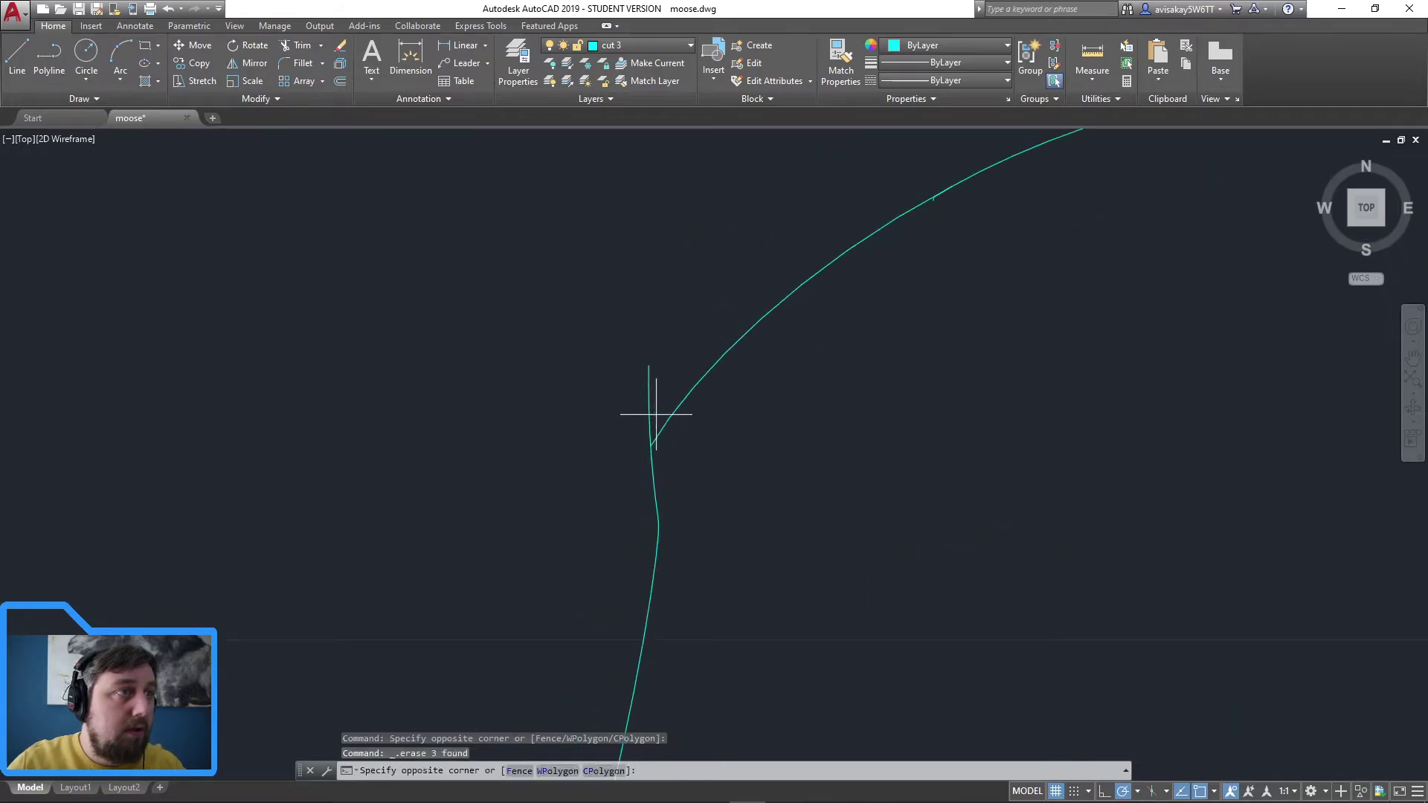
{"action": "left_click", "coordinate": [613, 350]}
{"action": "left_click", "coordinate": [649, 439]}
{"action": "key", "text": "Delete"}
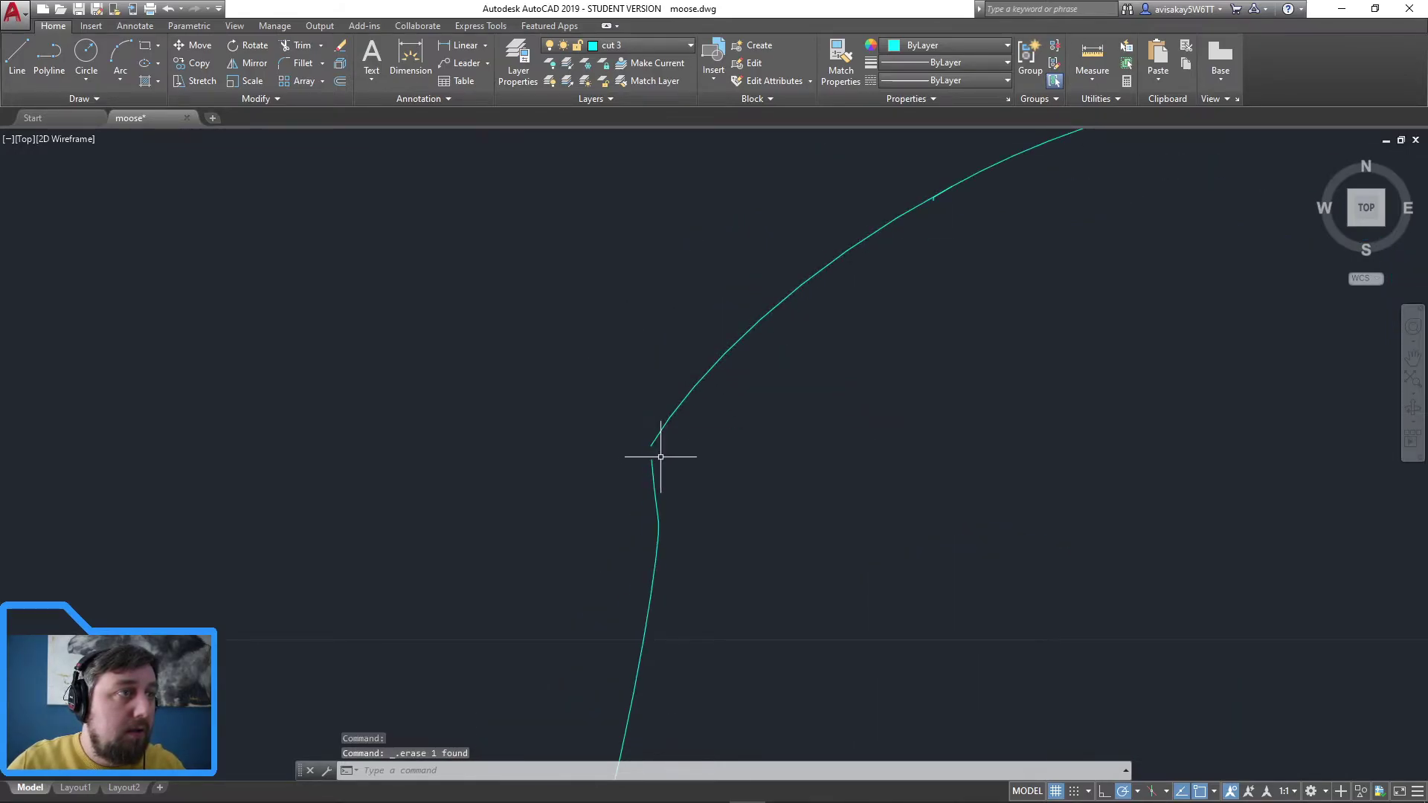
{"action": "scroll", "coordinate": [645, 454], "scroll_direction": "up", "scroll_amount": 1}
{"action": "left_click_drag", "start_coordinate": [656, 469], "coordinate": [654, 455]}
{"action": "left_click", "coordinate": [655, 463]}
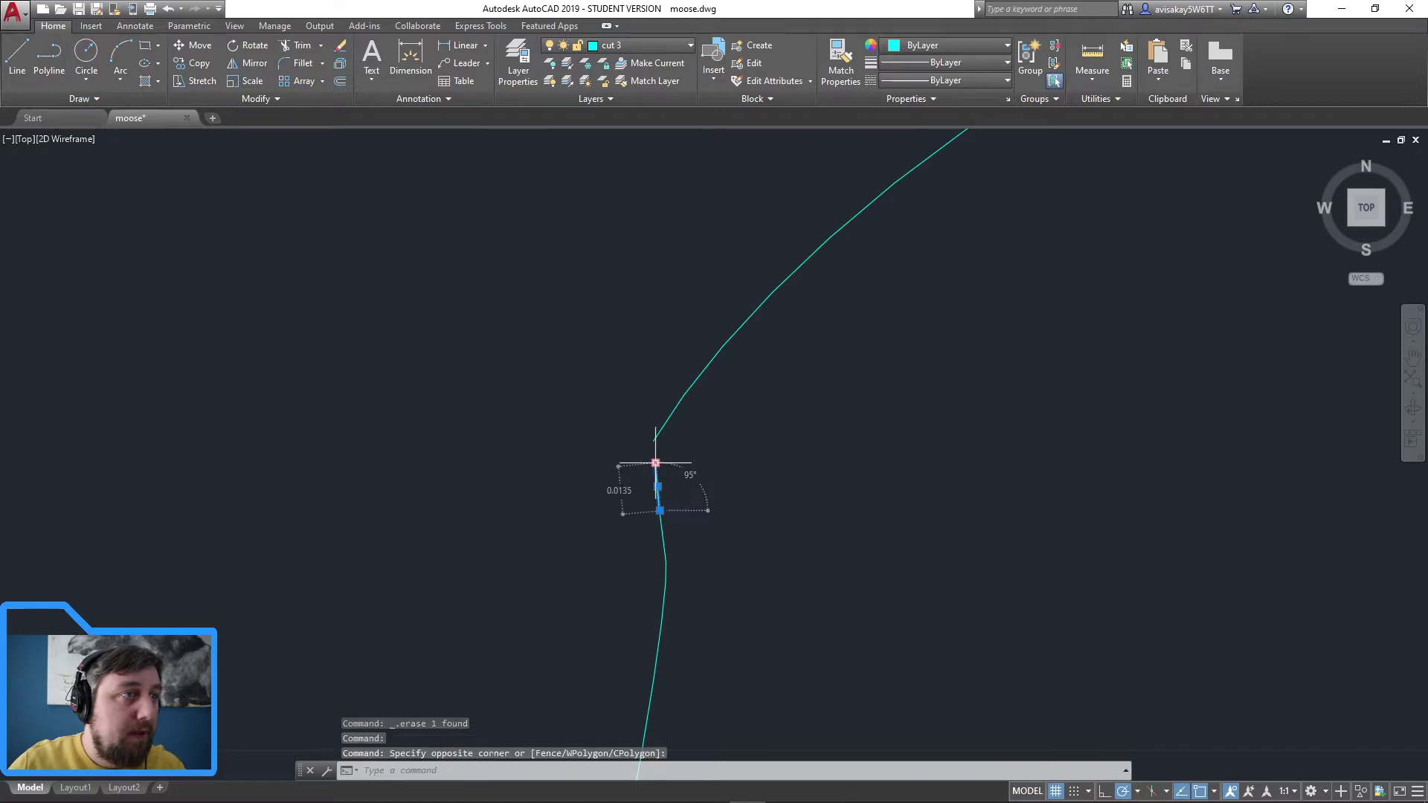
Step: Cancel the unfinished stretch and undo a mistaken erase of the upper curve
{"action": "left_click", "coordinate": [654, 441]}
{"action": "scroll", "coordinate": [899, 423], "scroll_direction": "down", "scroll_amount": 4}
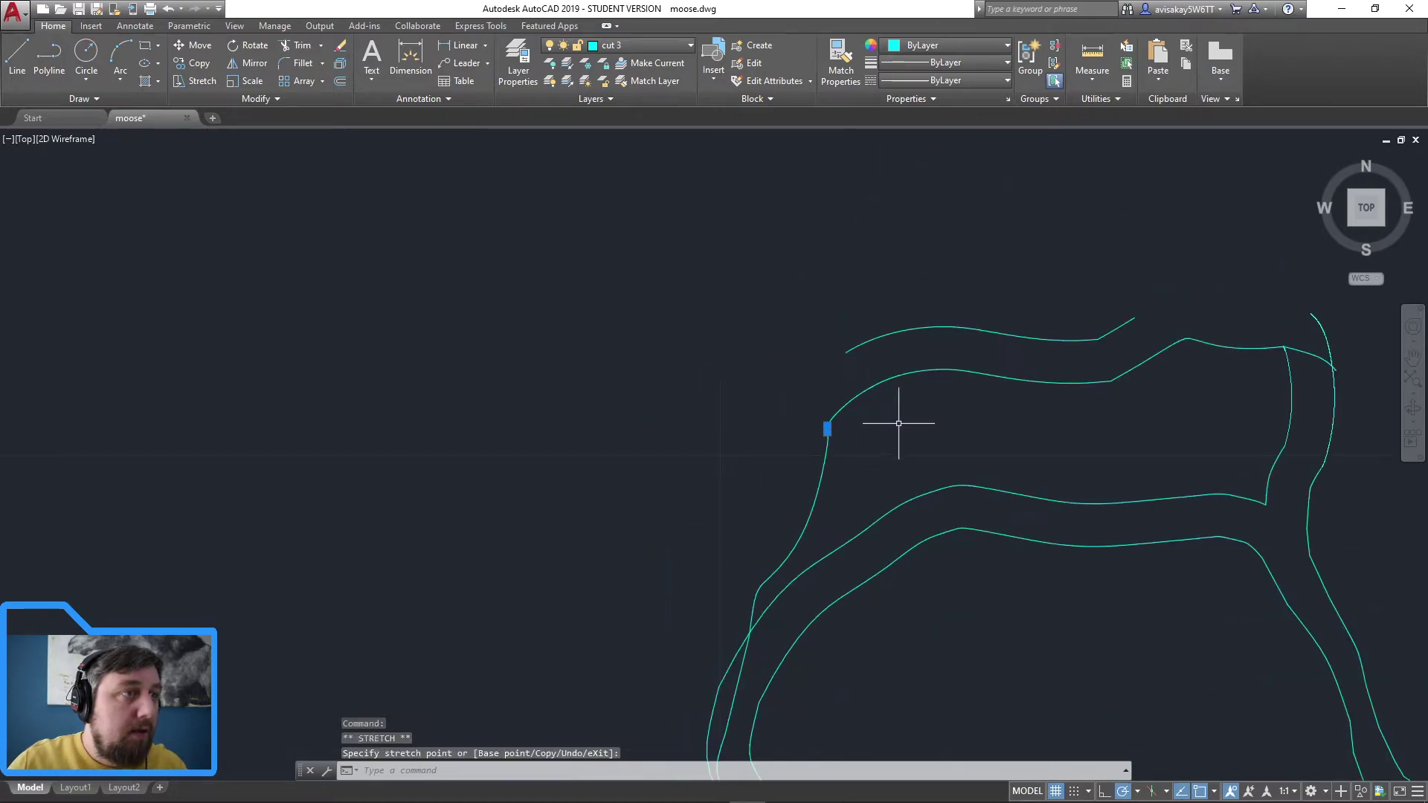
{"action": "key", "text": "Escape"}
{"action": "left_click_drag", "start_coordinate": [1110, 351], "coordinate": [997, 281]}
{"action": "key", "text": "Delete"}
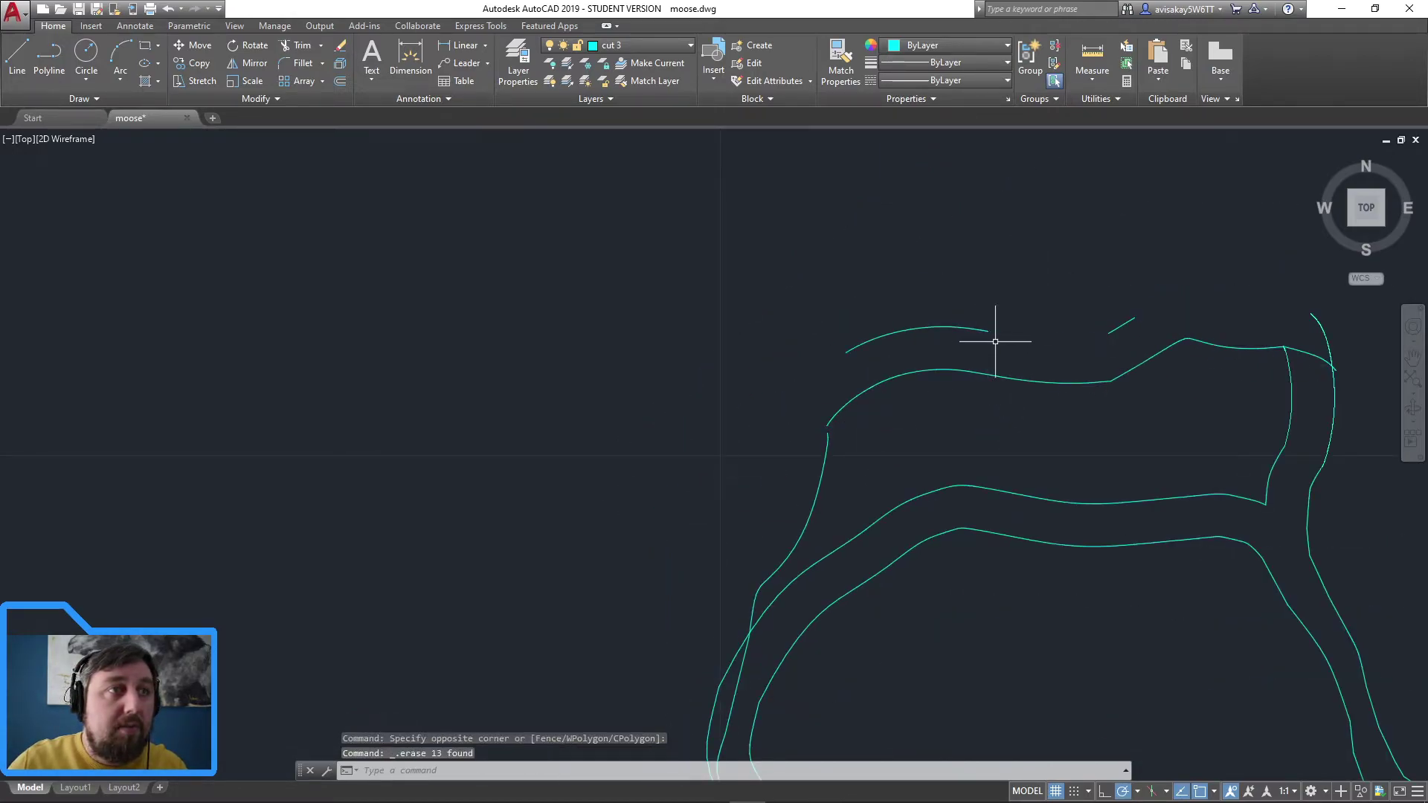
{"action": "key", "text": "ctrl+z"}
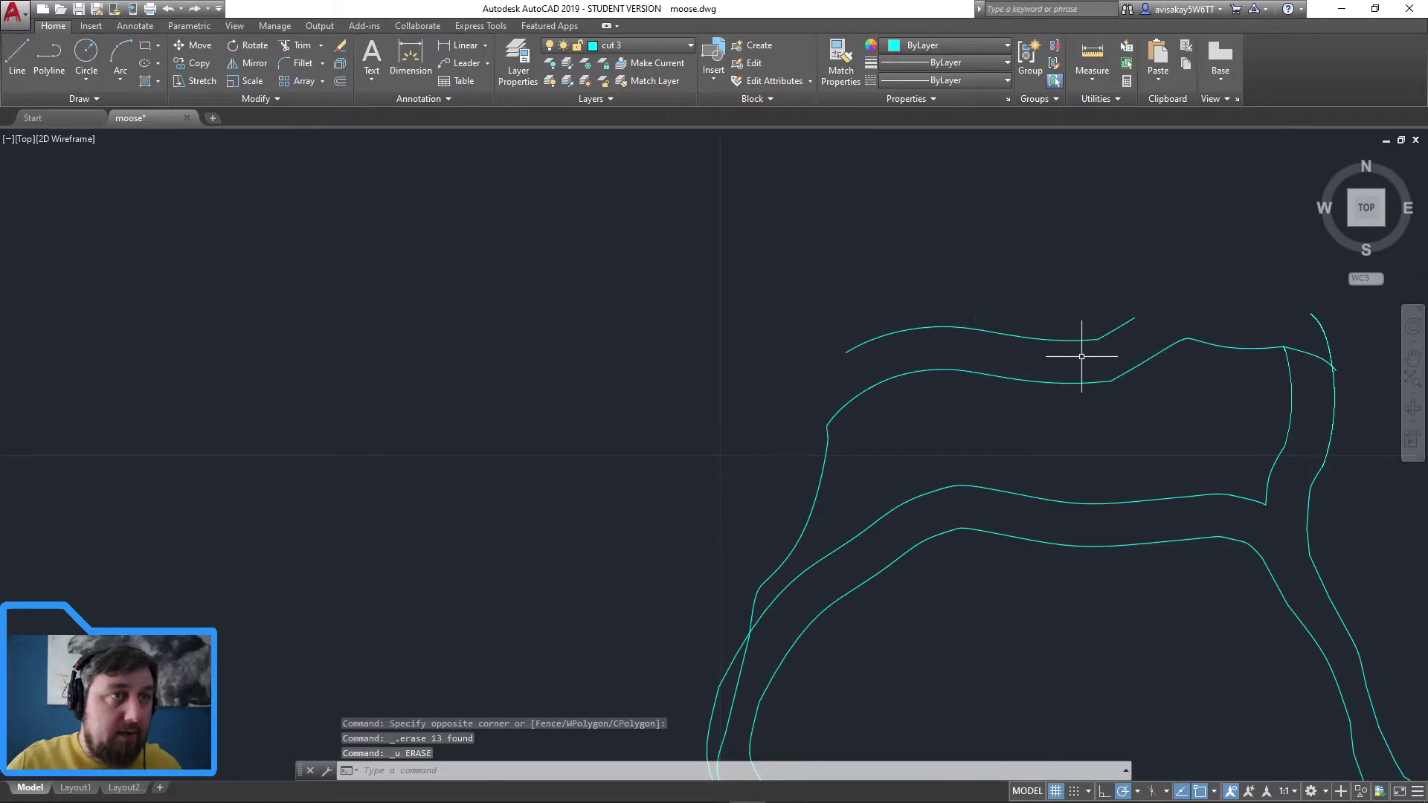
Step: Erase the upper outer curve pieces and the top end of the right curve
{"action": "left_click", "coordinate": [1111, 353]}
{"action": "left_click", "coordinate": [933, 275]}
{"action": "key", "text": "Delete"}
{"action": "left_click", "coordinate": [930, 340]}
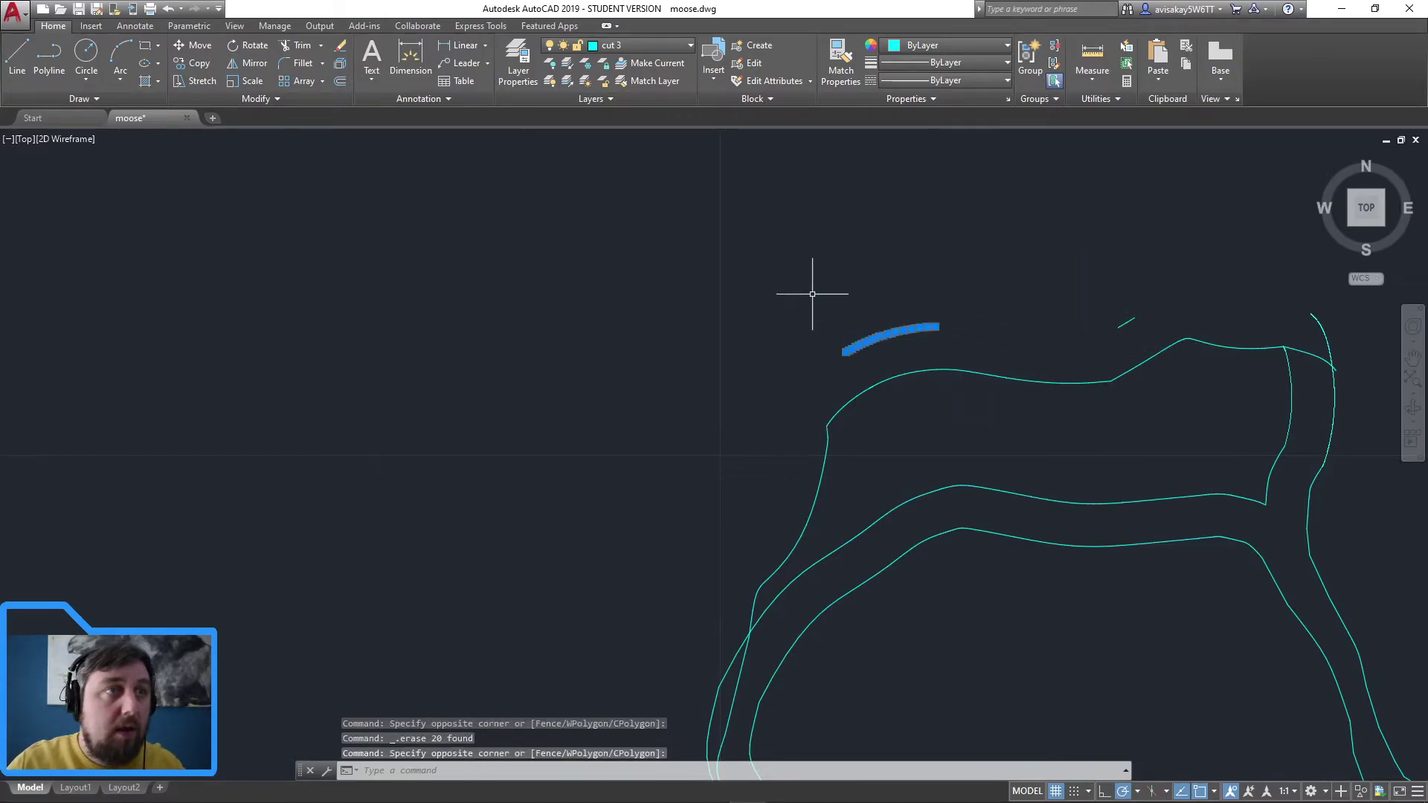
{"action": "left_click", "coordinate": [816, 293]}
{"action": "key", "text": "Delete"}
{"action": "left_click", "coordinate": [1122, 351]}
{"action": "left_click", "coordinate": [1070, 284]}
{"action": "left_click", "coordinate": [1335, 325]}
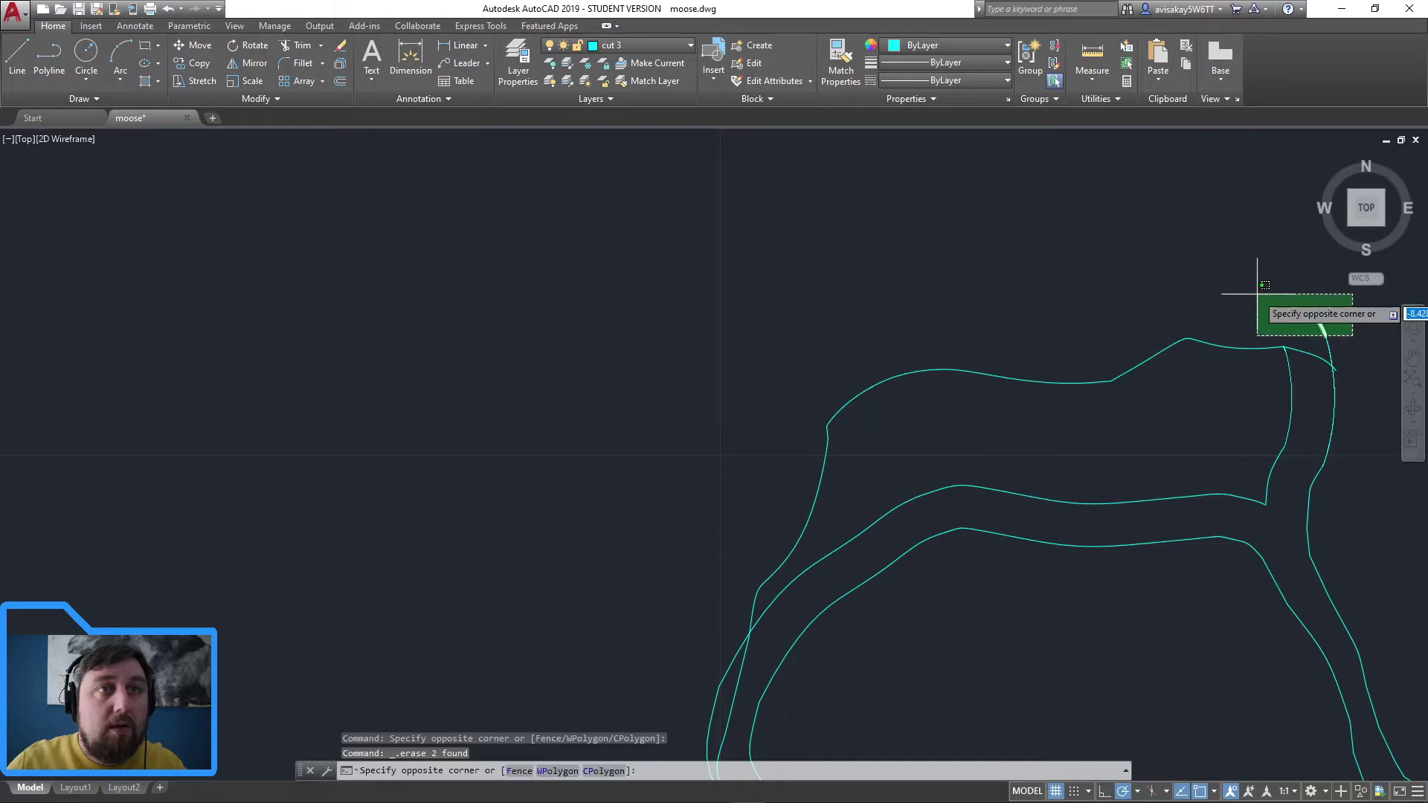
{"action": "left_click", "coordinate": [1259, 296]}
{"action": "key", "text": "Delete"}
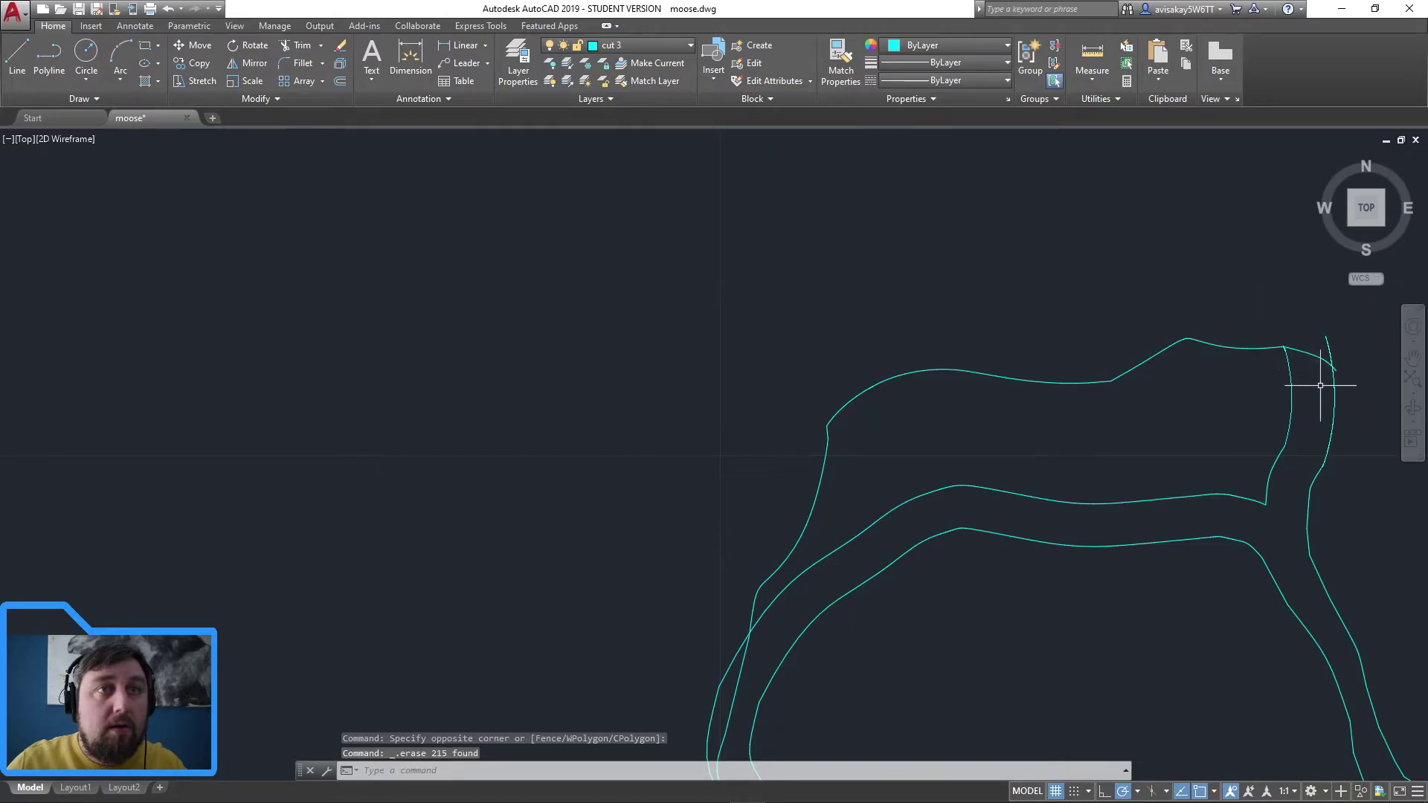
Step: Select the long inner body outline
{"action": "left_click", "coordinate": [1276, 519]}
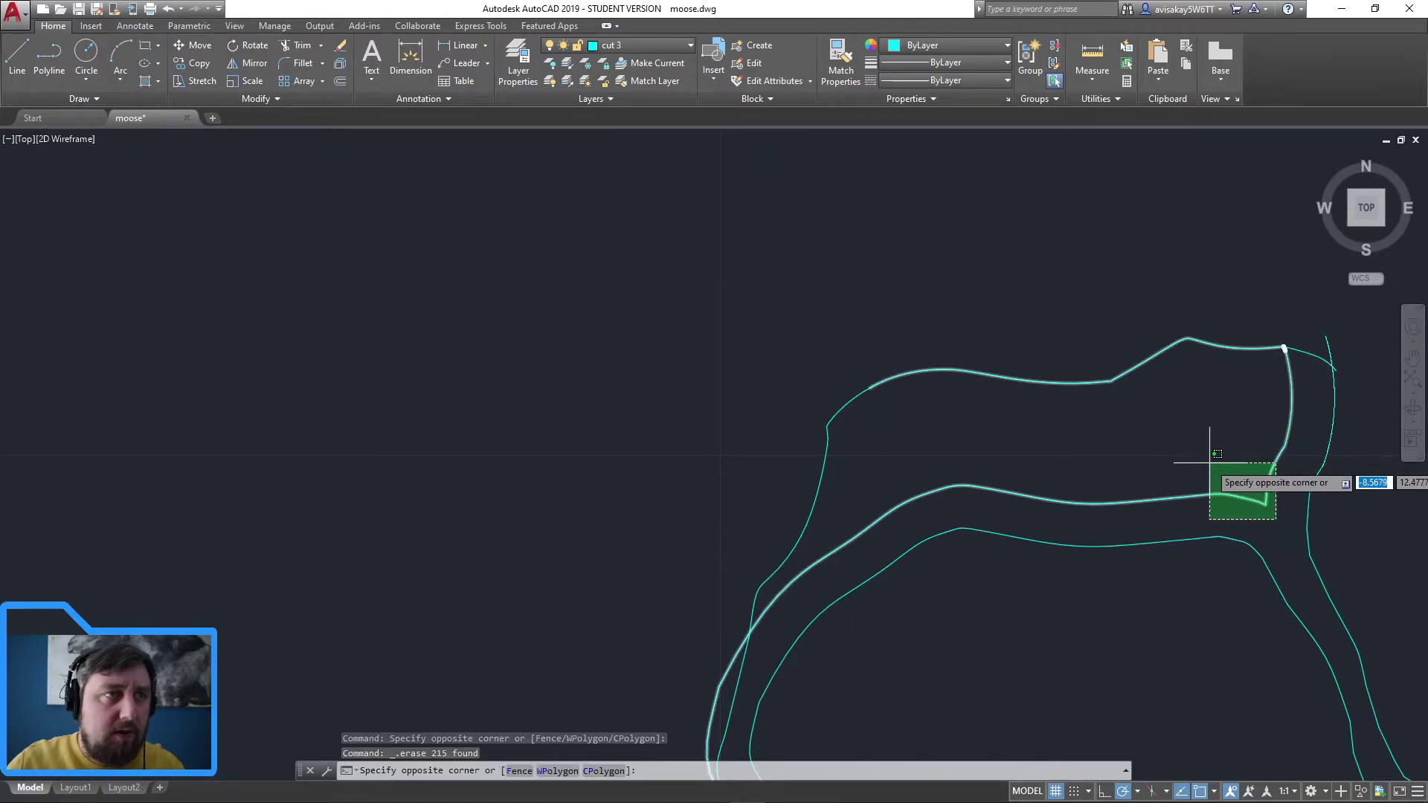
{"action": "key", "text": "Escape"}
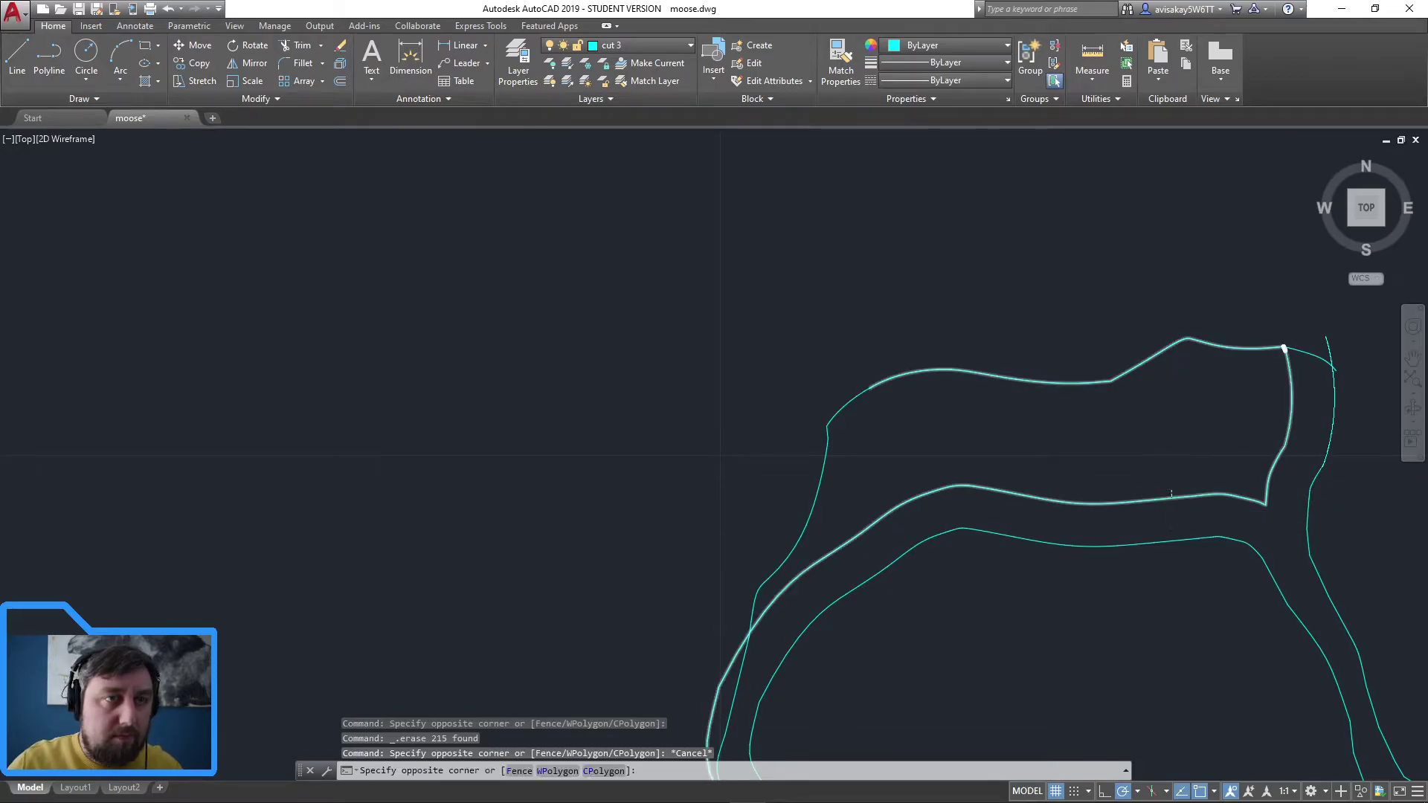
{"action": "left_click", "coordinate": [1170, 497]}
{"action": "mouse_move", "coordinate": [1166, 499]}
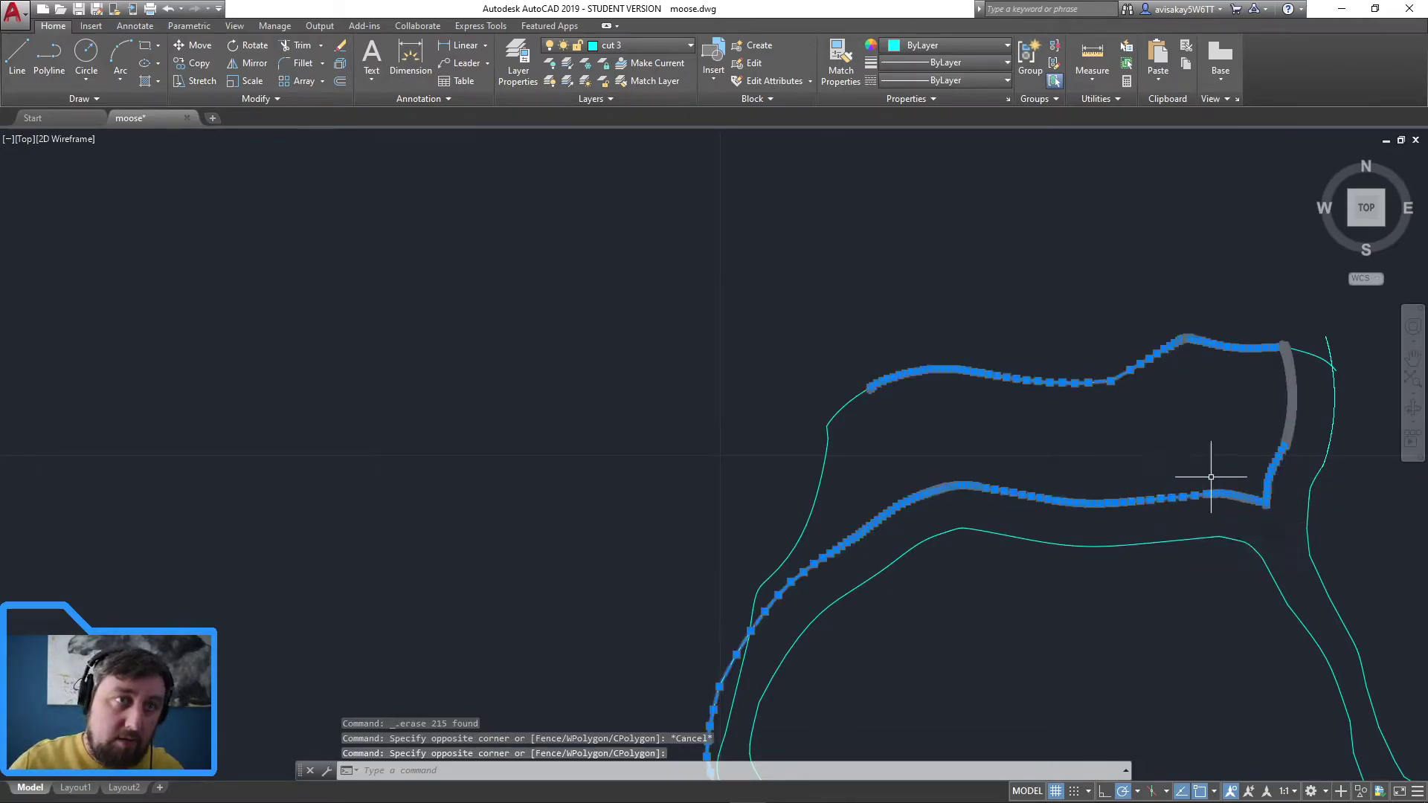
Step: Explode the body outline polyline and erase the pieces near its right corner
{"action": "key", "text": "Return"}
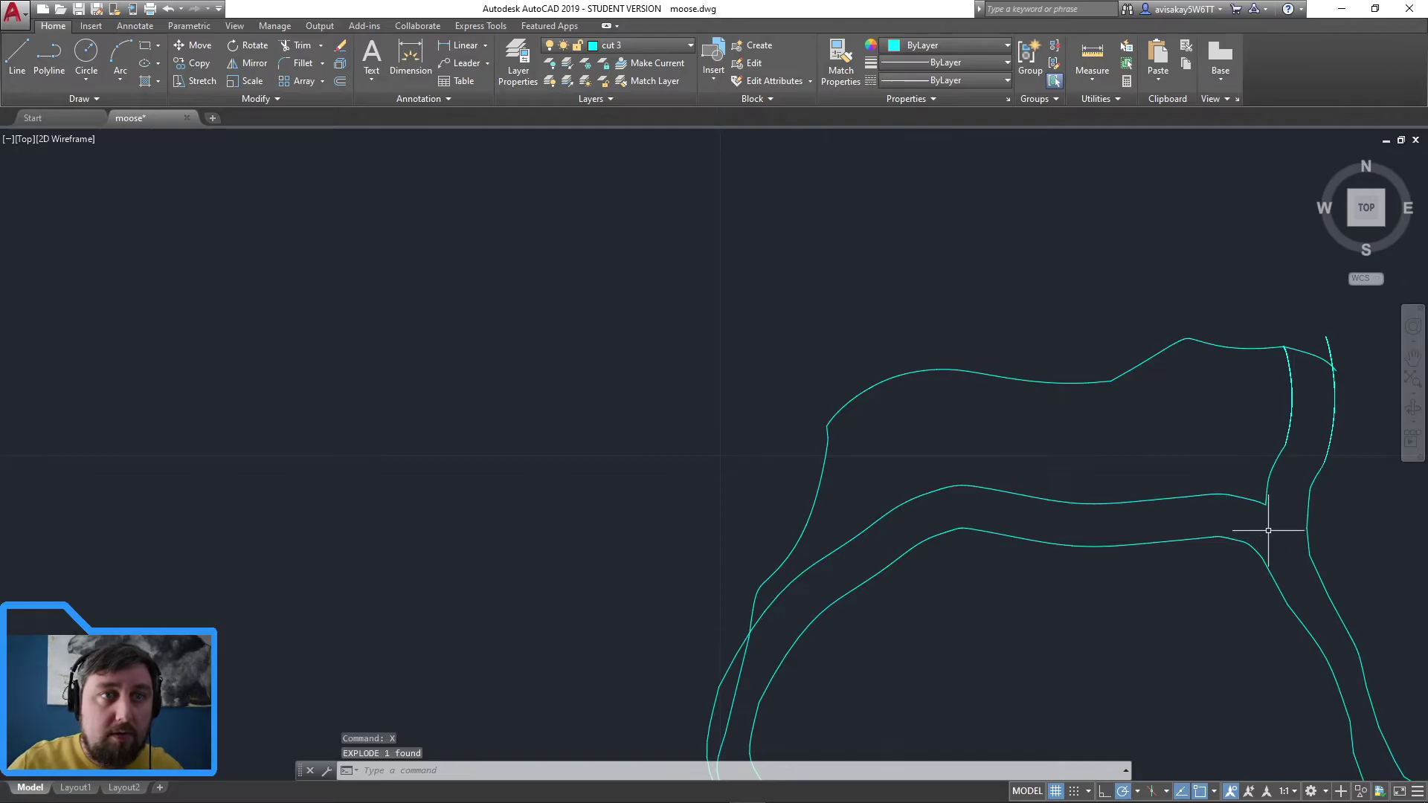
{"action": "left_click", "coordinate": [1269, 494]}
{"action": "left_click", "coordinate": [1222, 433]}
{"action": "key", "text": "Delete"}
Step: Erase the right-hand connecting piece and the stray pieces along the right edge
{"action": "left_click", "coordinate": [1286, 474]}
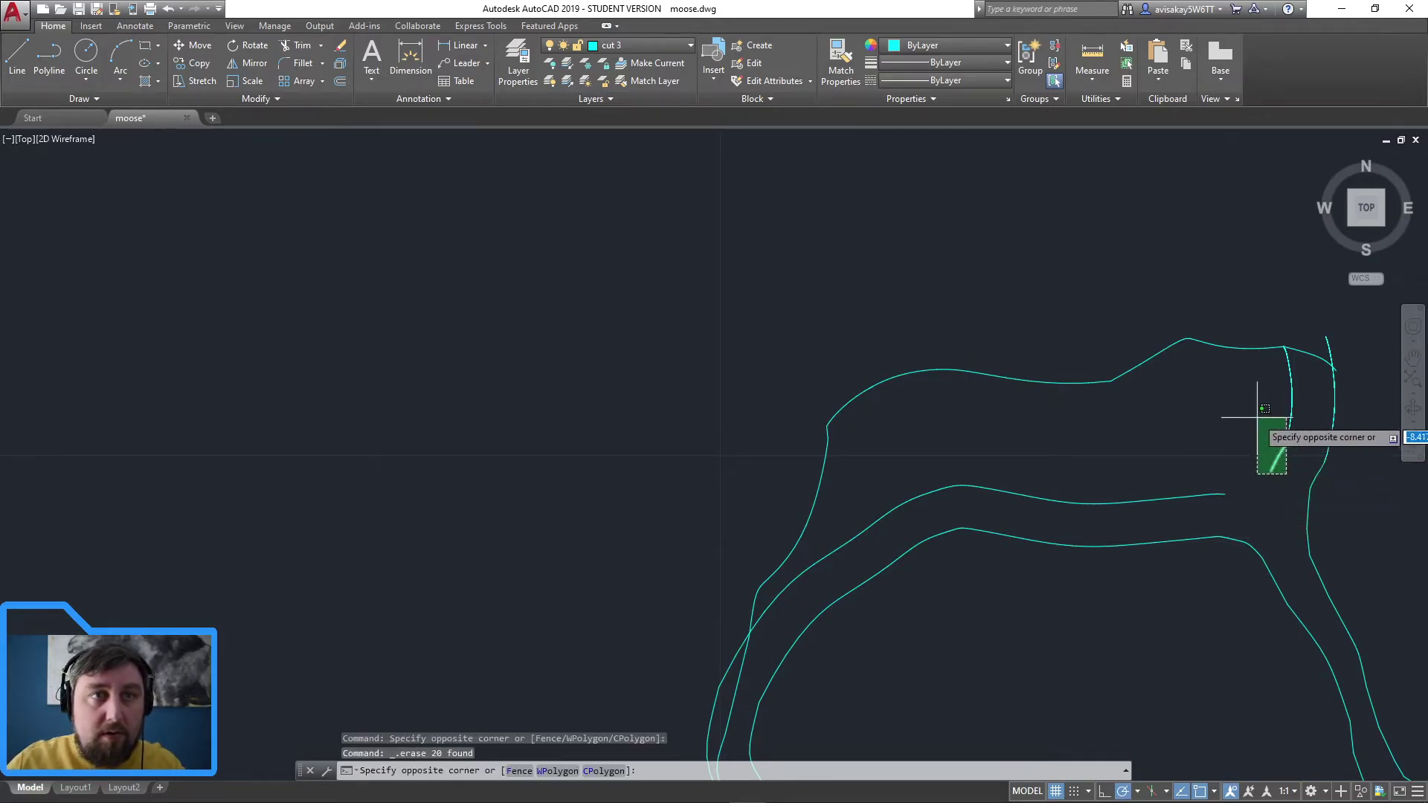
{"action": "left_click", "coordinate": [1257, 417]}
{"action": "key", "text": "Delete"}
{"action": "left_click", "coordinate": [1301, 416]}
{"action": "left_click", "coordinate": [1279, 375]}
{"action": "key", "text": "Delete"}
Step: Erase the leftover fragments at the top-right corner
{"action": "left_click", "coordinate": [1287, 443]}
{"action": "left_click", "coordinate": [1271, 405]}
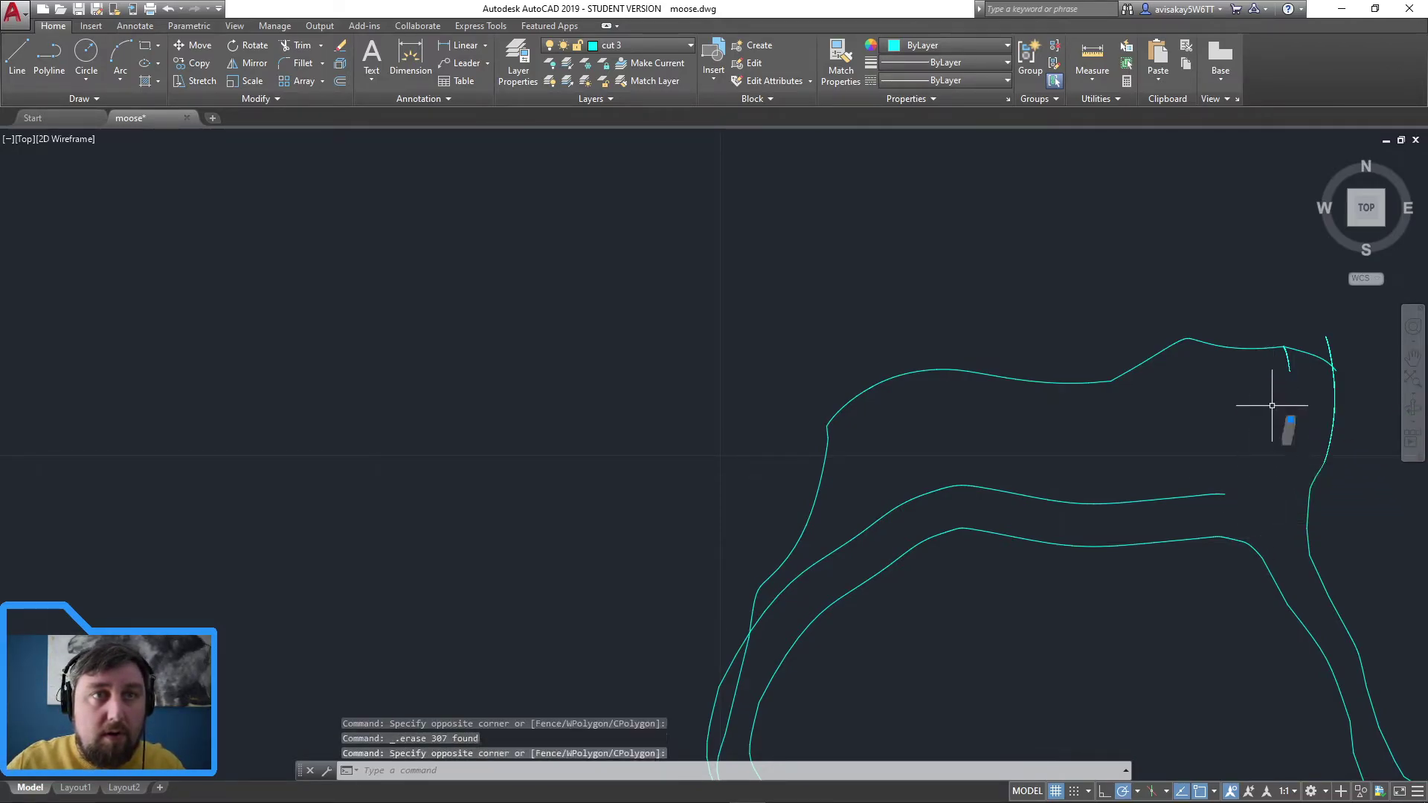
{"action": "left_click", "coordinate": [1271, 405]}
{"action": "left_click", "coordinate": [1297, 349]}
{"action": "left_click", "coordinate": [1277, 363]}
{"action": "key", "text": "Delete"}
Step: Erase the two short branches sticking out at the corner
{"action": "scroll", "coordinate": [1290, 338], "scroll_direction": "up", "scroll_amount": 3}
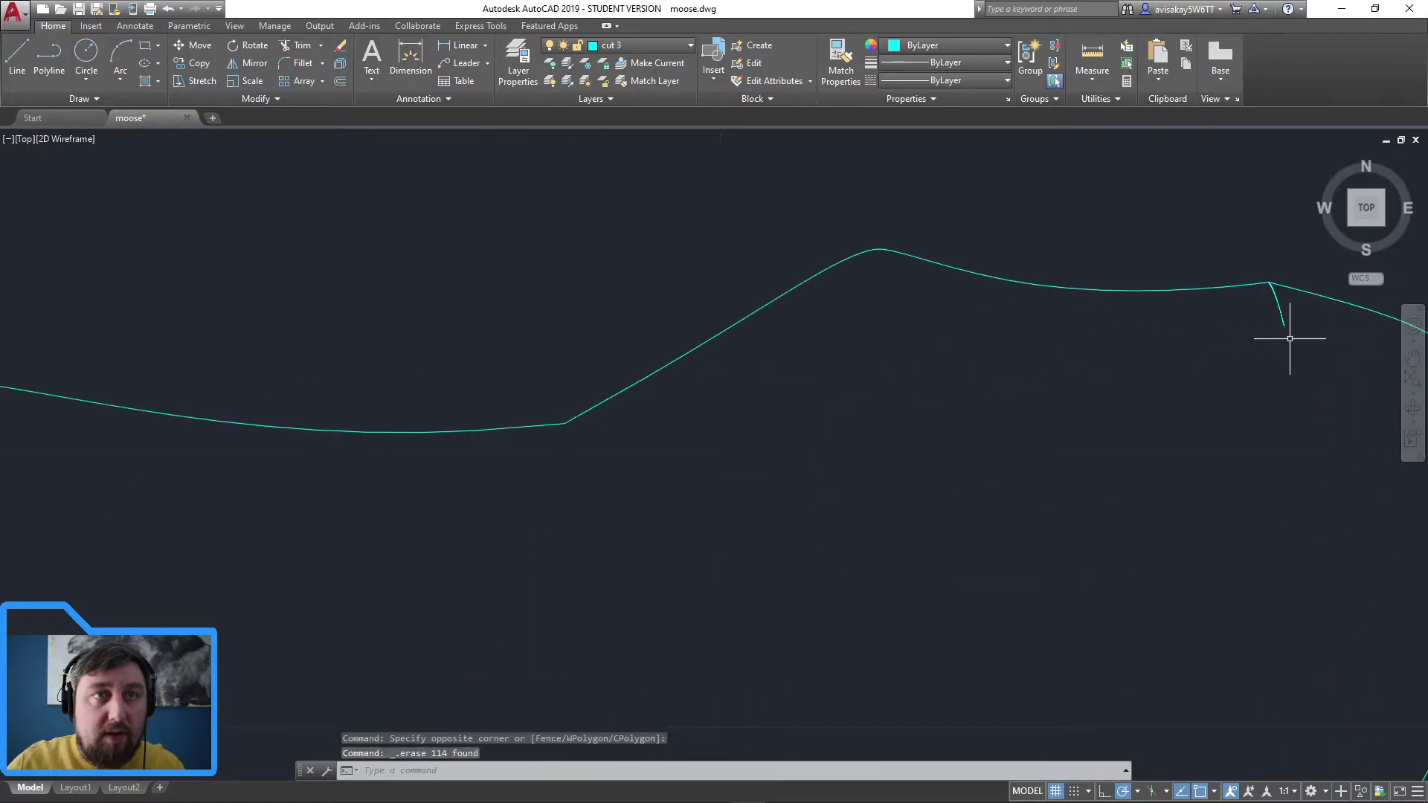
{"action": "left_click", "coordinate": [1293, 327]}
{"action": "left_click", "coordinate": [1270, 293]}
{"action": "key", "text": "Delete"}
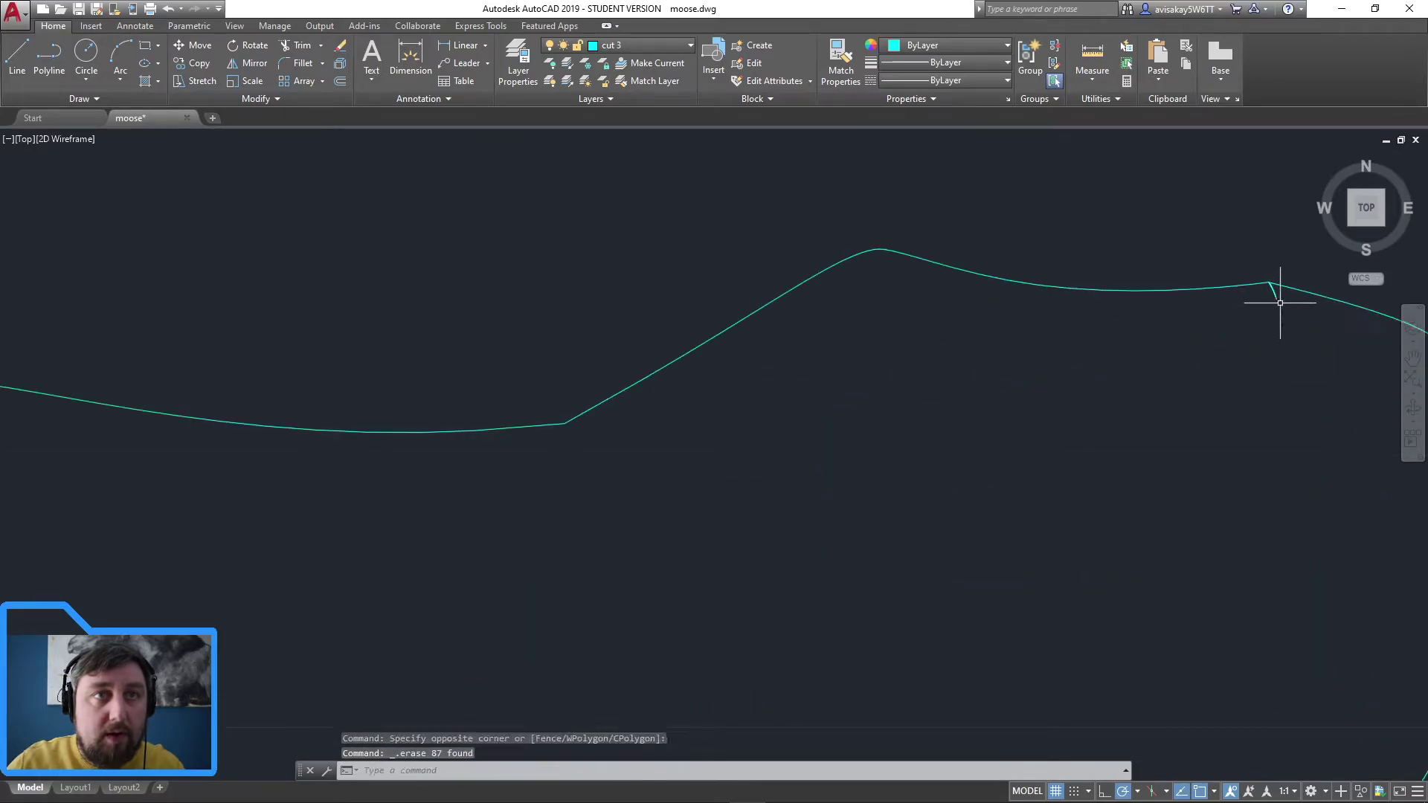
{"action": "scroll", "coordinate": [1280, 303], "scroll_direction": "up", "scroll_amount": 5}
{"action": "left_click", "coordinate": [1243, 350]}
{"action": "left_click", "coordinate": [1112, 216]}
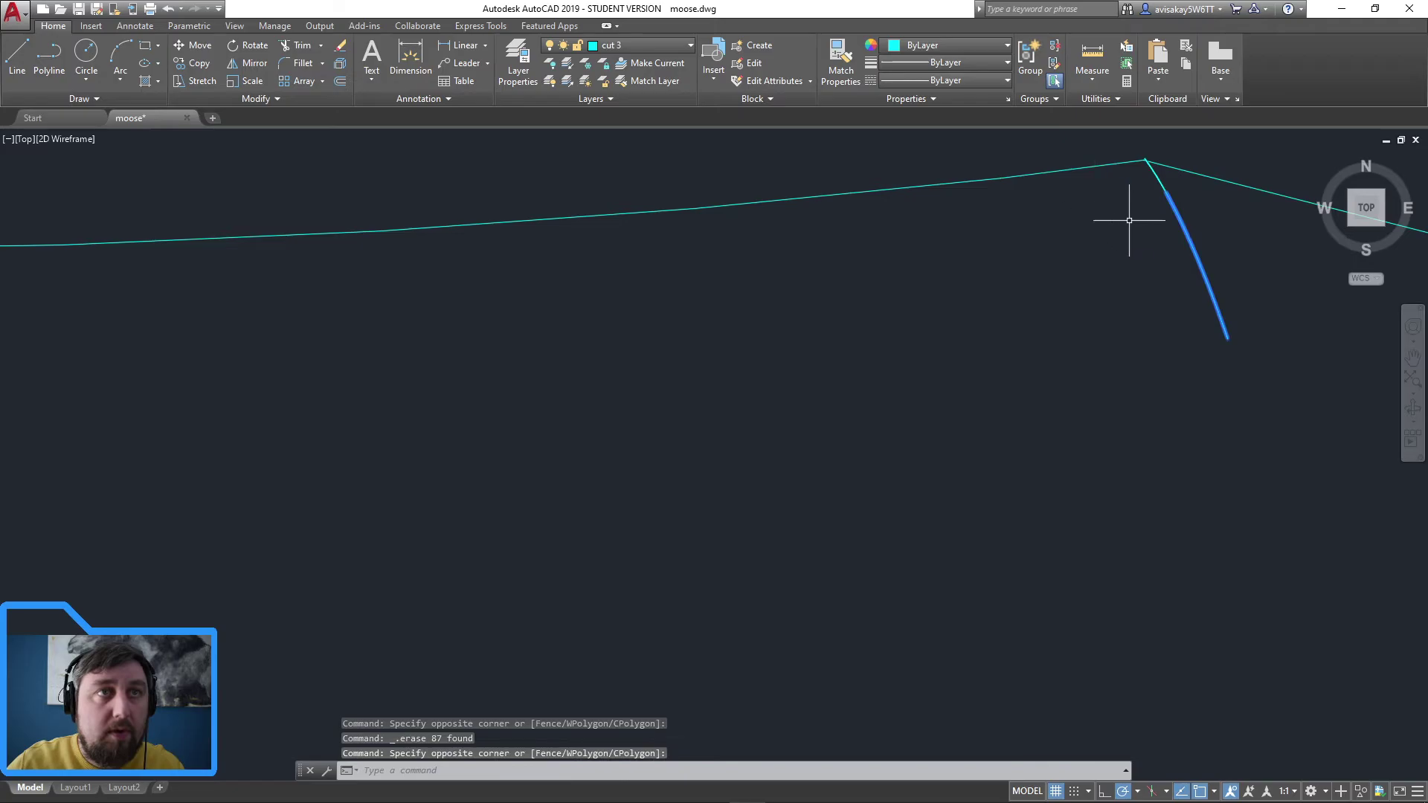
{"action": "key", "text": "Delete"}
Step: Erase the overlapping leftovers at the top corner
{"action": "left_click", "coordinate": [1151, 166]}
{"action": "left_click", "coordinate": [1151, 178]}
{"action": "left_click", "coordinate": [1154, 159]}
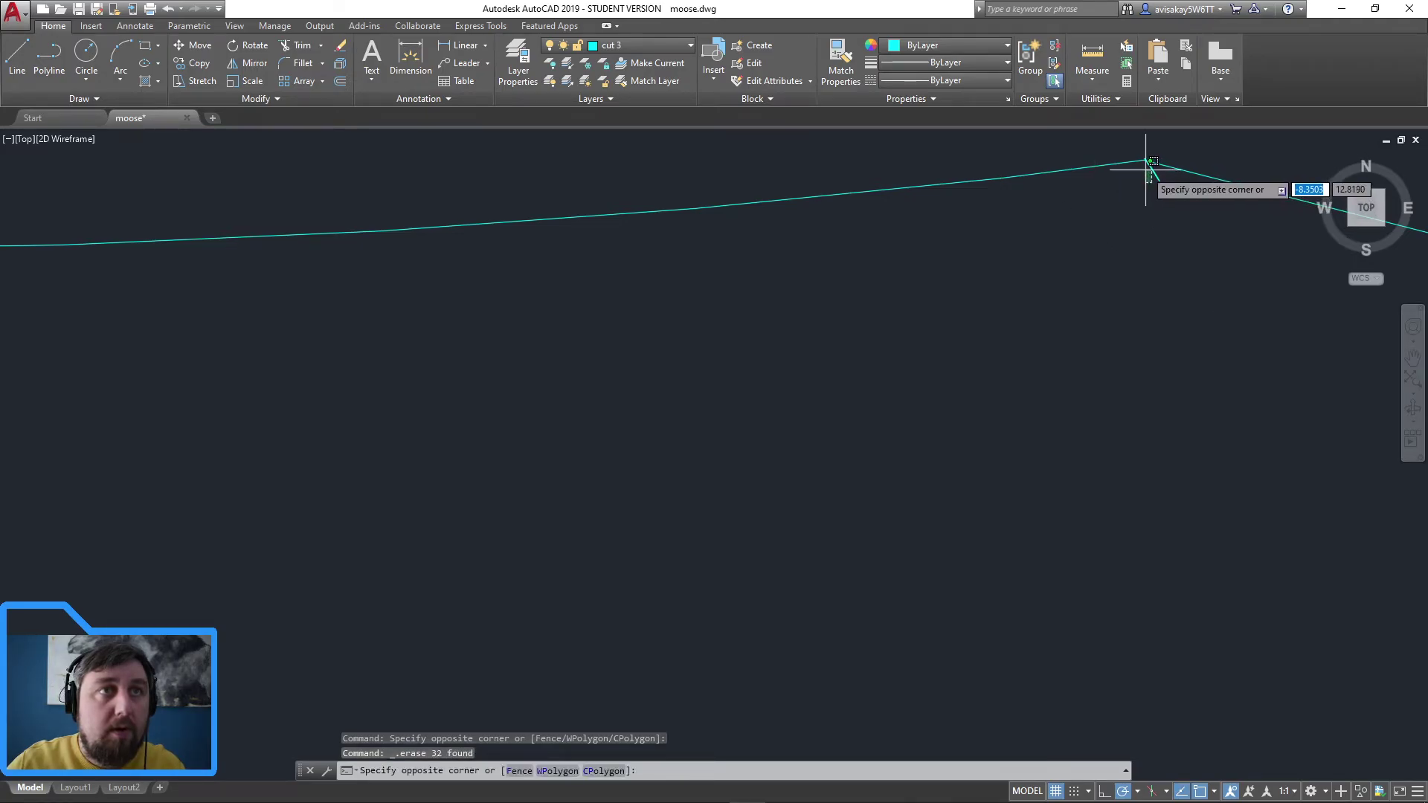
{"action": "left_click", "coordinate": [1146, 168]}
{"action": "key", "text": "Delete"}
Step: Erase the short lower branch below the top corner
{"action": "left_click", "coordinate": [1158, 175]}
{"action": "scroll", "coordinate": [1155, 178], "scroll_direction": "up", "scroll_amount": 3}
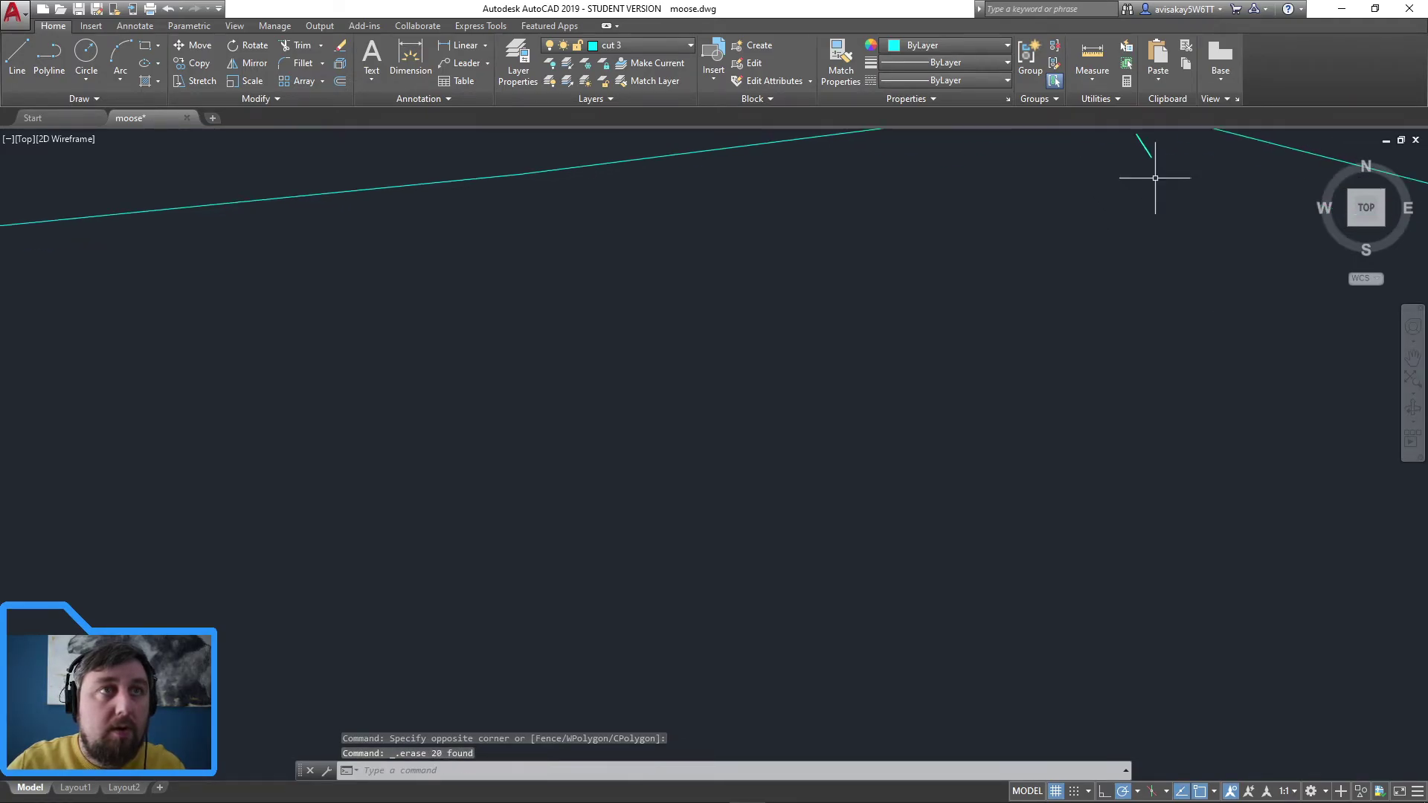
{"action": "mouse_move", "coordinate": [1155, 178]}
{"action": "middle_mouse_down"}
{"action": "mouse_move", "coordinate": [1138, 159]}
{"action": "mouse_move", "coordinate": [1138, 539]}
{"action": "middle_mouse_up"}
{"action": "left_click", "coordinate": [1154, 550]}
{"action": "left_click", "coordinate": [1109, 467]}
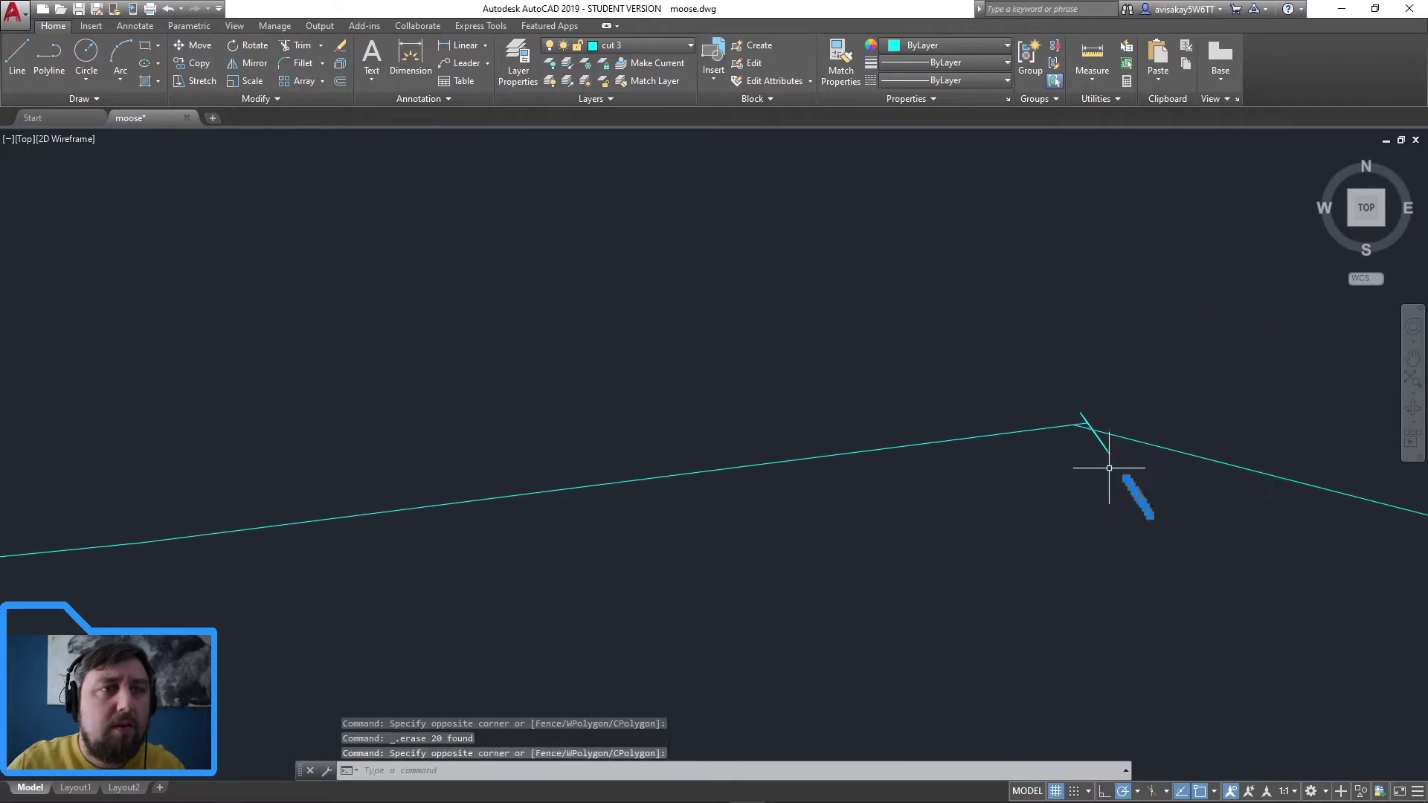
{"action": "key", "text": "Delete"}
Step: Erase the short corner stub and grab the long upper line's end to stretch it
{"action": "left_click", "coordinate": [1100, 446]}
{"action": "left_click", "coordinate": [1084, 422]}
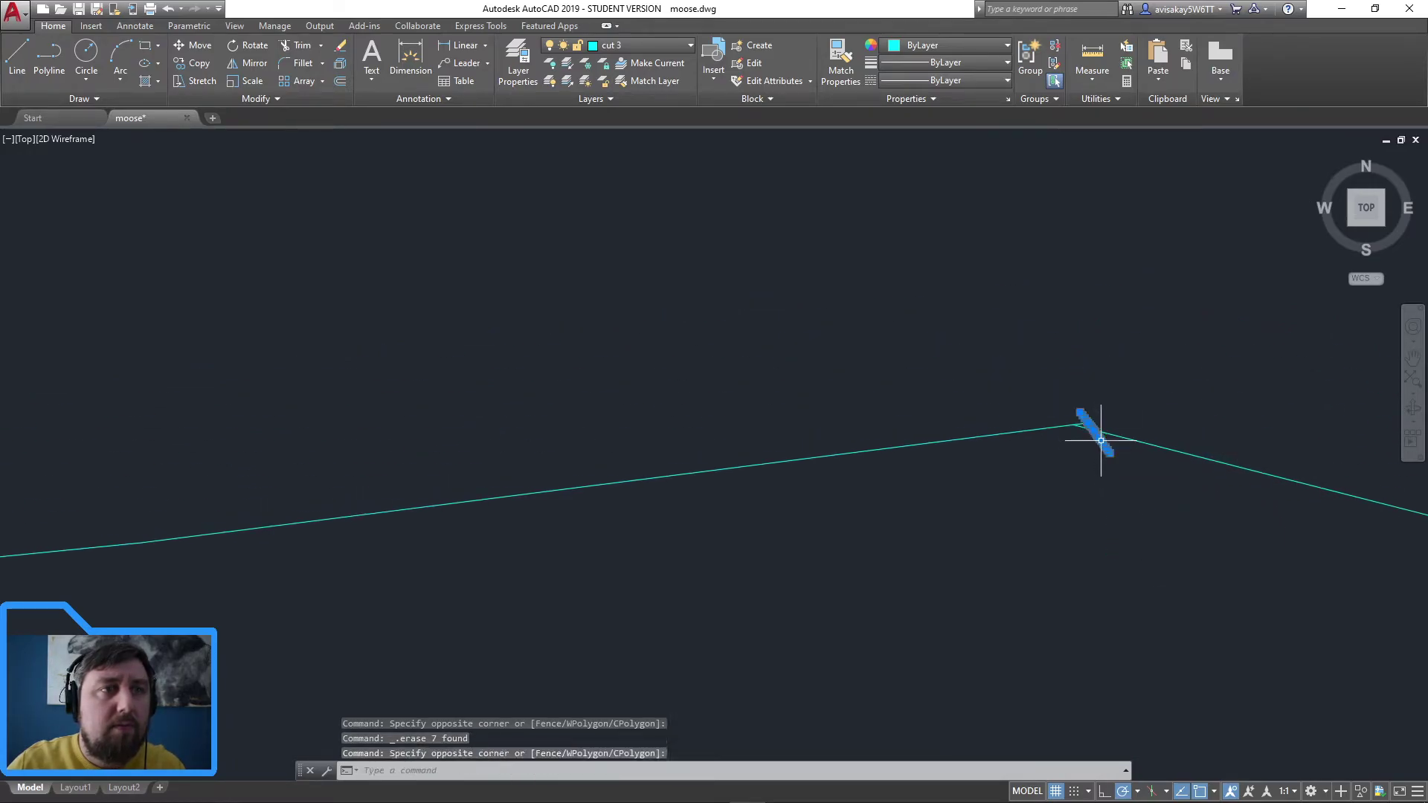
{"action": "key", "text": "Delete"}
{"action": "left_click", "coordinate": [1087, 423]}
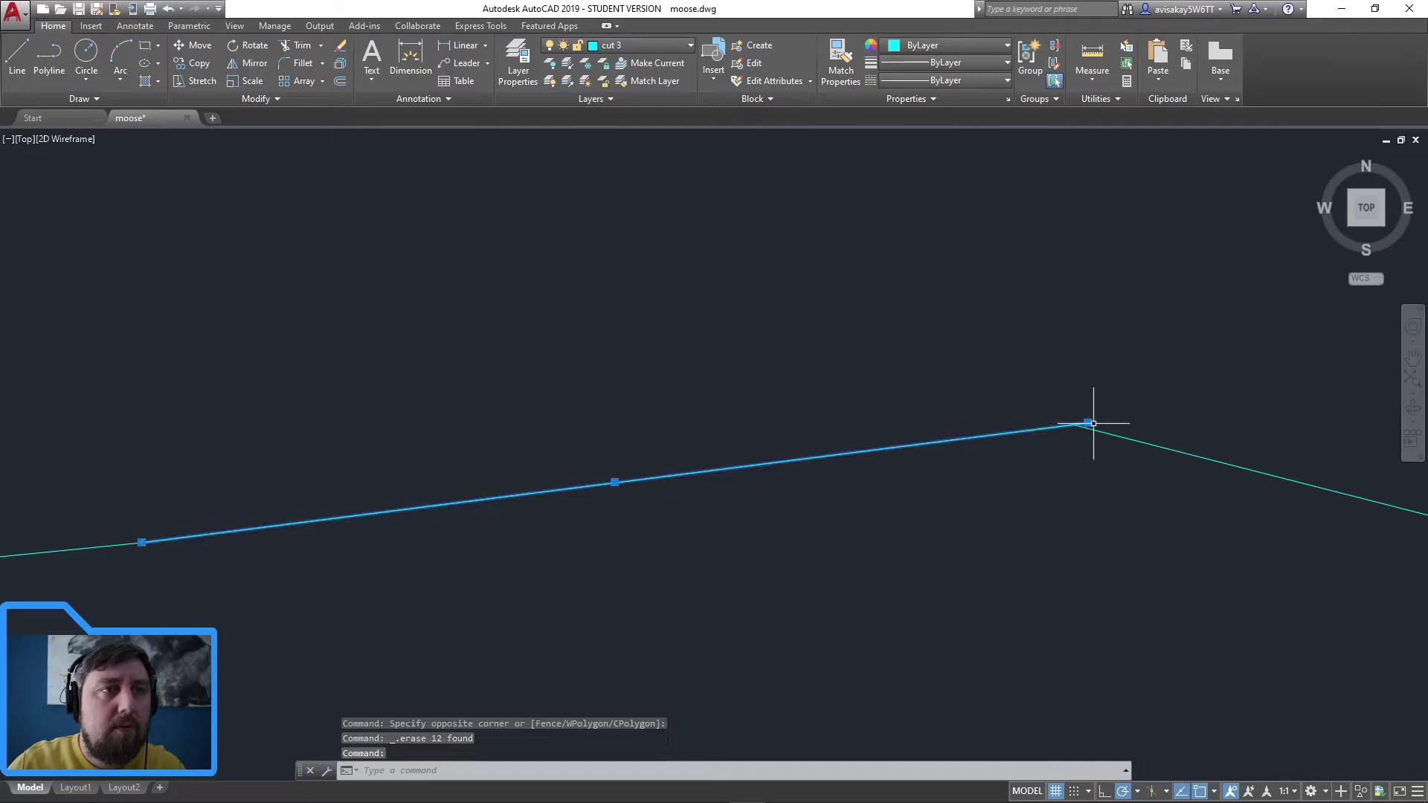
{"action": "left_click", "coordinate": [1090, 423]}
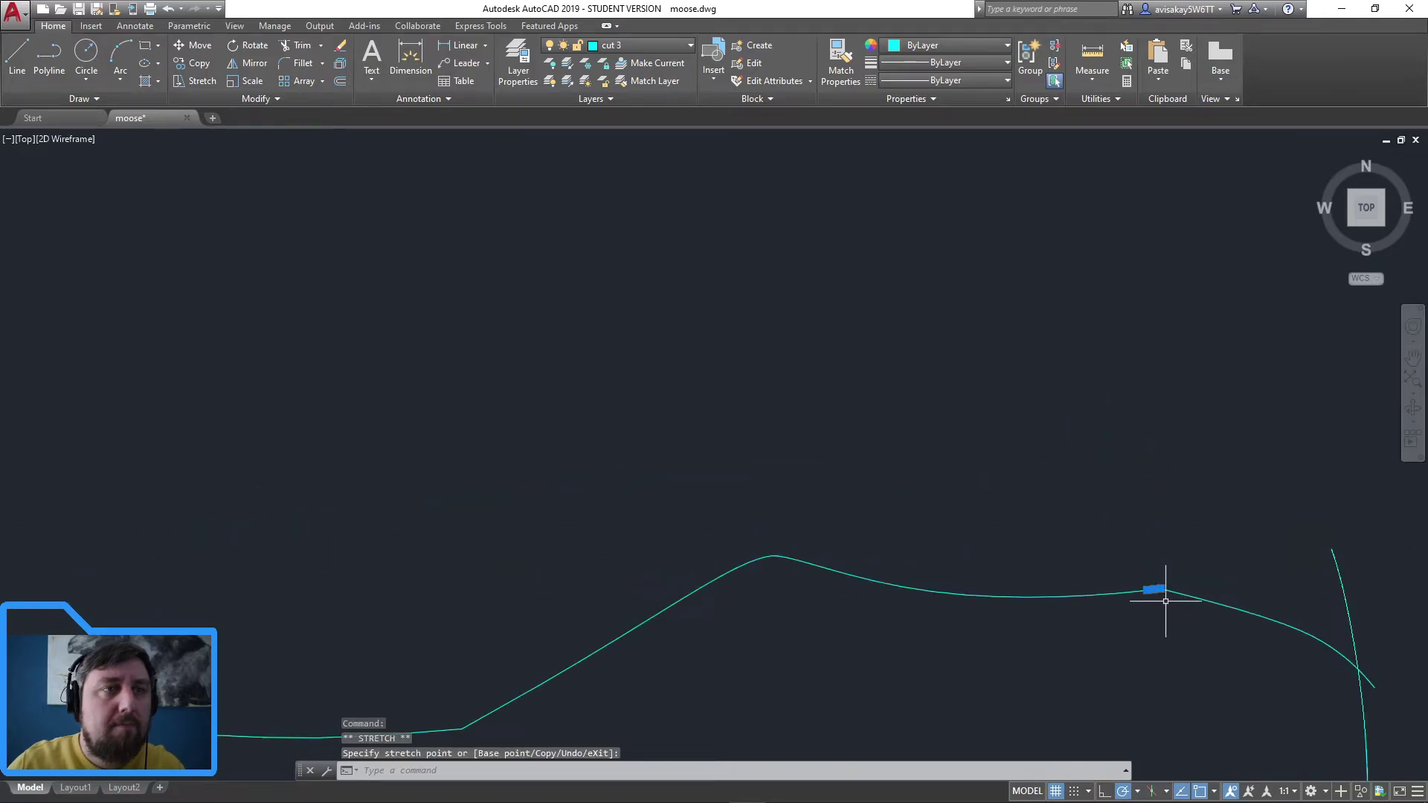
Step: Cancel the pending stretch and erase the stray arc piece near the foot
{"action": "scroll", "coordinate": [1166, 601], "scroll_direction": "down", "scroll_amount": 5}
{"action": "key", "text": "Escape"}
{"action": "scroll", "coordinate": [1201, 591], "scroll_direction": "up", "scroll_amount": 5}
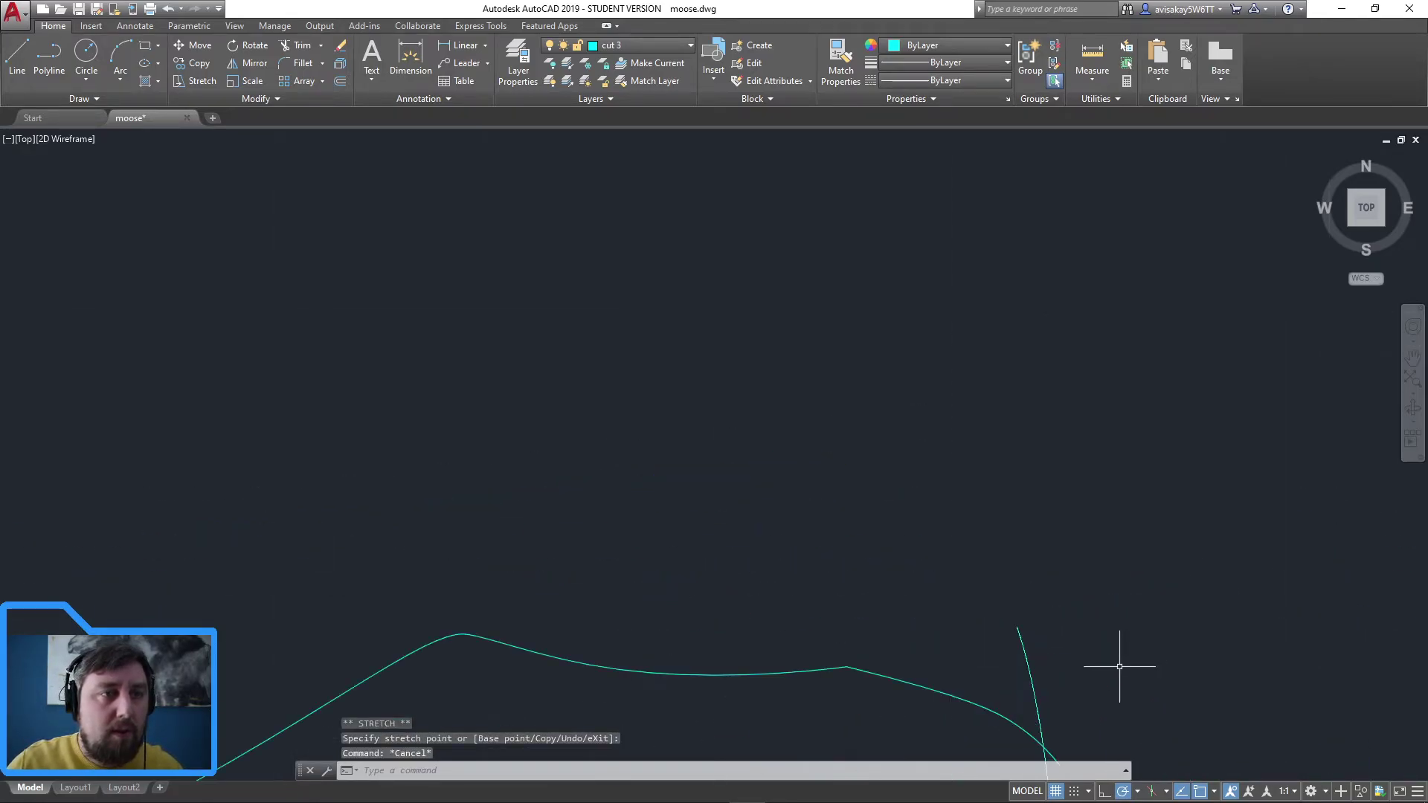
{"action": "left_click", "coordinate": [1061, 694]}
{"action": "key", "text": "Delete"}
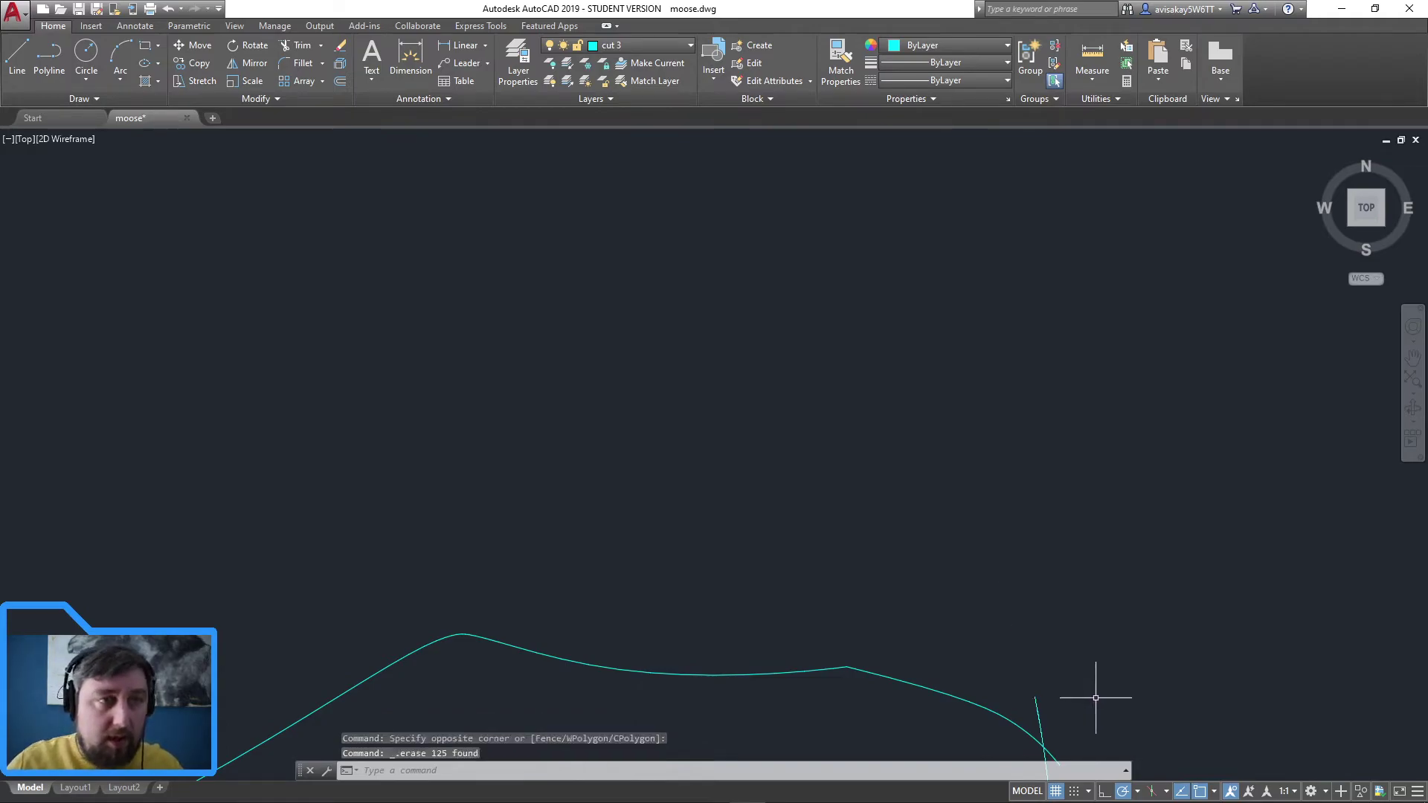
Step: Erase the overlapping shoulder arc and the small piece at its corner
{"action": "mouse_move", "coordinate": [1097, 691]}
{"action": "middle_mouse_down"}
{"action": "mouse_move", "coordinate": [1084, 466]}
{"action": "mouse_move", "coordinate": [1062, 417]}
{"action": "middle_mouse_up"}
{"action": "left_click", "coordinate": [1080, 454]}
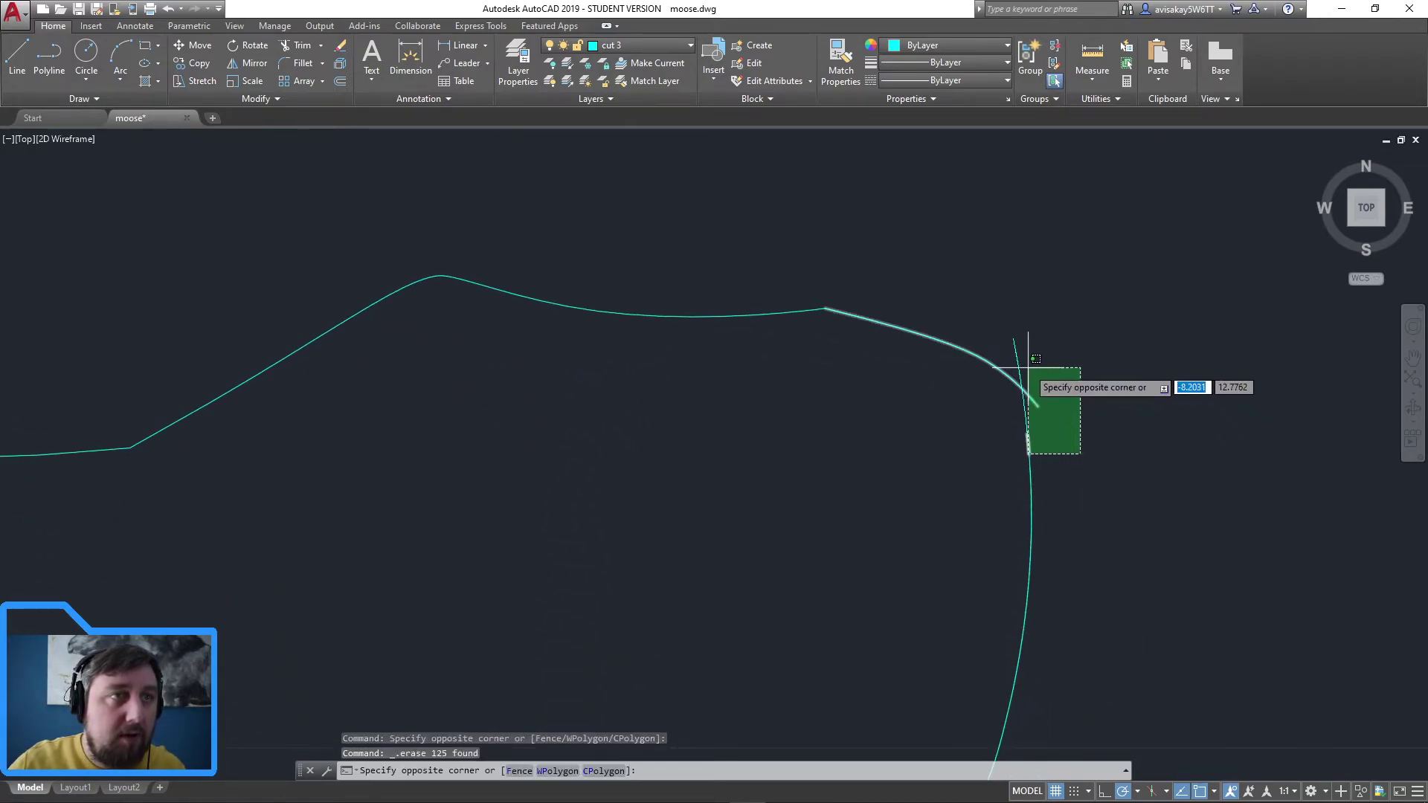
{"action": "left_click", "coordinate": [1040, 372]}
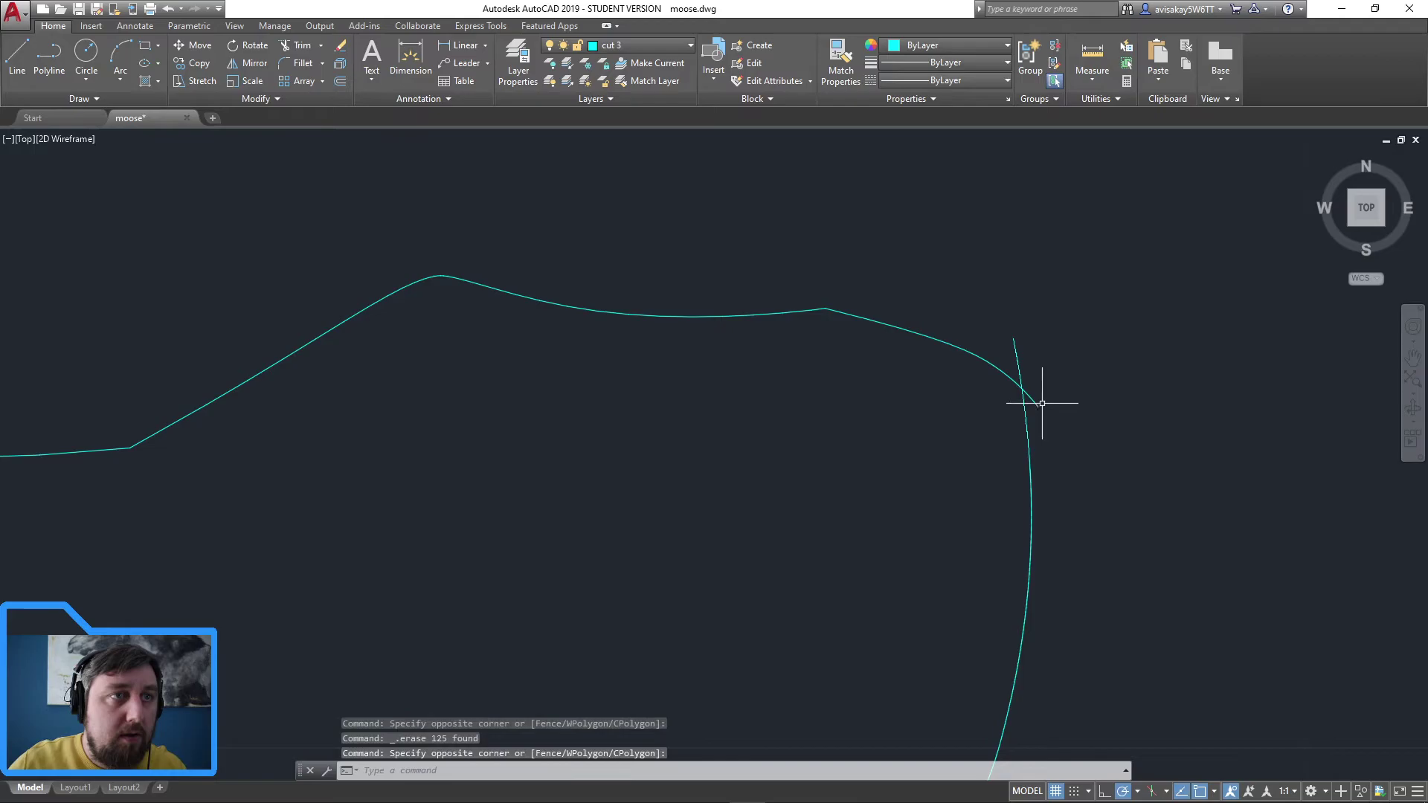
{"action": "left_click", "coordinate": [1039, 405]}
{"action": "left_click", "coordinate": [1023, 386]}
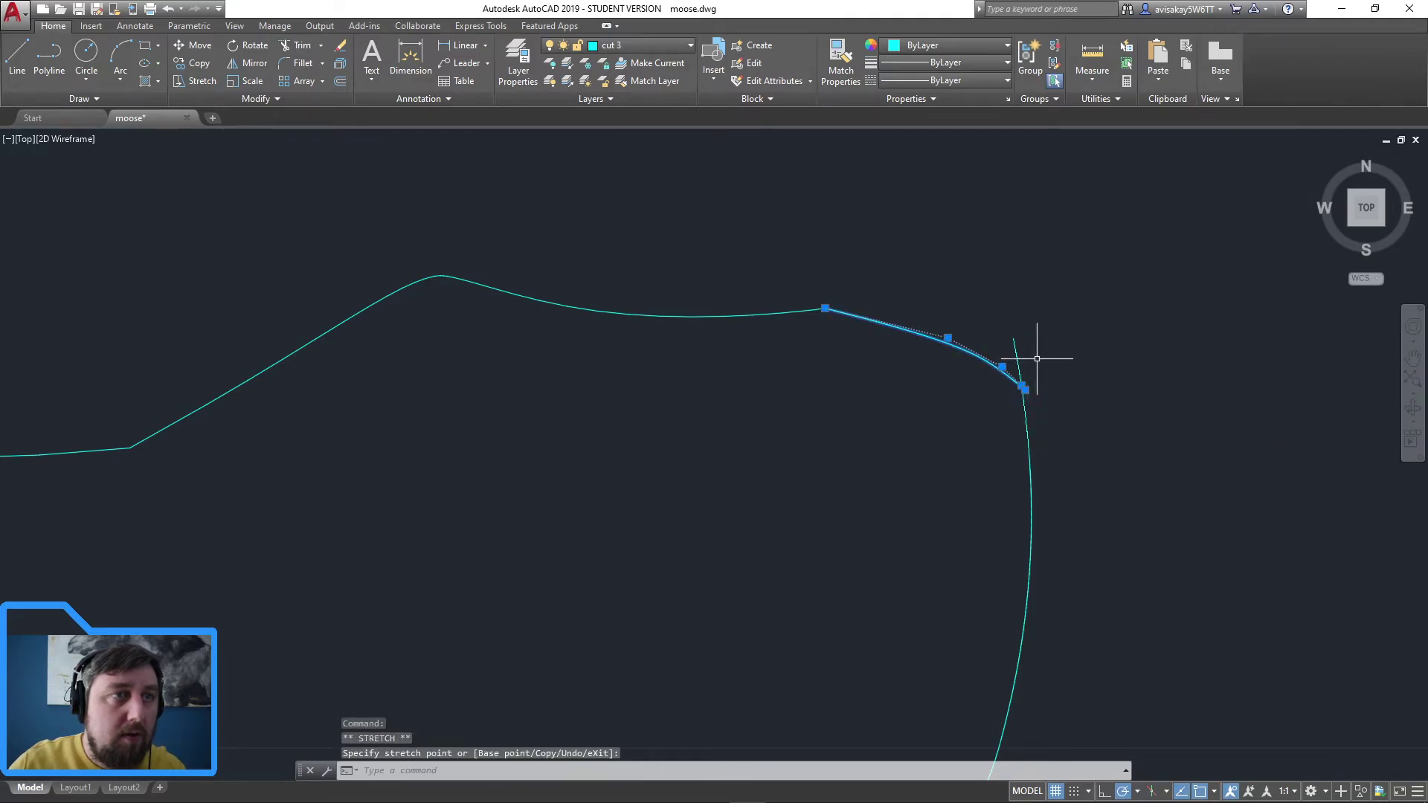
{"action": "key", "text": "Escape"}
{"action": "left_click", "coordinate": [1020, 378]}
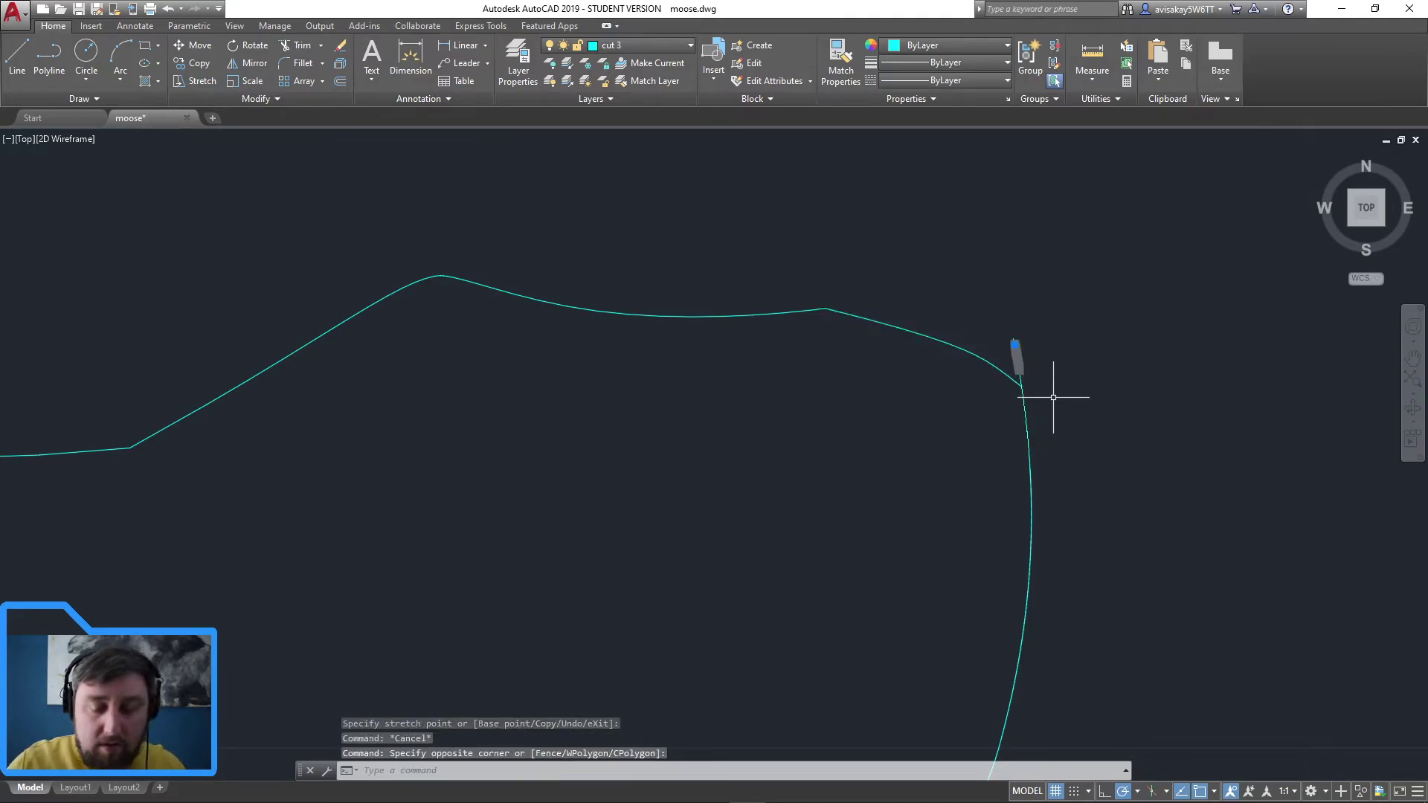
{"action": "key", "text": "Delete"}
Step: Erase the small stray piece above the corner
{"action": "scroll", "coordinate": [1053, 394], "scroll_direction": "up", "scroll_amount": 4}
{"action": "left_click", "coordinate": [913, 283]}
{"action": "left_click", "coordinate": [817, 212]}
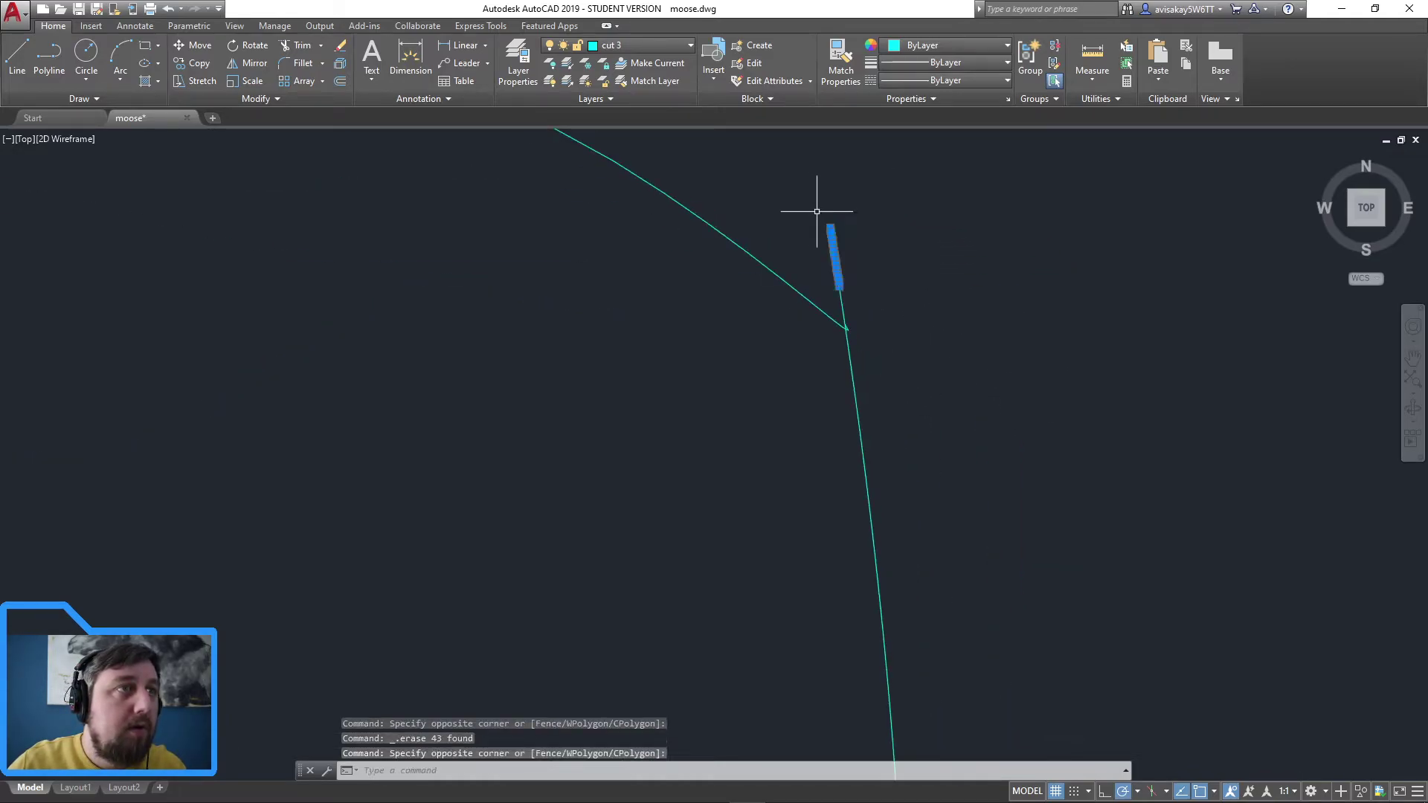
{"action": "key", "text": "Delete"}
Step: Erase the overlapping arc's leftover bits at the corner, cancelling an accidental stretch
{"action": "left_click", "coordinate": [838, 324]}
{"action": "left_click", "coordinate": [865, 351]}
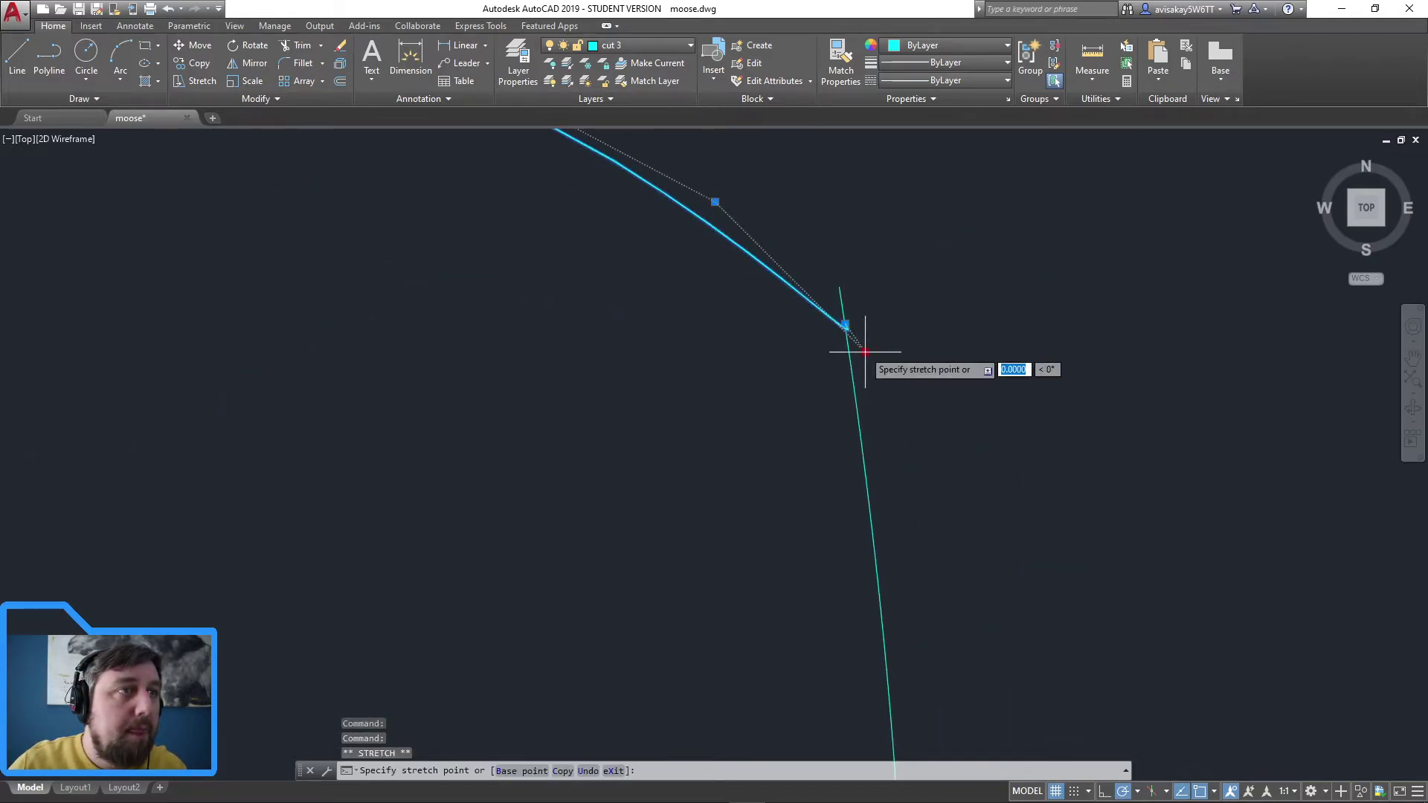
{"action": "key", "text": "Escape"}
{"action": "key", "text": "Escape"}
{"action": "left_click", "coordinate": [848, 288]}
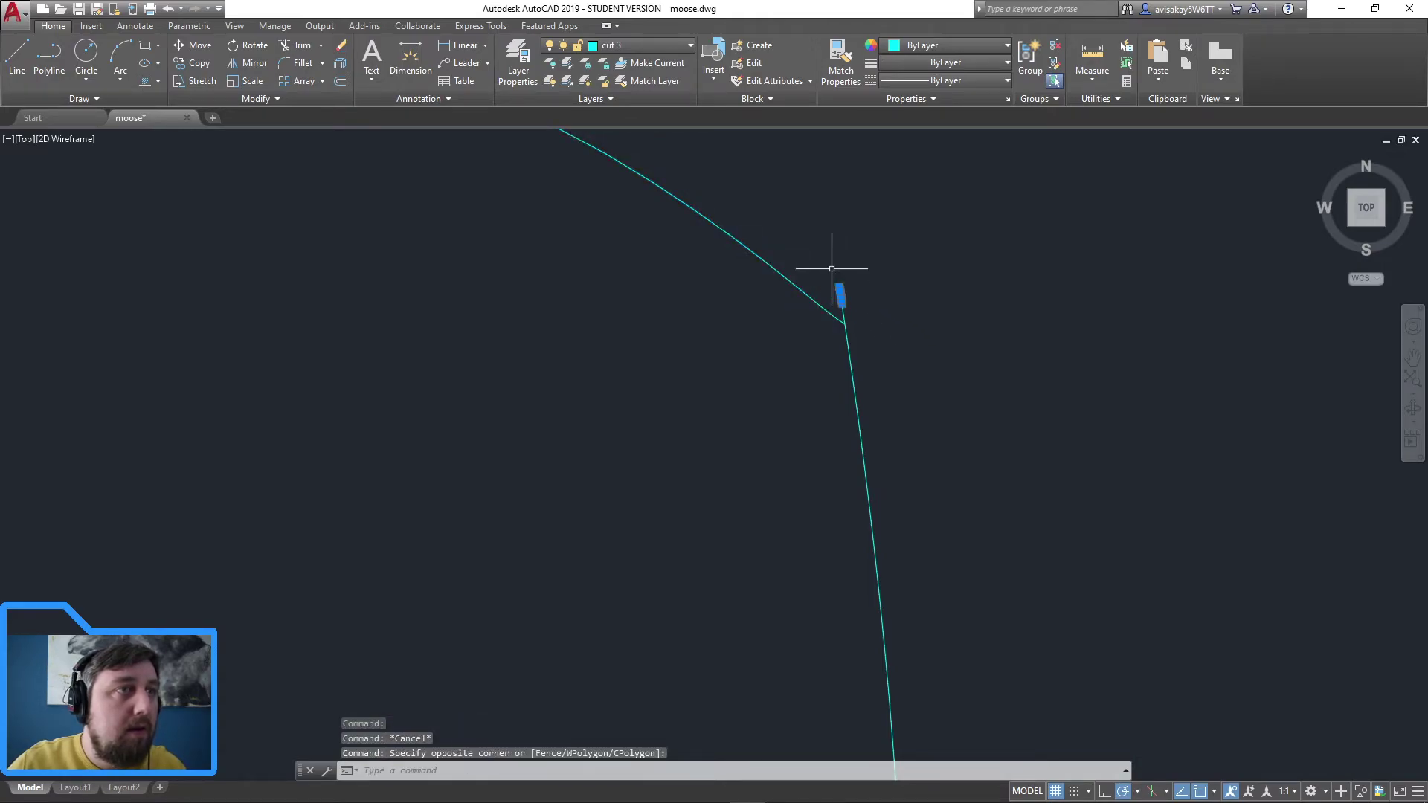
{"action": "left_click", "coordinate": [851, 310]}
{"action": "left_click", "coordinate": [845, 293]}
{"action": "left_click", "coordinate": [852, 316]}
{"action": "key", "text": "Delete"}
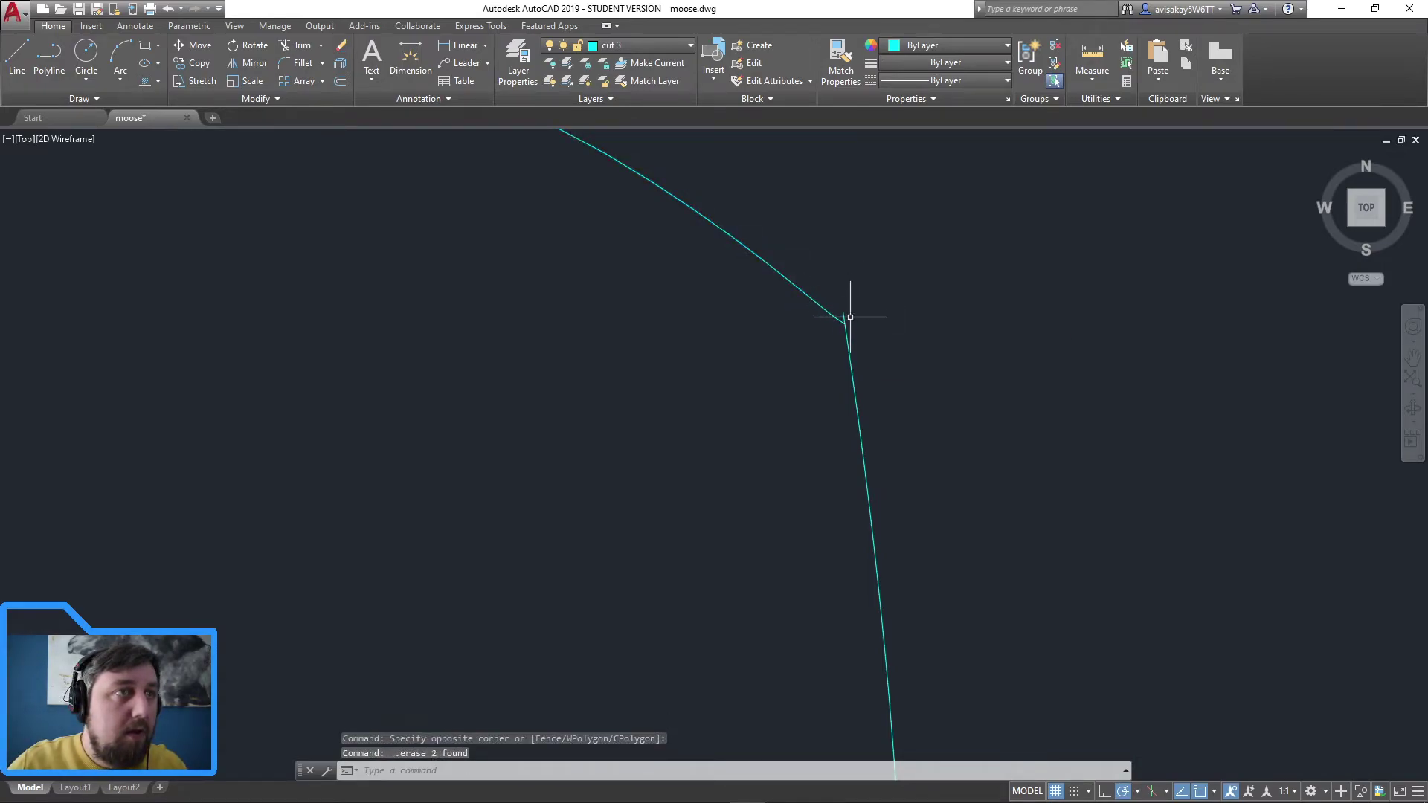
Step: Erase the pieces at the curve's corner and the small piece at the line corner
{"action": "left_click", "coordinate": [852, 308]}
{"action": "key", "text": "Escape"}
{"action": "scroll", "coordinate": [852, 269], "scroll_direction": "down", "scroll_amount": 2}
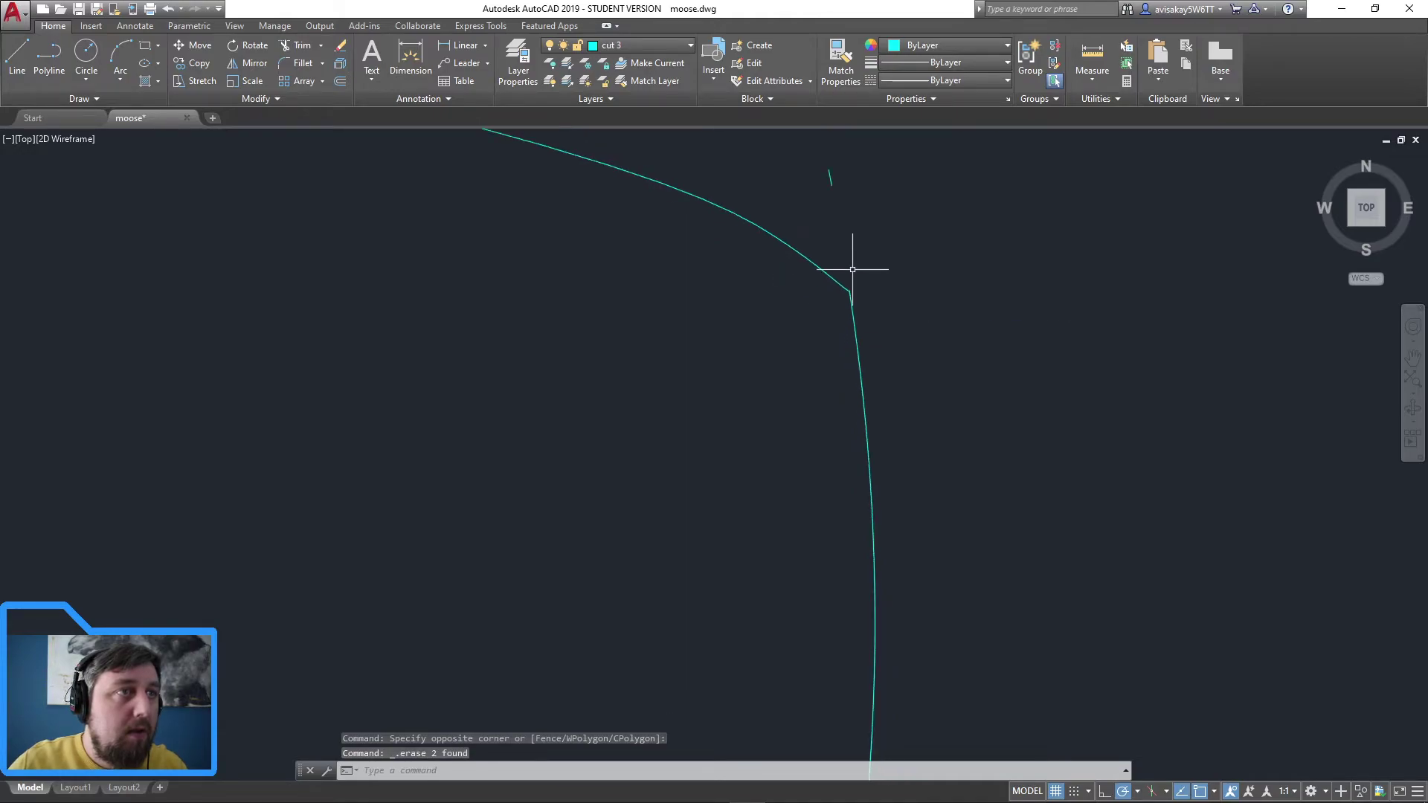
{"action": "left_click", "coordinate": [844, 238]}
{"action": "left_click", "coordinate": [848, 255]}
{"action": "key", "text": "Delete"}
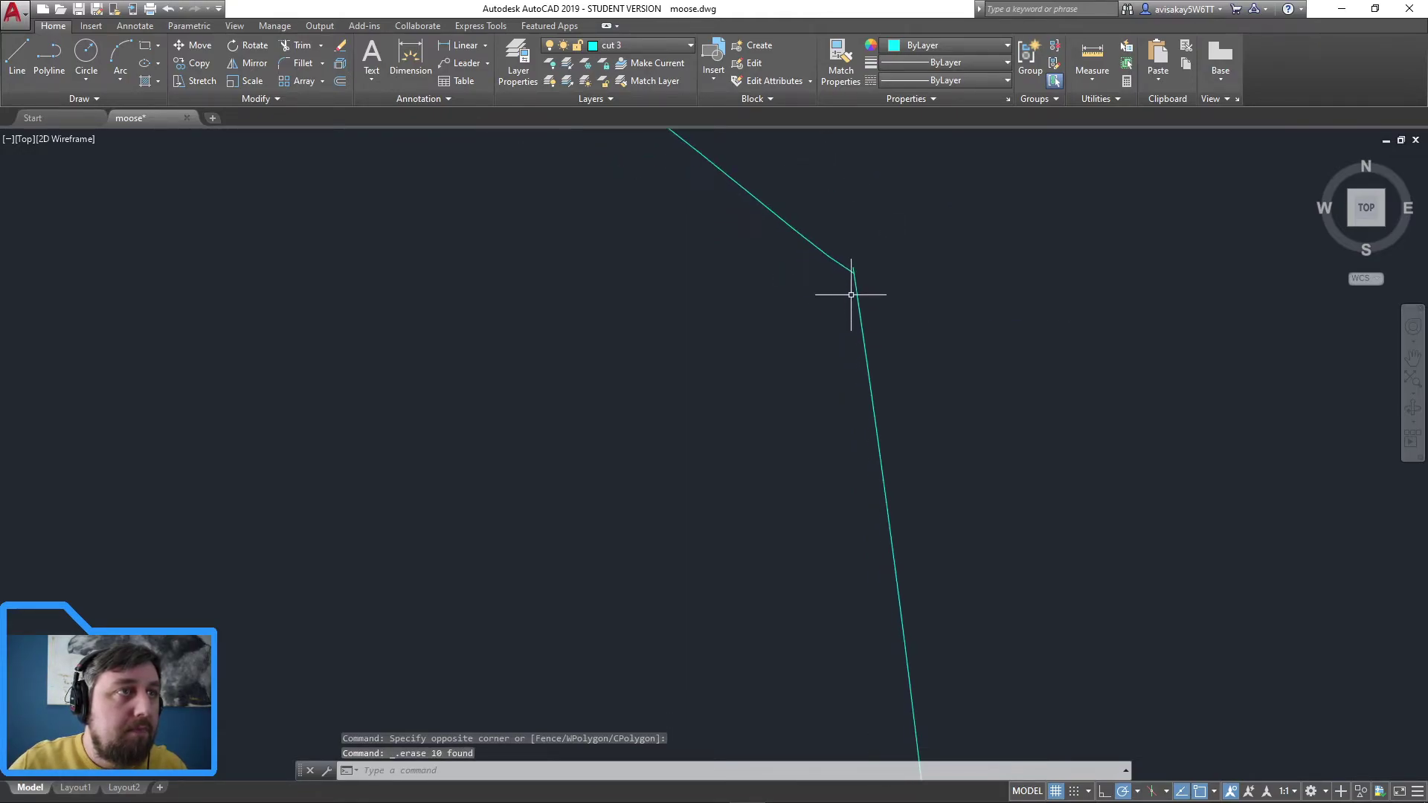
{"action": "left_click_drag", "start_coordinate": [855, 275], "coordinate": [853, 266]}
{"action": "key", "text": "Delete"}
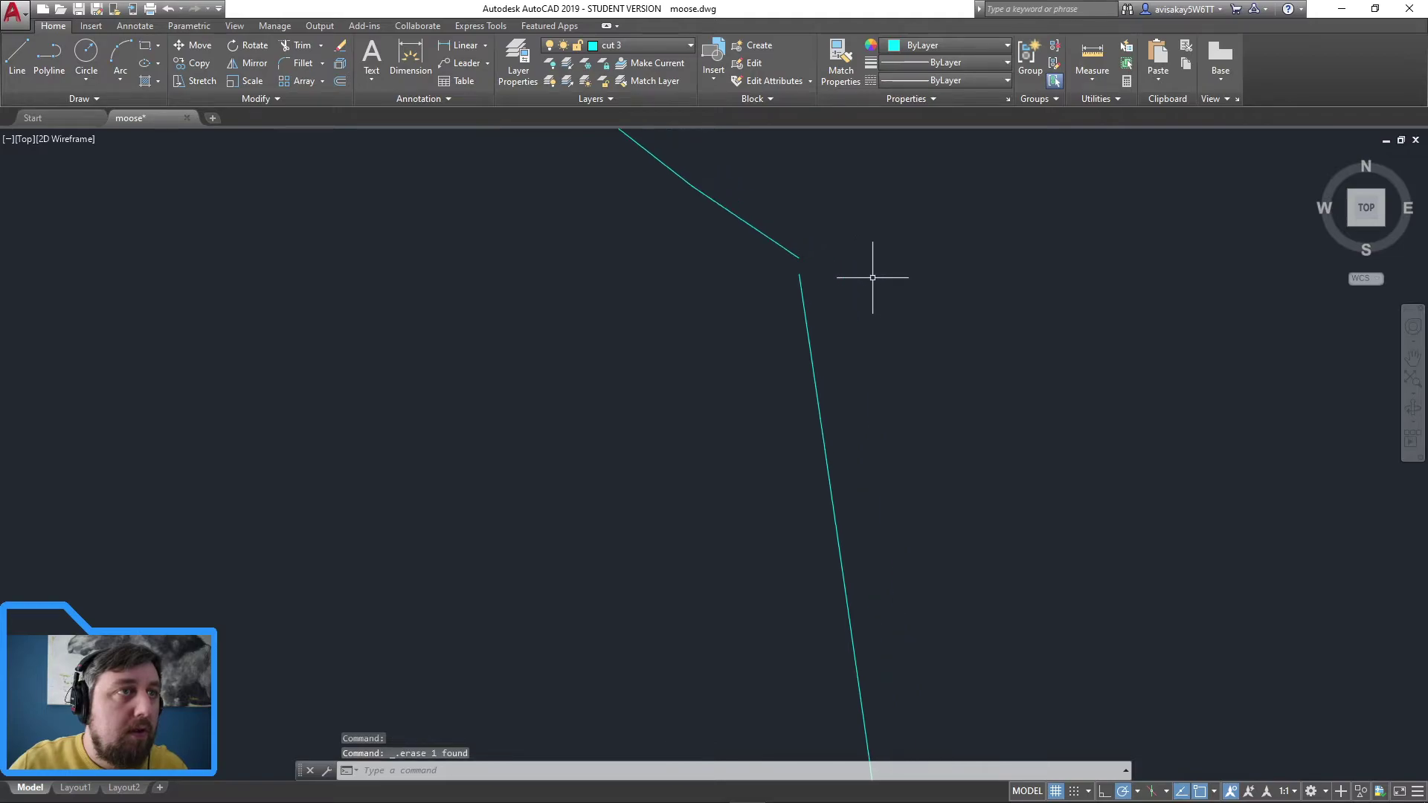
Step: Erase the stray inner curve running across the body
{"action": "left_click", "coordinate": [798, 275]}
{"action": "left_click", "coordinate": [797, 275]}
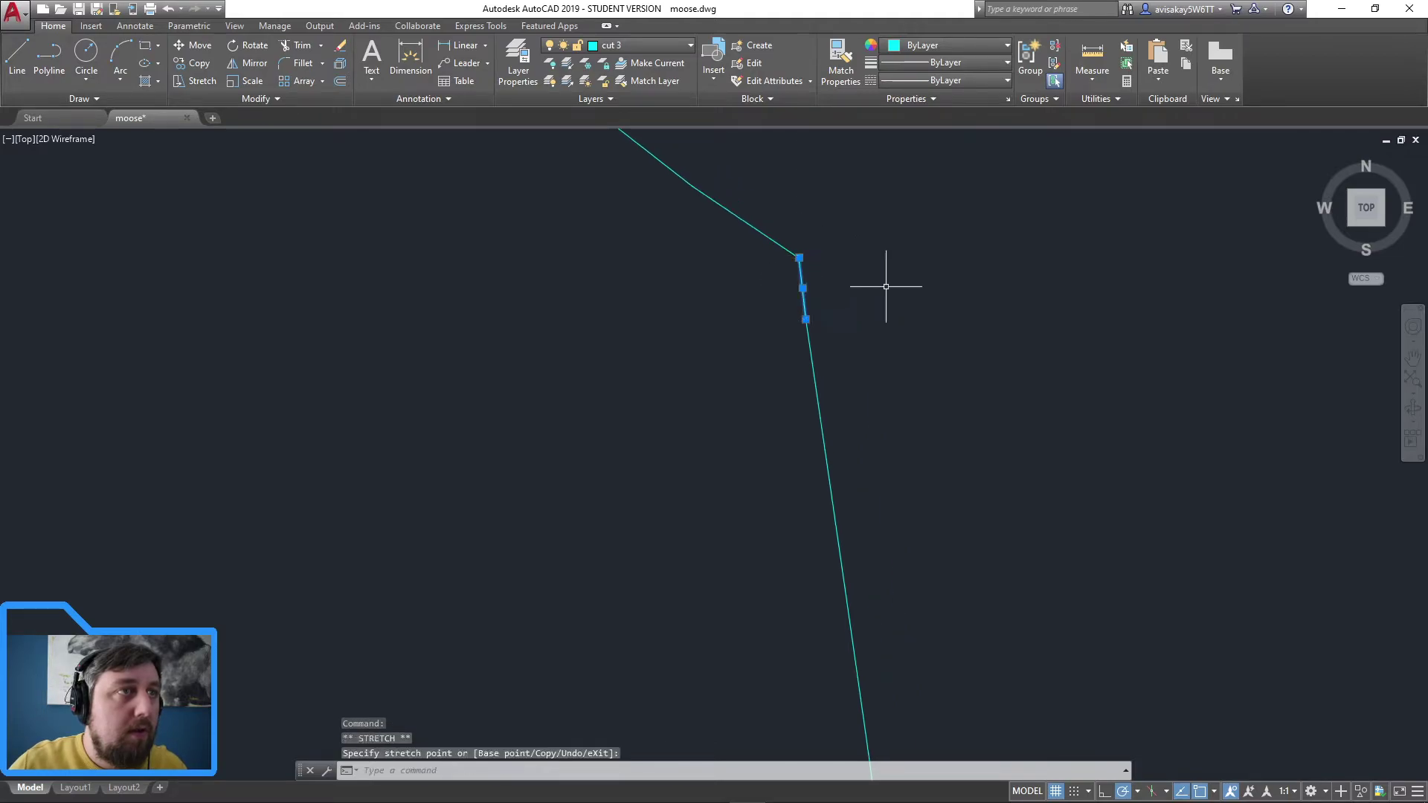
{"action": "key", "text": "Escape"}
{"action": "scroll", "coordinate": [658, 430], "scroll_direction": "down", "scroll_amount": 2}
{"action": "scroll", "coordinate": [524, 489], "scroll_direction": "down", "scroll_amount": 3}
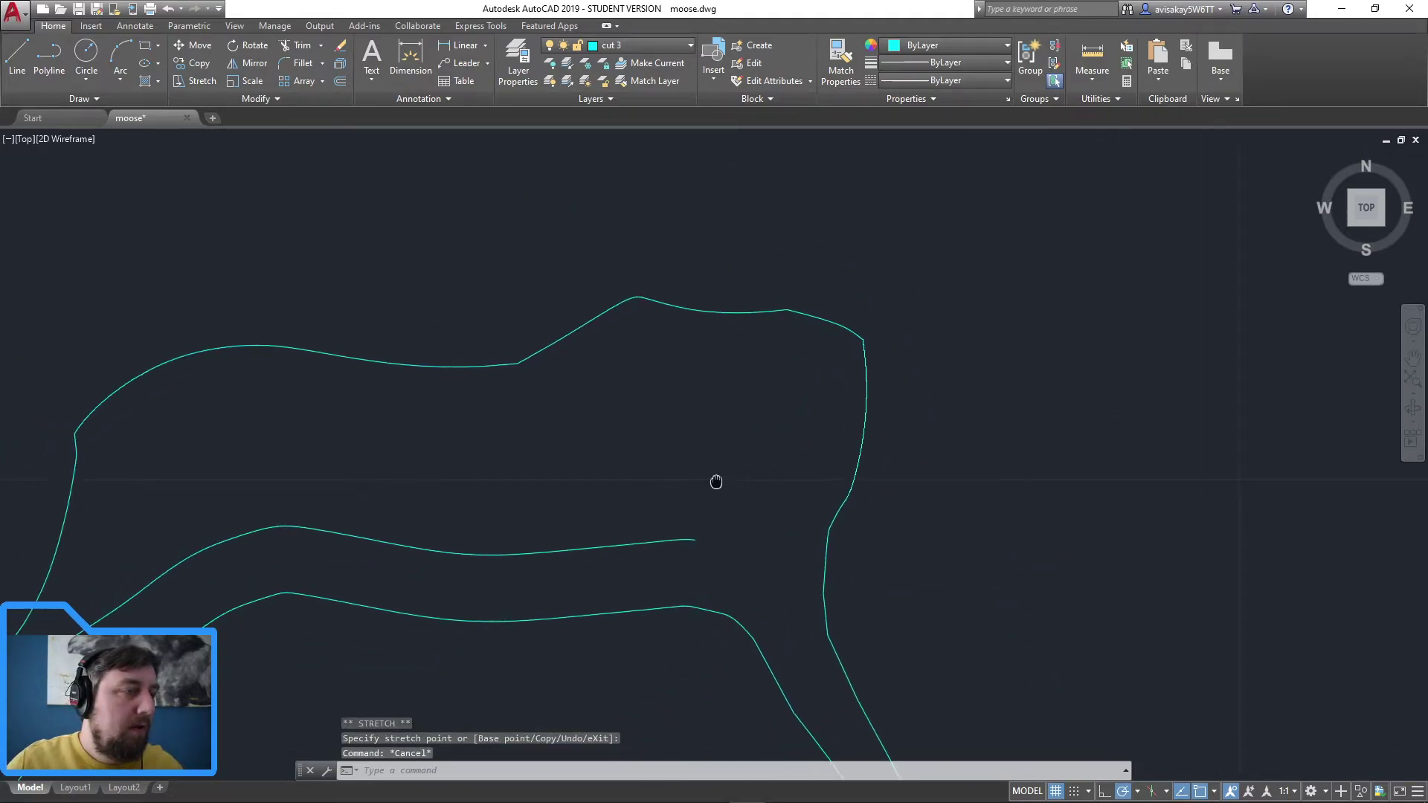
{"action": "middle_click_drag", "start_coordinate": [717, 484], "coordinate": [956, 377]}
{"action": "left_click", "coordinate": [963, 414]}
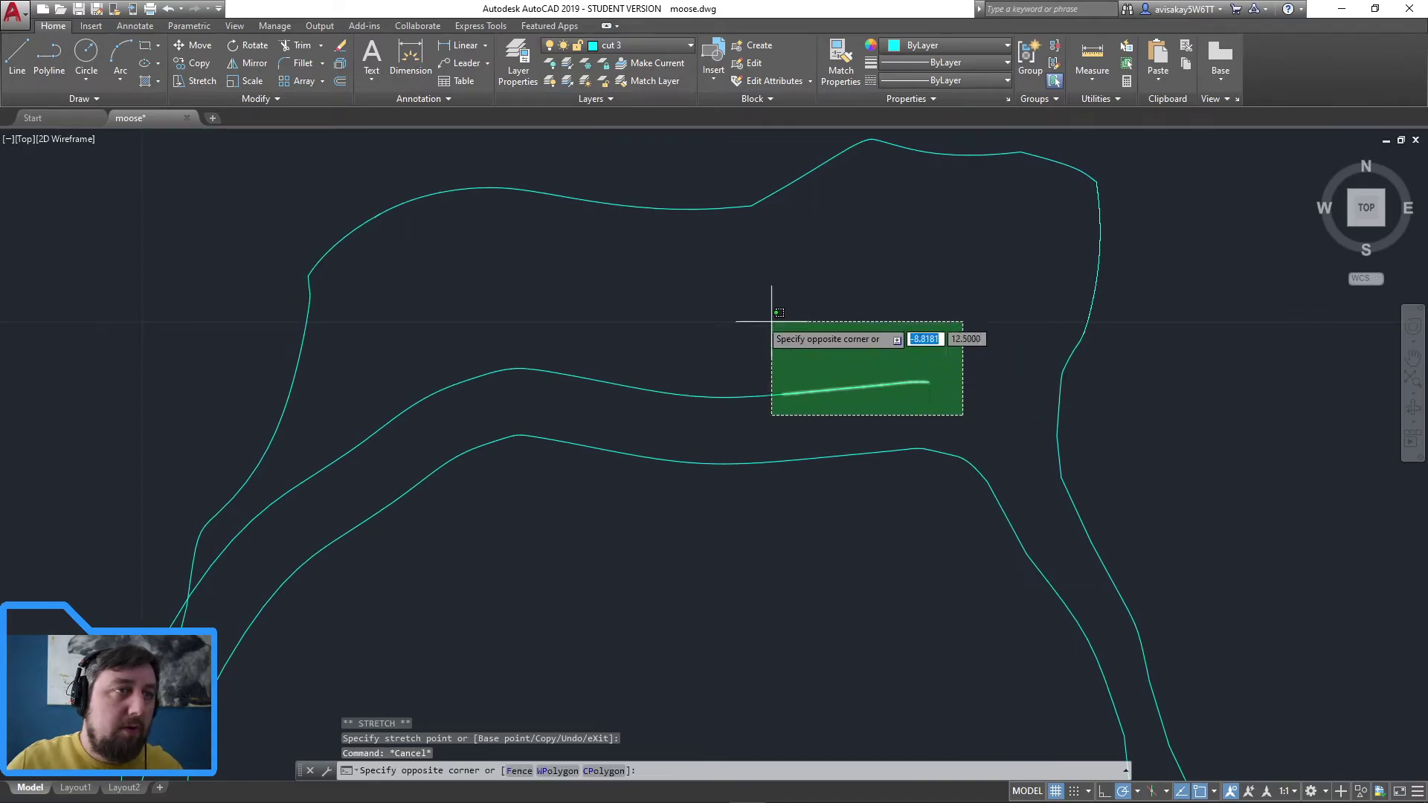
{"action": "left_click", "coordinate": [368, 322]}
{"action": "key", "text": "Delete"}
Step: Erase the short stubs beside the front leg
{"action": "middle_click_drag", "start_coordinate": [406, 456], "coordinate": [717, 280]}
{"action": "left_click", "coordinate": [710, 291]}
{"action": "left_click", "coordinate": [655, 238]}
{"action": "key", "text": "Delete"}
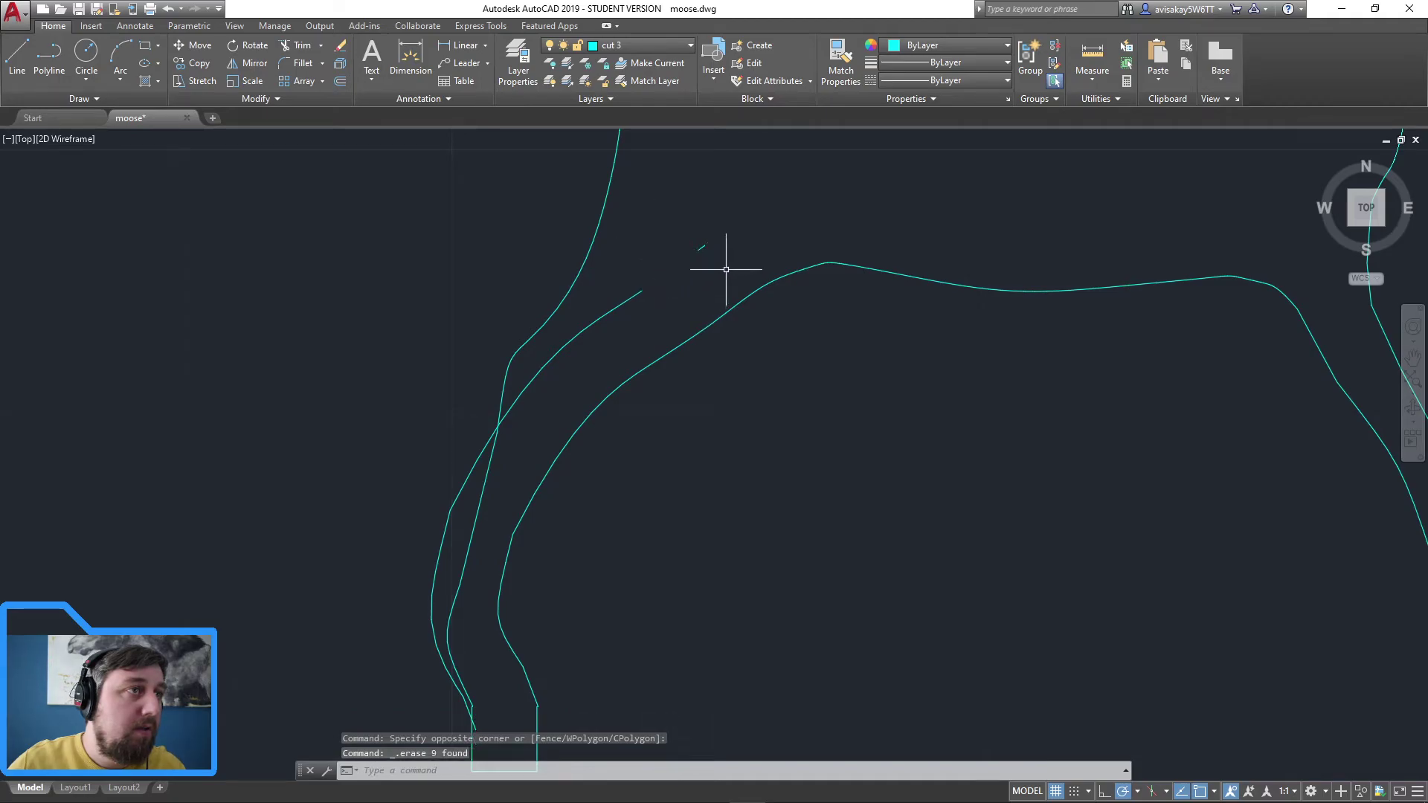
{"action": "left_click", "coordinate": [647, 319]}
{"action": "left_click", "coordinate": [586, 297]}
{"action": "key", "text": "Delete"}
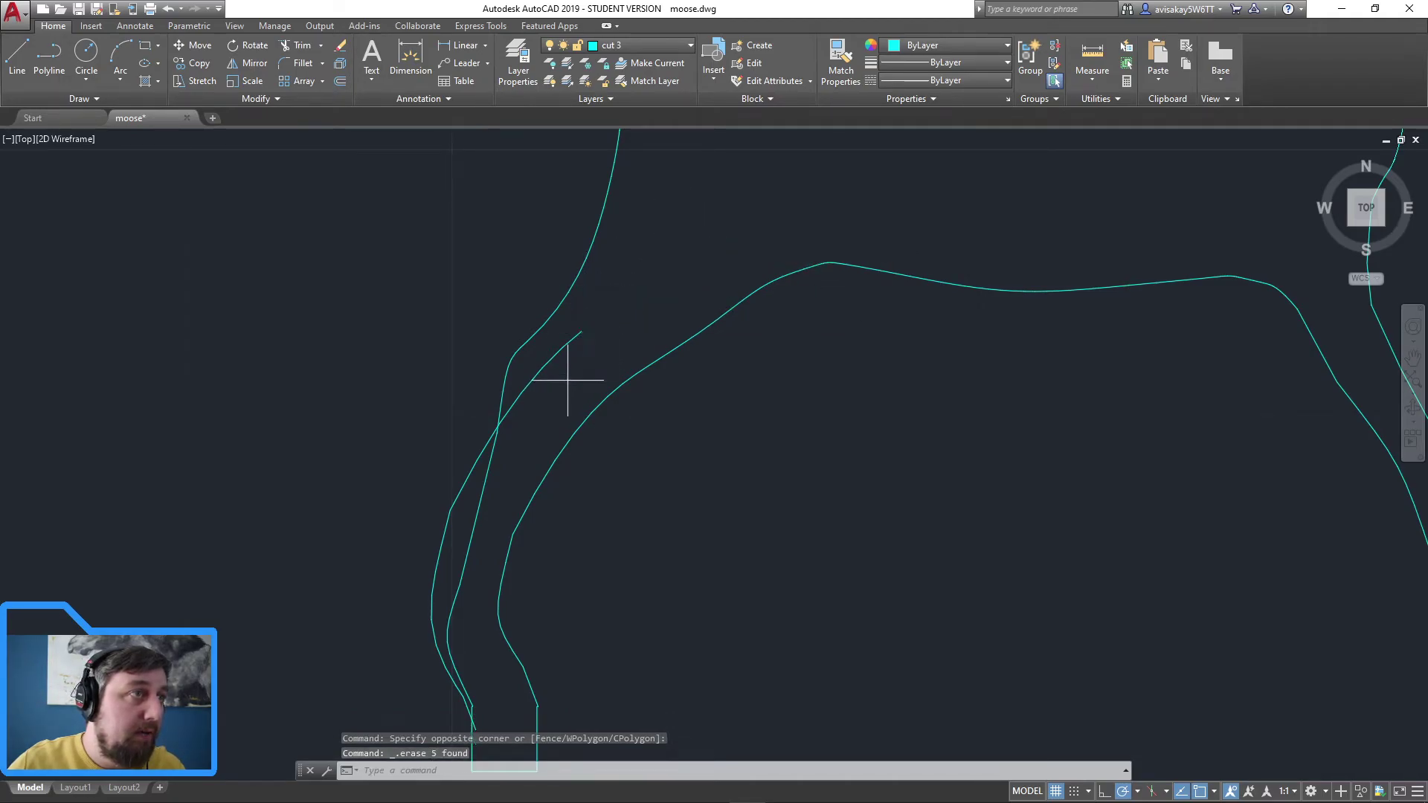
Step: Erase the remaining short and lower stray segments near the front leg
{"action": "left_click", "coordinate": [568, 382]}
{"action": "left_click", "coordinate": [520, 360]}
{"action": "key", "text": "Delete"}
{"action": "left_click", "coordinate": [592, 345]}
{"action": "left_click", "coordinate": [535, 399]}
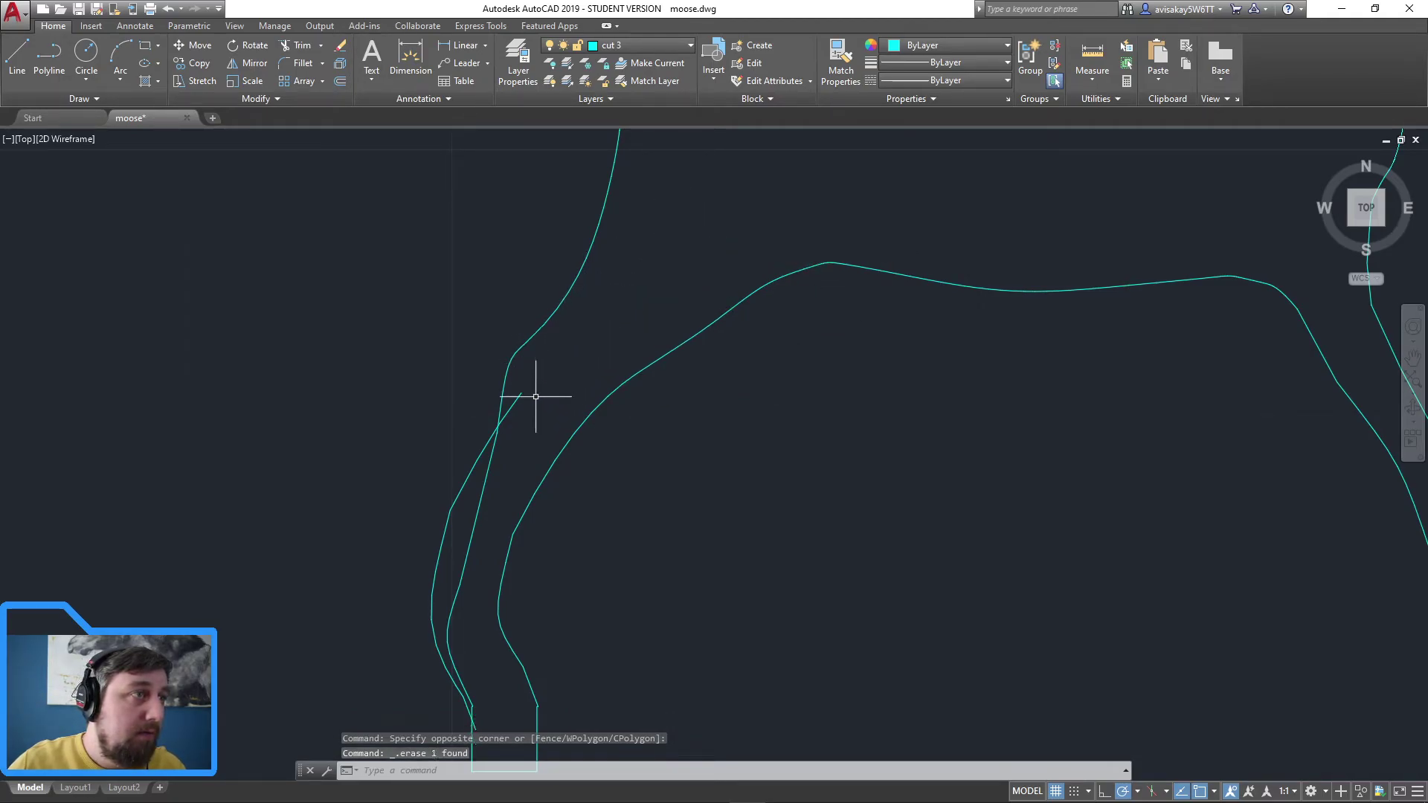
{"action": "left_click", "coordinate": [511, 405]}
{"action": "left_click", "coordinate": [491, 428]}
{"action": "key", "text": "Delete"}
Step: Erase three short pieces of the outer left curve
{"action": "left_click", "coordinate": [484, 446]}
{"action": "key", "text": "Delete"}
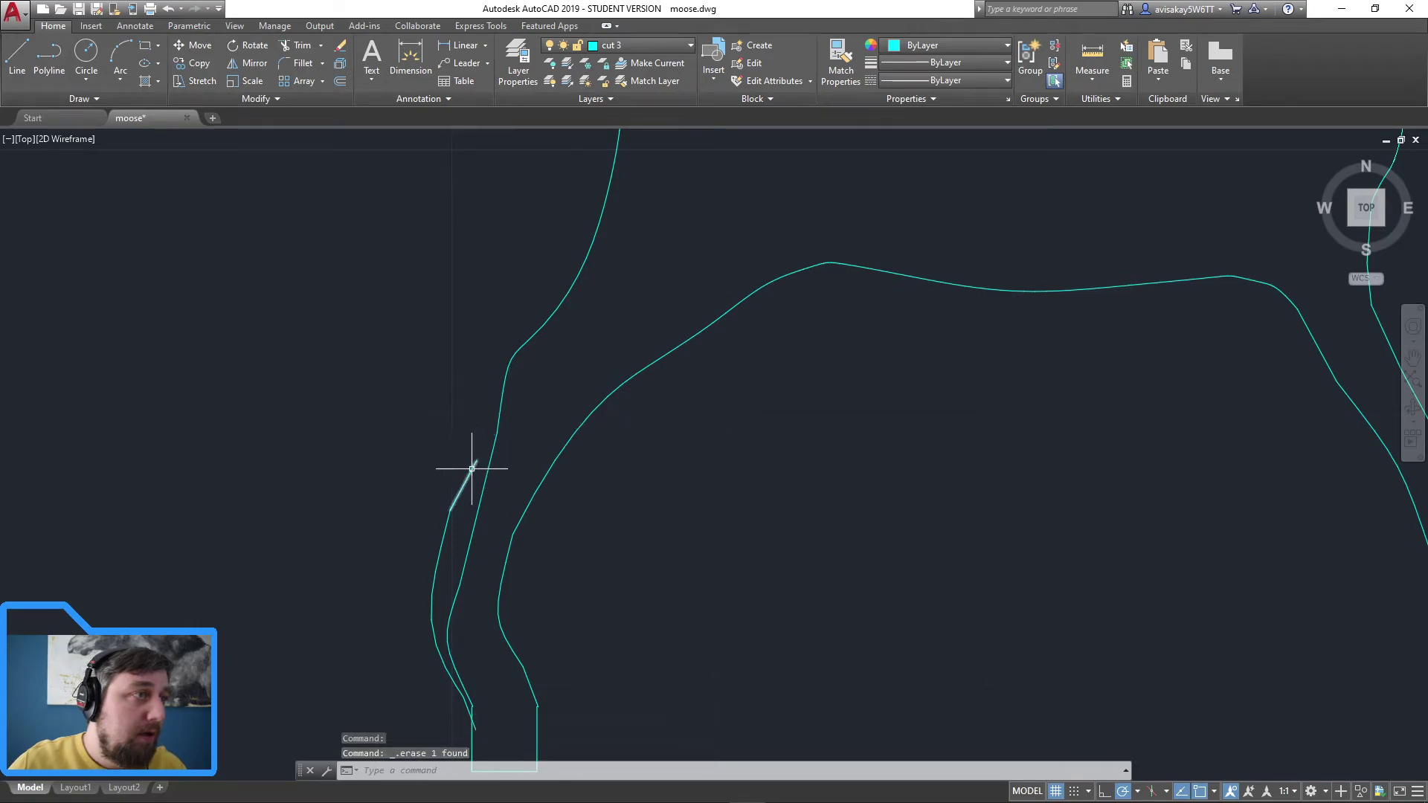
{"action": "left_click", "coordinate": [463, 485]}
{"action": "key", "text": "Delete"}
{"action": "left_click", "coordinate": [444, 530]}
{"action": "key", "text": "Delete"}
Step: Erase the stray piece near the leg and clear the lower leg segment's grips
{"action": "left_click", "coordinate": [440, 592]}
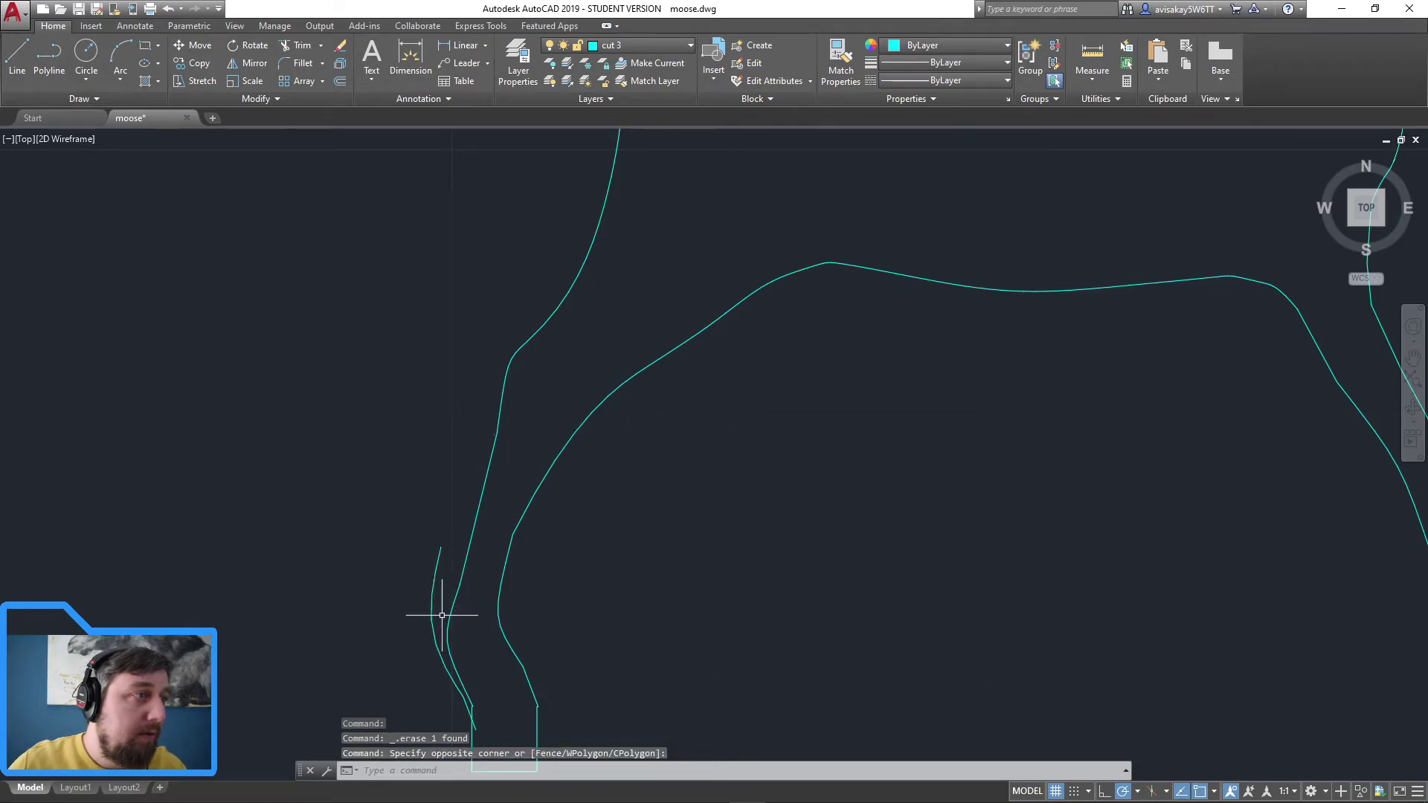
{"action": "left_click", "coordinate": [405, 567]}
{"action": "key", "text": "Delete"}
{"action": "left_click", "coordinate": [434, 632]}
{"action": "left_click", "coordinate": [416, 590]}
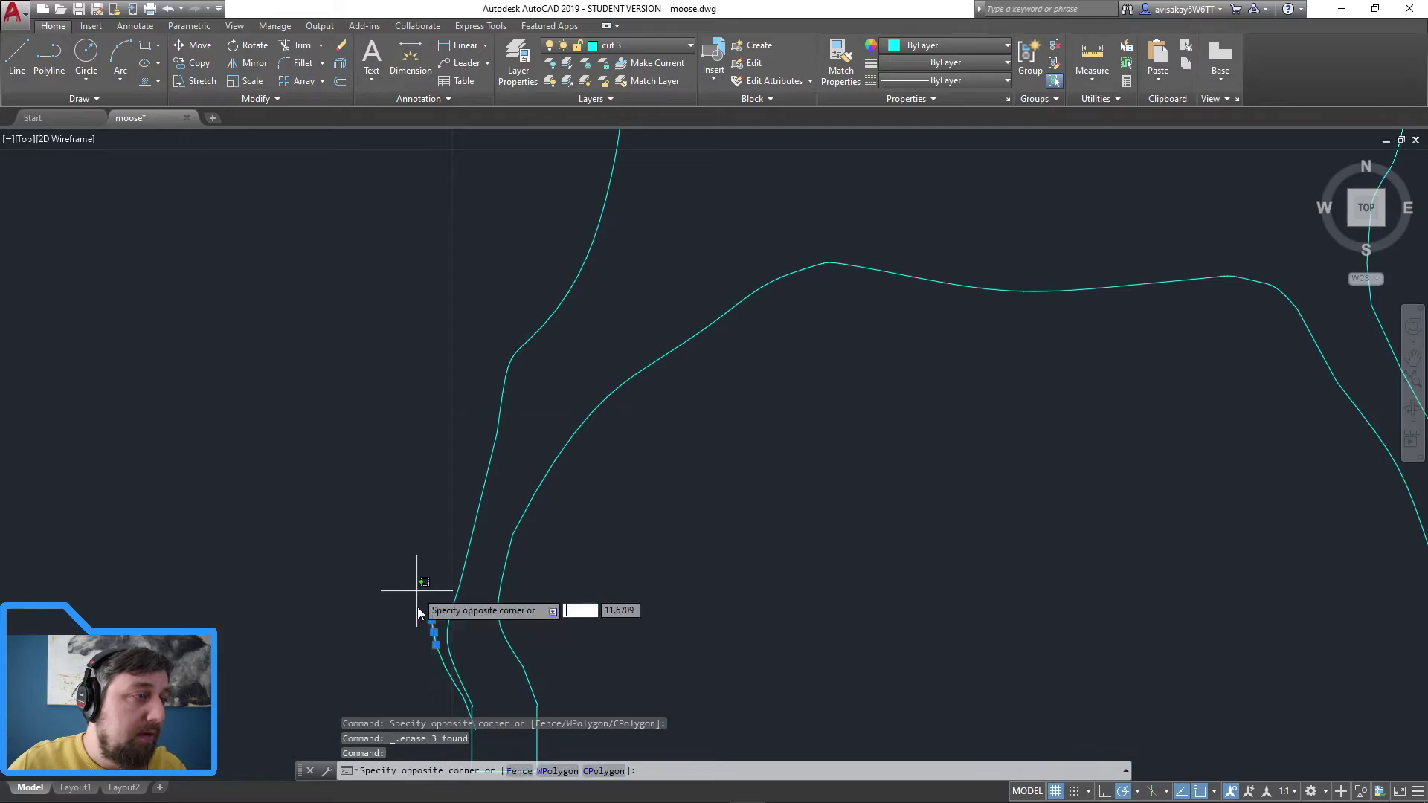
{"action": "key", "text": "Escape"}
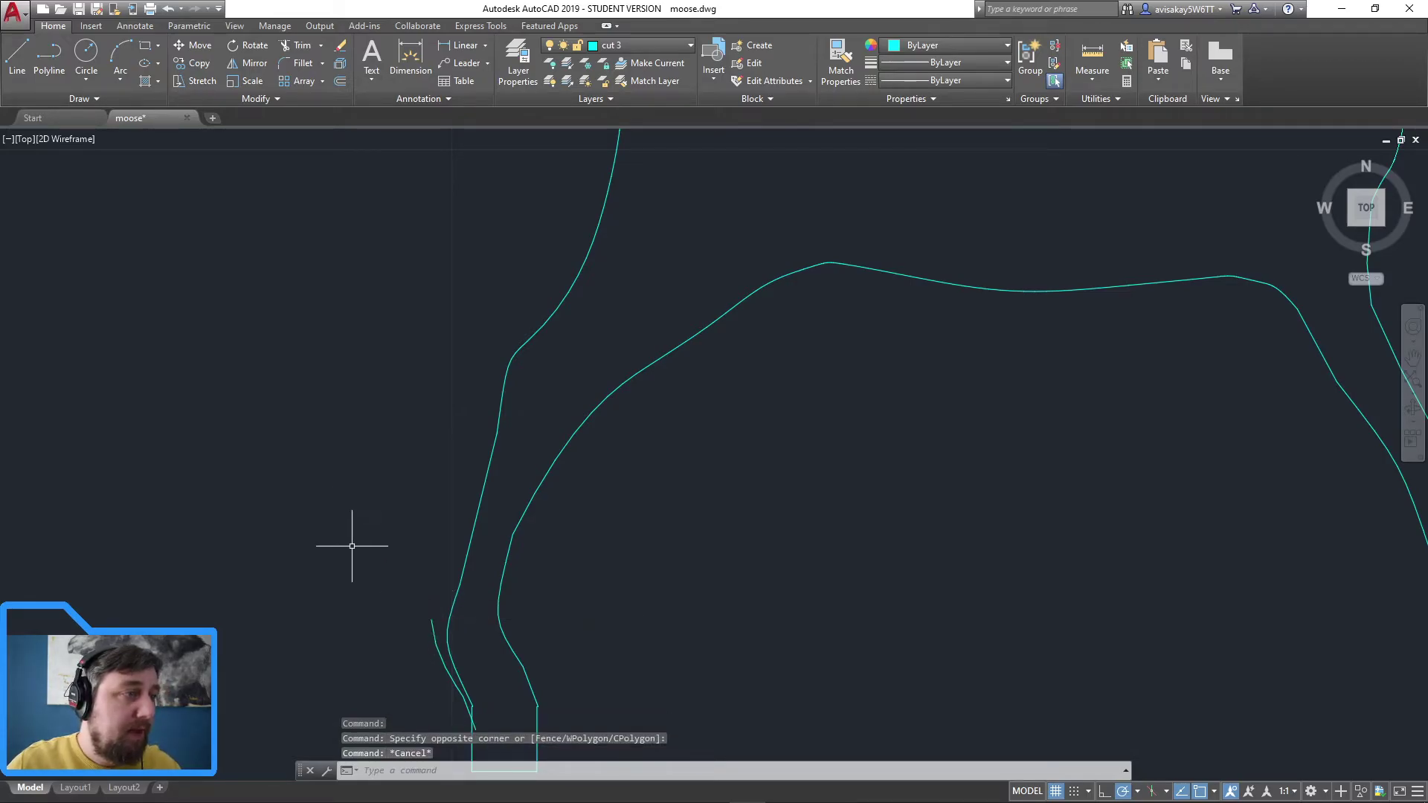
Step: Erase the three stray segments around the front foot
{"action": "middle_click_drag", "start_coordinate": [502, 684], "coordinate": [579, 434]}
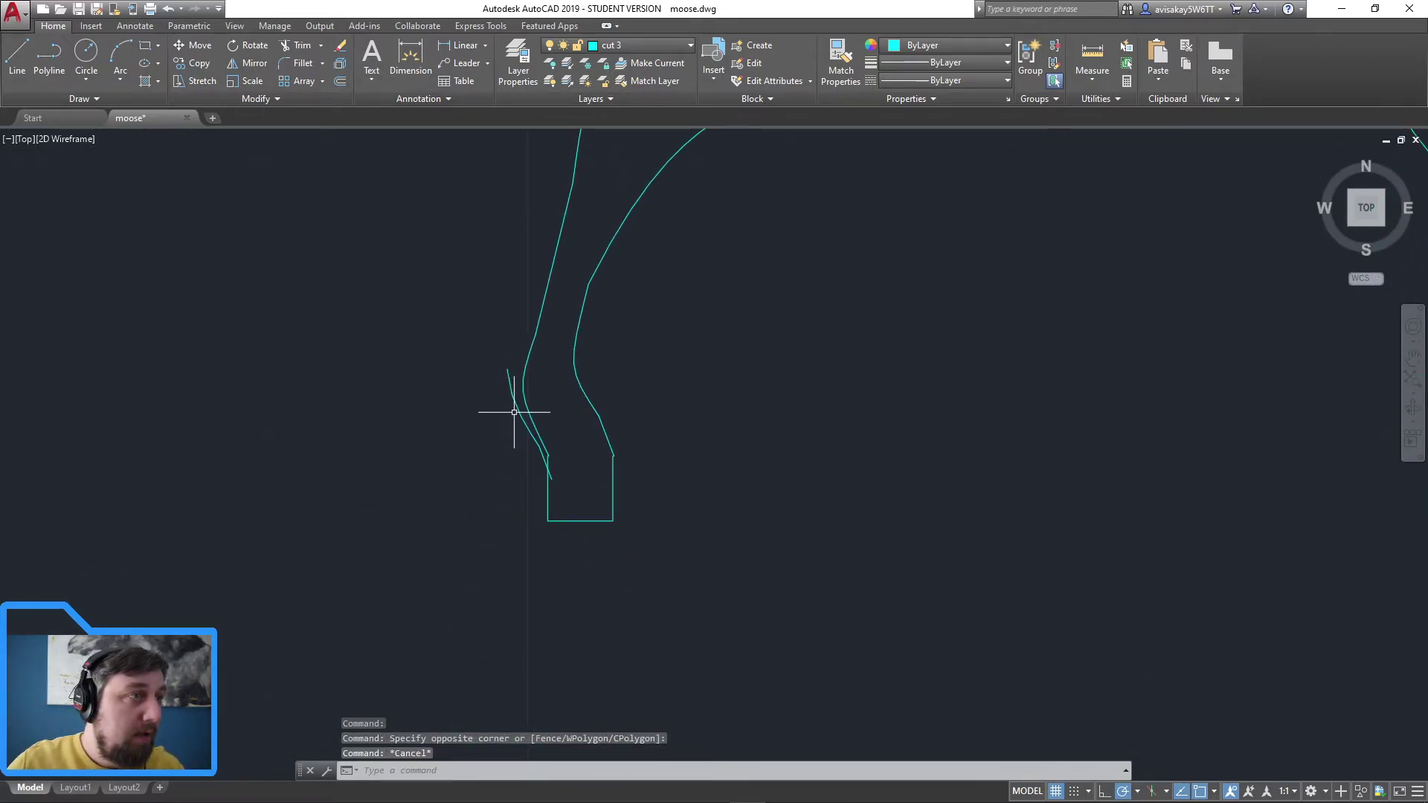
{"action": "left_click", "coordinate": [517, 409]}
{"action": "key", "text": "Delete"}
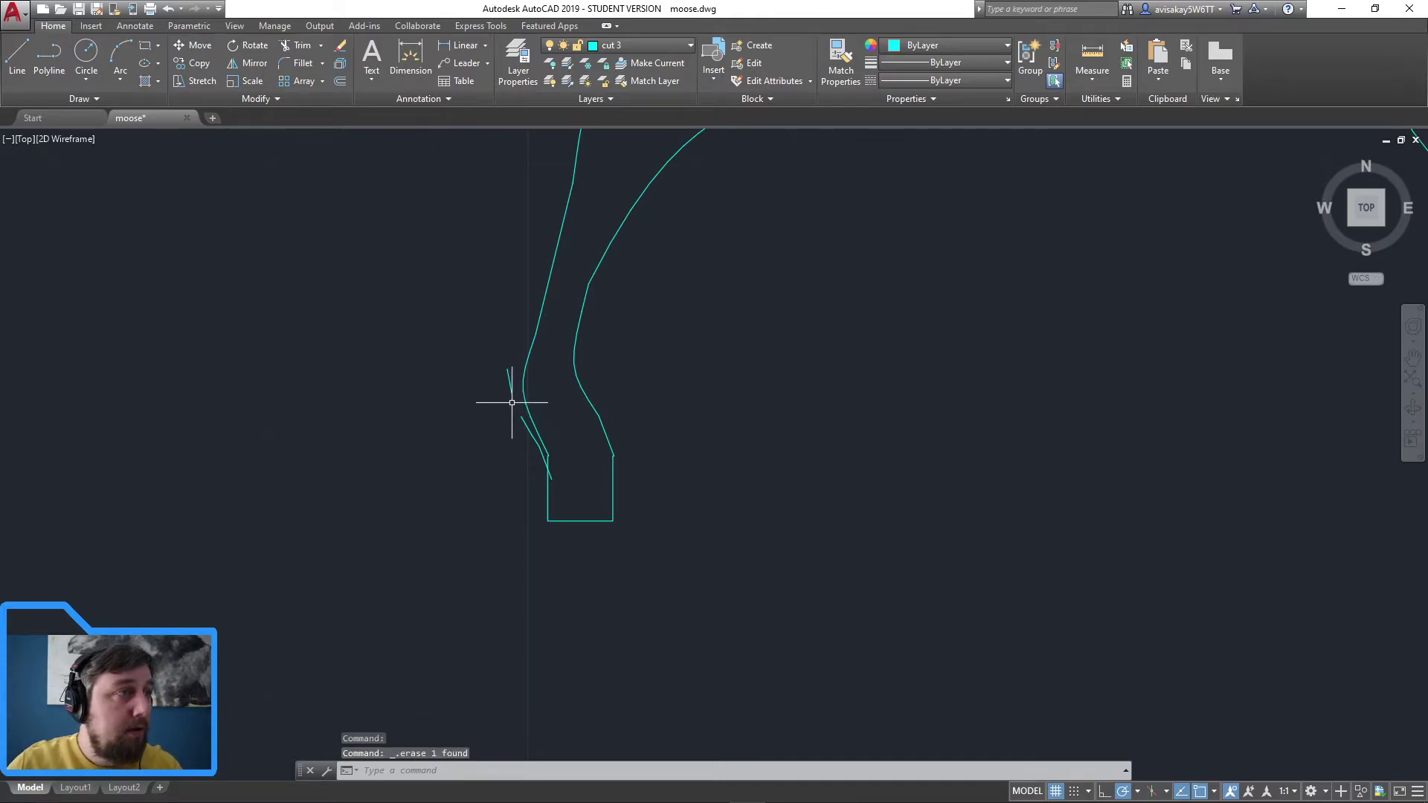
{"action": "left_click", "coordinate": [510, 383]}
{"action": "key", "text": "Delete"}
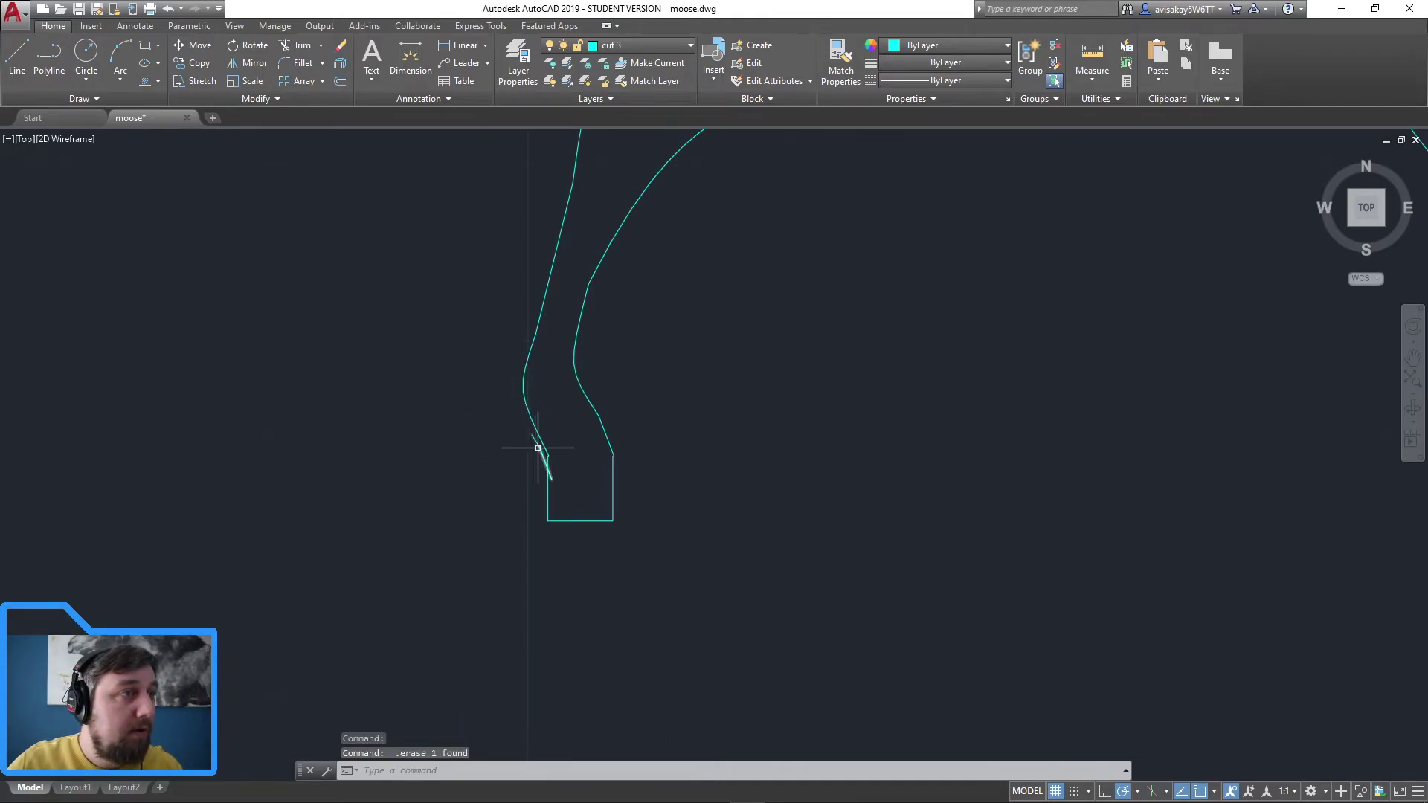
{"action": "left_click", "coordinate": [529, 449]}
{"action": "key", "text": "Delete"}
Step: Erase the stray bit beside the rear foot and recenter the outline
{"action": "scroll", "coordinate": [748, 456], "scroll_direction": "down", "scroll_amount": 5}
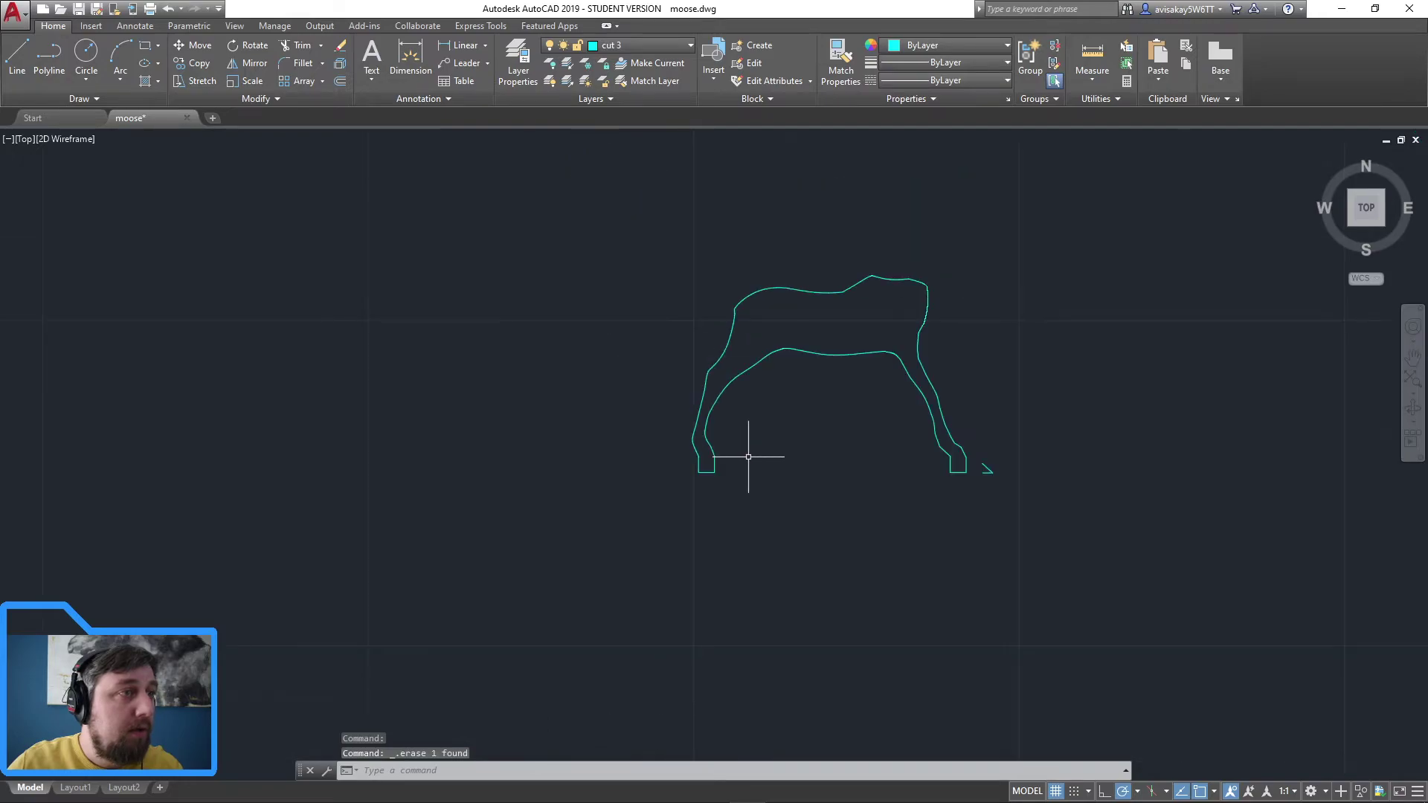
{"action": "left_click", "coordinate": [1072, 516]}
{"action": "left_click", "coordinate": [985, 409]}
{"action": "key", "text": "Delete"}
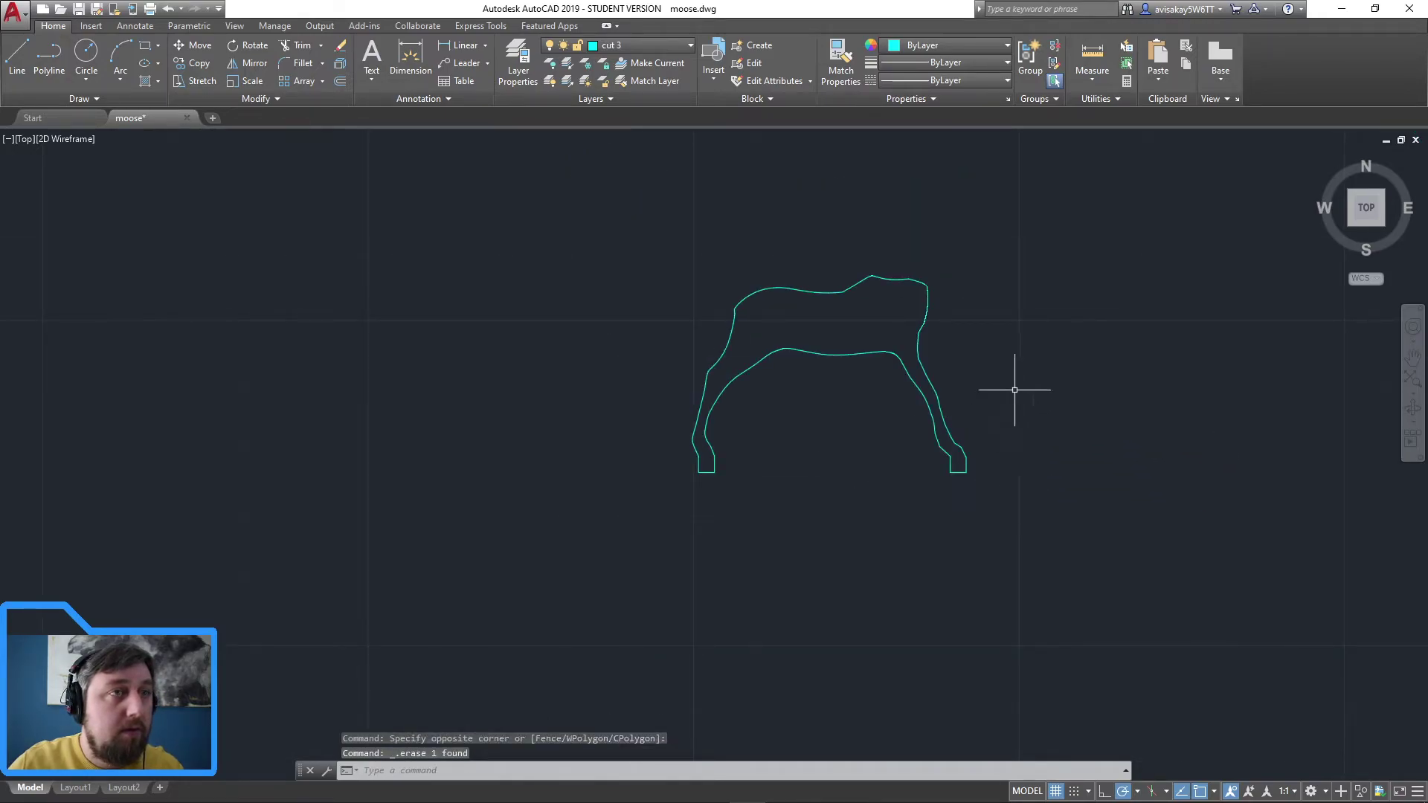
{"action": "middle_click_drag", "start_coordinate": [1033, 318], "coordinate": [987, 440]}
Step: Turn on the cut 2 and cut layers
{"action": "left_click", "coordinate": [650, 46]}
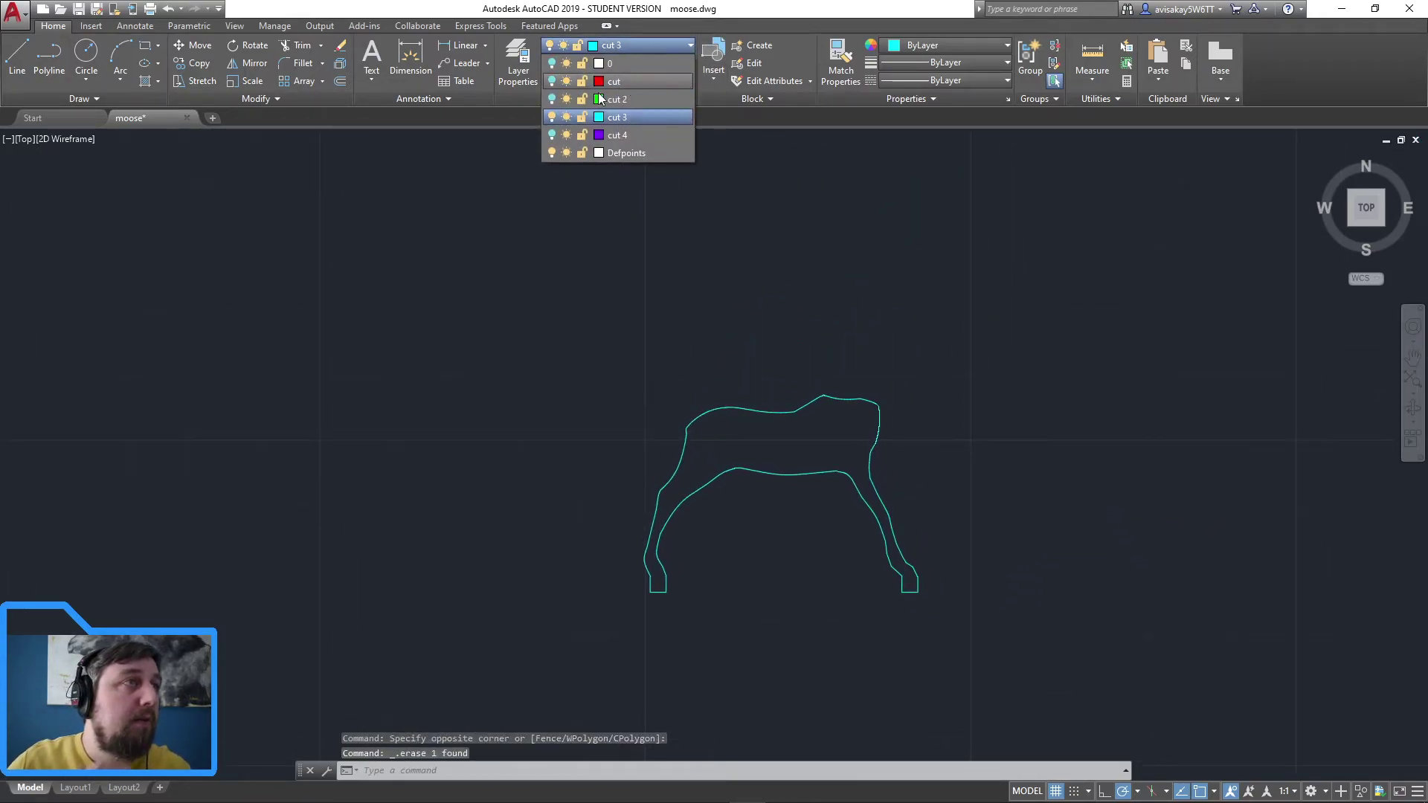
{"action": "left_click", "coordinate": [551, 99]}
{"action": "left_click", "coordinate": [551, 81]}
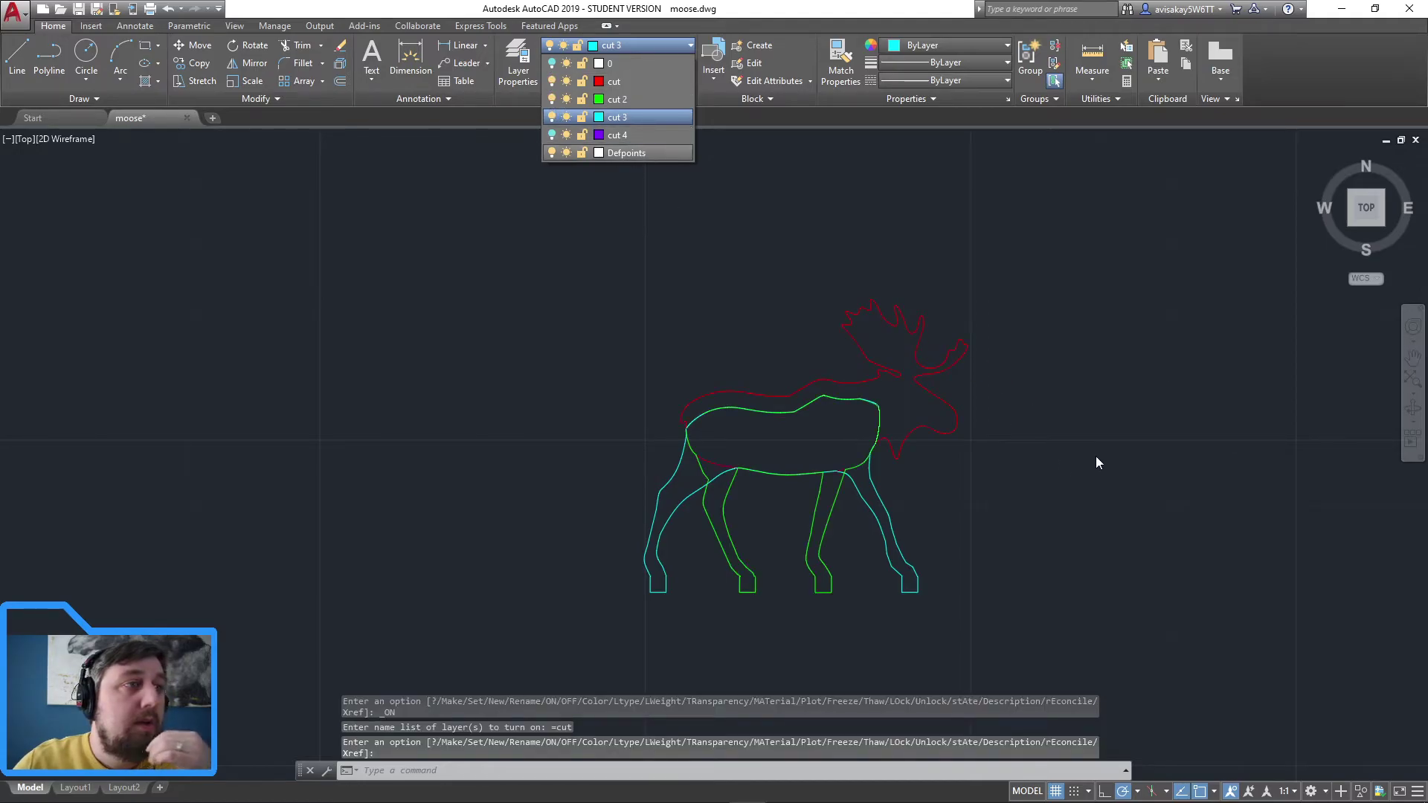
{"action": "scroll", "coordinate": [883, 405], "scroll_direction": "up", "scroll_amount": 7}
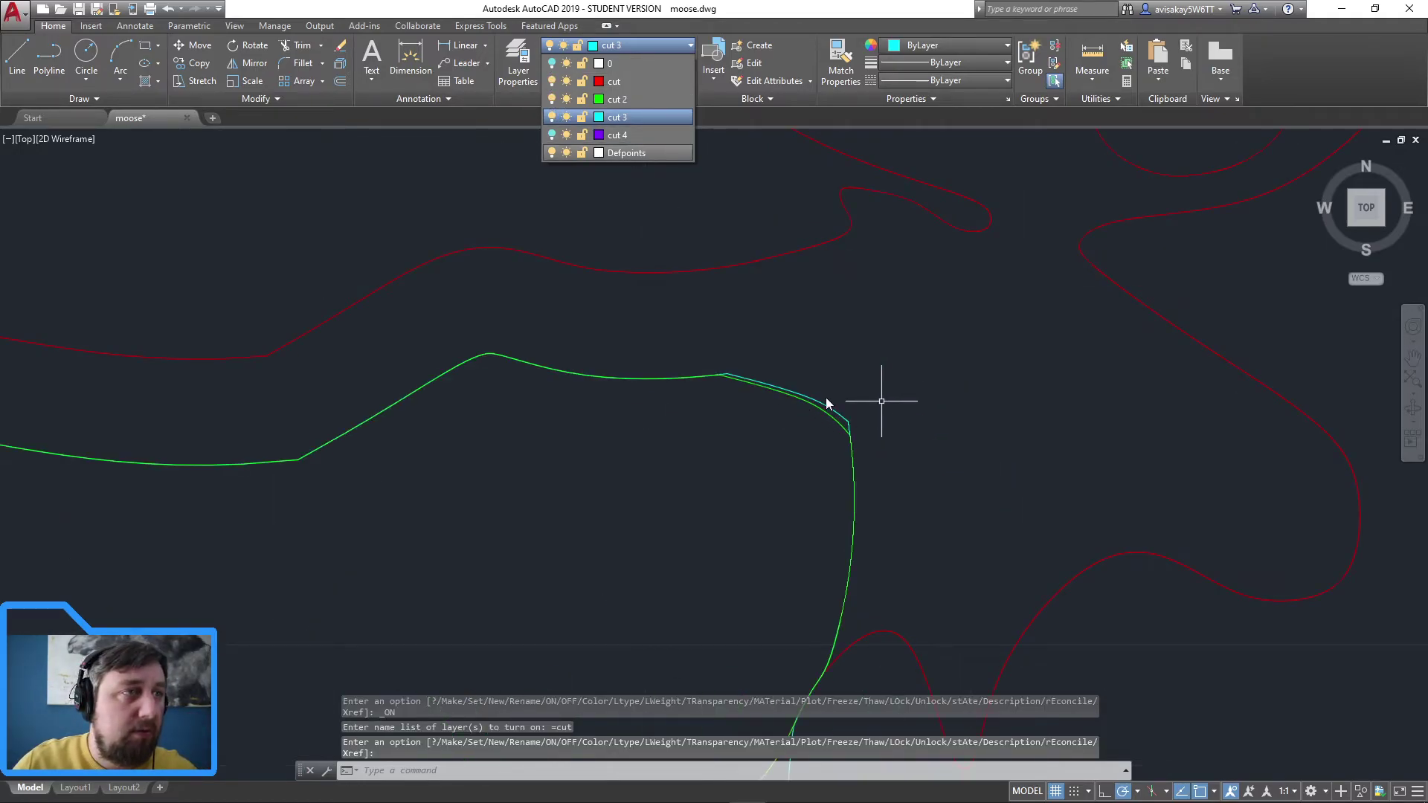
{"action": "scroll", "coordinate": [882, 401], "scroll_direction": "down", "scroll_amount": 7}
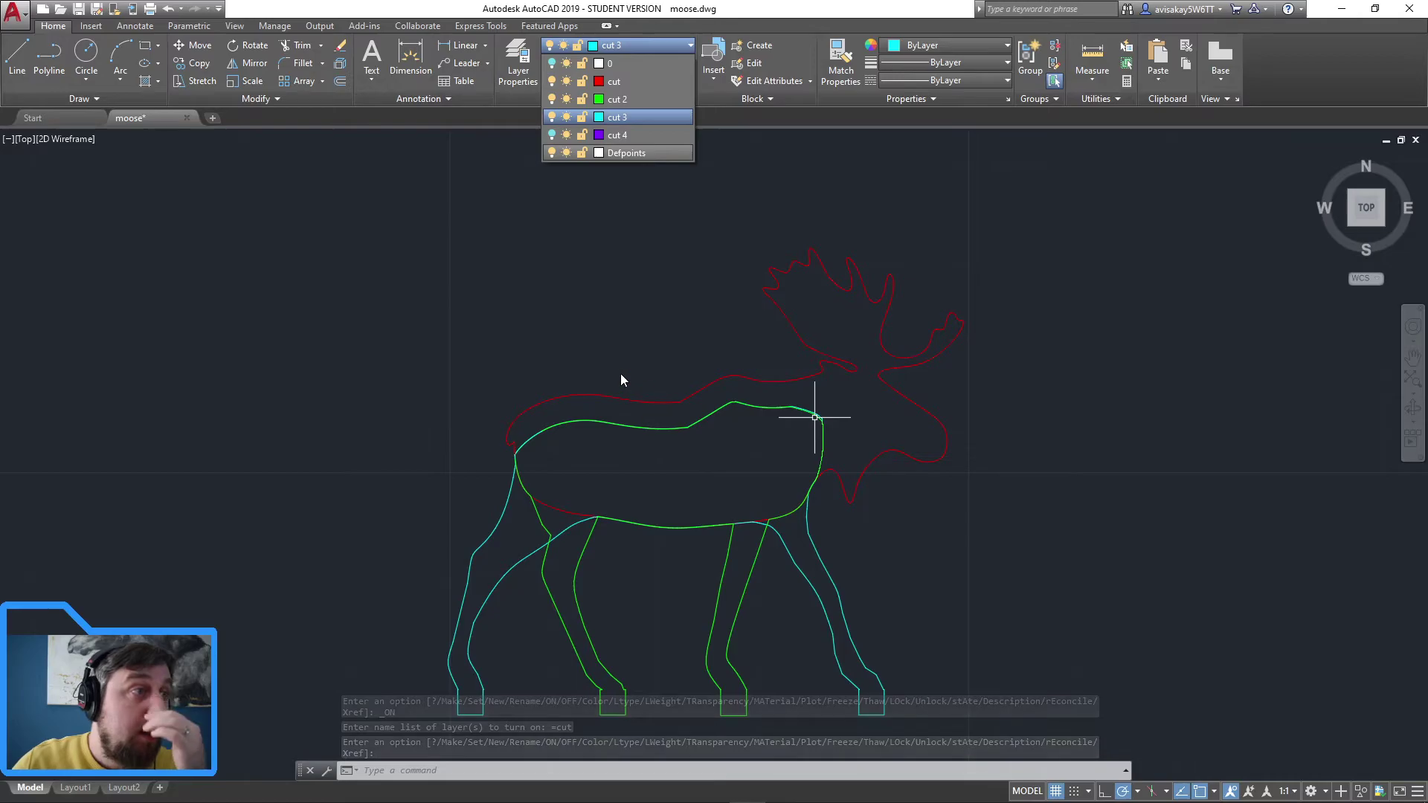
{"action": "left_click", "coordinate": [1114, 480]}
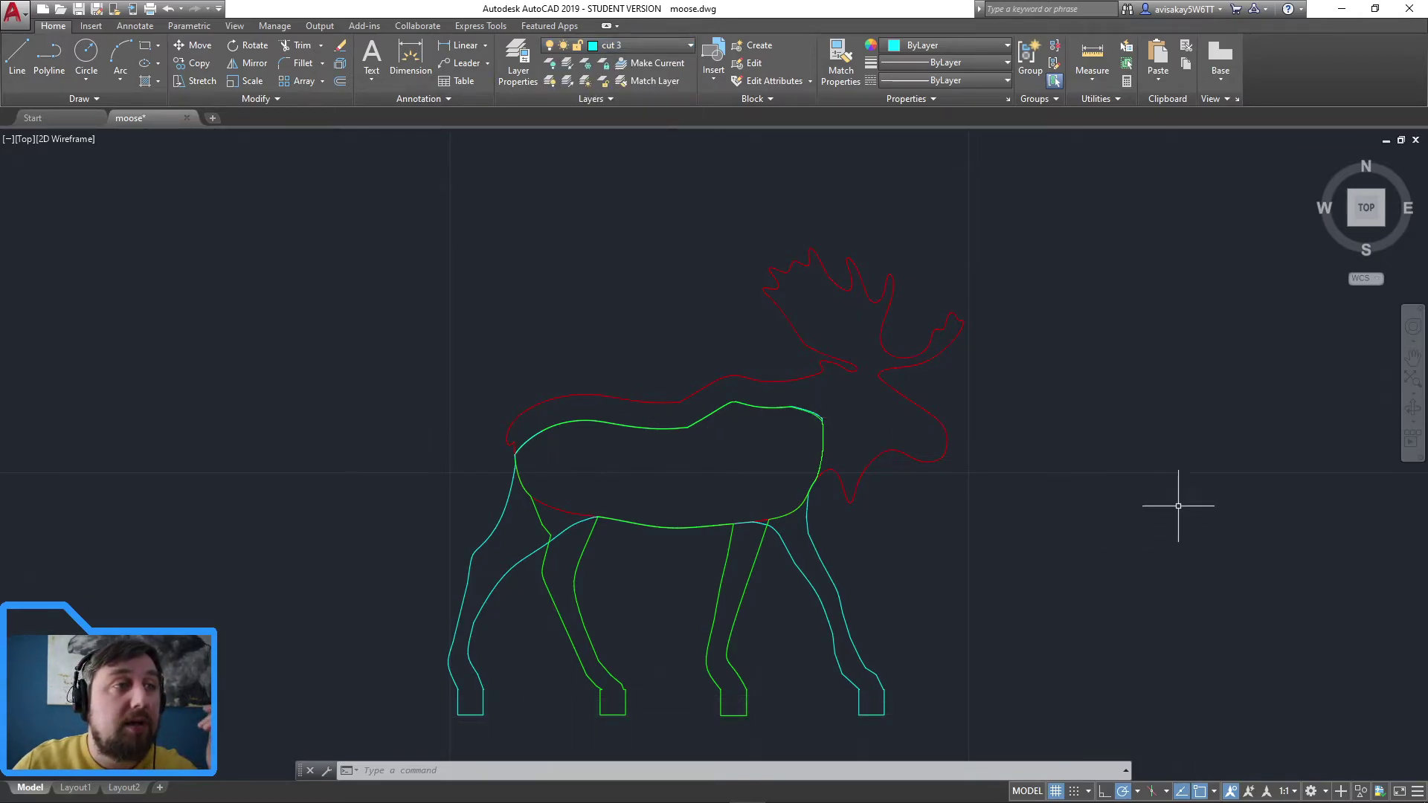
Step: Stretch the cyan outline's end vertex onto the green outline's endpoint at the shoulder
{"action": "scroll", "coordinate": [841, 424], "scroll_direction": "up", "scroll_amount": 8}
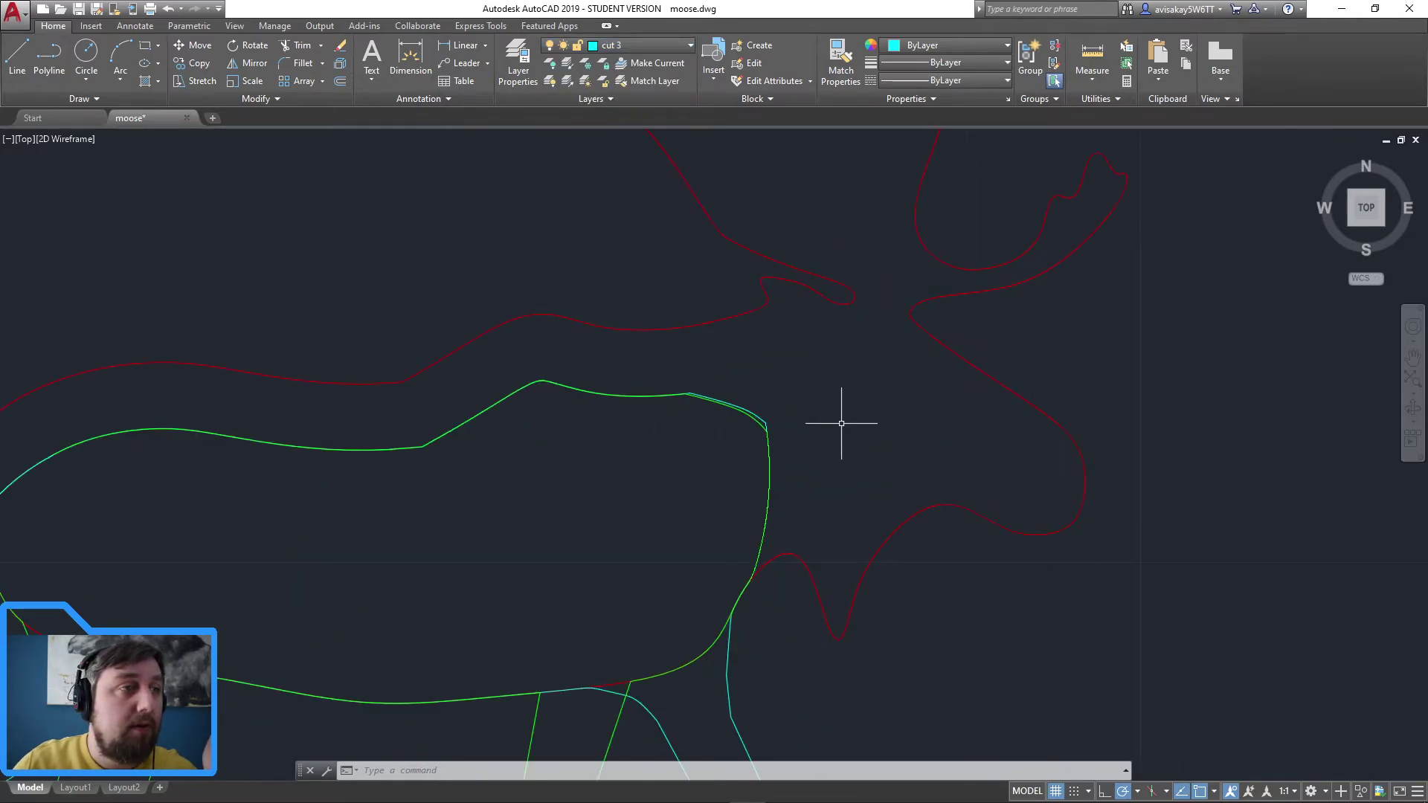
{"action": "left_click", "coordinate": [759, 415]}
{"action": "scroll", "coordinate": [760, 418], "scroll_direction": "up", "scroll_amount": 5}
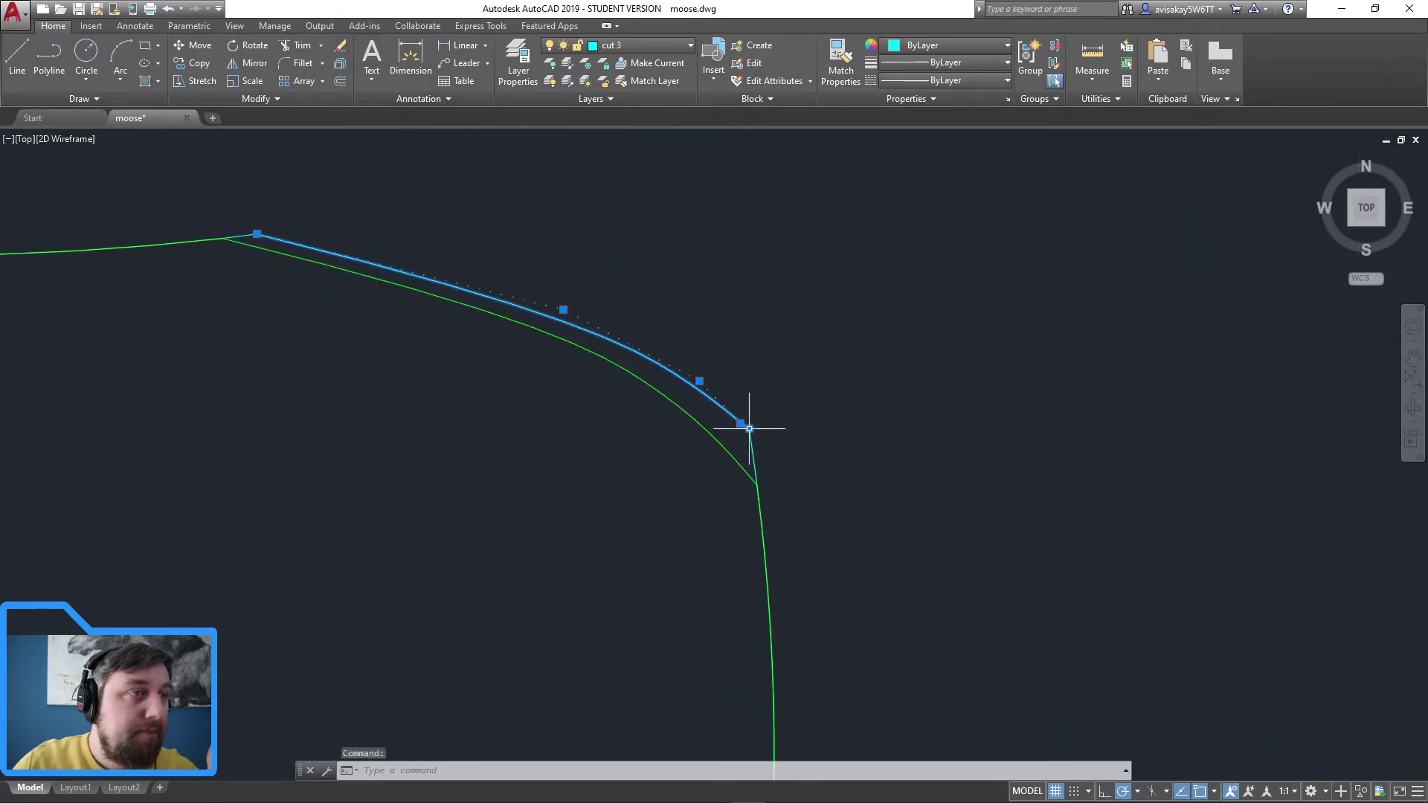
{"action": "left_click", "coordinate": [749, 429]}
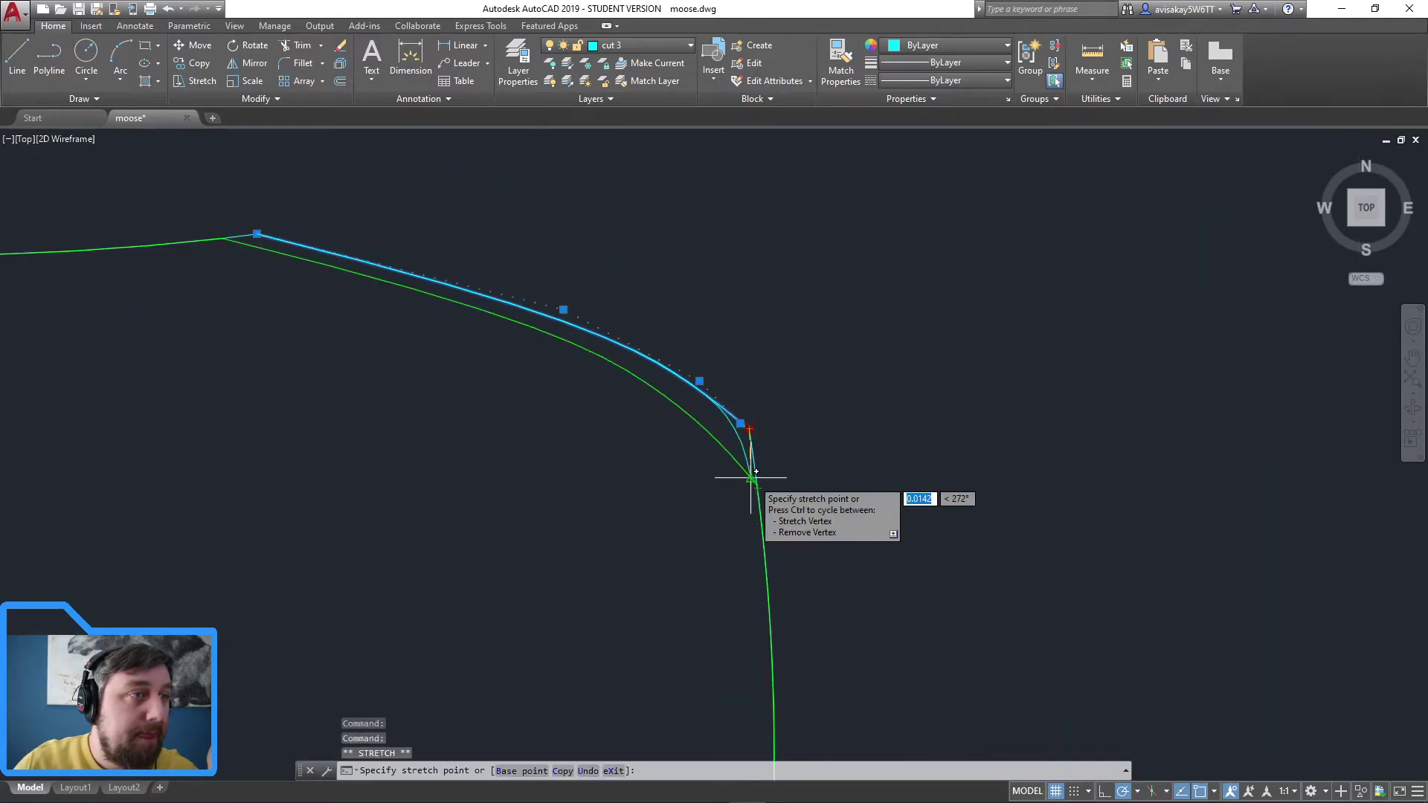
{"action": "scroll", "coordinate": [752, 476], "scroll_direction": "up", "scroll_amount": 3}
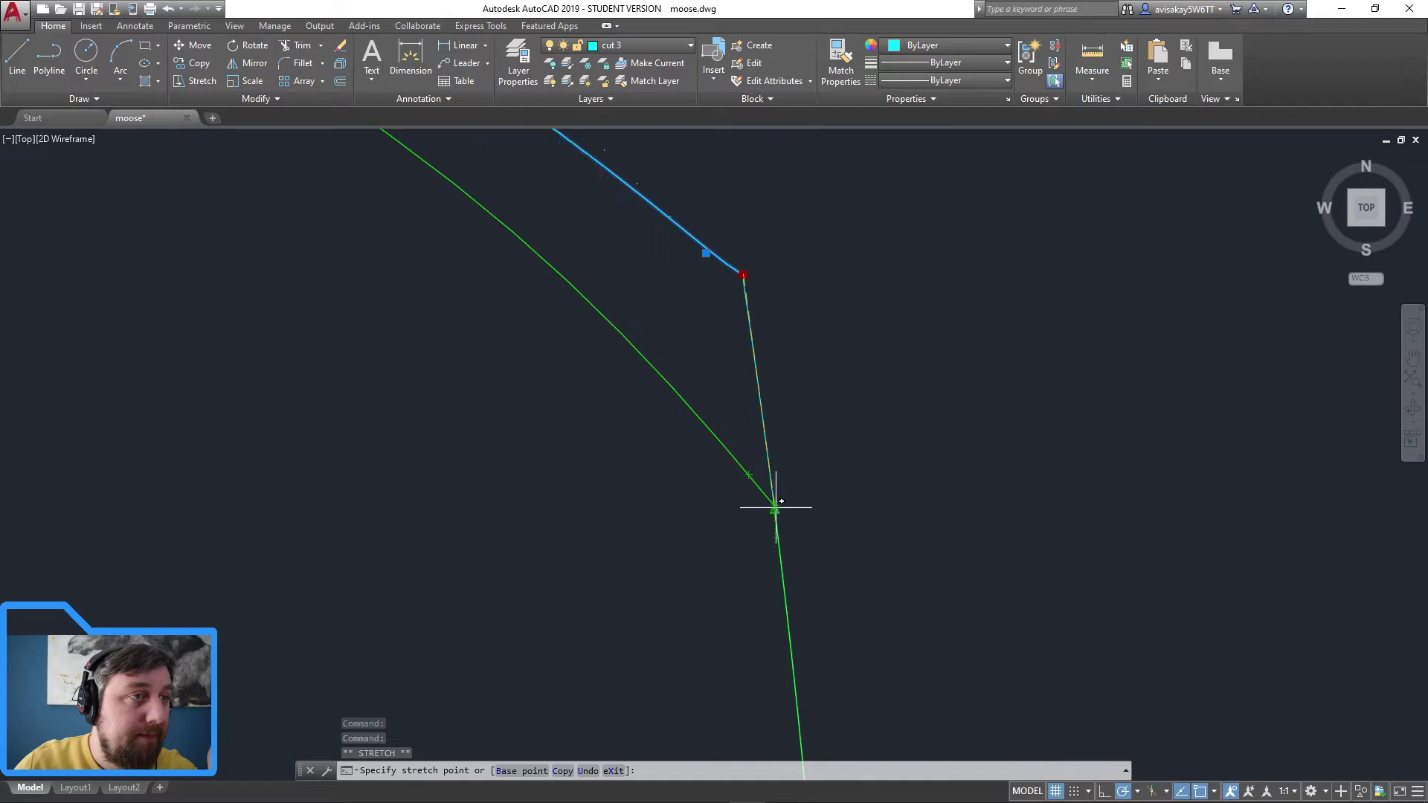
{"action": "left_click", "coordinate": [775, 508]}
Step: Cancel the further vertex stretch, undo the cyan outline edit and zoom out
{"action": "left_click", "coordinate": [705, 253]}
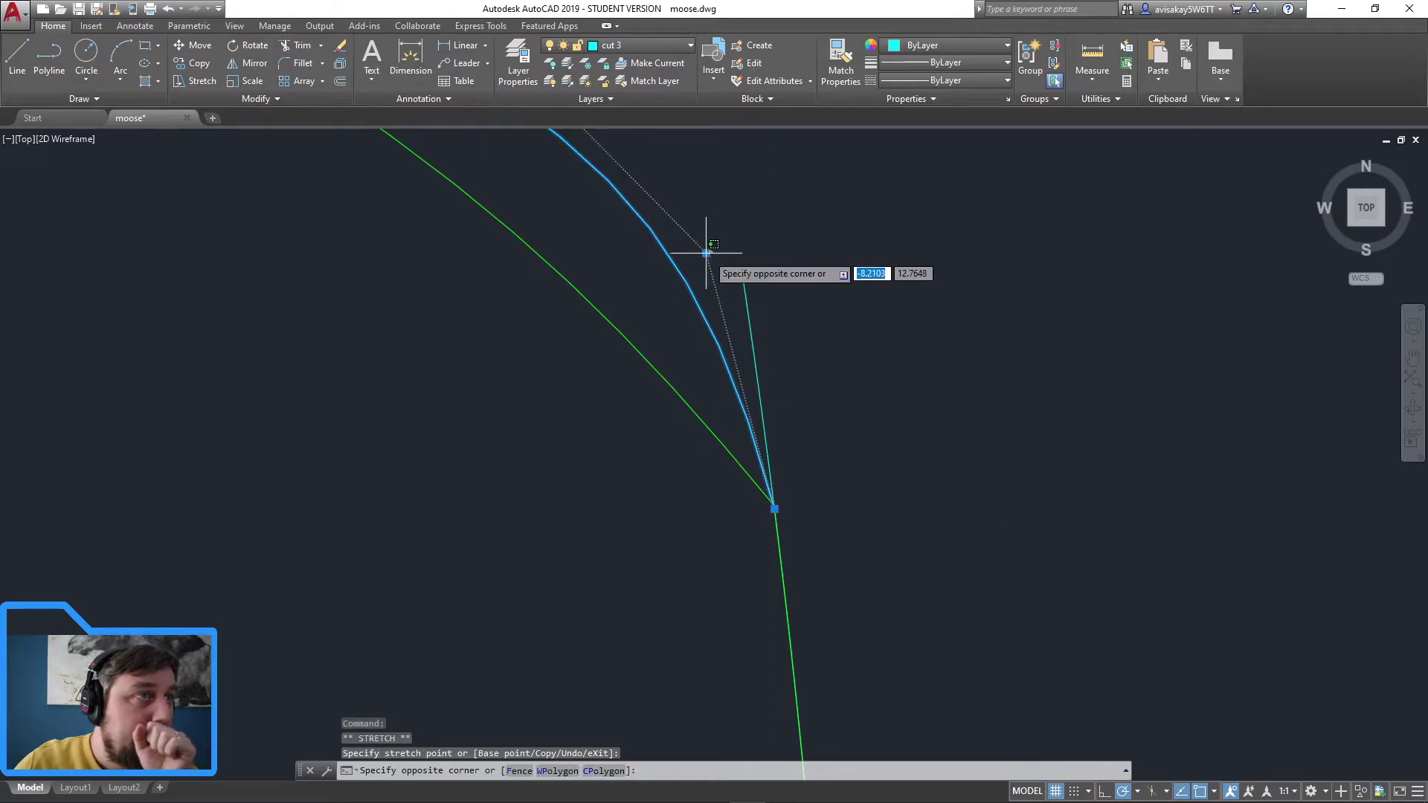
{"action": "left_click", "coordinate": [707, 253]}
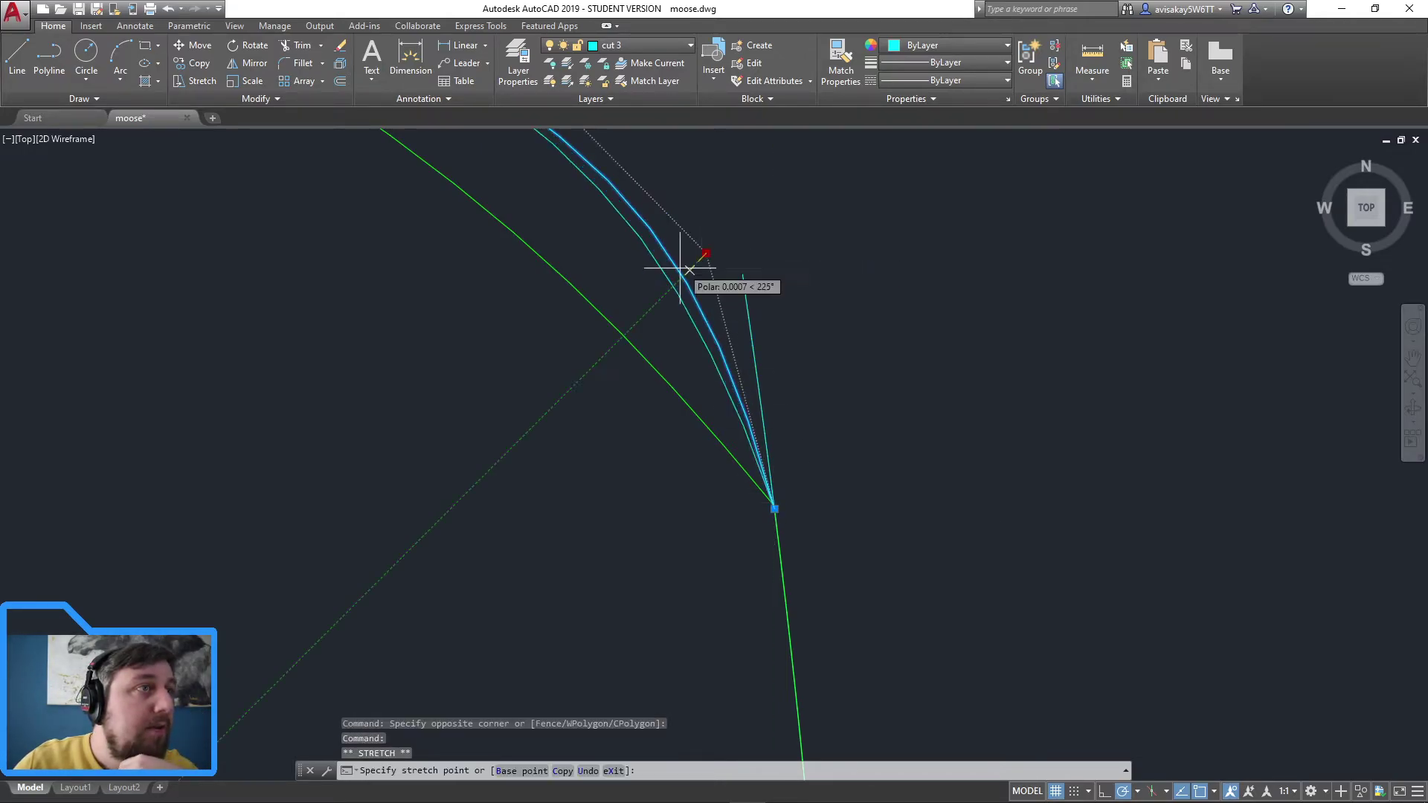
{"action": "scroll", "coordinate": [618, 327], "scroll_direction": "down", "scroll_amount": 5}
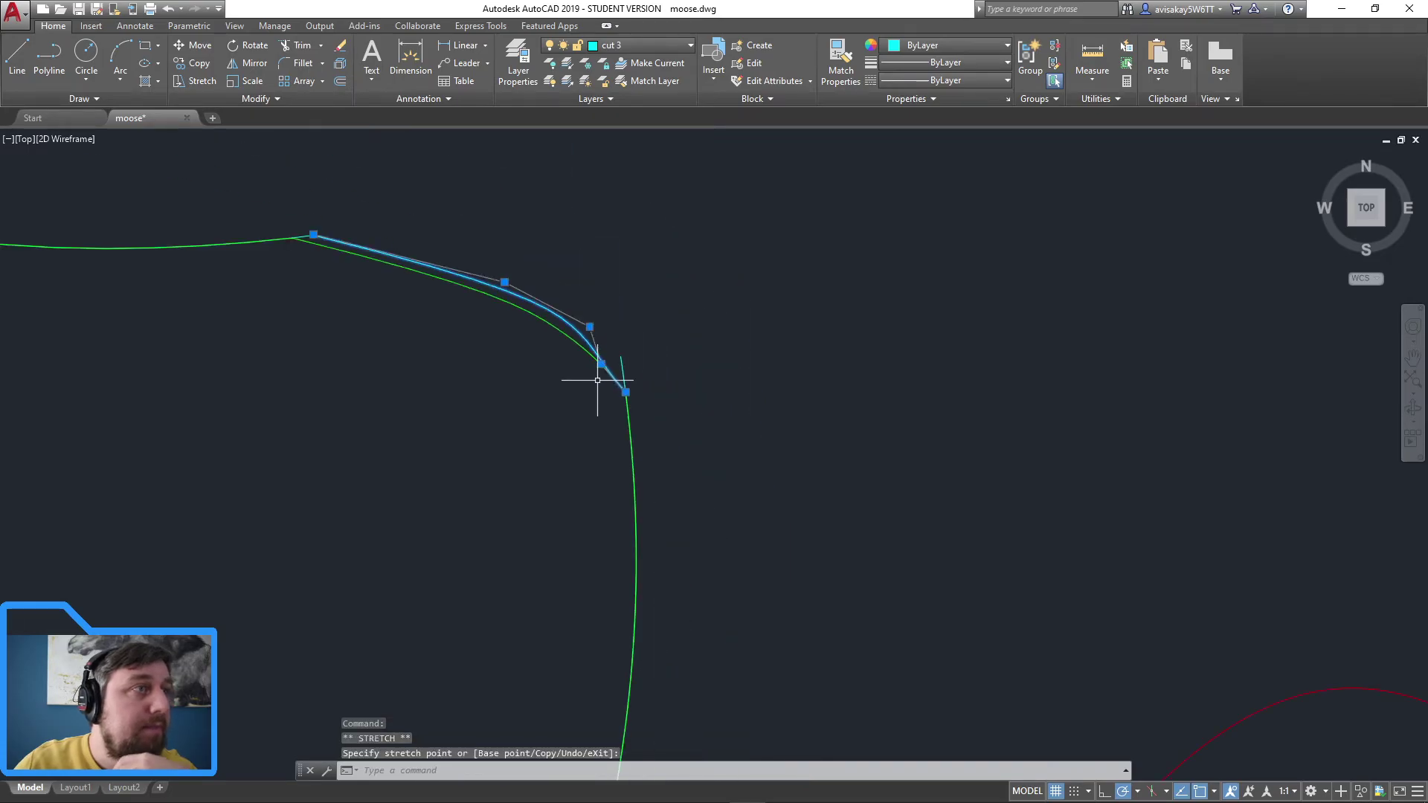
{"action": "key", "text": "Escape"}
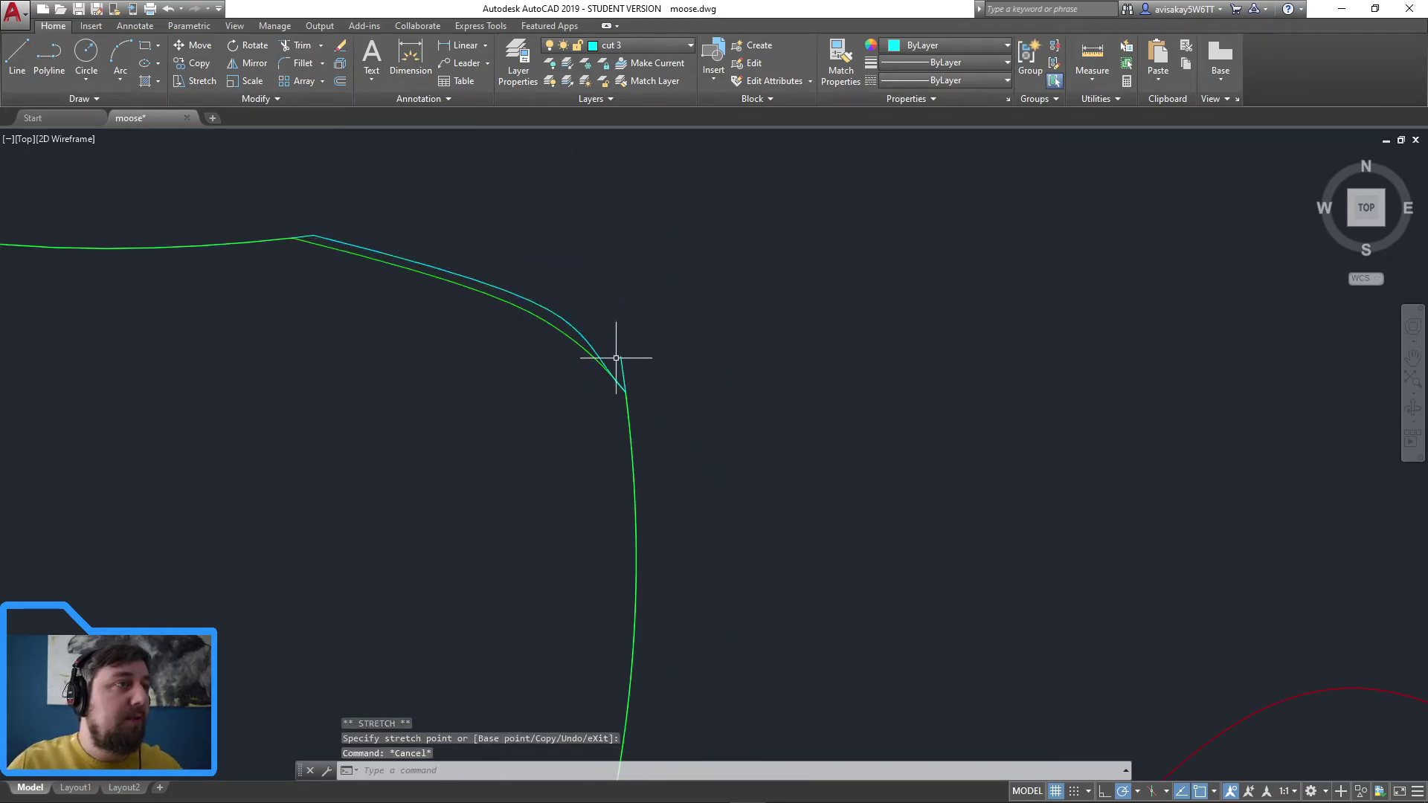
{"action": "left_click", "coordinate": [616, 358]}
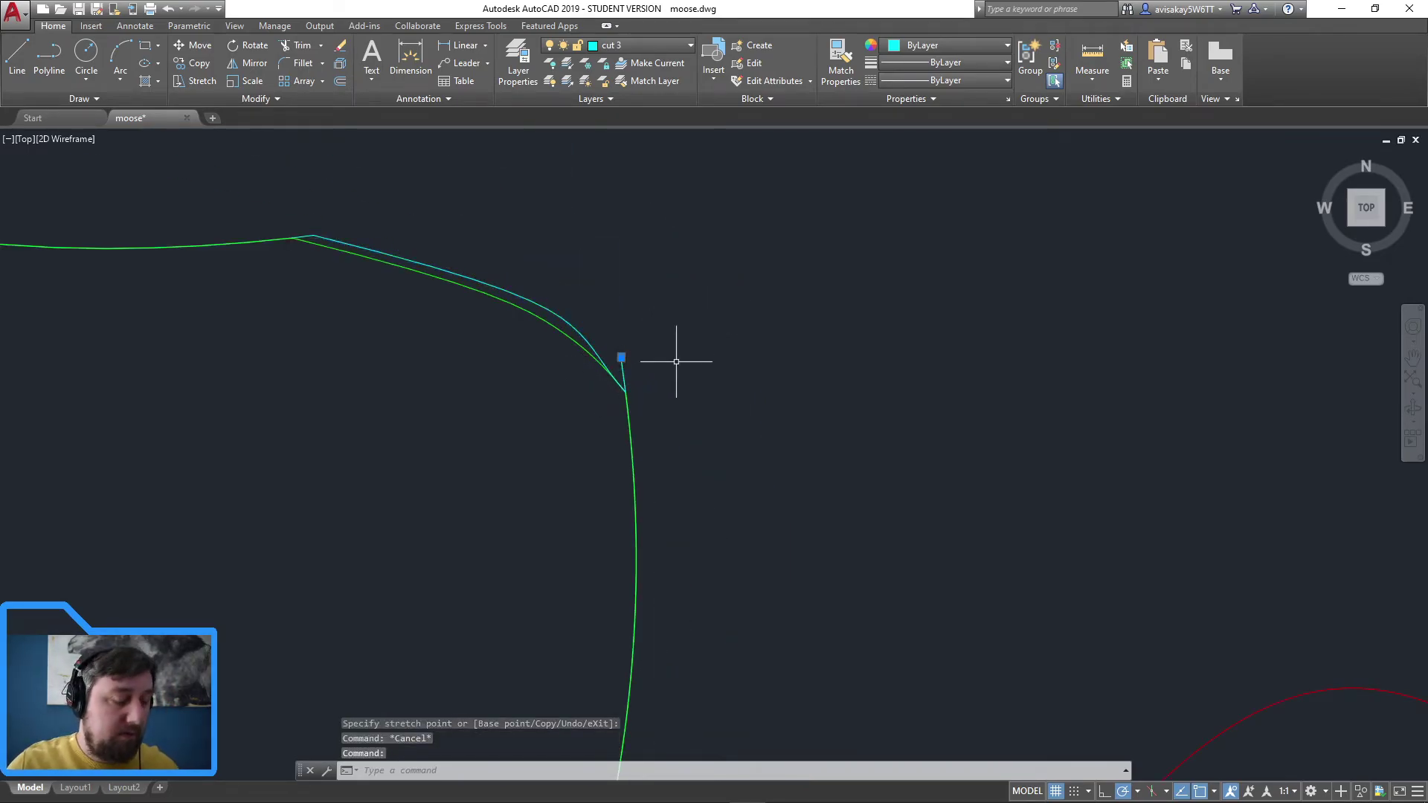
{"action": "key", "text": "ctrl+z"}
{"action": "key", "text": "ctrl+z"}
{"action": "key", "text": "ctrl+z"}
{"action": "scroll", "coordinate": [835, 434], "scroll_direction": "down", "scroll_amount": 2}
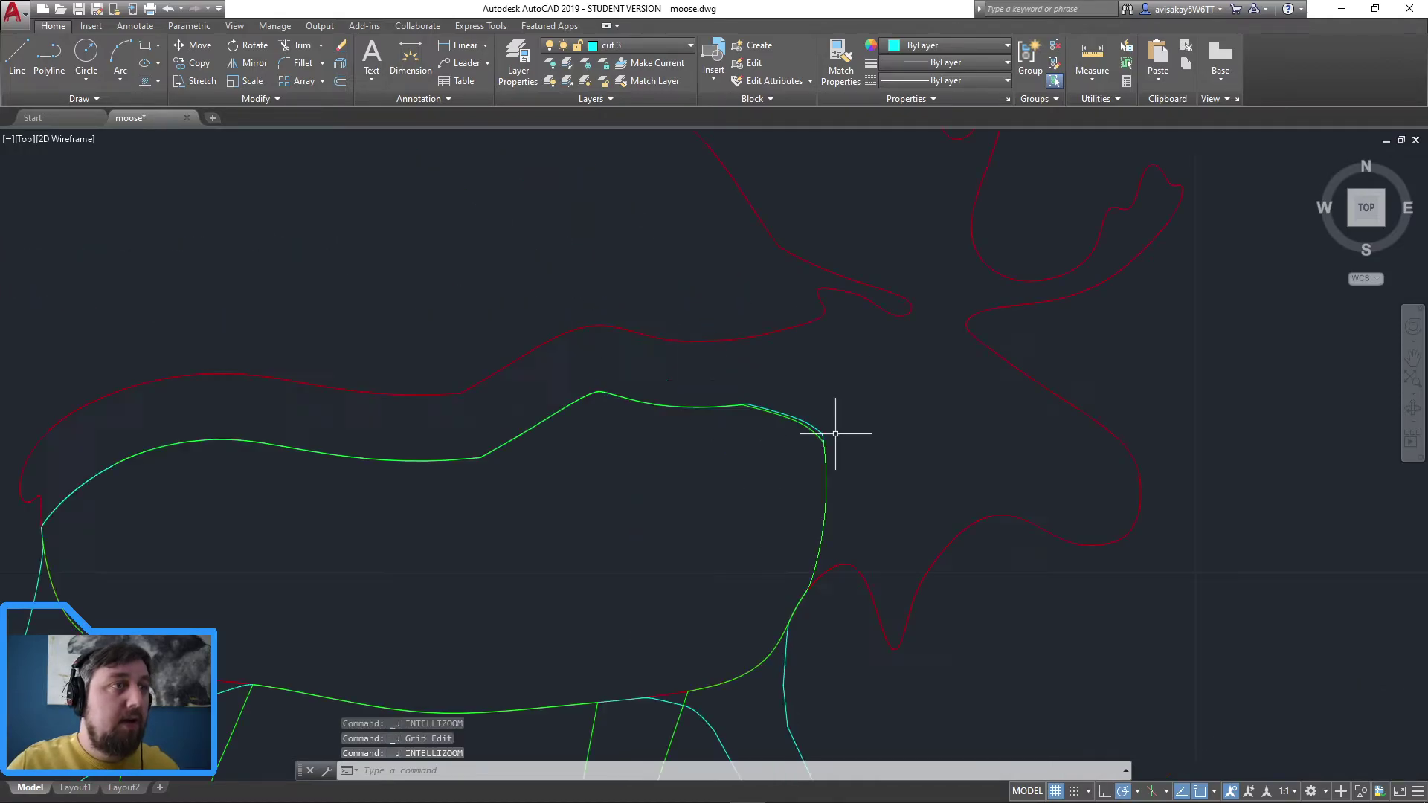
{"action": "scroll", "coordinate": [835, 434], "scroll_direction": "down", "scroll_amount": 2}
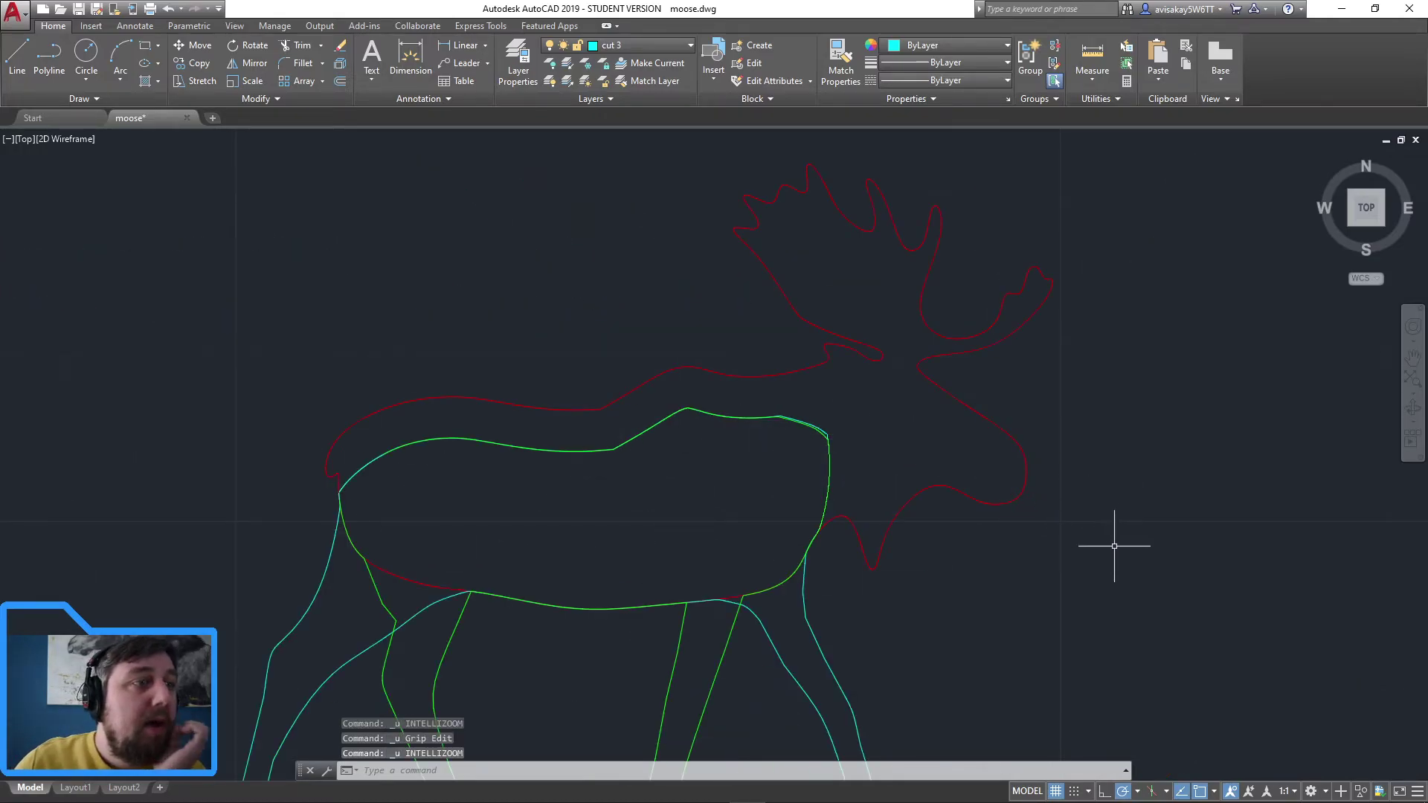
Step: Draw a 0.125 by 0.25 rectangle in empty space left of the moose
{"action": "scroll", "coordinate": [1114, 546], "scroll_direction": "down", "scroll_amount": 4}
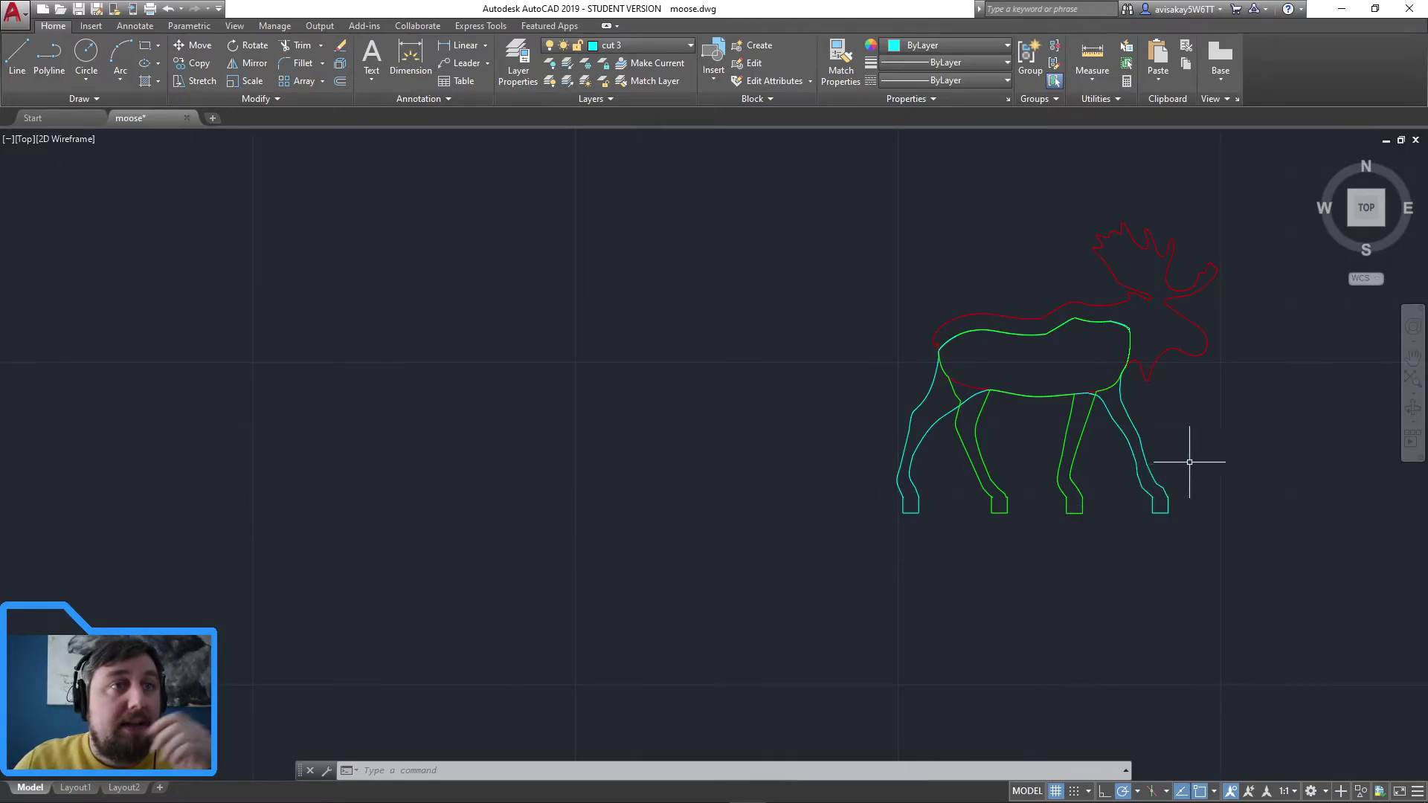
{"action": "middle_click_drag", "start_coordinate": [1238, 428], "coordinate": [1078, 491]}
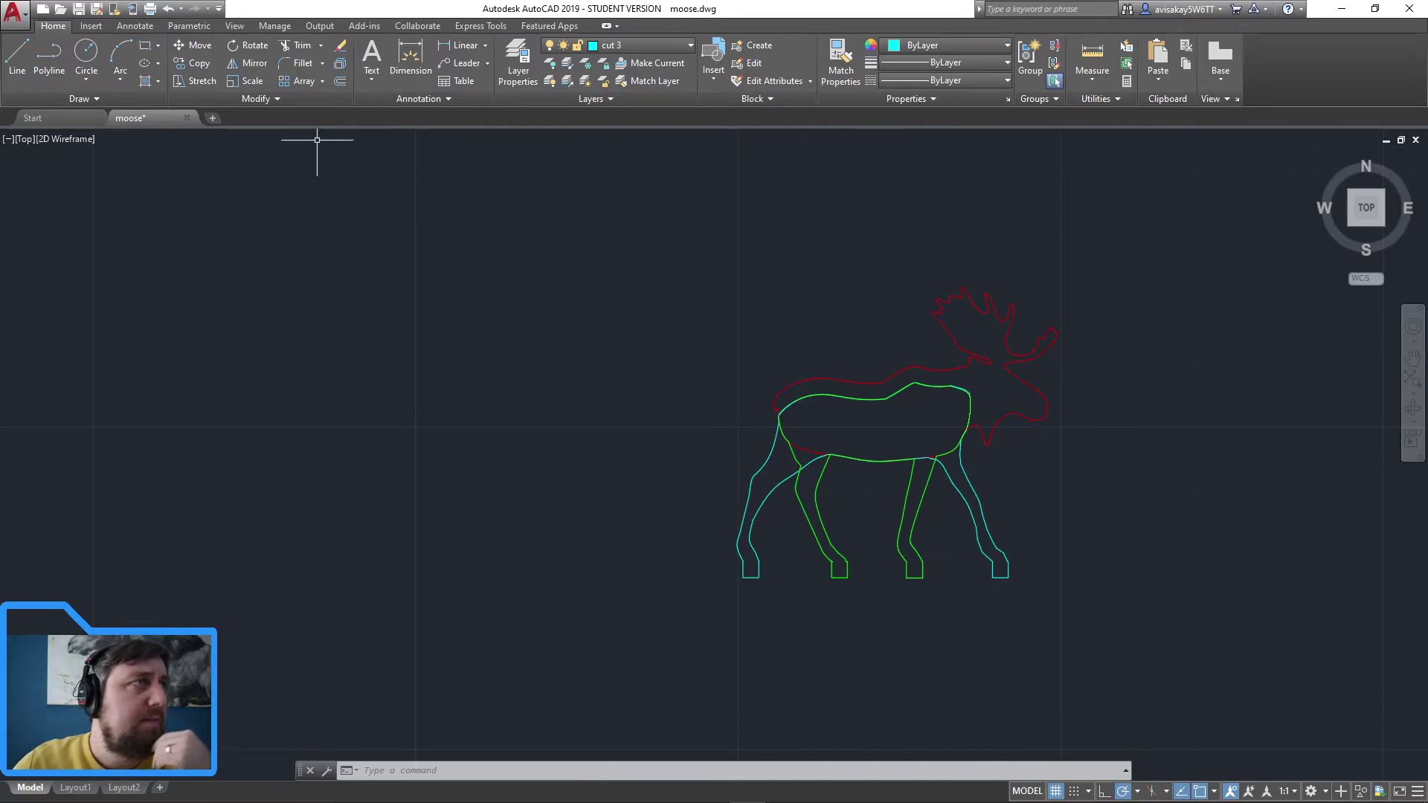
{"action": "left_click", "coordinate": [145, 45]}
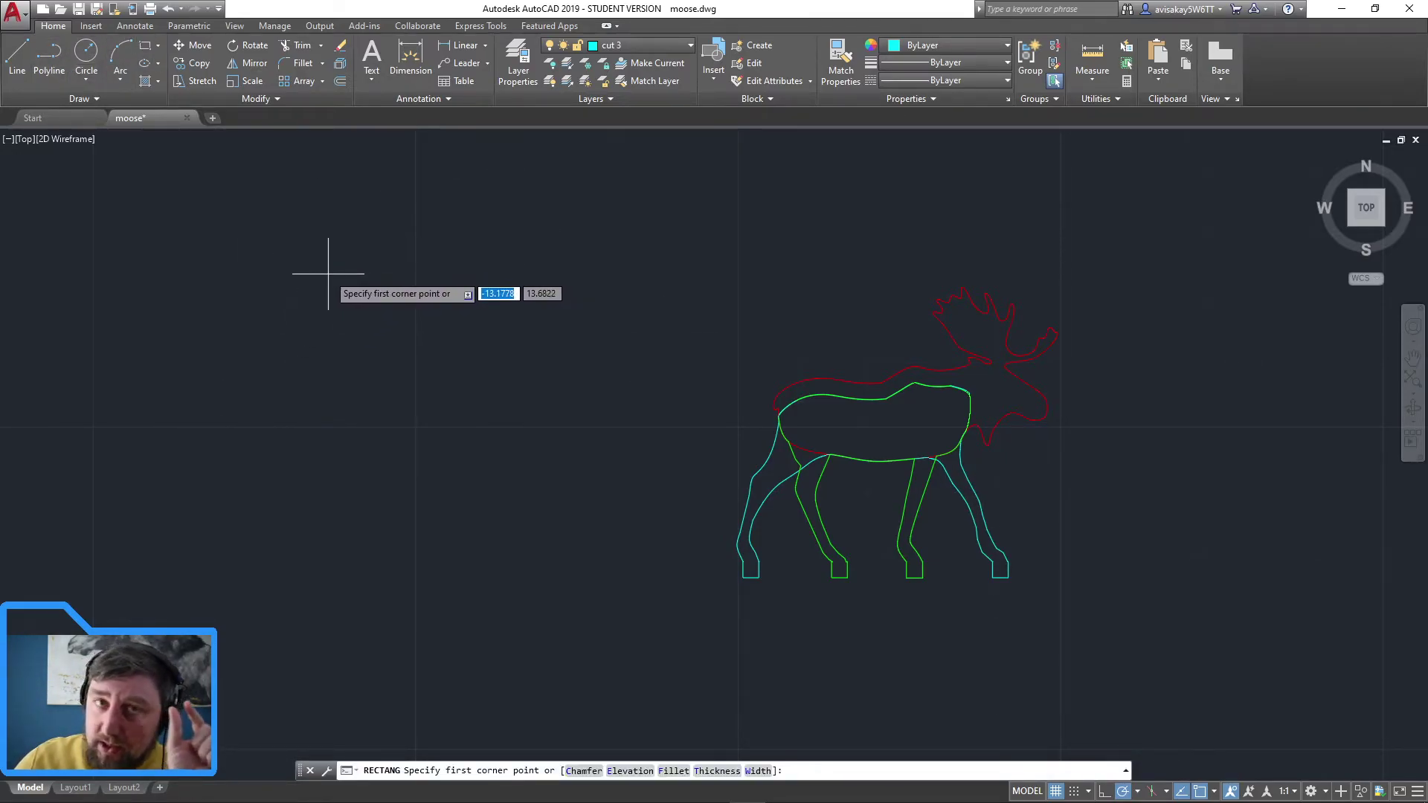
{"action": "left_click", "coordinate": [328, 274]}
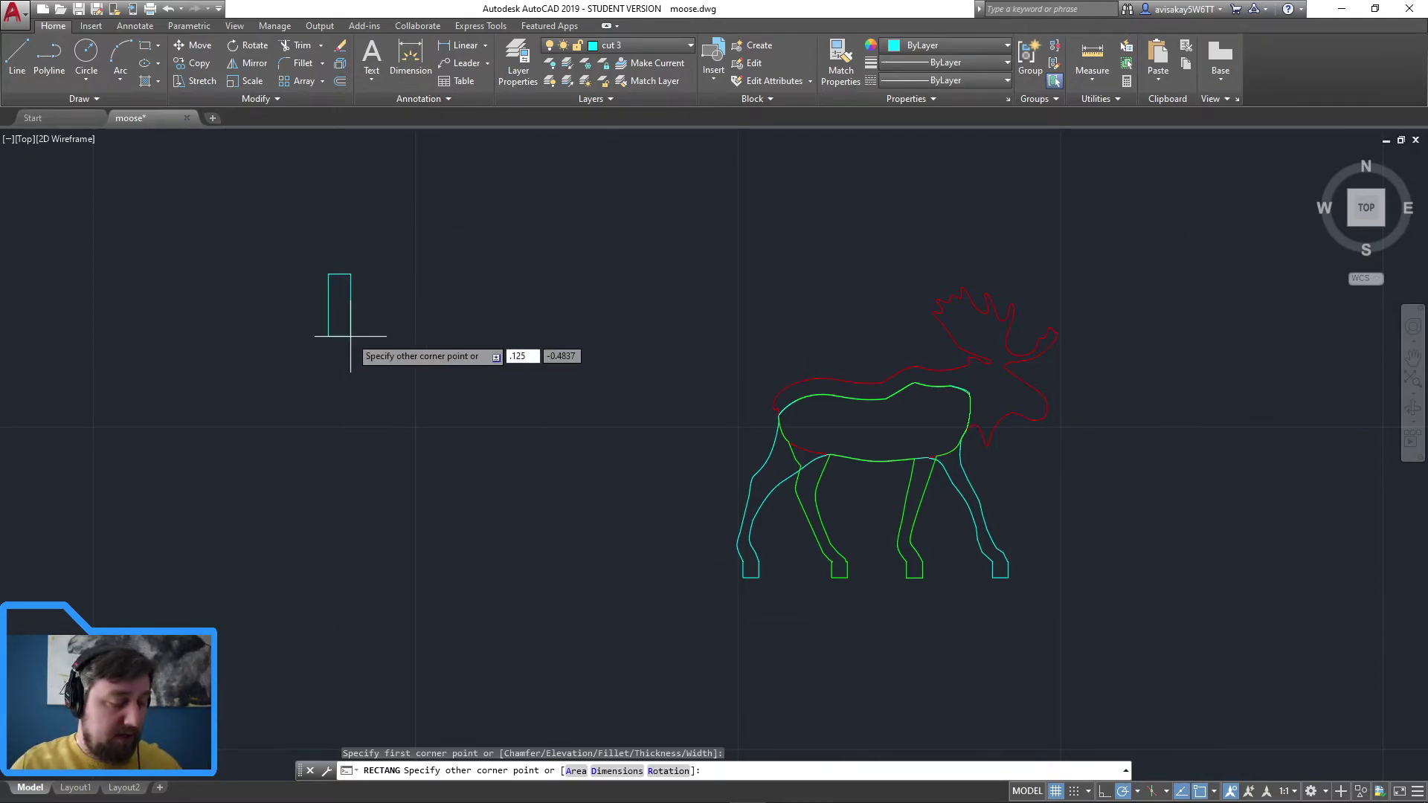
{"action": "key", "text": "Tab"}
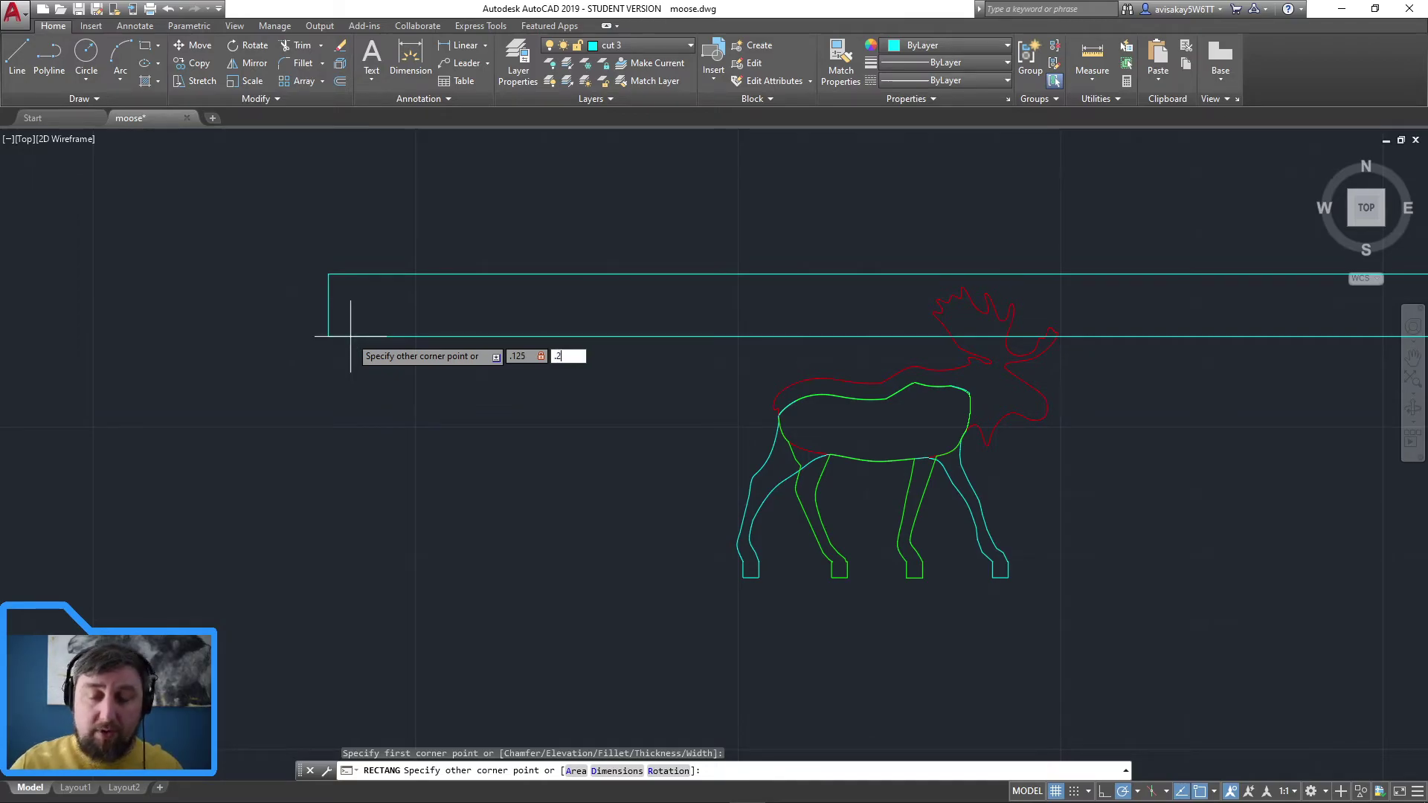
{"action": "key", "text": "Return"}
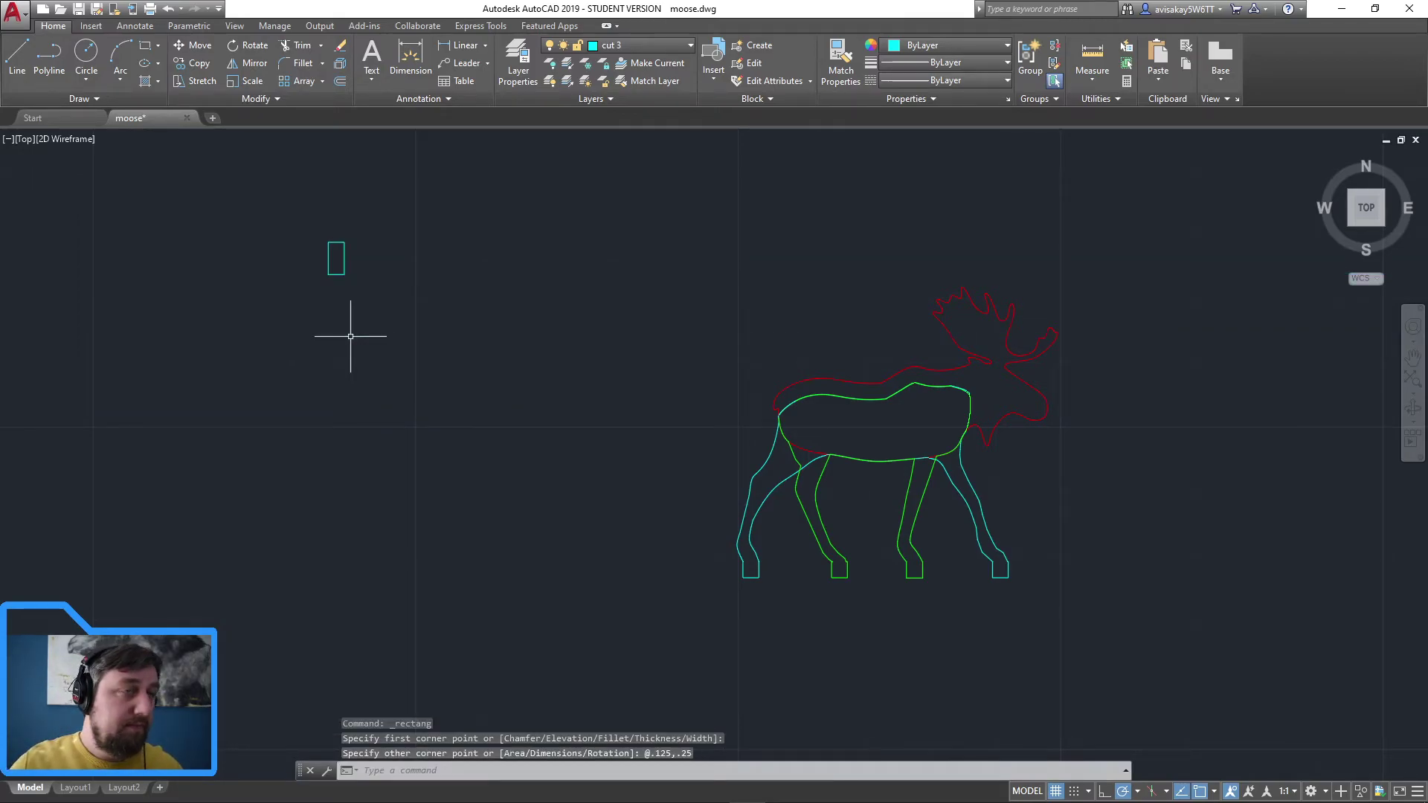
Step: Copy the small cyan rectangle and paste copies nearby
{"action": "left_click", "coordinate": [364, 298]}
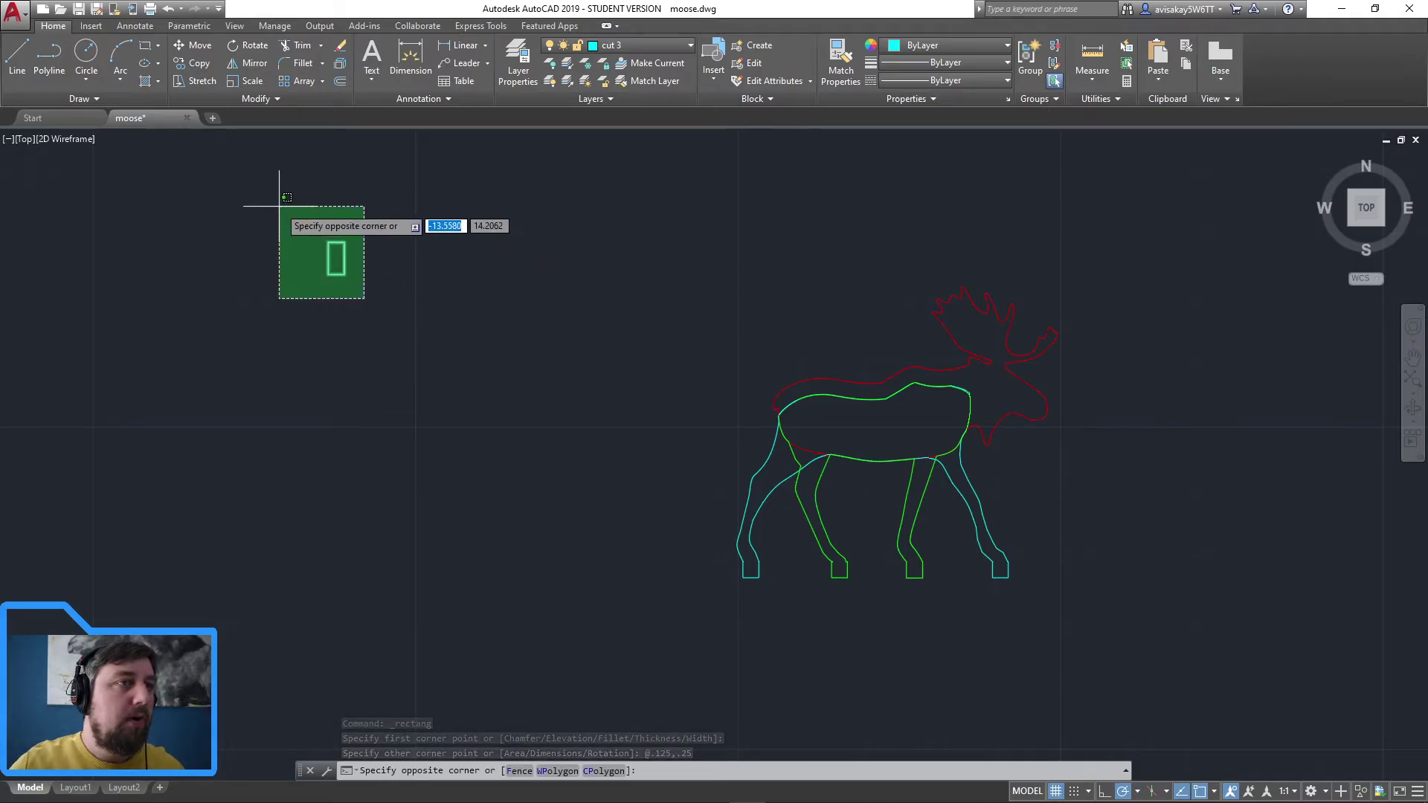
{"action": "key", "text": "Escape"}
{"action": "left_click", "coordinate": [503, 261]}
{"action": "left_click", "coordinate": [261, 194]}
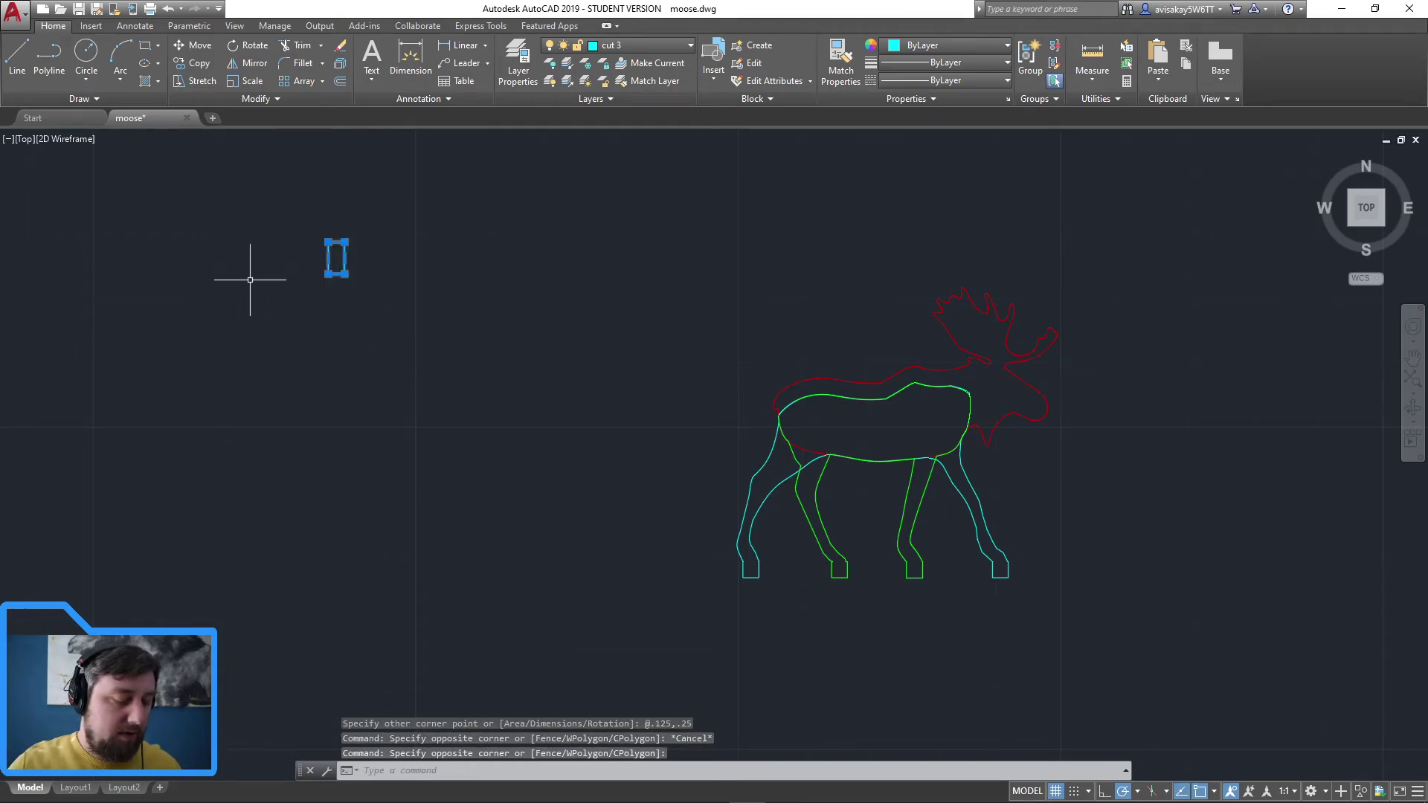
{"action": "key", "text": "ctrl+c"}
{"action": "key", "text": "ctrl+v"}
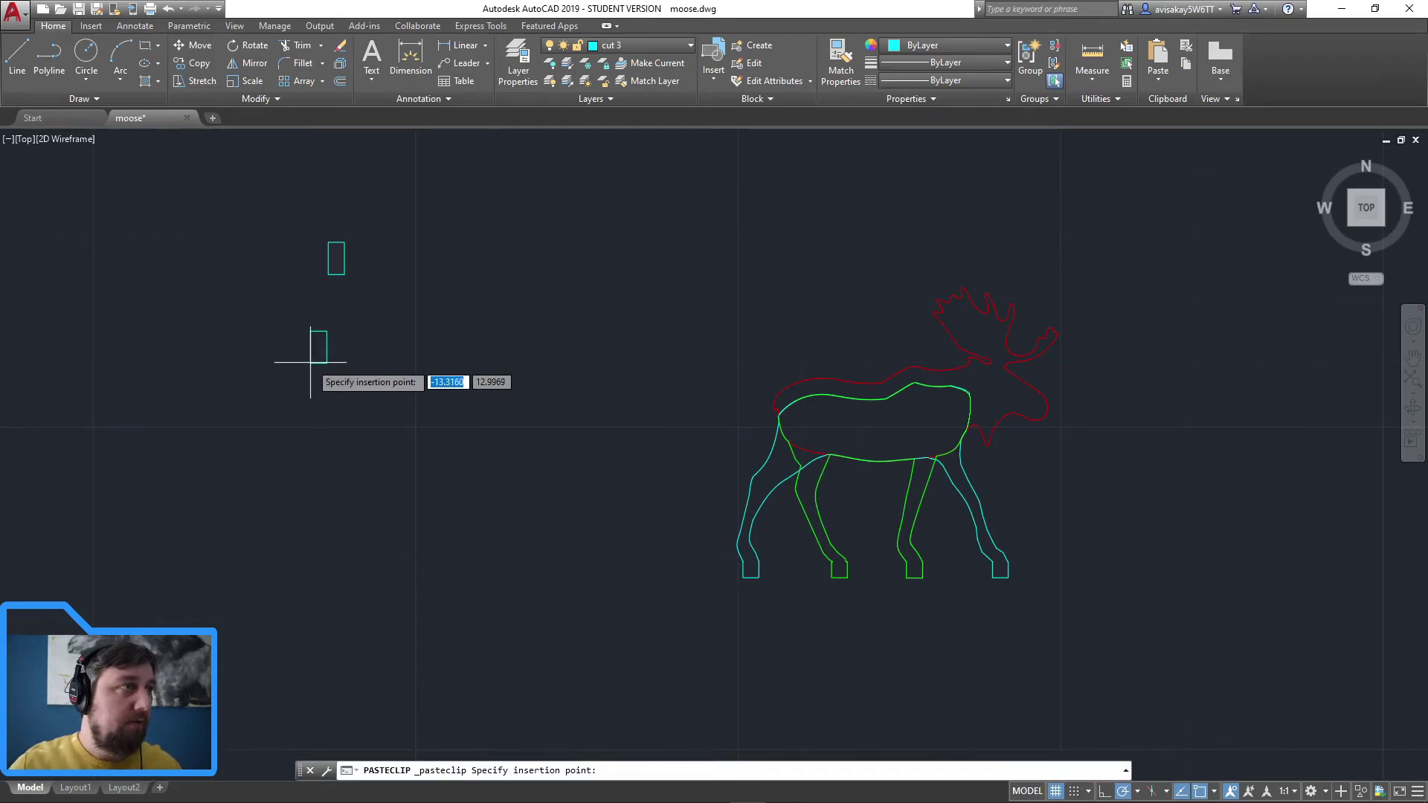
{"action": "left_click", "coordinate": [380, 370]}
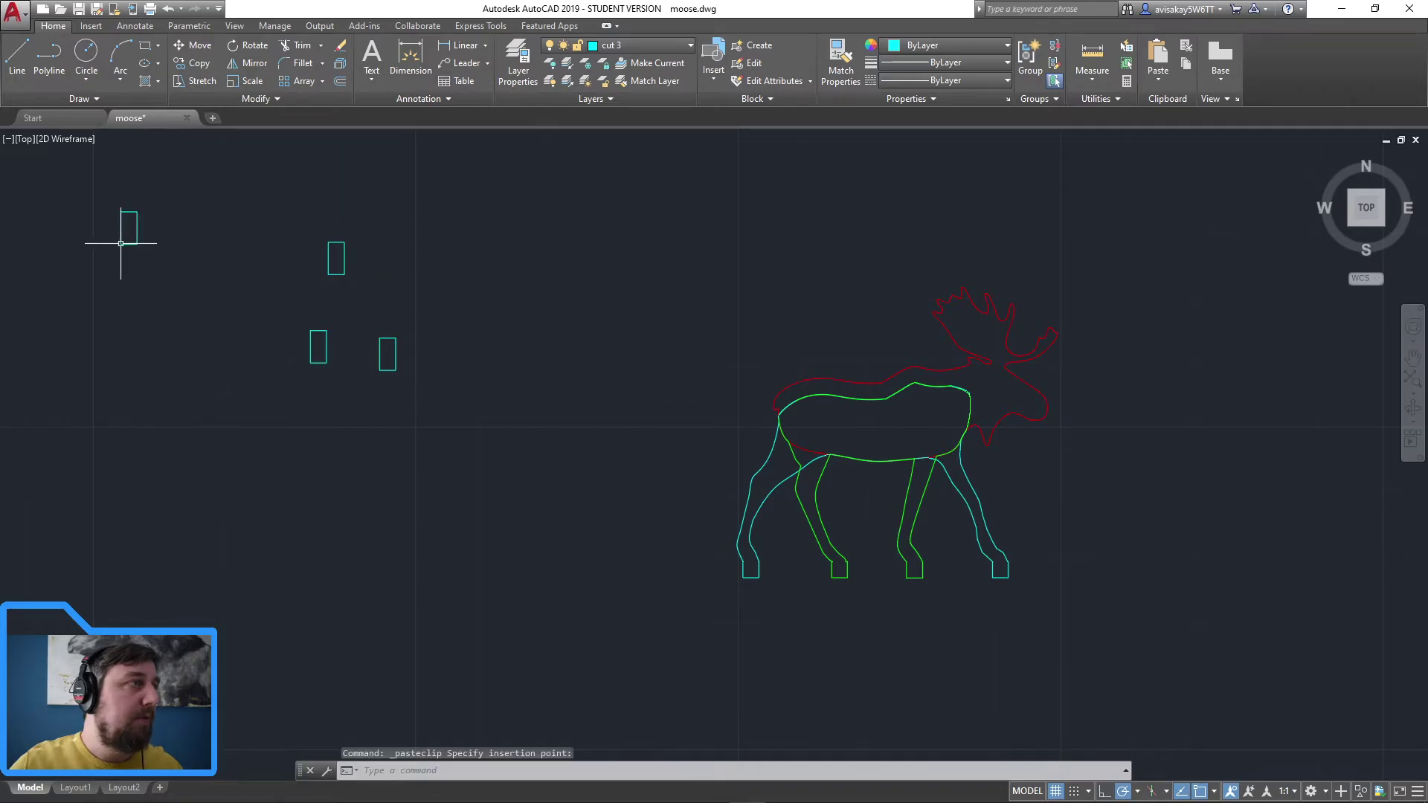
{"action": "key", "text": "Escape"}
{"action": "left_click", "coordinate": [337, 258]}
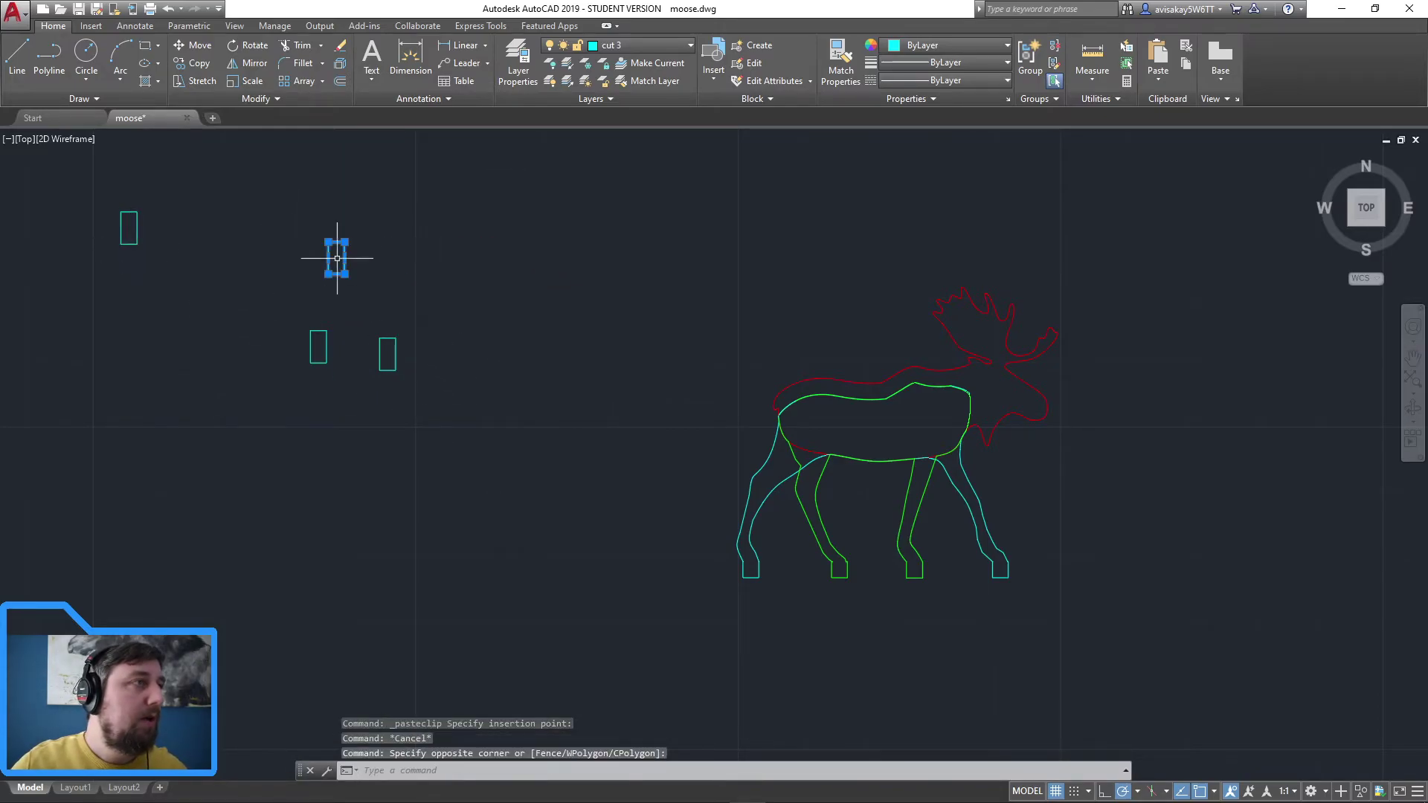
Step: Move the first cyan rectangle by its top onto the green body's top edge
{"action": "scroll", "coordinate": [376, 261], "scroll_direction": "up", "scroll_amount": 4}
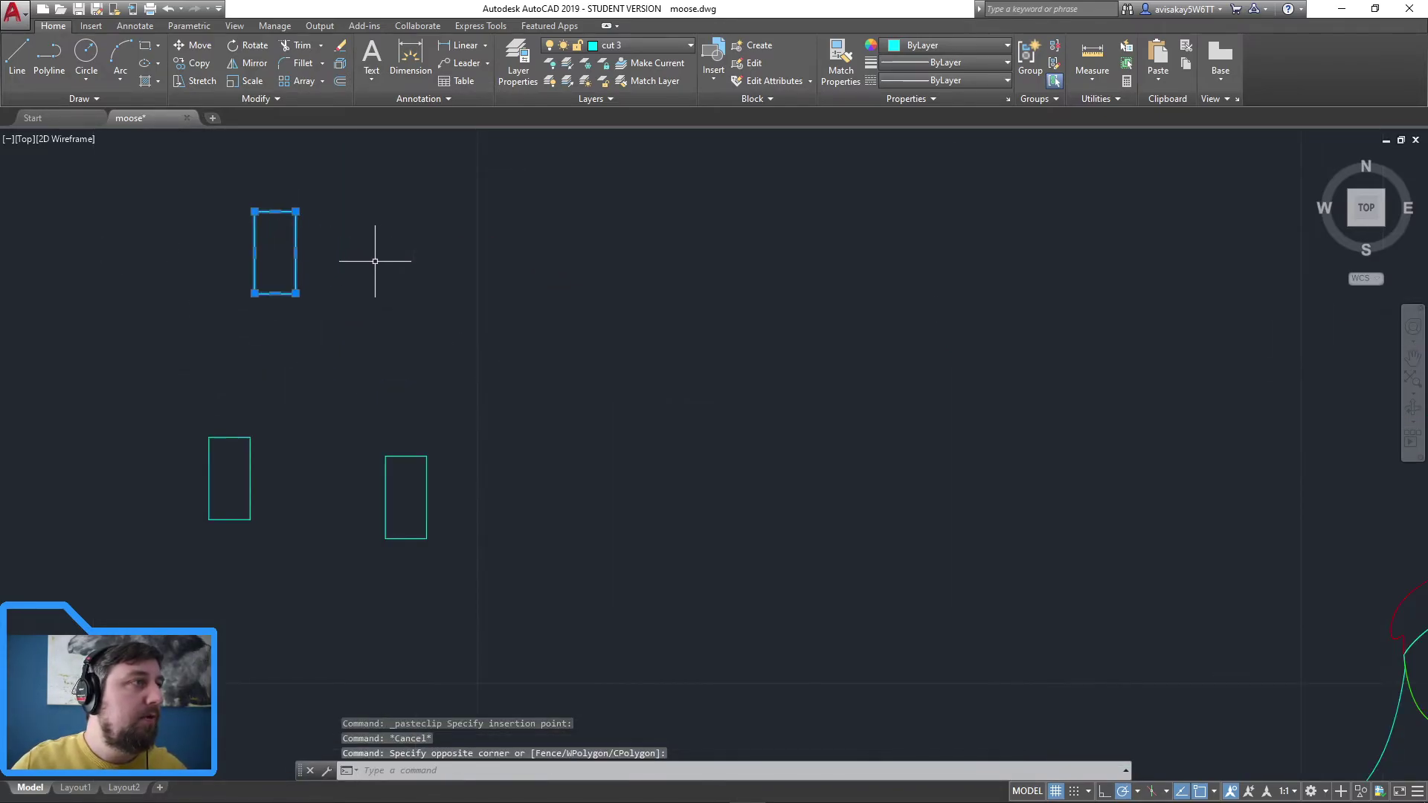
{"action": "left_click", "coordinate": [653, 46]}
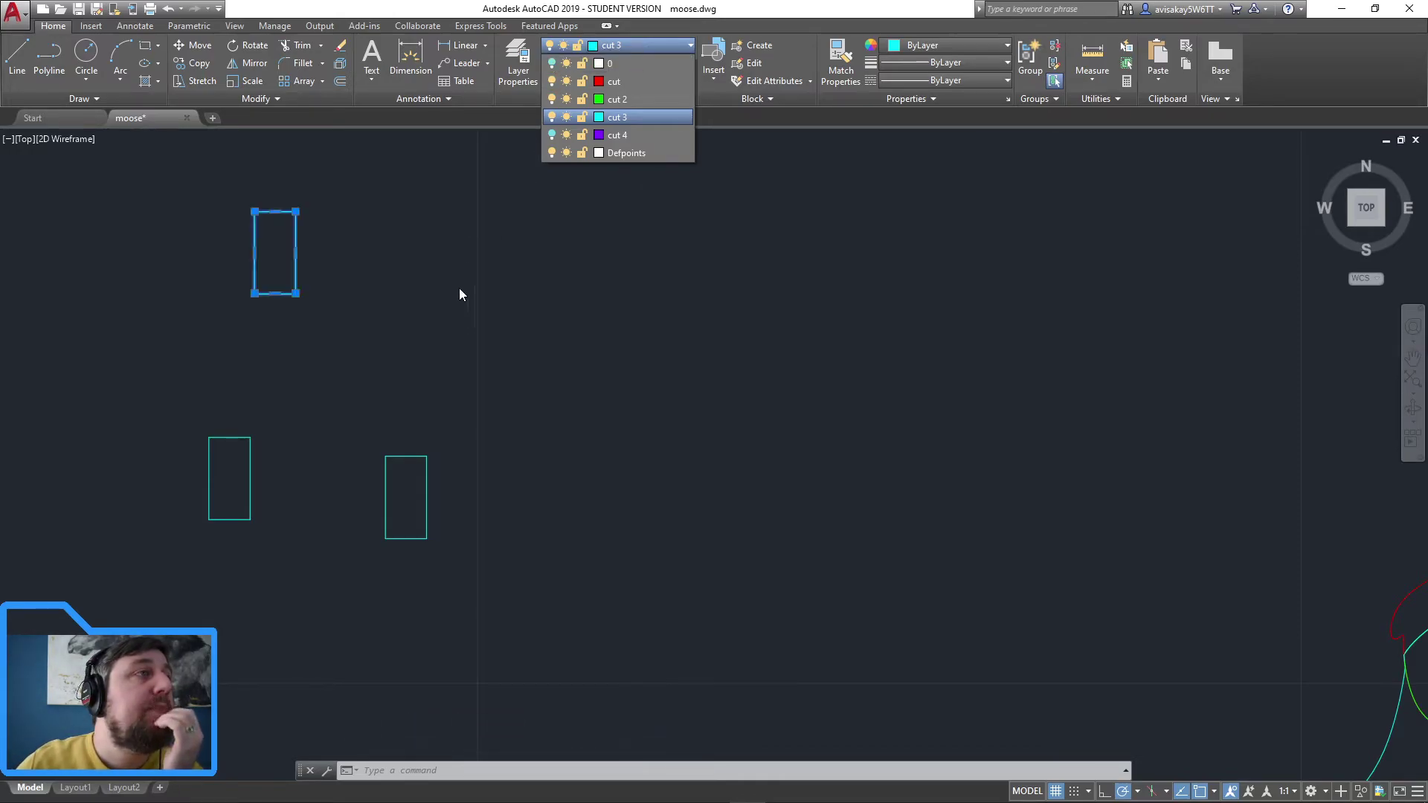
{"action": "left_click", "coordinate": [308, 256]}
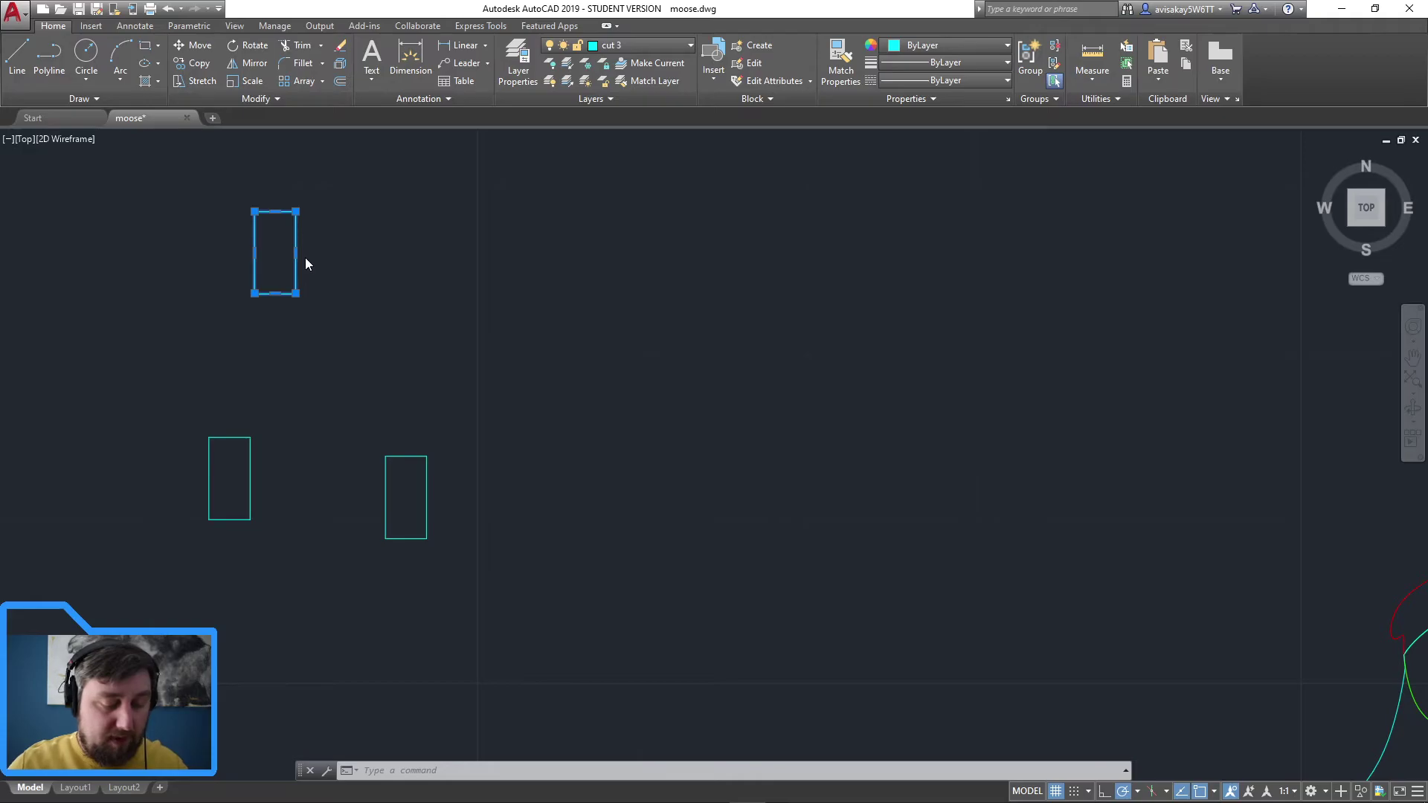
{"action": "type", "text": "m"}
{"action": "key", "text": "Return"}
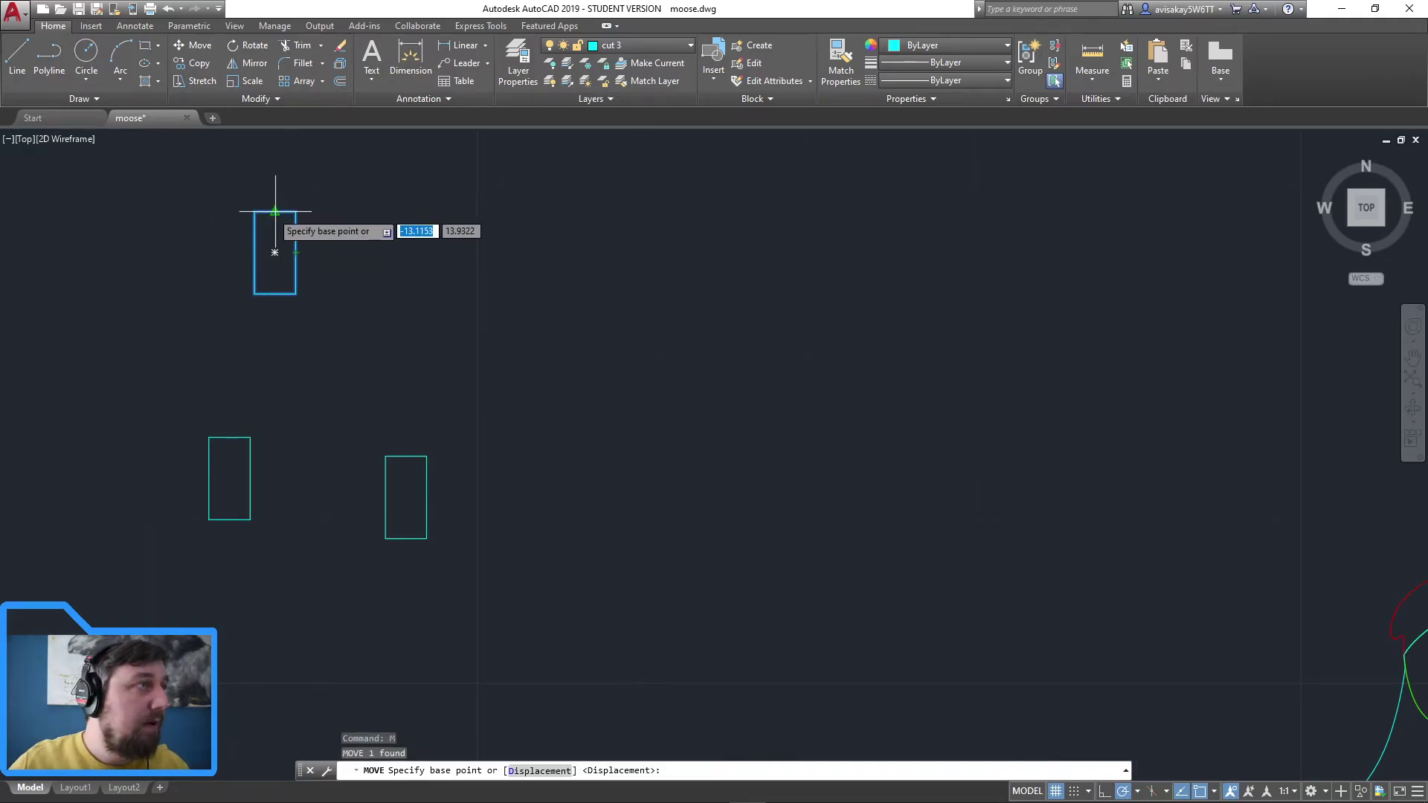
{"action": "left_click", "coordinate": [296, 212]}
{"action": "scroll", "coordinate": [825, 317], "scroll_direction": "down", "scroll_amount": 6}
{"action": "scroll", "coordinate": [981, 376], "scroll_direction": "up", "scroll_amount": 8}
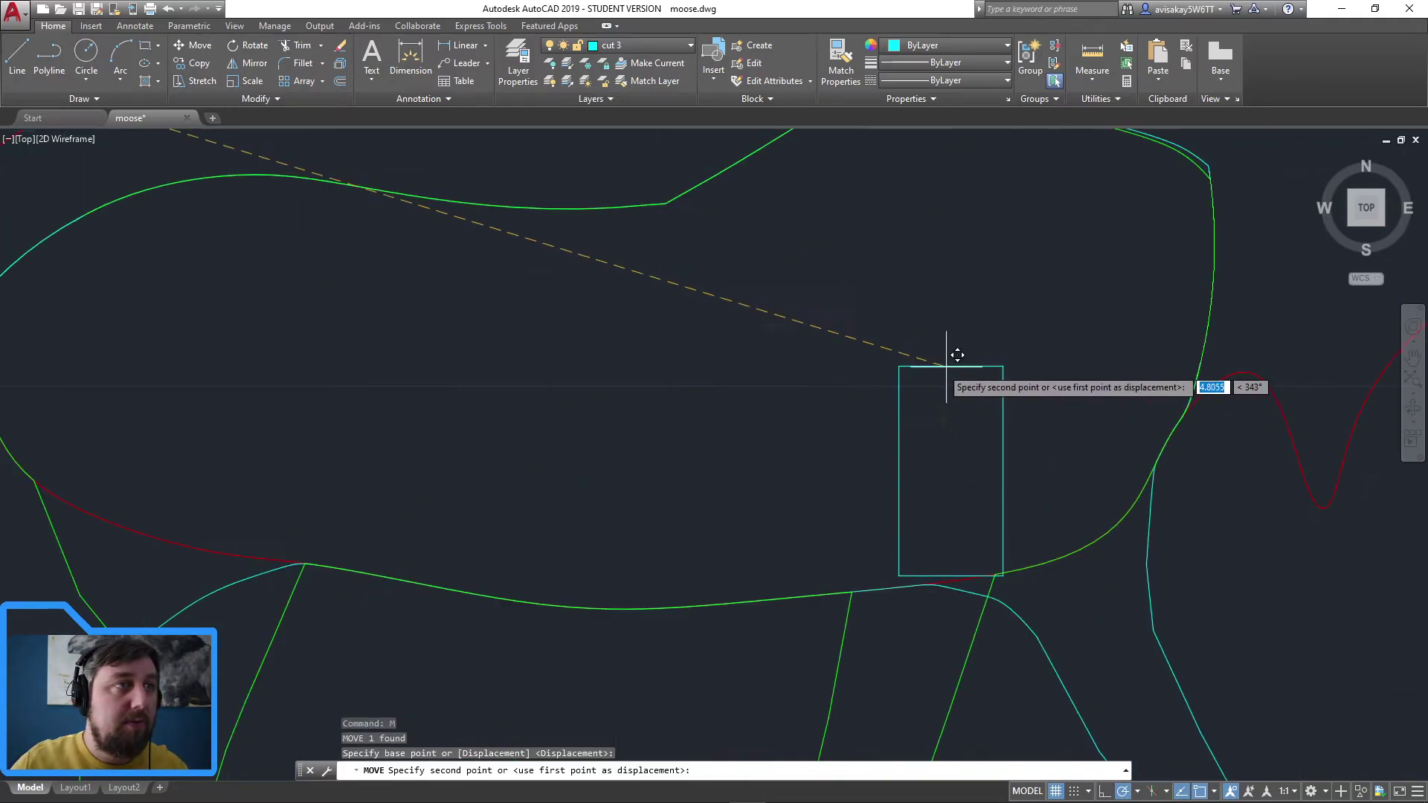
{"action": "scroll", "coordinate": [950, 357], "scroll_direction": "down", "scroll_amount": 4}
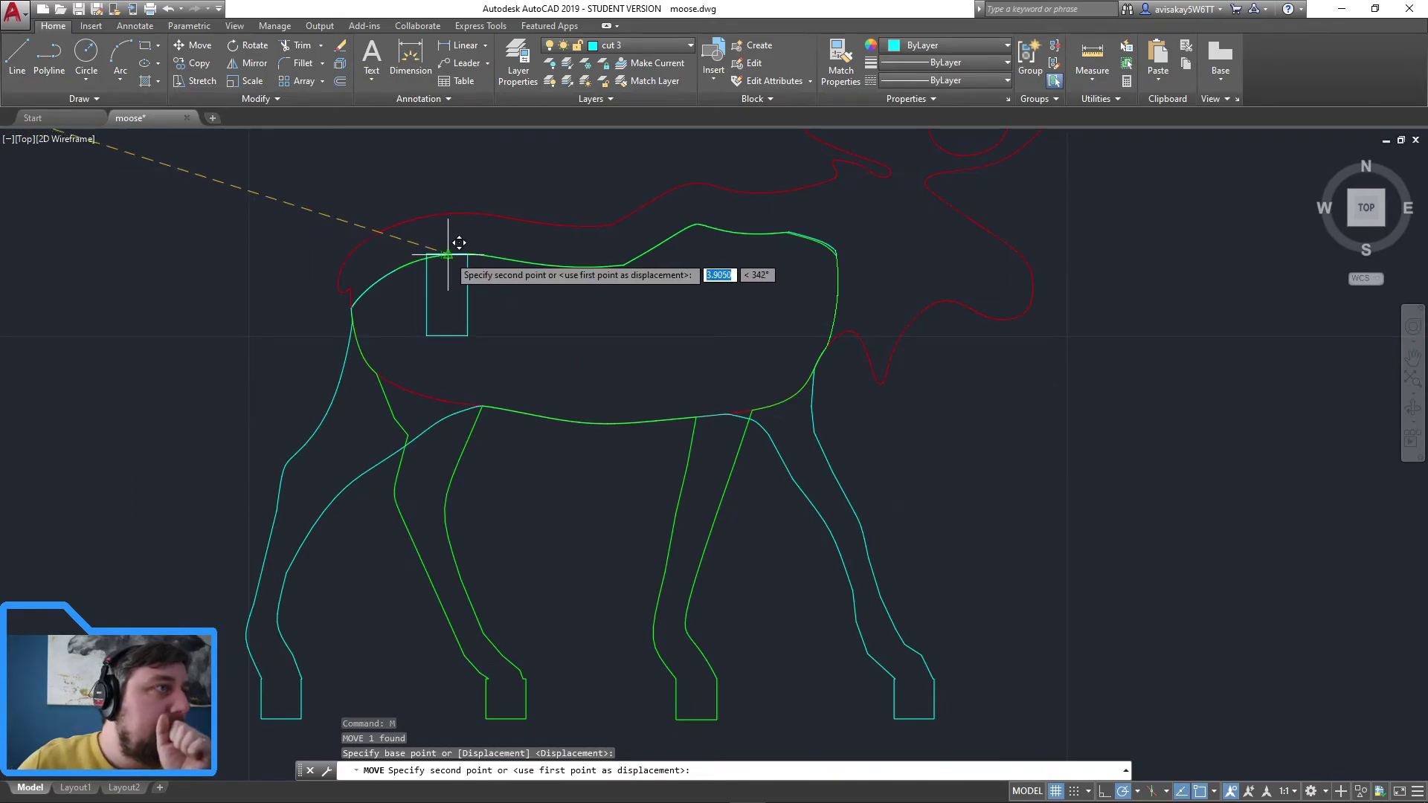
{"action": "scroll", "coordinate": [456, 242], "scroll_direction": "up", "scroll_amount": 4}
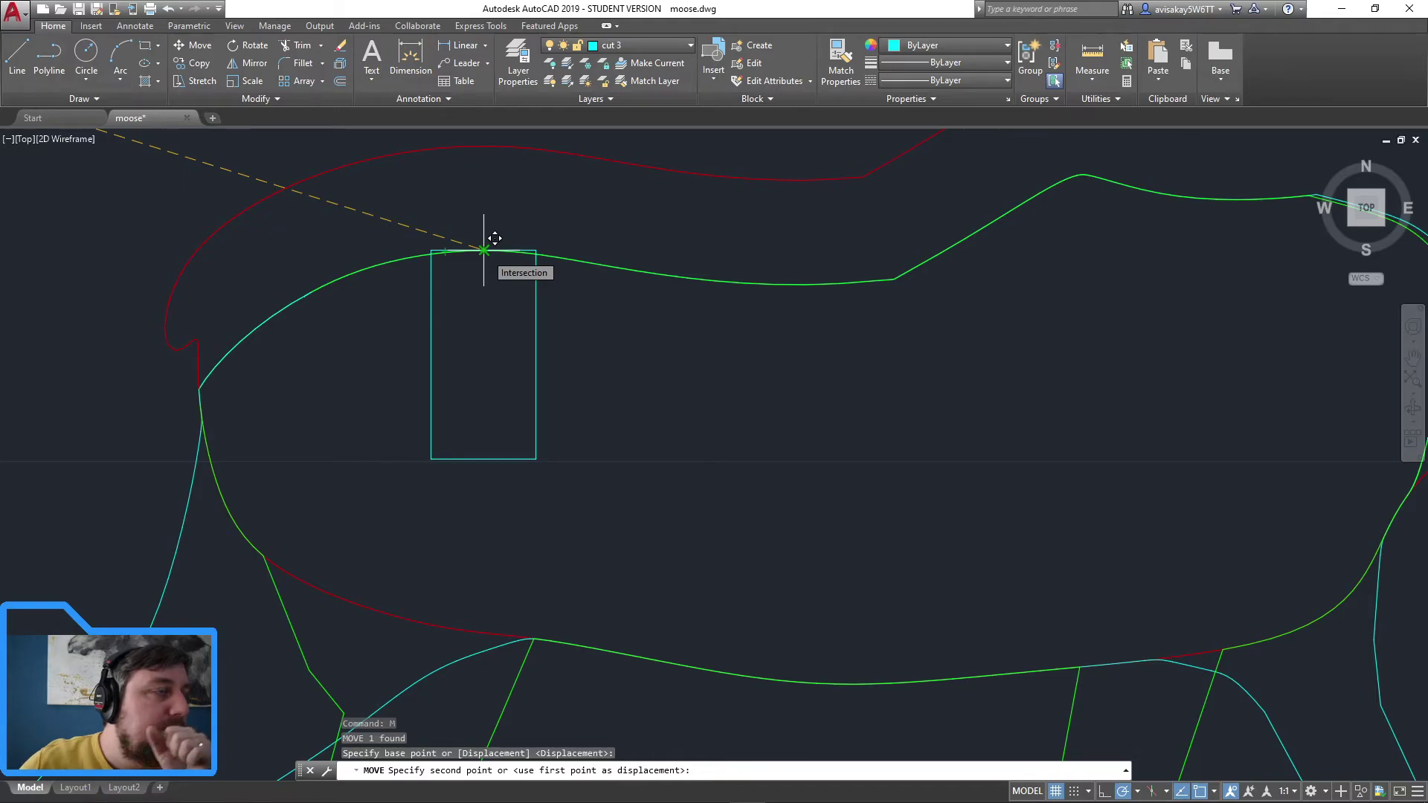
{"action": "left_click", "coordinate": [484, 251]}
{"action": "scroll", "coordinate": [757, 413], "scroll_direction": "down", "scroll_amount": 8}
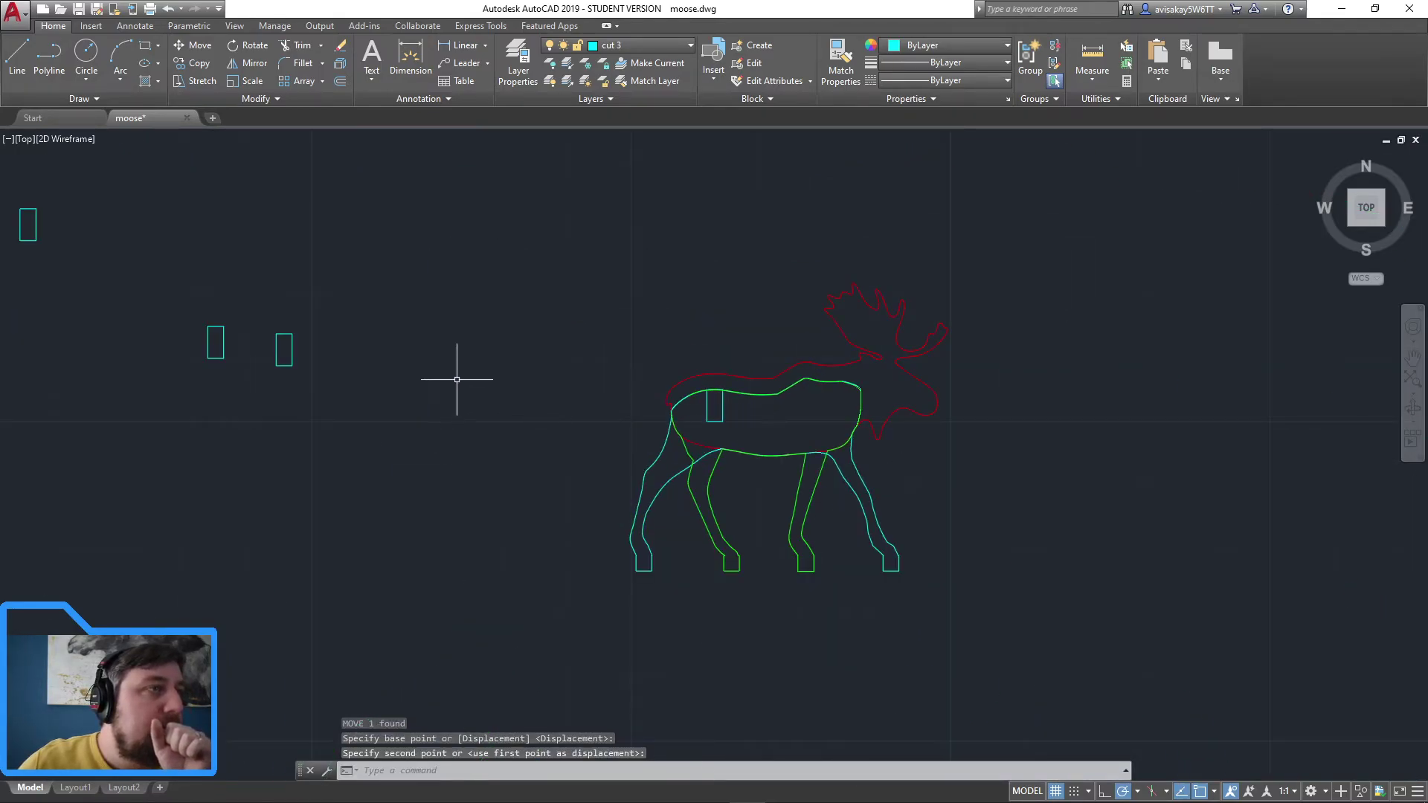
Step: Move a second cyan rectangle by its top midpoint onto the body's top edge
{"action": "left_click", "coordinate": [324, 392]}
{"action": "left_click", "coordinate": [260, 306]}
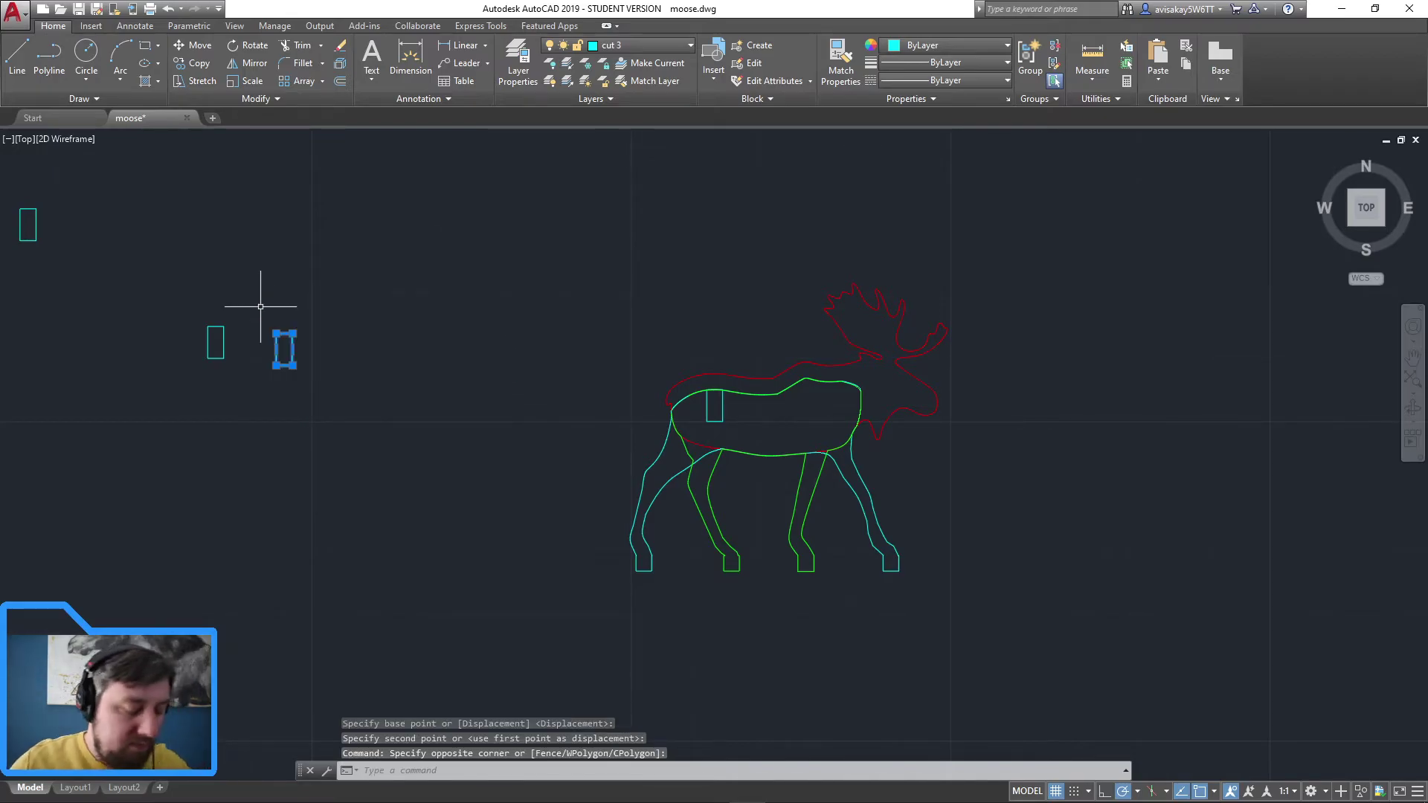
{"action": "type", "text": "m"}
{"action": "key", "text": "Return"}
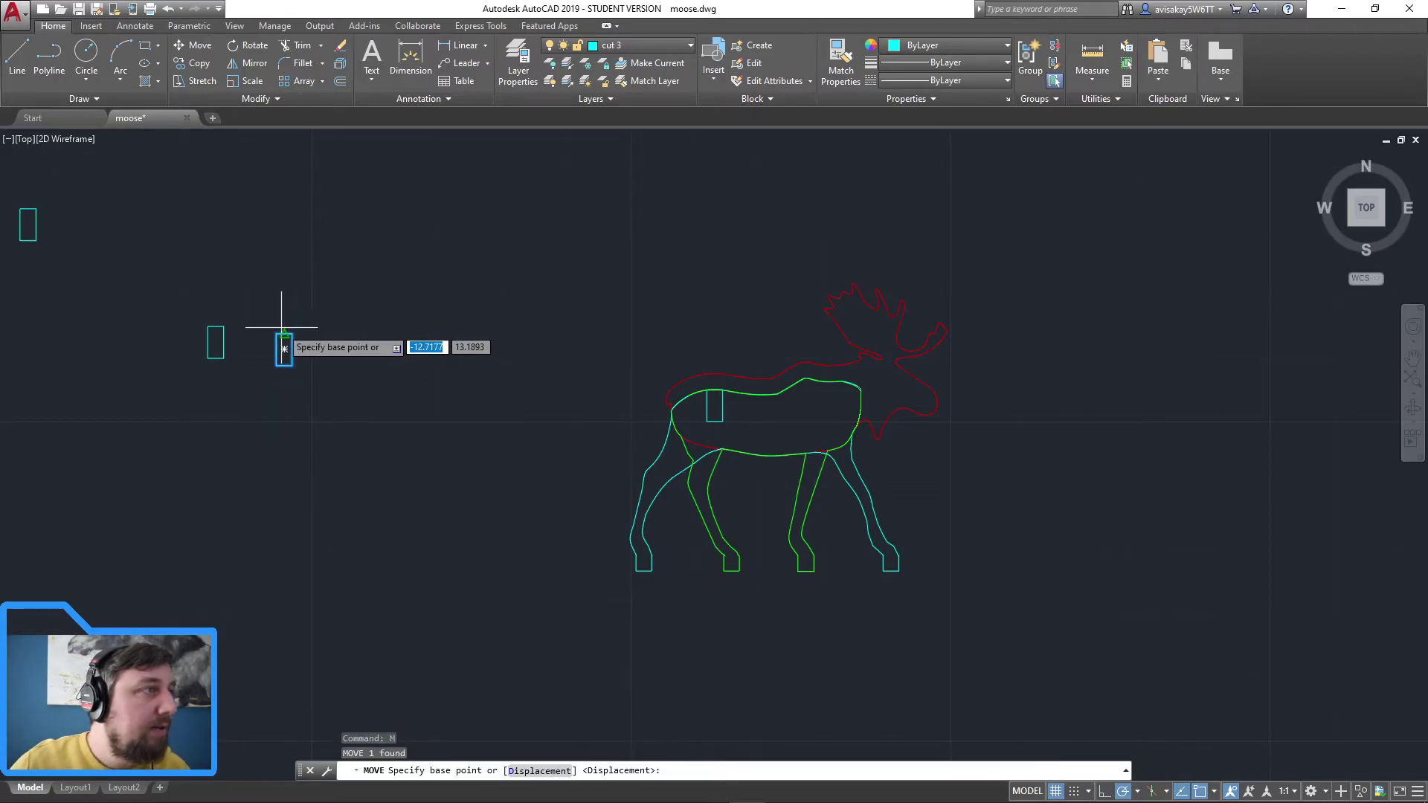
{"action": "scroll", "coordinate": [287, 319], "scroll_direction": "up", "scroll_amount": 6}
{"action": "left_click", "coordinate": [283, 322]}
{"action": "scroll", "coordinate": [807, 374], "scroll_direction": "down", "scroll_amount": 4}
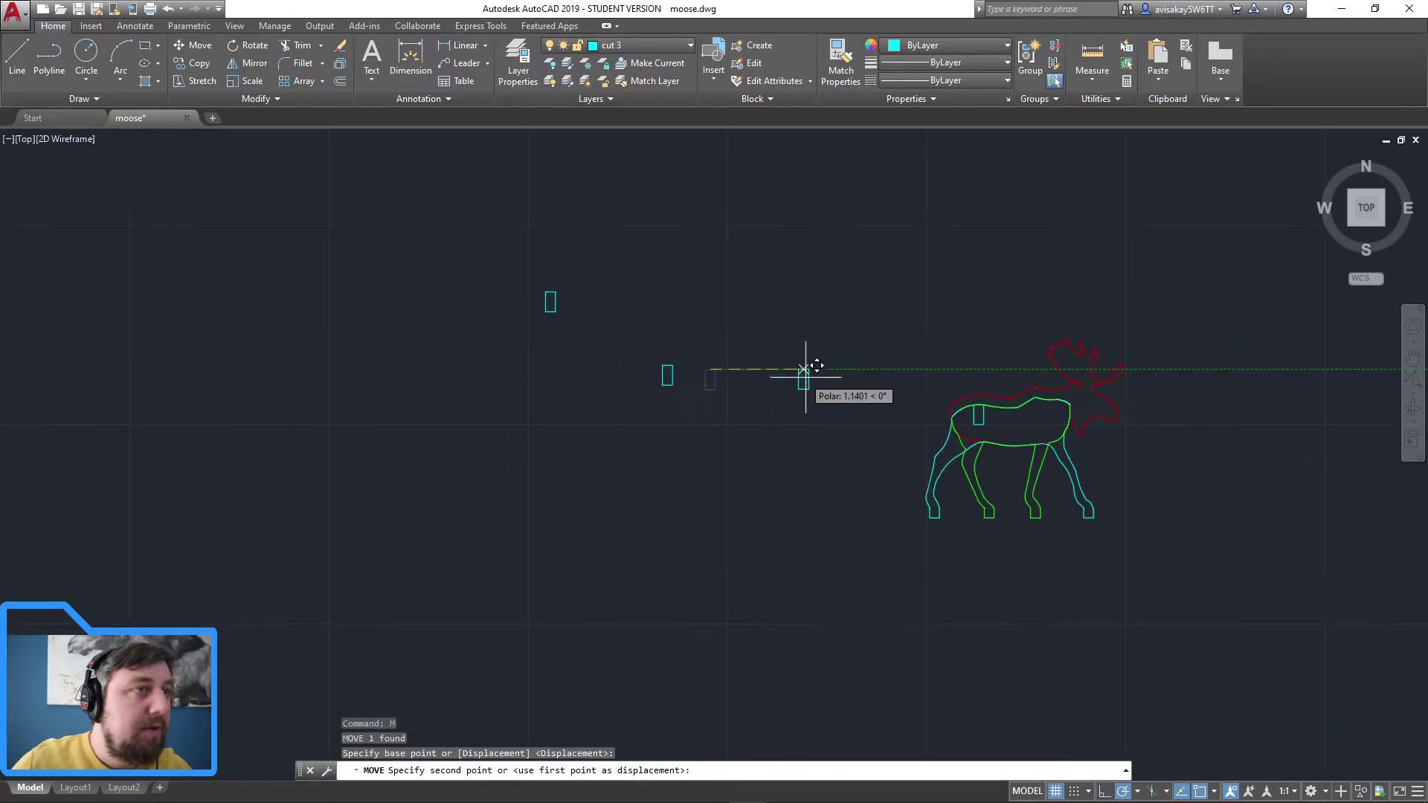
{"action": "scroll", "coordinate": [1052, 409], "scroll_direction": "up", "scroll_amount": 4}
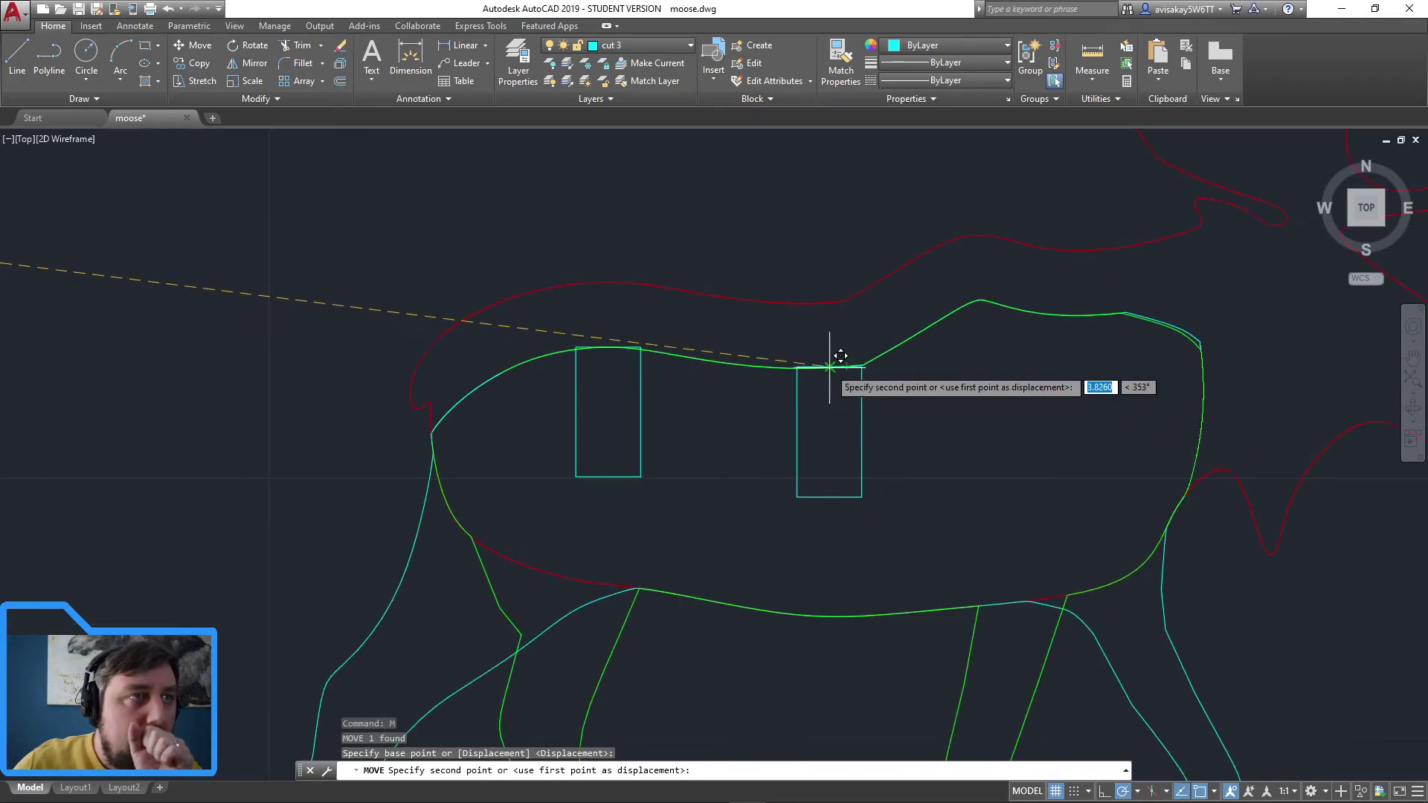
{"action": "scroll", "coordinate": [841, 355], "scroll_direction": "up", "scroll_amount": 4}
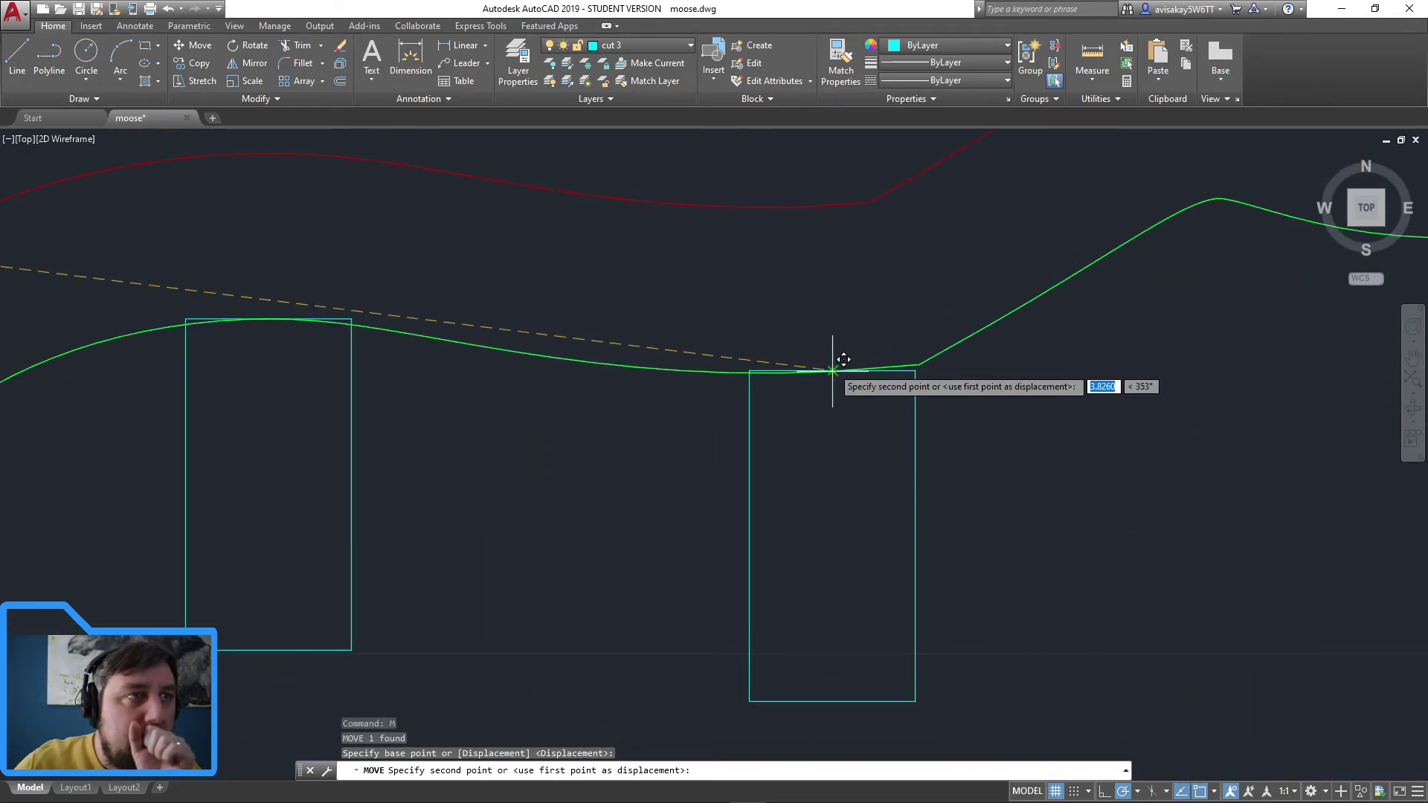
{"action": "left_click", "coordinate": [838, 360]}
{"action": "scroll", "coordinate": [817, 472], "scroll_direction": "down", "scroll_amount": 4}
{"action": "scroll", "coordinate": [528, 437], "scroll_direction": "down", "scroll_amount": 4}
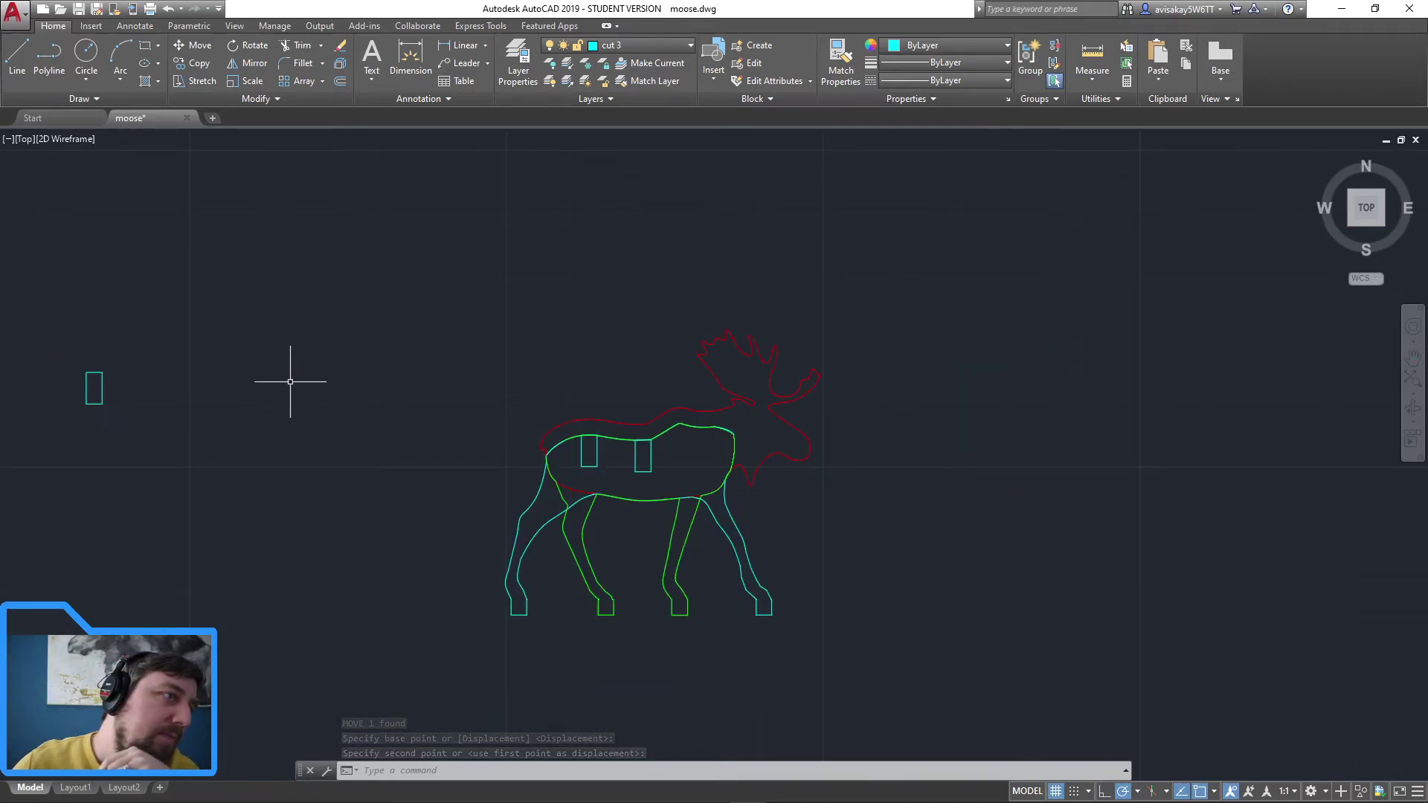
Step: Move a third cyan rectangle onto the moose's back
{"action": "left_click", "coordinate": [184, 419]}
{"action": "left_click", "coordinate": [26, 331]}
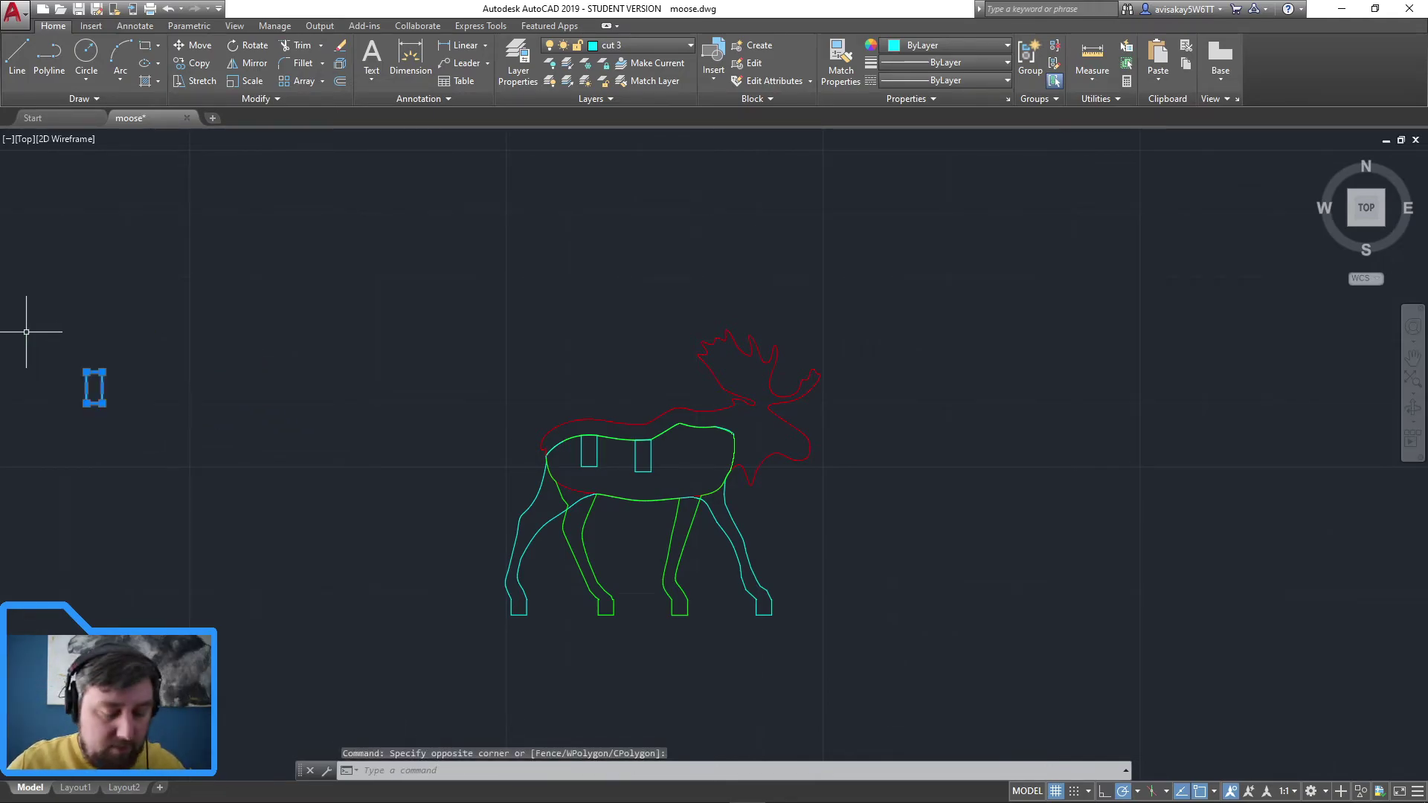
{"action": "type", "text": "m"}
{"action": "key", "text": "Return"}
{"action": "scroll", "coordinate": [97, 379], "scroll_direction": "up", "scroll_amount": 4}
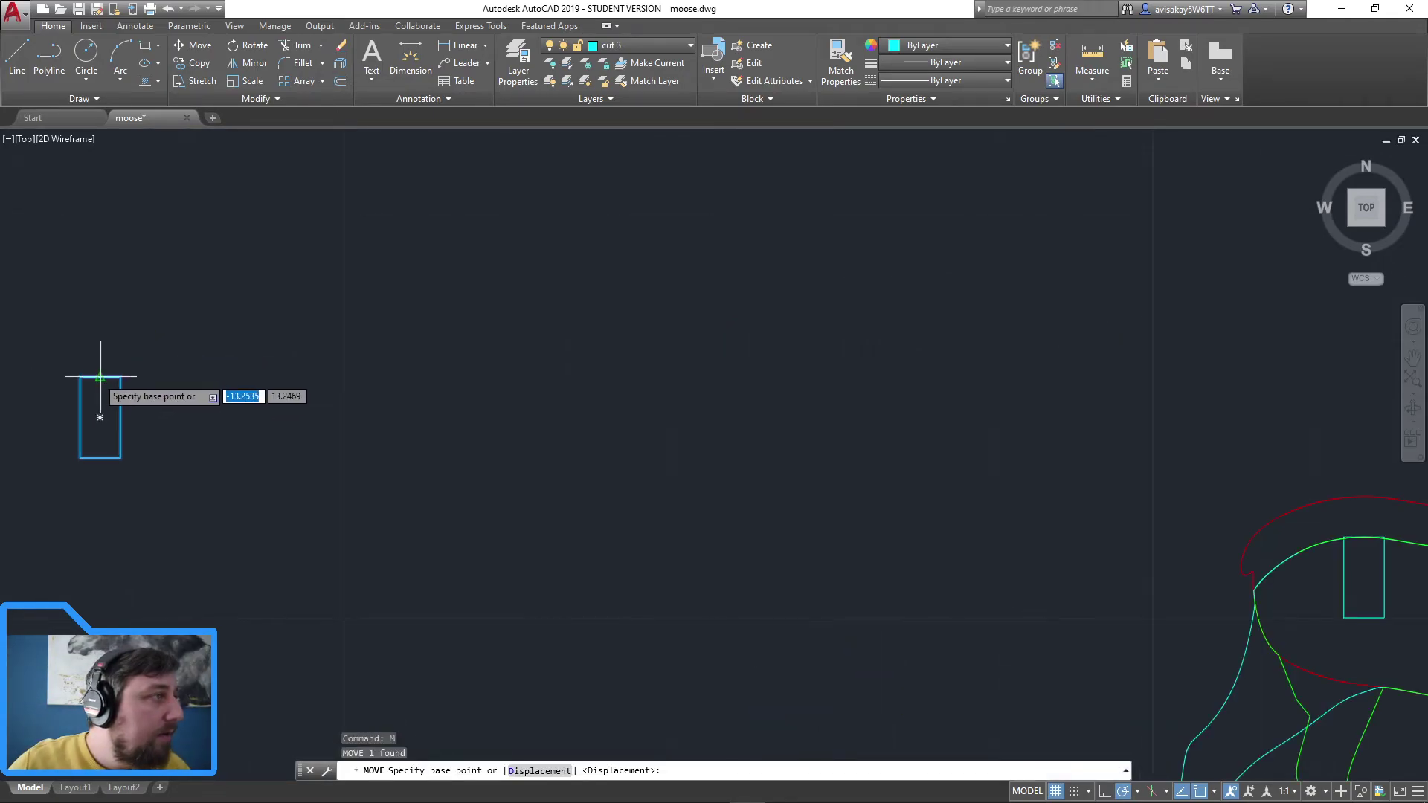
{"action": "left_click", "coordinate": [101, 379]}
{"action": "middle_click_drag", "start_coordinate": [1029, 414], "coordinate": [296, 385]}
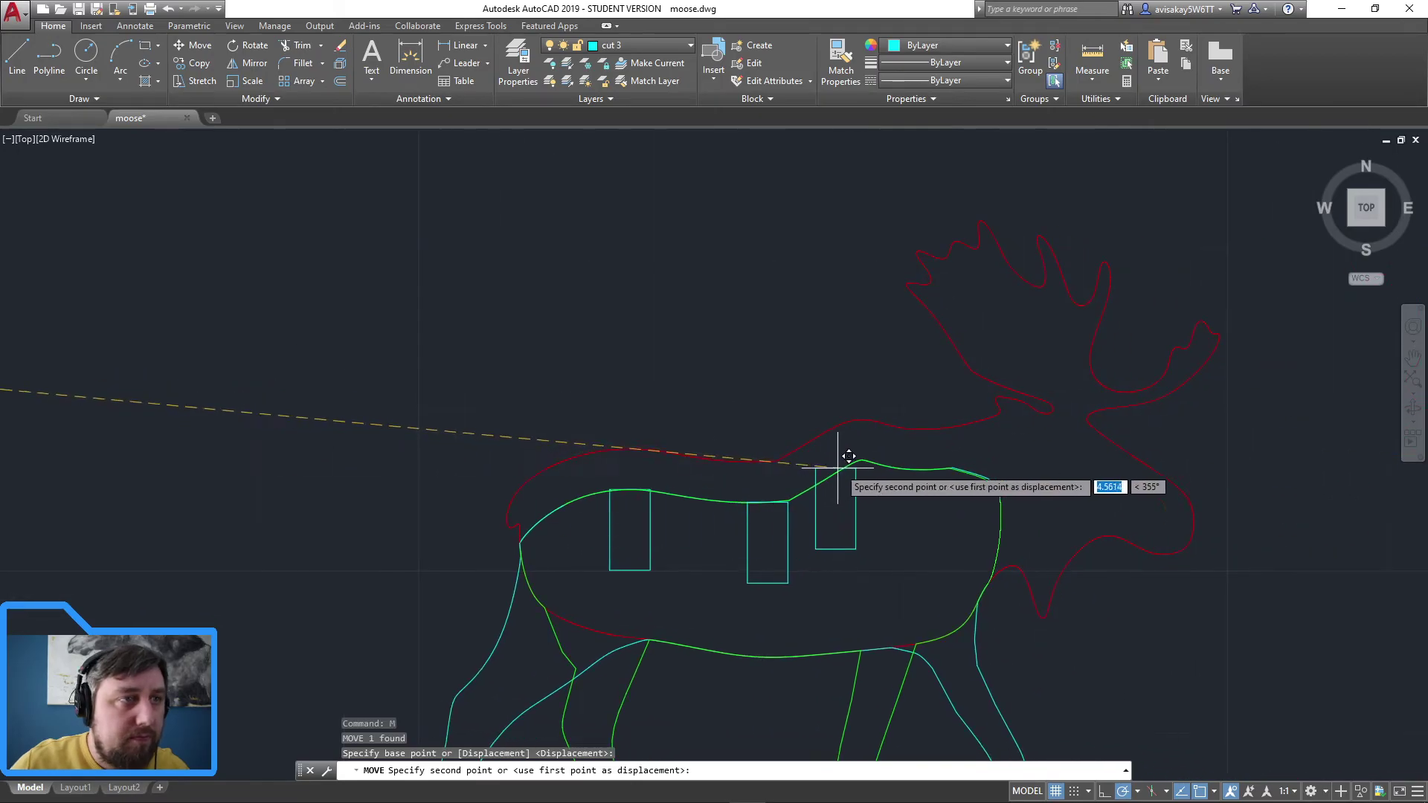
{"action": "scroll", "coordinate": [929, 469], "scroll_direction": "up", "scroll_amount": 6}
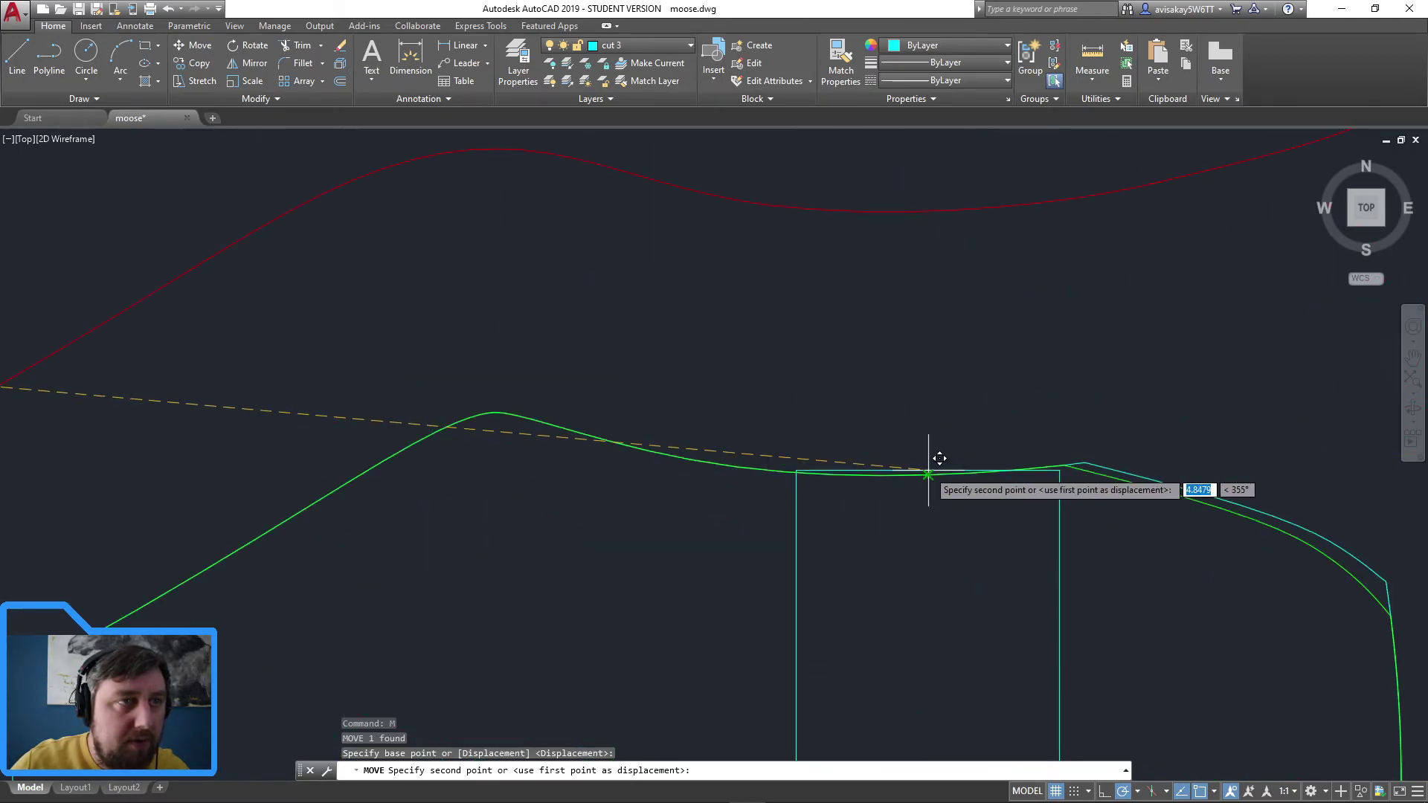
{"action": "left_click", "coordinate": [929, 470]}
{"action": "scroll", "coordinate": [977, 557], "scroll_direction": "down", "scroll_amount": 3}
{"action": "scroll", "coordinate": [977, 557], "scroll_direction": "down", "scroll_amount": 6}
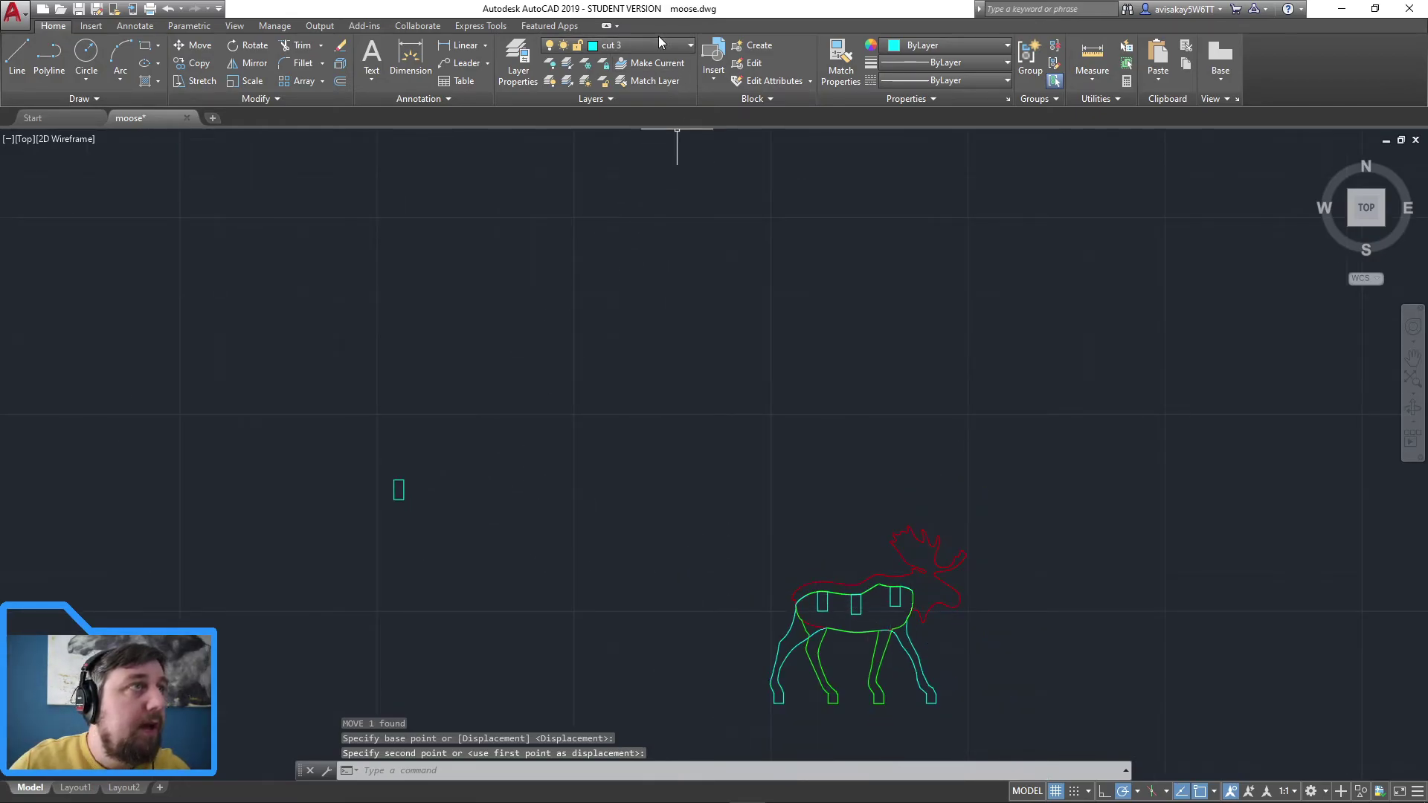
Step: Make cut 2 the current layer and put the spare rectangle on cut 2
{"action": "left_click", "coordinate": [640, 47]}
{"action": "left_click", "coordinate": [626, 117]}
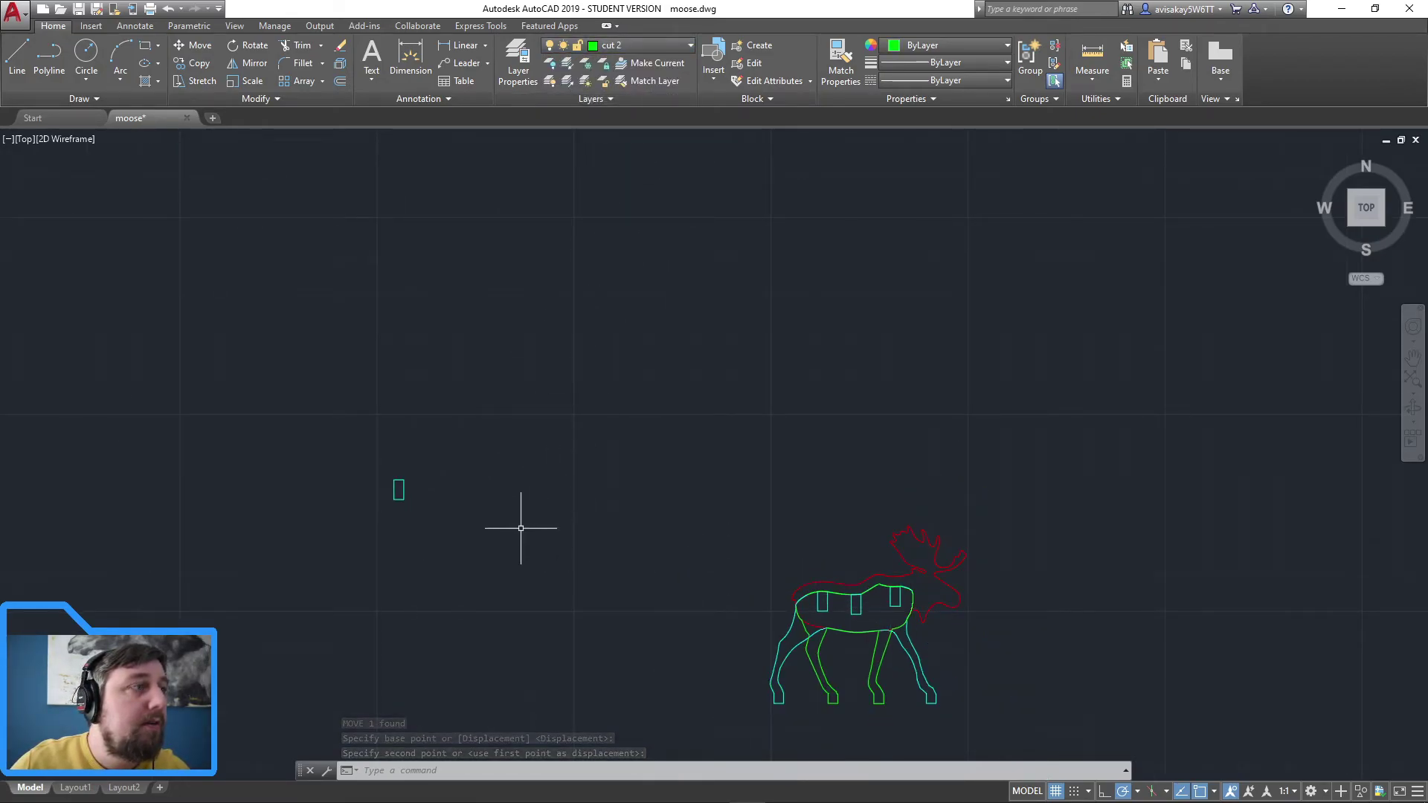
{"action": "left_click", "coordinate": [520, 528]}
{"action": "left_click", "coordinate": [364, 435]}
{"action": "left_click", "coordinate": [640, 47]}
{"action": "left_click", "coordinate": [632, 98]}
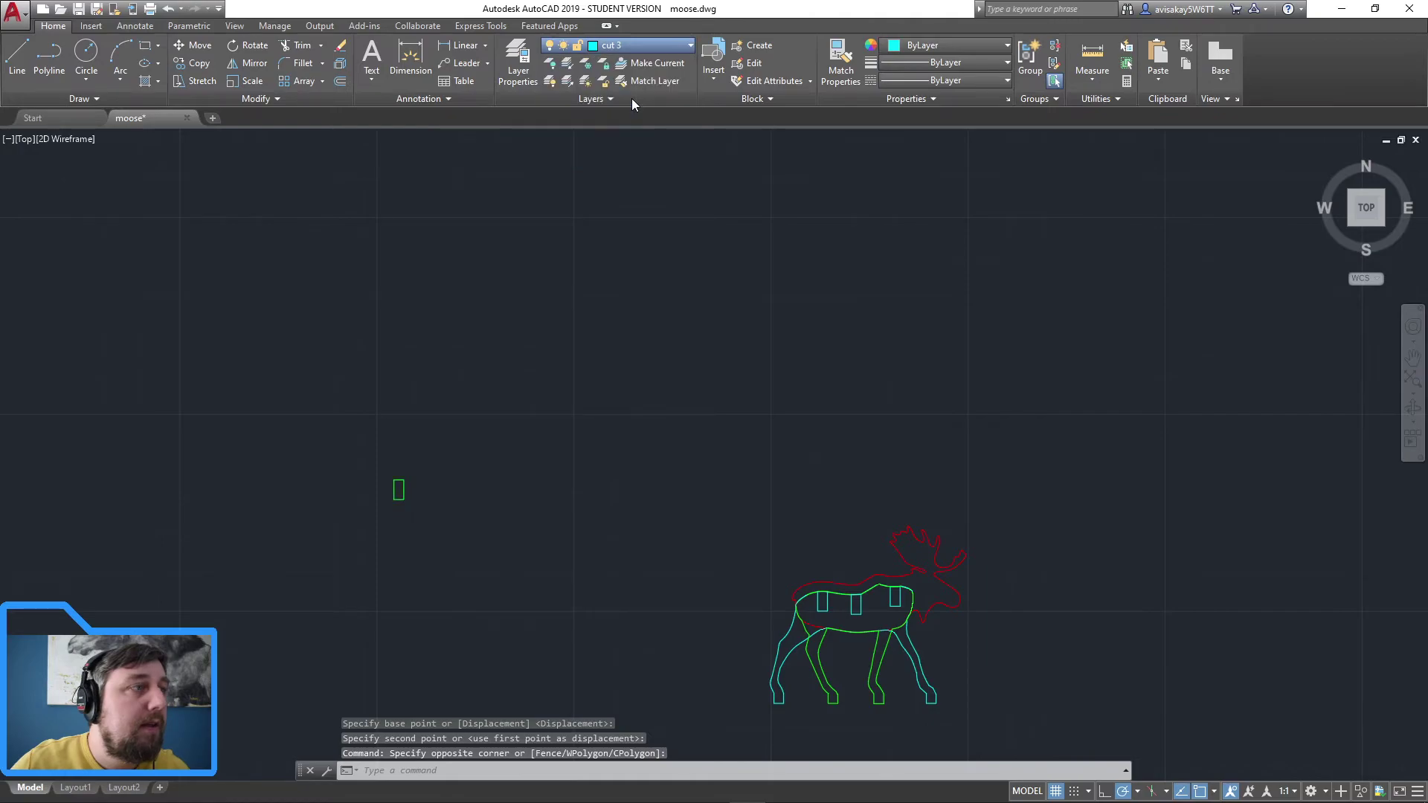
{"action": "key", "text": "Escape"}
Step: Copy the green rectangle and paste three copies nearby
{"action": "left_click", "coordinate": [603, 554]}
{"action": "left_click", "coordinate": [298, 425]}
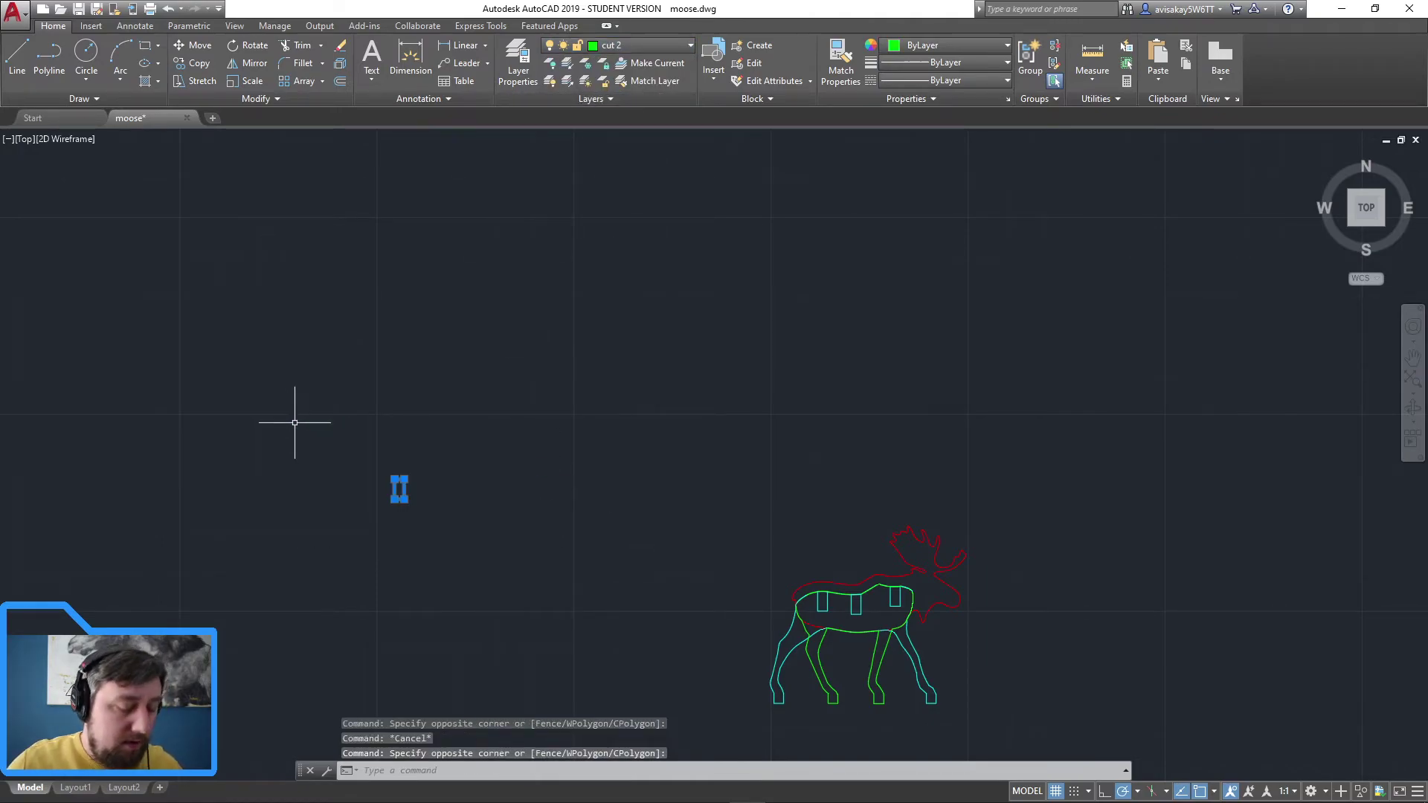
{"action": "key", "text": "ctrl+c"}
{"action": "key", "text": "ctrl+v"}
{"action": "left_click", "coordinate": [476, 444]}
{"action": "key", "text": "ctrl+v"}
{"action": "left_click", "coordinate": [507, 527]}
{"action": "key", "text": "ctrl+v"}
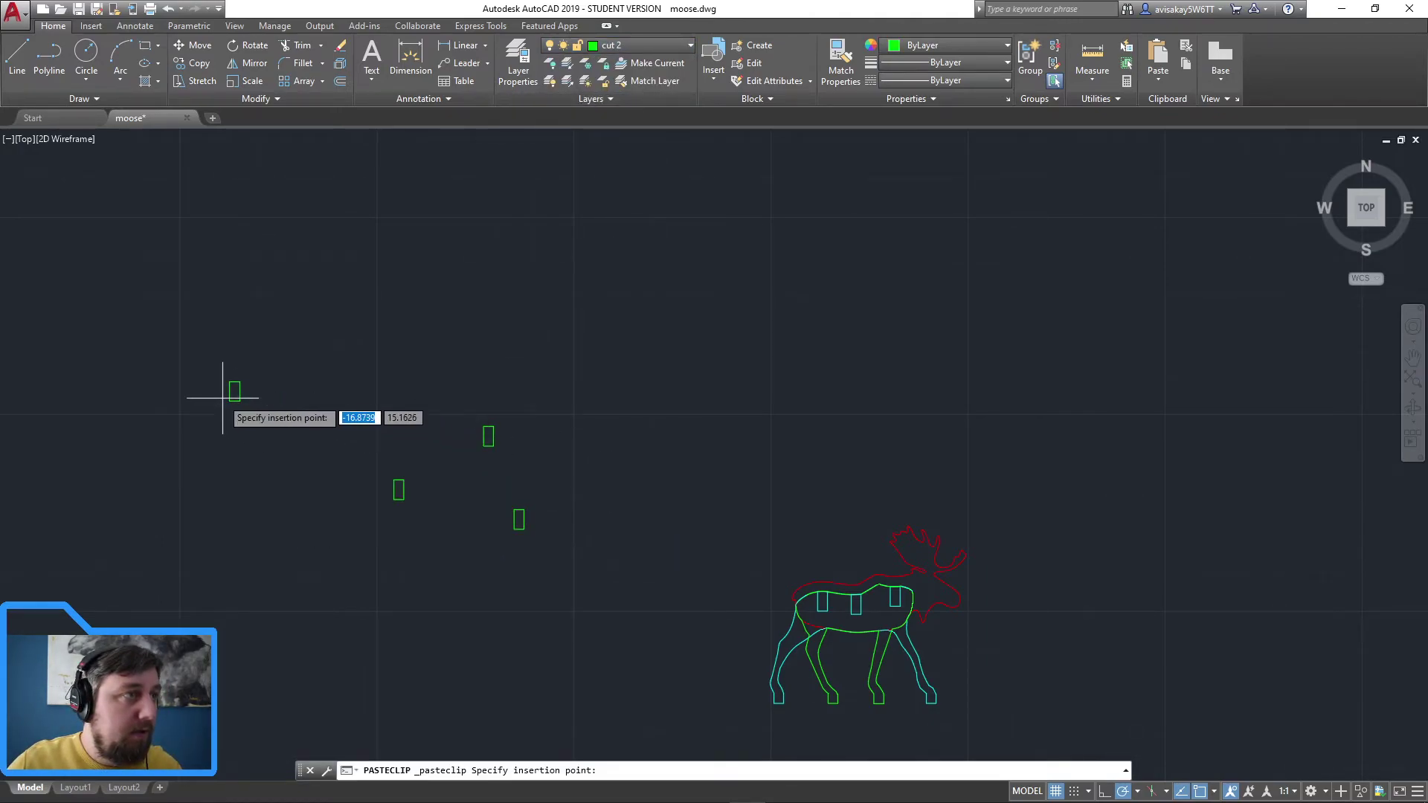
{"action": "left_click", "coordinate": [105, 331]}
Step: Move one green rectangle onto the back over a cyan slot
{"action": "left_click", "coordinate": [441, 536]}
{"action": "left_click", "coordinate": [330, 412]}
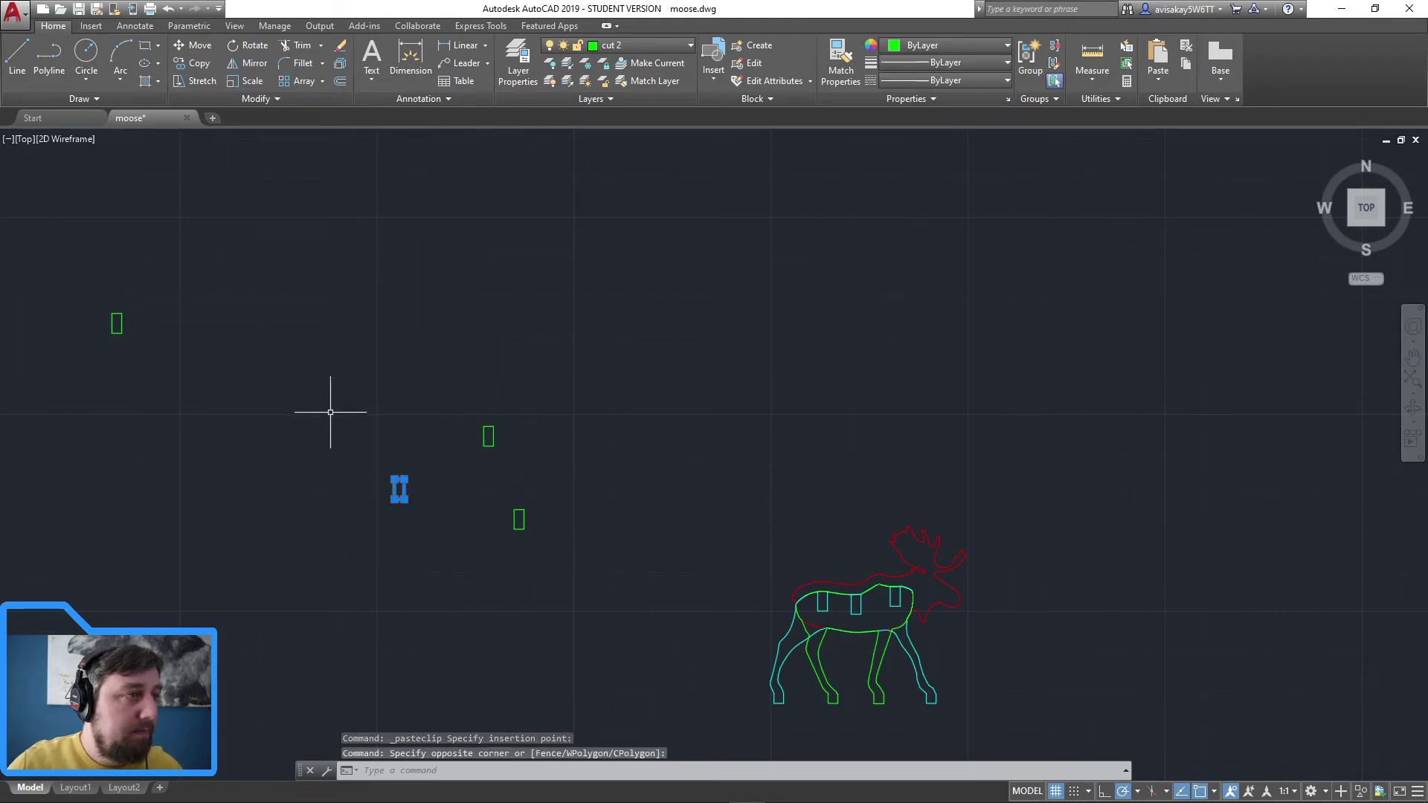
{"action": "type", "text": "M"}
{"action": "key", "text": "Return"}
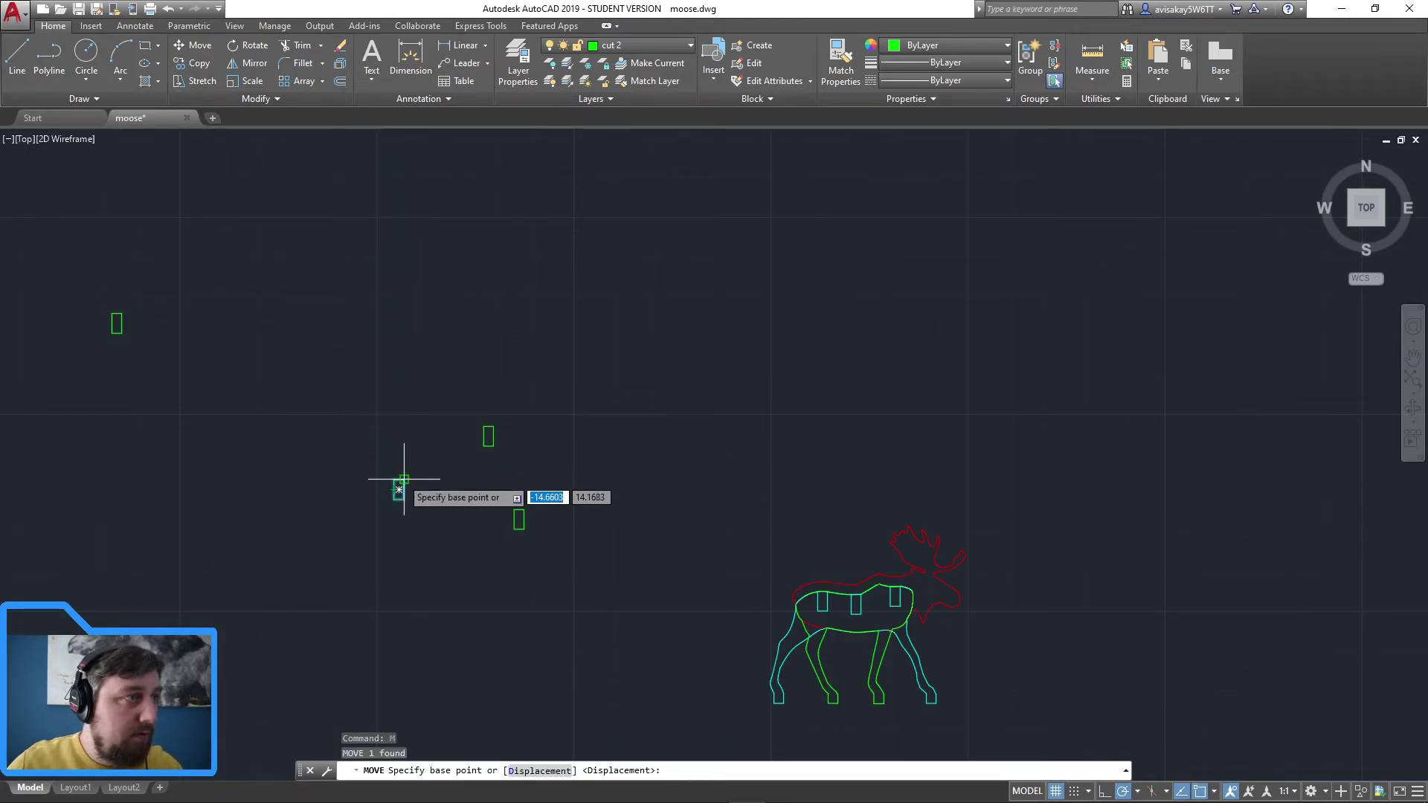
{"action": "scroll", "coordinate": [394, 484], "scroll_direction": "up", "scroll_amount": 4}
{"action": "scroll", "coordinate": [1026, 510], "scroll_direction": "down", "scroll_amount": 5}
{"action": "scroll", "coordinate": [1083, 558], "scroll_direction": "up", "scroll_amount": 4}
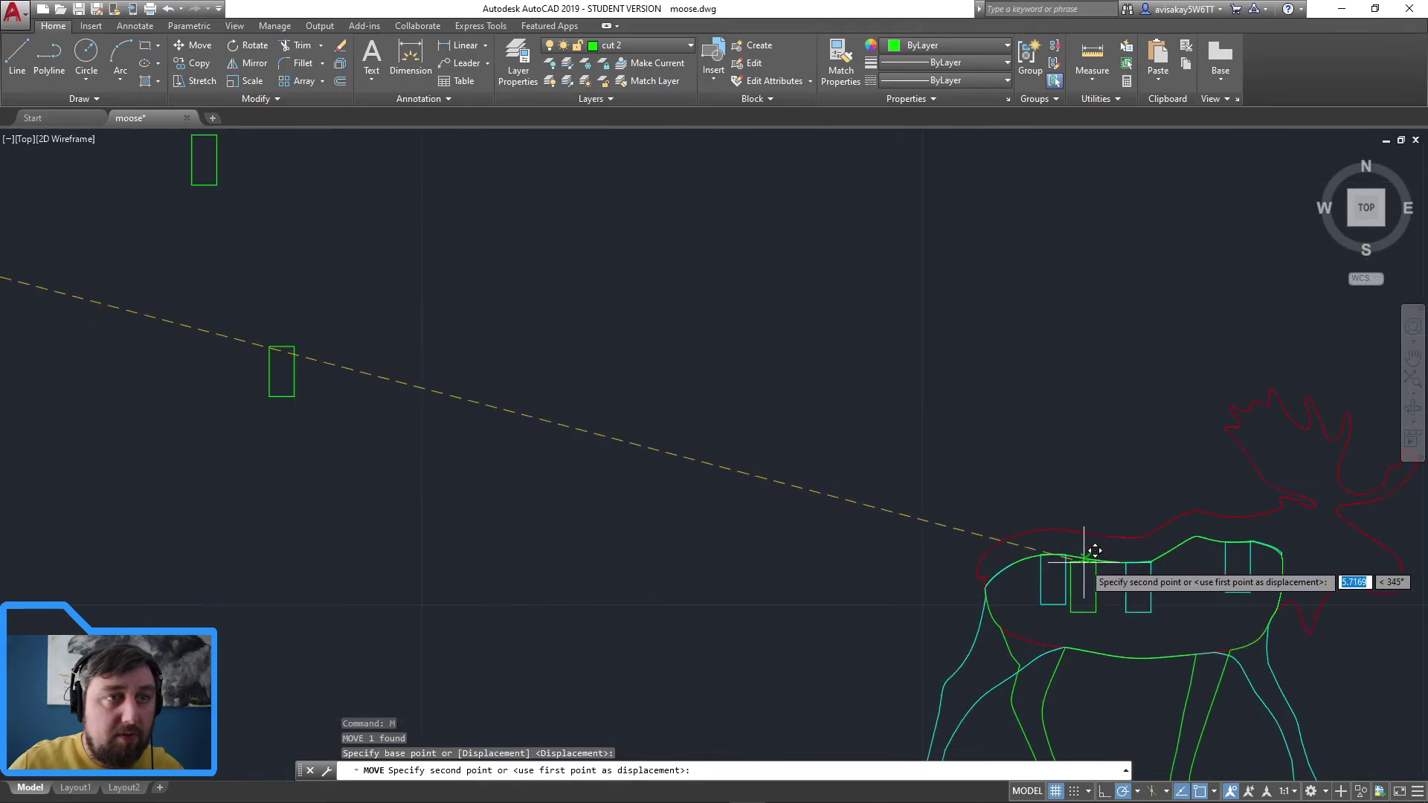
{"action": "scroll", "coordinate": [1063, 542], "scroll_direction": "up", "scroll_amount": 8}
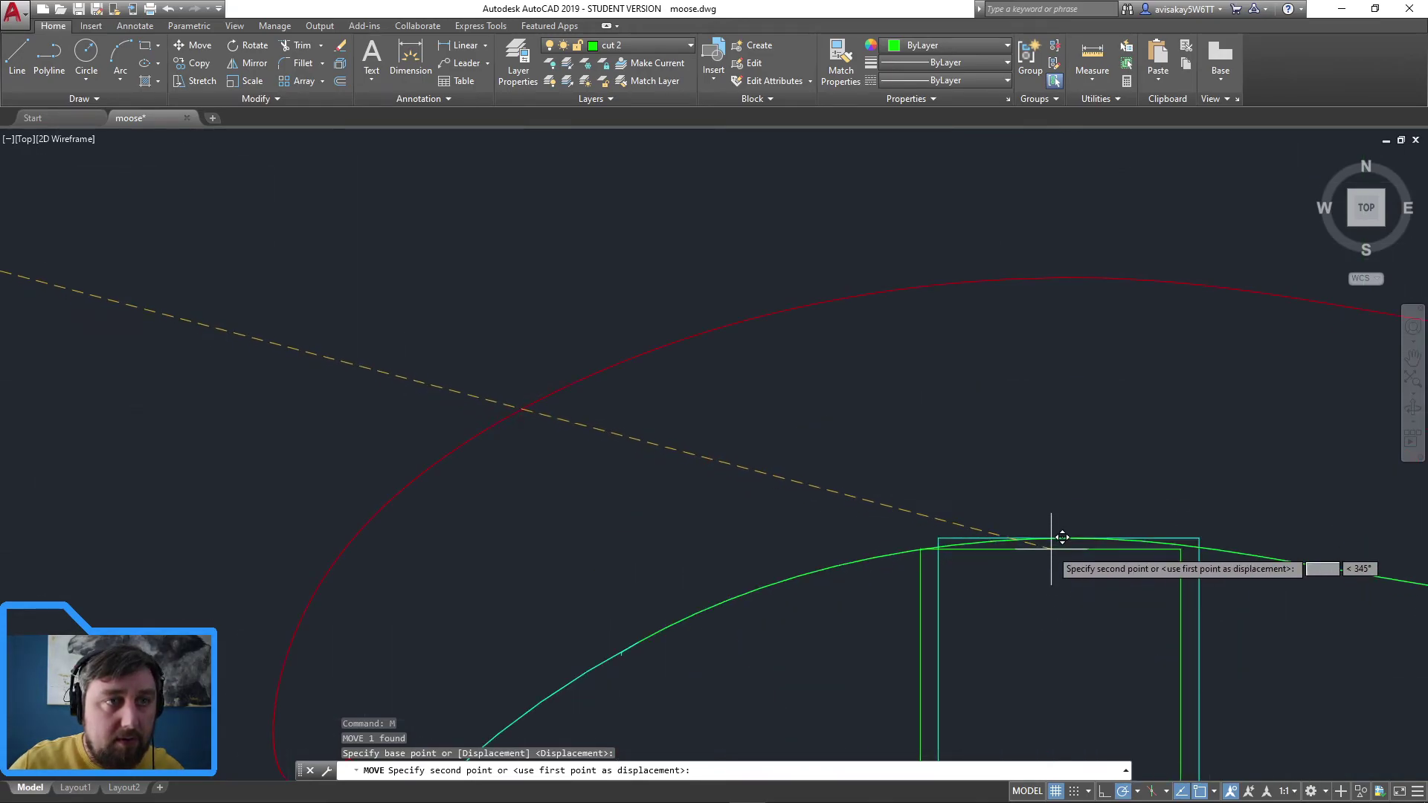
{"action": "left_click", "coordinate": [1068, 537]}
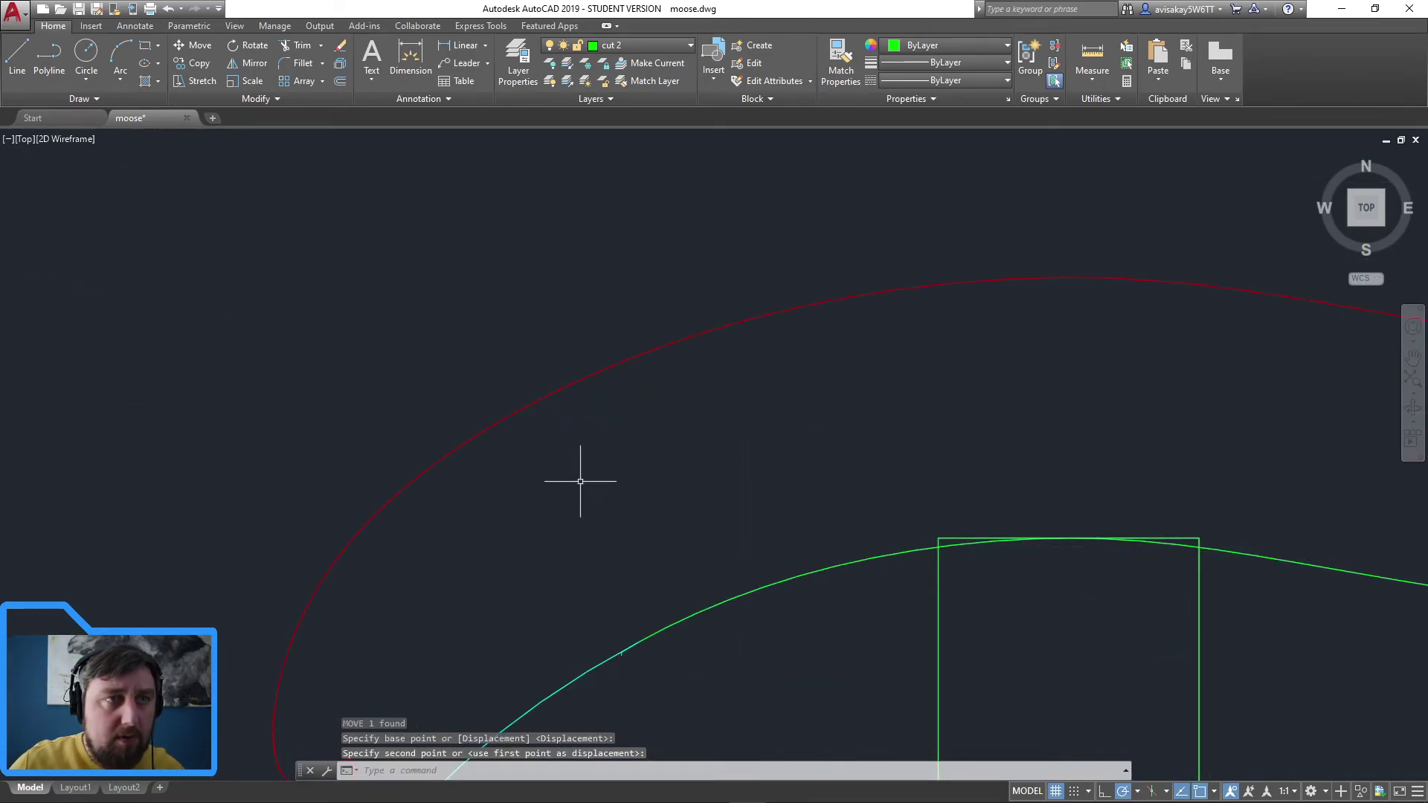
{"action": "scroll", "coordinate": [408, 446], "scroll_direction": "down", "scroll_amount": 6}
{"action": "scroll", "coordinate": [252, 390], "scroll_direction": "down", "scroll_amount": 4}
Step: Move another green rectangle by its top middle onto the moose's back
{"action": "middle_click_drag", "start_coordinate": [248, 389], "coordinate": [701, 549]}
{"action": "left_click_drag", "start_coordinate": [492, 527], "coordinate": [380, 411]}
{"action": "type", "text": "m"}
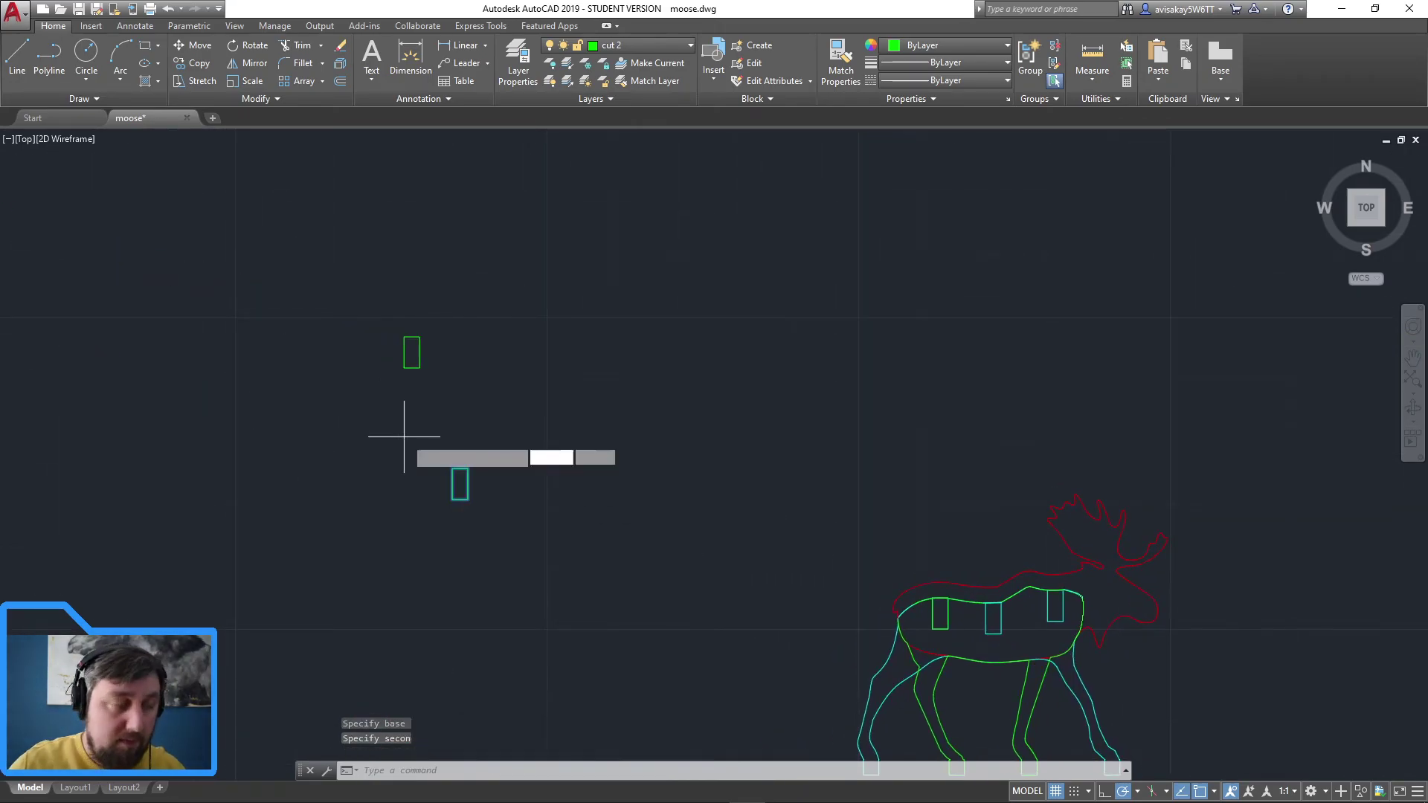
{"action": "key", "text": "Return"}
{"action": "scroll", "coordinate": [461, 467], "scroll_direction": "up", "scroll_amount": 5}
{"action": "left_click", "coordinate": [462, 479]}
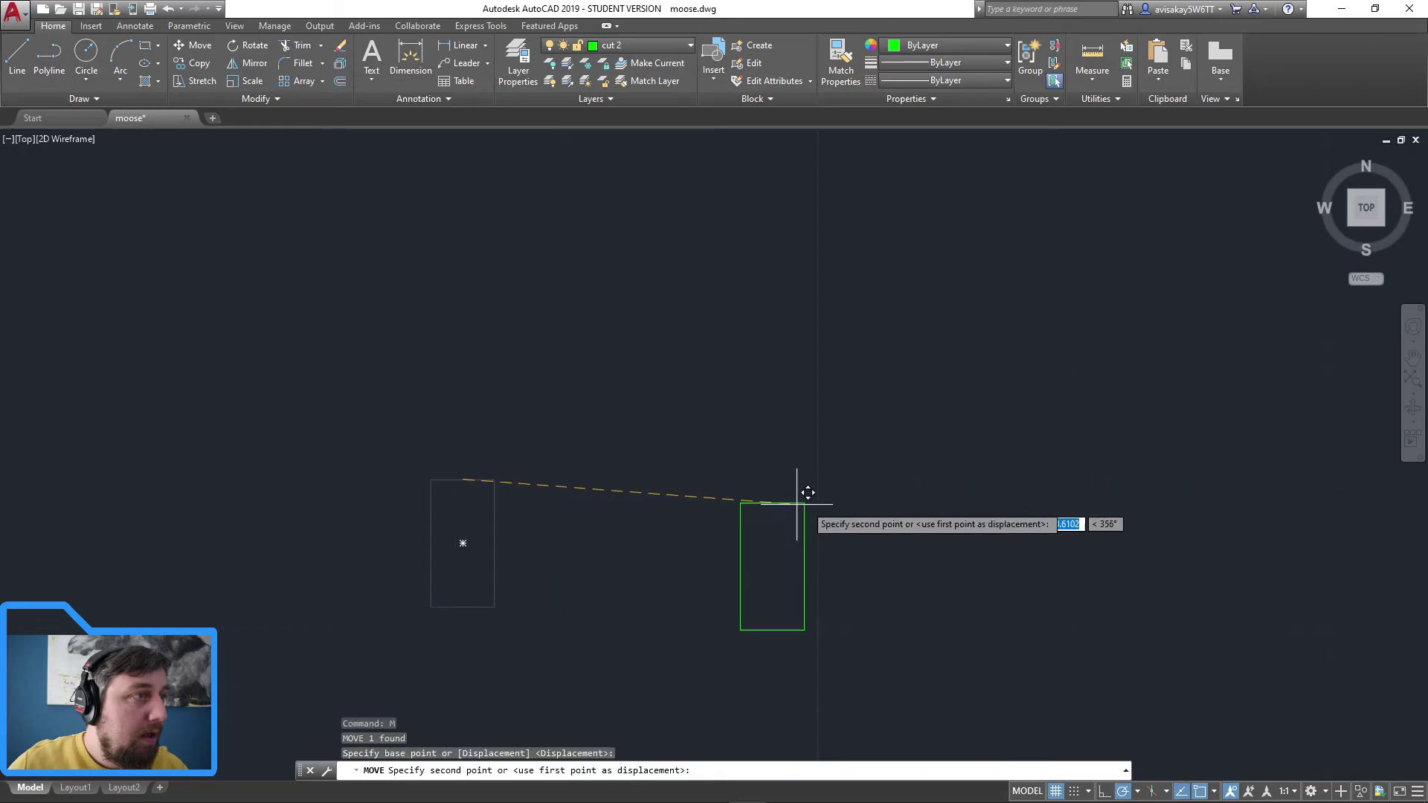
{"action": "scroll", "coordinate": [967, 520], "scroll_direction": "down", "scroll_amount": 4}
{"action": "scroll", "coordinate": [1190, 580], "scroll_direction": "up", "scroll_amount": 3}
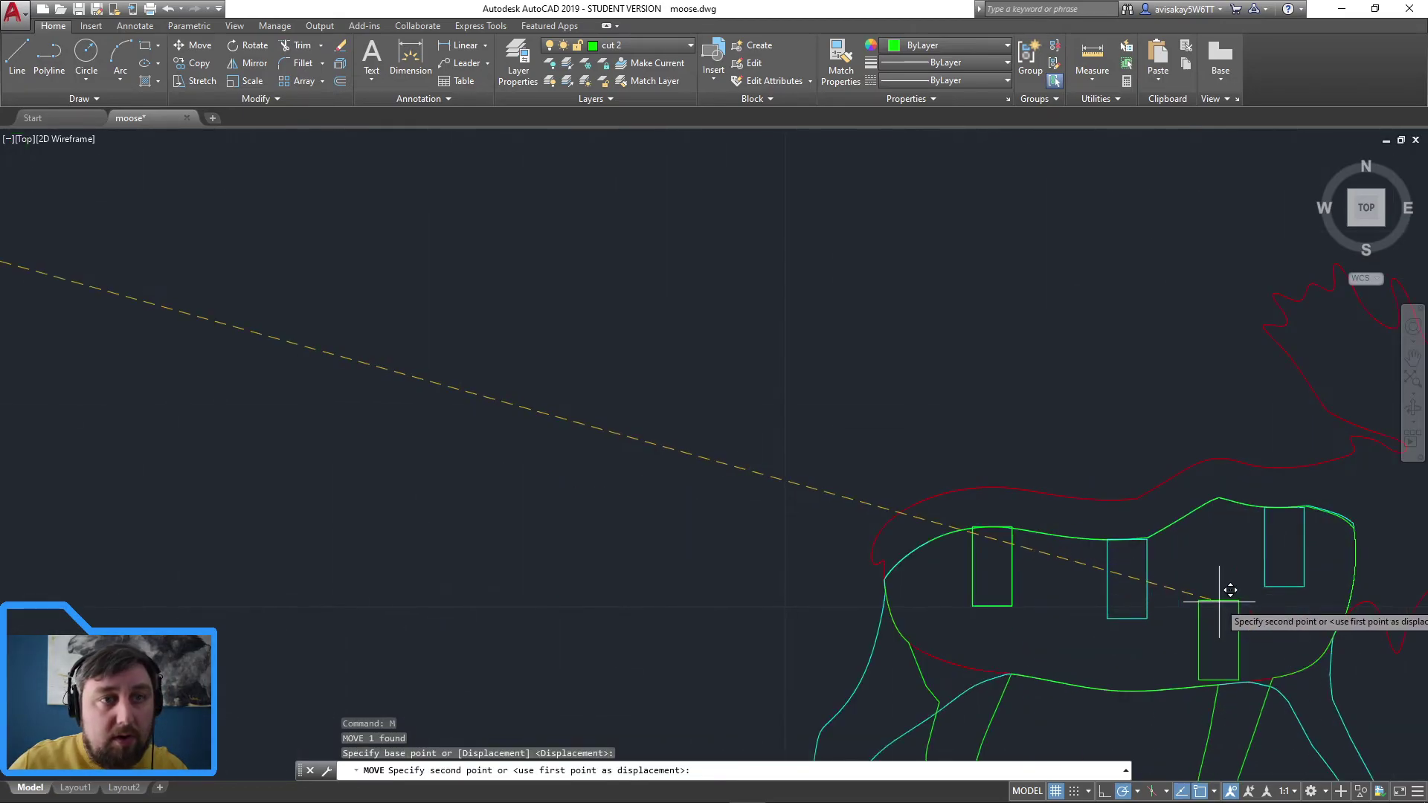
{"action": "left_click", "coordinate": [1136, 530]}
{"action": "scroll", "coordinate": [533, 420], "scroll_direction": "down", "scroll_amount": 5}
Step: Move the remaining green rectangle onto the back near the neck
{"action": "middle_click_drag", "start_coordinate": [393, 387], "coordinate": [548, 423]}
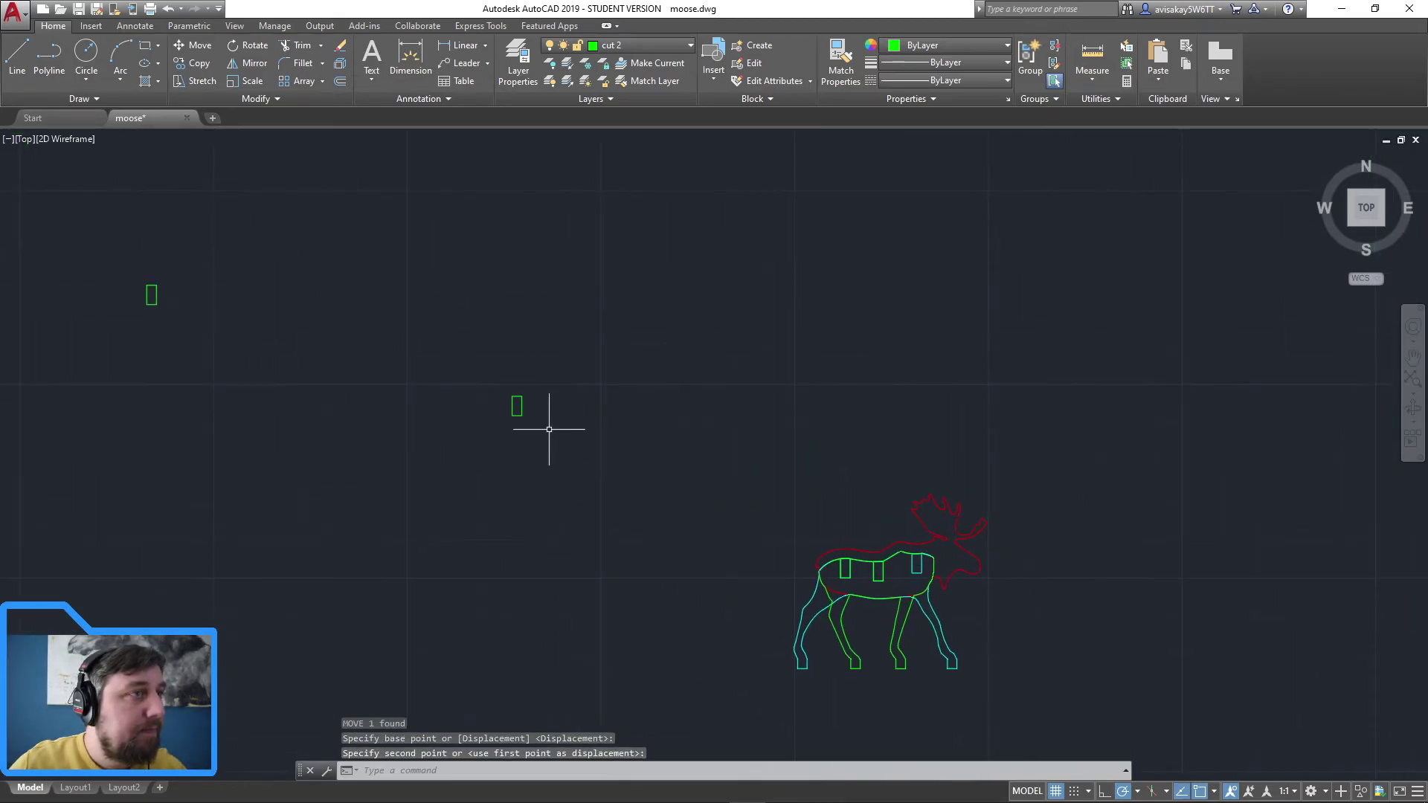
{"action": "left_click", "coordinate": [551, 426]}
{"action": "left_click", "coordinate": [470, 357]}
{"action": "type", "text": "M"}
{"action": "key", "text": "Return"}
{"action": "scroll", "coordinate": [495, 349], "scroll_direction": "up", "scroll_amount": 4}
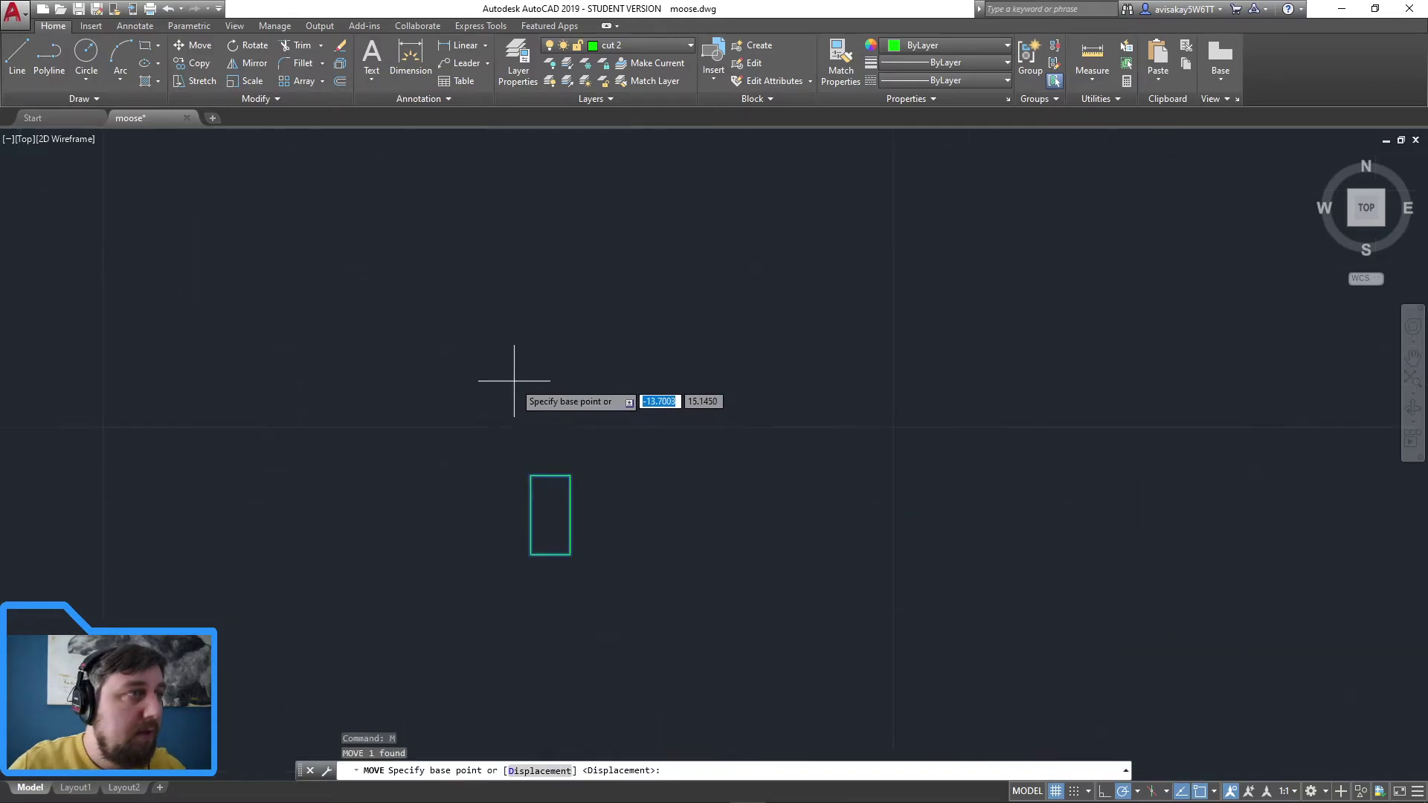
{"action": "left_click", "coordinate": [551, 476]}
{"action": "middle_click_drag", "start_coordinate": [1086, 511], "coordinate": [774, 456]}
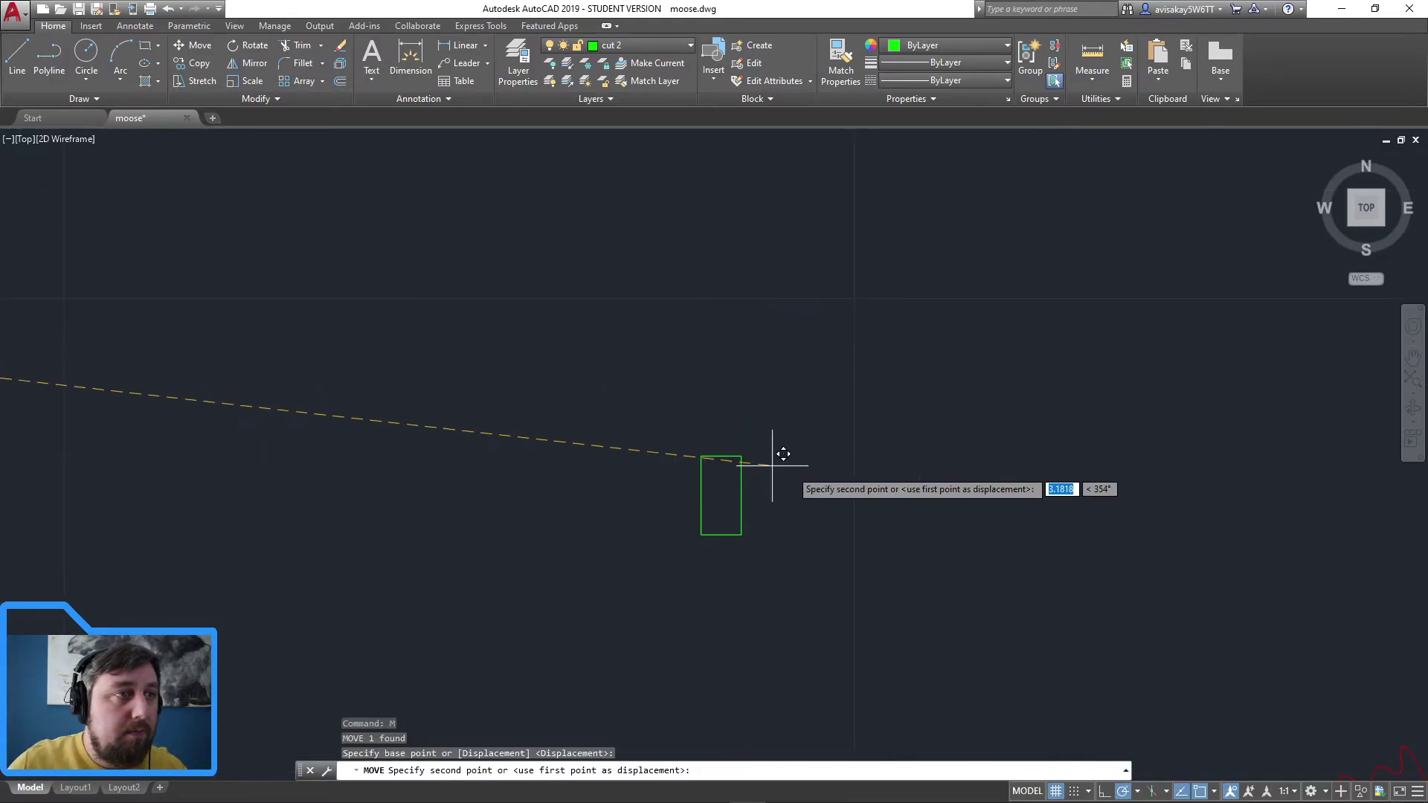
{"action": "scroll", "coordinate": [1020, 568], "scroll_direction": "down", "scroll_amount": 3}
{"action": "middle_click_drag", "start_coordinate": [1020, 568], "coordinate": [726, 456]}
{"action": "scroll", "coordinate": [757, 510], "scroll_direction": "up", "scroll_amount": 4}
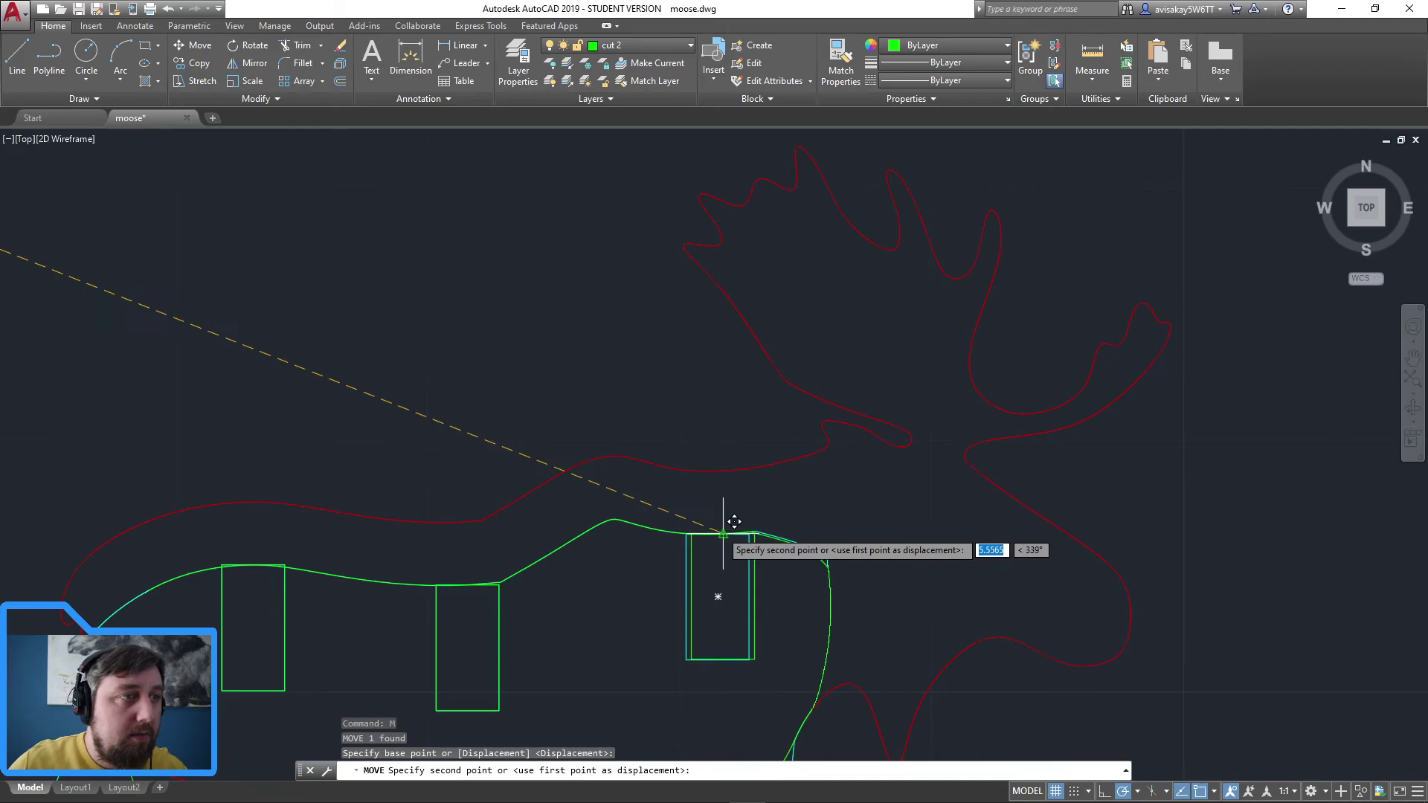
{"action": "left_click", "coordinate": [717, 534]}
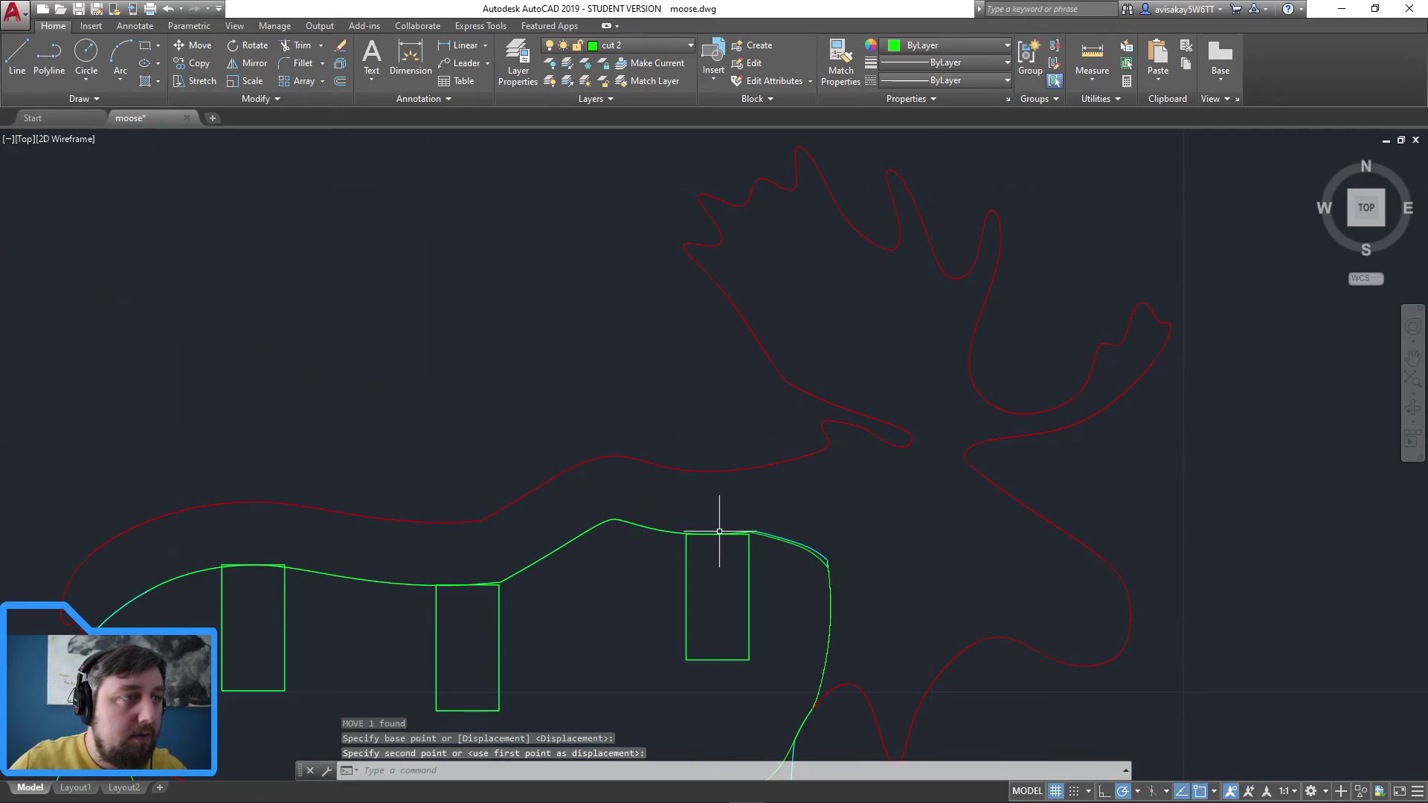
{"action": "scroll", "coordinate": [405, 281], "scroll_direction": "down", "scroll_amount": 6}
Step: Select the spare rectangle to put it on layer cut
{"action": "middle_click_drag", "start_coordinate": [303, 279], "coordinate": [530, 503]}
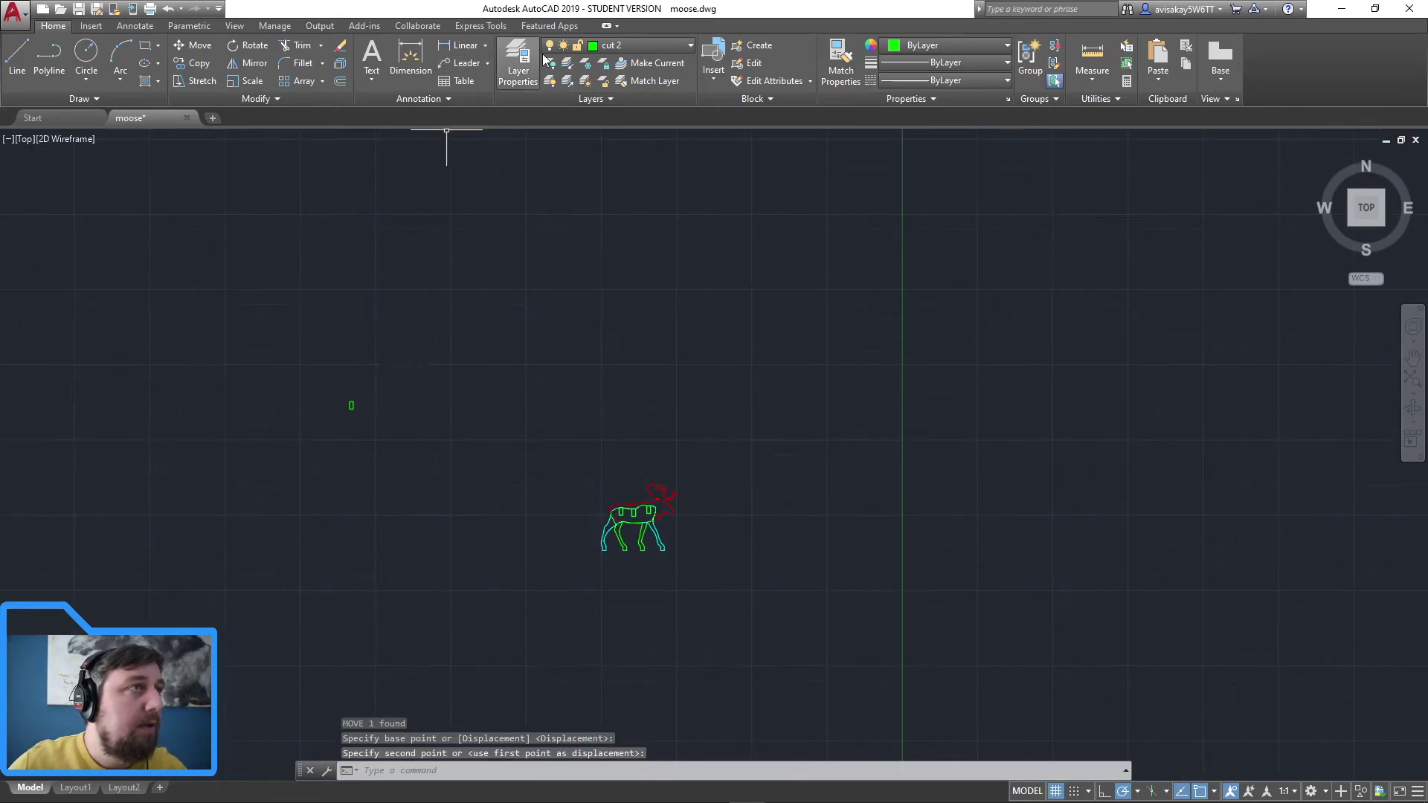
{"action": "left_click", "coordinate": [627, 46]}
{"action": "left_click", "coordinate": [428, 446]}
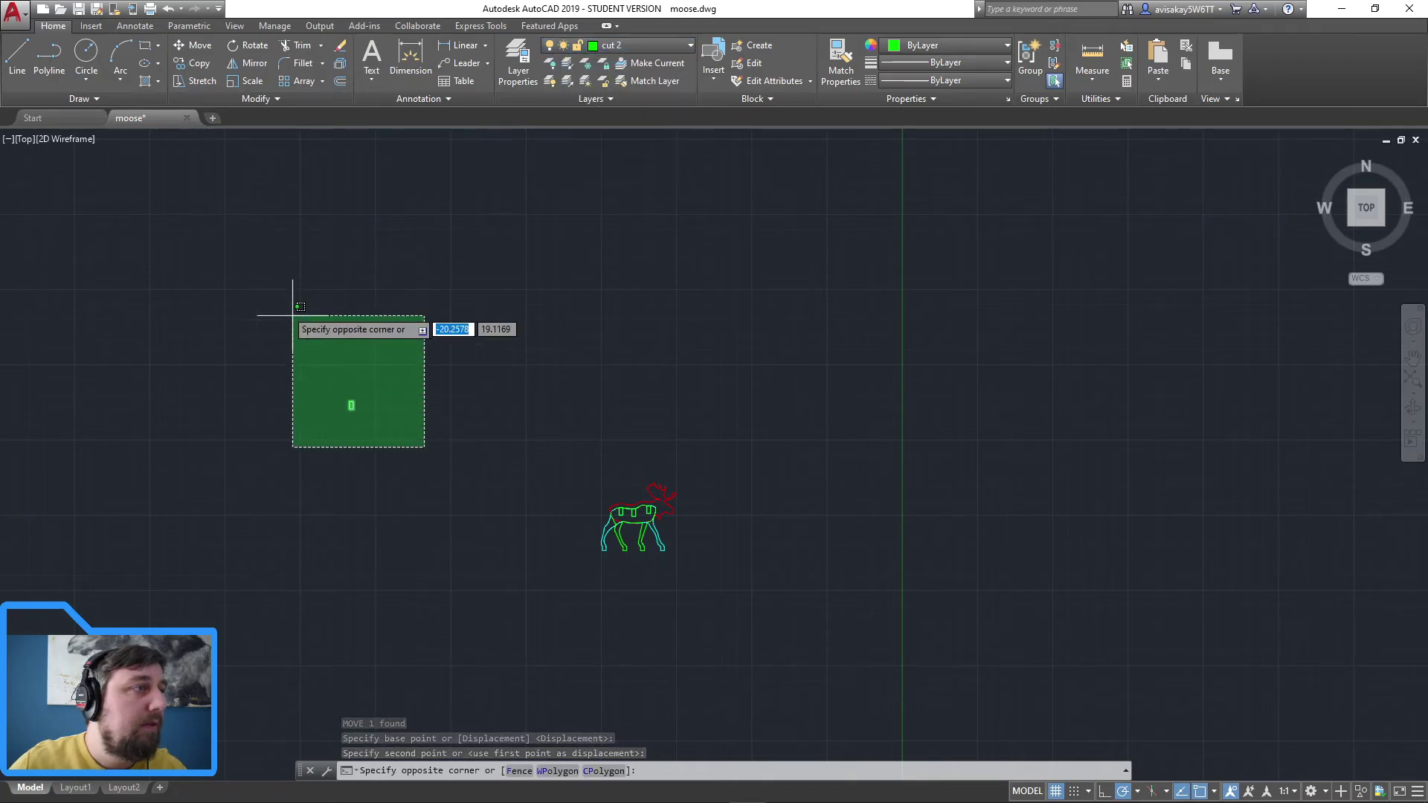
{"action": "left_click", "coordinate": [271, 287]}
Step: Put the spare rectangle on the cut layer, then copy the red rectangle and cancel the paste
{"action": "left_click", "coordinate": [653, 47]}
{"action": "left_click", "coordinate": [638, 87]}
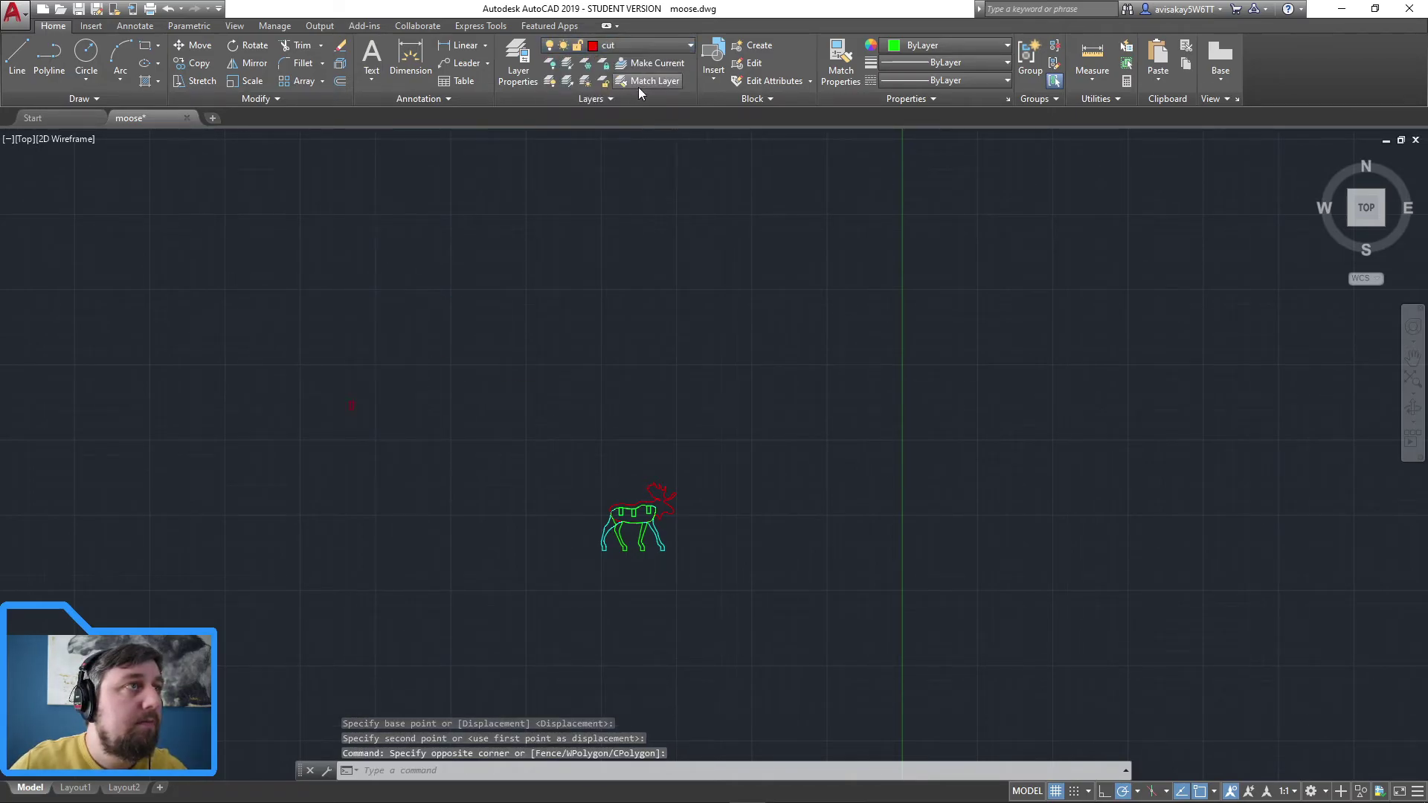
{"action": "key", "text": "Escape"}
{"action": "left_click", "coordinate": [381, 439]}
{"action": "left_click", "coordinate": [329, 362]}
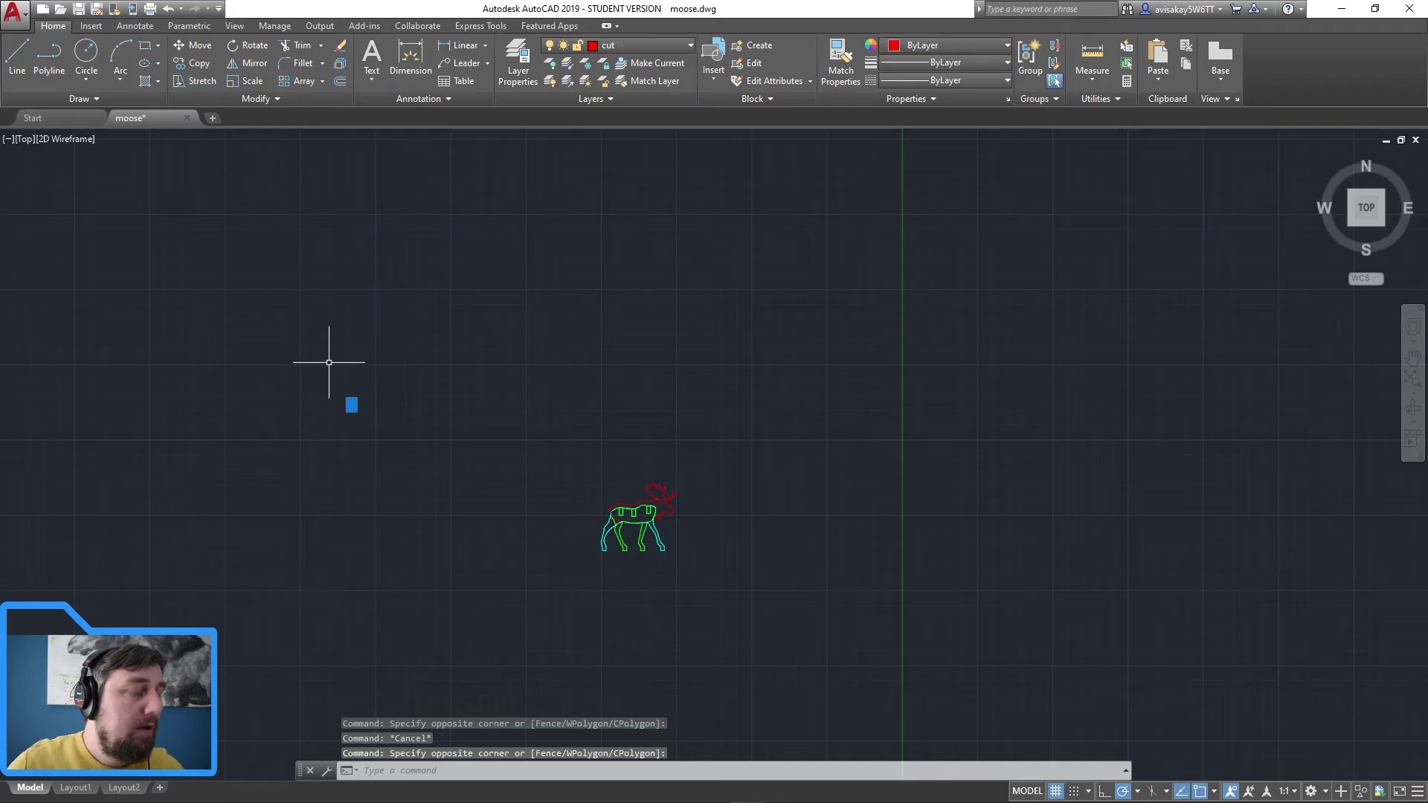
{"action": "key", "text": "ctrl+c"}
{"action": "key", "text": "ctrl+v"}
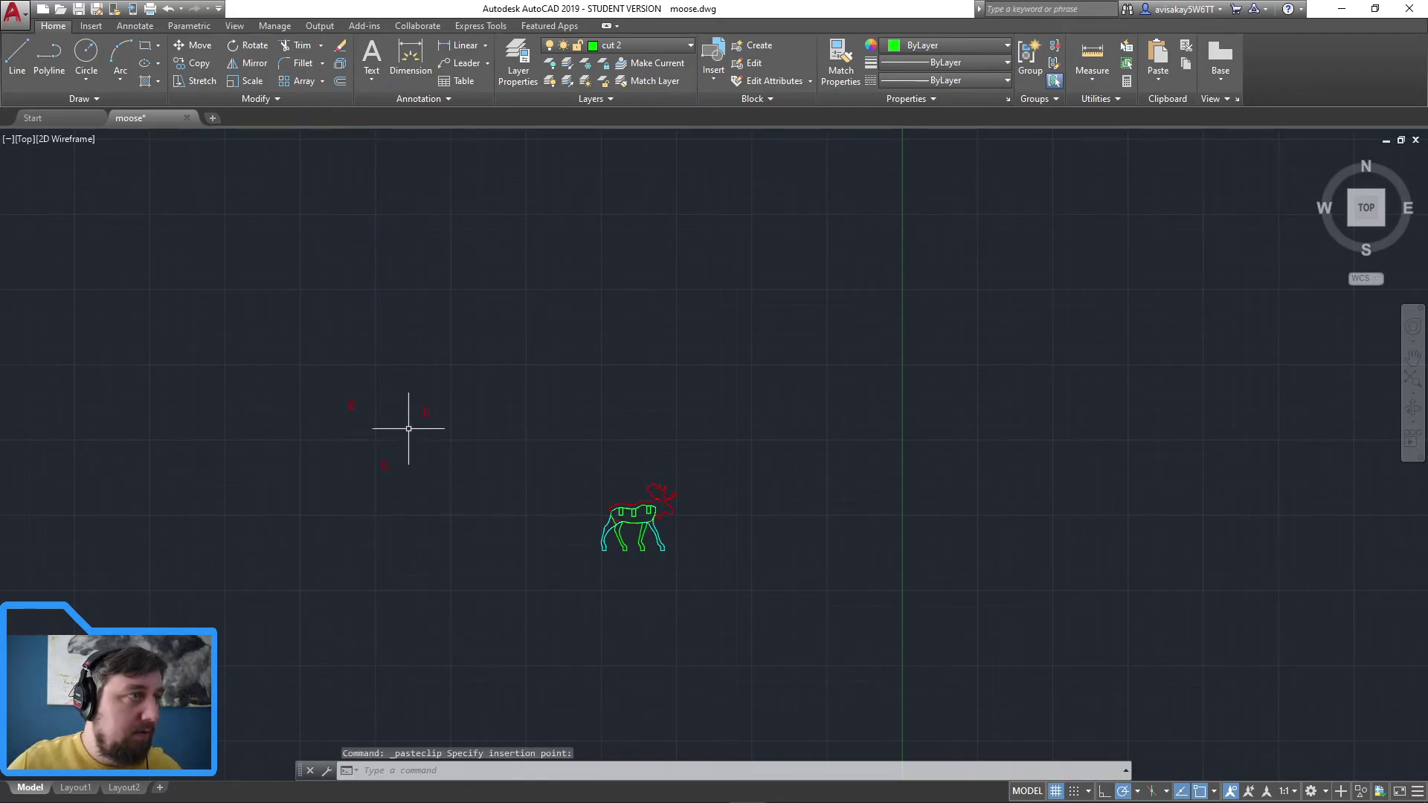
{"action": "scroll", "coordinate": [402, 454], "scroll_direction": "up", "scroll_amount": 8}
{"action": "scroll", "coordinate": [398, 485], "scroll_direction": "down", "scroll_amount": 4}
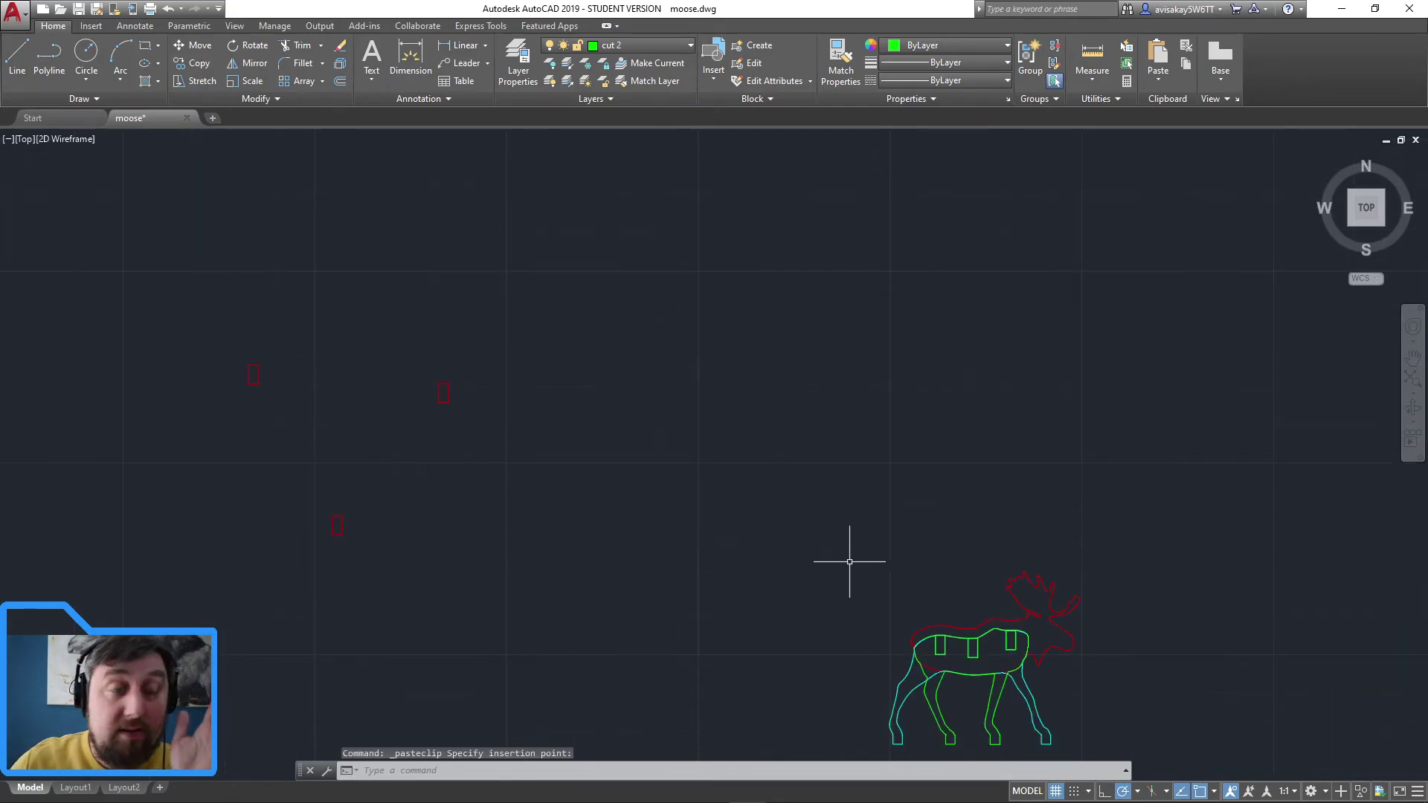
{"action": "key", "text": "Escape"}
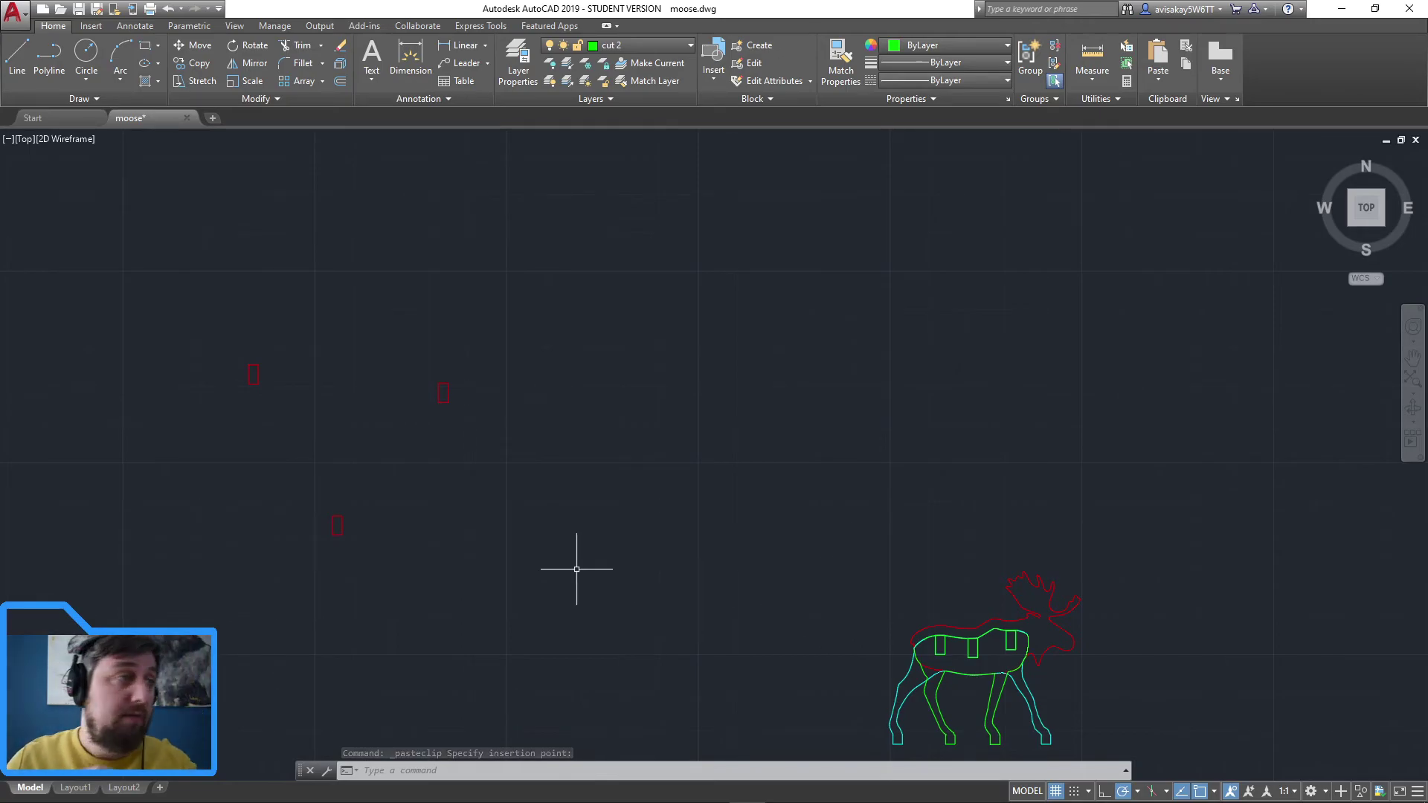
Step: Move a stray red rectangle by its top onto the red outline's top midpoint
{"action": "left_click", "coordinate": [372, 568]}
{"action": "left_click", "coordinate": [283, 440]}
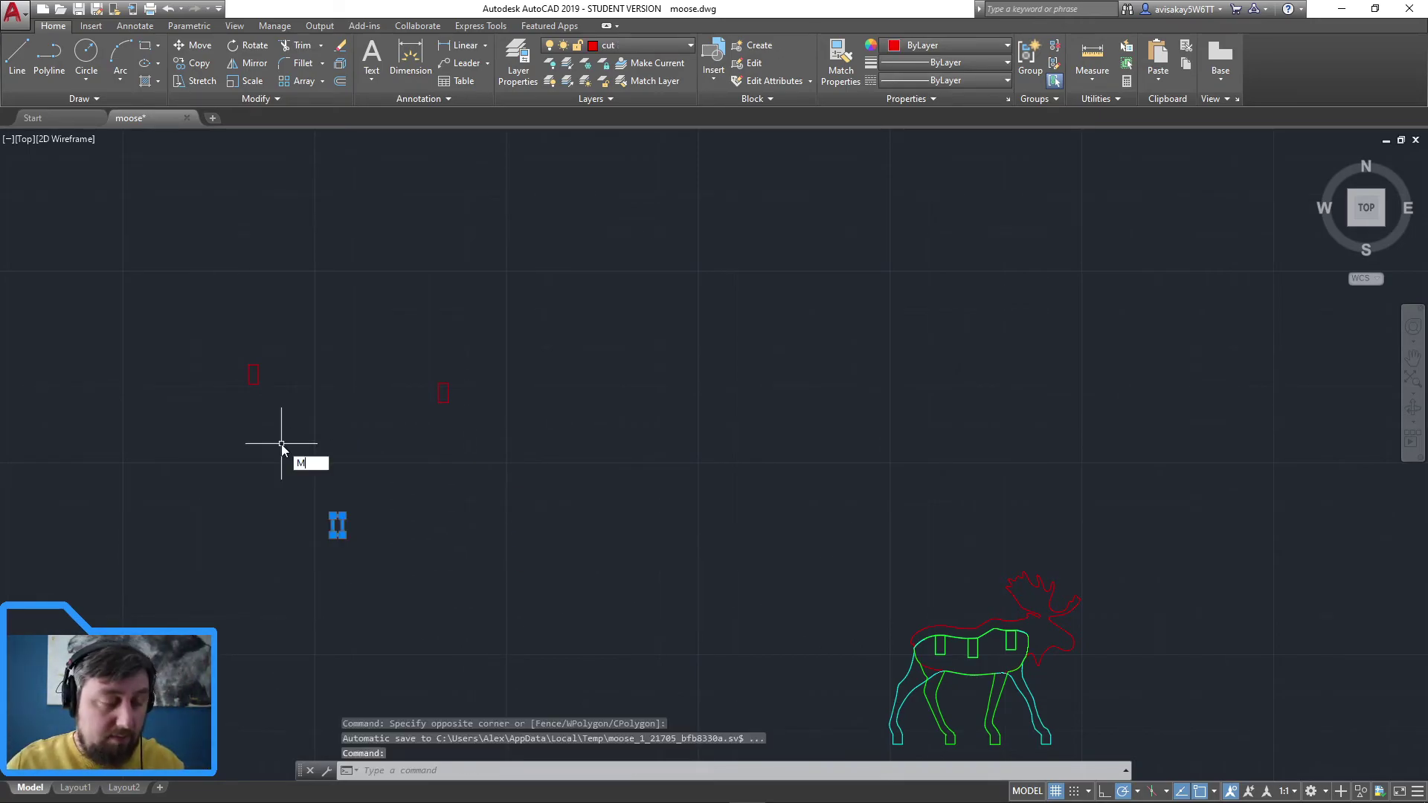
{"action": "type", "text": "M"}
{"action": "key", "text": "Return"}
{"action": "scroll", "coordinate": [331, 497], "scroll_direction": "up", "scroll_amount": 5}
{"action": "left_click", "coordinate": [337, 516]}
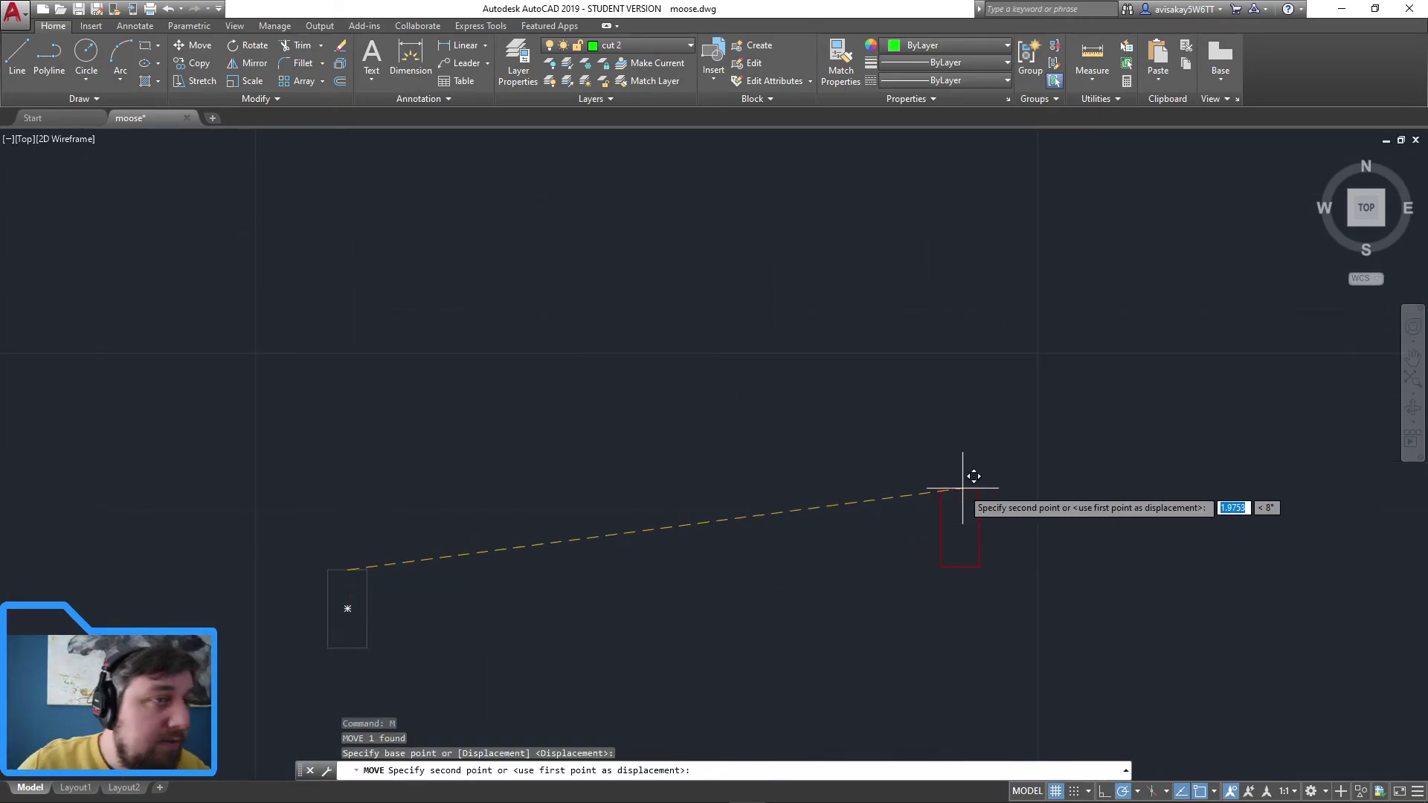
{"action": "scroll", "coordinate": [517, 384], "scroll_direction": "down", "scroll_amount": 4}
{"action": "middle_click_drag", "start_coordinate": [1095, 551], "coordinate": [843, 487]}
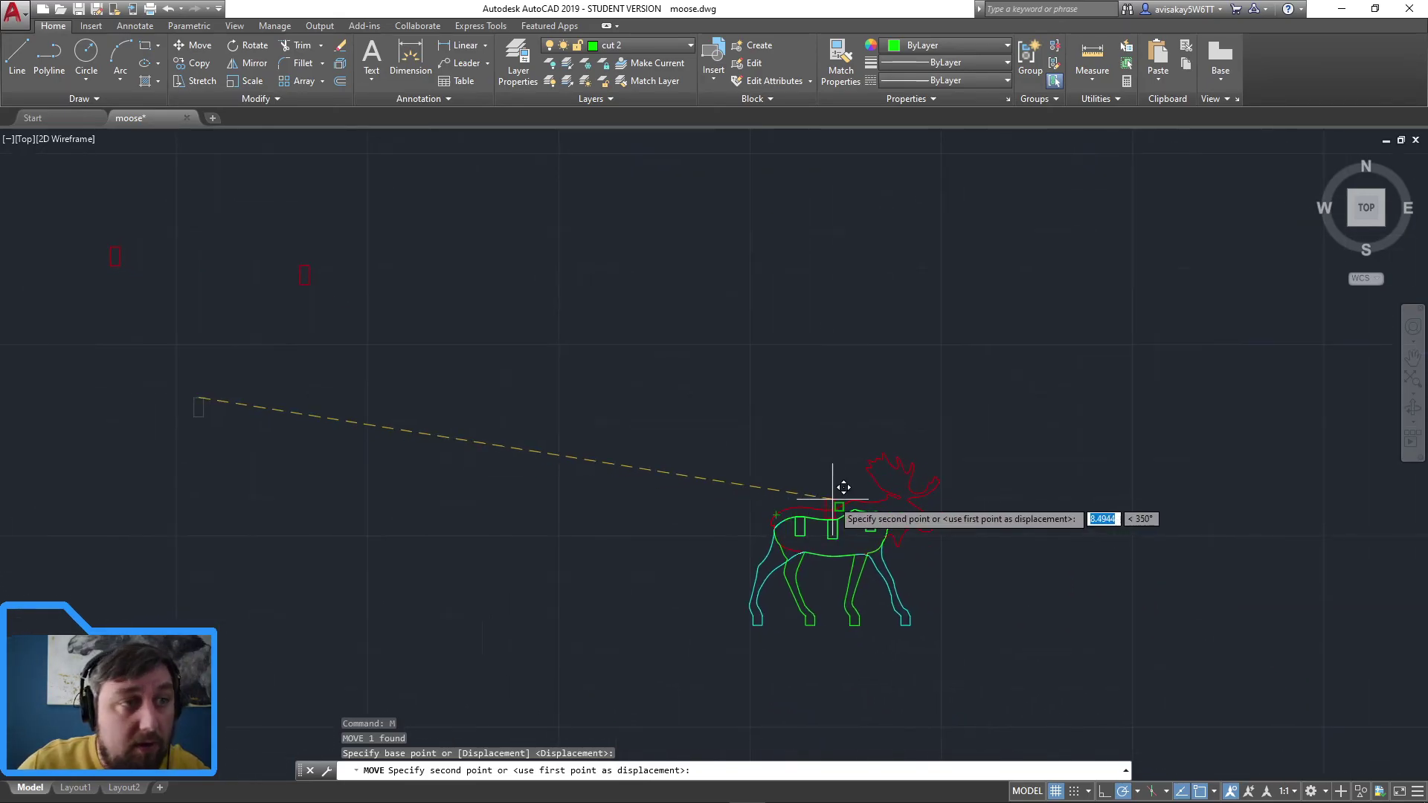
{"action": "scroll", "coordinate": [844, 487], "scroll_direction": "up", "scroll_amount": 7}
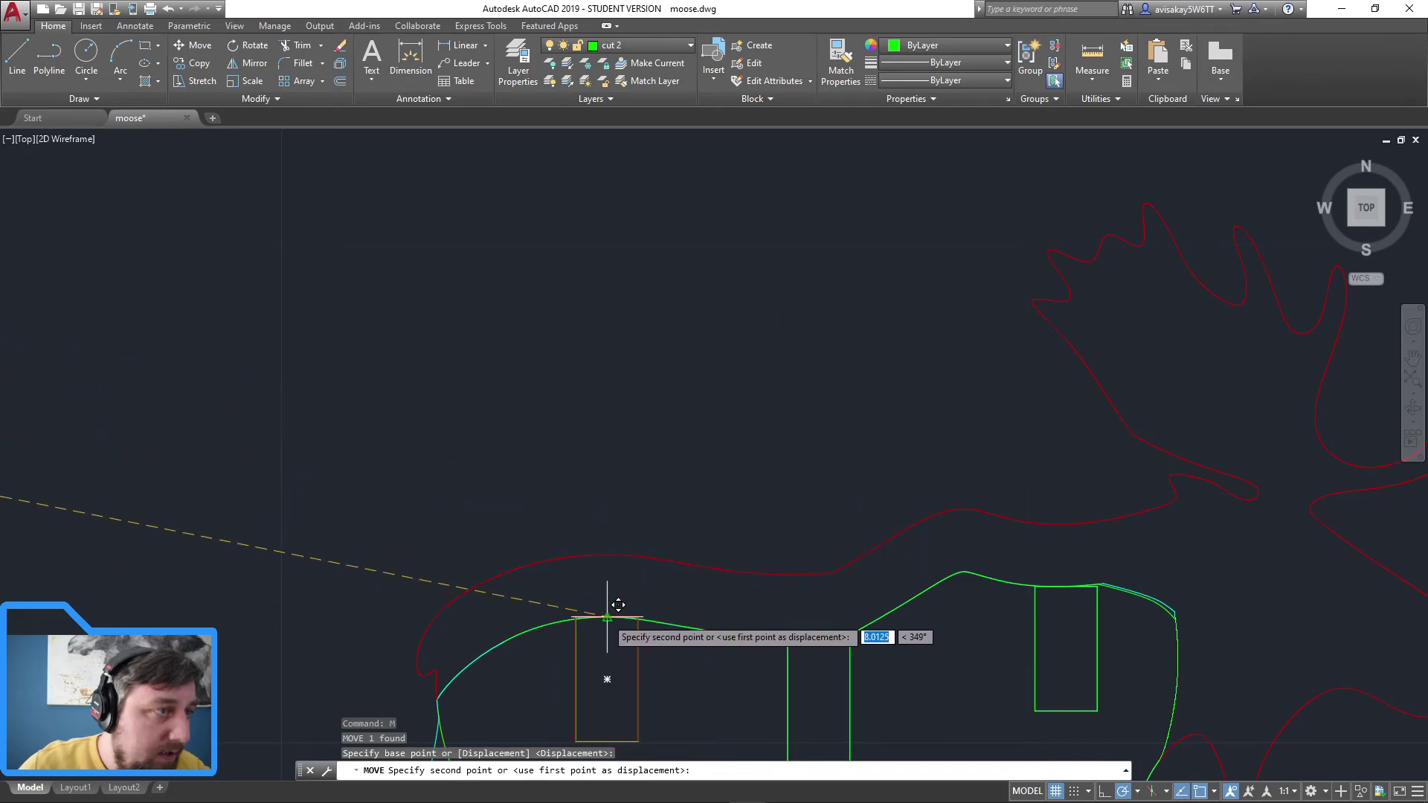
{"action": "left_click", "coordinate": [612, 554]}
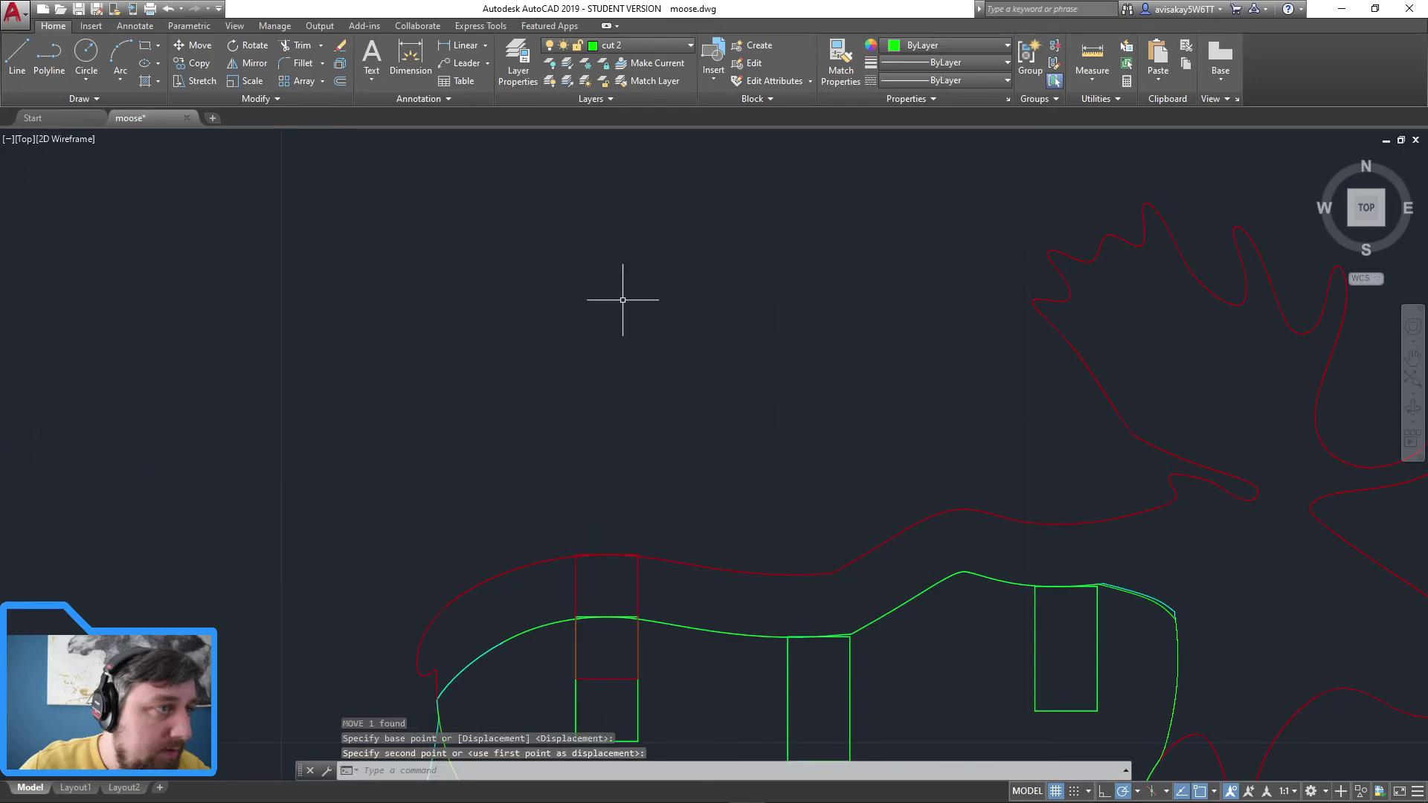
{"action": "scroll", "coordinate": [299, 423], "scroll_direction": "down", "scroll_amount": 3}
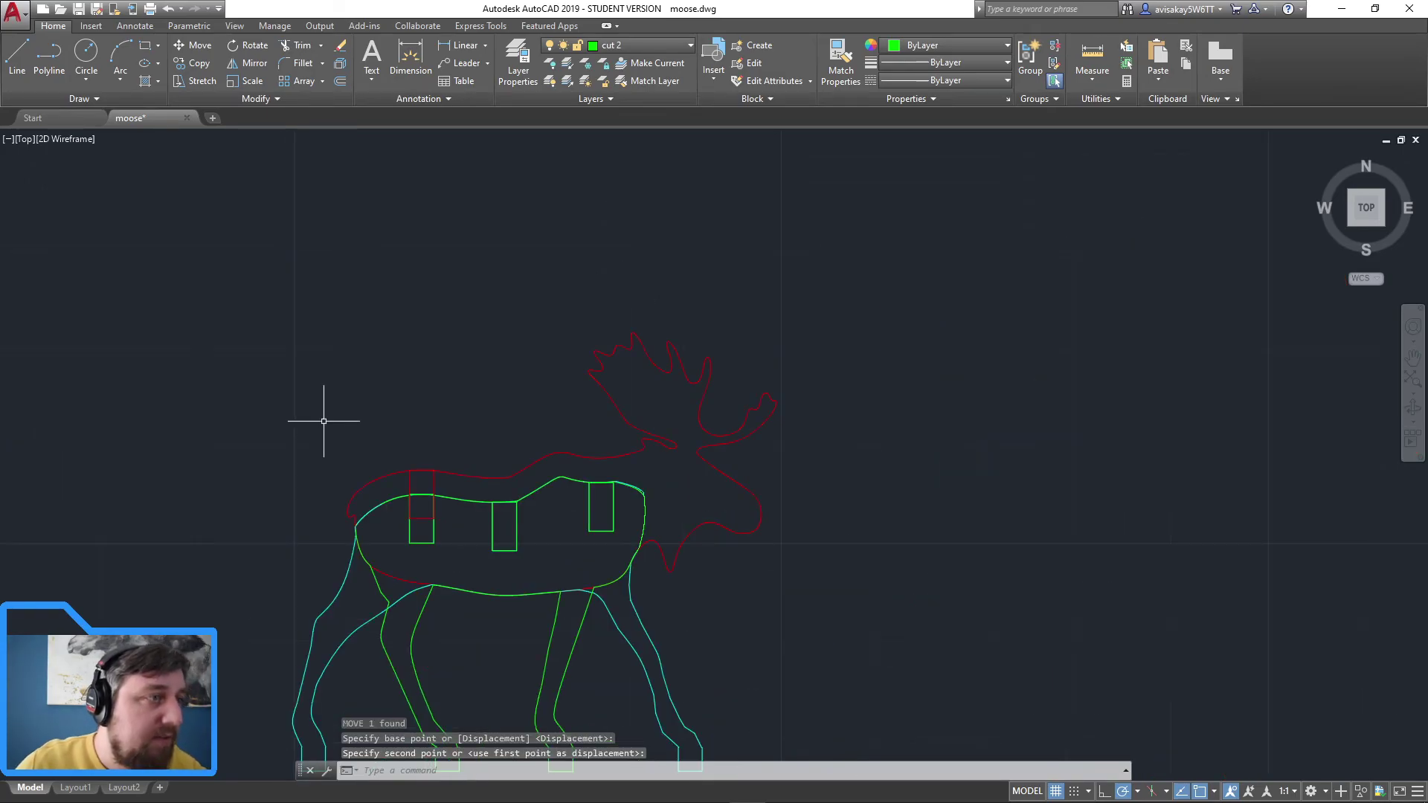
Step: Move the next red slot rectangle by its top over the middle green slot
{"action": "mouse_move", "coordinate": [319, 409]}
{"action": "middle_mouse_down"}
{"action": "mouse_move", "coordinate": [370, 389]}
{"action": "mouse_move", "coordinate": [455, 459]}
{"action": "middle_mouse_up"}
{"action": "scroll", "coordinate": [299, 410], "scroll_direction": "down", "scroll_amount": 5}
{"action": "middle_click_drag", "start_coordinate": [299, 410], "coordinate": [466, 488]}
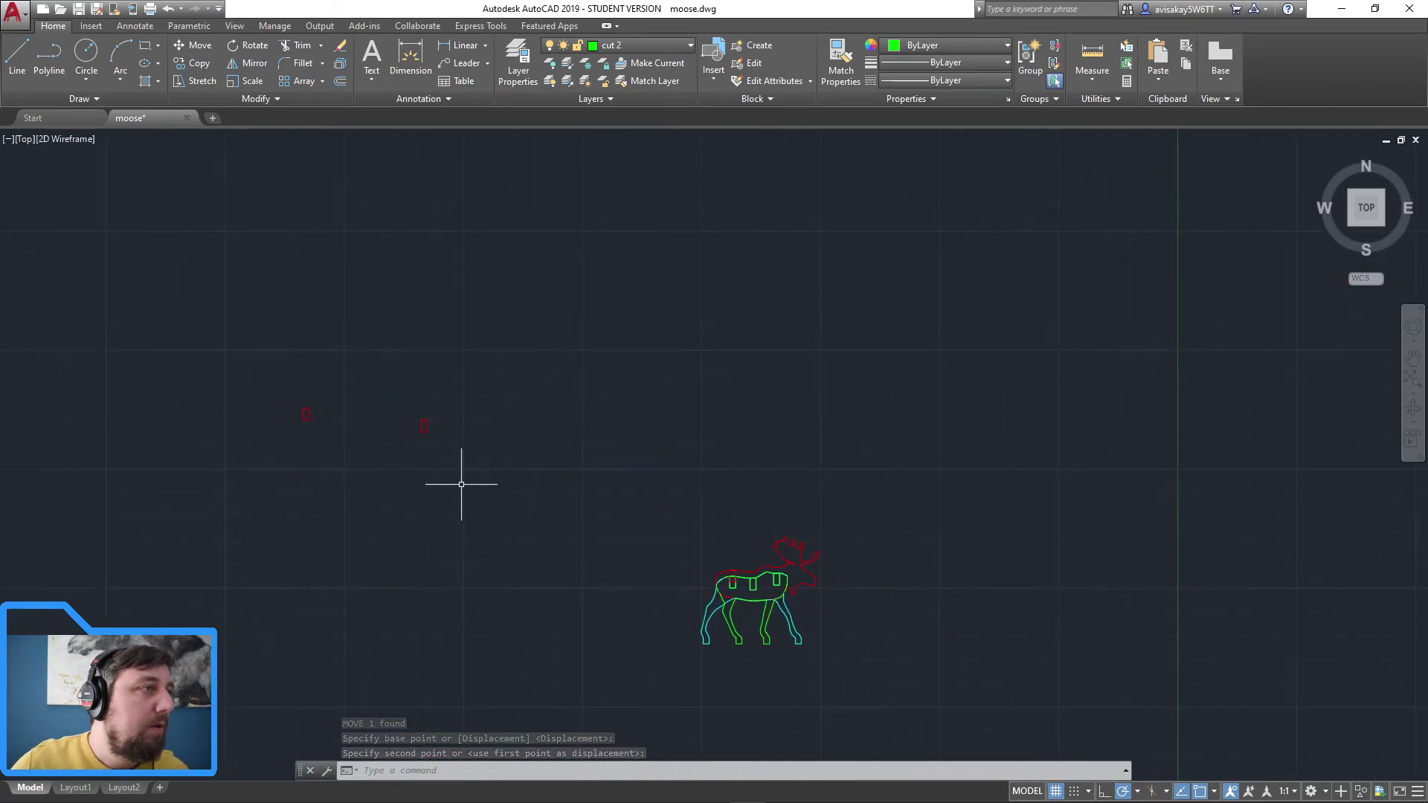
{"action": "left_click", "coordinate": [448, 455]}
{"action": "left_click", "coordinate": [409, 386]}
{"action": "type", "text": "M"}
{"action": "key", "text": "Return"}
{"action": "scroll", "coordinate": [408, 394], "scroll_direction": "up", "scroll_amount": 7}
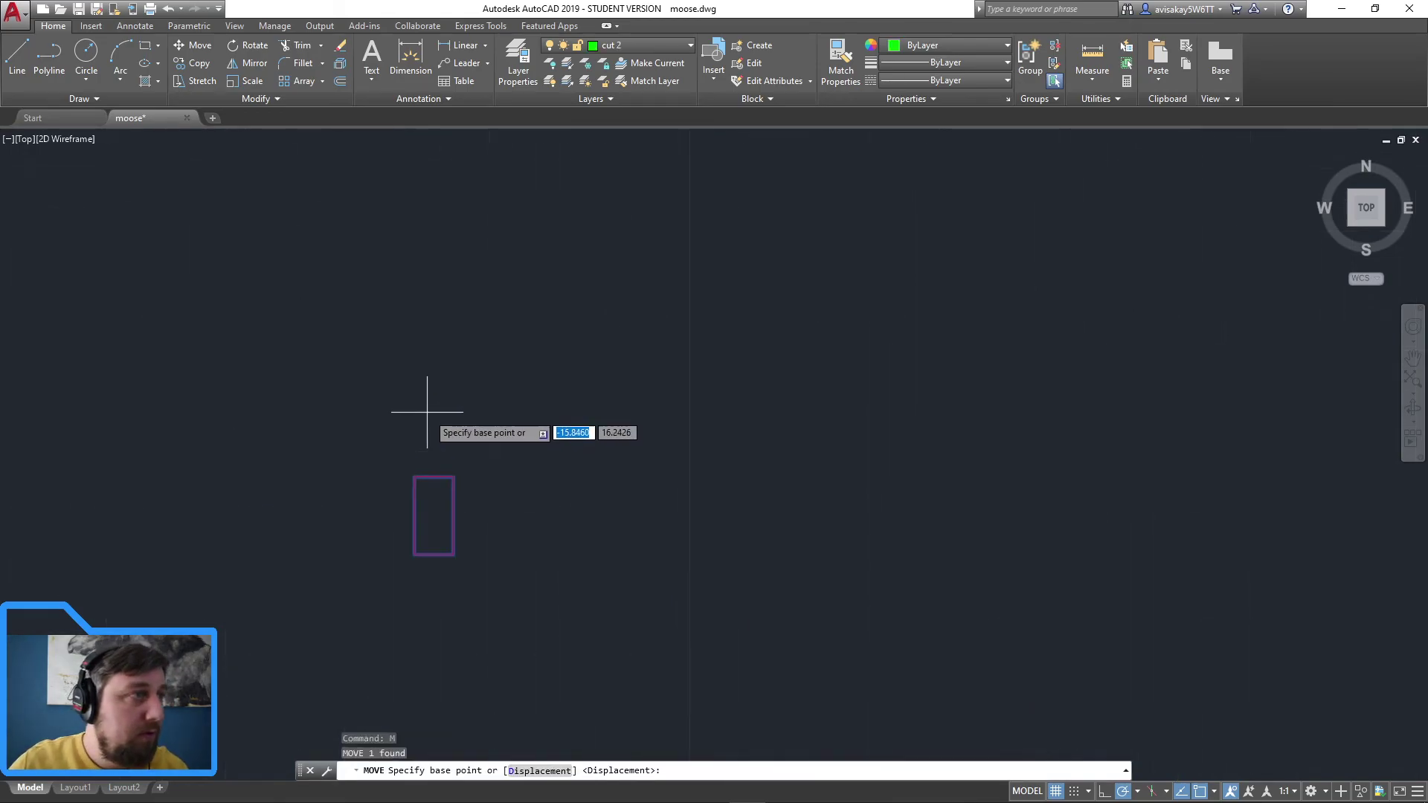
{"action": "left_click", "coordinate": [434, 477]}
{"action": "scroll", "coordinate": [979, 503], "scroll_direction": "down", "scroll_amount": 8}
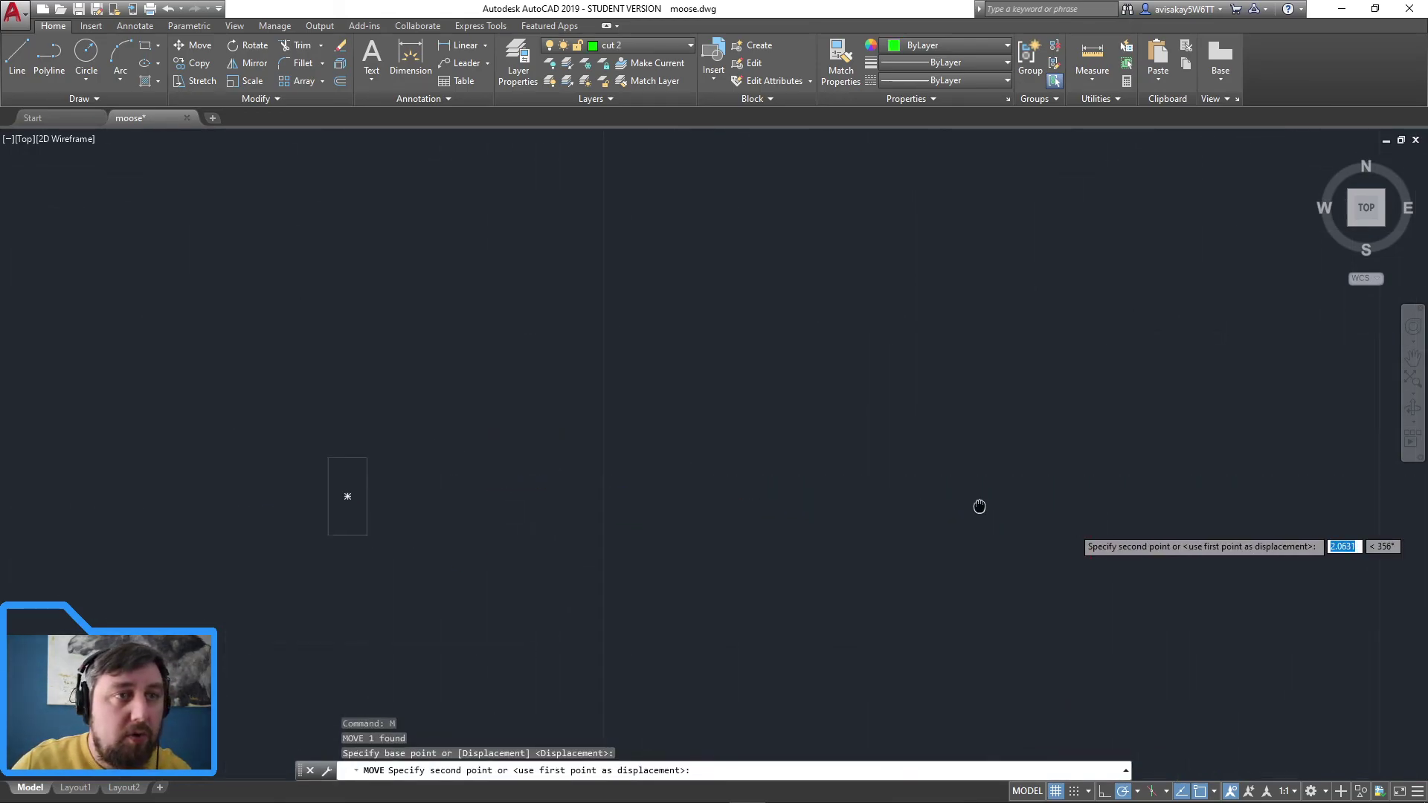
{"action": "middle_click_drag", "start_coordinate": [1138, 596], "coordinate": [891, 545]}
{"action": "scroll", "coordinate": [891, 545], "scroll_direction": "up", "scroll_amount": 5}
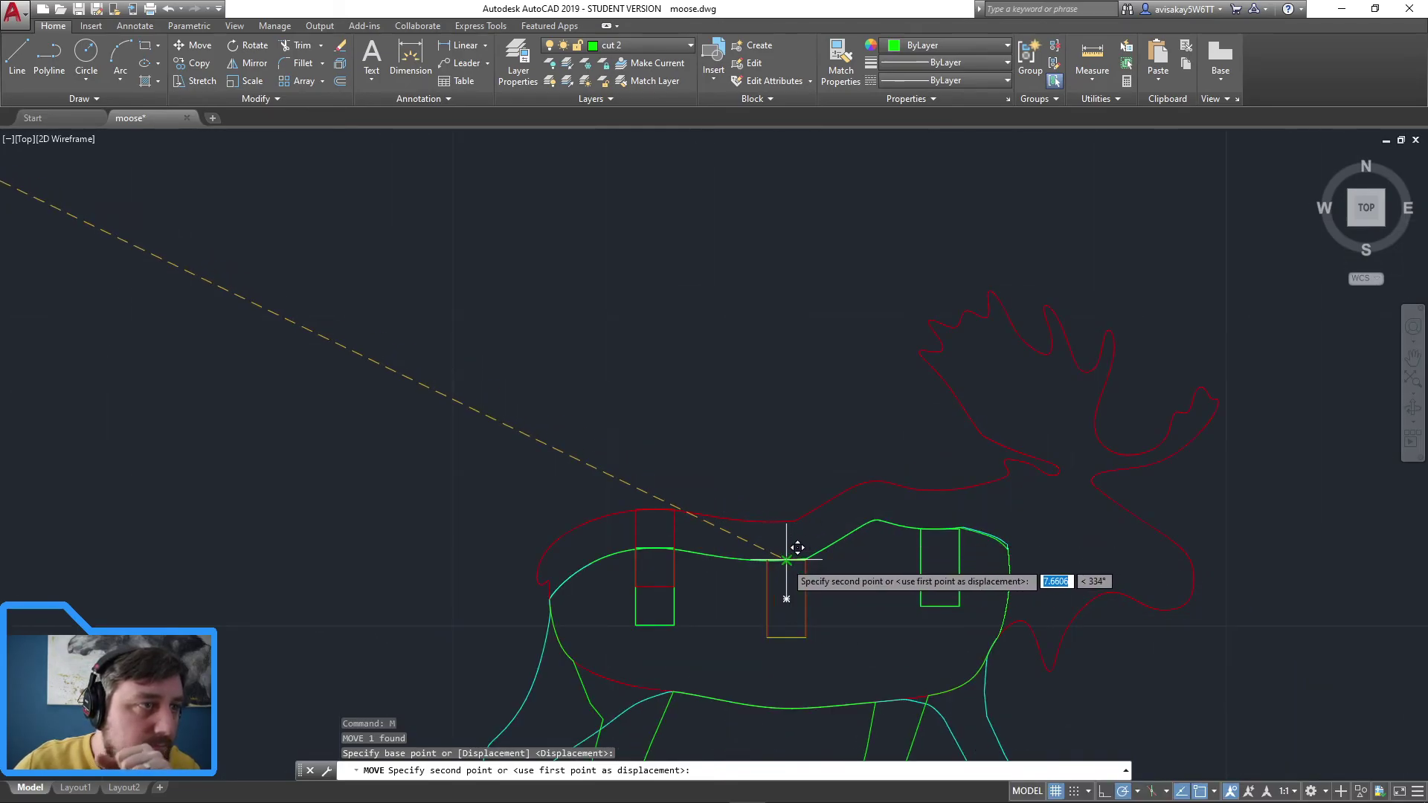
{"action": "left_click", "coordinate": [786, 520]}
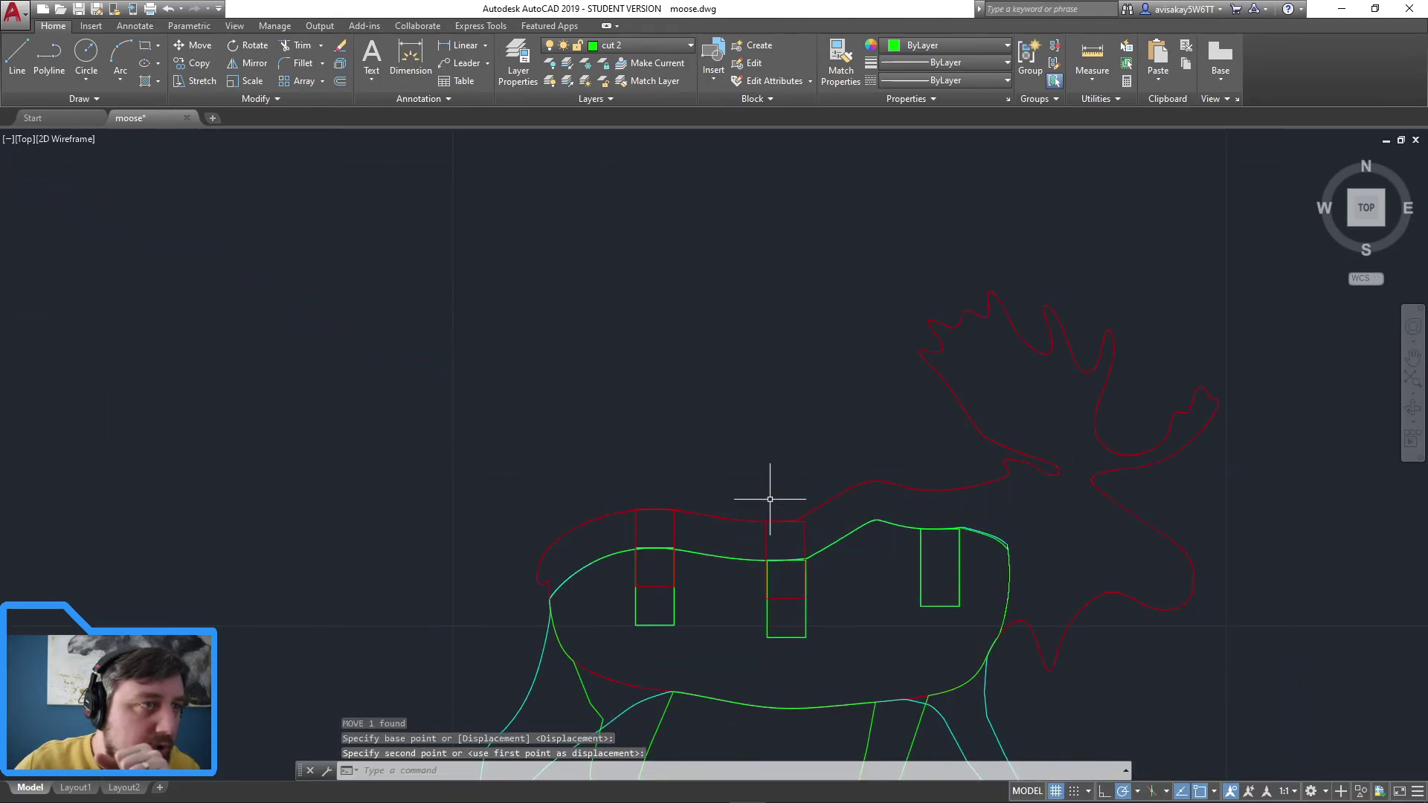
{"action": "scroll", "coordinate": [769, 499], "scroll_direction": "down", "scroll_amount": 5}
Step: Start moving the last red slot rectangle, using its top as the base point
{"action": "middle_click_drag", "start_coordinate": [309, 404], "coordinate": [526, 487]}
{"action": "left_click", "coordinate": [452, 446]}
{"action": "left_click", "coordinate": [343, 289]}
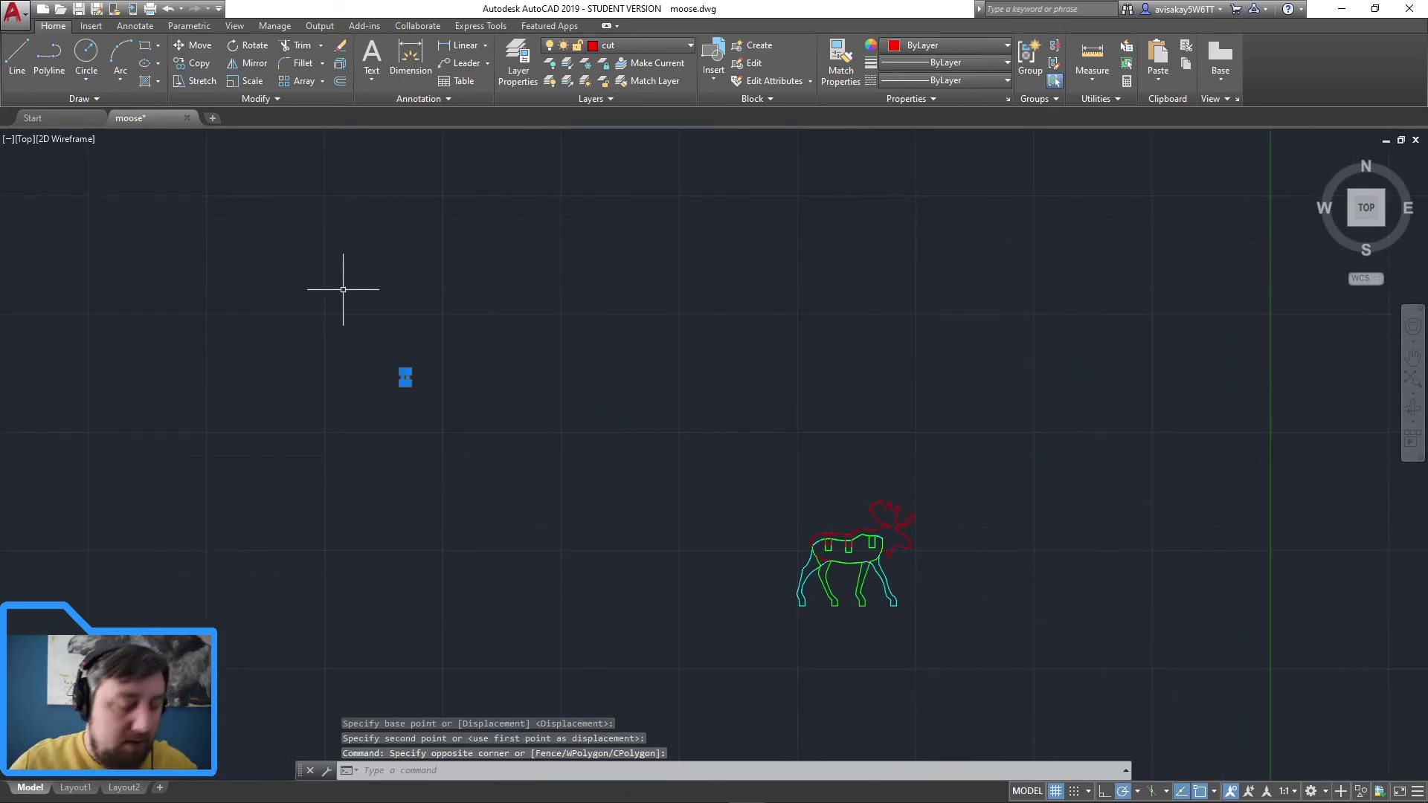
{"action": "type", "text": "M"}
{"action": "key", "text": "Return"}
{"action": "scroll", "coordinate": [385, 349], "scroll_direction": "up", "scroll_amount": 5}
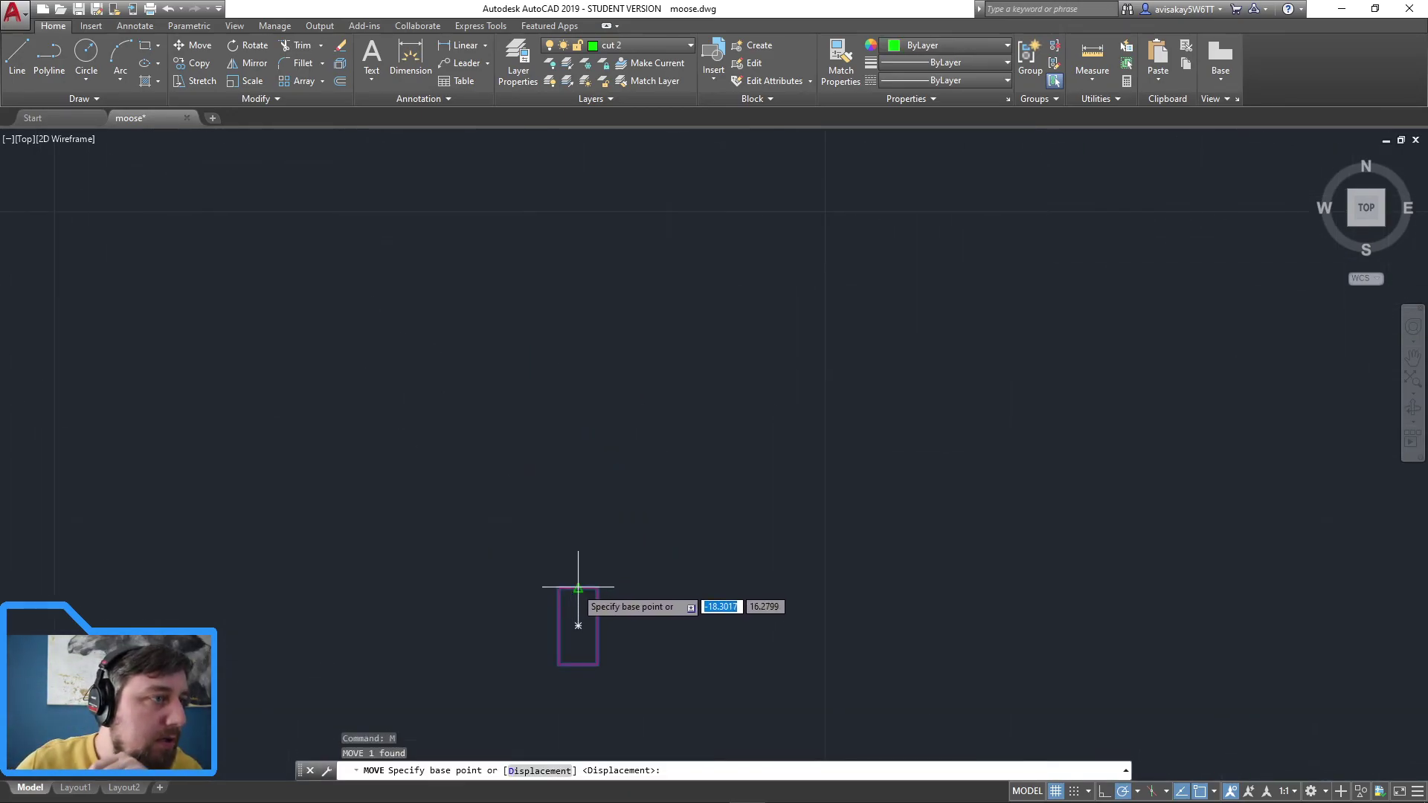
{"action": "left_click", "coordinate": [578, 588]}
{"action": "scroll", "coordinate": [852, 572], "scroll_direction": "down", "scroll_amount": 3}
{"action": "scroll", "coordinate": [966, 541], "scroll_direction": "up", "scroll_amount": 6}
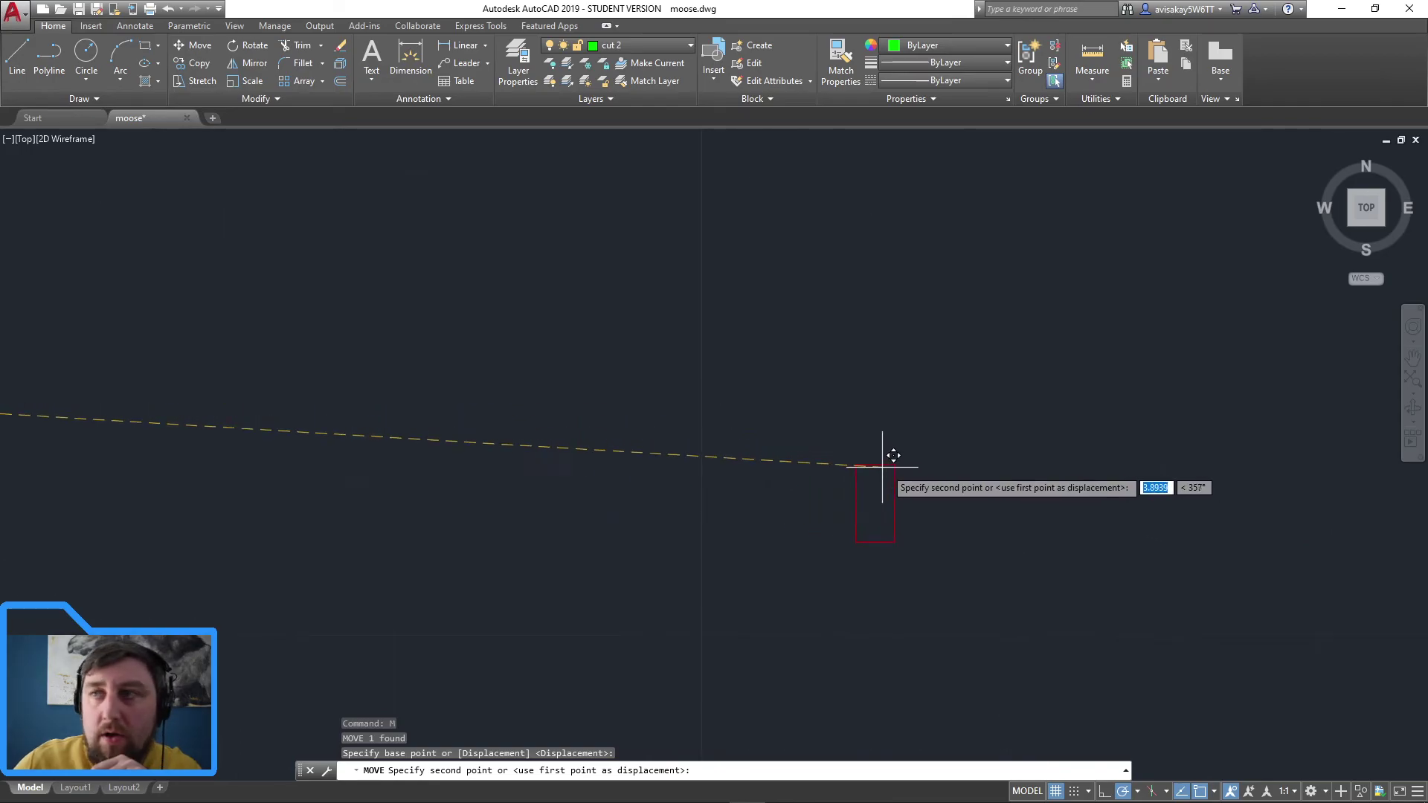
{"action": "scroll", "coordinate": [930, 526], "scroll_direction": "down", "scroll_amount": 3}
{"action": "scroll", "coordinate": [902, 472], "scroll_direction": "up", "scroll_amount": 5}
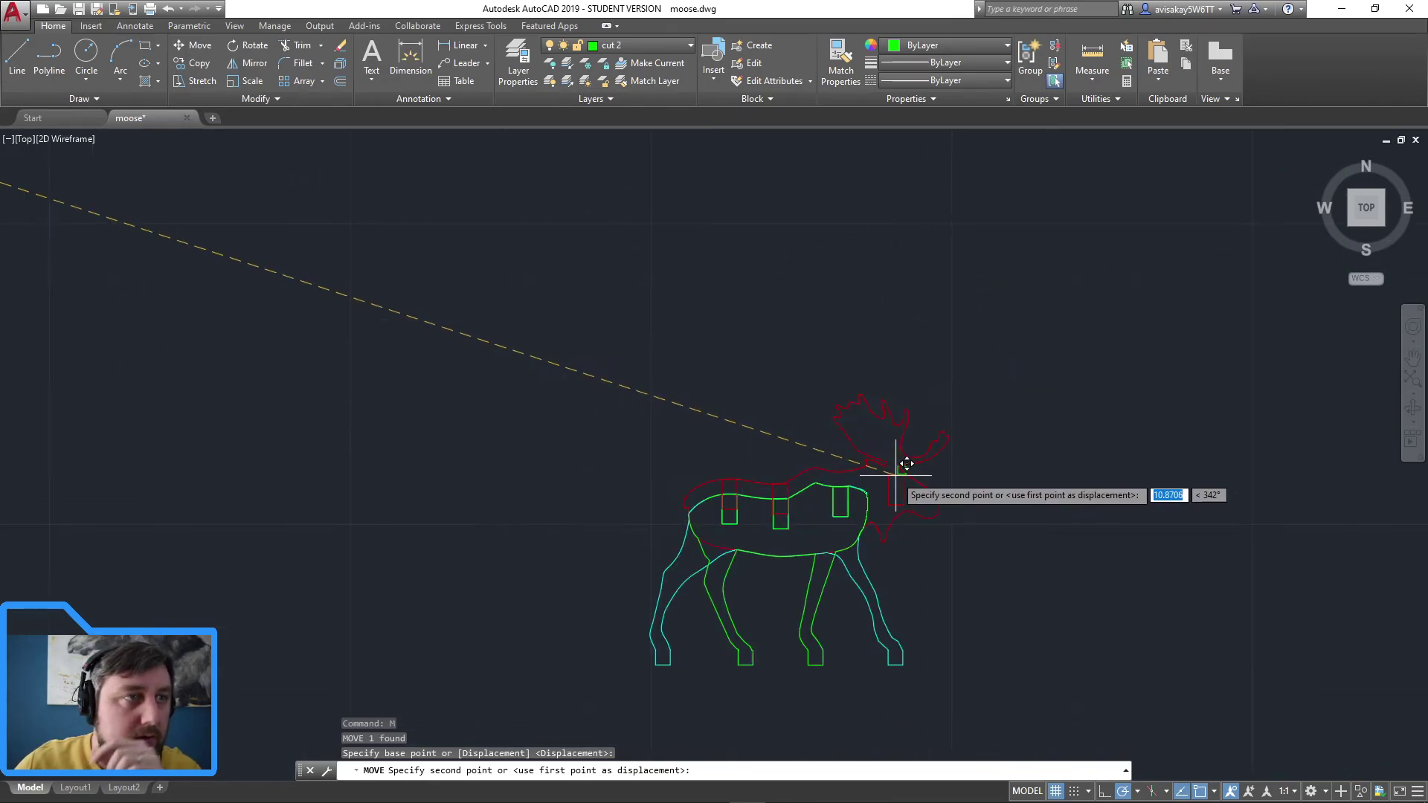
{"action": "scroll", "coordinate": [788, 476], "scroll_direction": "up", "scroll_amount": 6}
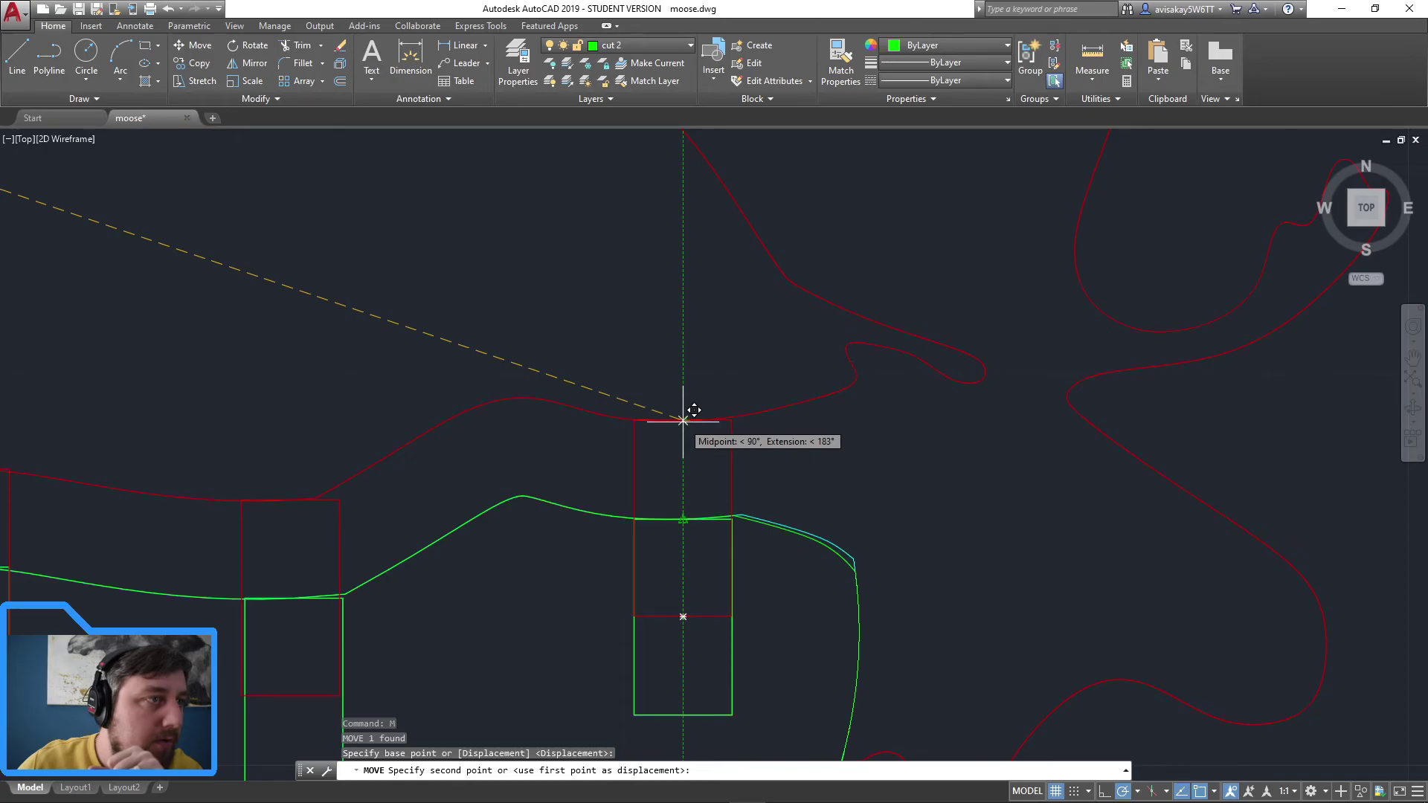
Step: Drop the last red rectangle at the red outline's top midpoint
{"action": "left_click", "coordinate": [683, 421]}
{"action": "scroll", "coordinate": [788, 503], "scroll_direction": "down", "scroll_amount": 8}
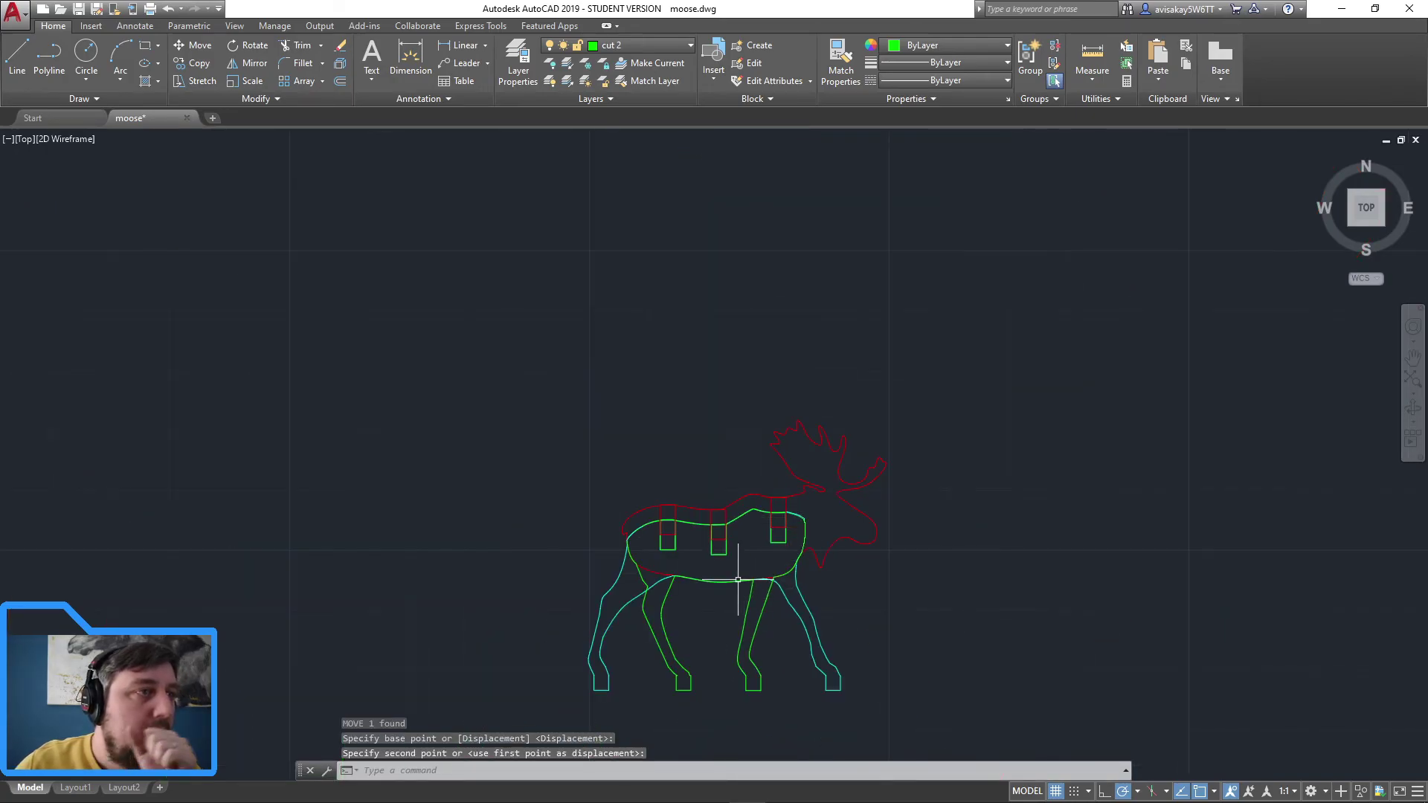
{"action": "scroll", "coordinate": [729, 568], "scroll_direction": "up", "scroll_amount": 4}
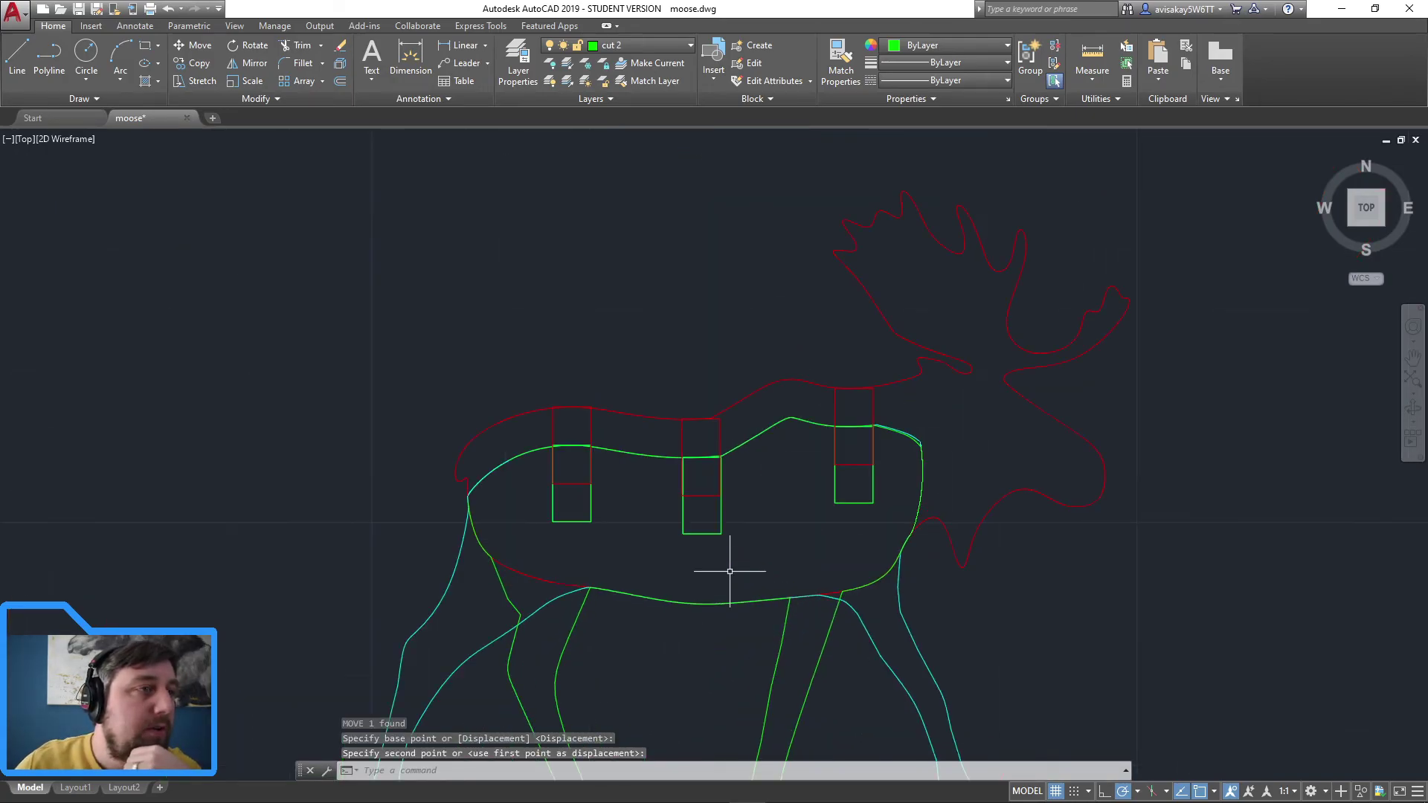
Step: Turn off layers cut 3 and cut, hiding the cyan legs and red outline
{"action": "left_click", "coordinate": [645, 49]}
{"action": "left_click", "coordinate": [551, 117]}
{"action": "left_click", "coordinate": [551, 82]}
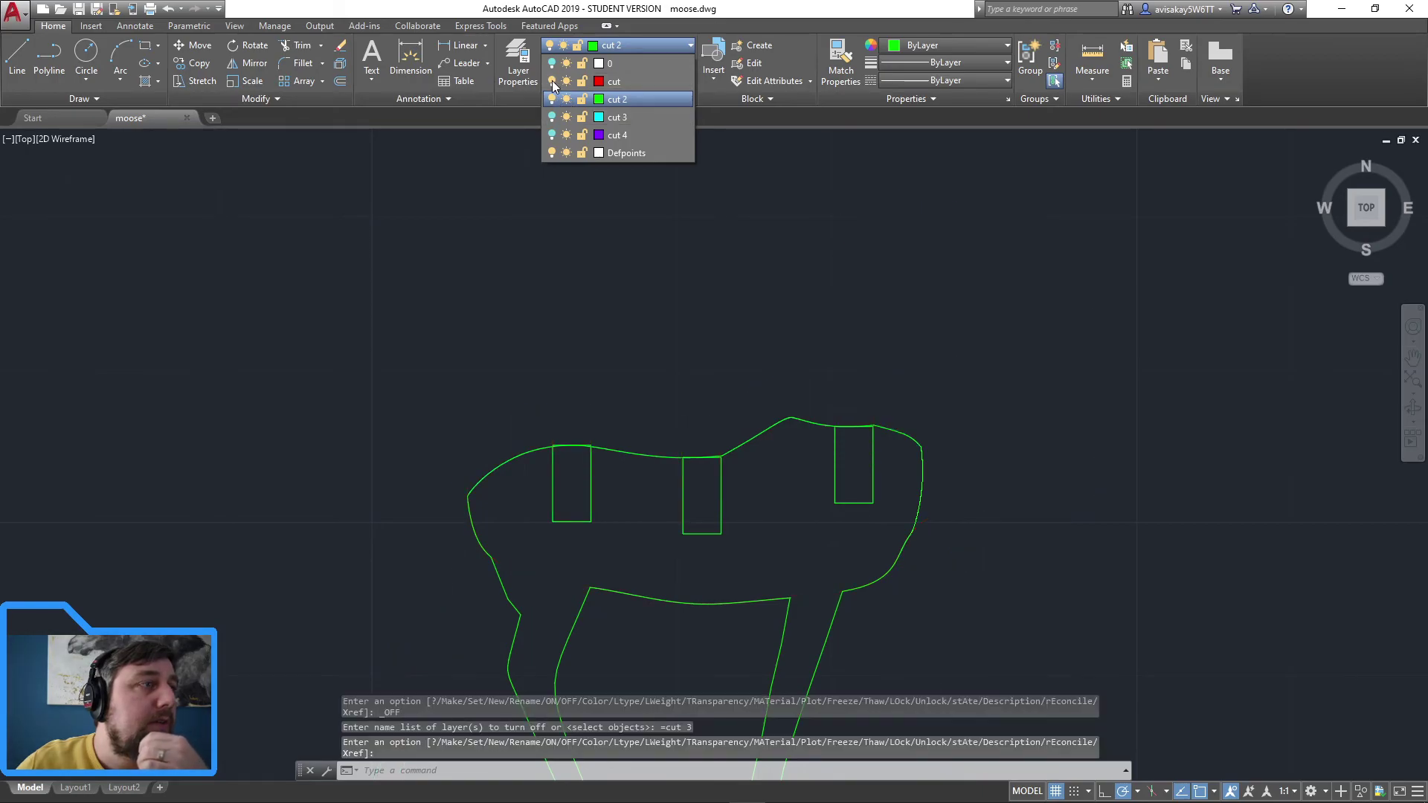
{"action": "scroll", "coordinate": [722, 495], "scroll_direction": "up", "scroll_amount": 5}
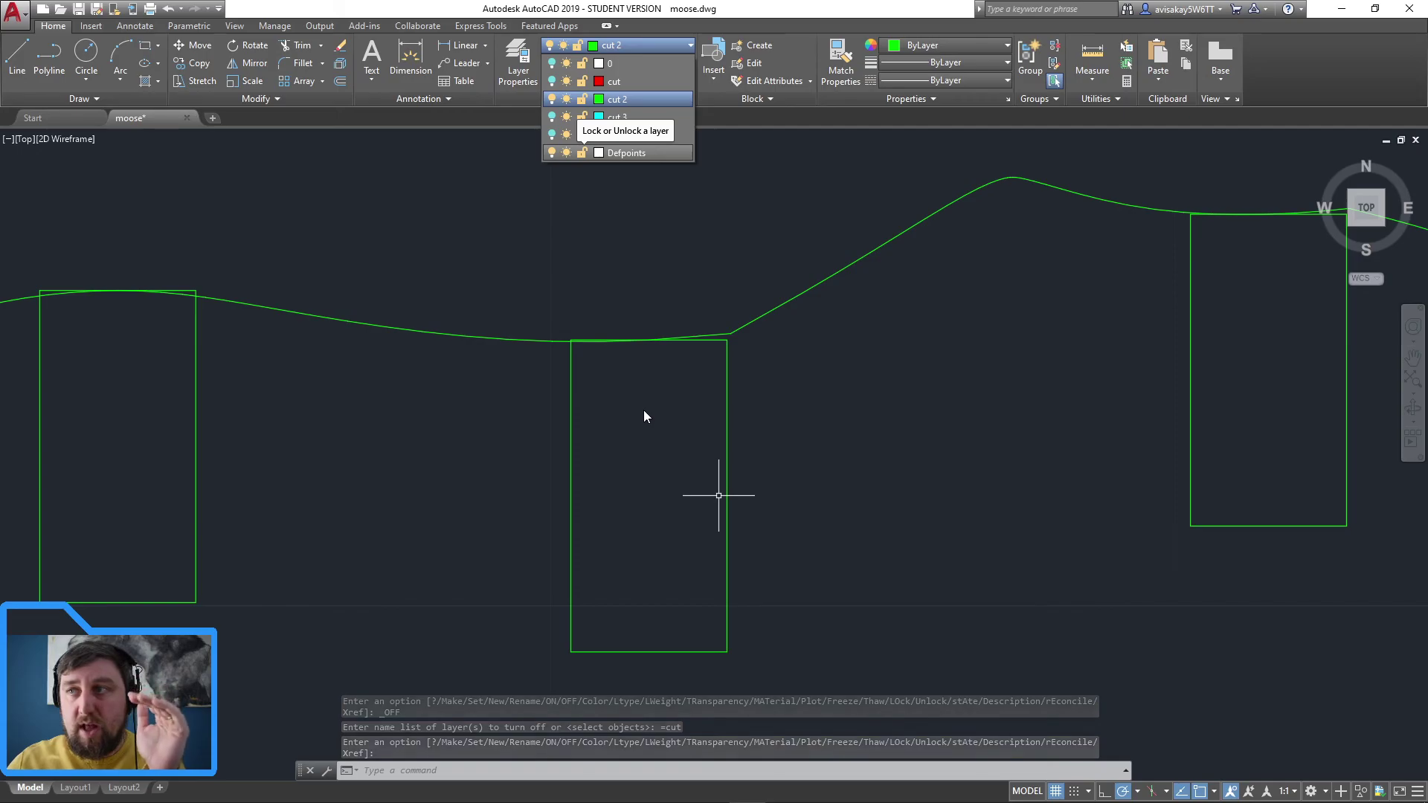
{"action": "left_click", "coordinate": [357, 322]}
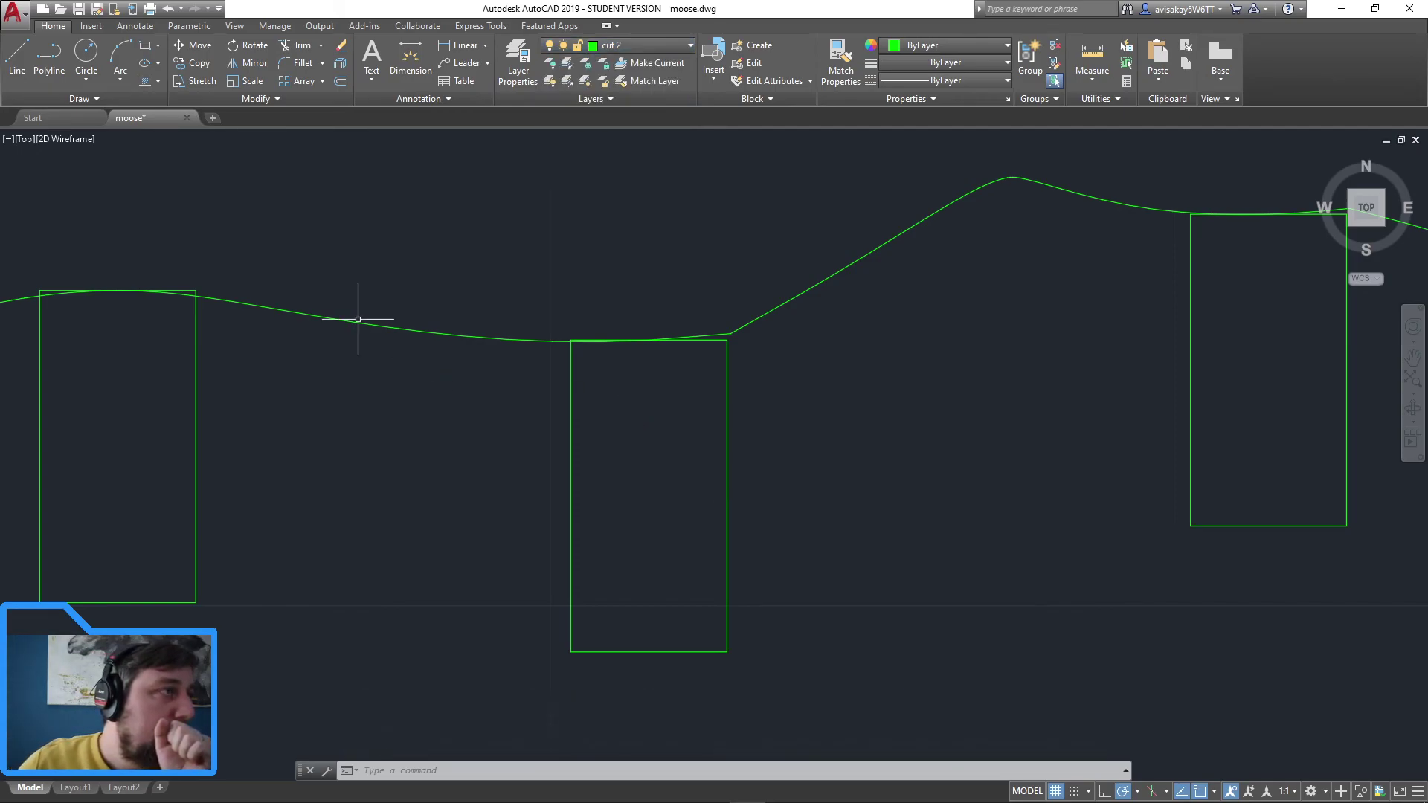
Step: Window-select all three green slot rectangles
{"action": "left_click", "coordinate": [360, 325]}
{"action": "left_click", "coordinate": [348, 321]}
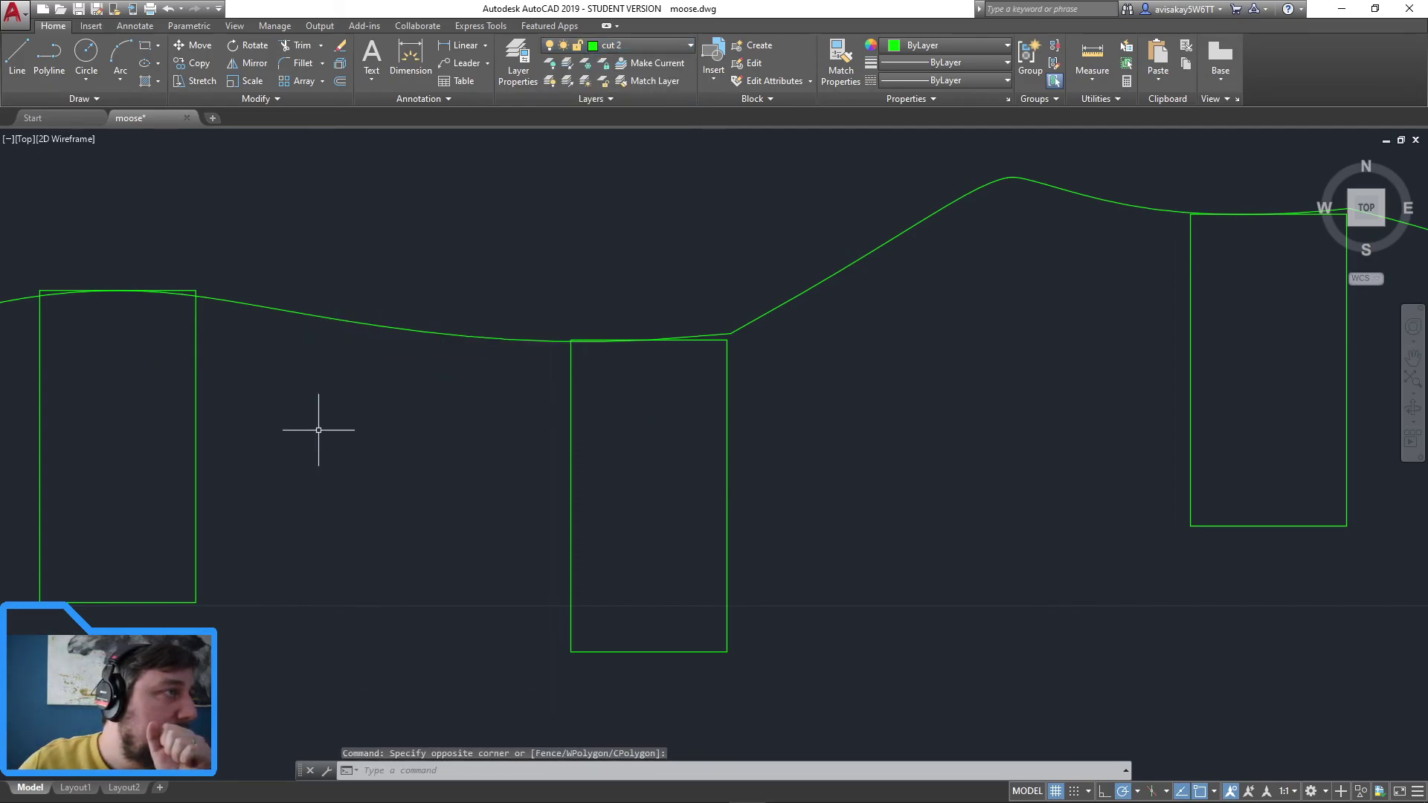
{"action": "left_click", "coordinate": [1249, 462]}
{"action": "left_click", "coordinate": [50, 446]}
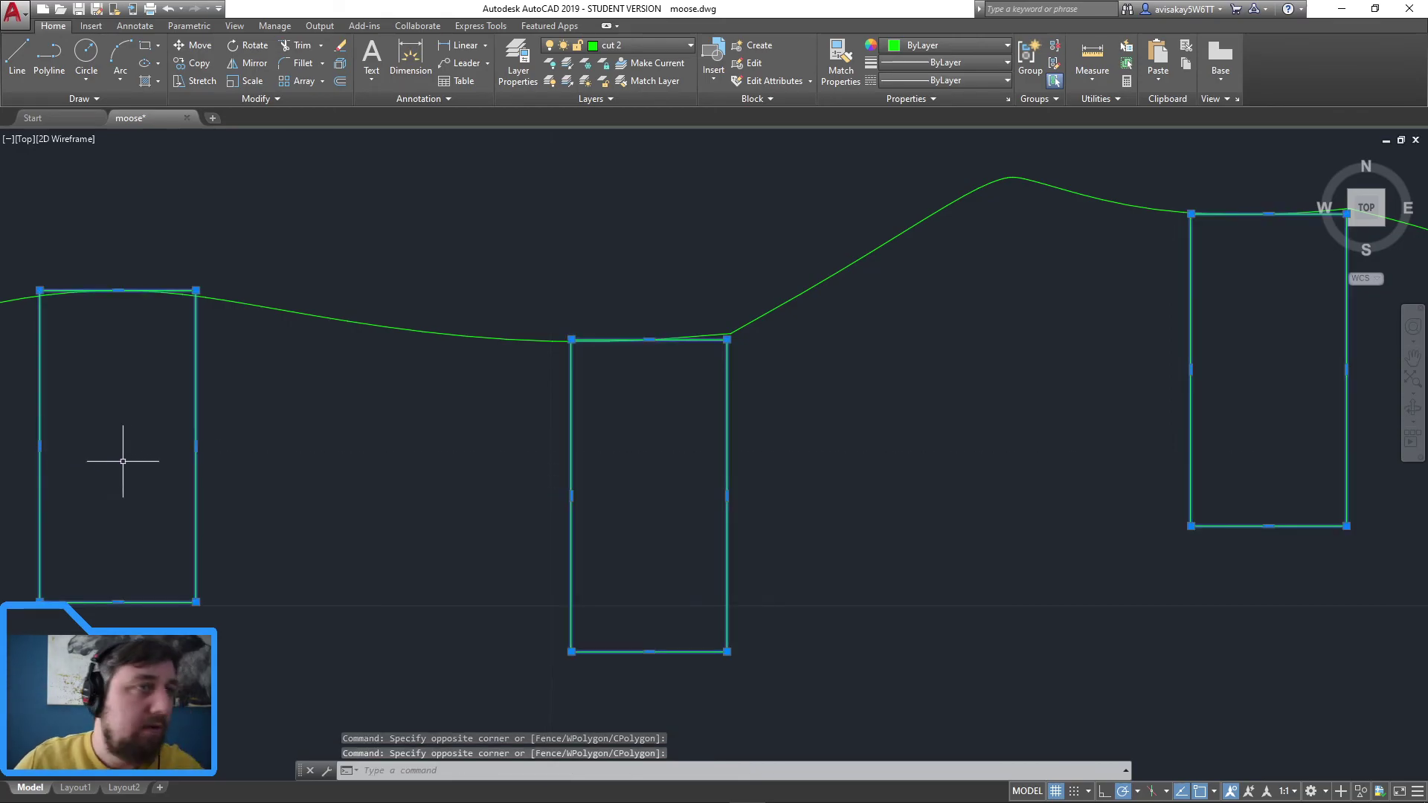
Step: Explode the green rectangles with X, then erase the left slot's top line and a leftover short line
{"action": "type", "text": "X"}
{"action": "key", "text": "Return"}
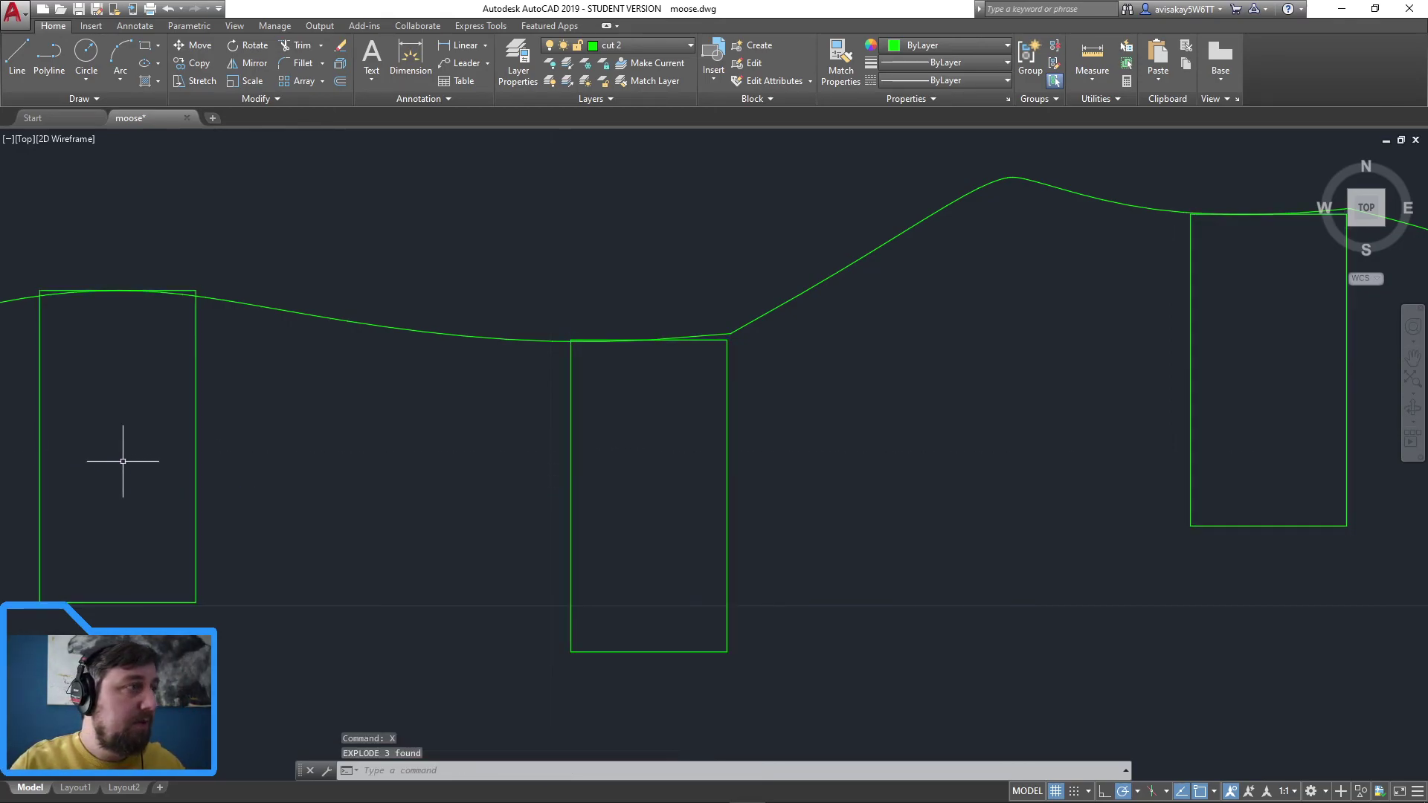
{"action": "left_click", "coordinate": [146, 362]}
{"action": "left_click", "coordinate": [101, 258]}
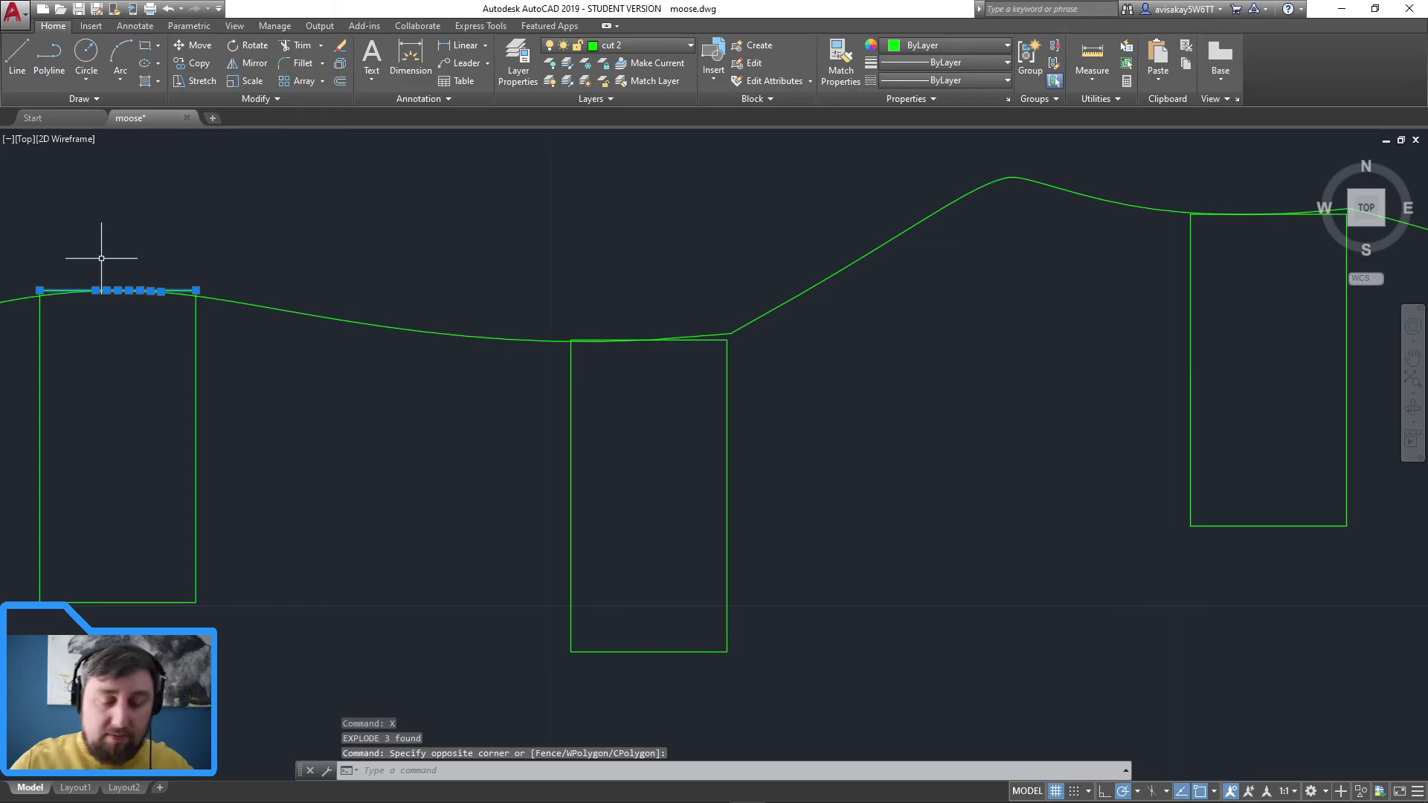
{"action": "key", "text": "Delete"}
{"action": "left_click", "coordinate": [111, 333]}
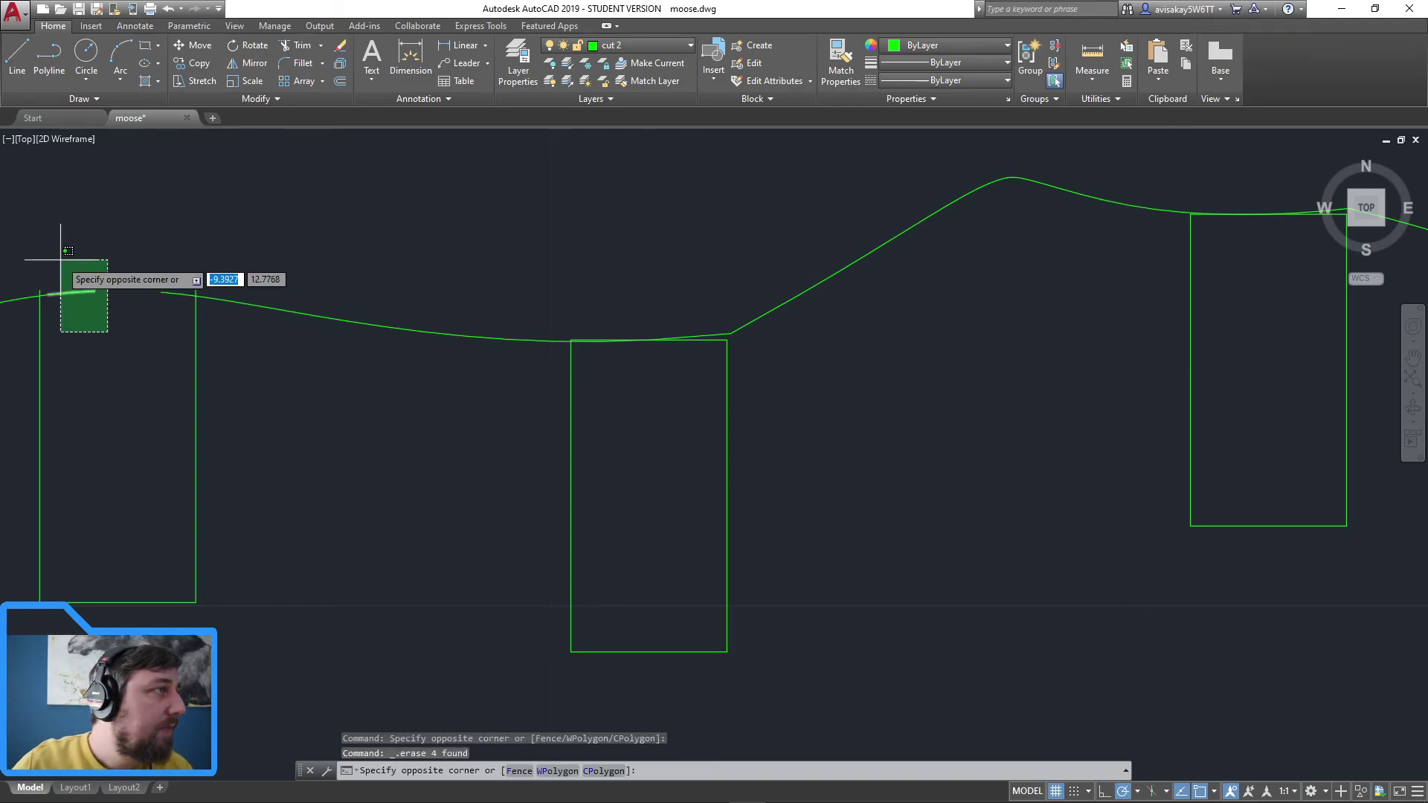
{"action": "left_click", "coordinate": [46, 262]}
{"action": "key", "text": "Delete"}
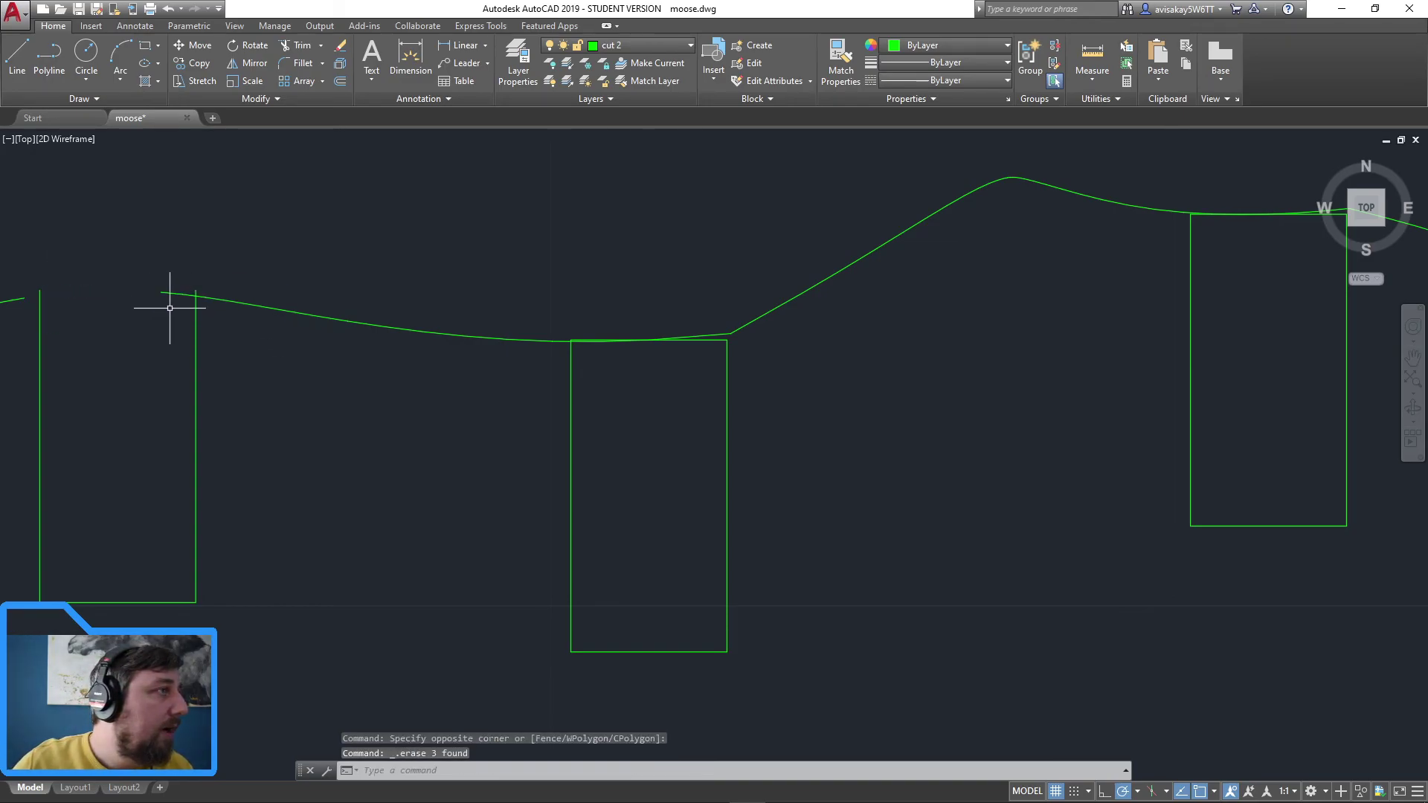
Step: Grip-stretch the body curve pieces onto the left slot's two top corners
{"action": "left_click", "coordinate": [195, 287]}
{"action": "left_click", "coordinate": [183, 296]}
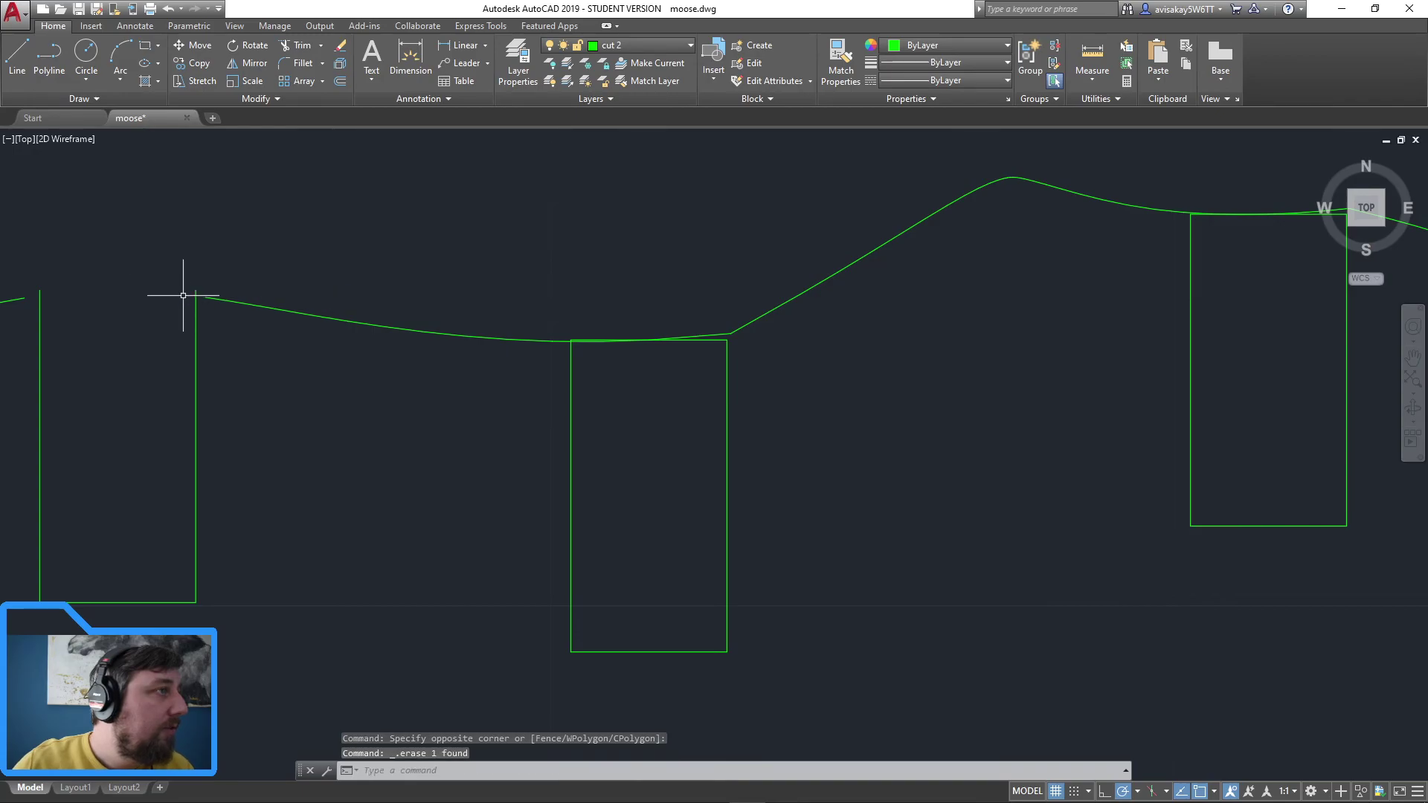
{"action": "left_click", "coordinate": [210, 301]}
{"action": "left_click", "coordinate": [205, 297]}
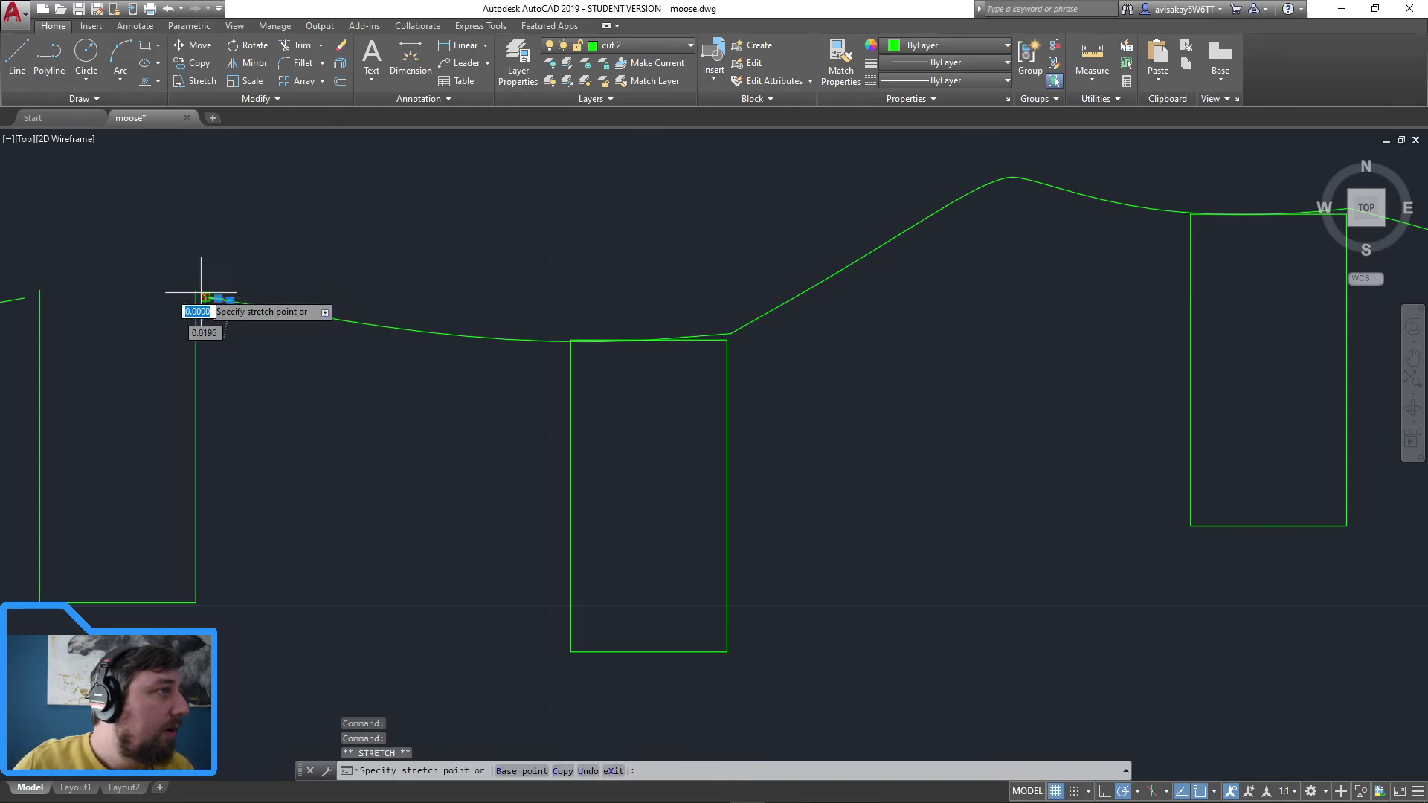
{"action": "left_click", "coordinate": [195, 290]}
{"action": "left_click", "coordinate": [28, 297]}
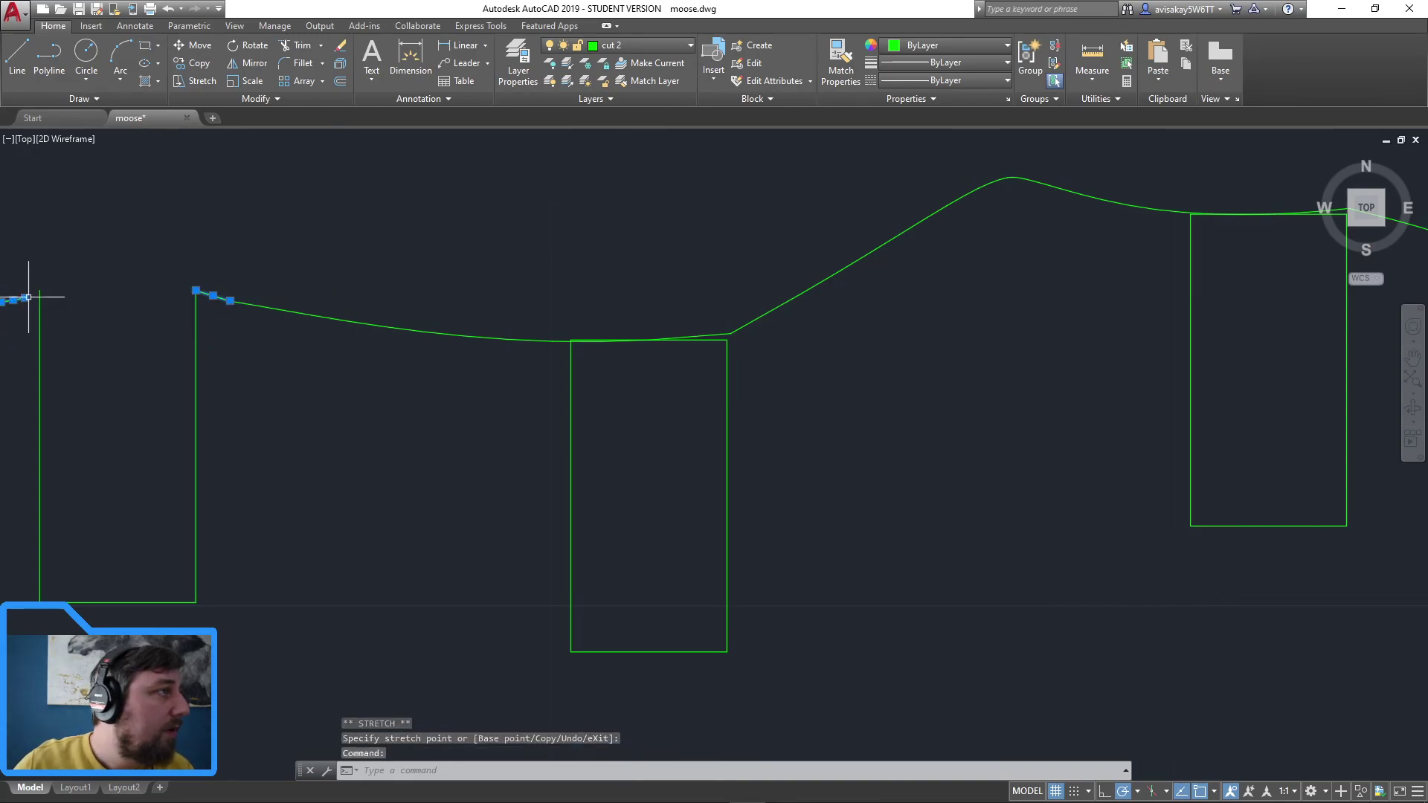
{"action": "left_click", "coordinate": [25, 297]}
{"action": "left_click", "coordinate": [39, 290]}
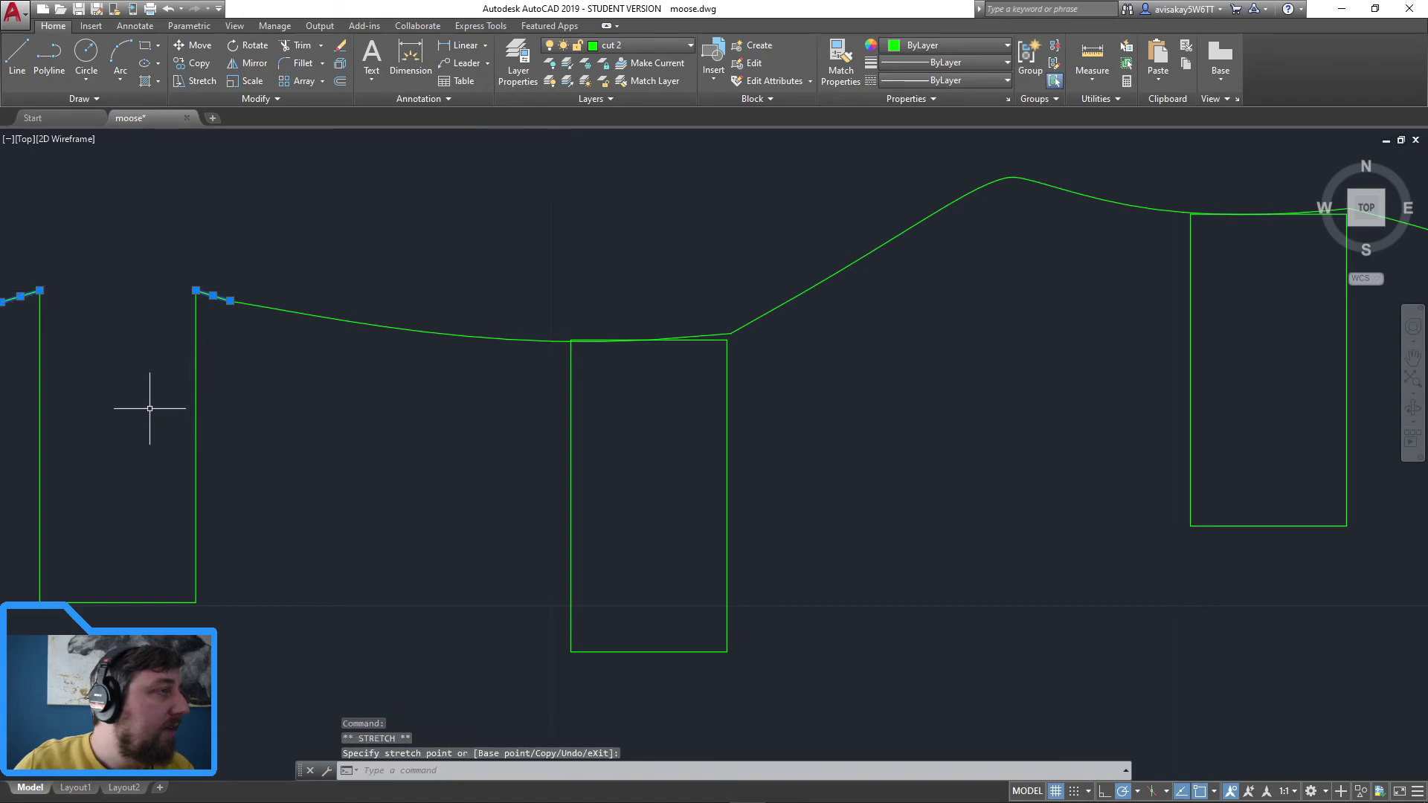
{"action": "key", "text": "Escape"}
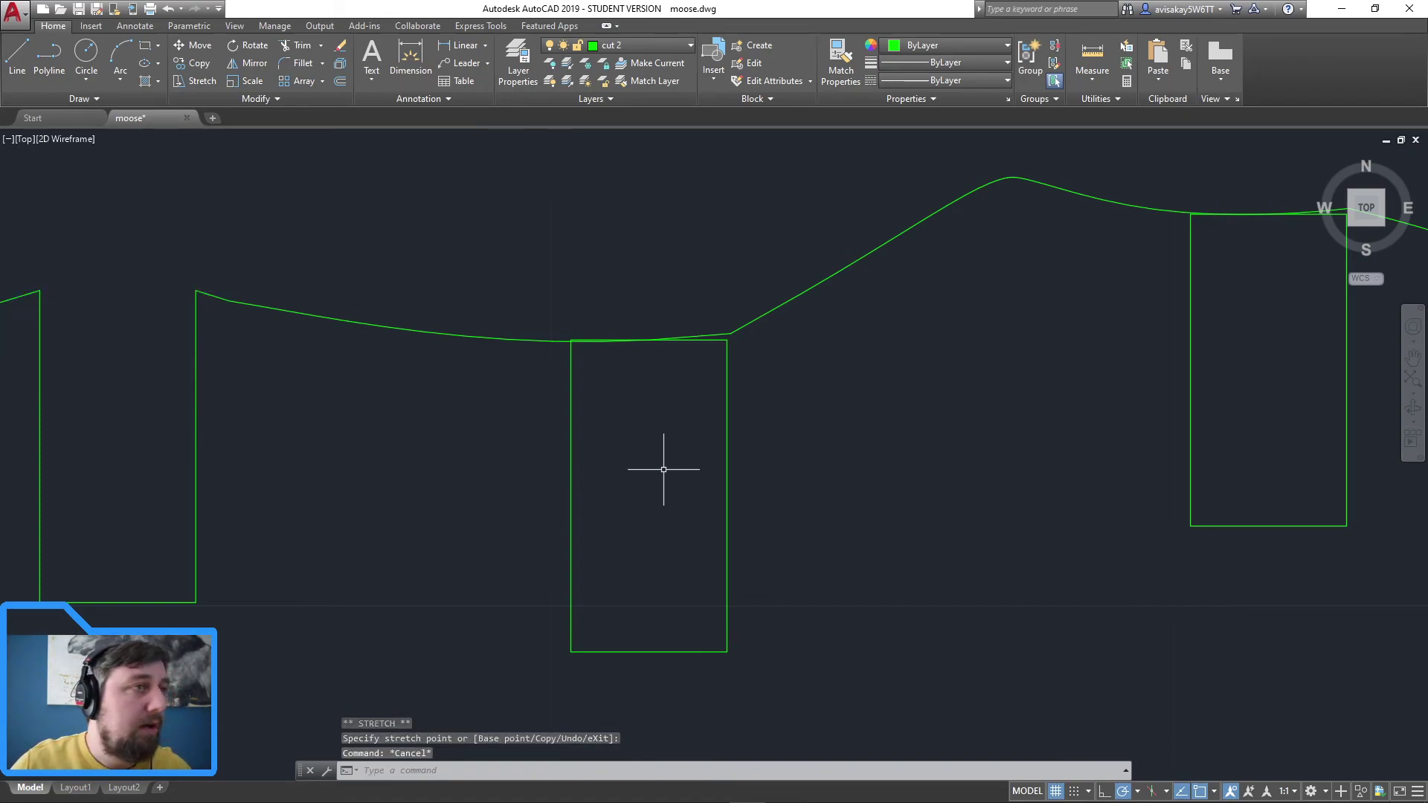
Step: Erase the curve segments across the middle slot's top
{"action": "left_click", "coordinate": [679, 405]}
{"action": "left_click", "coordinate": [613, 261]}
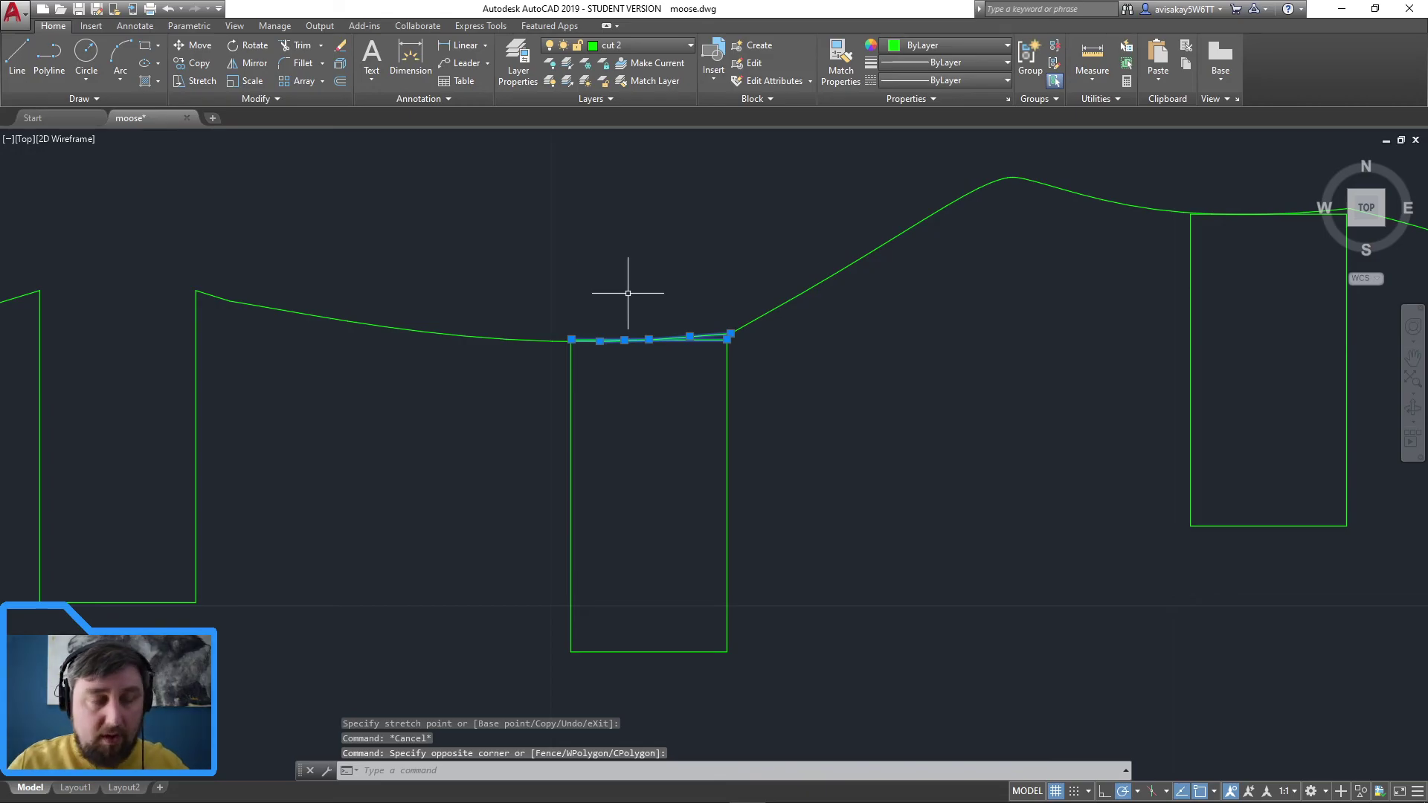
{"action": "key", "text": "Delete"}
{"action": "left_click", "coordinate": [638, 376]}
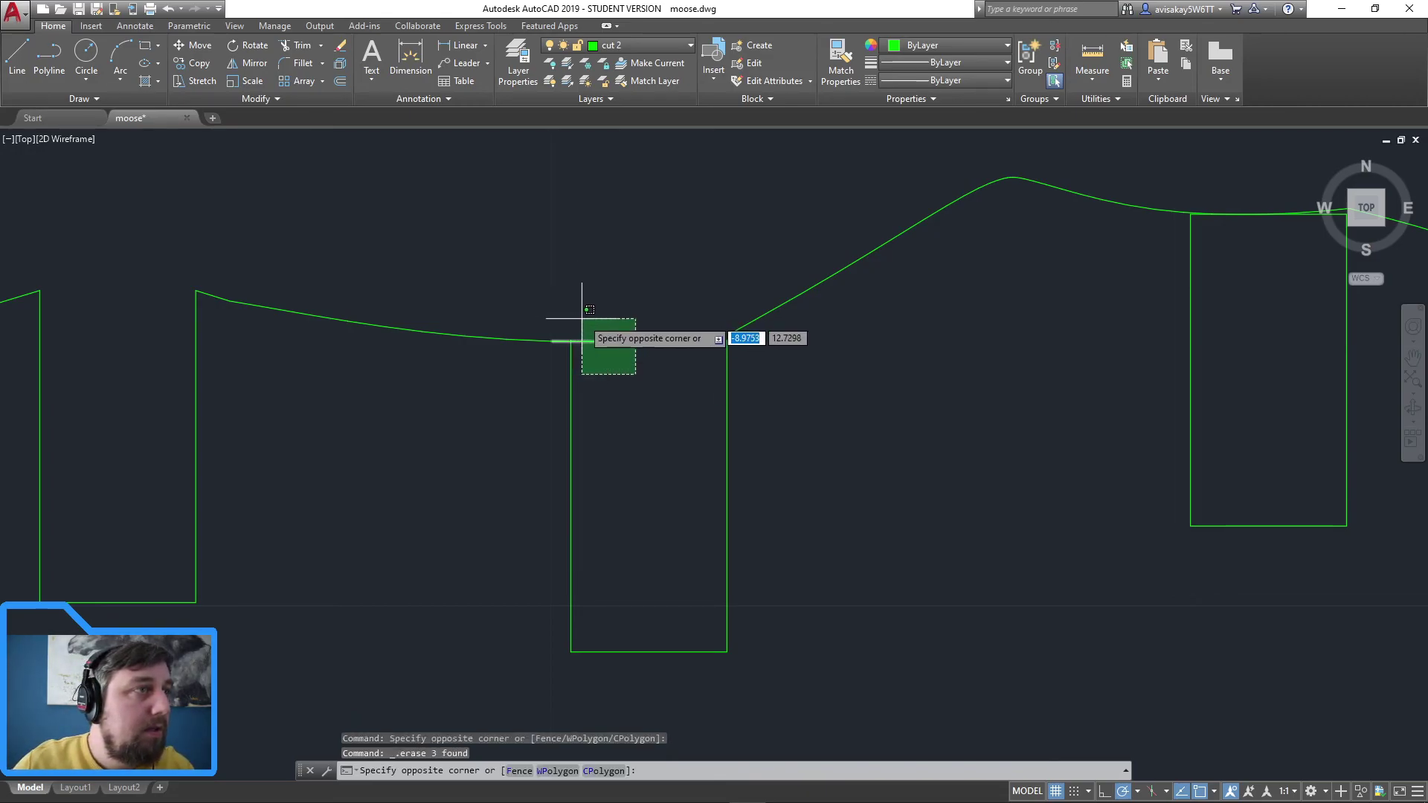
{"action": "left_click", "coordinate": [571, 341]}
Step: Stretch the short line end to the middle slot's left corner and grip the sloped segment beside it
{"action": "left_click", "coordinate": [540, 341]}
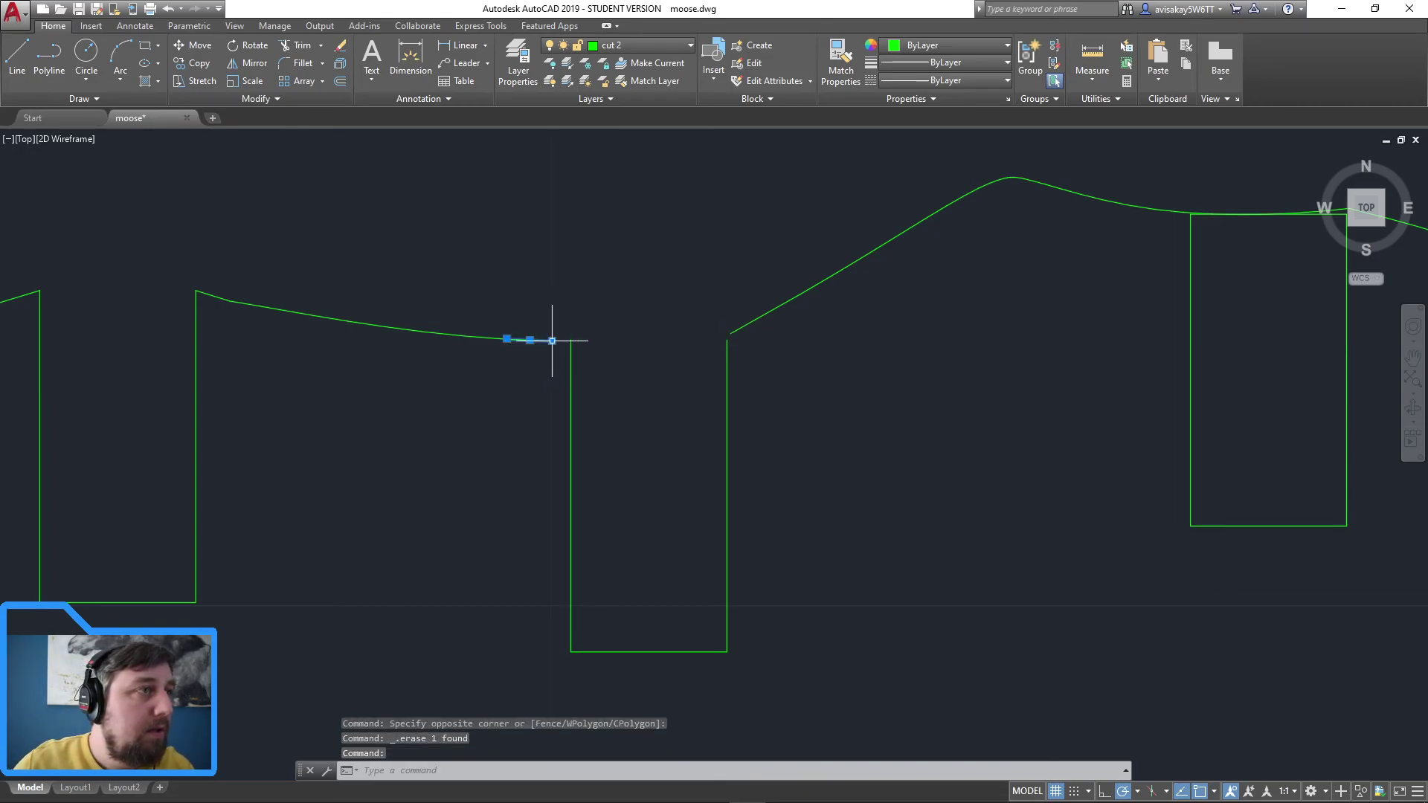
{"action": "left_click", "coordinate": [552, 341]}
{"action": "left_click", "coordinate": [766, 313]}
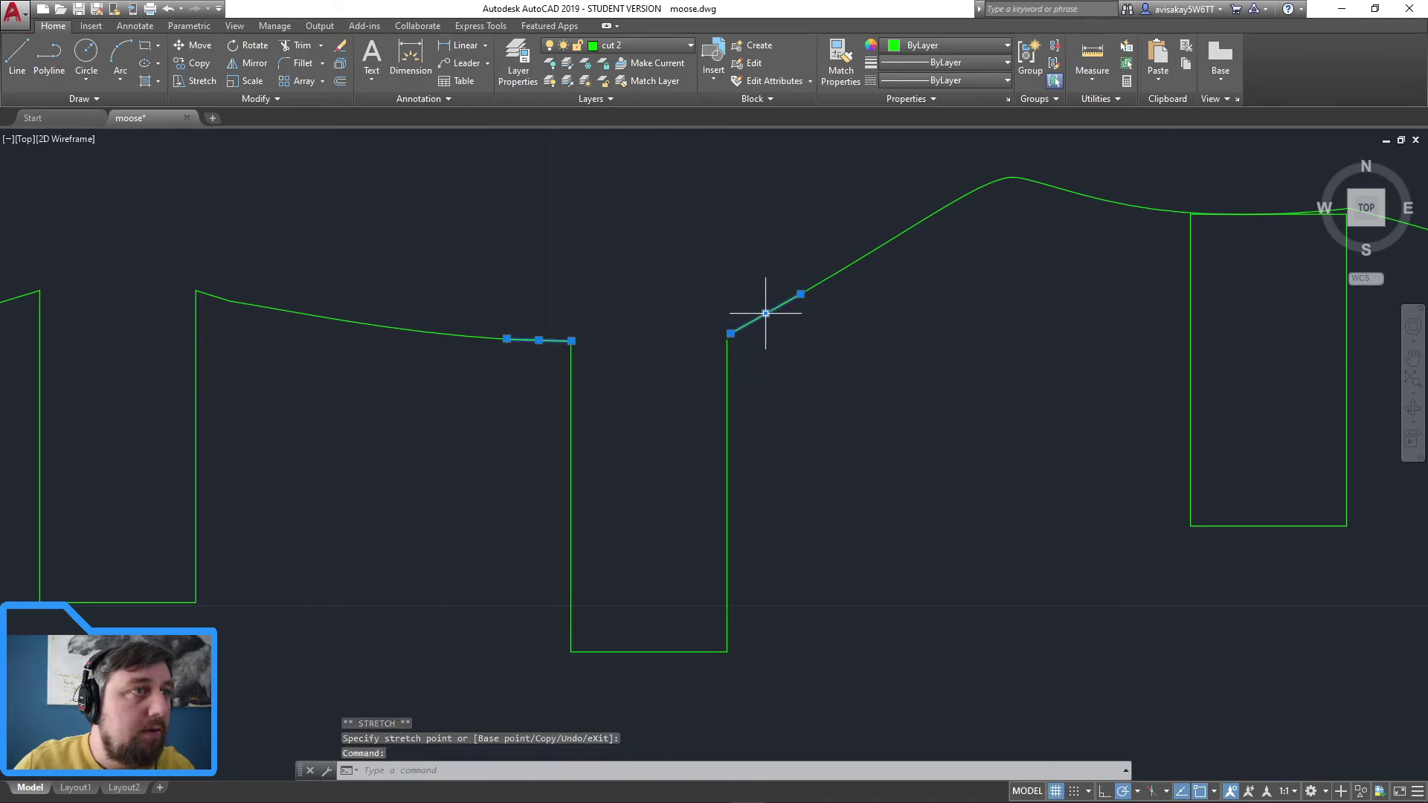
{"action": "left_click", "coordinate": [730, 333]}
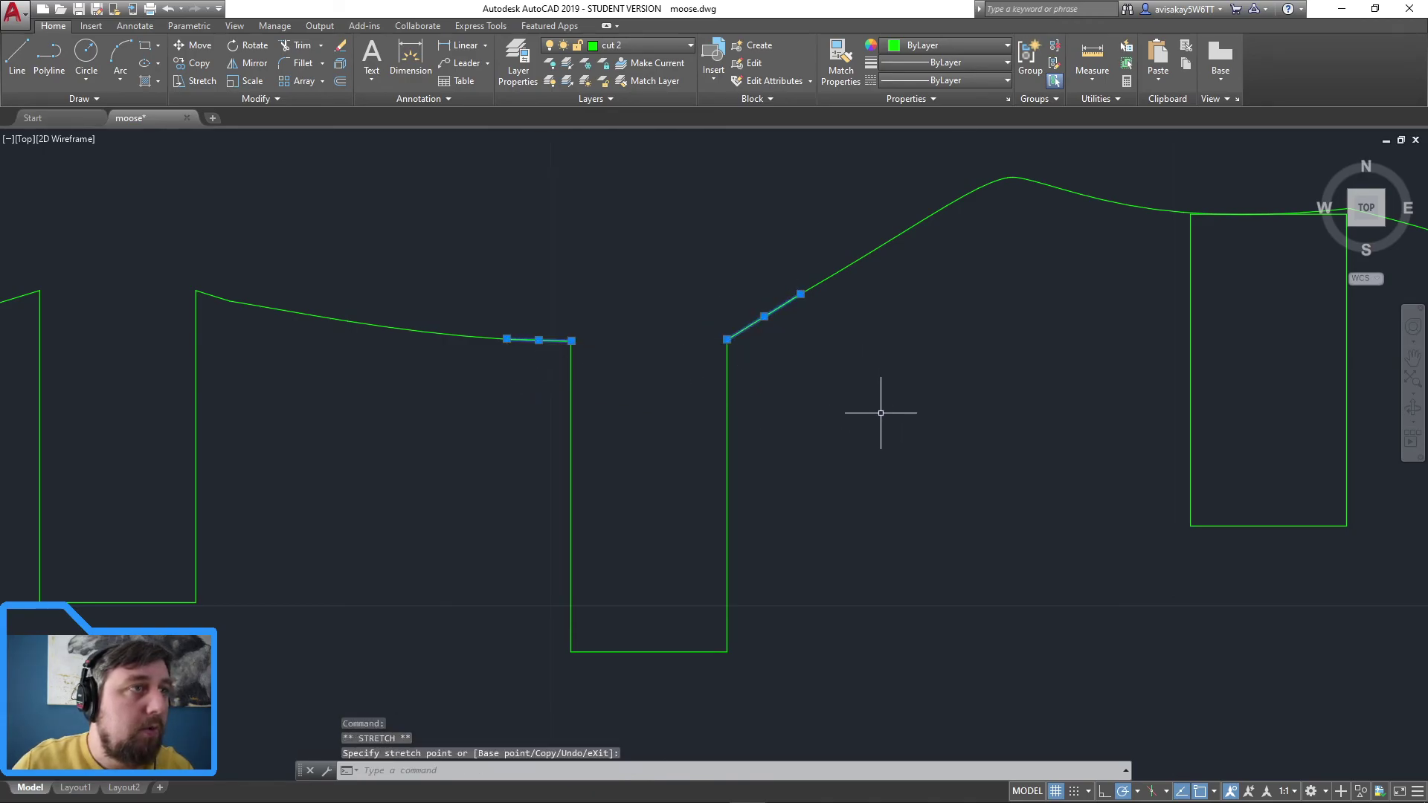
{"action": "key", "text": "Escape"}
{"action": "scroll", "coordinate": [548, 335], "scroll_direction": "up", "scroll_amount": 5}
{"action": "left_click", "coordinate": [626, 338]}
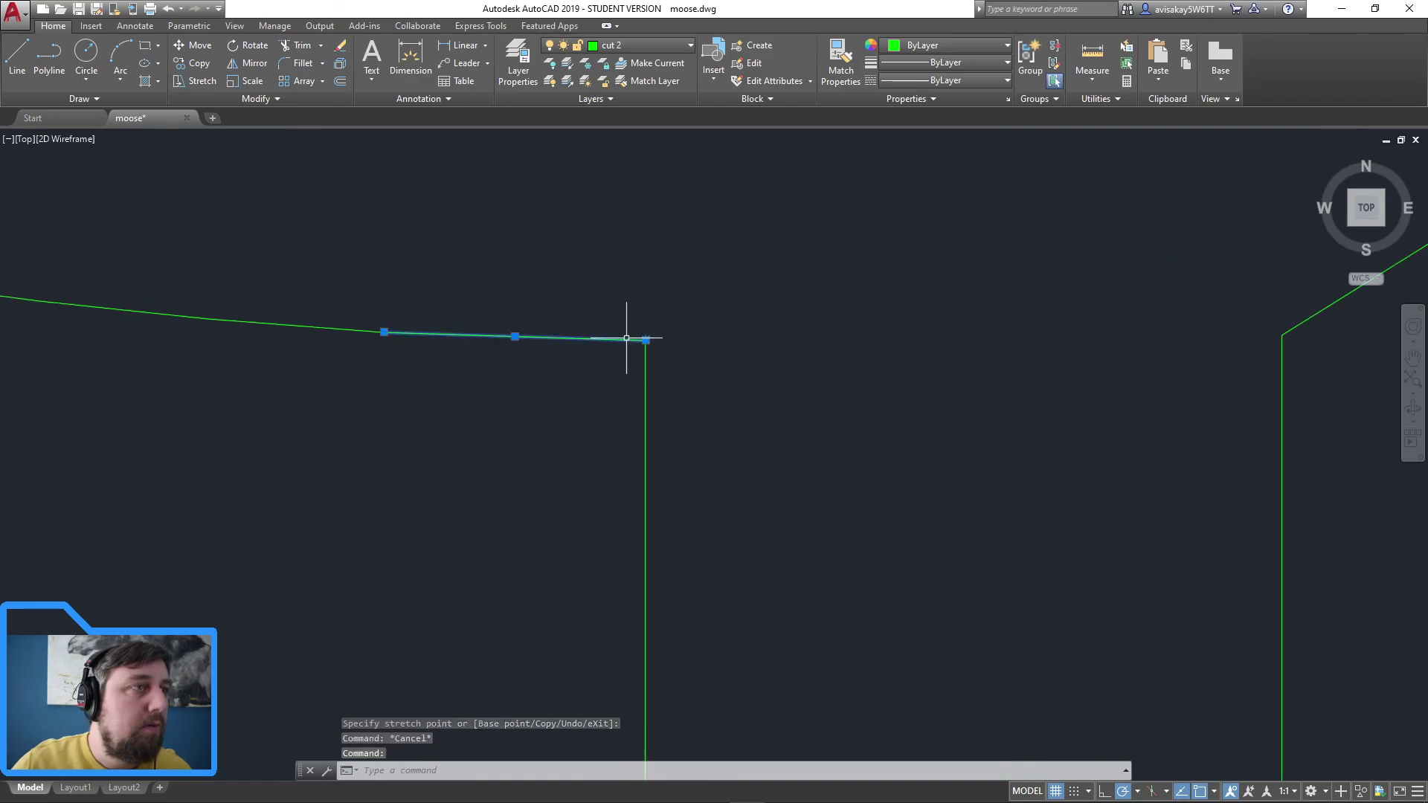
{"action": "left_click", "coordinate": [645, 340]}
Step: Erase the rightmost rectangle's top edge and the curve pieces across it
{"action": "key", "text": "Escape"}
{"action": "scroll", "coordinate": [928, 419], "scroll_direction": "down", "scroll_amount": 5}
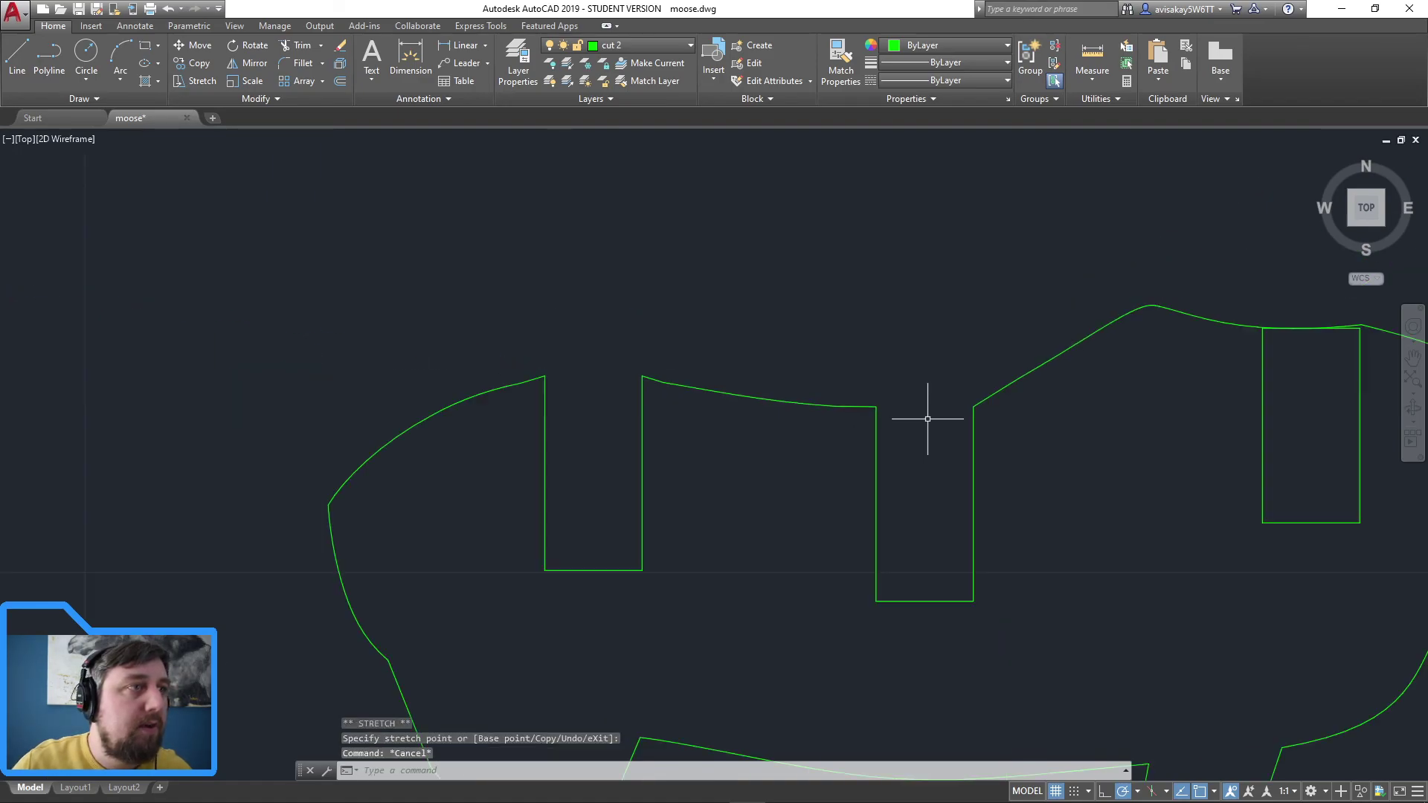
{"action": "middle_click_drag", "start_coordinate": [1313, 427], "coordinate": [978, 445]}
{"action": "left_click", "coordinate": [1013, 414]}
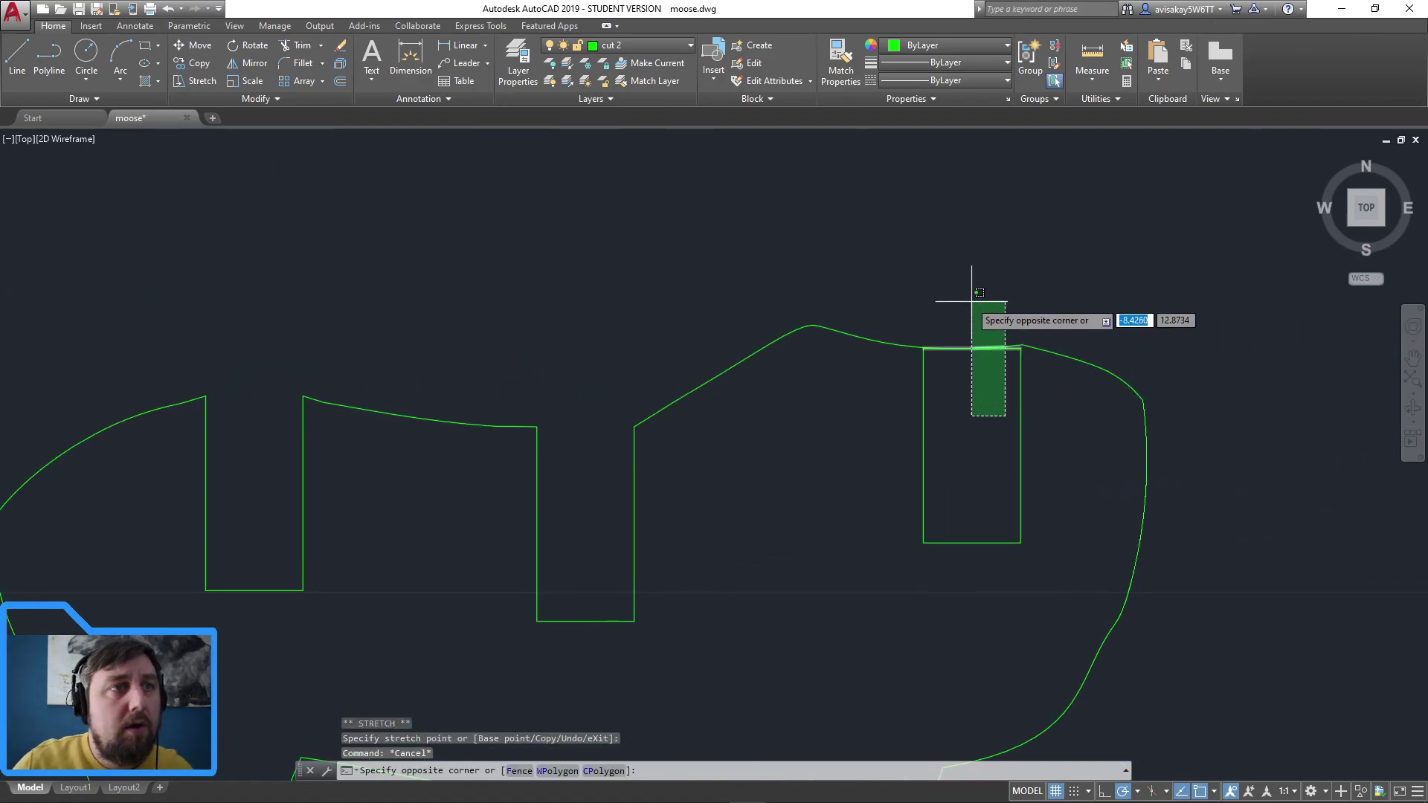
{"action": "left_click", "coordinate": [959, 293]}
{"action": "key", "text": "Delete"}
{"action": "scroll", "coordinate": [983, 349], "scroll_direction": "up", "scroll_amount": 5}
{"action": "left_click", "coordinate": [892, 293]}
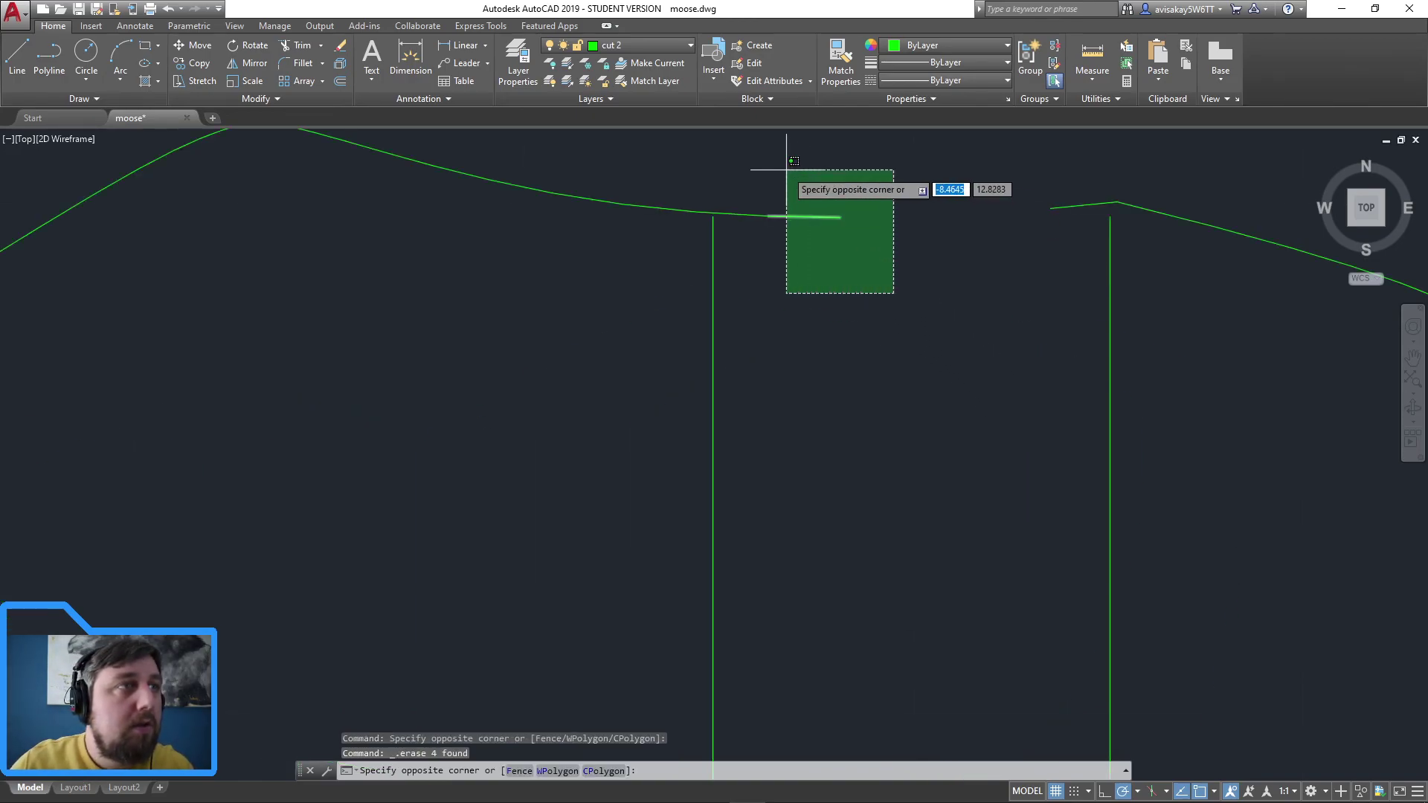
{"action": "left_click", "coordinate": [743, 159]}
{"action": "key", "text": "Delete"}
Step: Stretch the adjoining lines onto the right slot's left and right top corners, deleting a short segment
{"action": "left_click", "coordinate": [676, 209]}
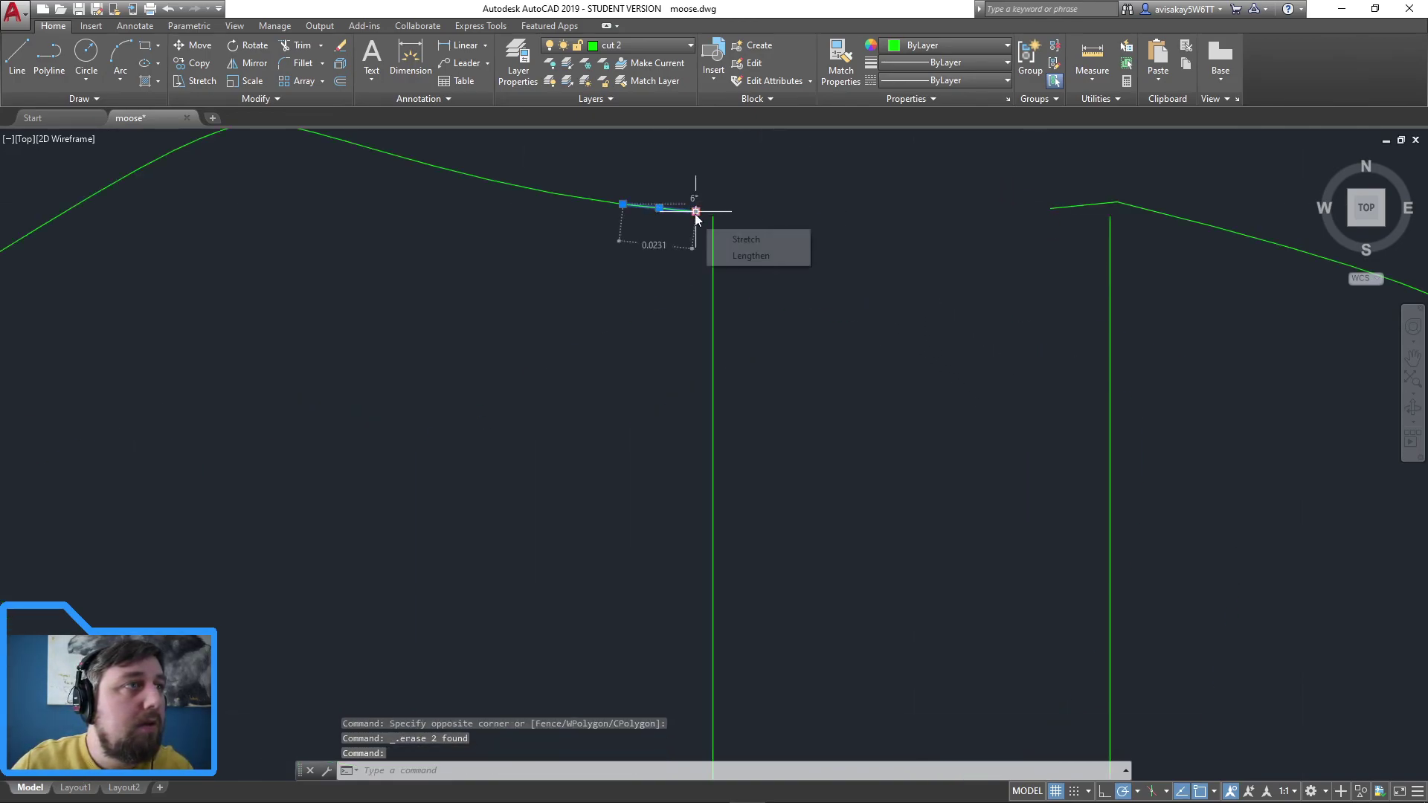
{"action": "left_click", "coordinate": [695, 212]}
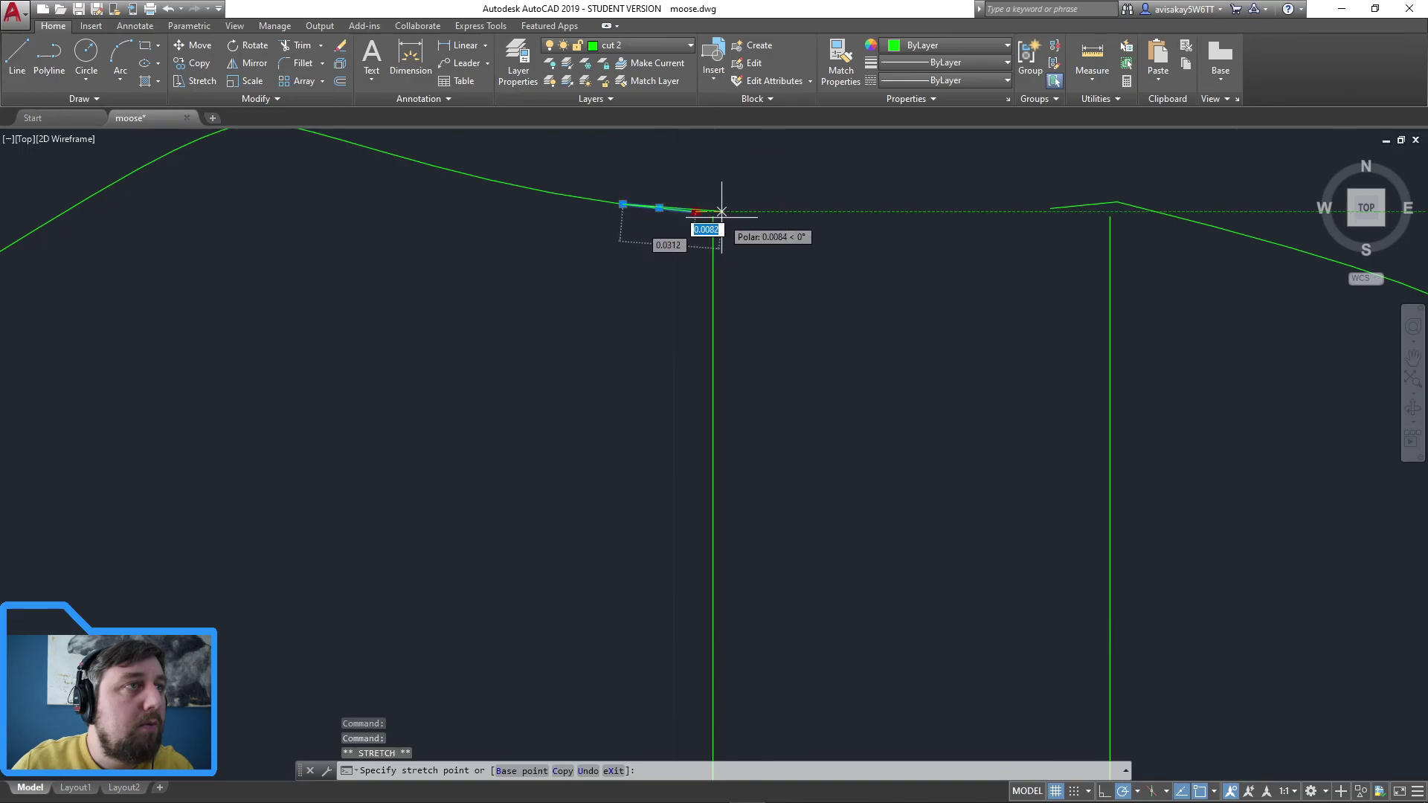
{"action": "left_click", "coordinate": [713, 215]}
{"action": "left_click", "coordinate": [1075, 207]}
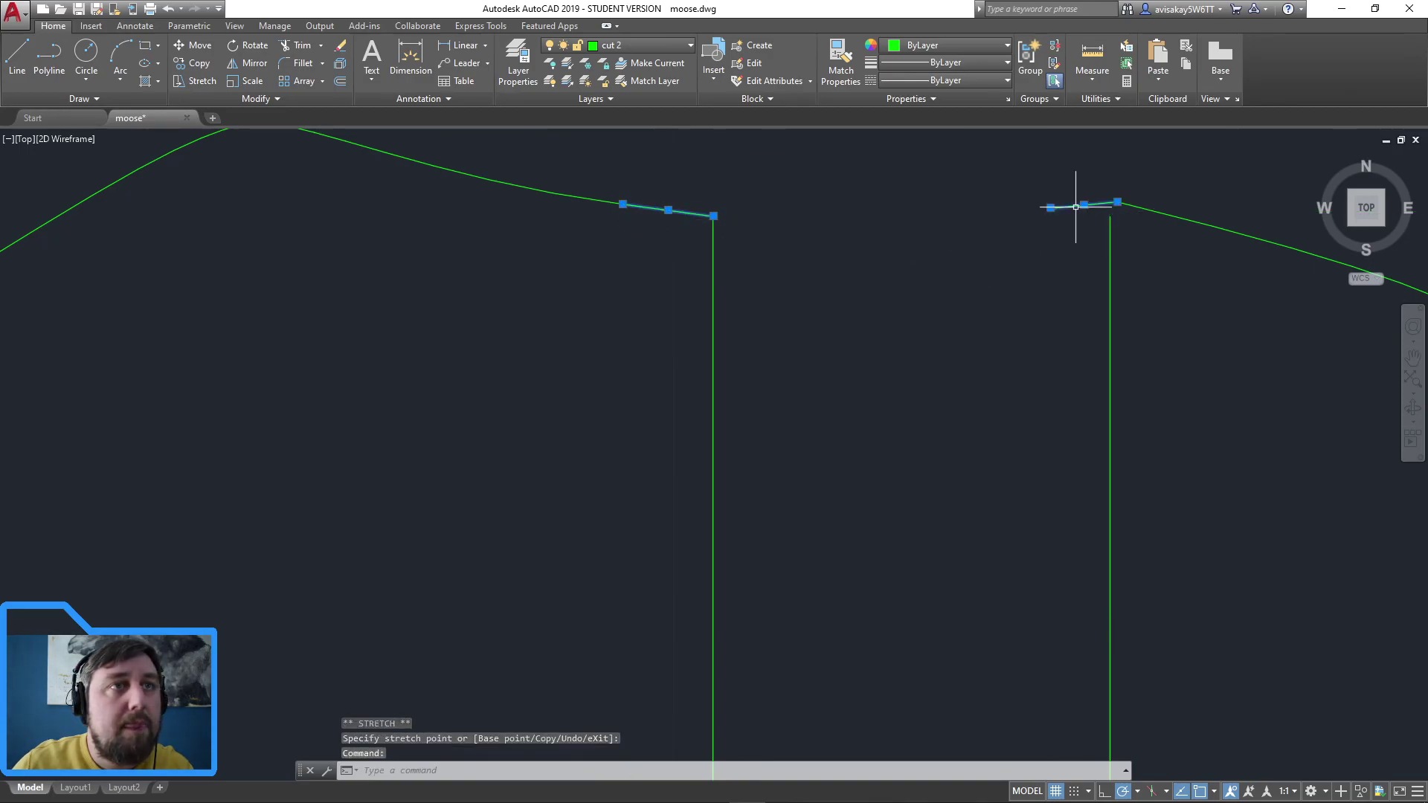
{"action": "key", "text": "Delete"}
{"action": "left_click", "coordinate": [1130, 206]}
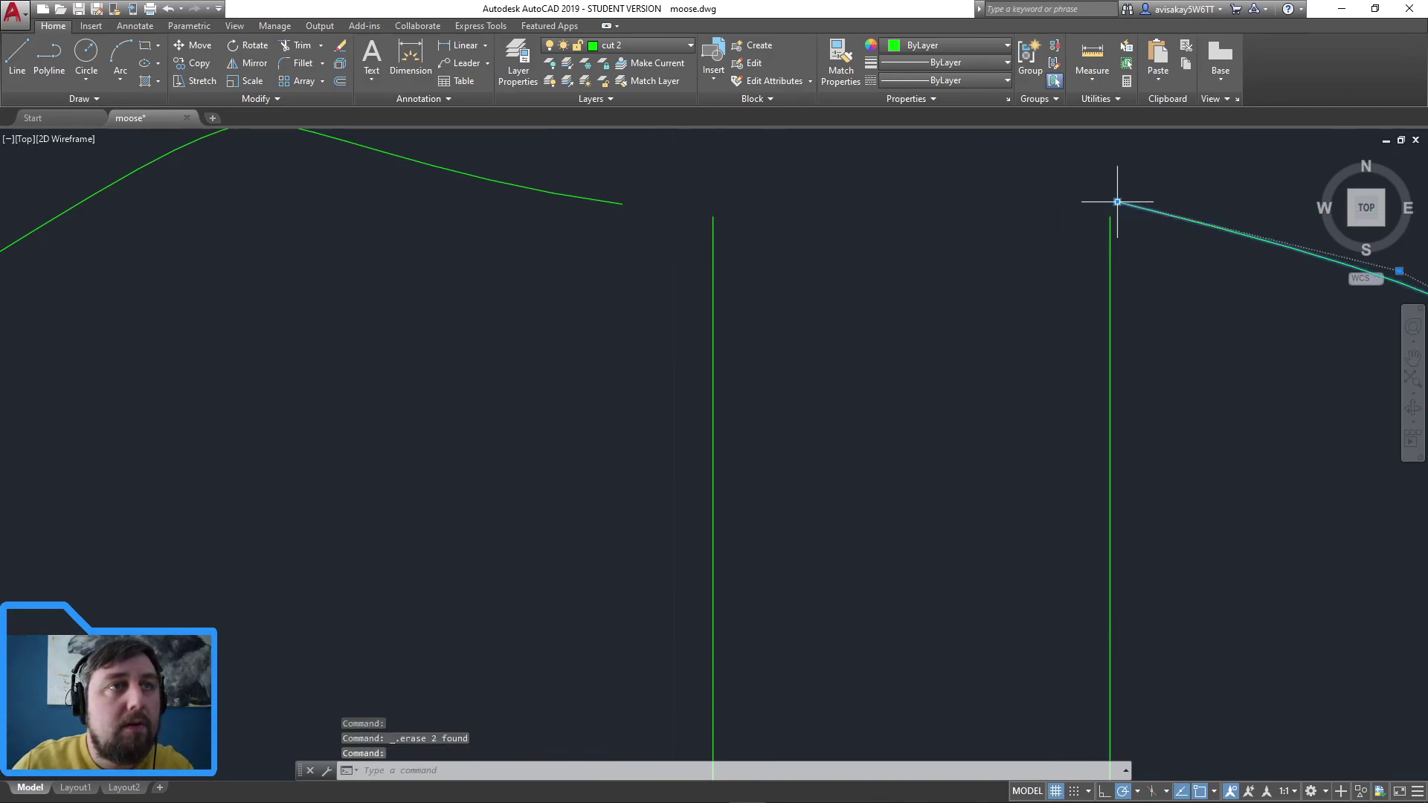
{"action": "left_click", "coordinate": [1117, 201]}
{"action": "left_click", "coordinate": [1109, 216]}
{"action": "key", "text": "Escape"}
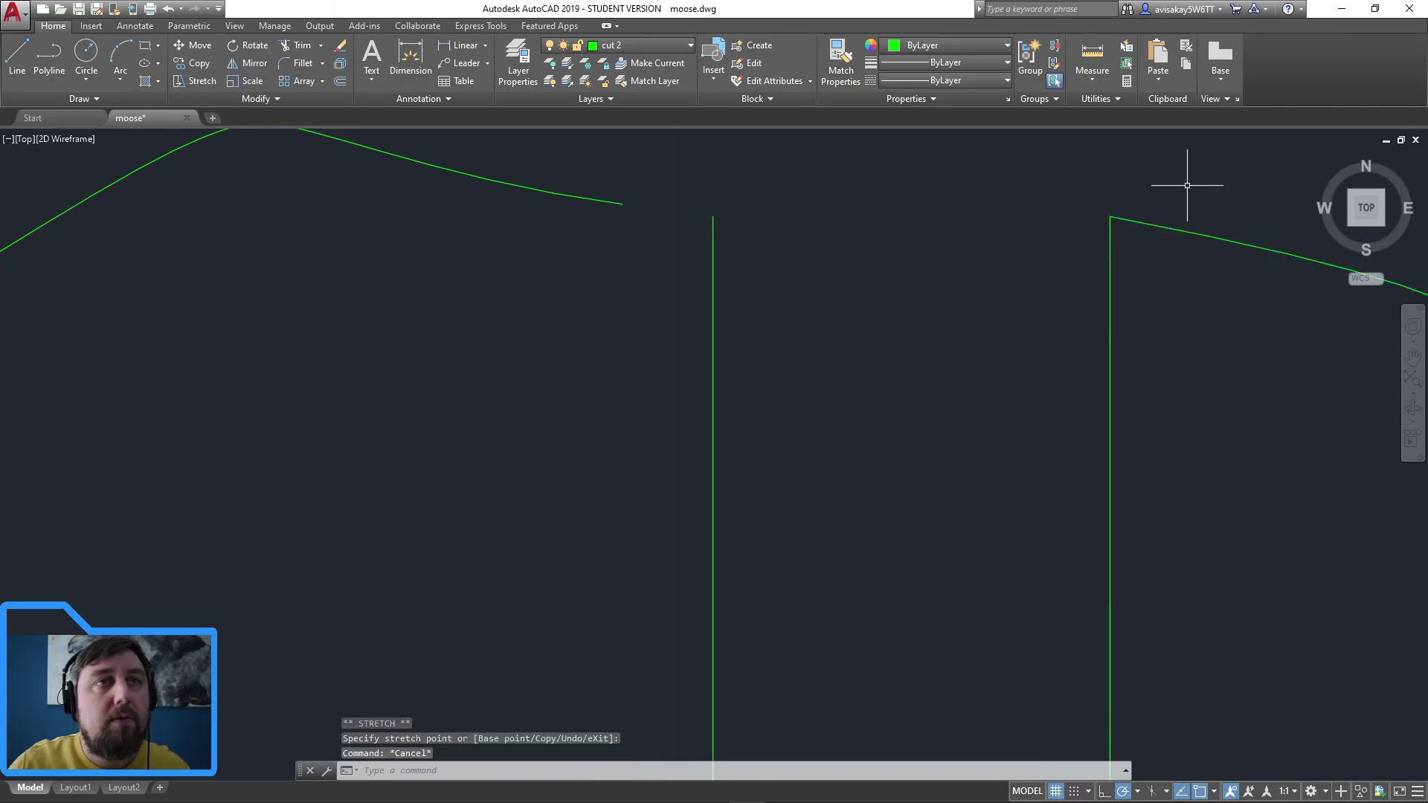
Step: Try stretching the line at the slot's left corner, then cancel the edit
{"action": "scroll", "coordinate": [1160, 328], "scroll_direction": "down", "scroll_amount": 5}
{"action": "left_click", "coordinate": [1015, 287]}
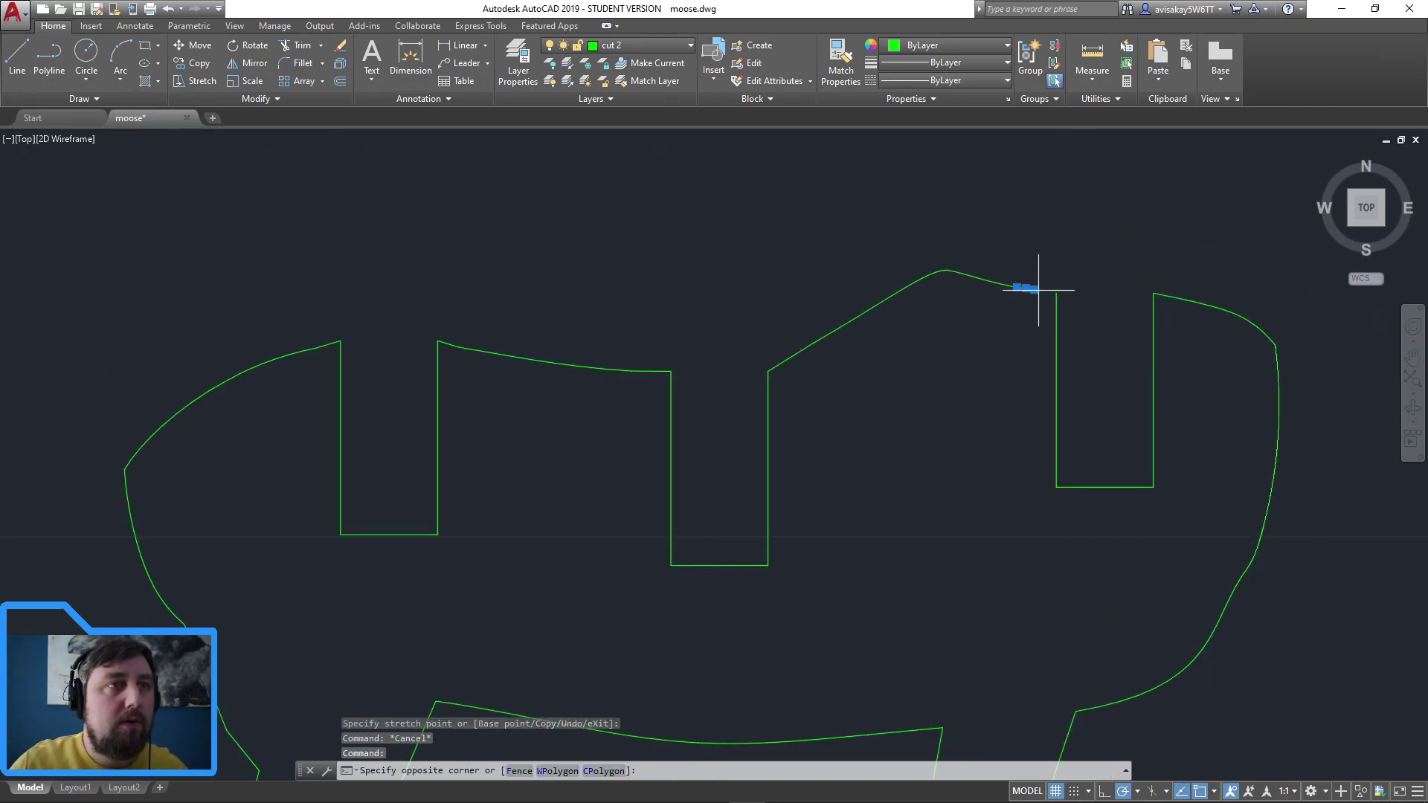
{"action": "key", "text": "Escape"}
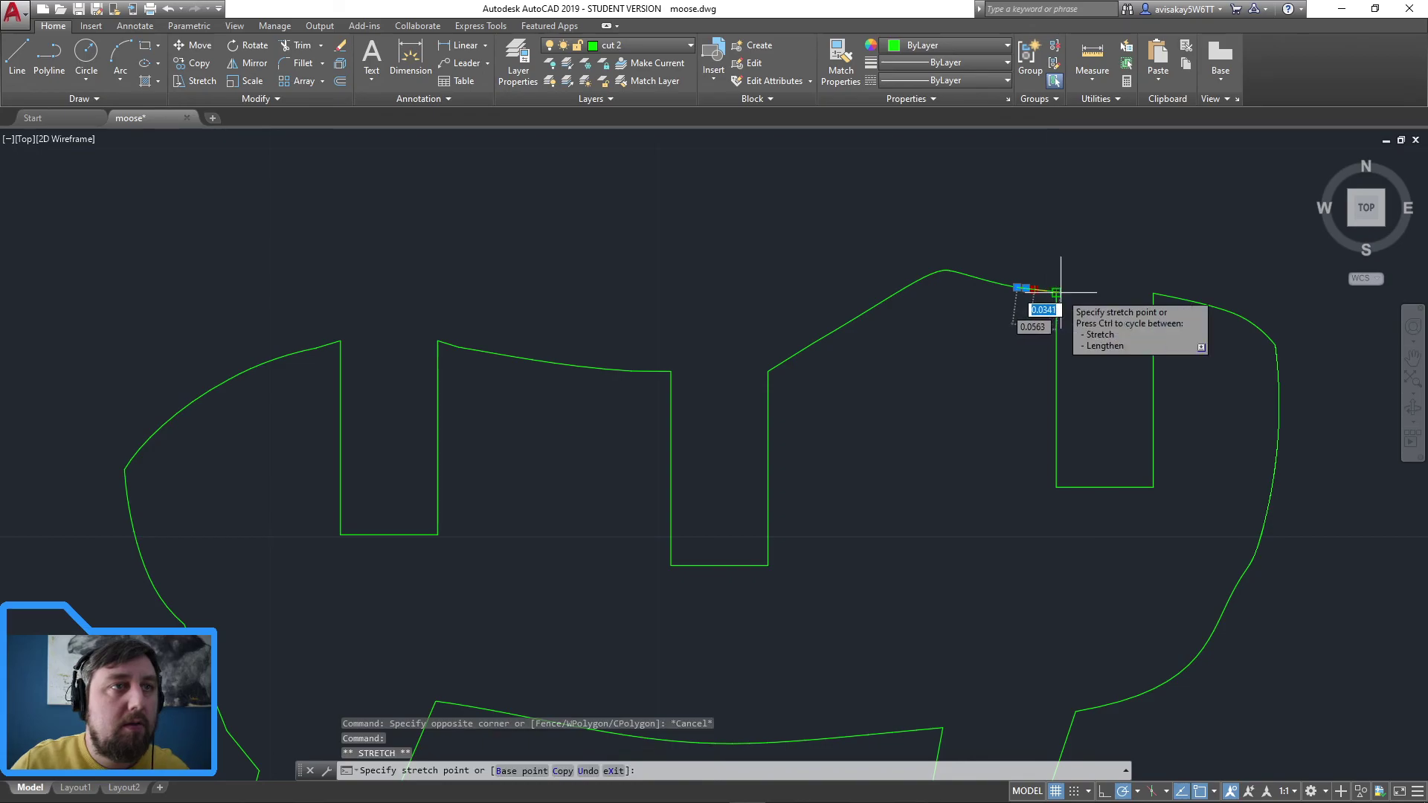
{"action": "left_click", "coordinate": [1040, 292]}
{"action": "scroll", "coordinate": [1062, 301], "scroll_direction": "up", "scroll_amount": 5}
{"action": "key", "text": "Escape"}
{"action": "scroll", "coordinate": [1023, 485], "scroll_direction": "down", "scroll_amount": 5}
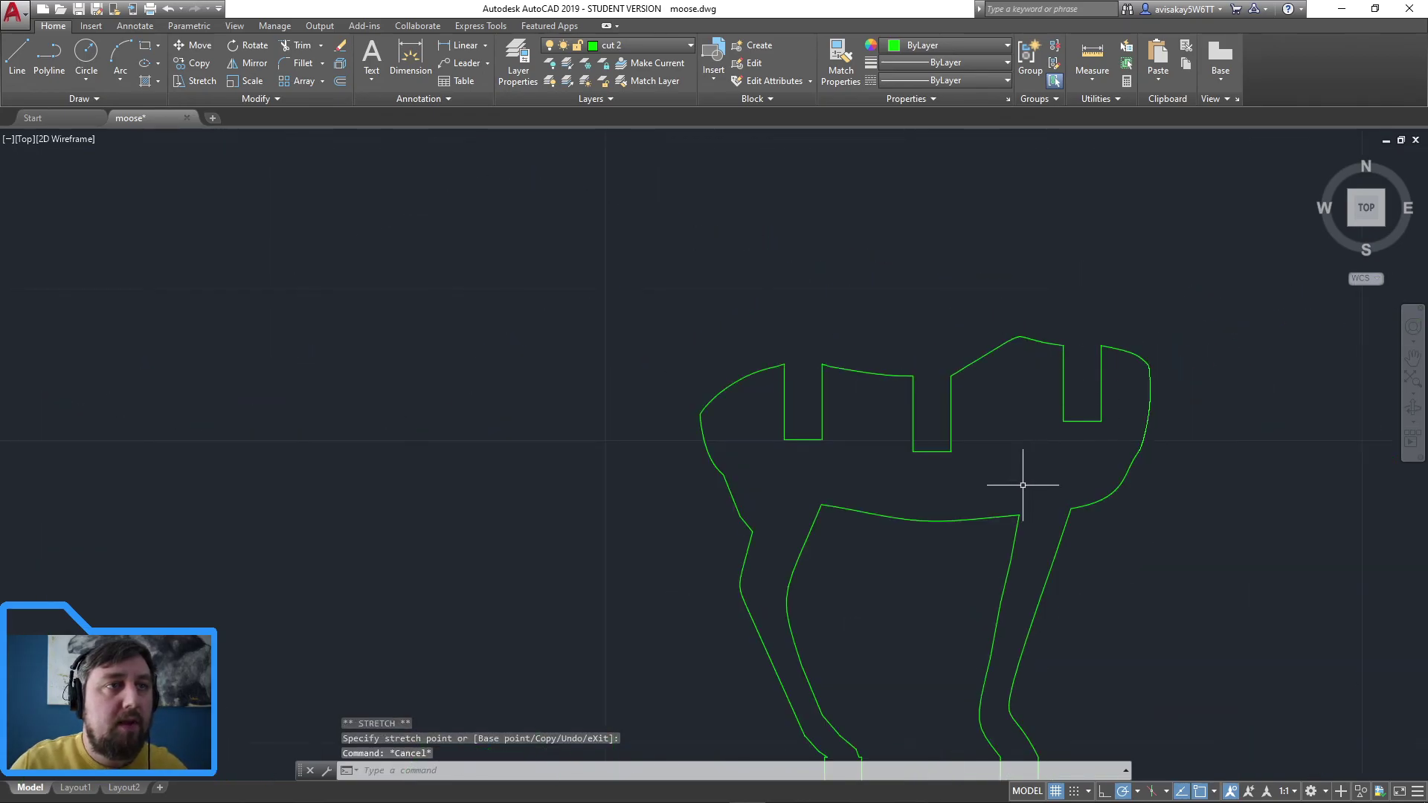
{"action": "scroll", "coordinate": [1042, 452], "scroll_direction": "down", "scroll_amount": 4}
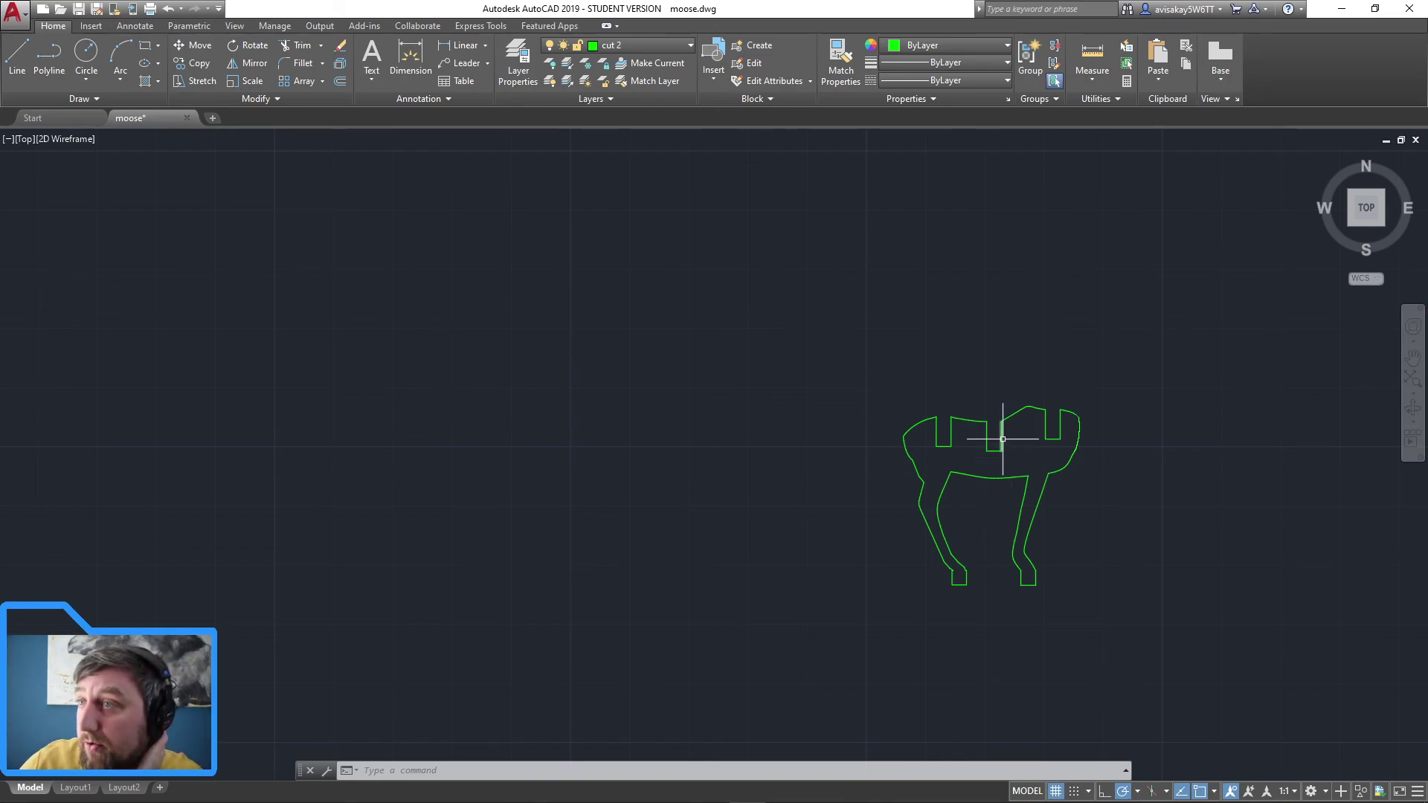
{"action": "left_click", "coordinate": [662, 46]}
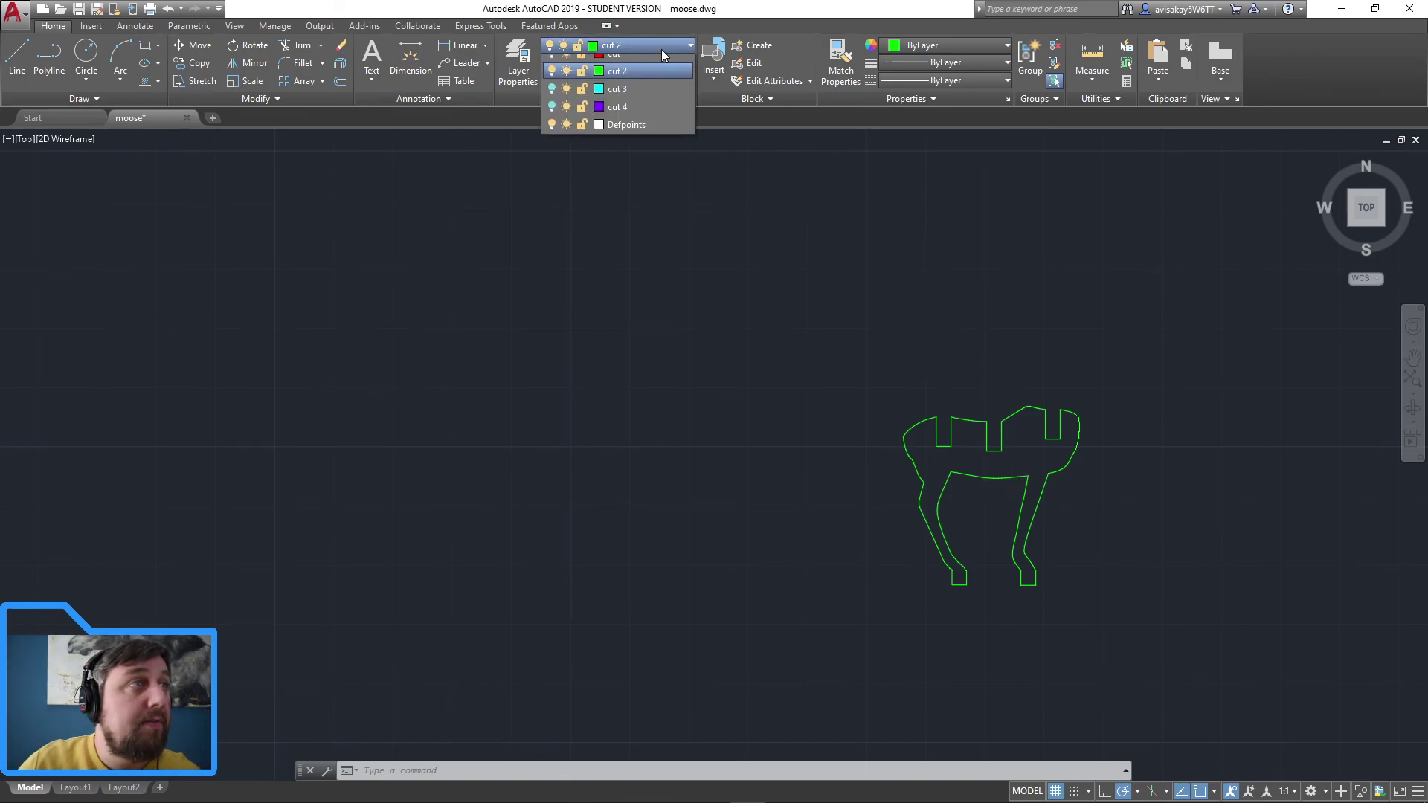
{"action": "left_click", "coordinate": [551, 99]}
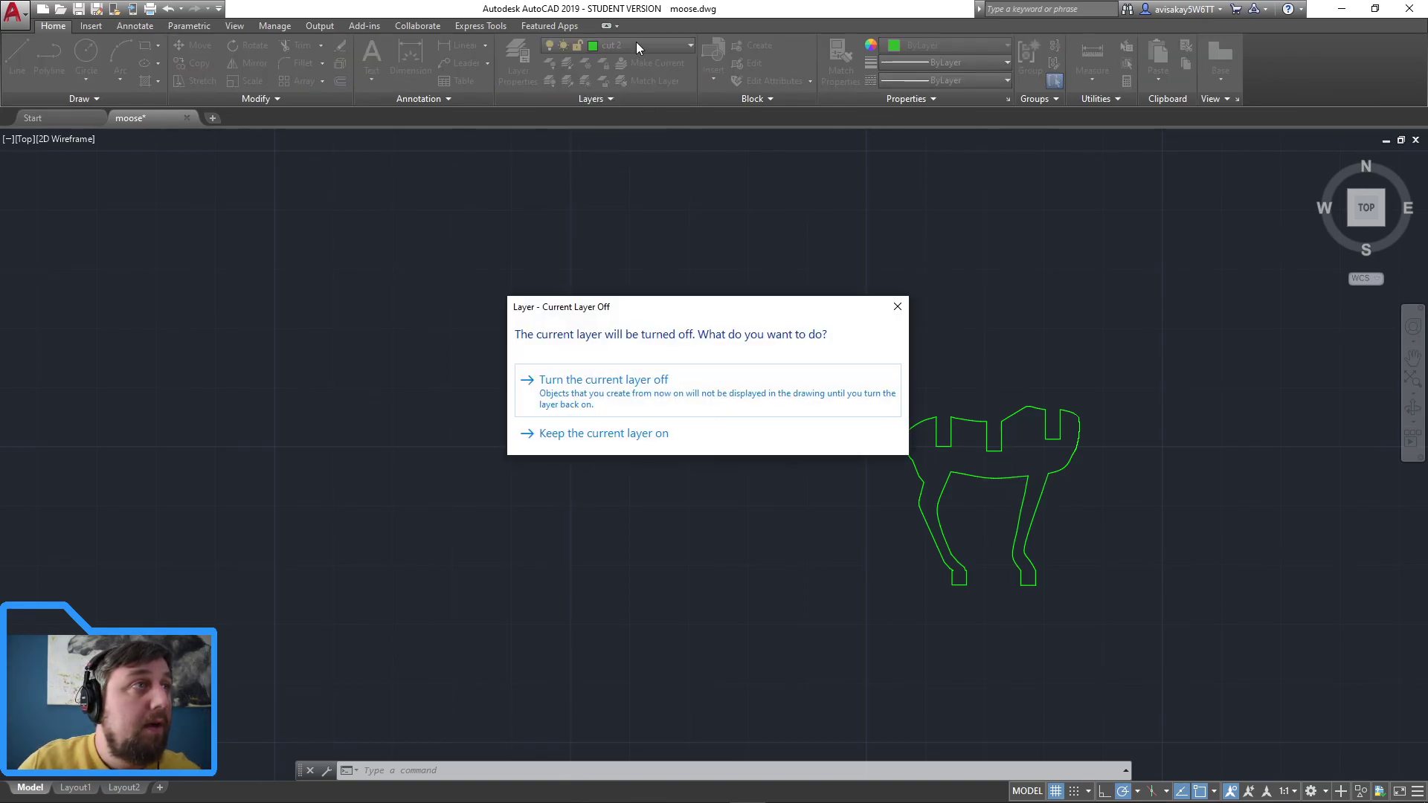
{"action": "left_click", "coordinate": [634, 432]}
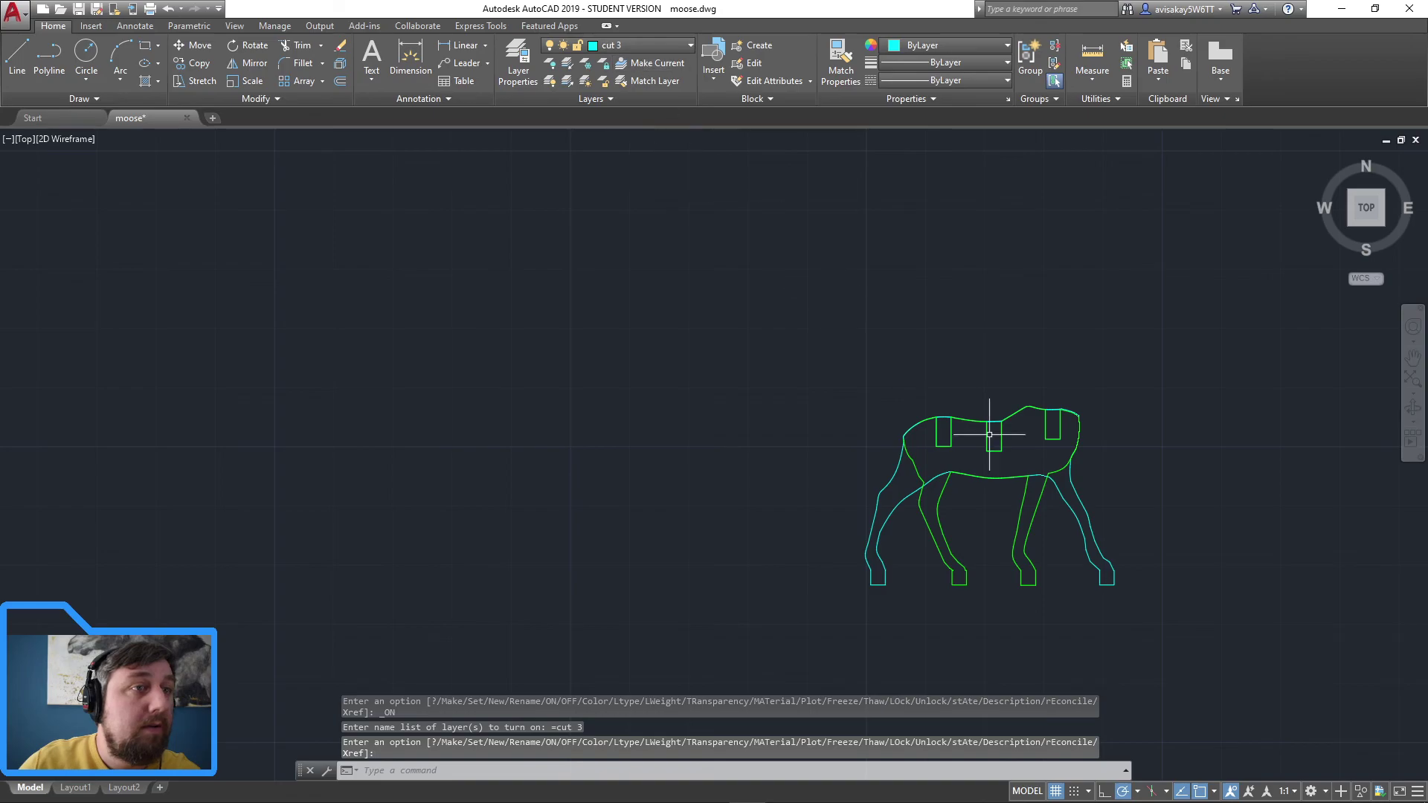
{"action": "left_click", "coordinate": [640, 47]}
{"action": "left_click", "coordinate": [551, 89]}
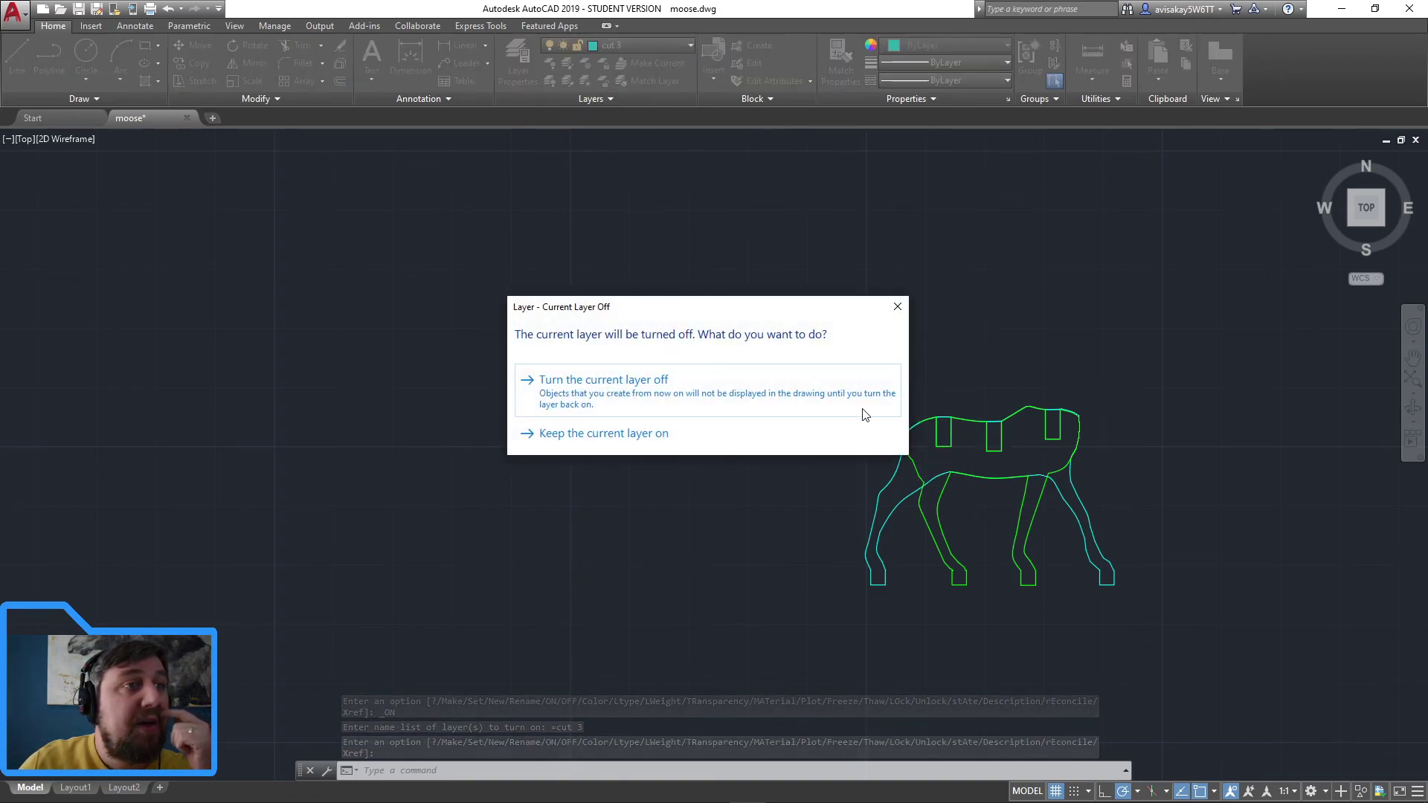
{"action": "left_click", "coordinate": [667, 433]}
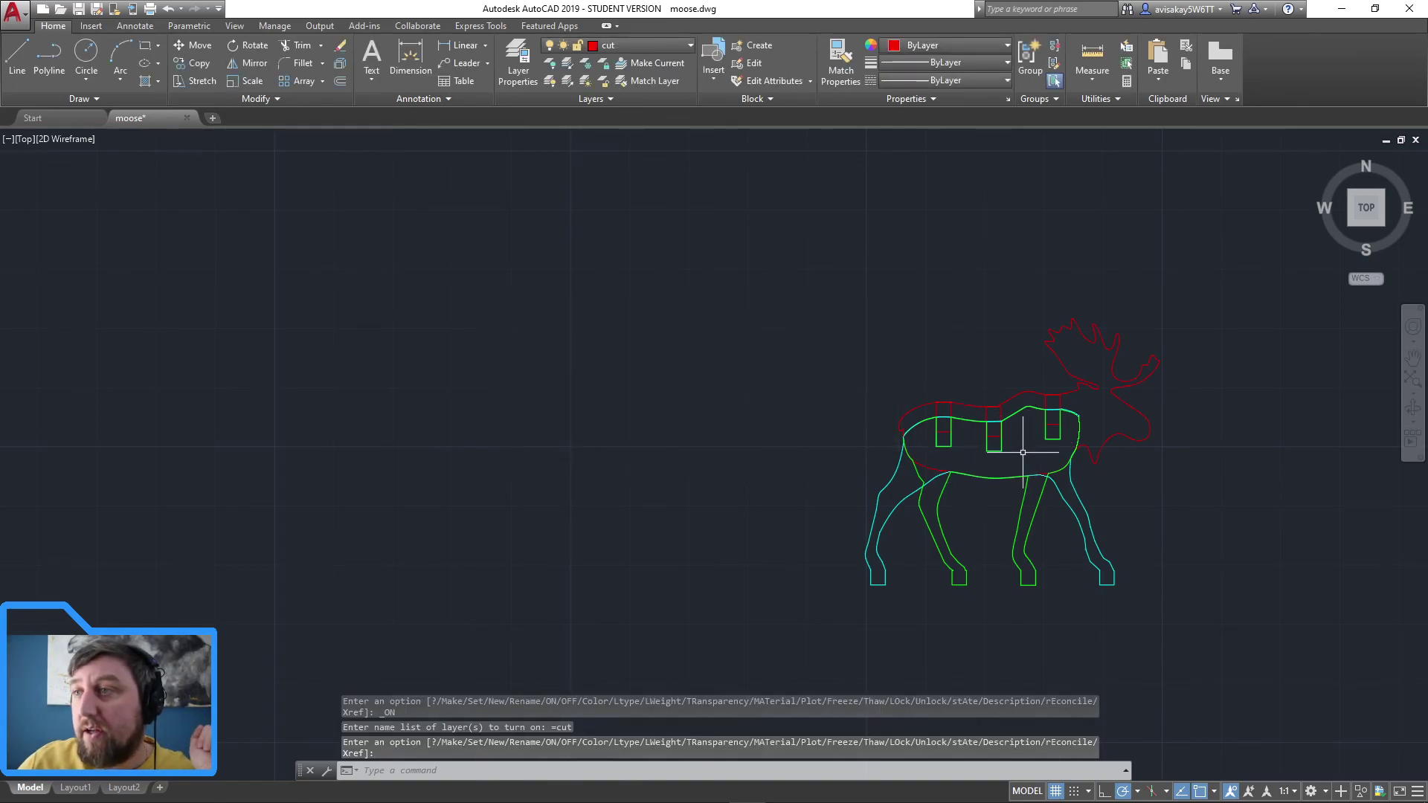
{"action": "left_click", "coordinate": [619, 47]}
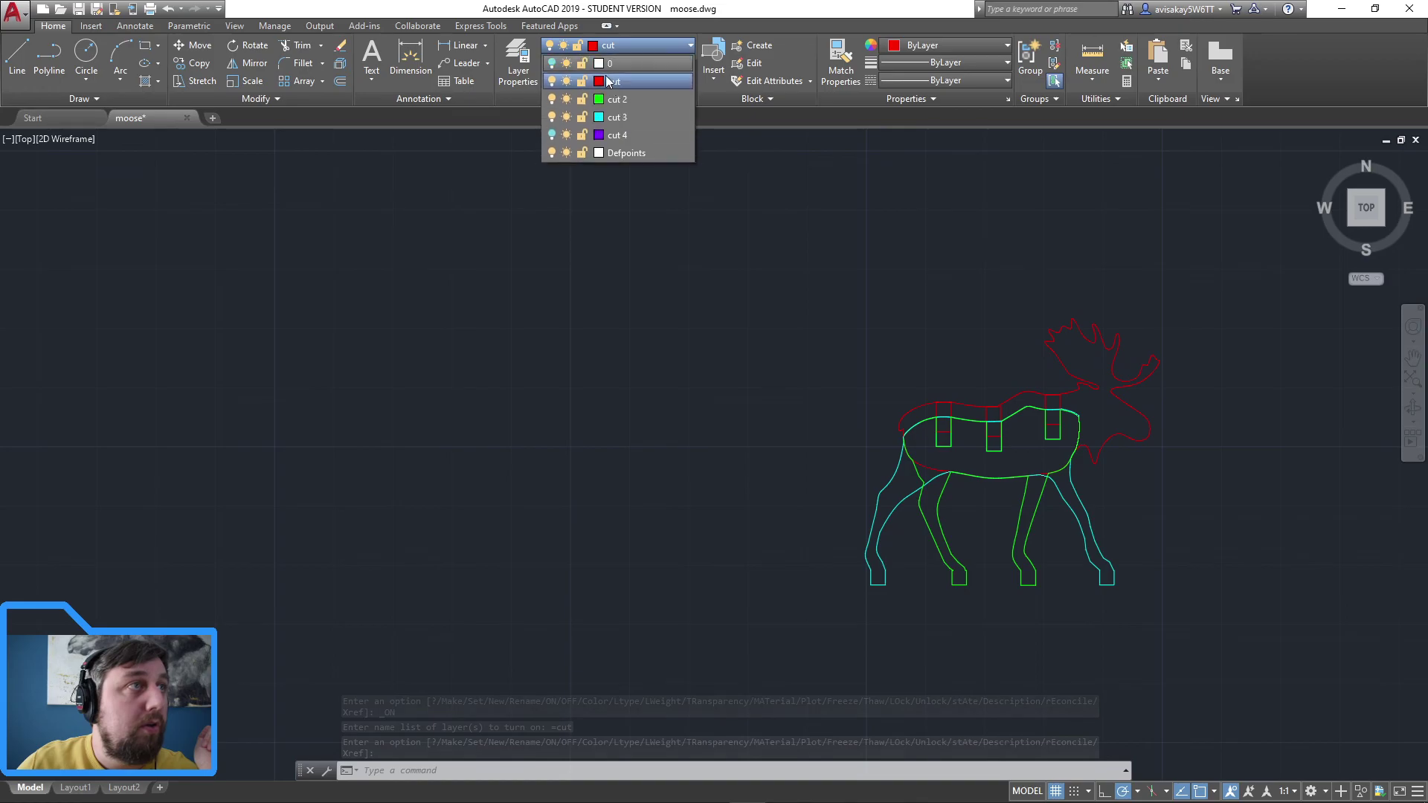
{"action": "left_click", "coordinate": [552, 81]}
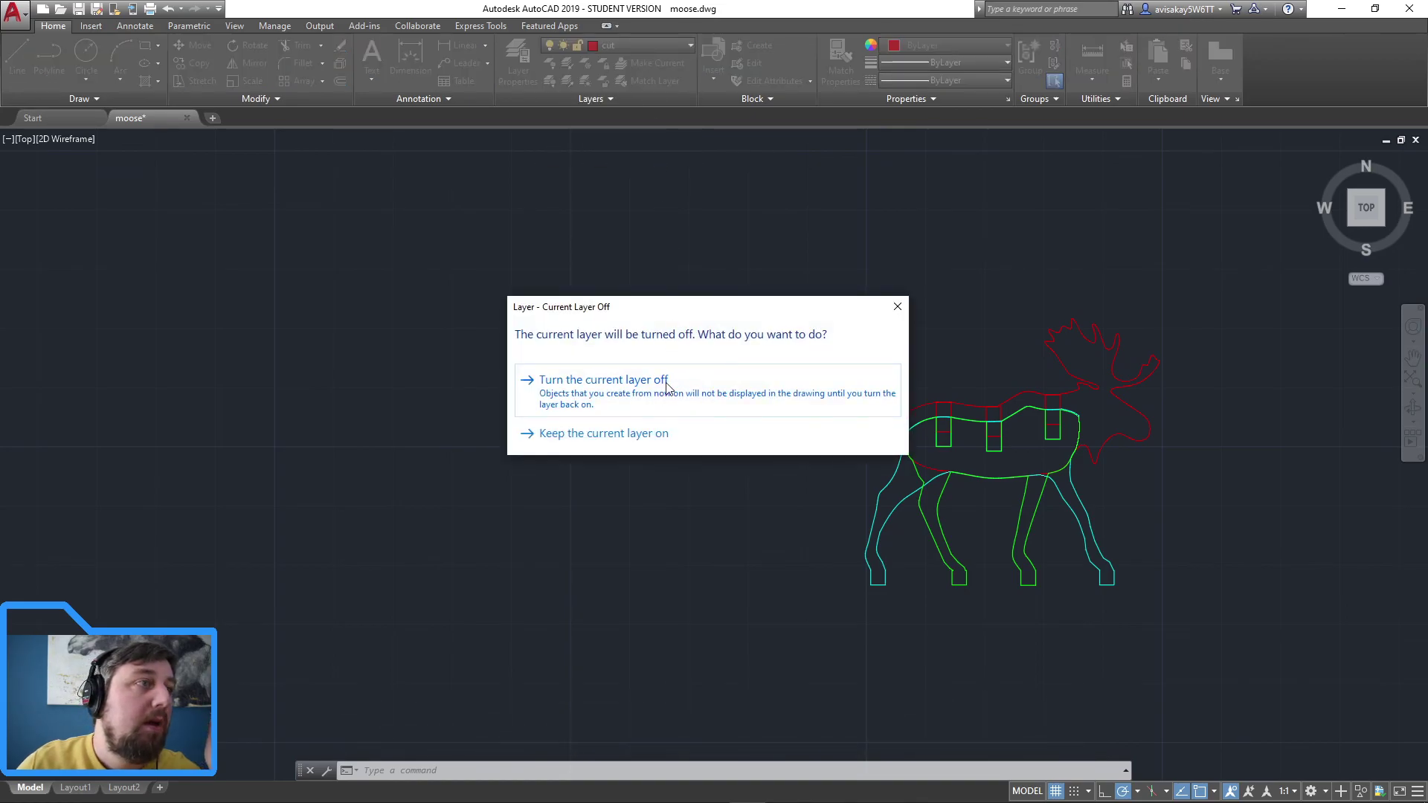
{"action": "left_click", "coordinate": [667, 383]}
{"action": "left_click", "coordinate": [640, 46]}
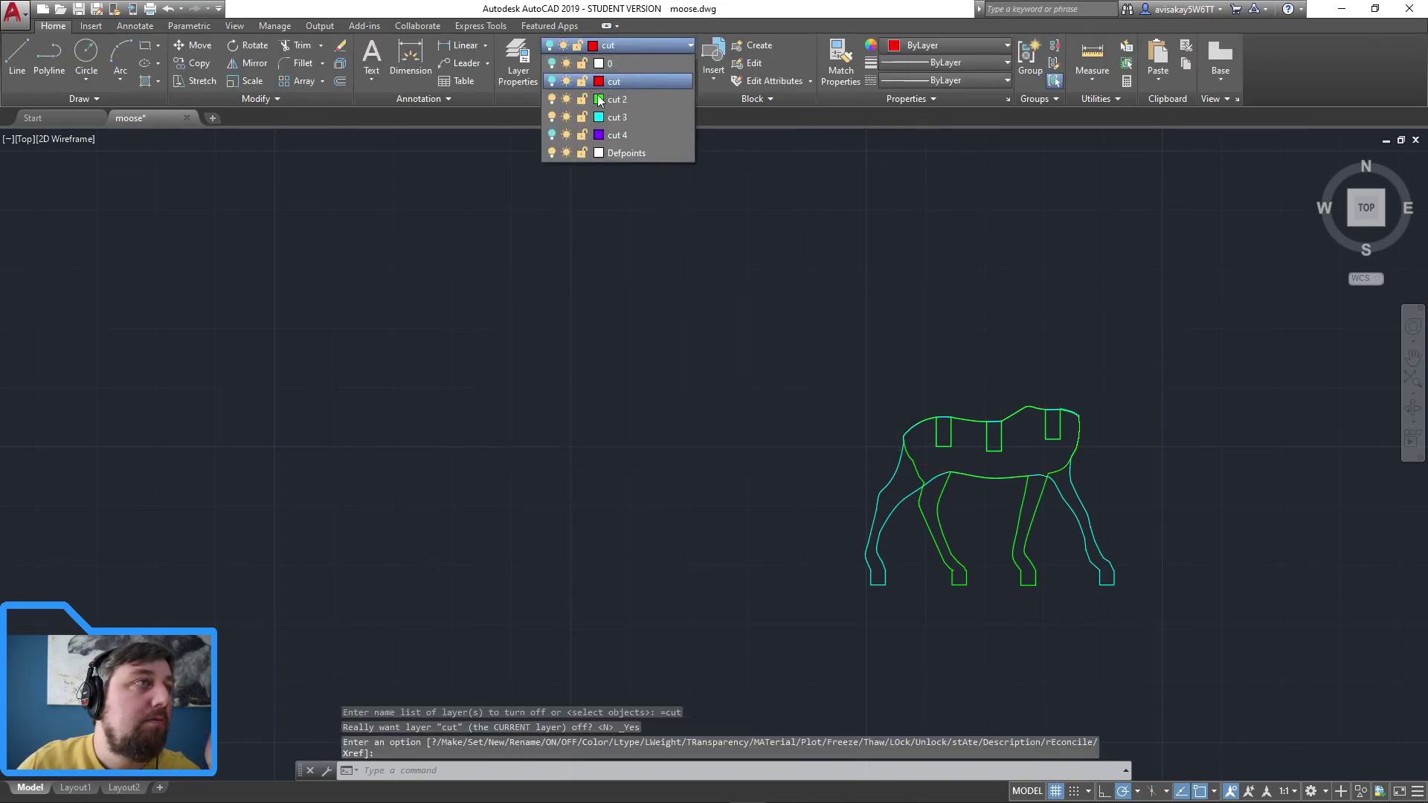
{"action": "left_click", "coordinate": [551, 117]}
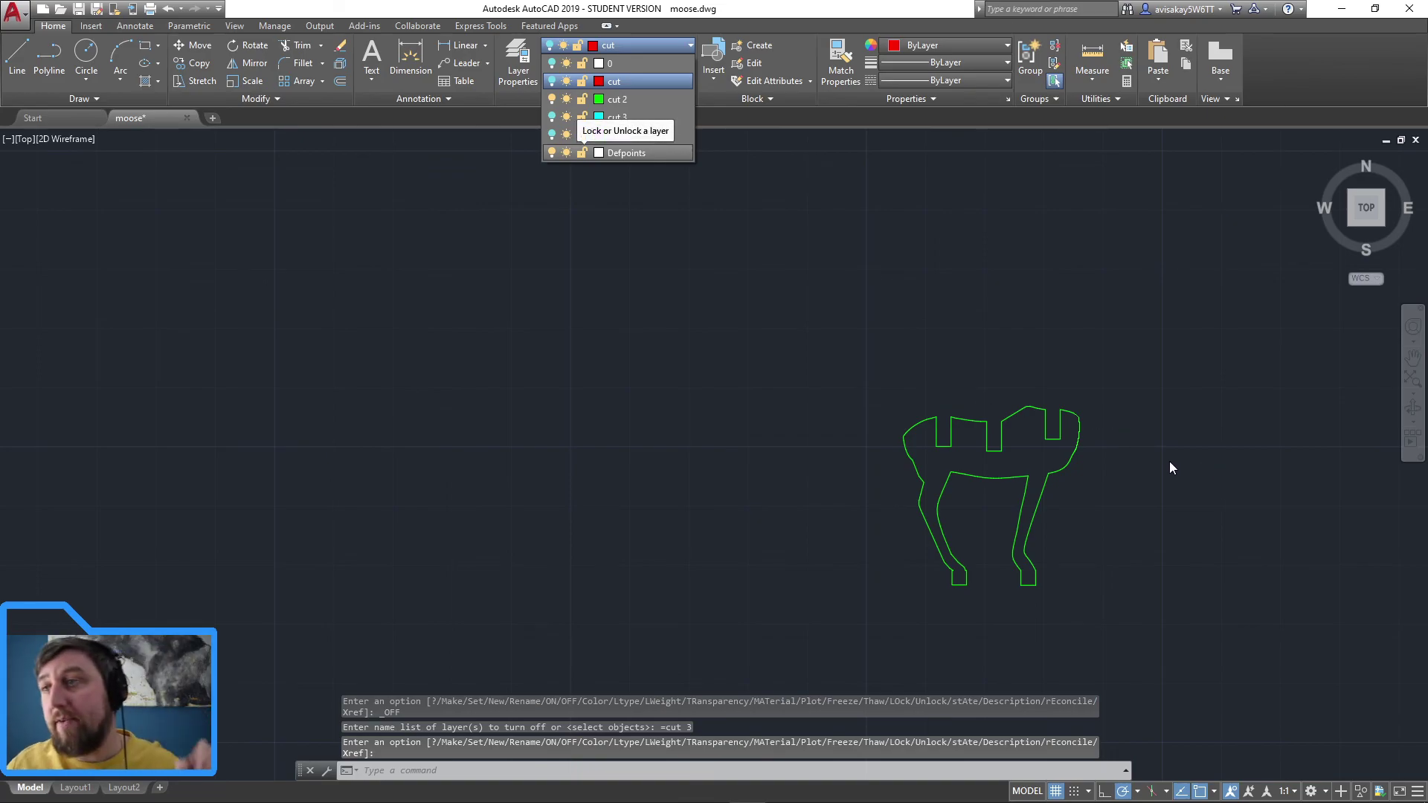